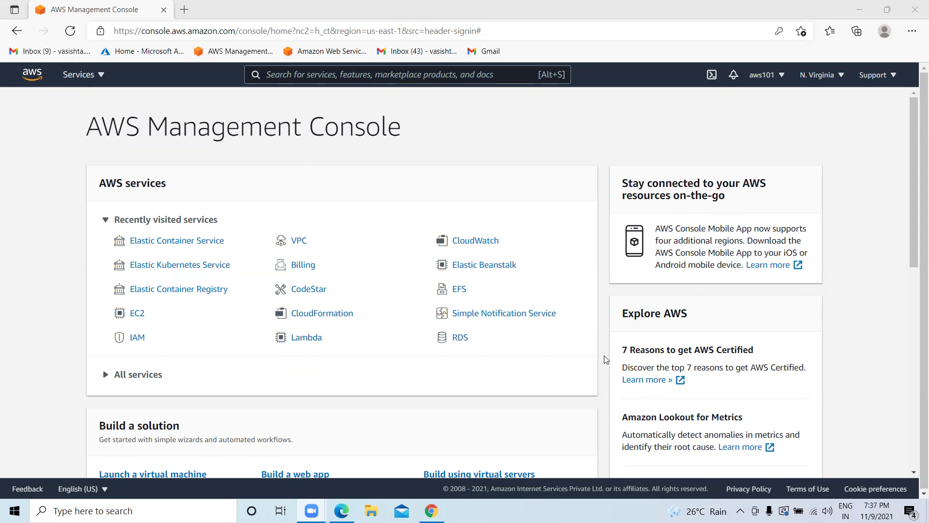
Search the console for ECR, then clear it and search for EKS instead.
click(279, 76)
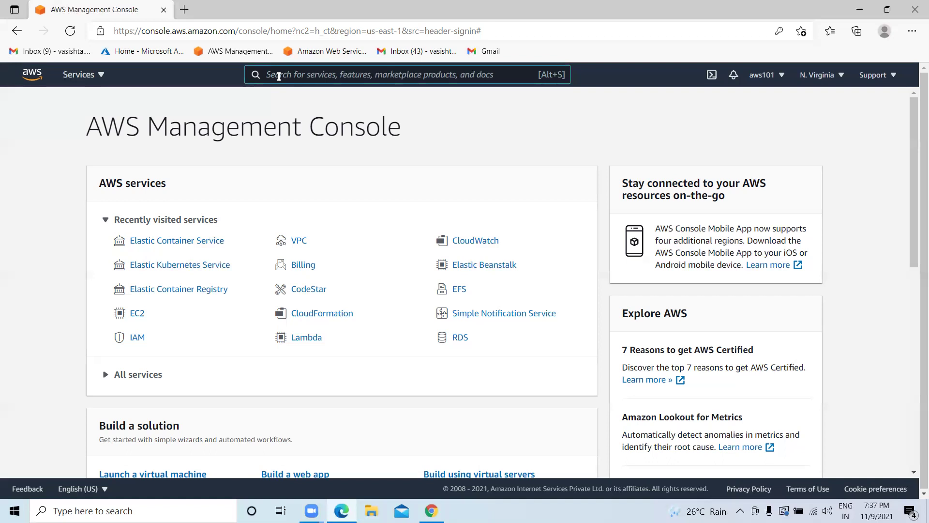
text(EC)
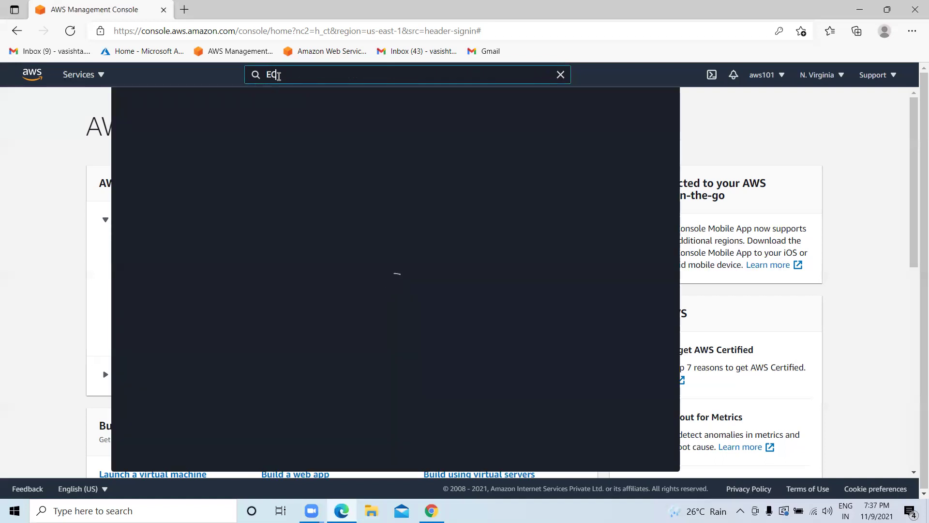
text(R)
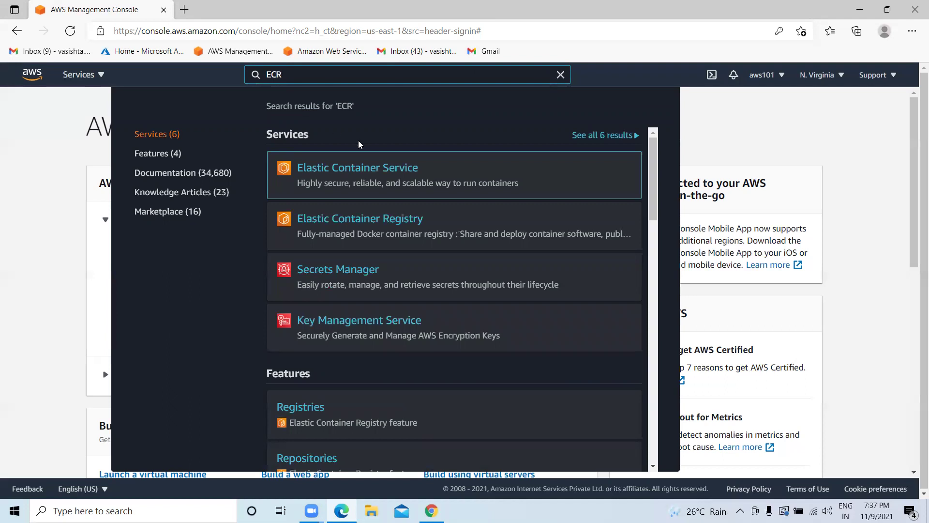
mouse_move(357, 171)
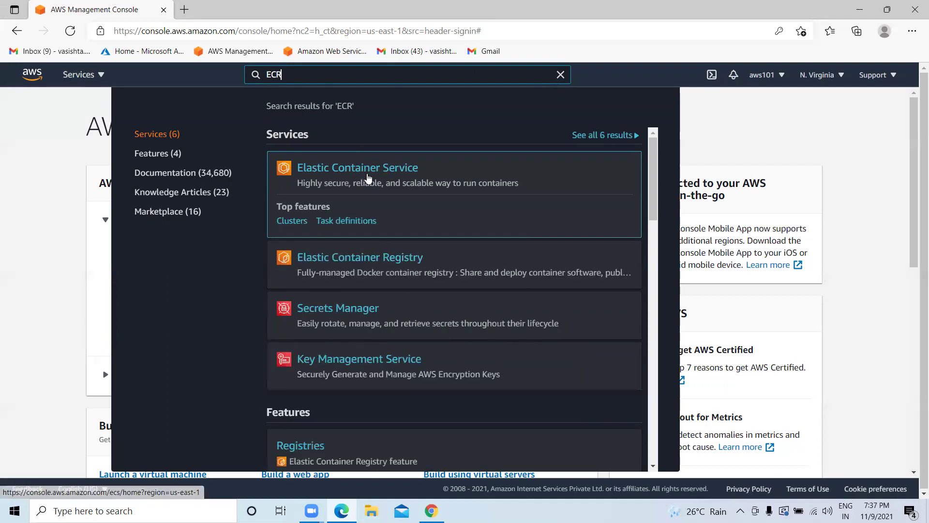
click(368, 177)
text(K)
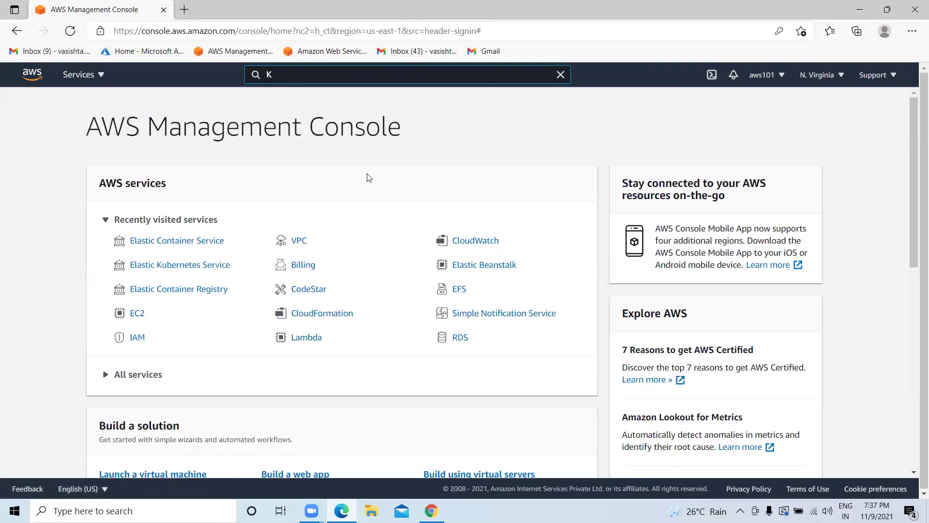
key(BackSpace)
text(EKS)
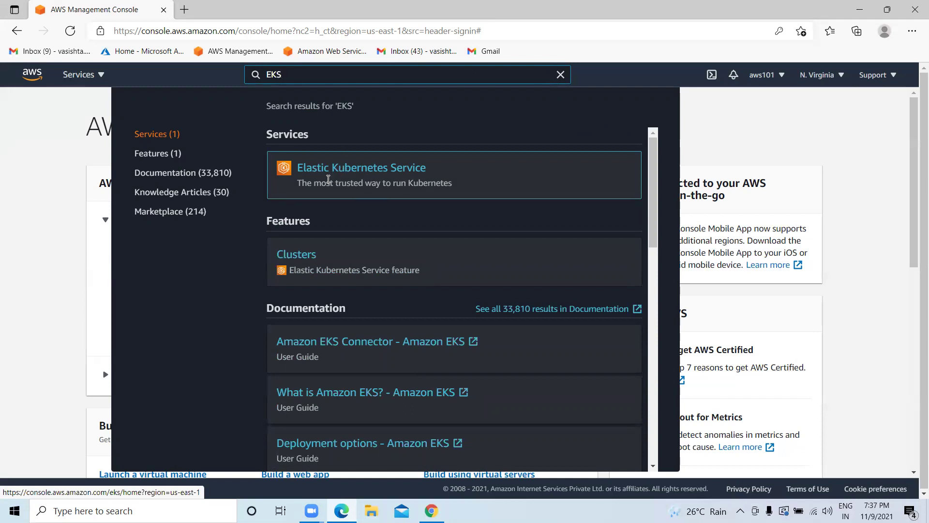
Open the Elastic Kubernetes Service console and switch the region to Asia Pacific (Mumbai).
click(361, 170)
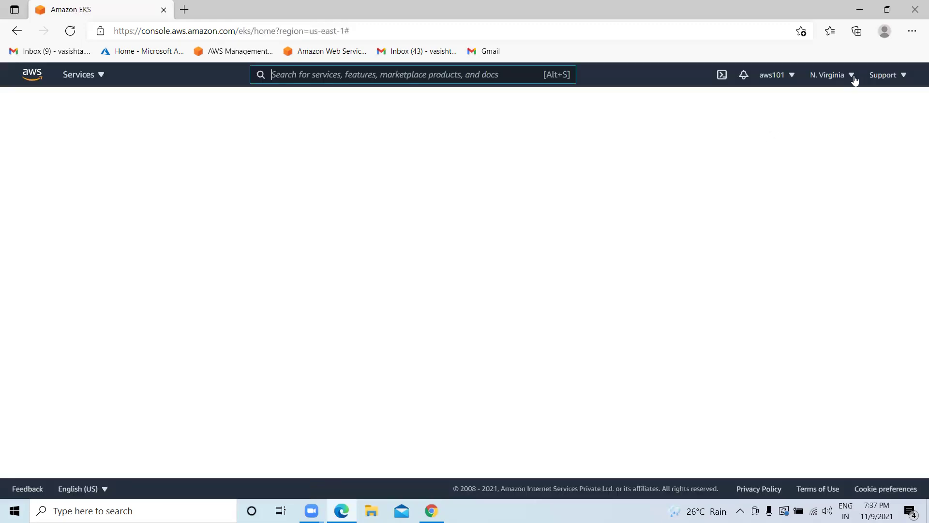
click(854, 78)
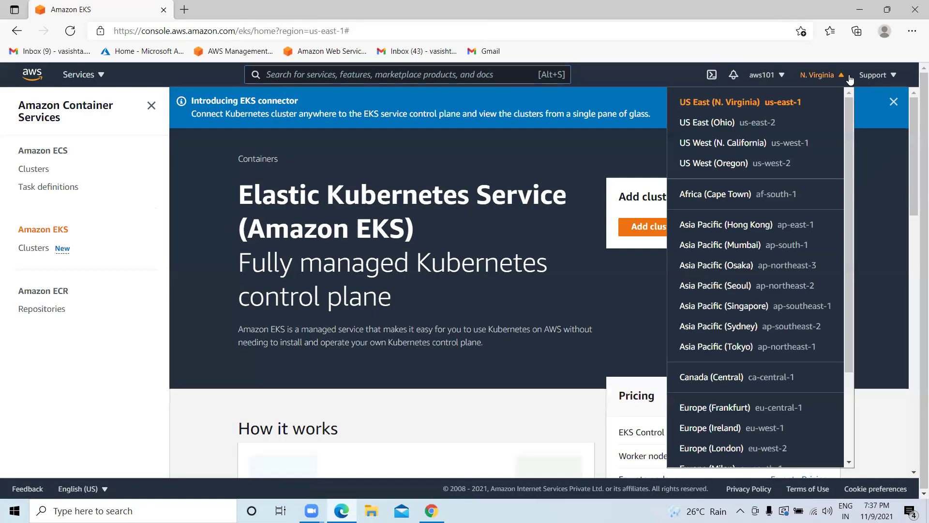
click(754, 246)
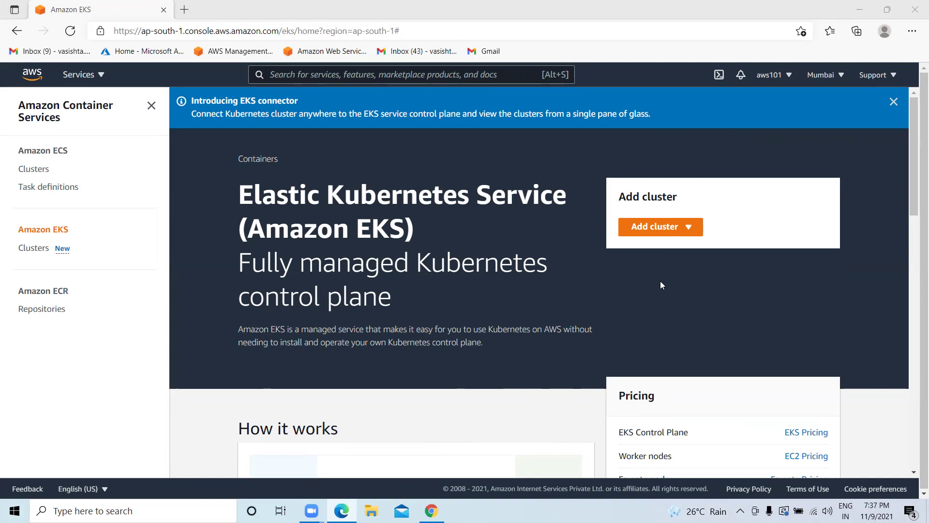
Leave the ECS clusters list and open the Amazon EKS Clusters list via search.
click(50, 168)
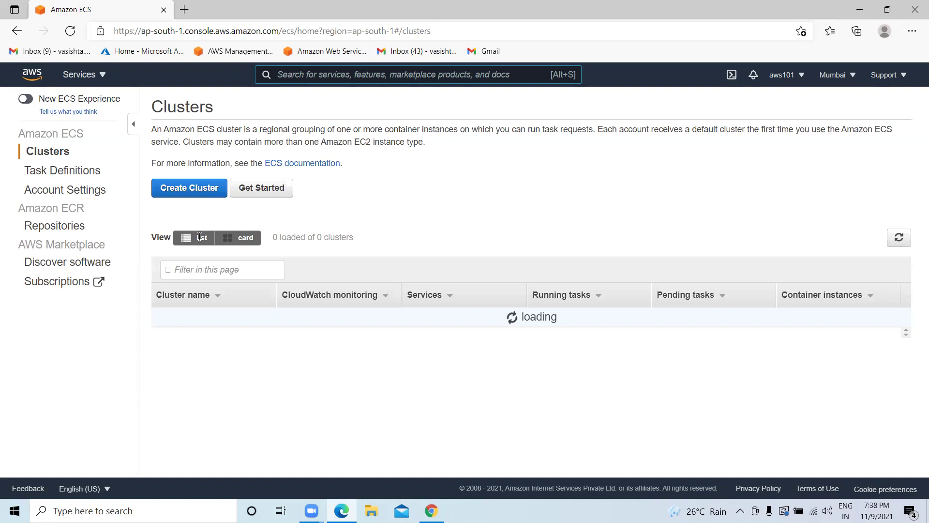
key(alt+s)
text(EKS)
click(371, 167)
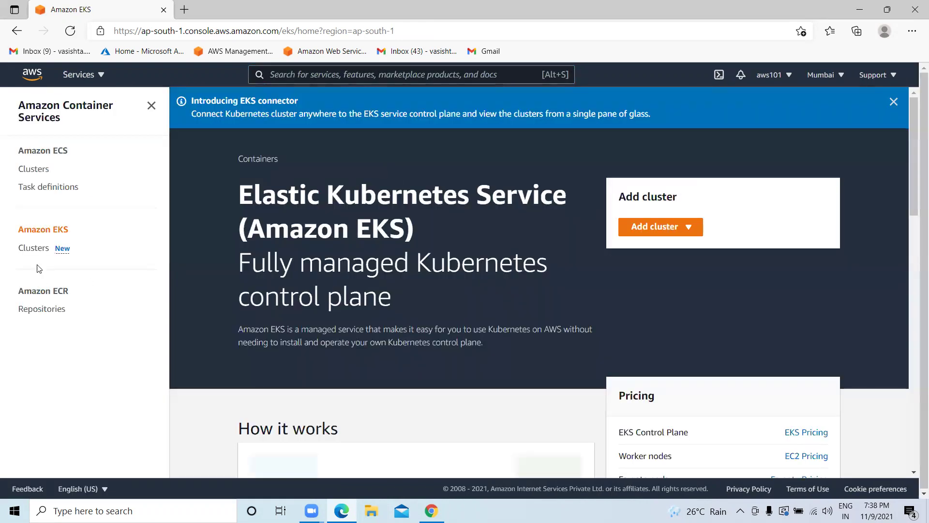
click(35, 248)
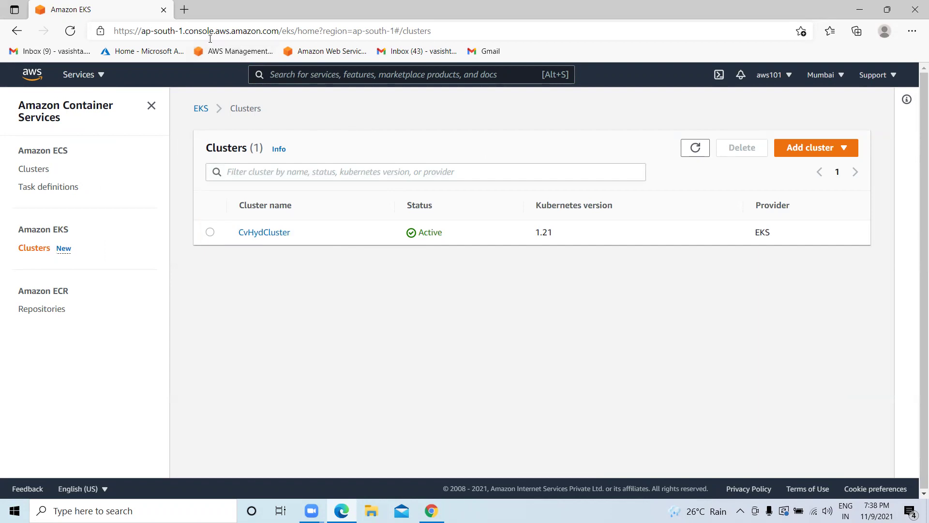
Open the AWS Management Console home bookmark in a background tab.
right_click(251, 56)
key(Escape)
middle_click(238, 52)
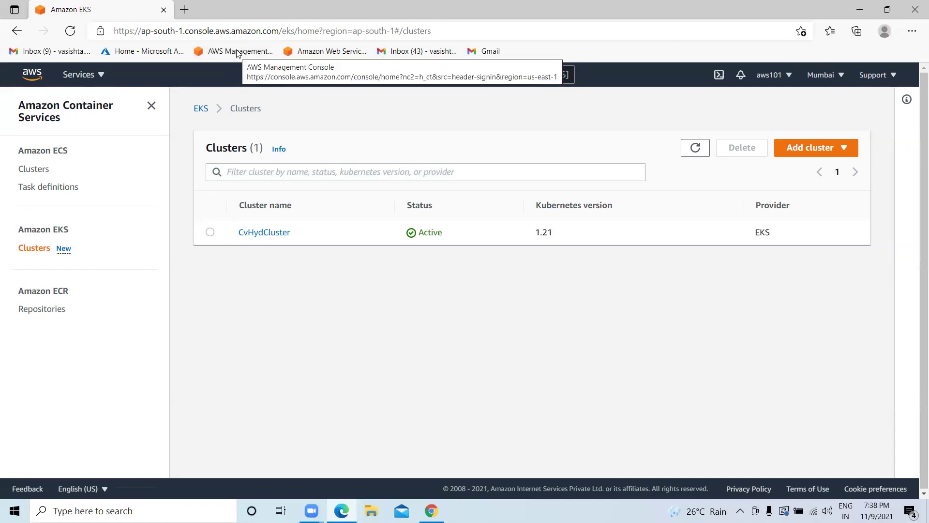
In the console home tab, switch the region to Asia Pacific (Mumbai).
click(237, 11)
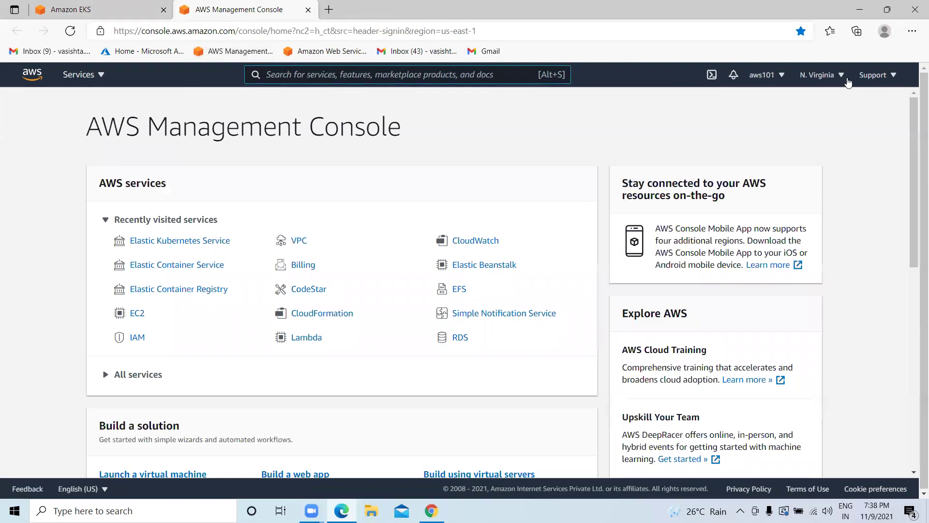
click(821, 75)
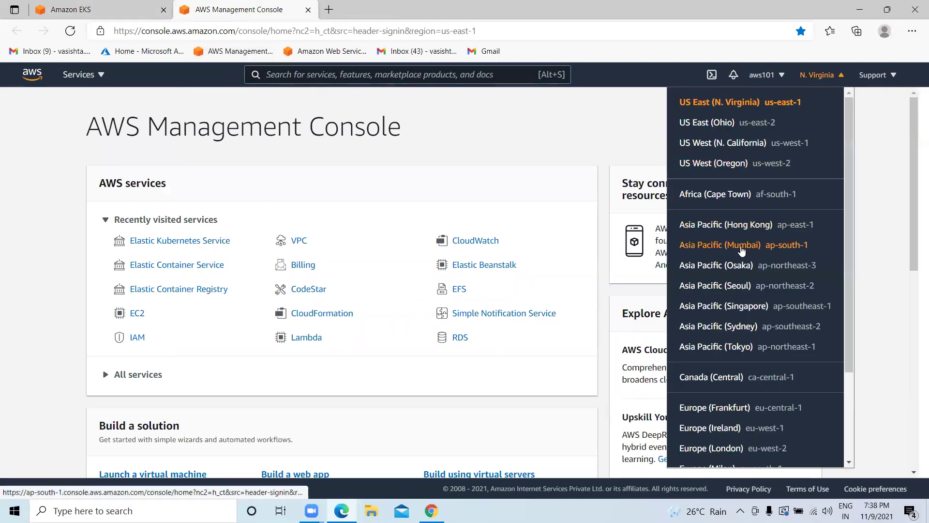
click(741, 244)
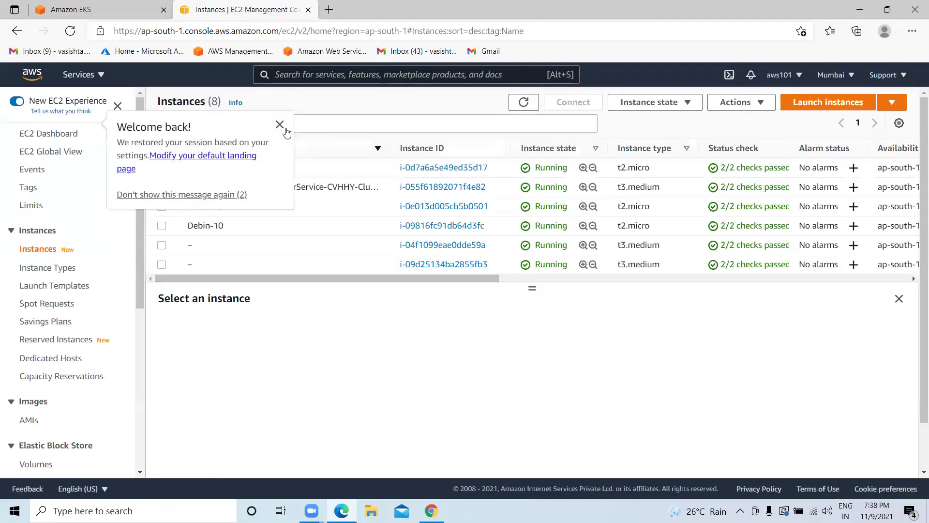
Sort the EC2 instance list by Name, refresh it, and return to the EKS tab.
click(280, 125)
click(378, 148)
click(378, 149)
click(377, 149)
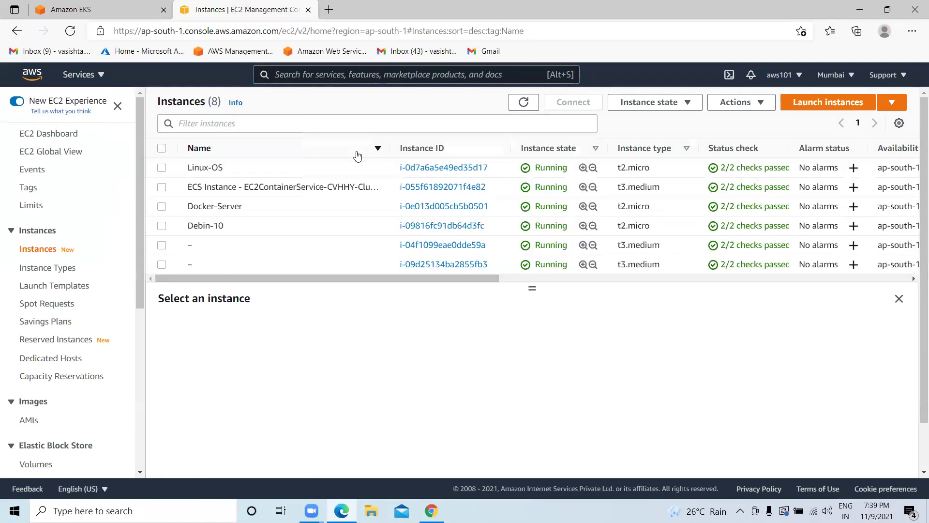
click(524, 102)
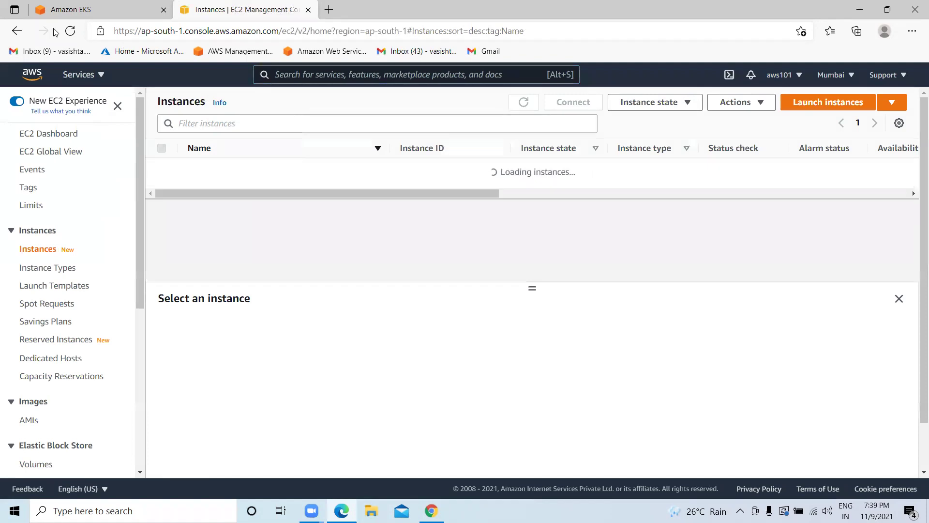
click(97, 10)
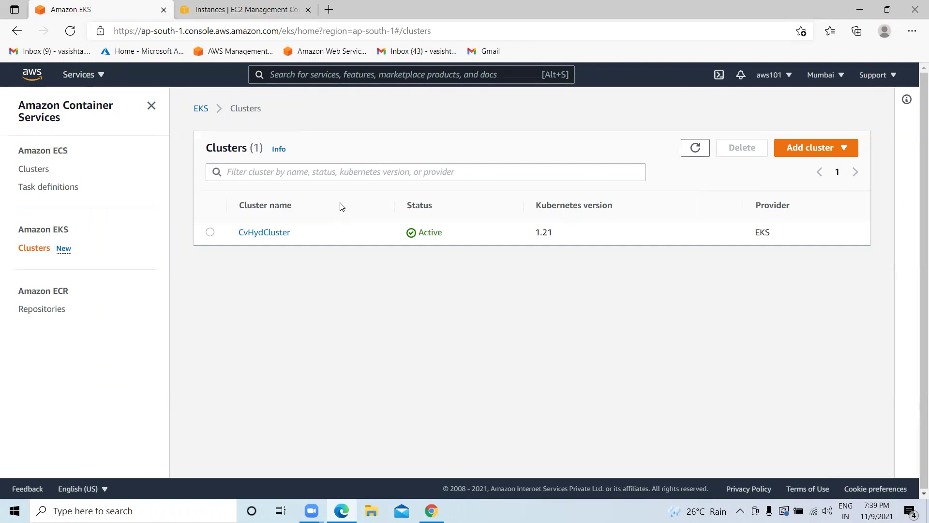
Create a new EKS cluster named HelloWorldCluster on Kubernetes version 1.21.
click(843, 148)
click(782, 169)
click(279, 239)
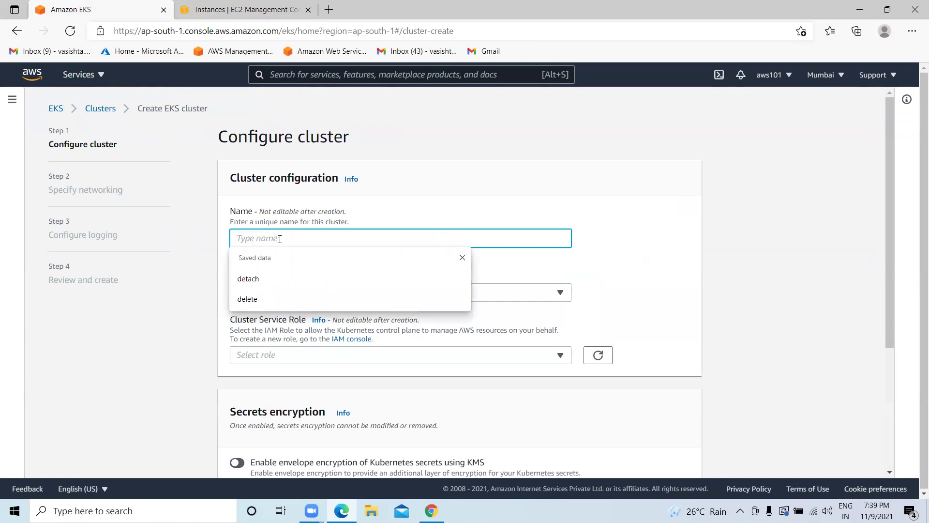
text(HelloWorldCluster)
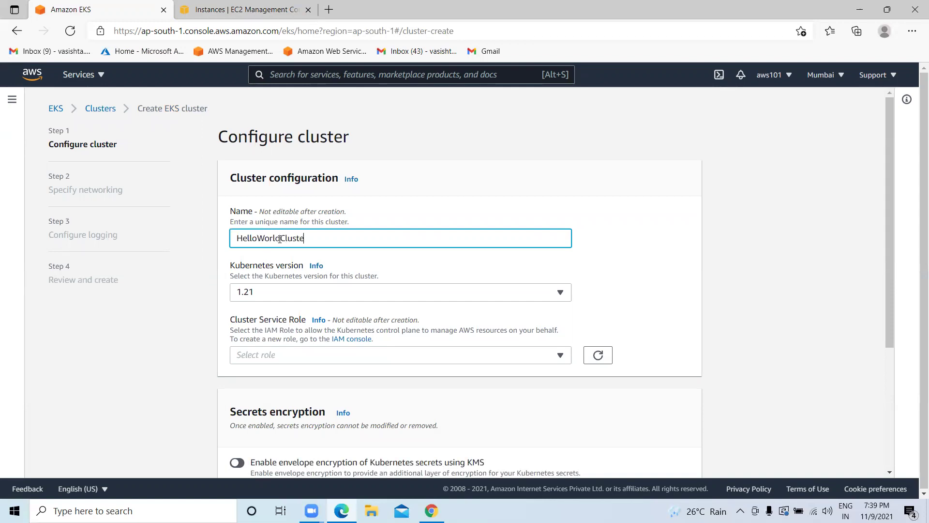
click(288, 290)
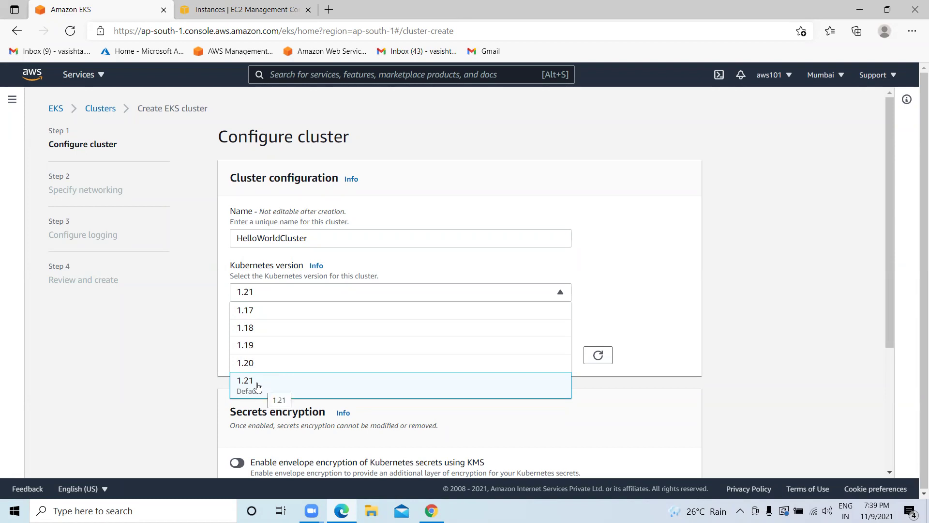
click(258, 387)
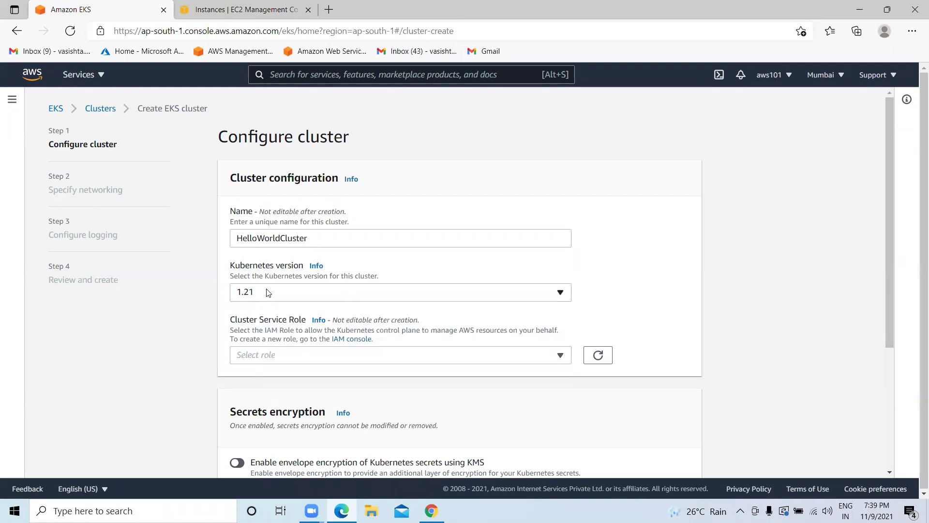
Recheck the HelloWorldCluster name and confirm version 1.21 on the cluster form.
scroll(266, 292, down, 1)
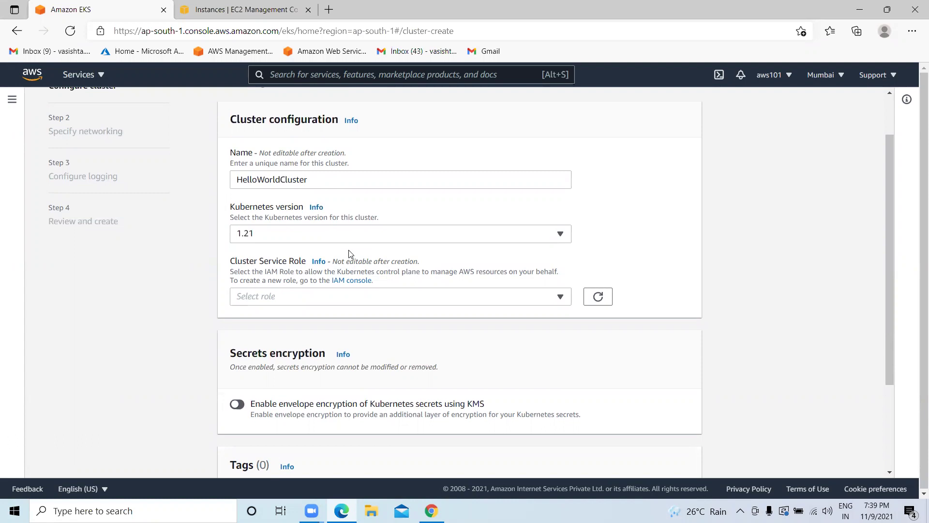
scroll(352, 238, up, 1)
click(308, 238)
double_click(291, 238)
click(255, 291)
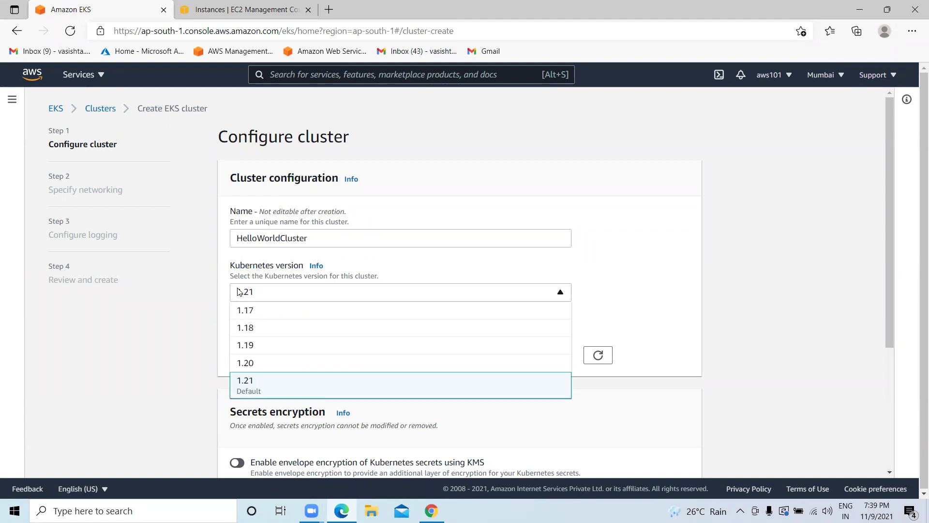
click(245, 385)
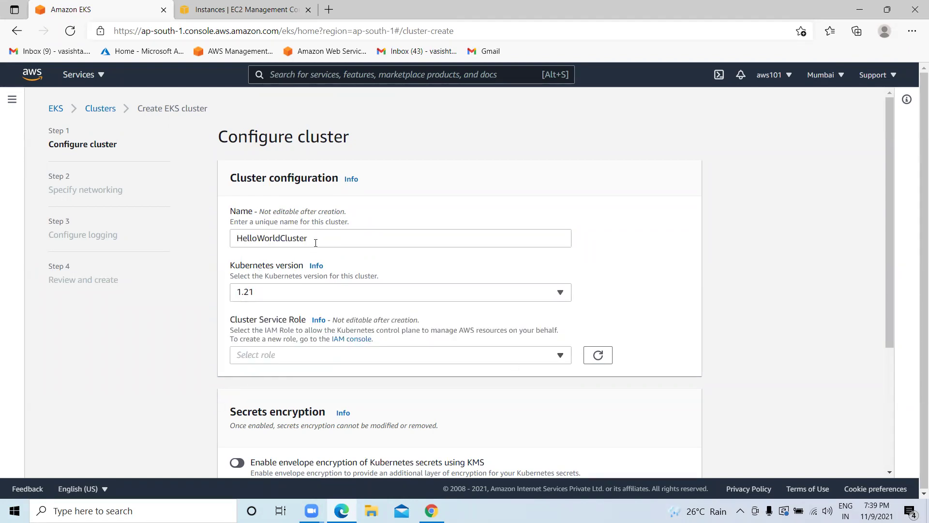
scroll(597, 322, down, 1)
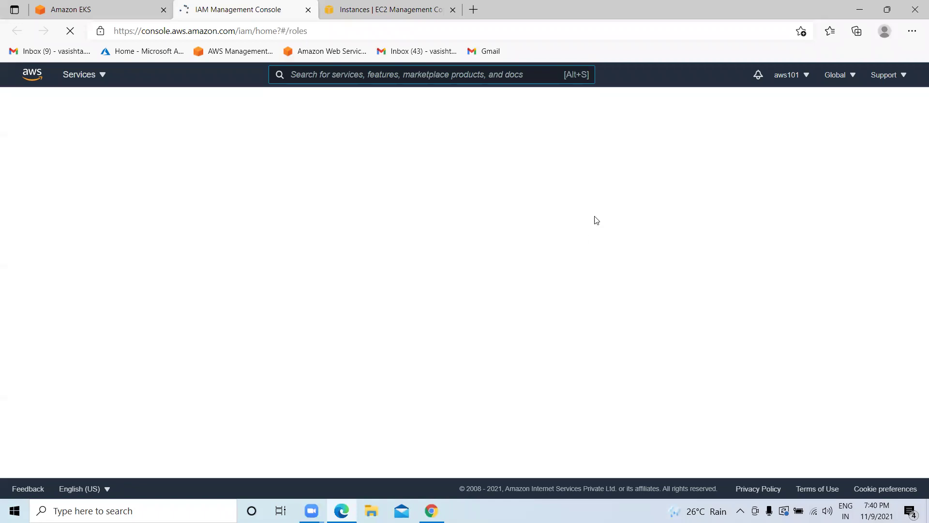
Create an IAM role for service EKS, use case EKS - Cluster, and advance to Review.
click(825, 146)
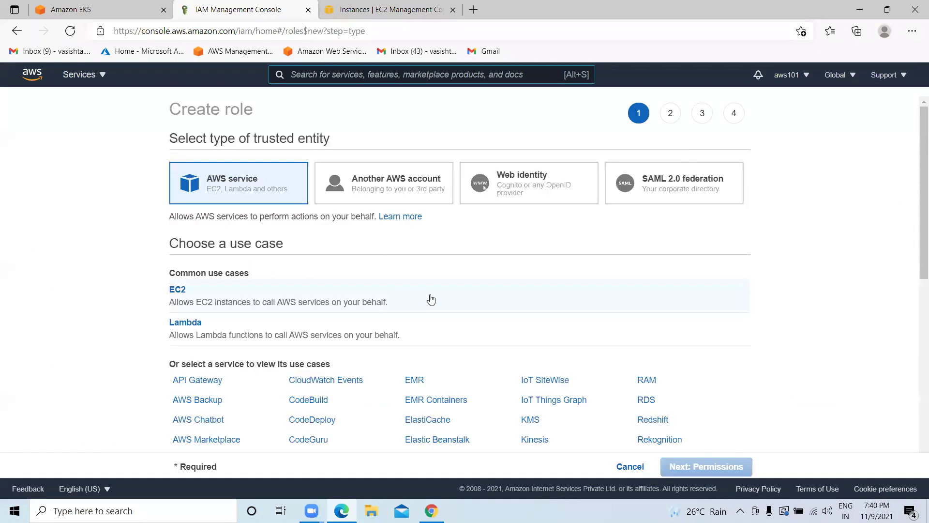
scroll(323, 337, down, 1)
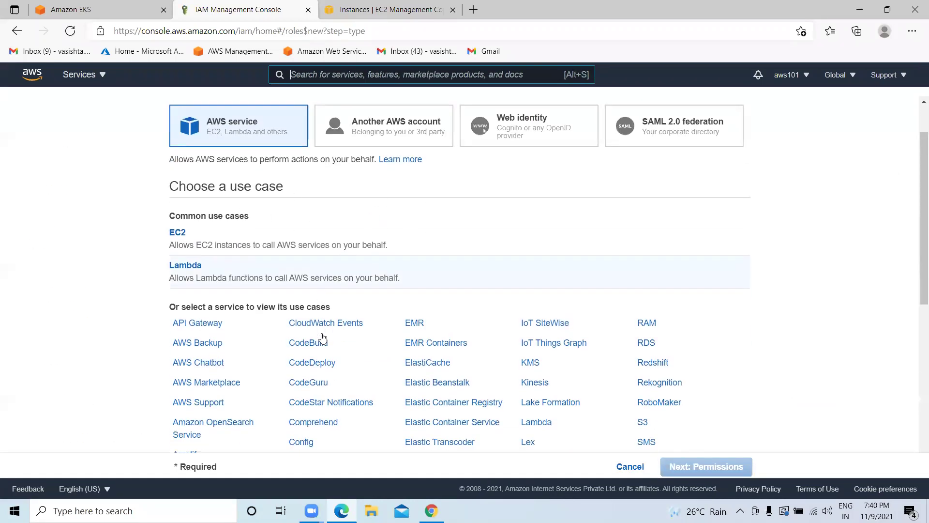
scroll(215, 276, down, 2)
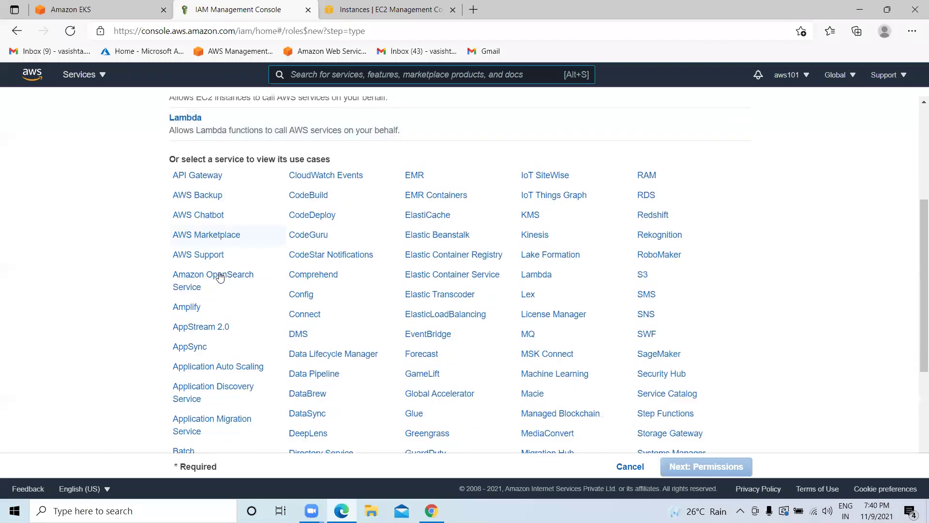
scroll(220, 276, down, 4)
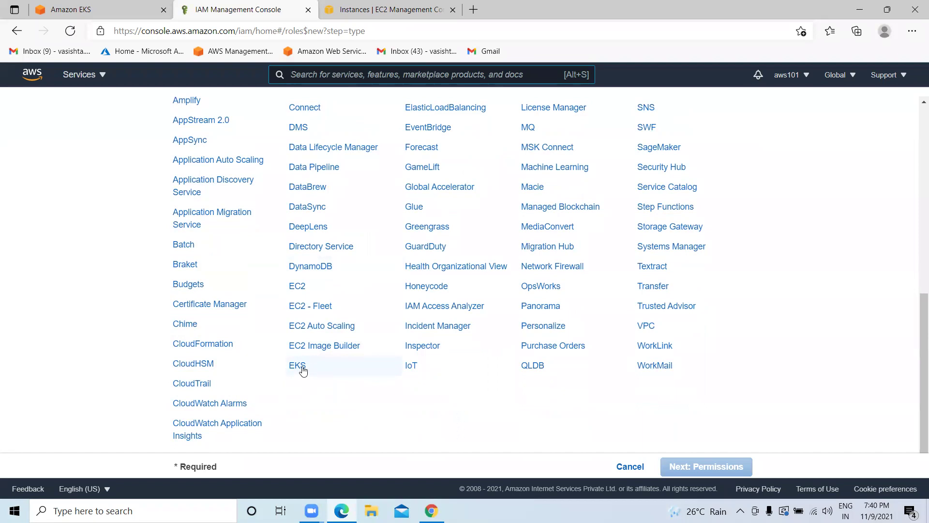
click(298, 368)
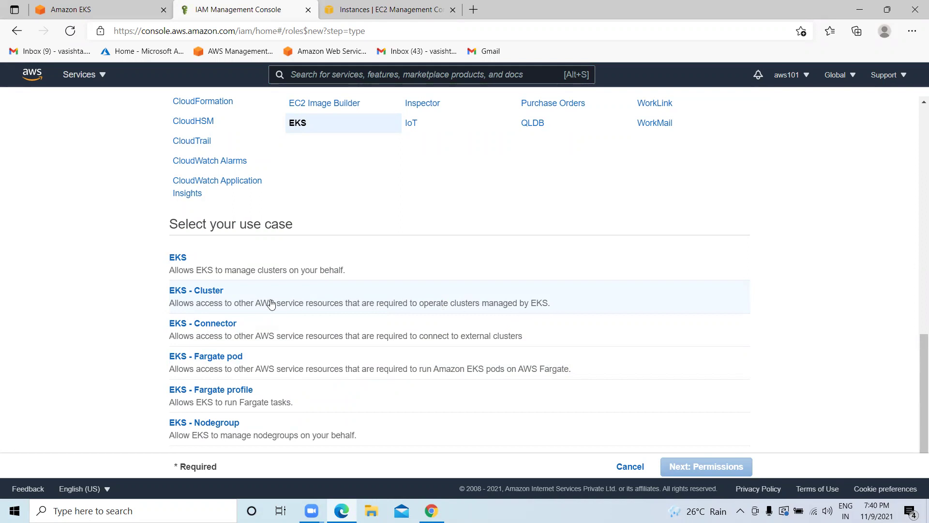
click(205, 295)
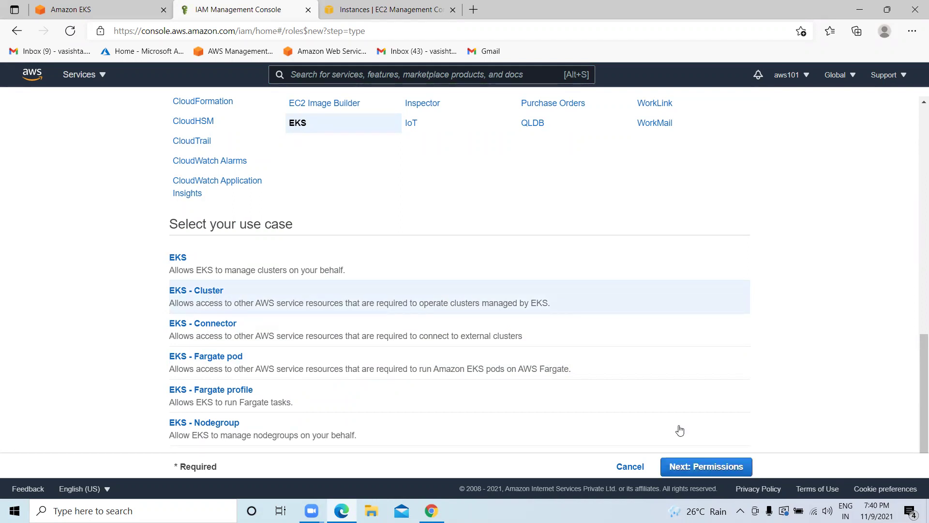
click(706, 467)
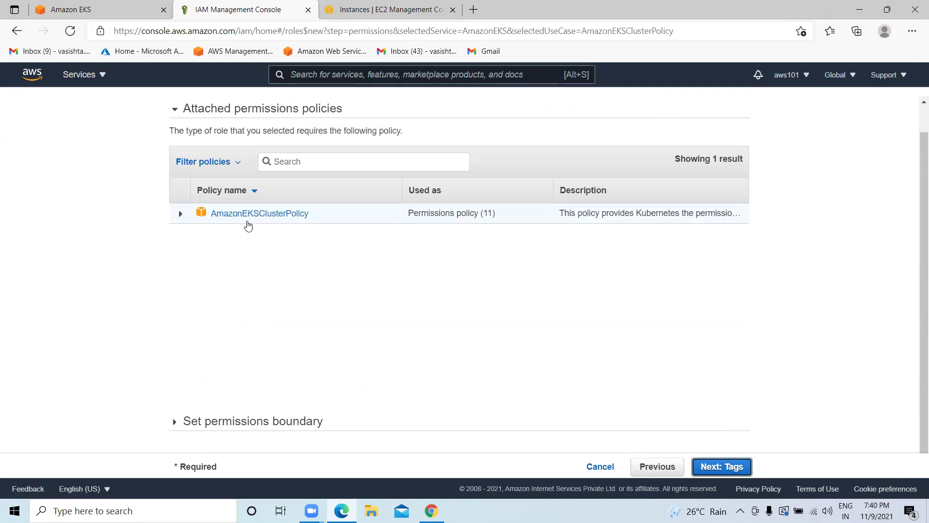
key(Return)
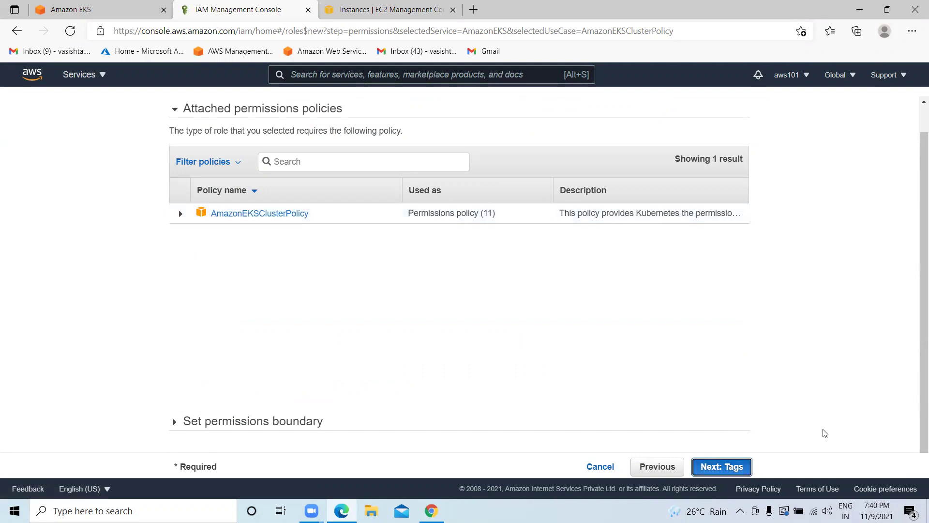
key(Return)
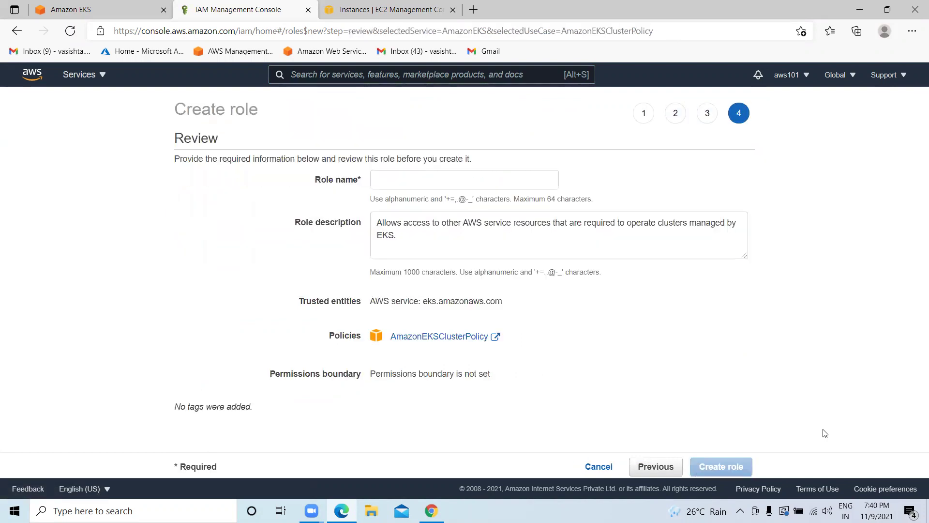
Name the role HelloWorldClusterRole888, fixing the duplicate-name error, and create it.
click(421, 187)
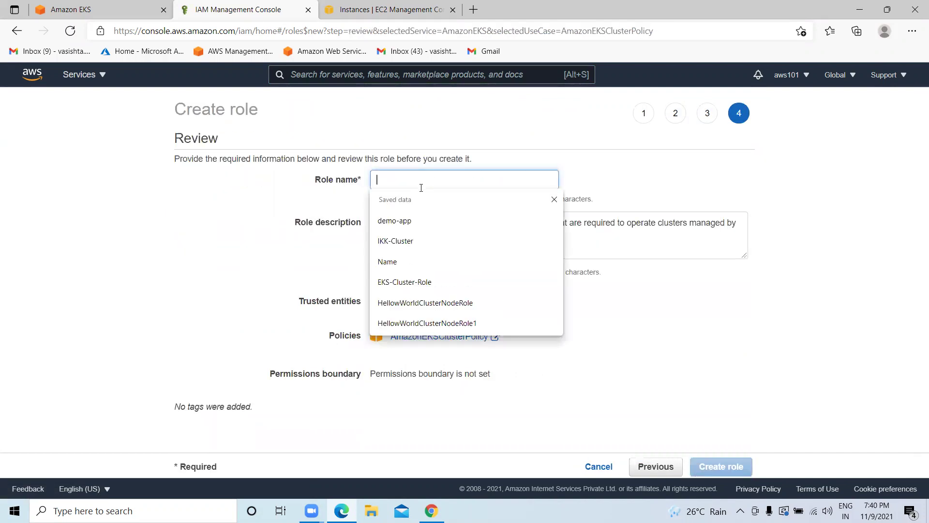
text(HE)
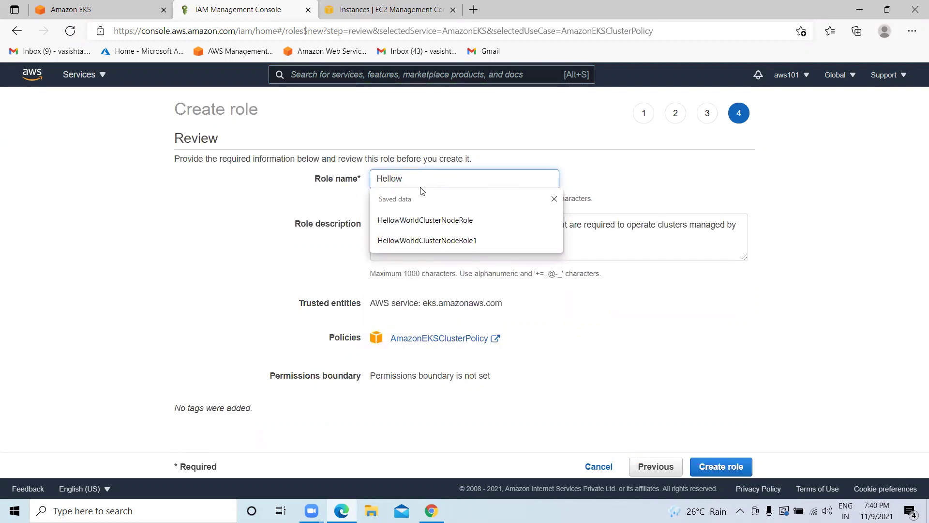
text(lloWorl)
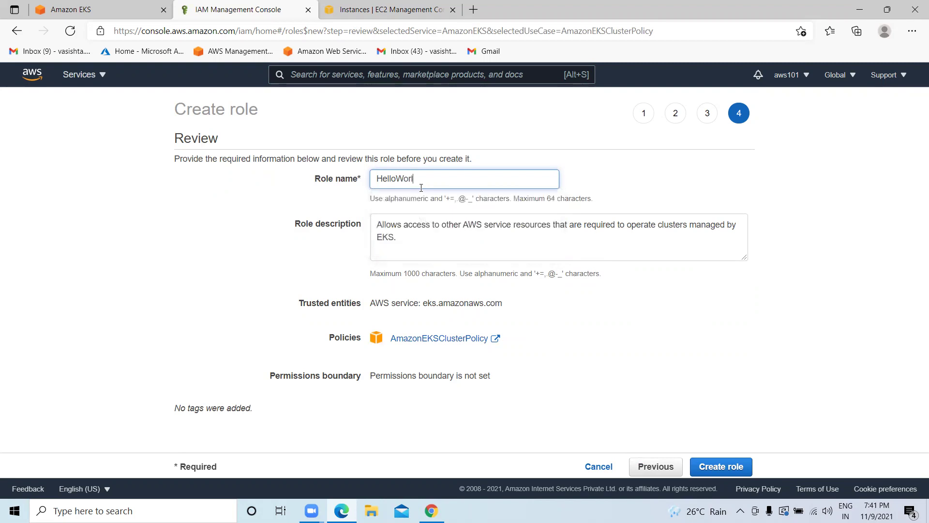
text(dClusterRole9)
click(439, 247)
click(478, 178)
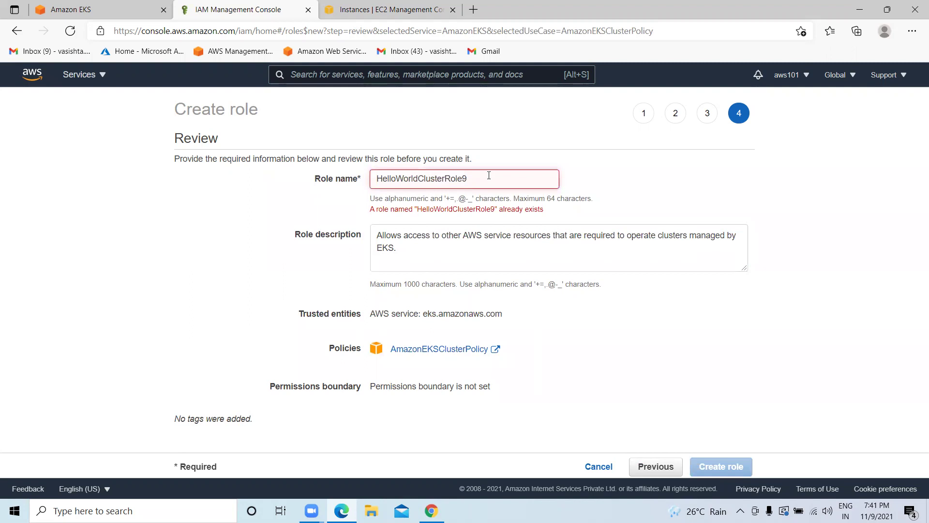
key(BackSpace)
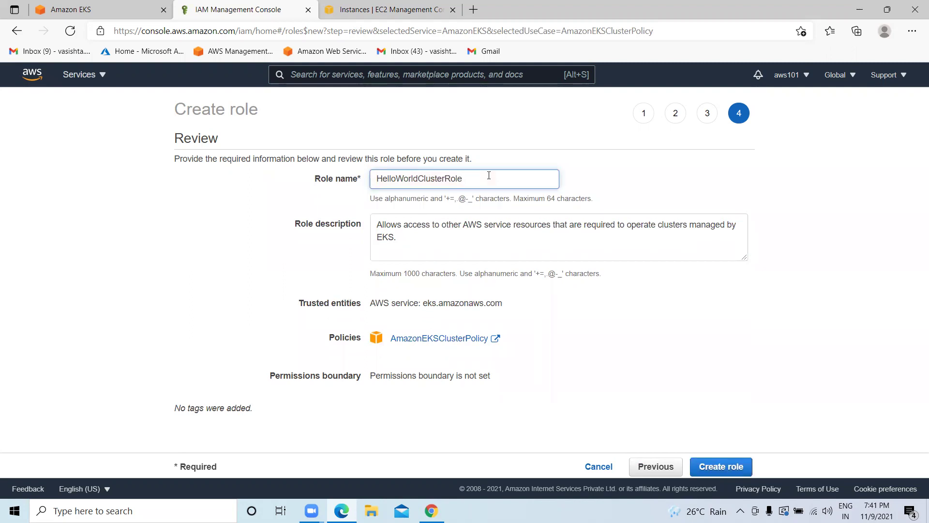
click(494, 251)
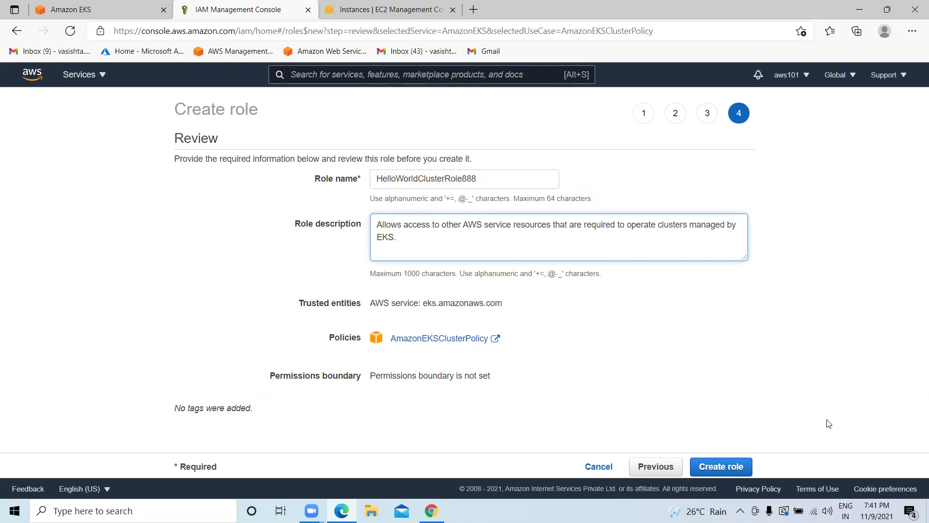
click(721, 467)
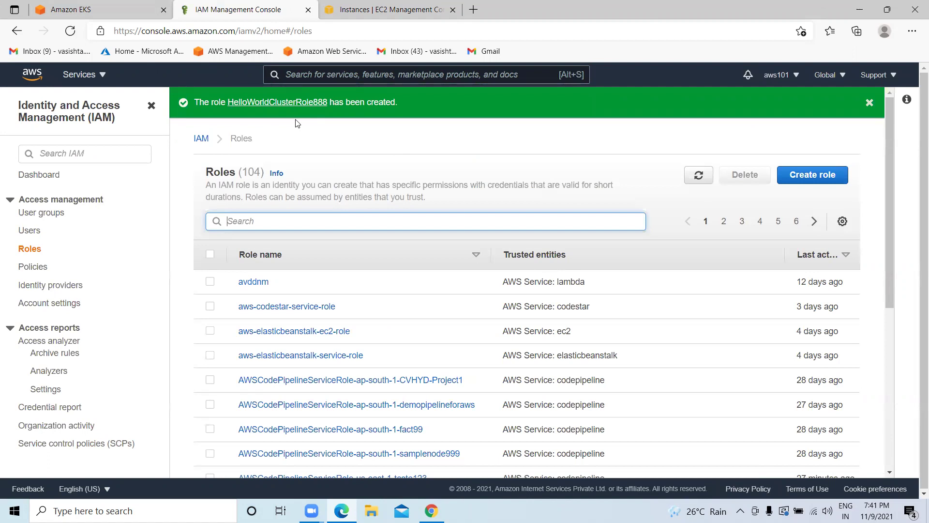
Select HelloWorldClusterRole888 as the cluster service role and proceed to Specify networking.
click(91, 11)
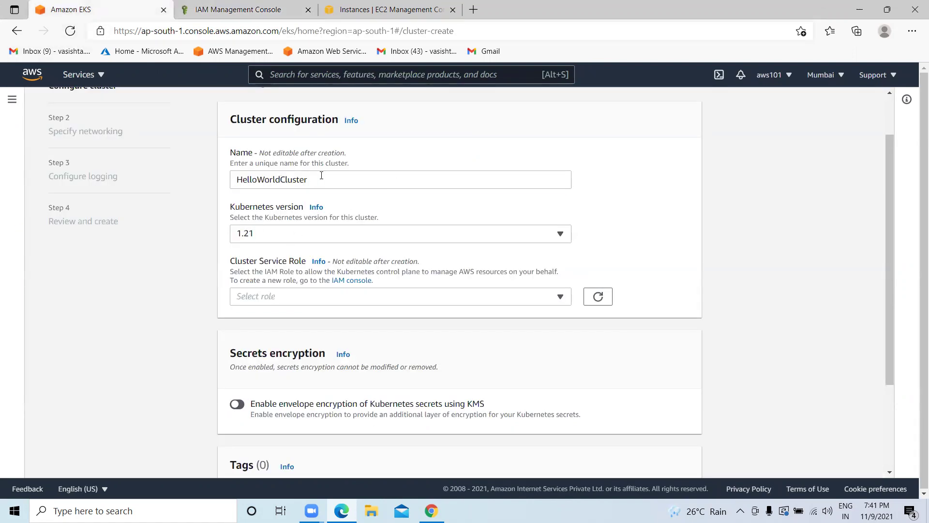
double_click(251, 179)
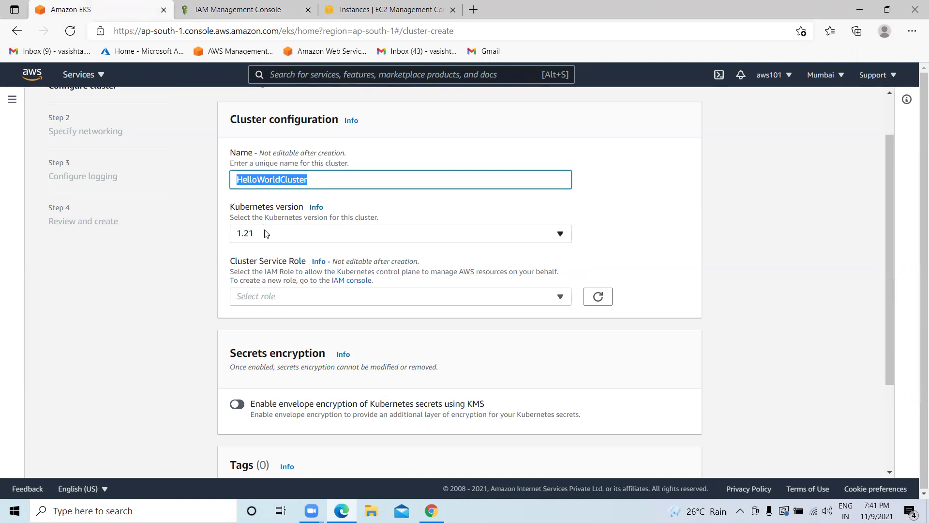
click(598, 297)
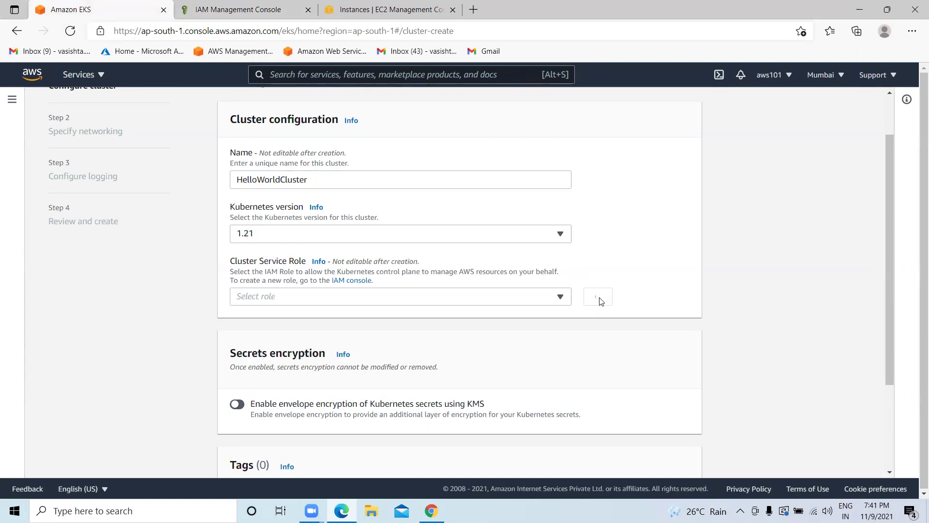
click(560, 296)
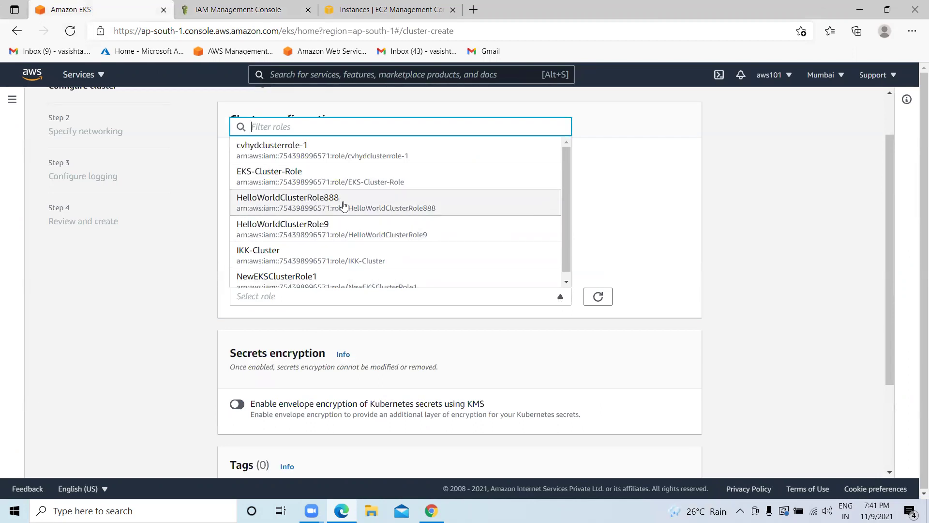
click(333, 206)
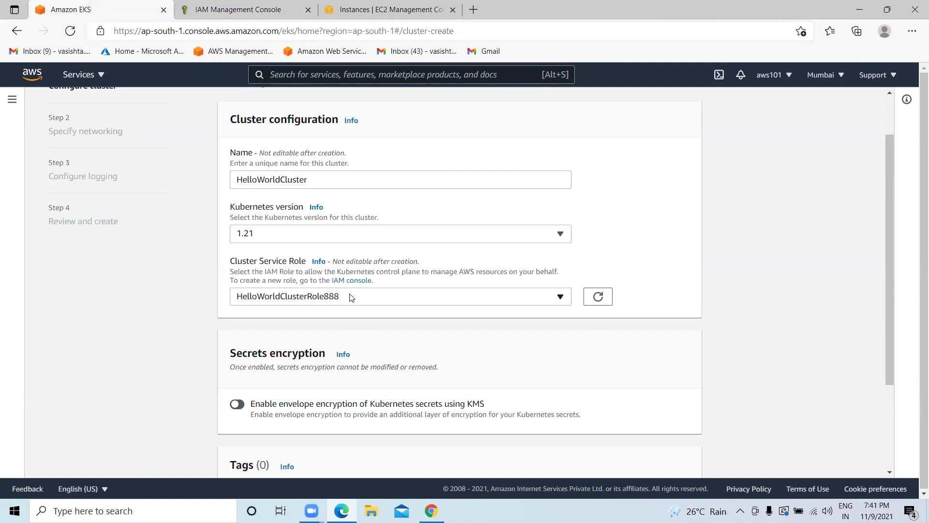
scroll(348, 297, down, 3)
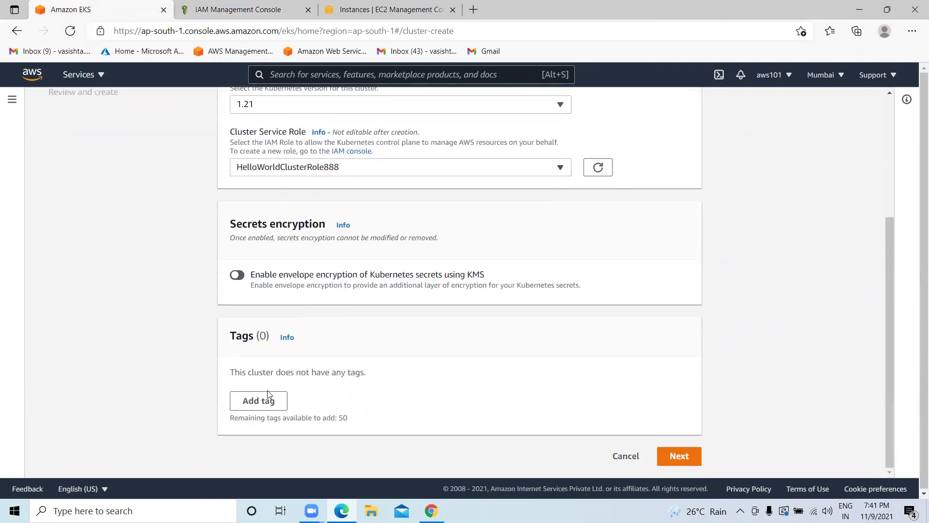
click(677, 455)
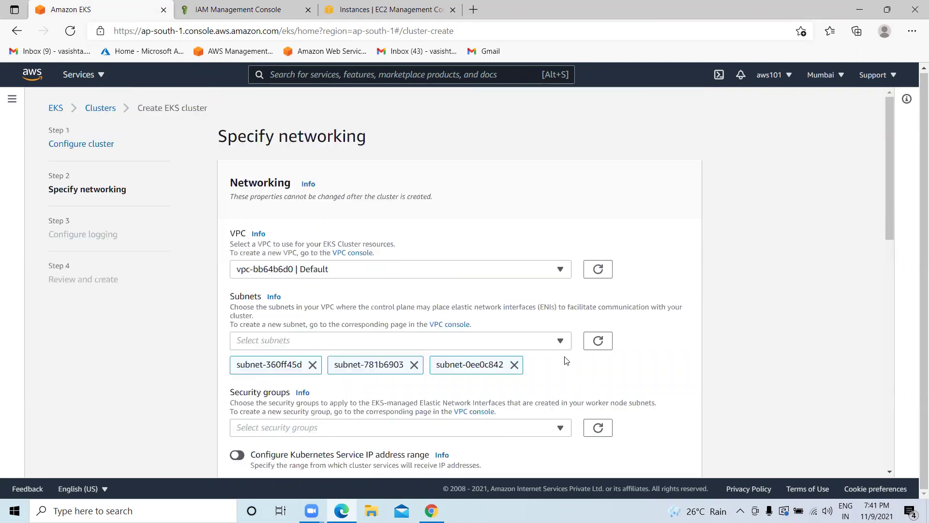
Keep the Default VPC for the cluster's networking.
click(369, 270)
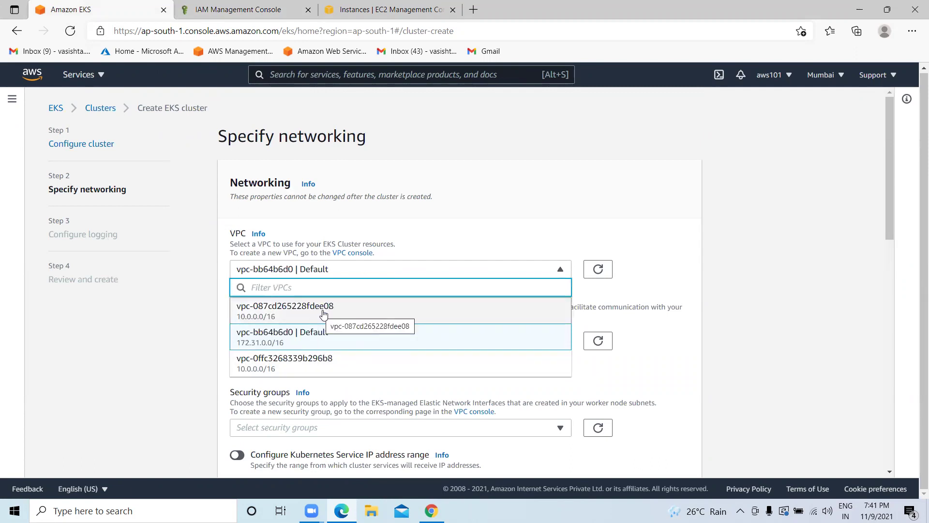
click(318, 334)
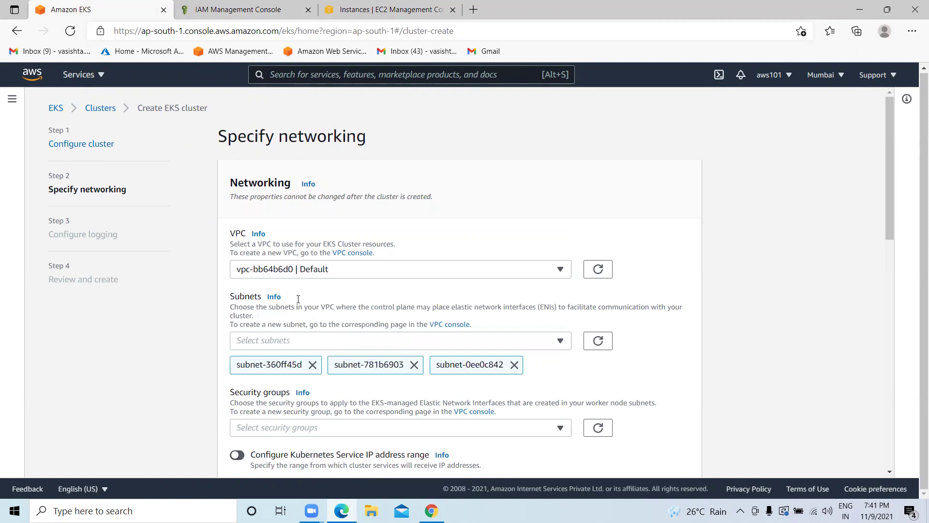
scroll(318, 290, down, 1)
click(347, 207)
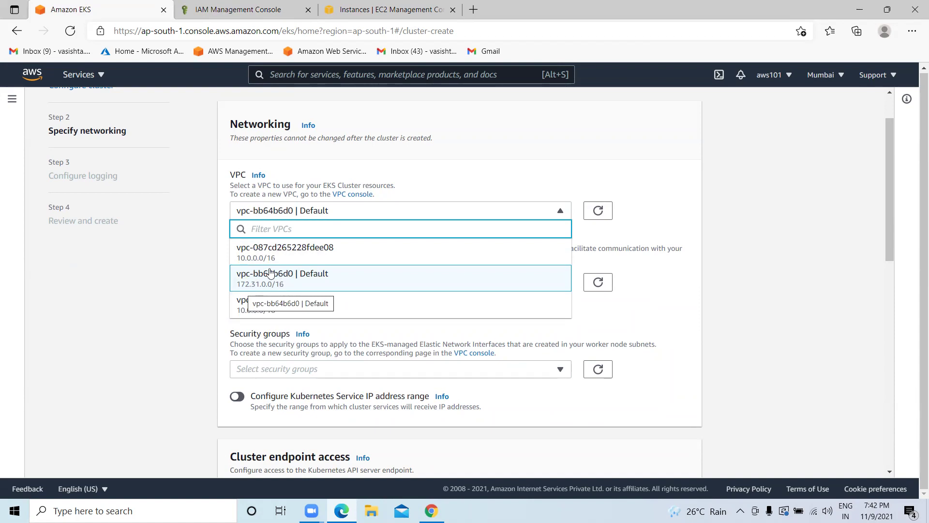
click(262, 288)
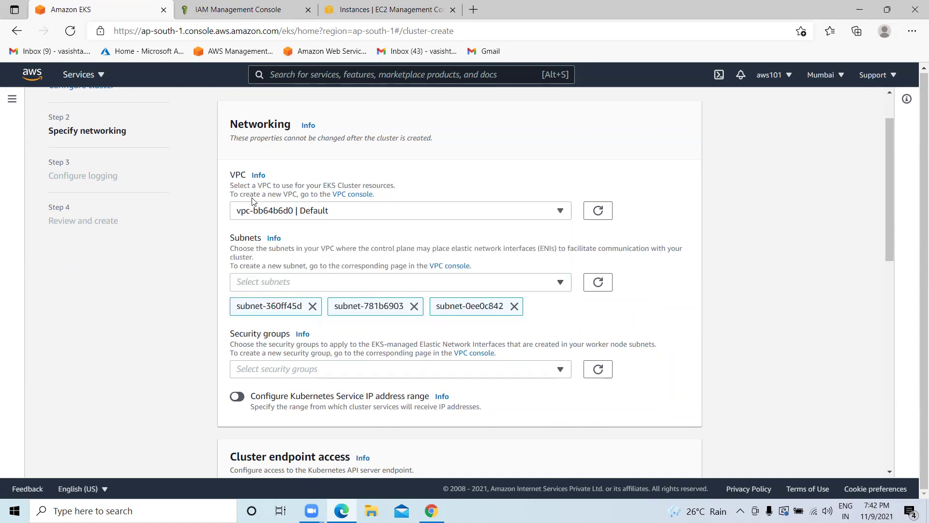
Attach security group EKS-Cluster-SG (sg-0131c29297bf642b9) to the cluster.
scroll(261, 218, down, 1)
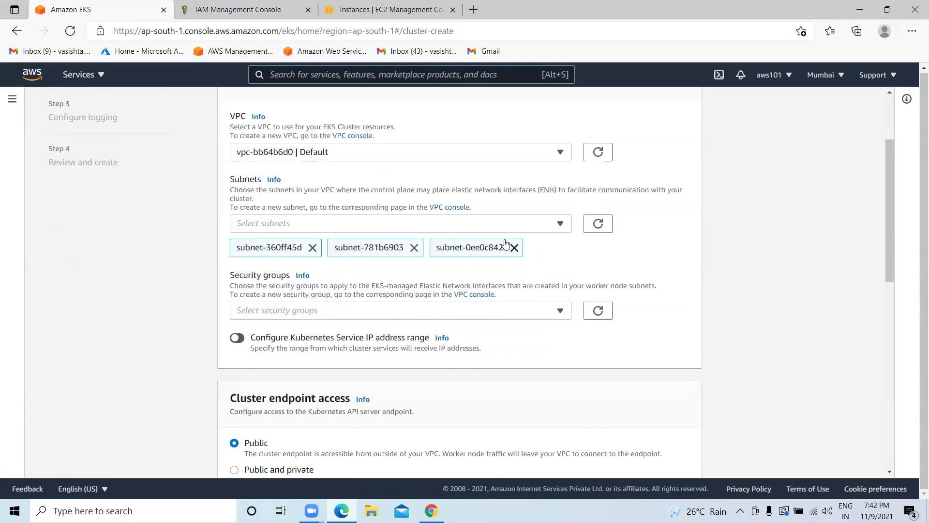
scroll(322, 280, down, 1)
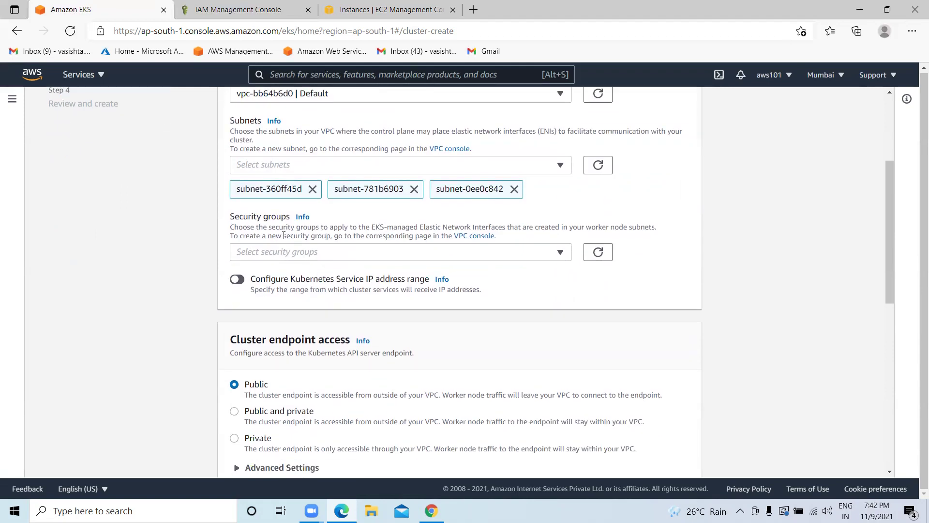
click(324, 252)
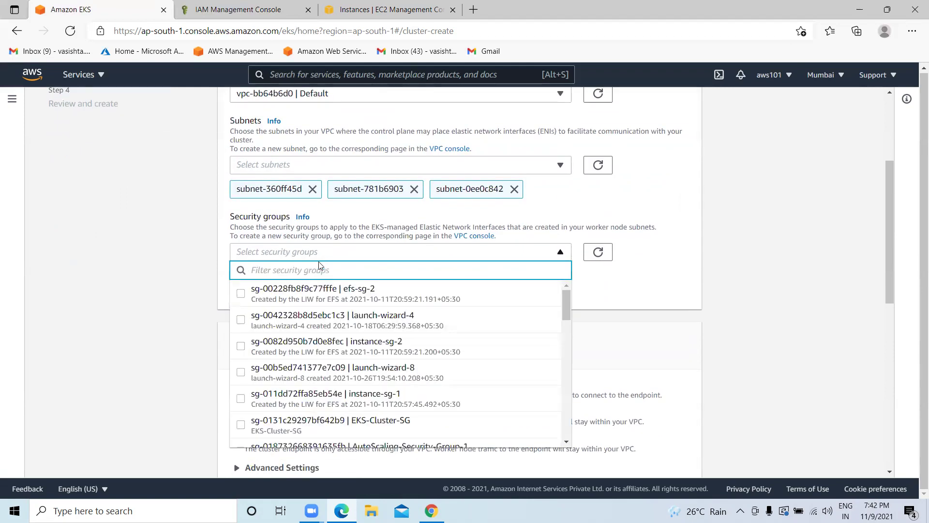
scroll(339, 309, down, 1)
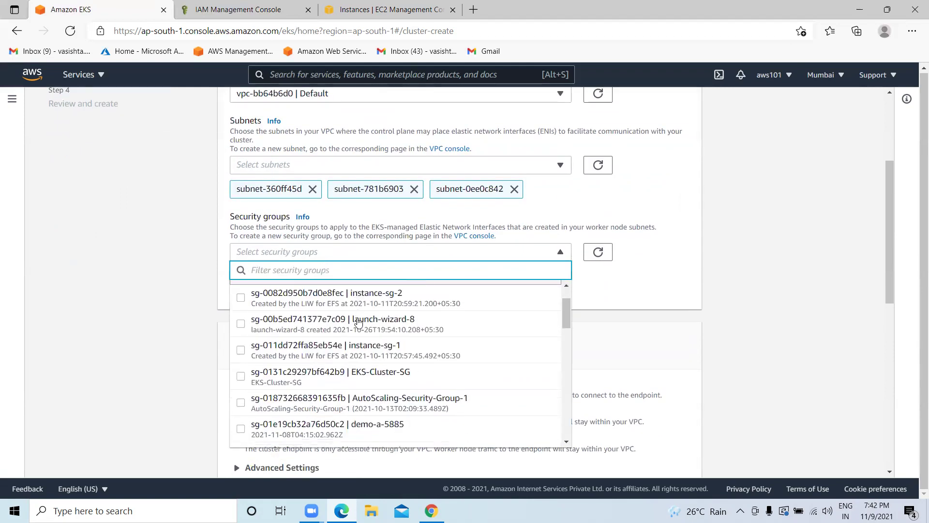
click(243, 379)
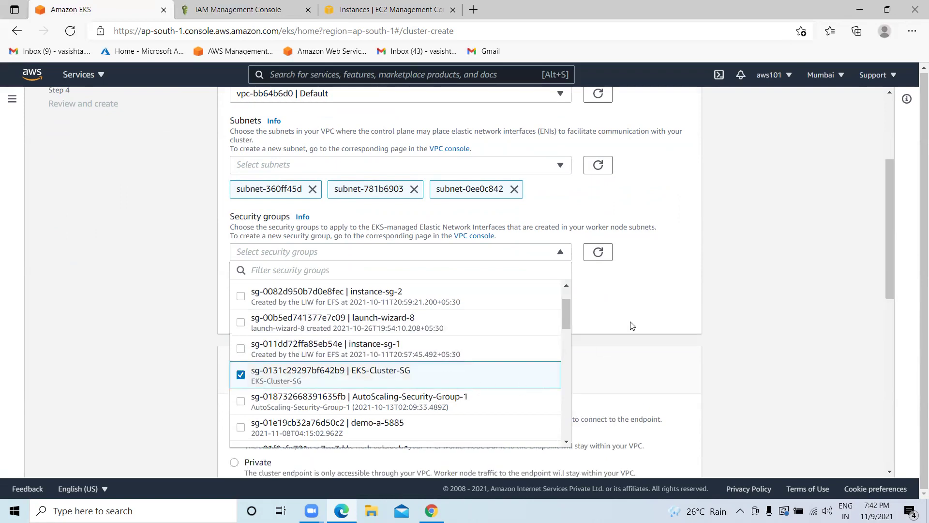
click(633, 280)
scroll(311, 273, down, 3)
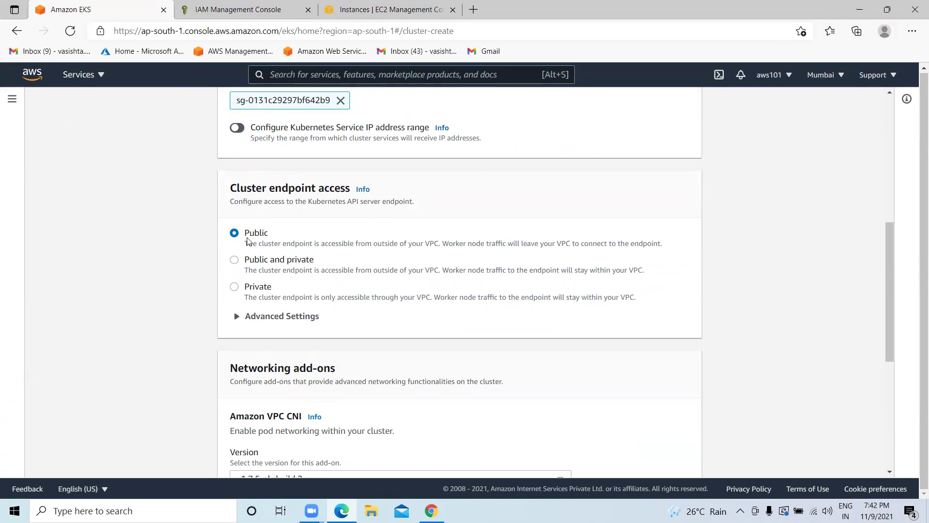
Glance at the EC2 Instances tab twice, returning to the EKS cluster form.
click(356, 10)
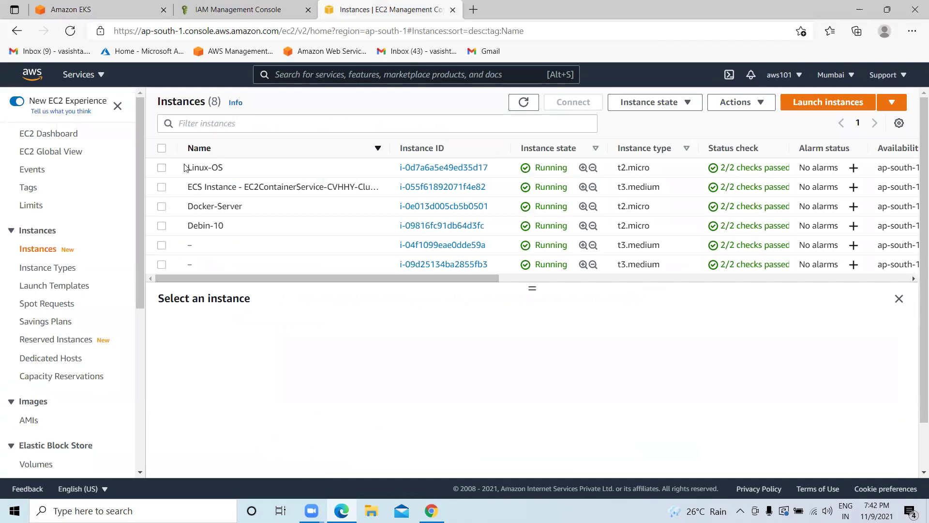
click(79, 4)
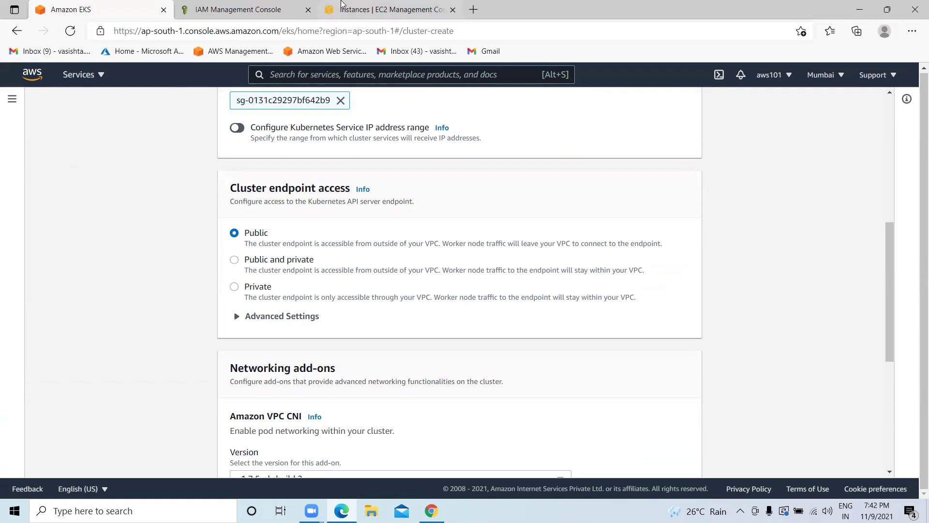
click(372, 10)
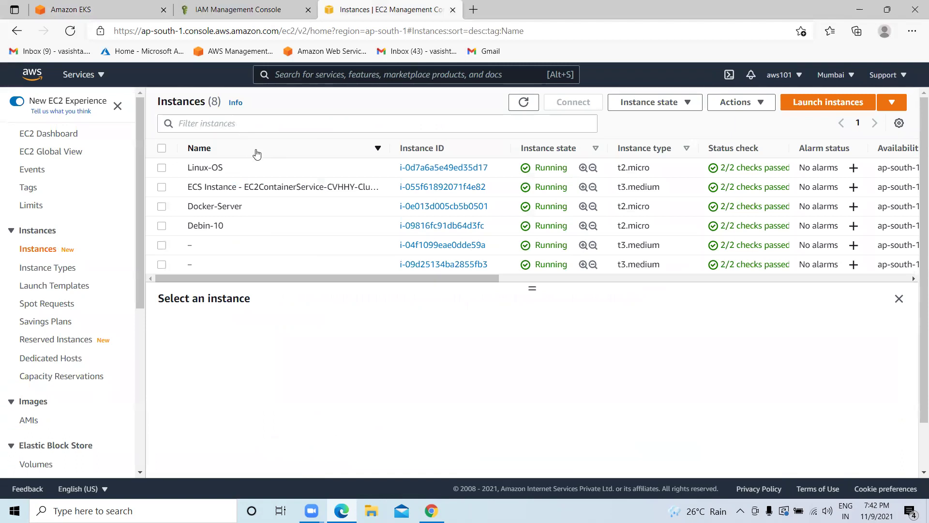
click(83, 5)
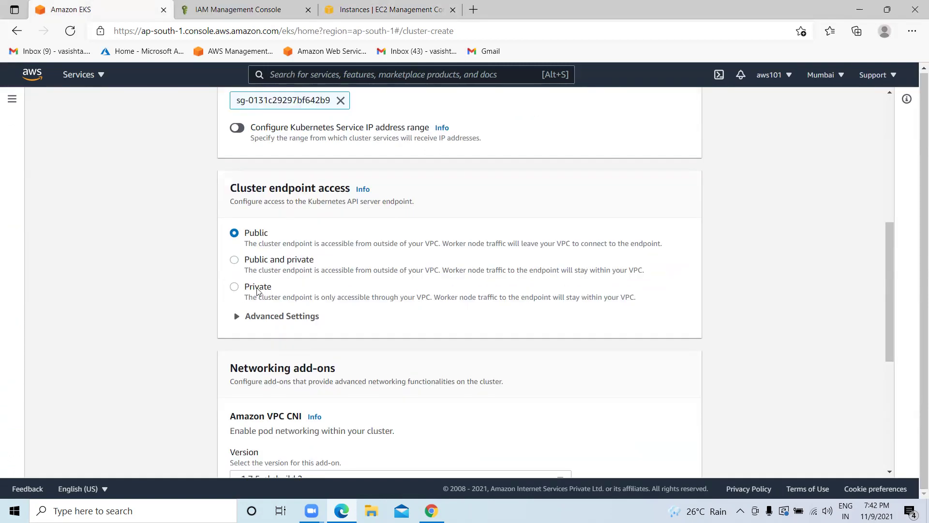
Keep Public endpoint access and default add-on versions, advancing to Configure logging.
scroll(252, 239, down, 3)
scroll(269, 173, up, 2)
scroll(242, 203, down, 1)
scroll(209, 255, down, 4)
click(665, 452)
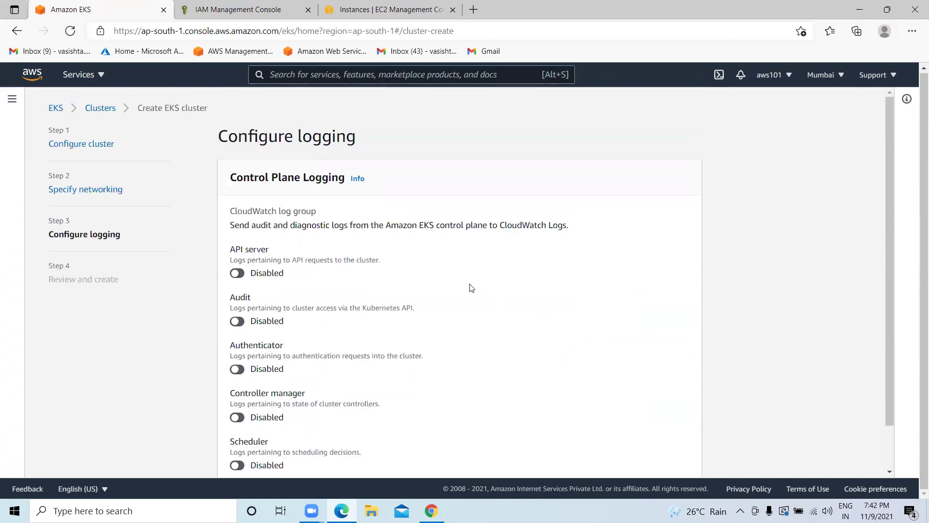
scroll(231, 157, down, 1)
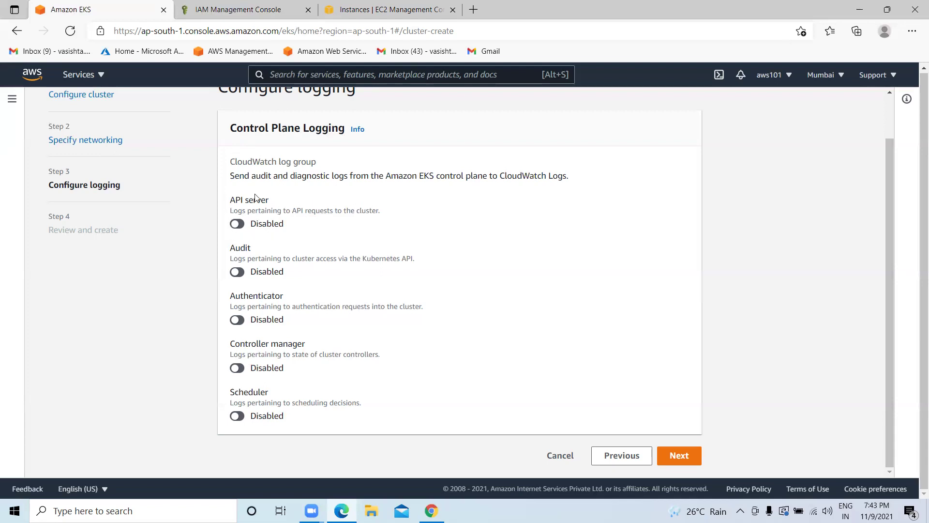
Review the HelloWorldCluster settings and submit the cluster for creation.
click(678, 455)
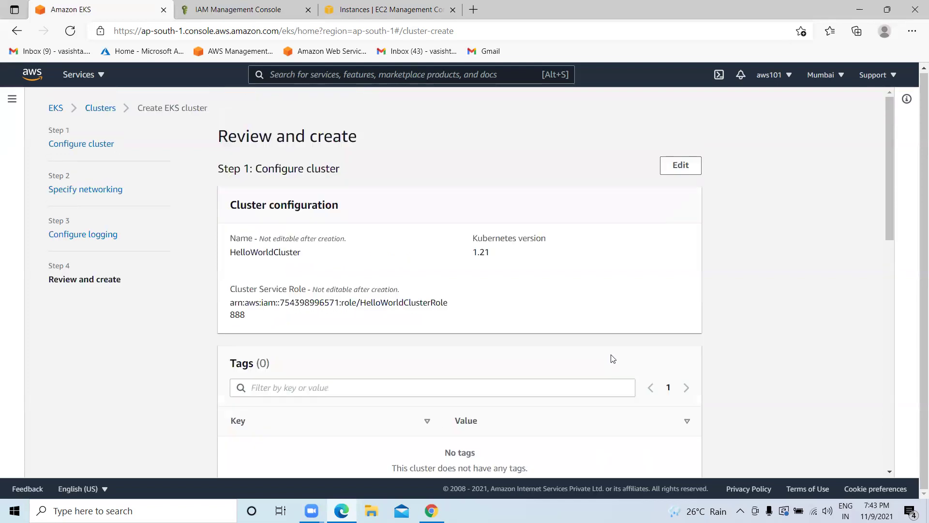
scroll(261, 194, down, 1)
scroll(262, 199, down, 10)
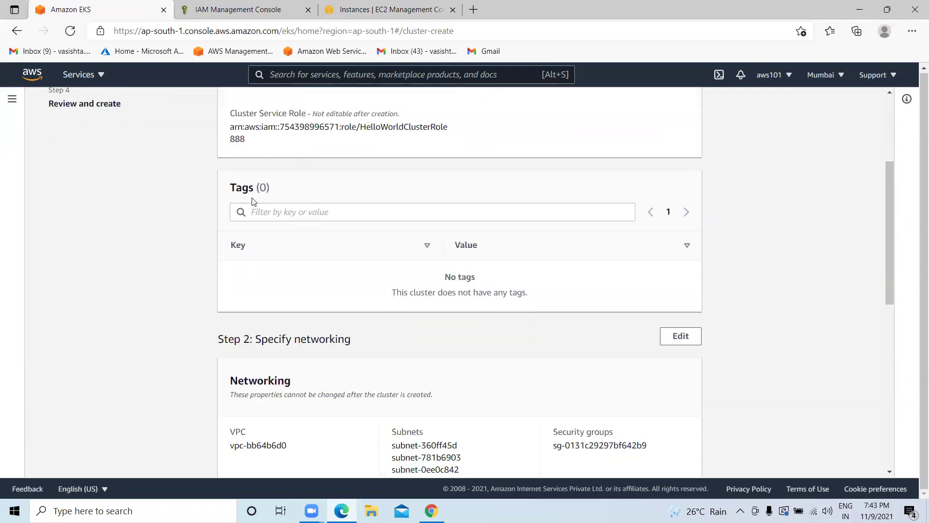
scroll(349, 214, down, 1)
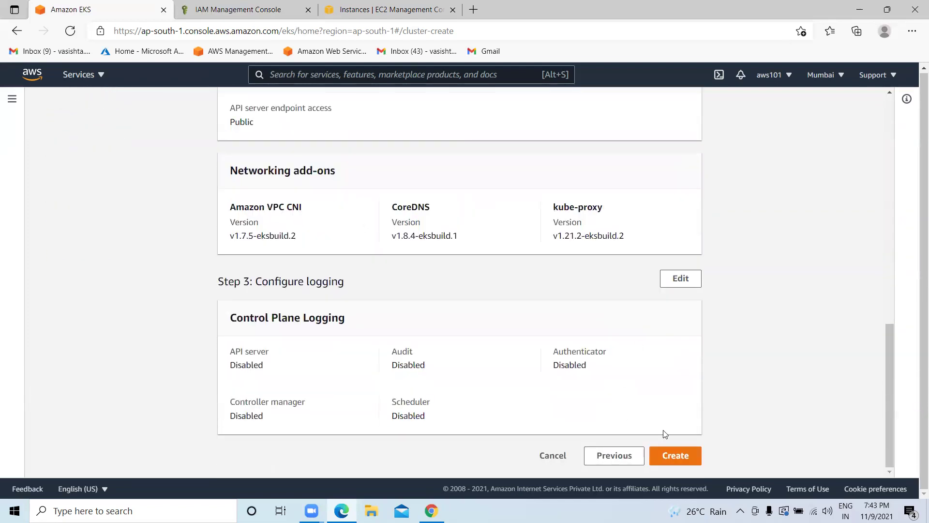
click(675, 454)
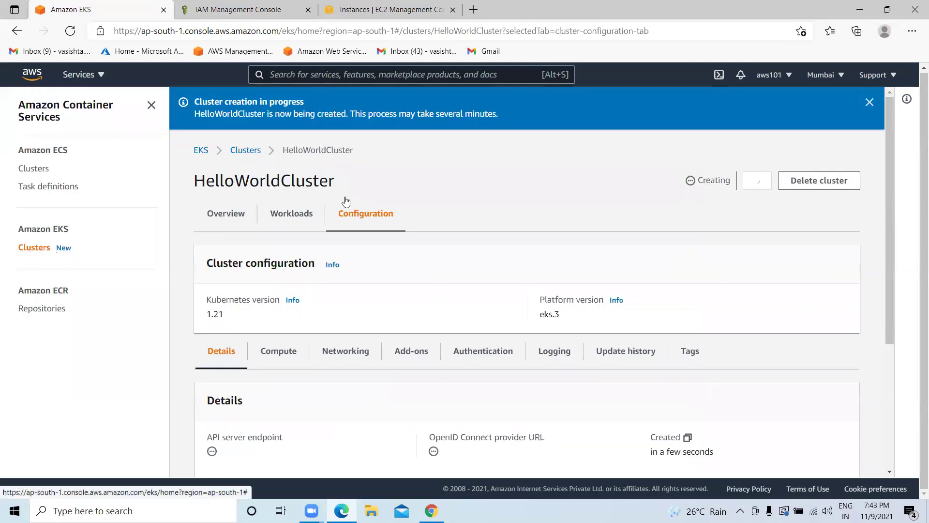
Check HelloWorldCluster's Creating status and browse its Overview, Workloads and Configuration tabs.
scroll(295, 190, down, 1)
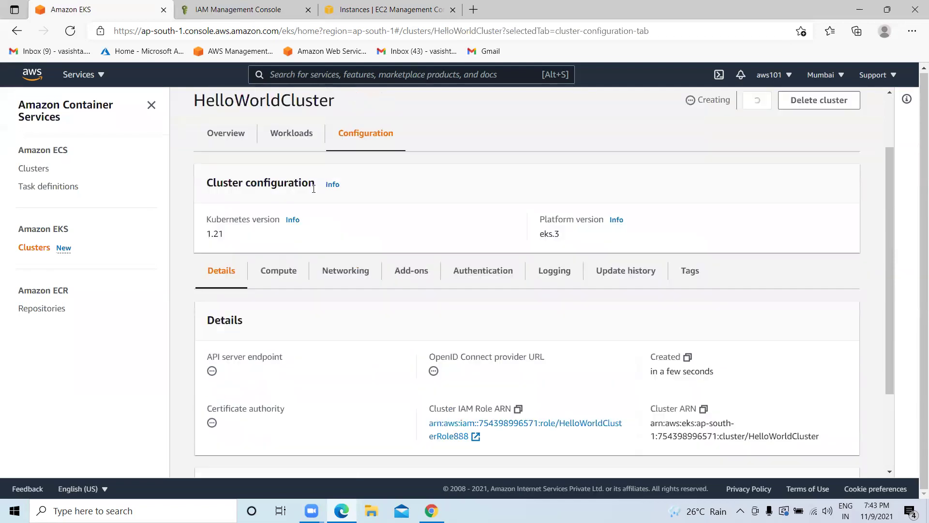
scroll(334, 124, up, 1)
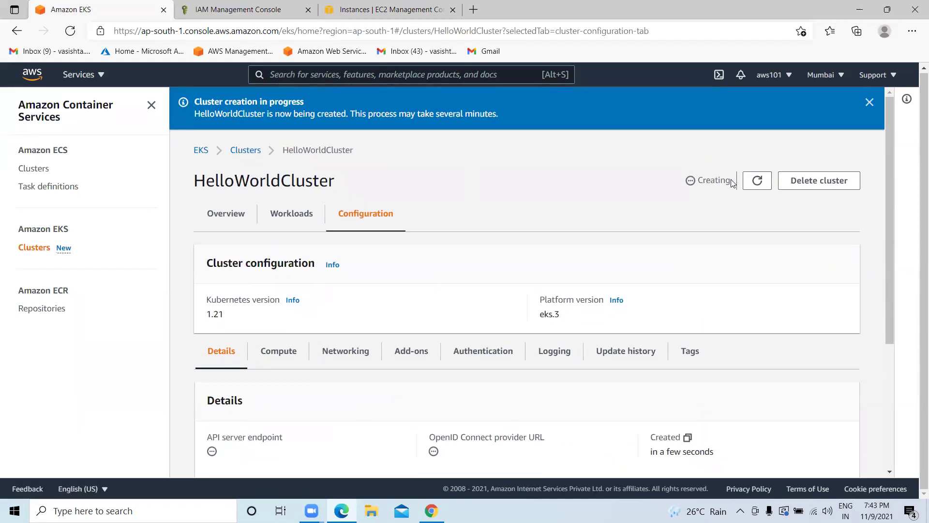
drag(731, 183, 680, 176)
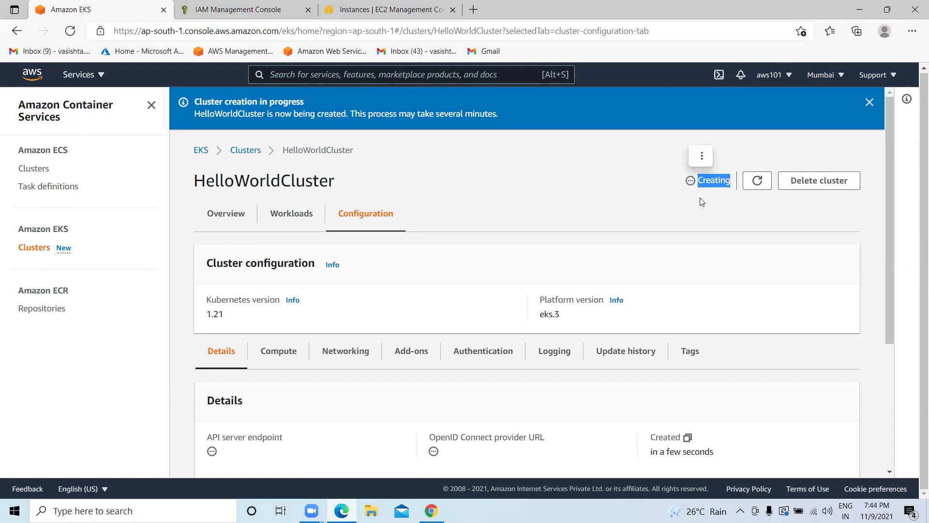
click(215, 216)
click(282, 226)
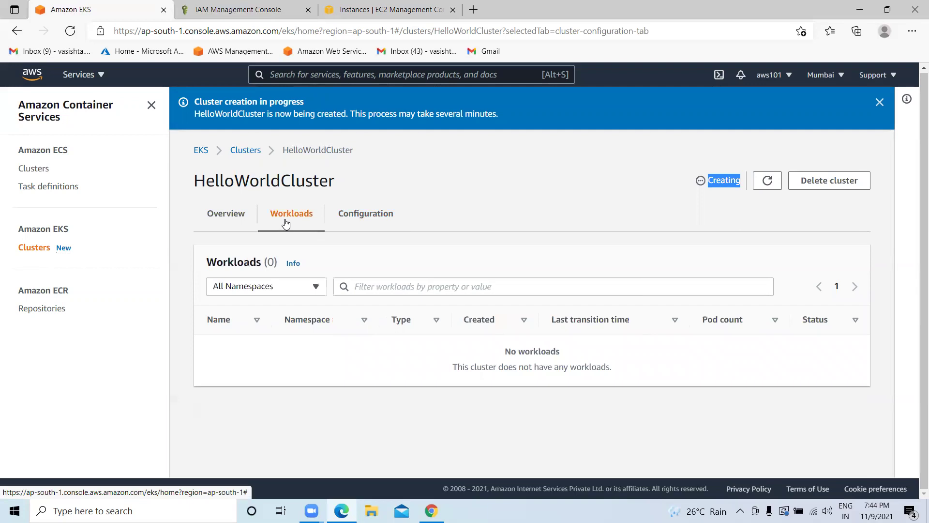
click(354, 224)
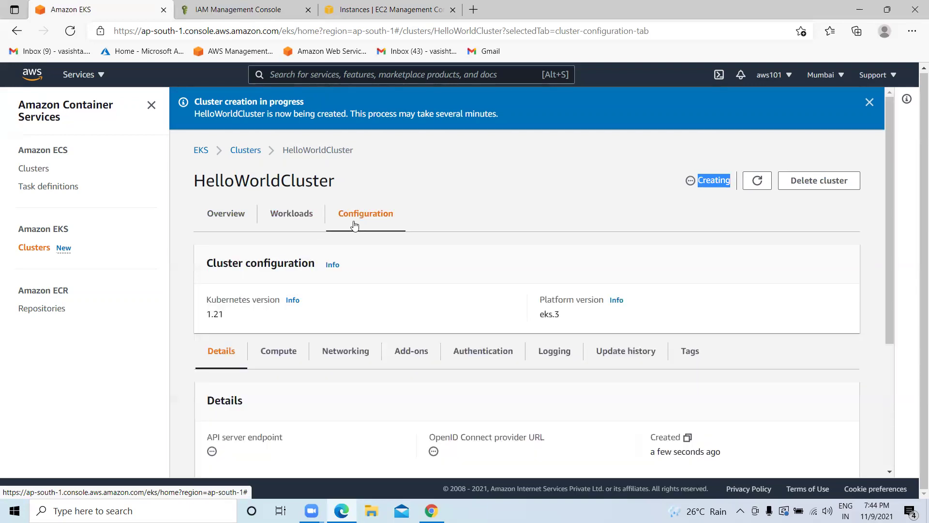
Refresh the Compute sub-tab, which shows no node groups or Fargate profiles yet.
scroll(353, 224, down, 2)
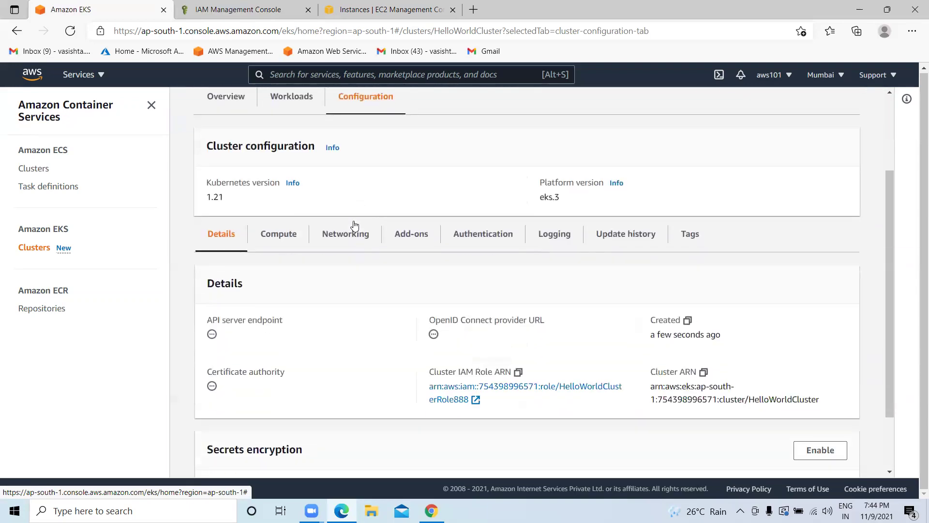
click(282, 237)
scroll(334, 264, down, 2)
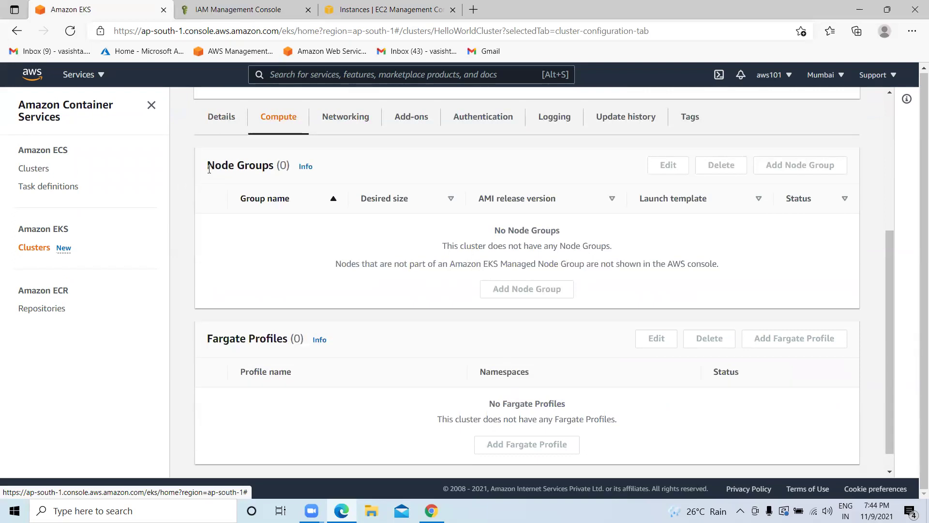
drag(206, 315, 261, 317)
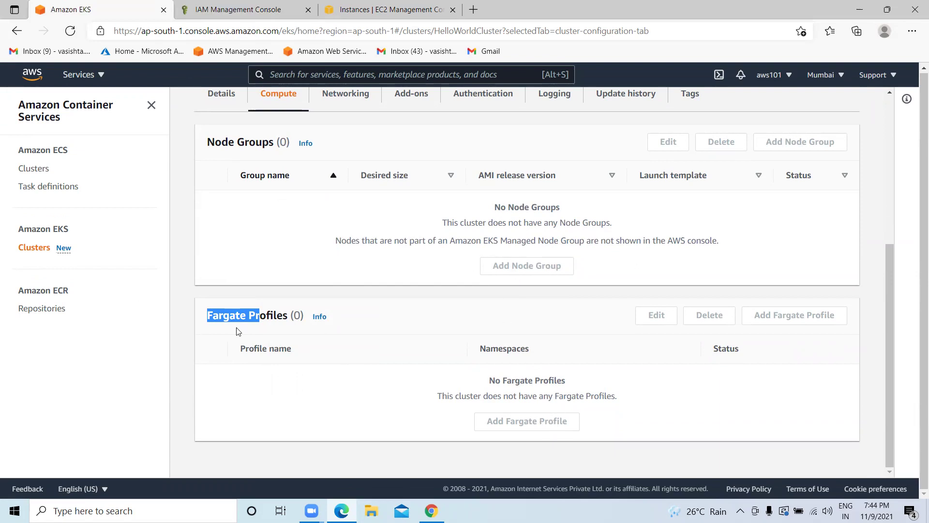
scroll(262, 327, up, 1)
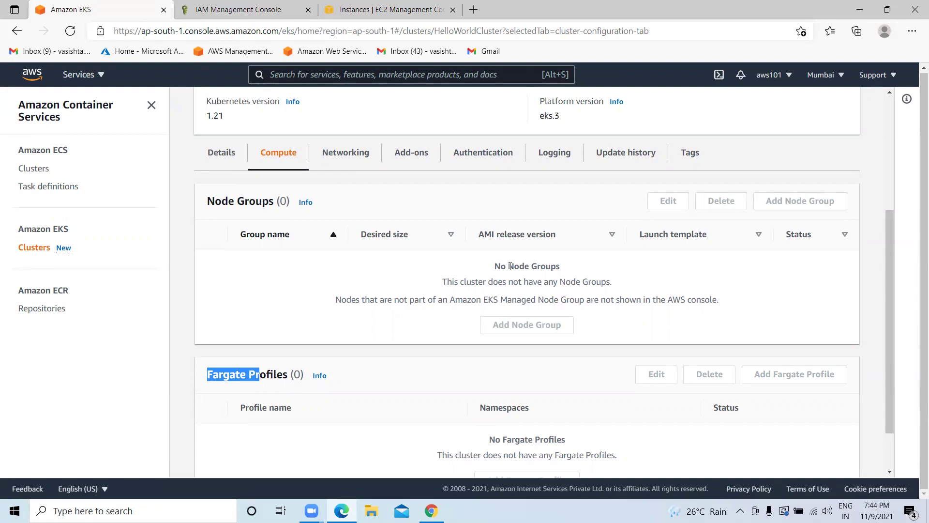
scroll(510, 266, up, 4)
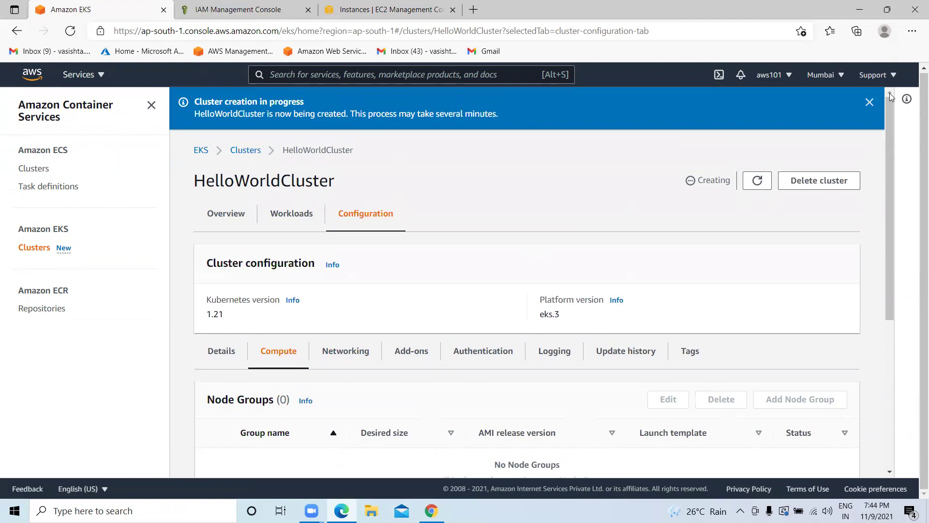
click(756, 184)
Select Docker-Server in EC2 Instances and connect via EC2 Instance Connect as ec2-user.
click(382, 9)
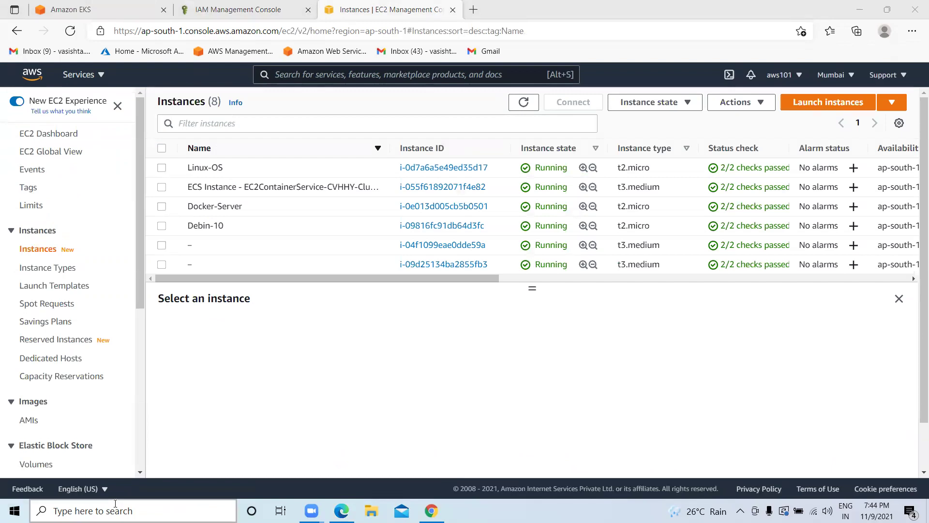
key(super)
click(537, 335)
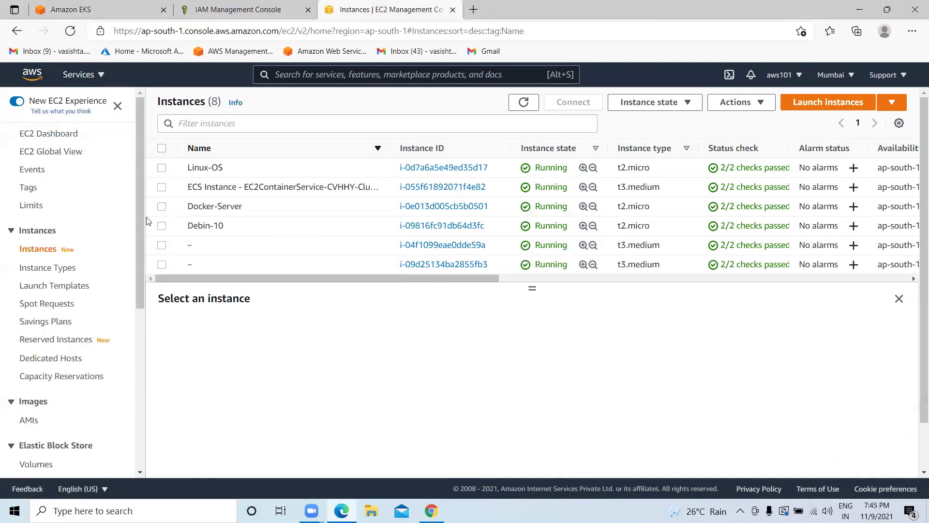
click(162, 207)
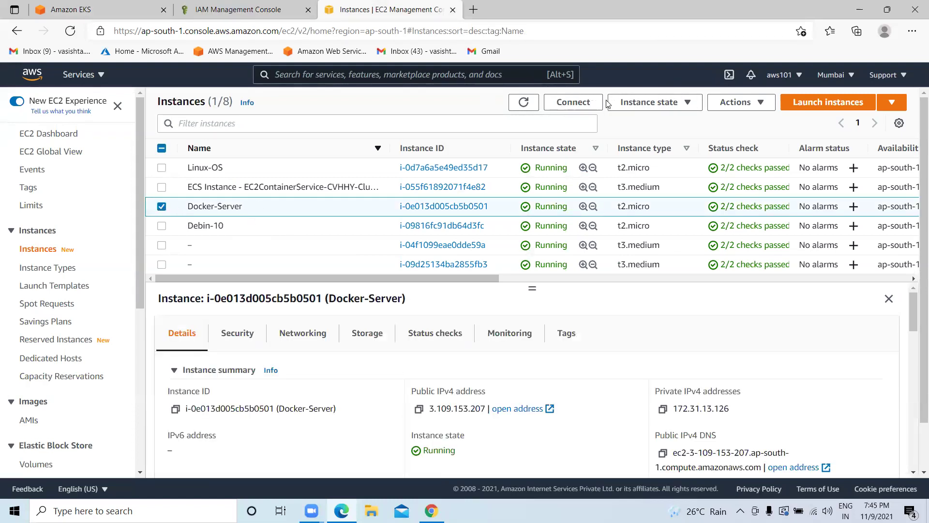
click(565, 102)
scroll(499, 276, down, 1)
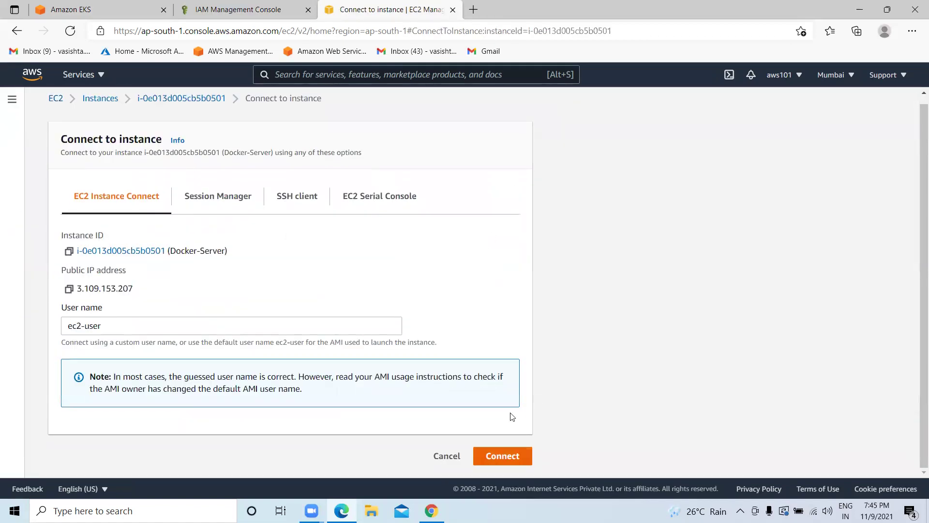
click(505, 456)
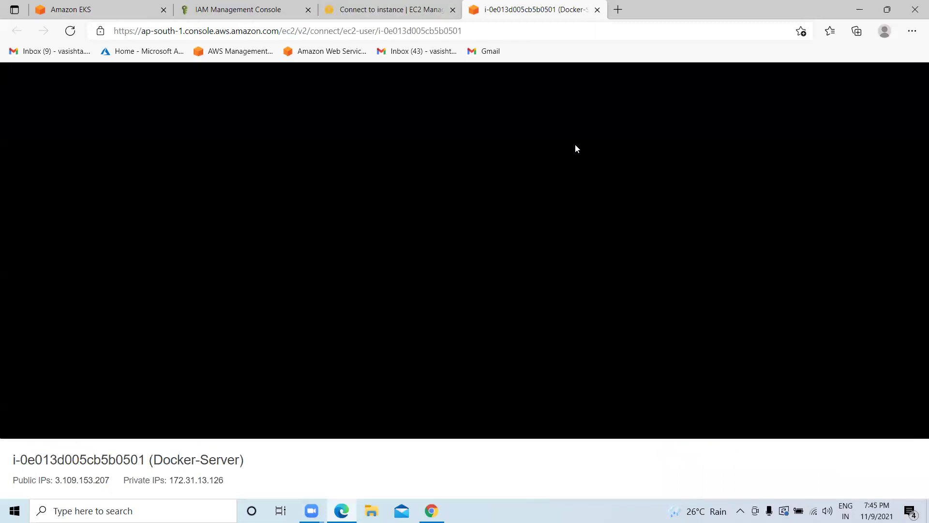
Run clear, pwd, whoami and ls in the Docker-Server terminal.
text(clear)
key(Return)
key(Return)
key(Return)
text(pwd)
key(Return)
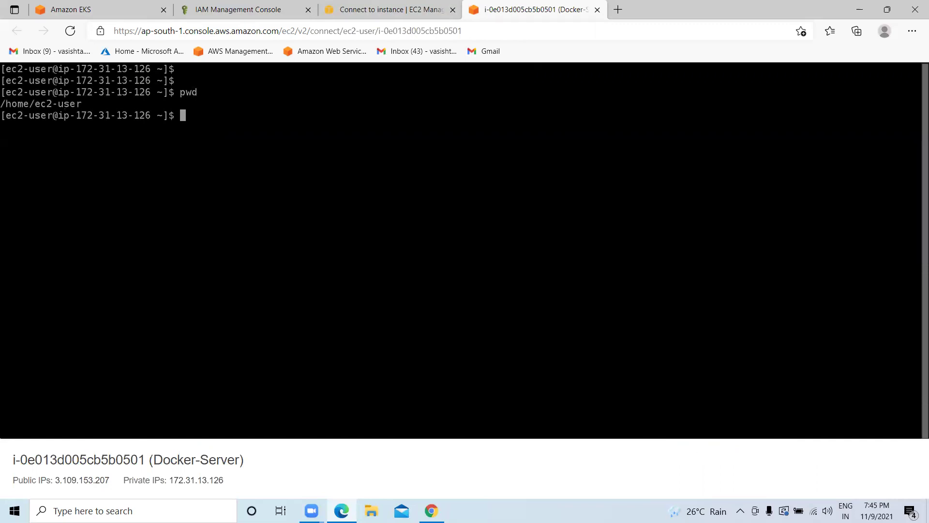
text(whoami)
key(Return)
text(clear)
key(Return)
text(ls)
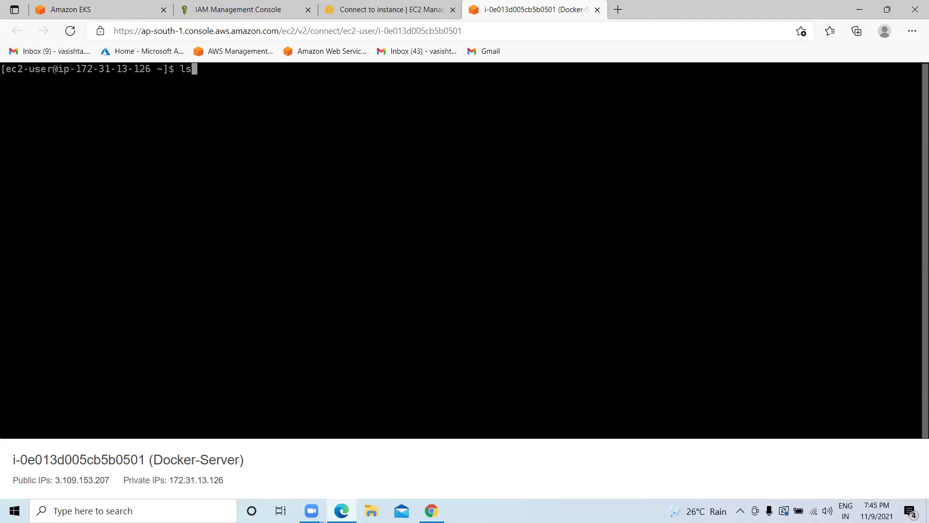
key(Return)
text(clear)
key(Return)
Check aws --version (1.18.147) and docker --version (20.10.7), then clear.
key(Return)
key(Return)
key(Return)
key(Return)
key(Return)
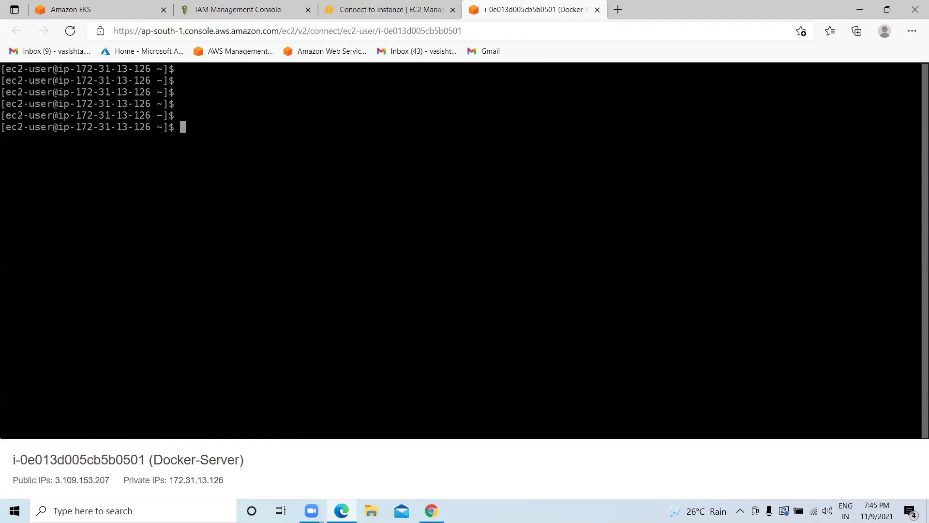
text(aws --)
key(BackSpace)
key(BackSpace)
key(BackSpace)
text(--version)
key(Return)
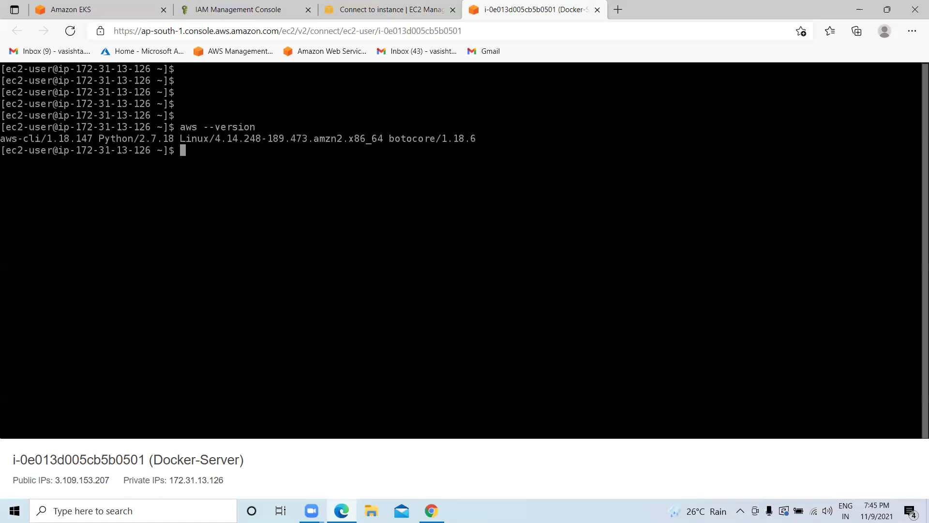
text(docker --version)
key(Return)
text(clear)
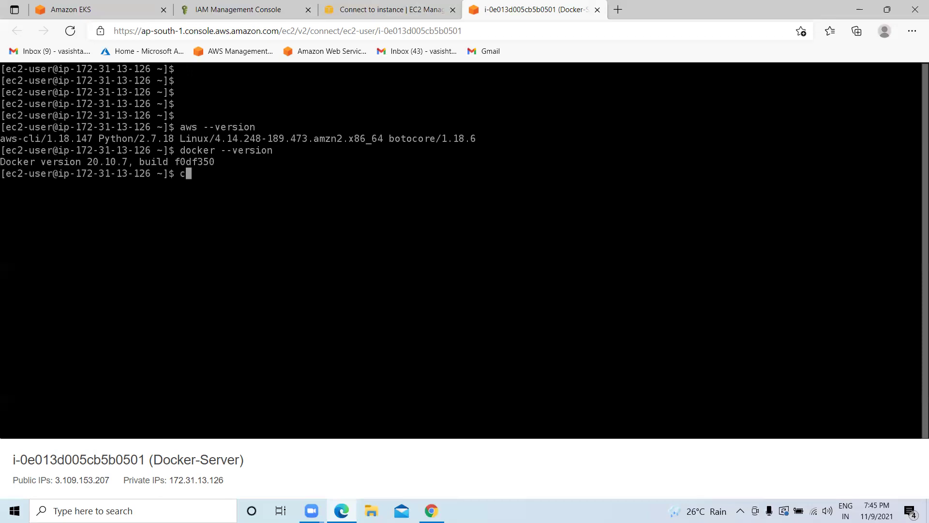
key(Return)
key(Return)
key(Return)
key(Return)
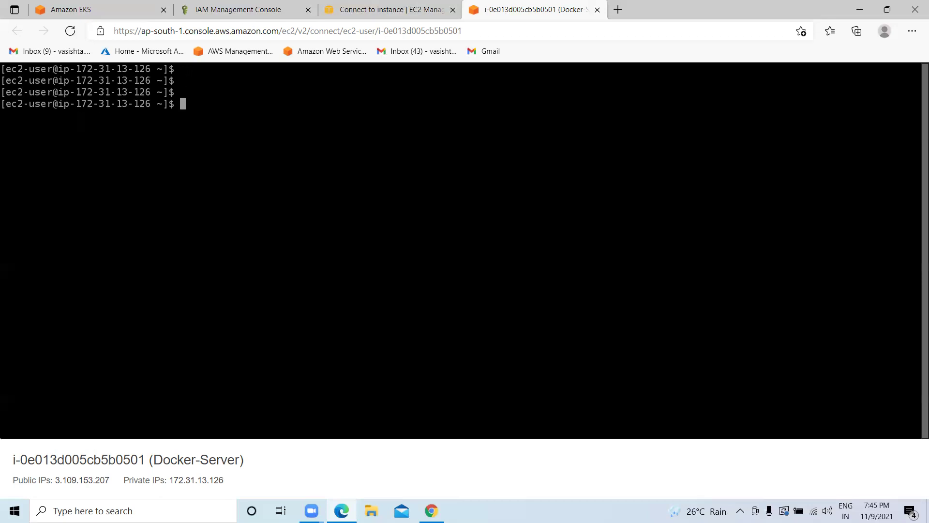
Run kubectl to confirm it responds, clear its help output, and bring up Chrome.
text(kubectl)
key(Return)
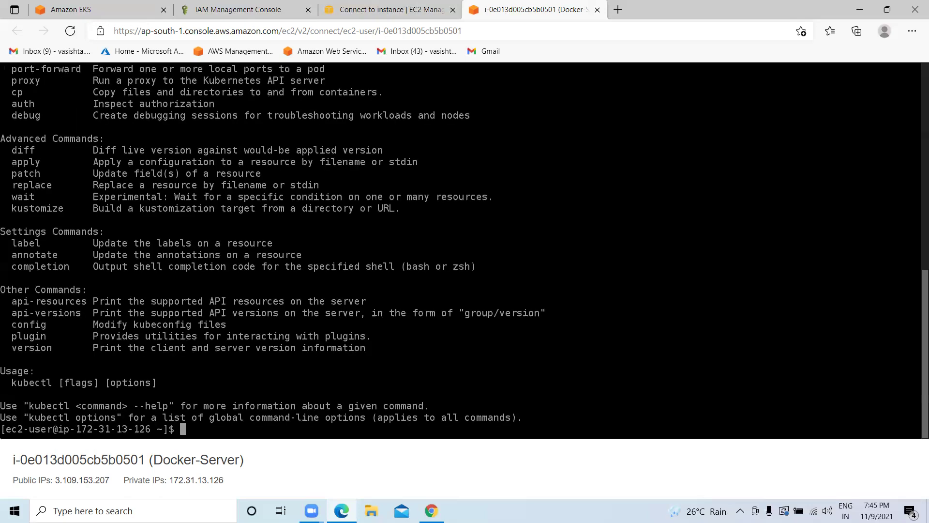
text(clear)
key(Return)
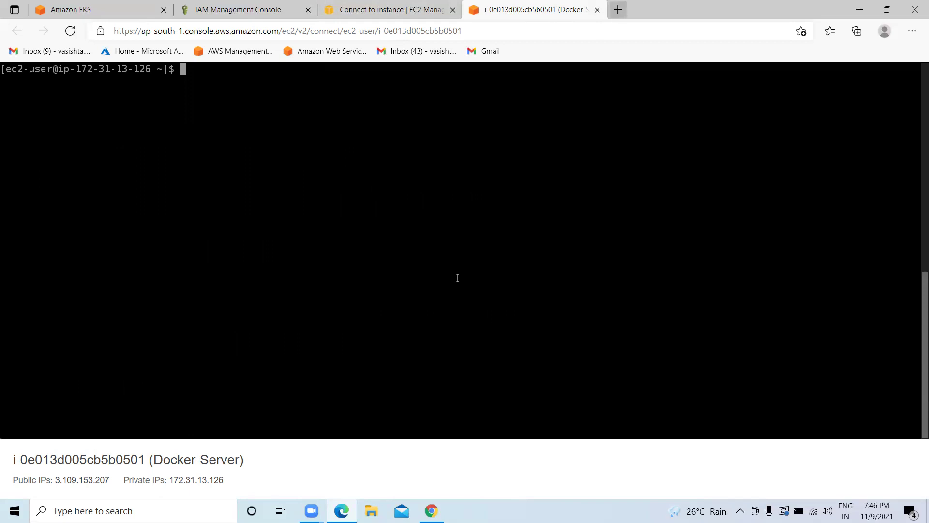
click(437, 468)
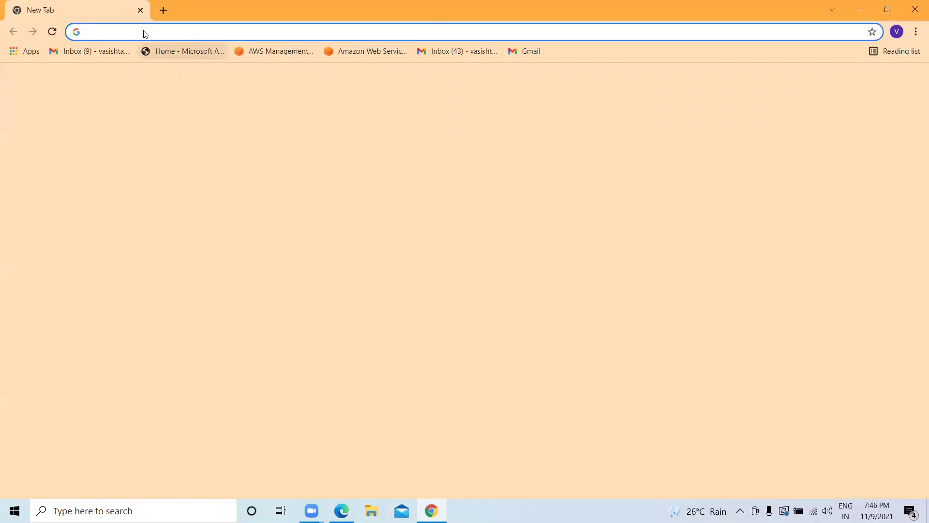
Search Google for 'eks in aws'.
text(eks)
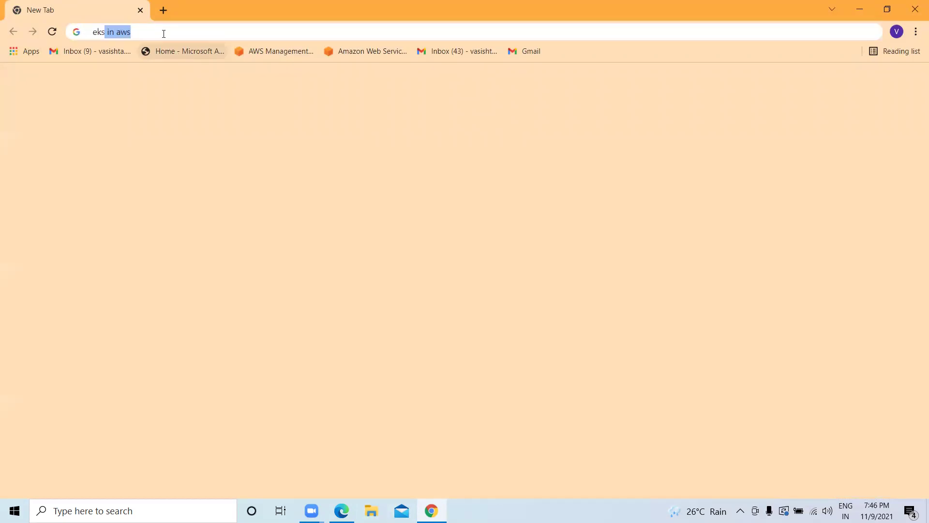
text( in aws)
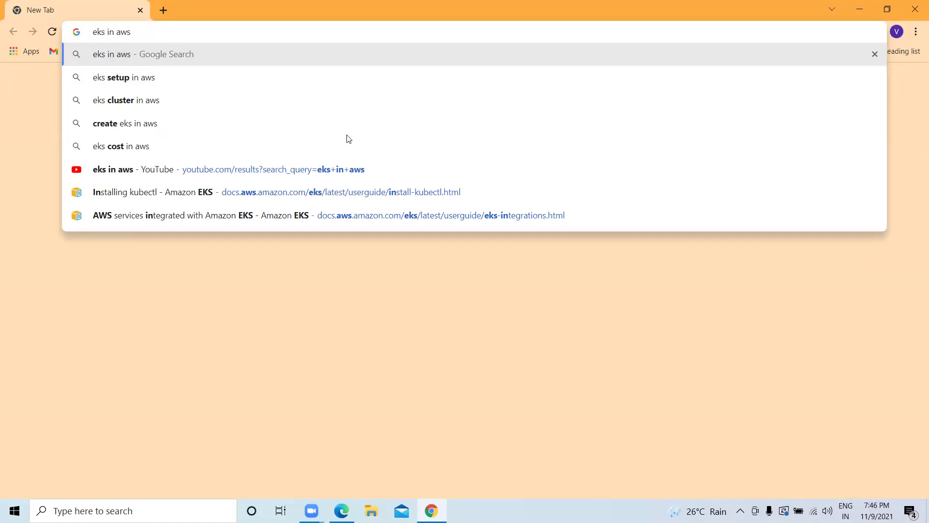
click(93, 57)
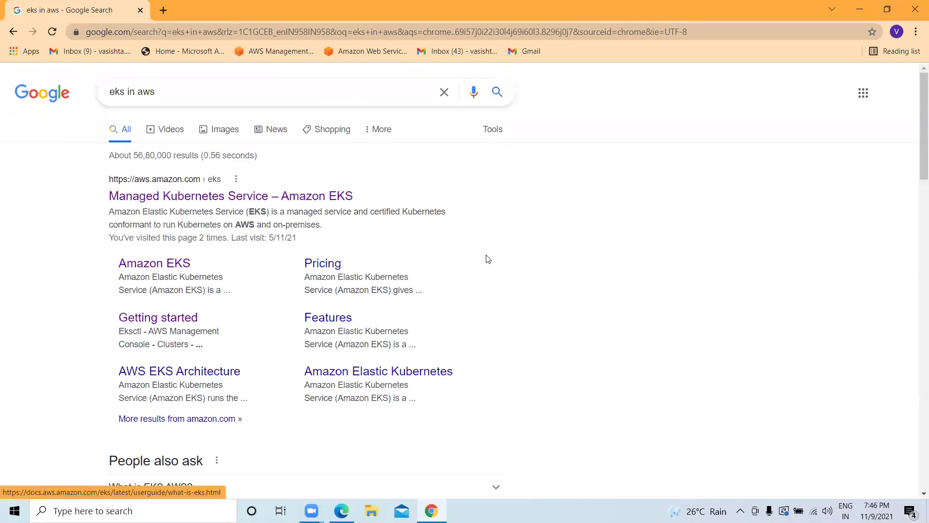
key(F5)
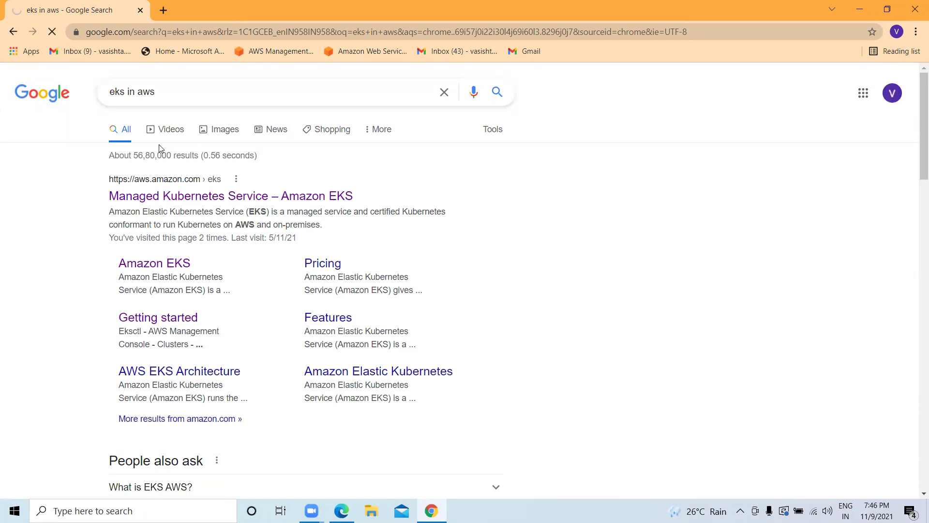
Open the Amazon EKS docs and go to Cluster management > Installing kubectl.
click(265, 185)
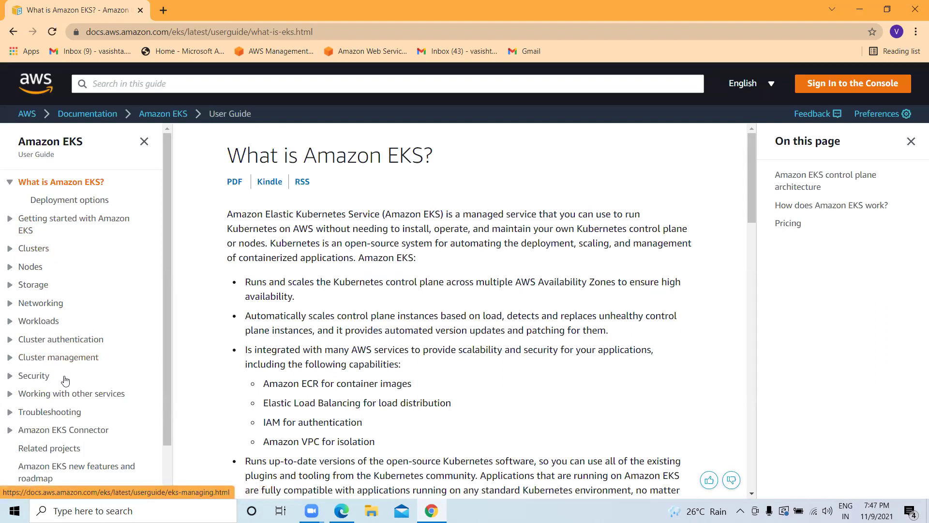
click(10, 358)
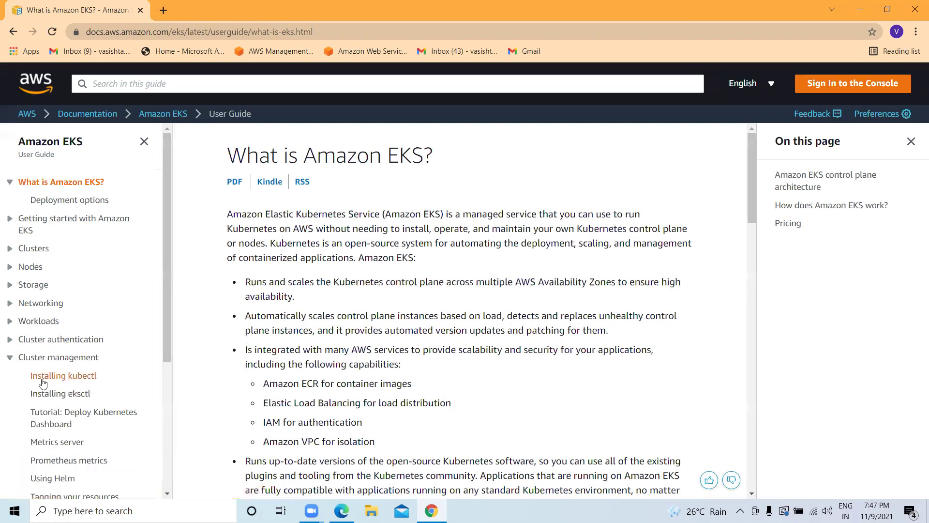
click(64, 379)
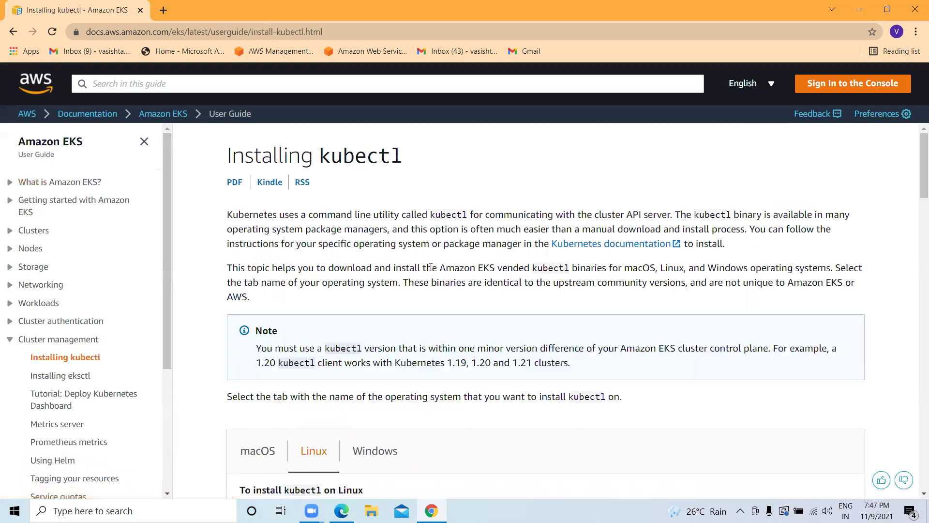
Copy the Linux curl command for Kubernetes 1.21 kubectl and return to the terminal.
scroll(317, 319, down, 1)
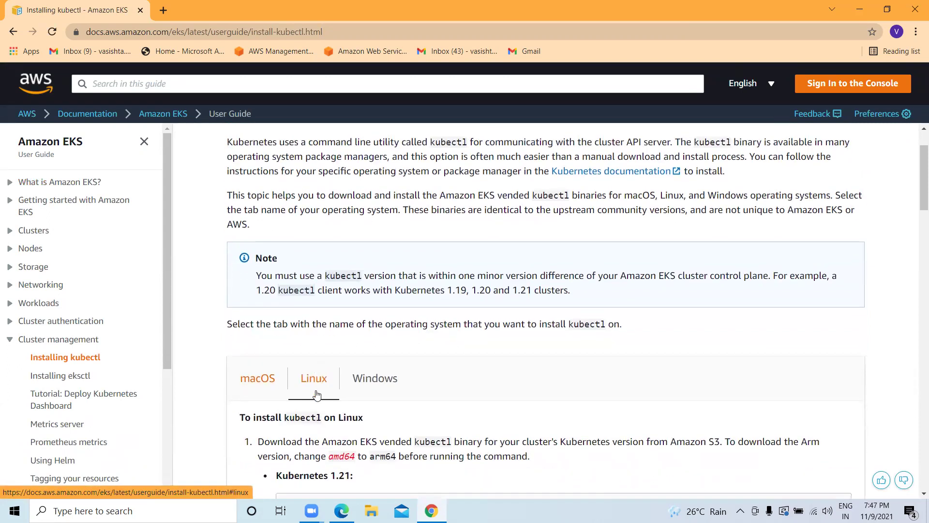
scroll(317, 393, down, 1)
scroll(377, 373, down, 2)
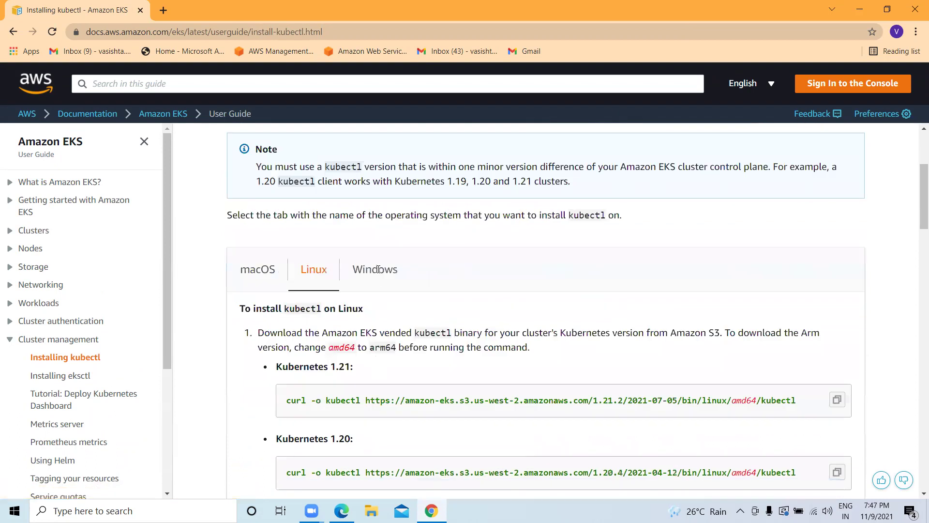
scroll(378, 269, down, 3)
scroll(396, 280, up, 2)
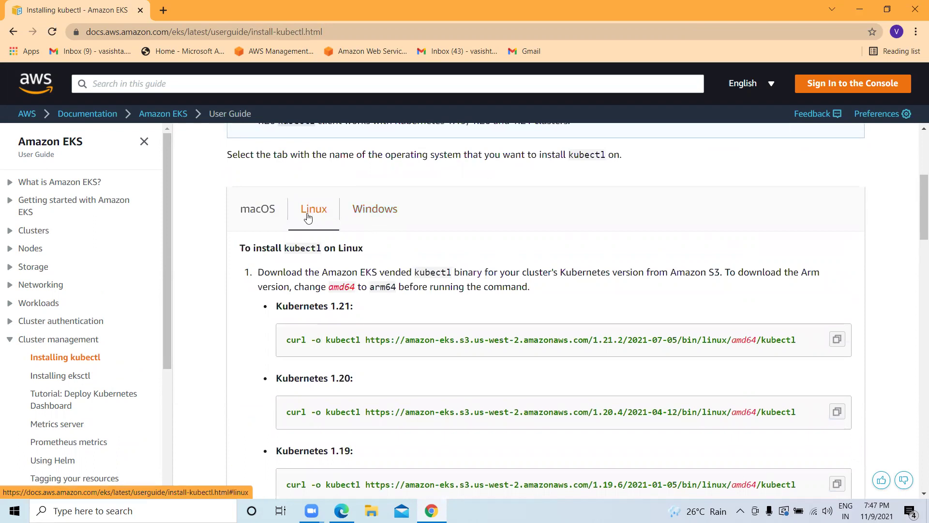
scroll(315, 215, down, 1)
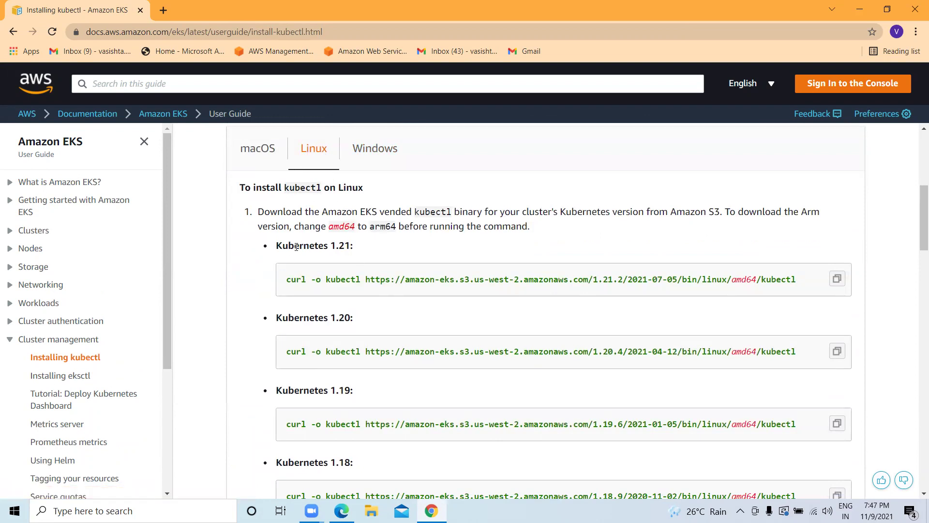
drag(279, 245, 355, 248)
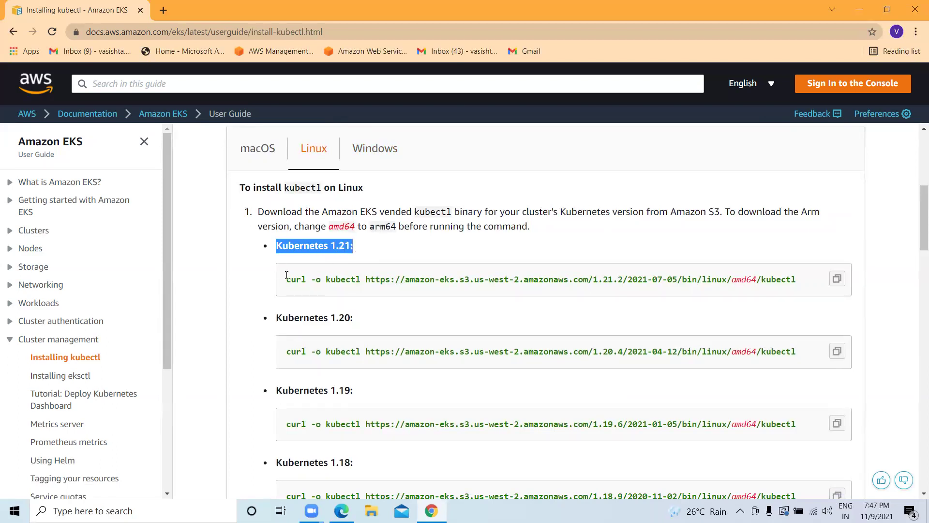
click(835, 283)
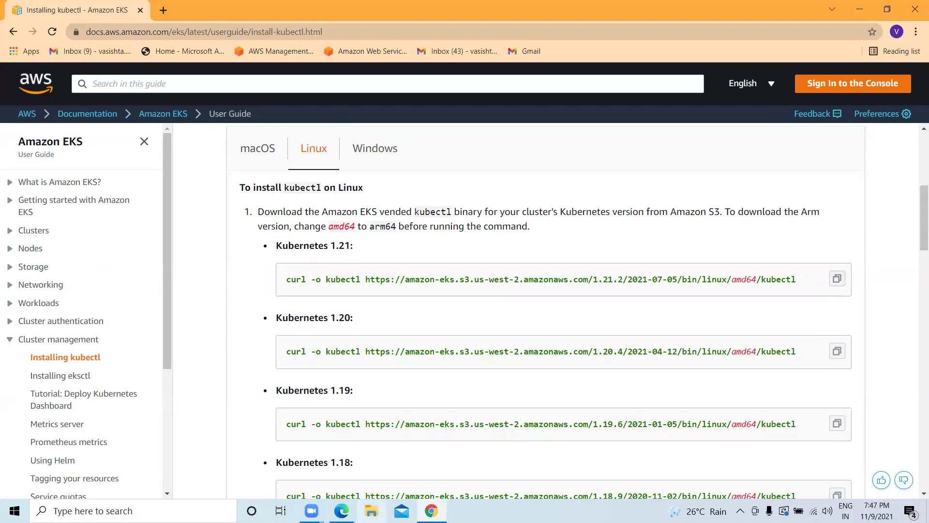
click(341, 511)
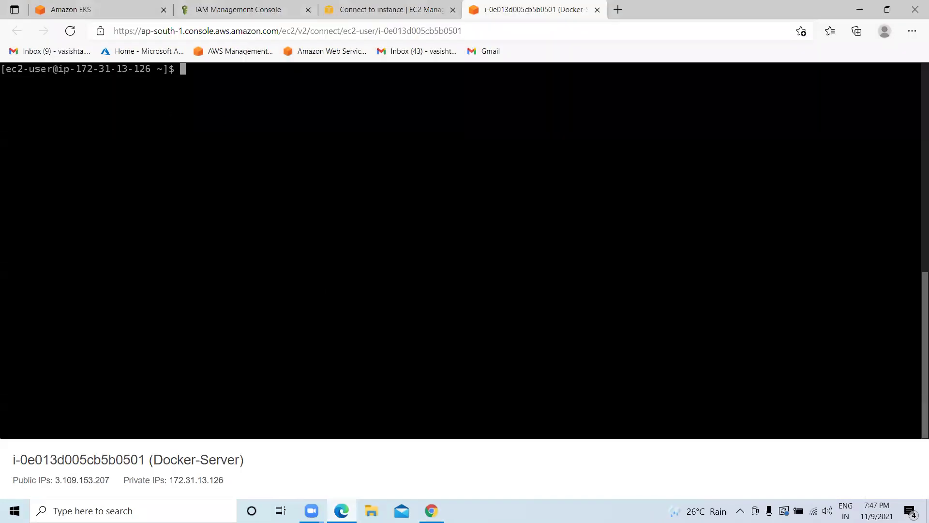
Paste and run the curl command, downloading kubectl 1.21.2 (44.2M) onto Docker-Server.
key(ctrl+v)
key(Return)
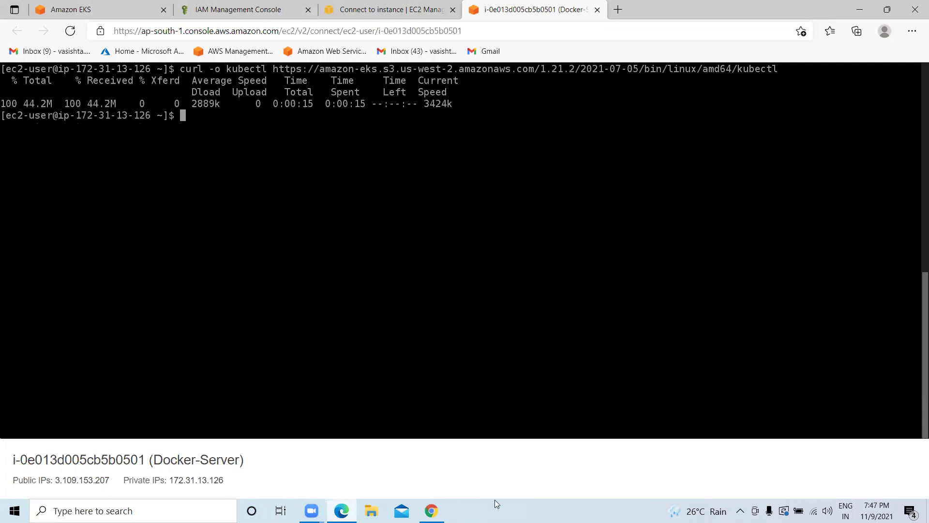
click(431, 510)
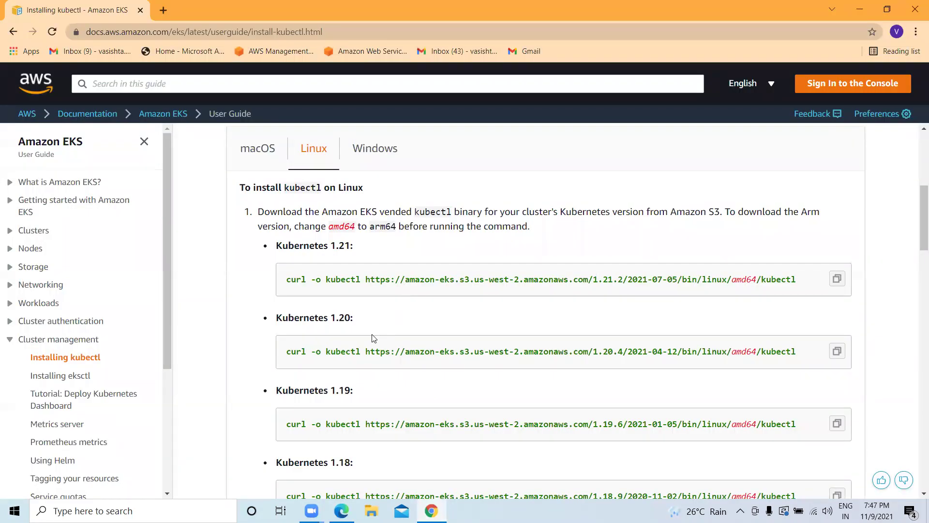
Copy the Kubernetes 1.21 kubectl.sha256 curl command from the Verify step.
scroll(374, 338, down, 3)
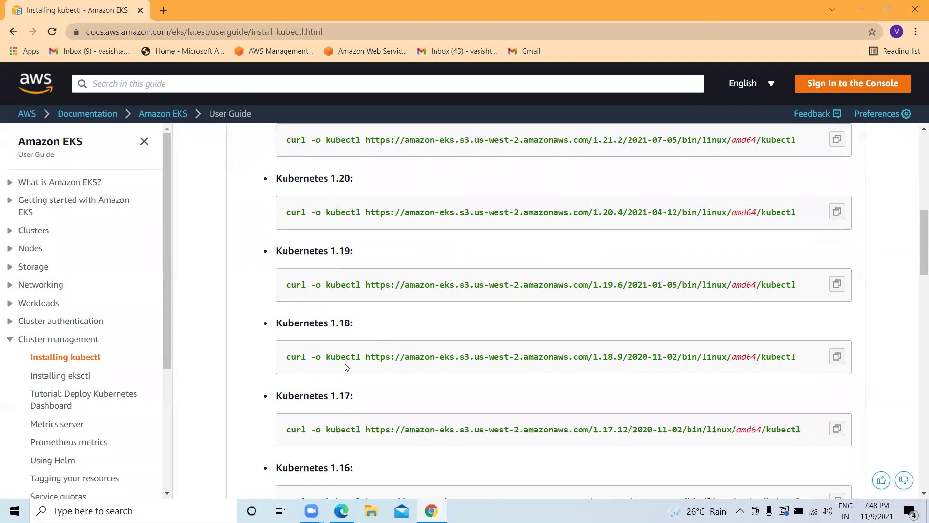
scroll(346, 367, down, 6)
scroll(347, 367, down, 11)
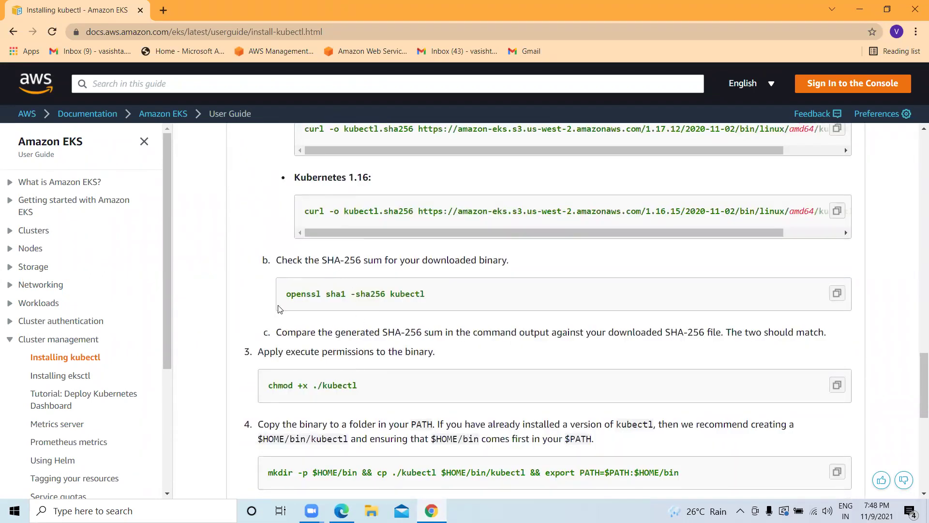
scroll(323, 303, up, 4)
scroll(323, 302, up, 5)
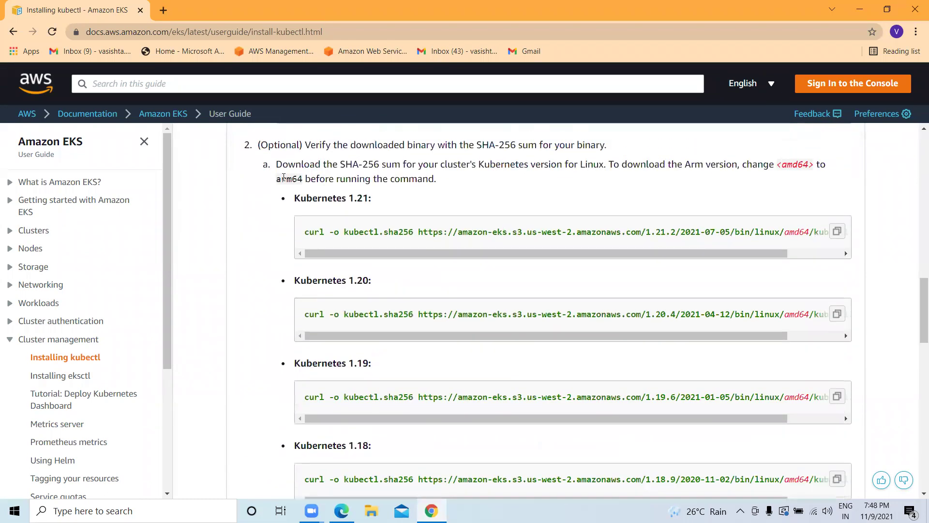
scroll(272, 159, up, 1)
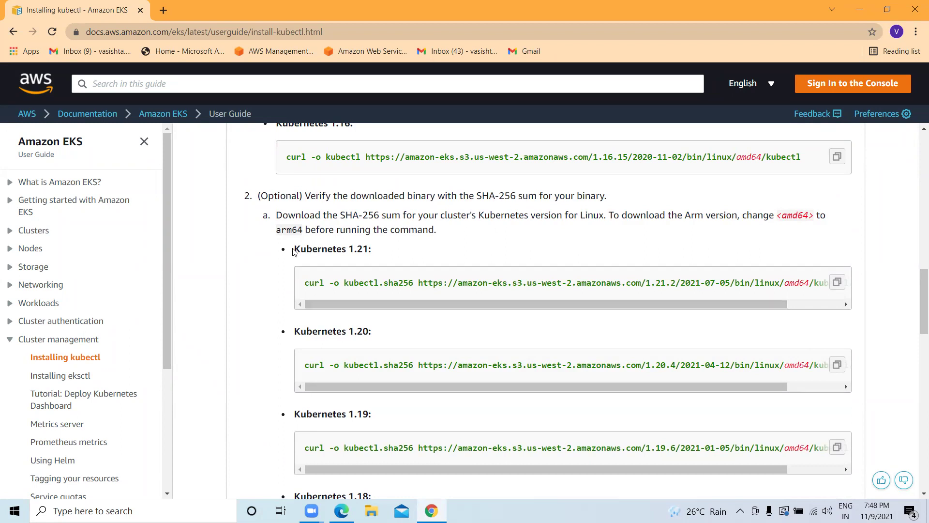
drag(294, 249, 379, 248)
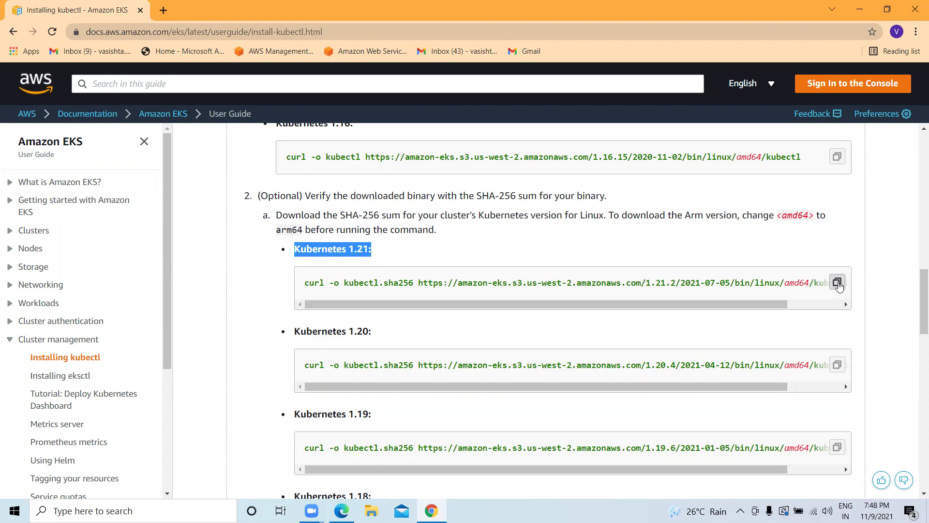
click(838, 286)
Paste and run the curl command to download kubectl.sha256 onto Docker-Server.
click(341, 511)
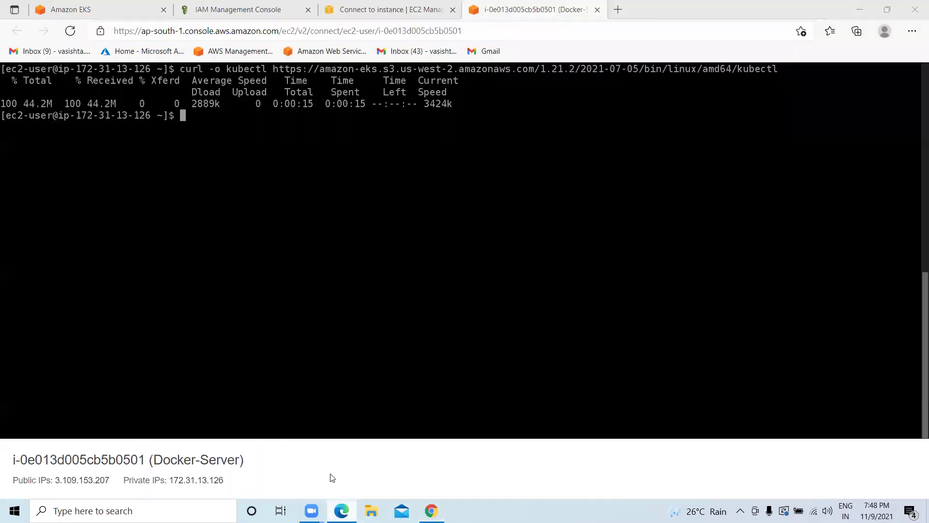
key(ctrl+v)
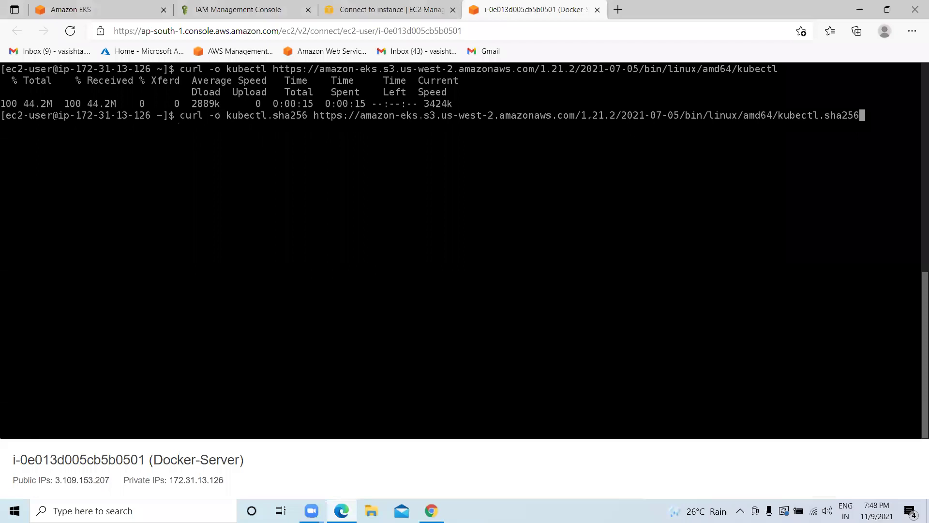
key(Return)
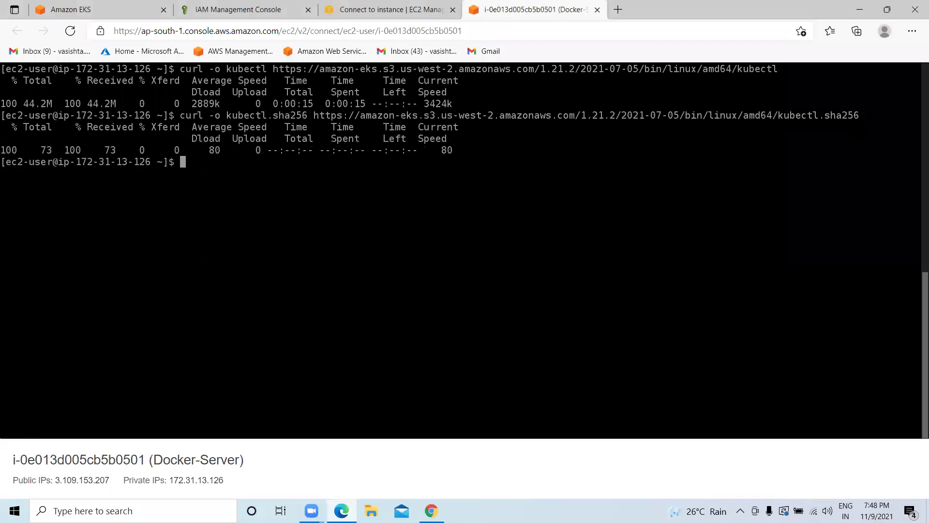
Run the docs' openssl sha1 -sha256 kubectl command to compute the binary's checksum.
click(431, 510)
scroll(295, 305, down, 1)
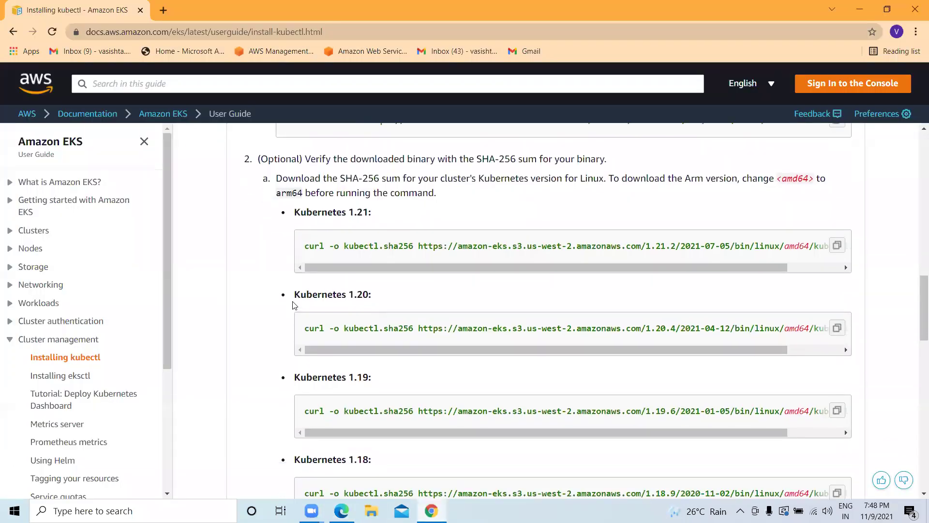
scroll(295, 304, down, 6)
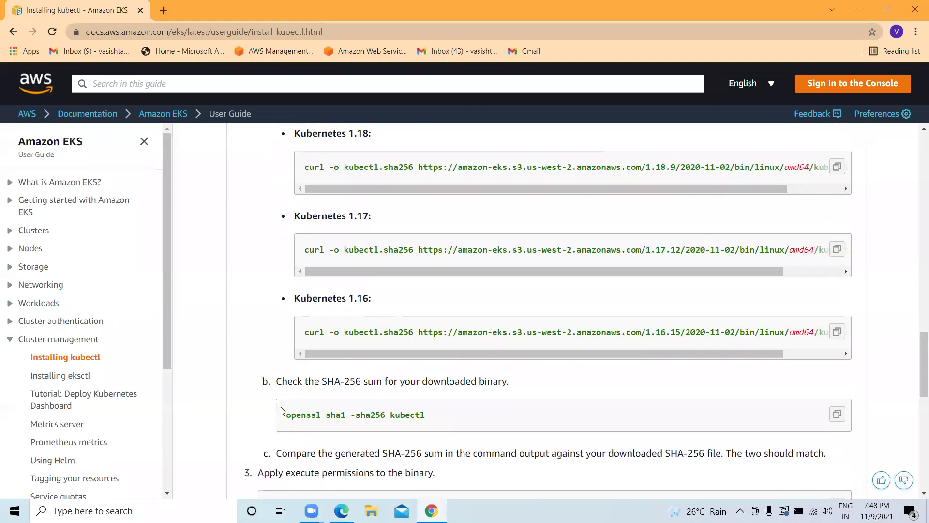
click(834, 415)
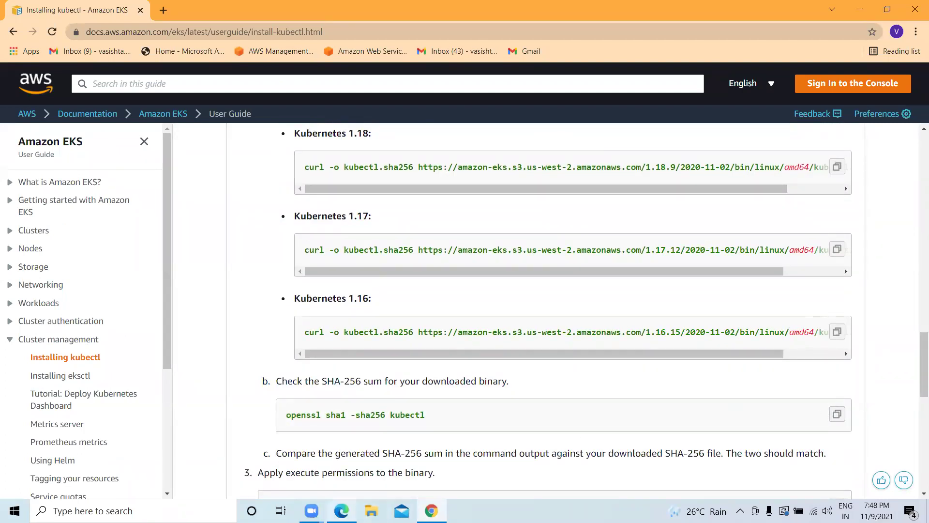
key(alt+Tab)
key(ctrl+v)
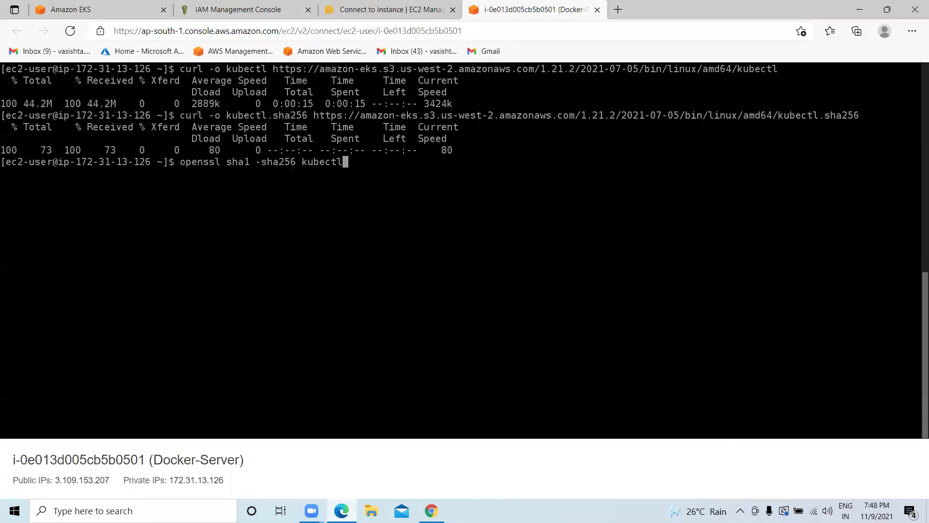
key(Return)
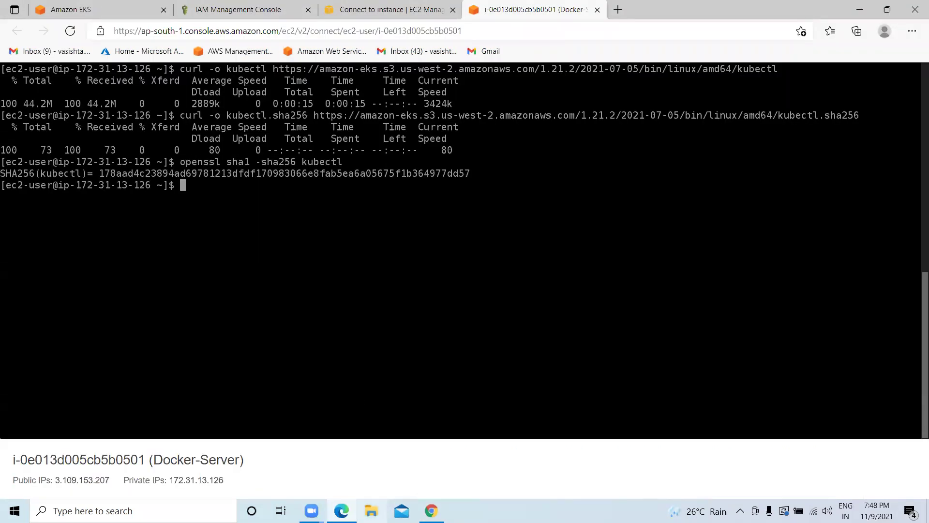
Copy the chmod execute-permission command from the kubectl installation guide.
key(alt+Tab)
scroll(359, 317, down, 4)
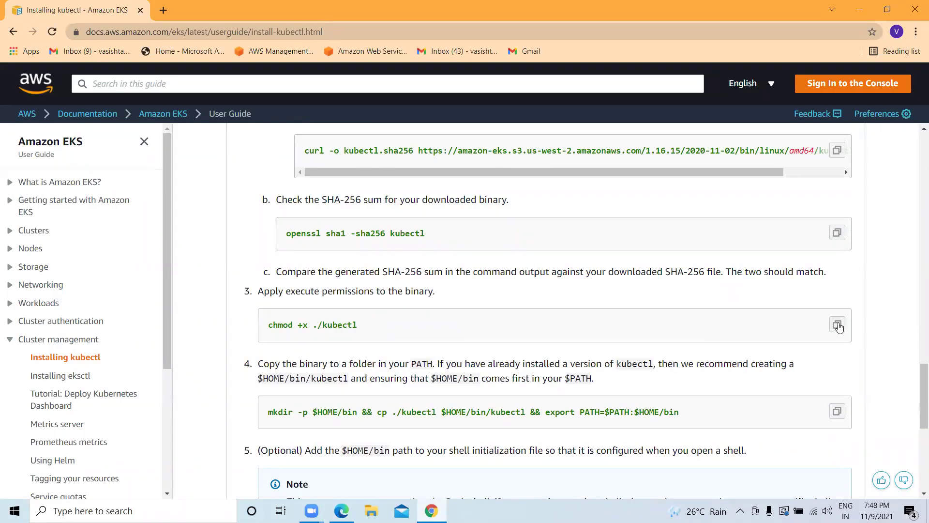
click(836, 324)
Make the kubectl binary executable with chmod +x ./kubectl in the instance terminal.
click(341, 511)
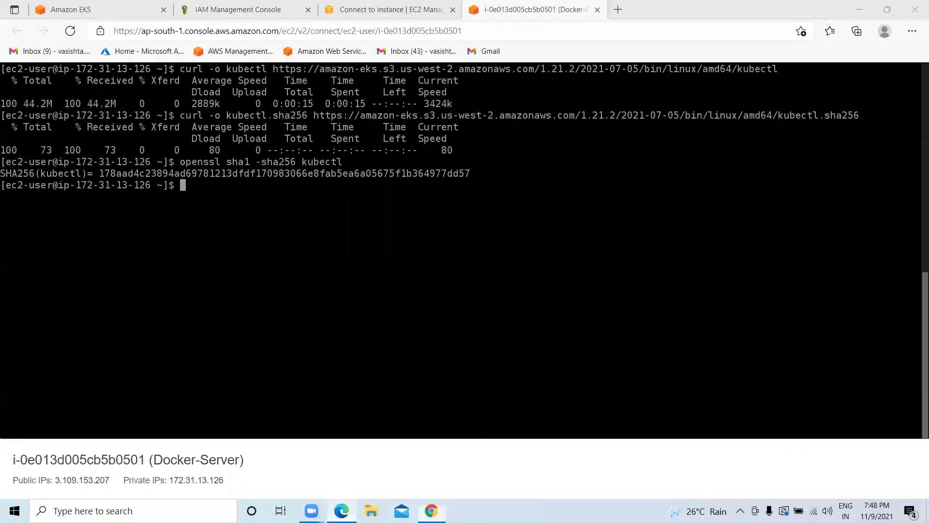
key(ctrl+v)
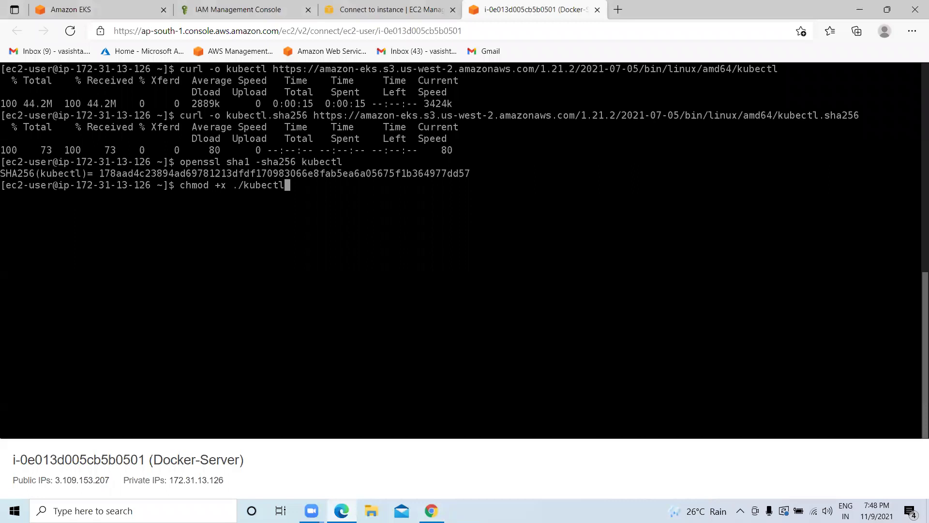
key(Return)
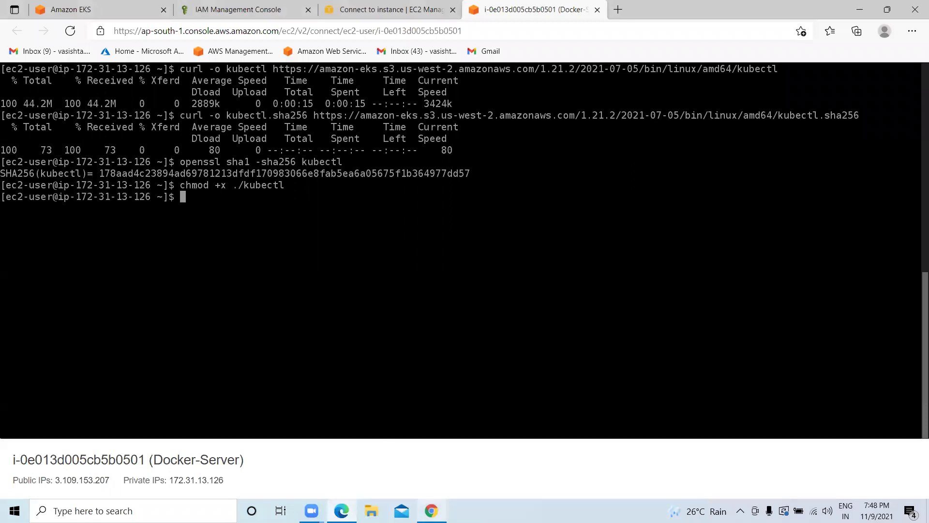
Copy kubectl into $HOME/bin and add that directory to PATH using the docs command.
mouse_move(431, 510)
click(445, 446)
scroll(269, 276, down, 3)
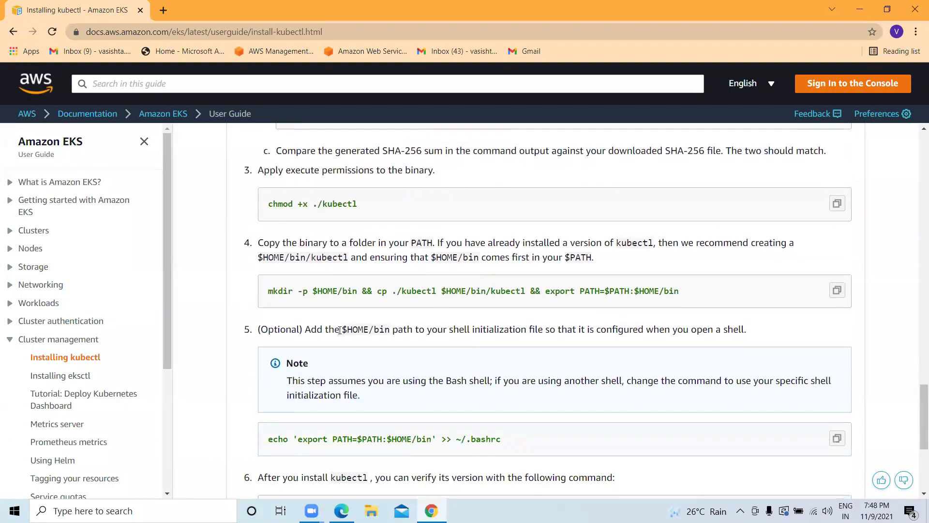
click(837, 290)
click(341, 511)
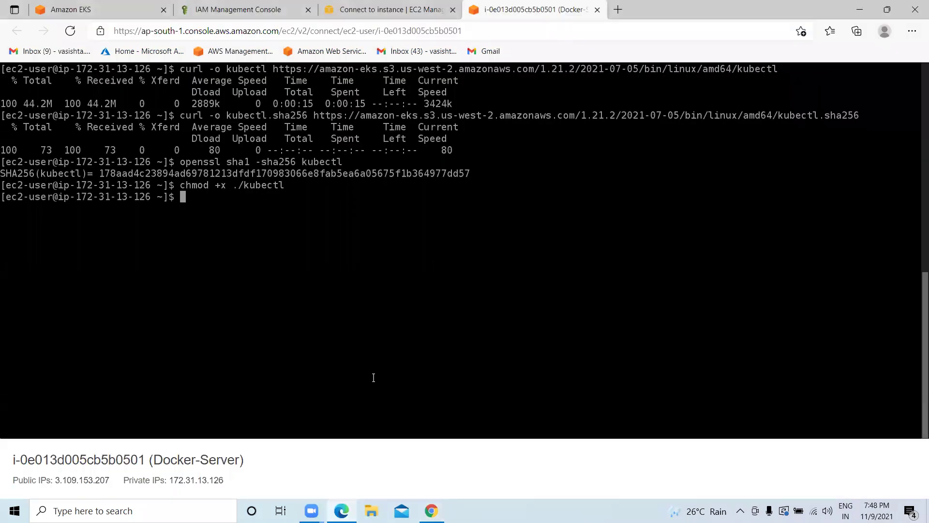
key(ctrl+v)
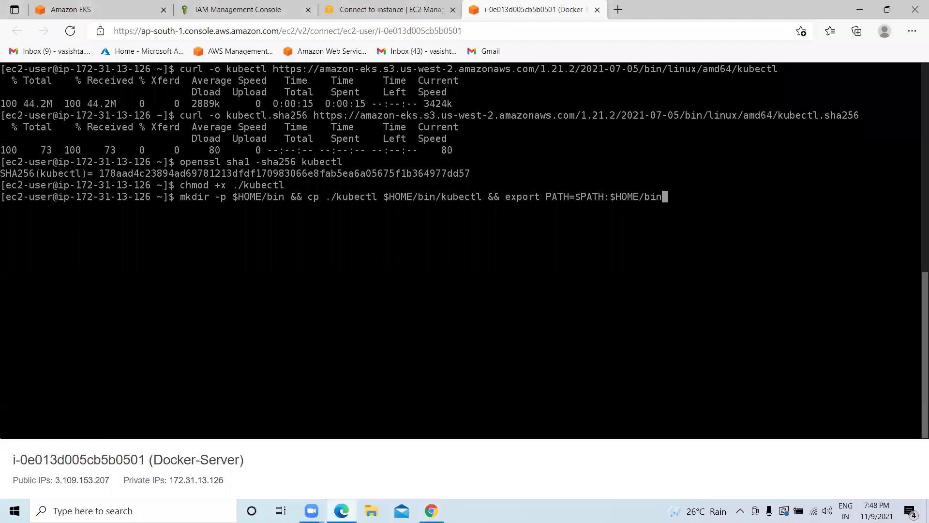
key(Return)
Append the $HOME/bin PATH export to ~/.bashrc using the command from the docs.
click(431, 511)
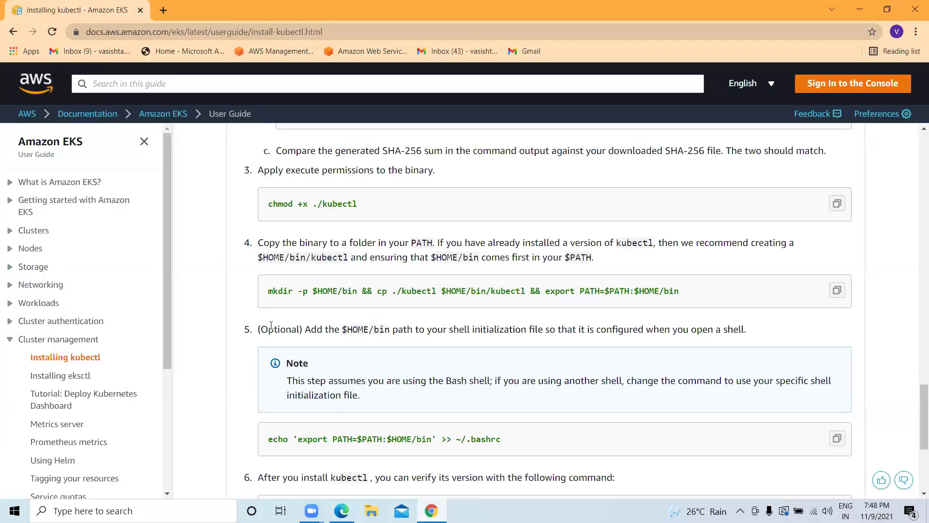
scroll(312, 333, down, 2)
click(837, 317)
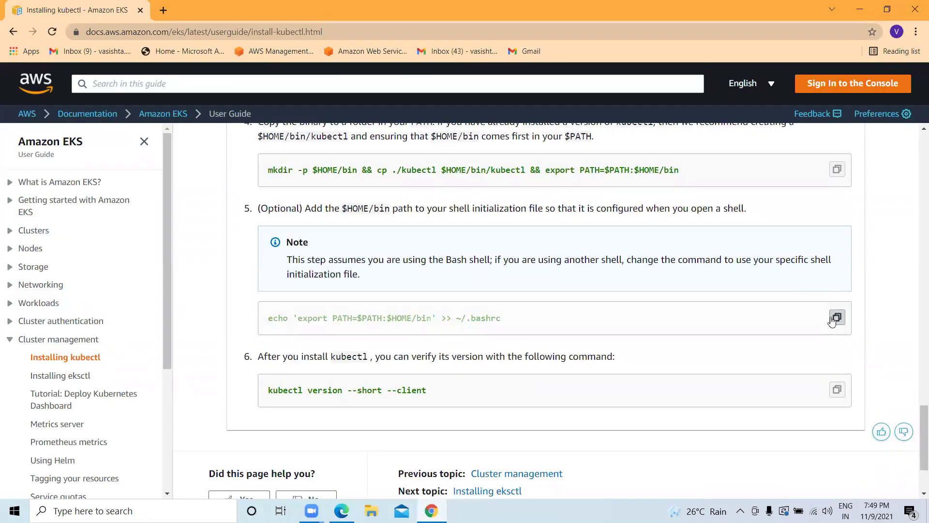
click(341, 511)
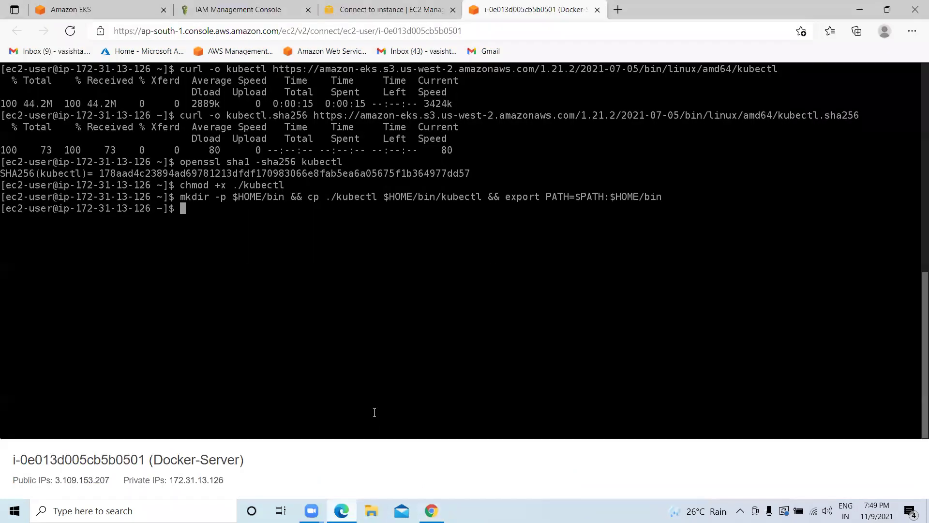
key(ctrl+v)
key(Return)
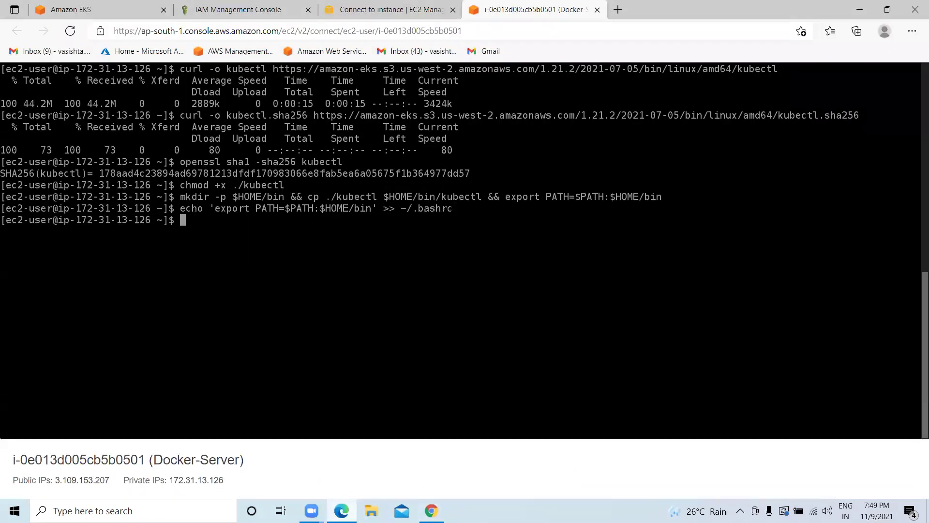
key(alt+Tab)
scroll(353, 334, down, 1)
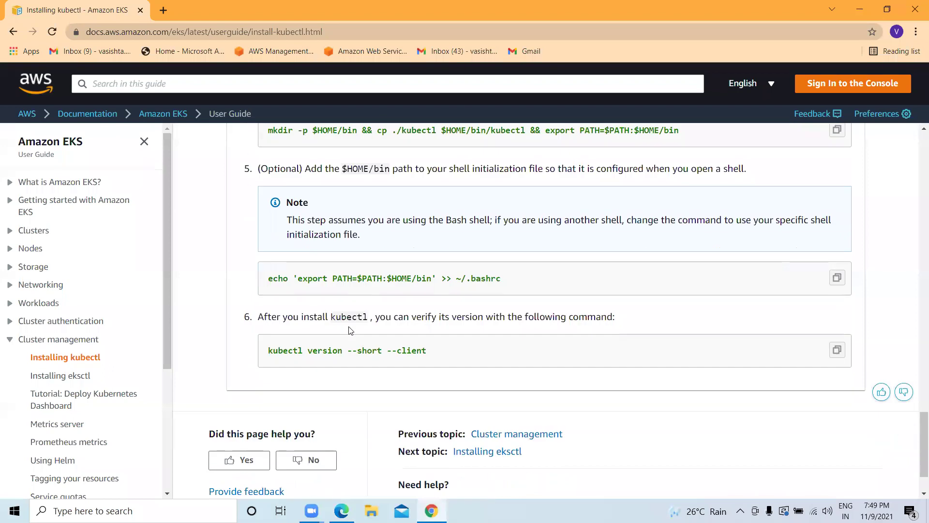
scroll(726, 348, down, 1)
click(837, 329)
Run kubectl version --short --client, confirming client version v1.21.2.
click(341, 510)
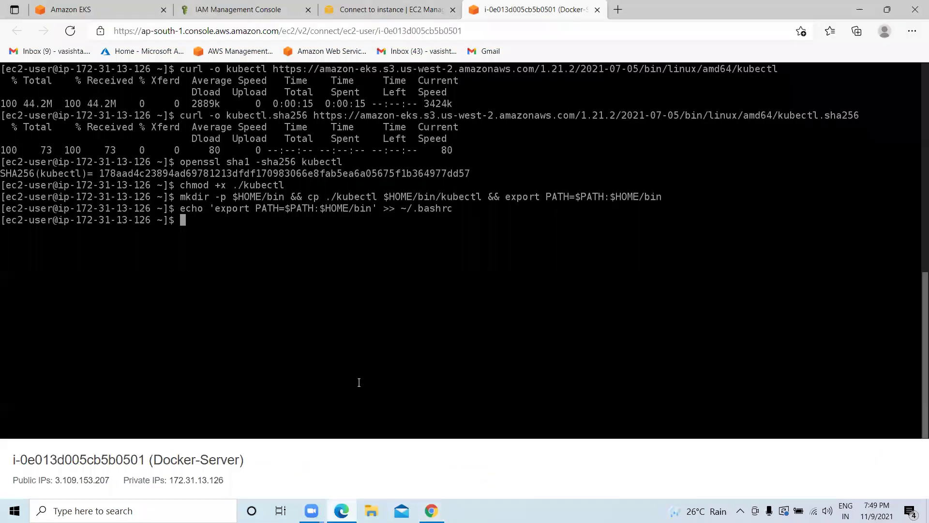
key(ctrl+v)
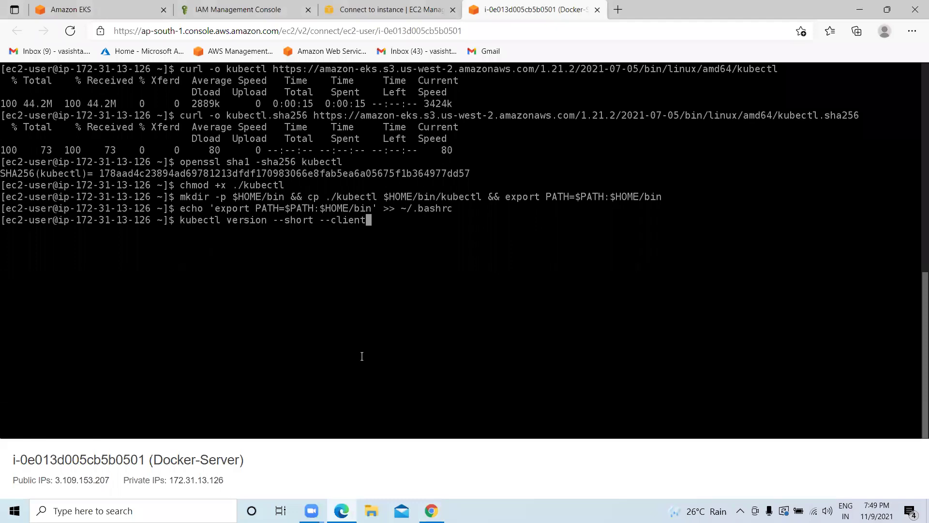
key(Return)
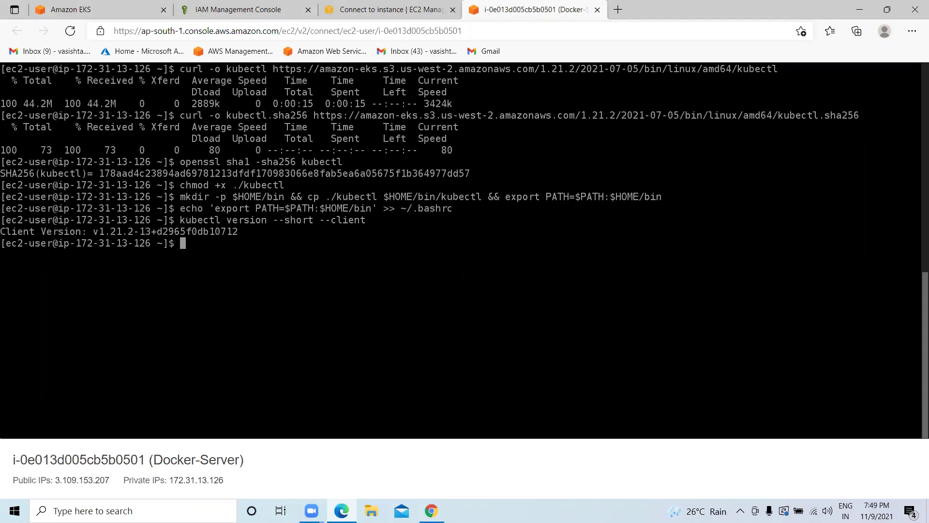
Clear the terminal and list the home directory files to find kubectl.
text(cle)
key(BackSpace)
key(BackSpace)
key(BackSpace)
text(clear)
key(Return)
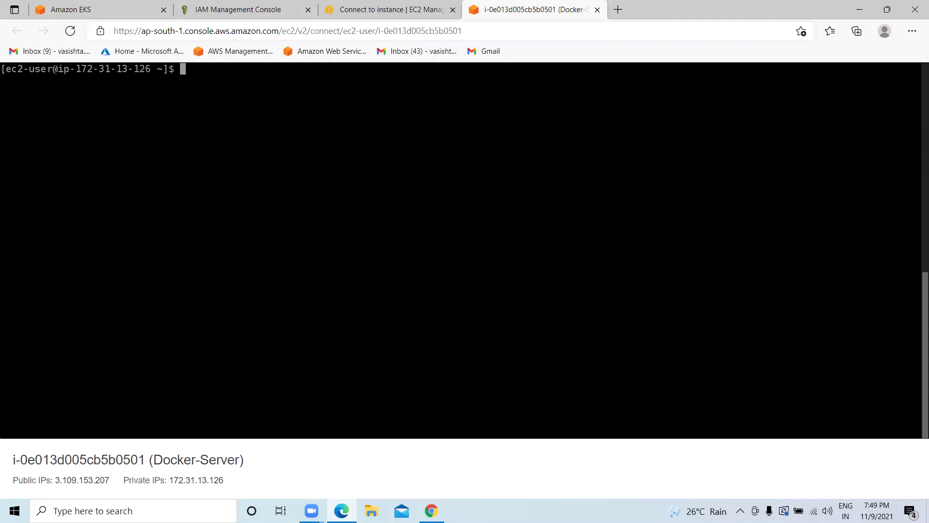
text(ls)
key(Return)
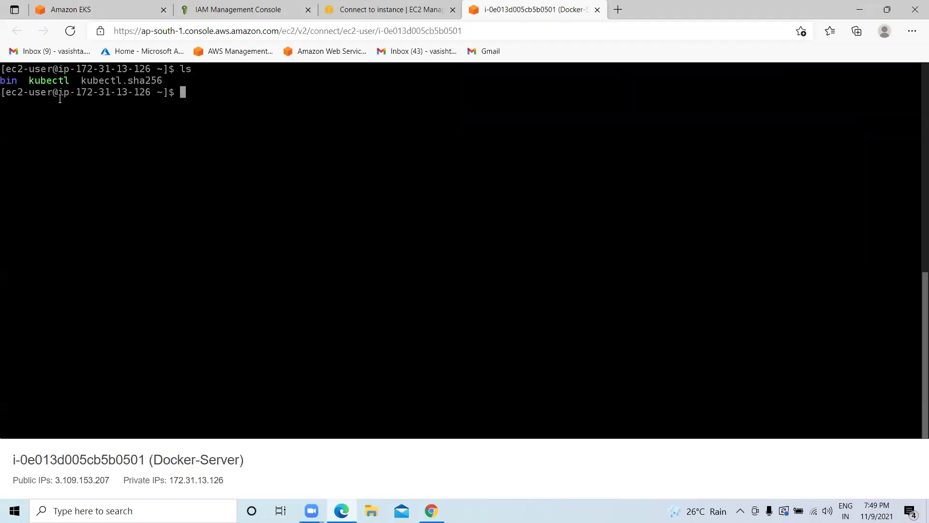
drag(165, 80, 29, 80)
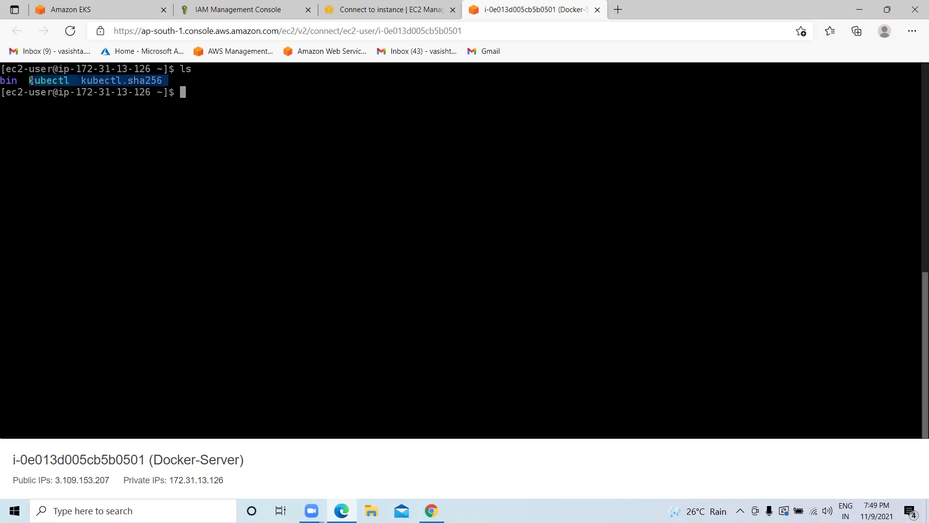
Run kubectl to display its command help, then clear the terminal.
text(kubectls)
key(Return)
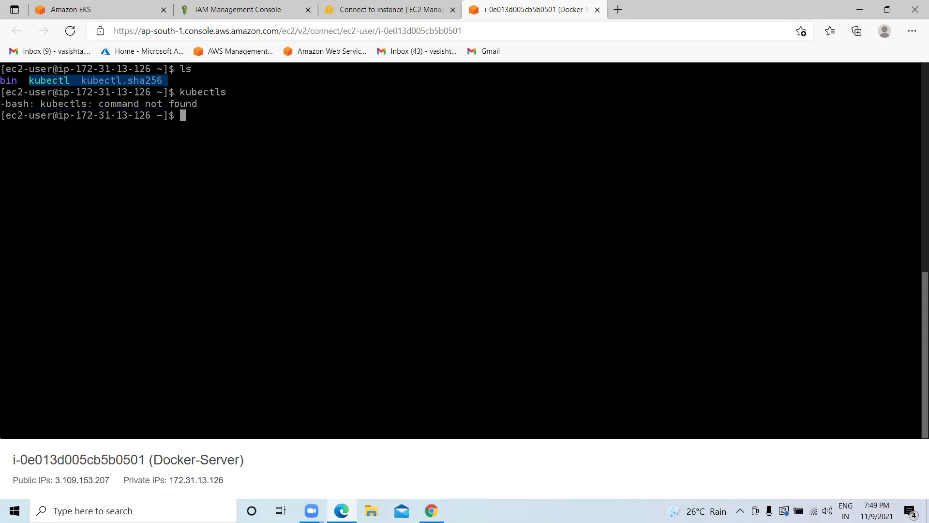
text(kubectl)
key(Return)
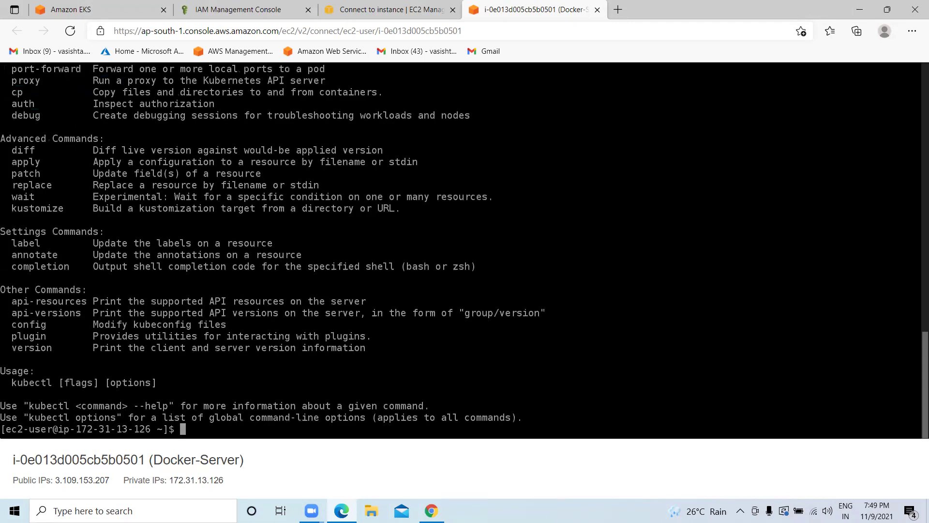
key(Return)
key(Return)
key(Return)
text(clear)
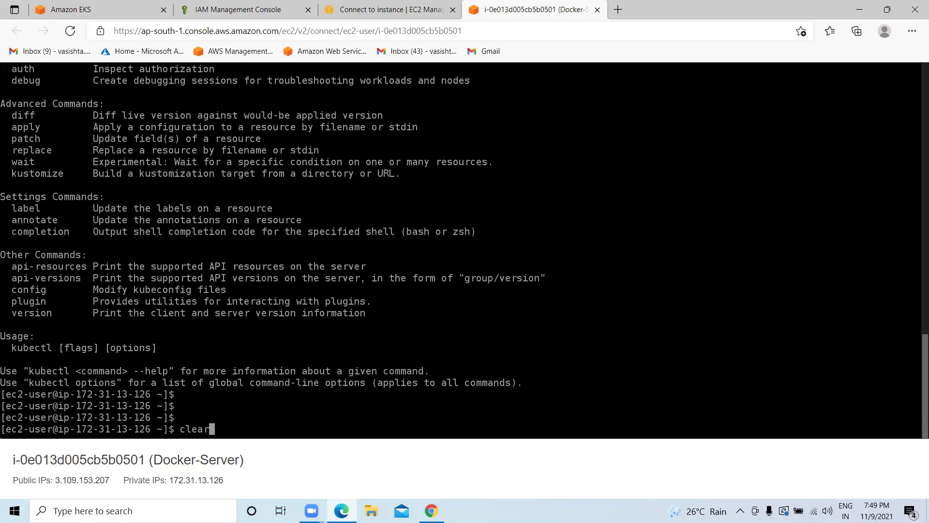
key(Return)
key(Return)
key(Return)
key(Return)
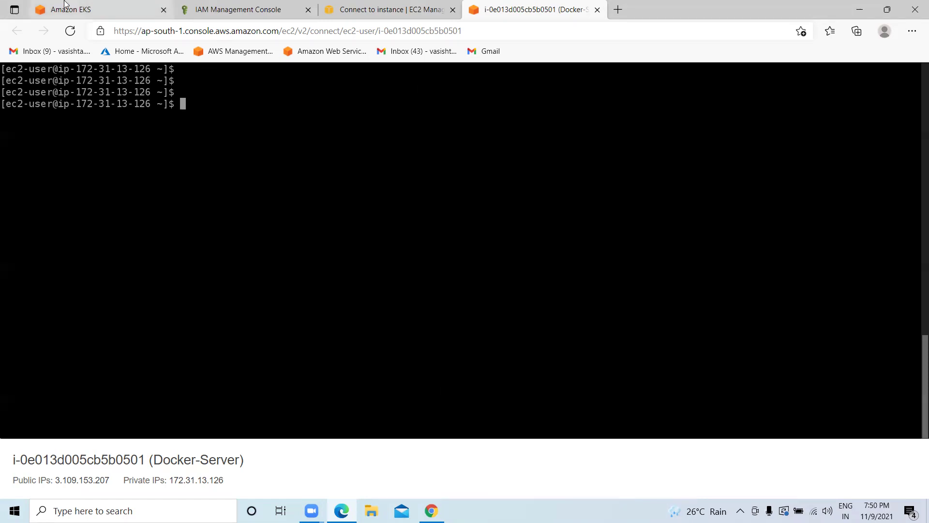
click(68, 8)
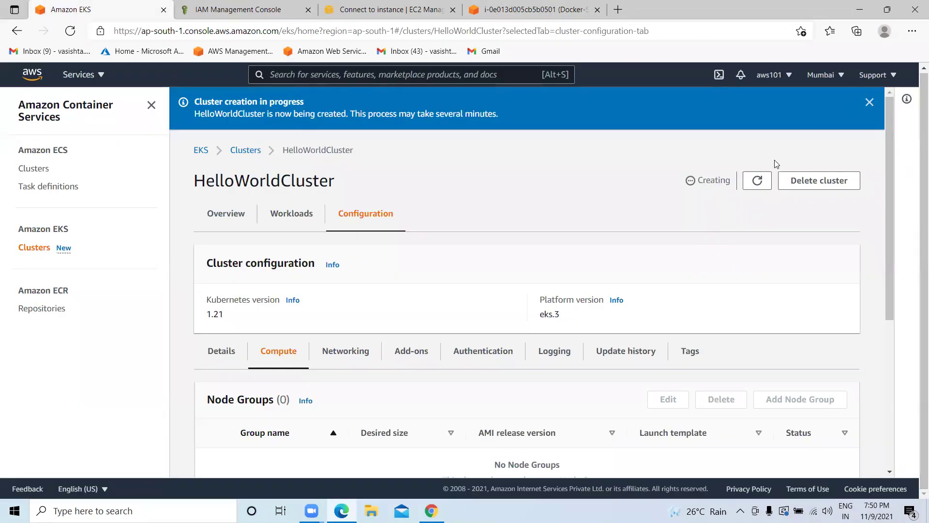
Refresh HelloWorldCluster's status four times; it remains Creating with zero node groups.
click(758, 181)
click(755, 183)
click(755, 183)
click(754, 183)
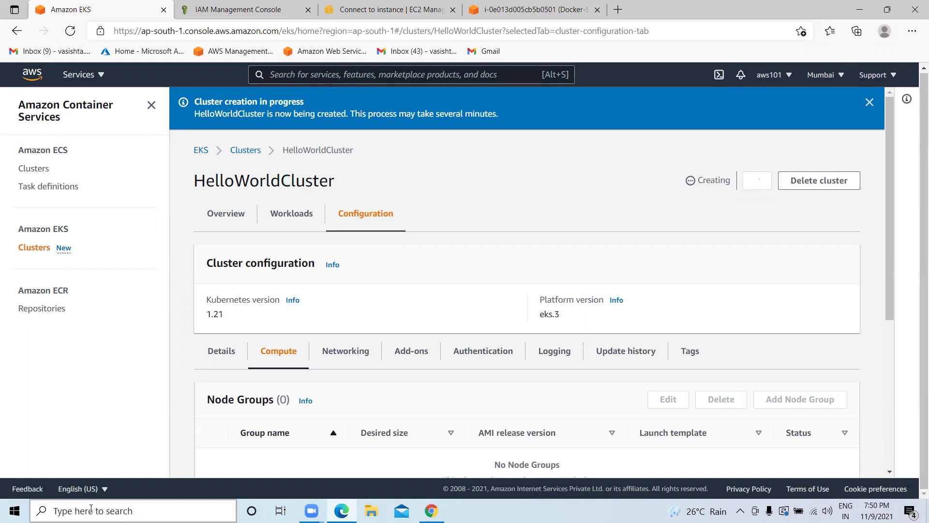
click(141, 511)
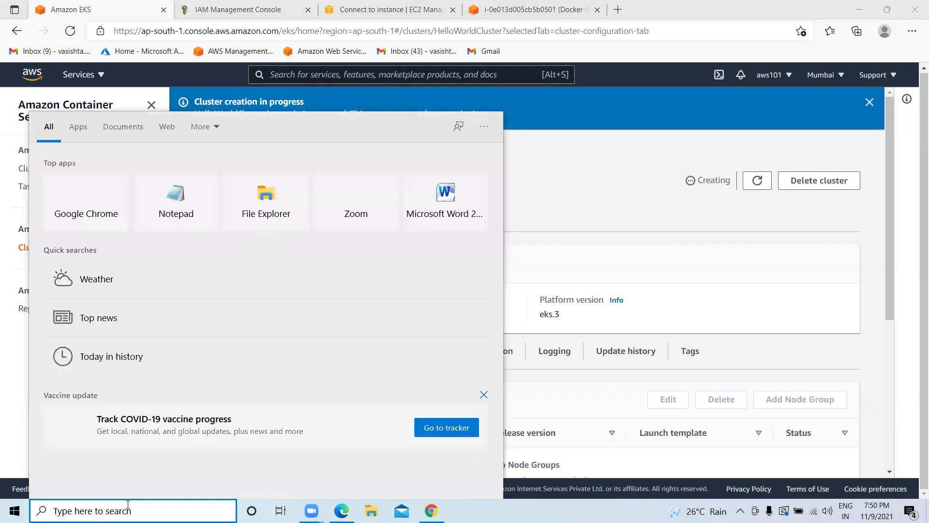
Open the EKS notes document via Windows search 'EKS', minimize Notepad, and close the Bing tab.
text(EKS)
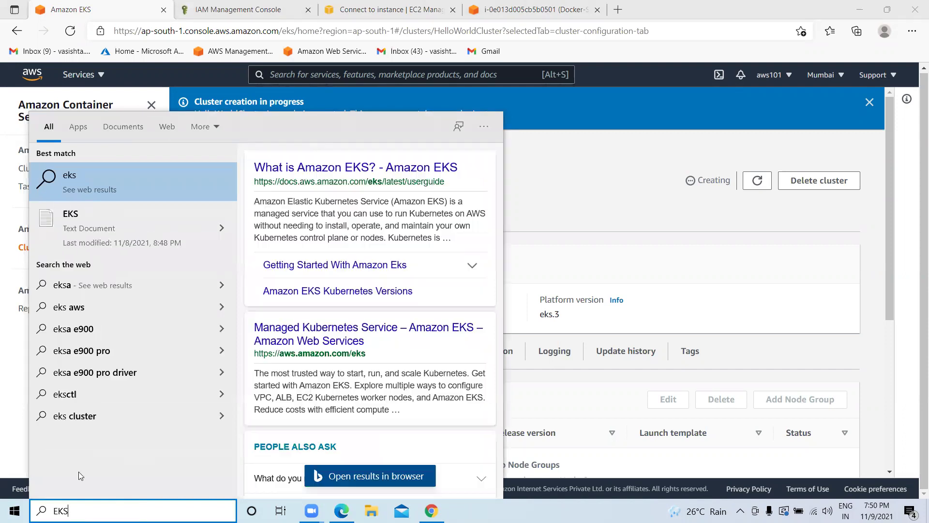
click(81, 214)
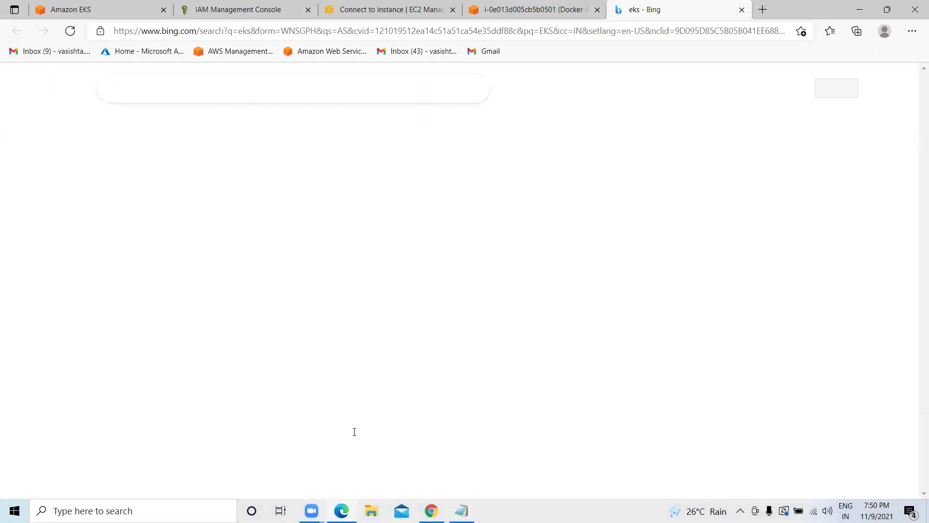
click(462, 503)
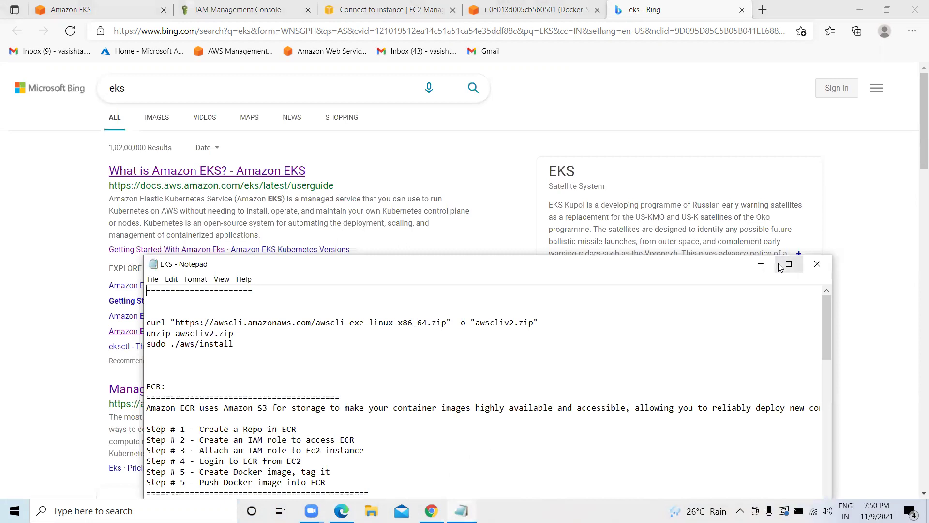
click(781, 266)
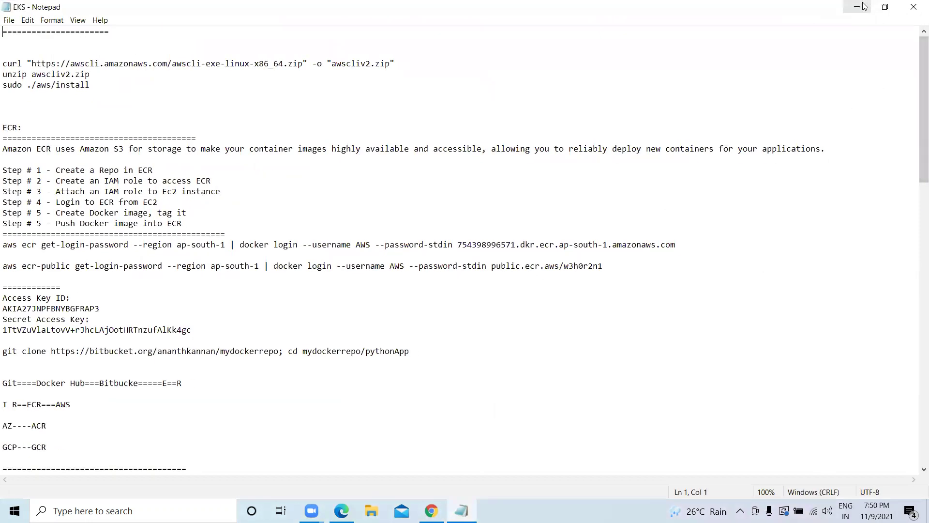
click(860, 7)
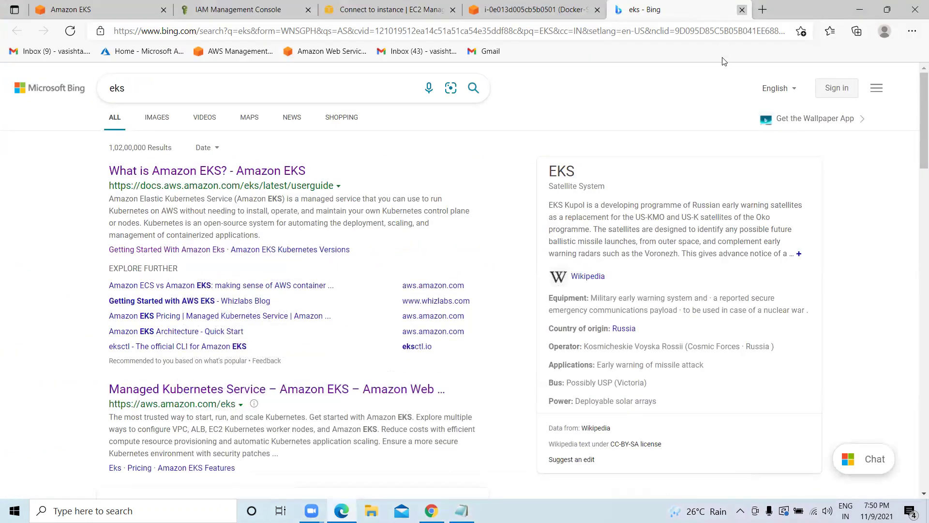
key(ctrl+w)
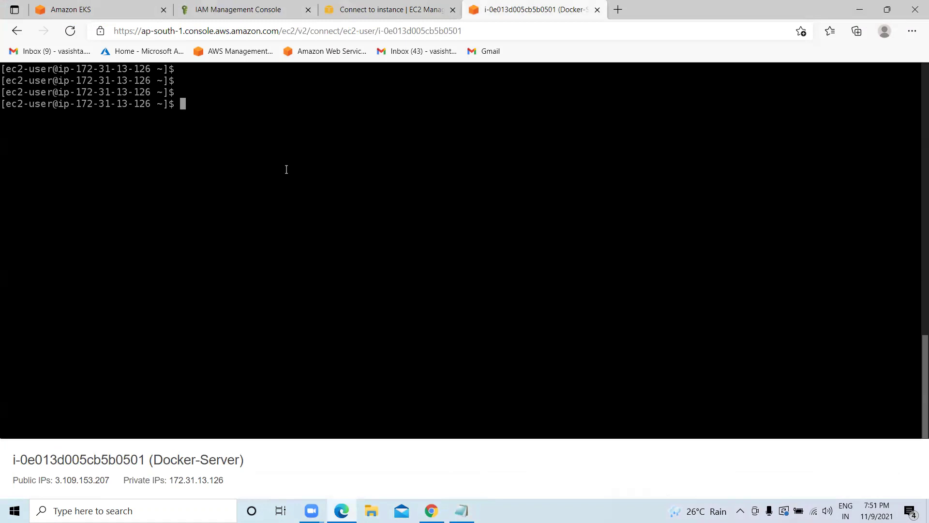
Keep refreshing HelloWorldCluster's status on the EKS page; it stays Creating with zero node groups.
click(67, 9)
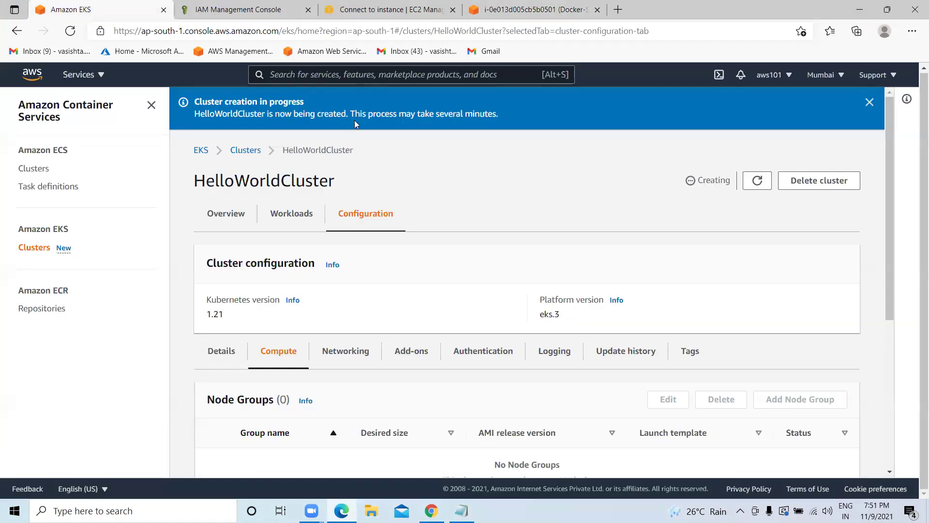
click(758, 181)
double_click(726, 181)
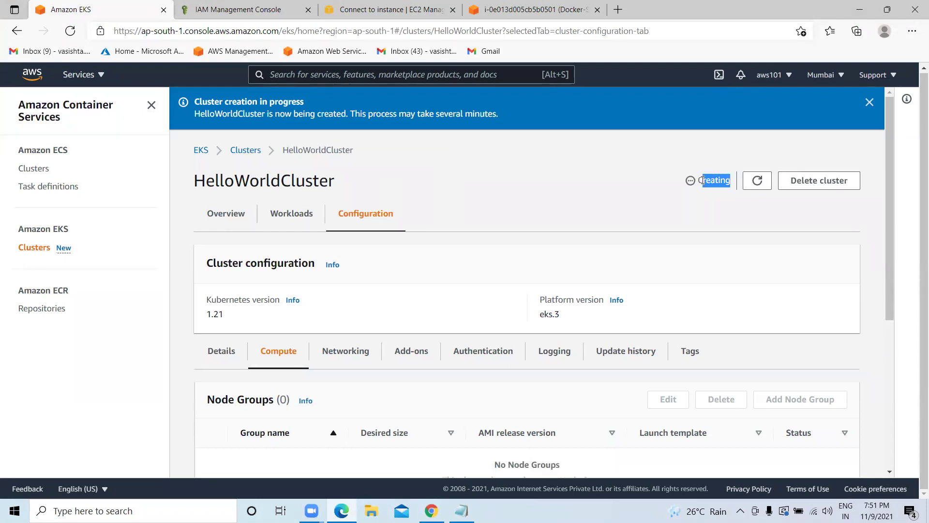
click(753, 182)
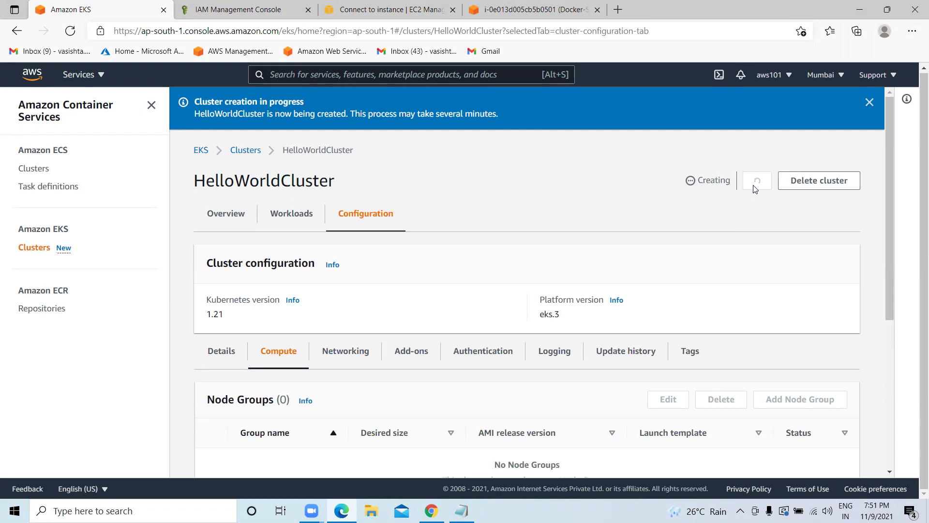
click(754, 184)
click(754, 186)
click(754, 185)
click(757, 183)
click(757, 183)
click(757, 183)
click(757, 183)
click(757, 183)
click(757, 182)
click(757, 182)
click(758, 182)
click(757, 183)
click(755, 183)
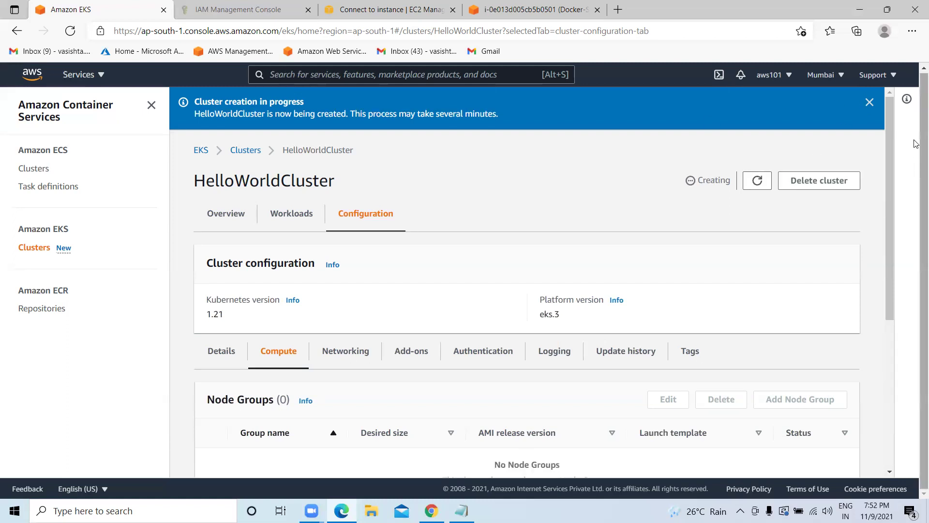
click(757, 182)
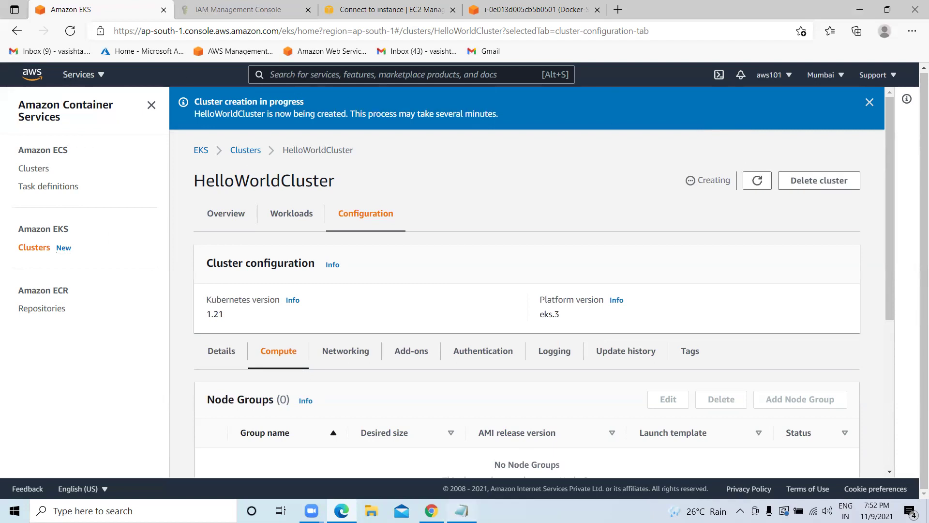
click(462, 511)
Copy the describe-cluster status command line from the EKS notes in Notepad.
scroll(253, 267, down, 19)
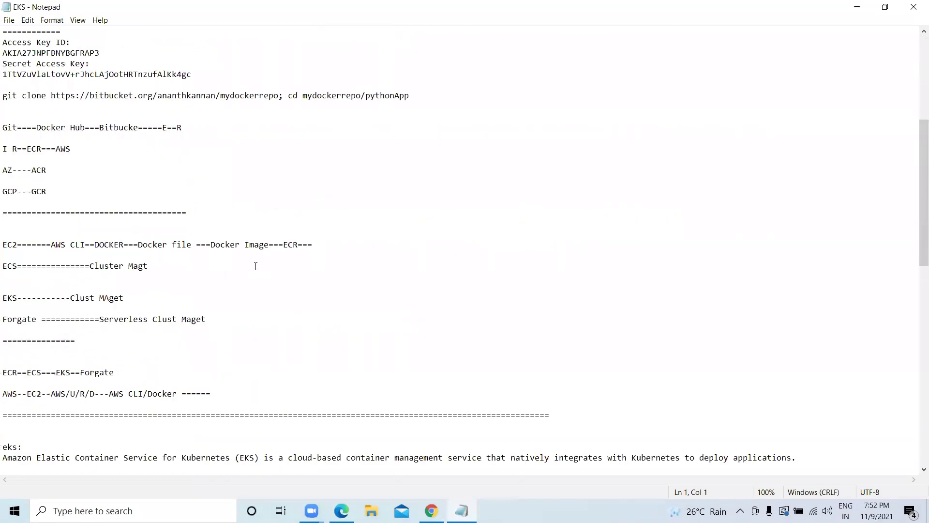
scroll(256, 262, down, 1)
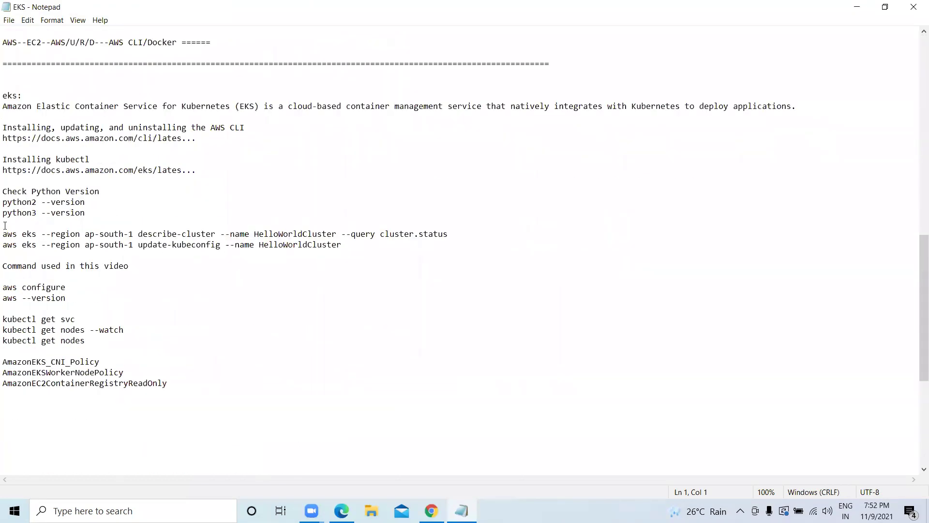
drag(2, 234, 448, 236)
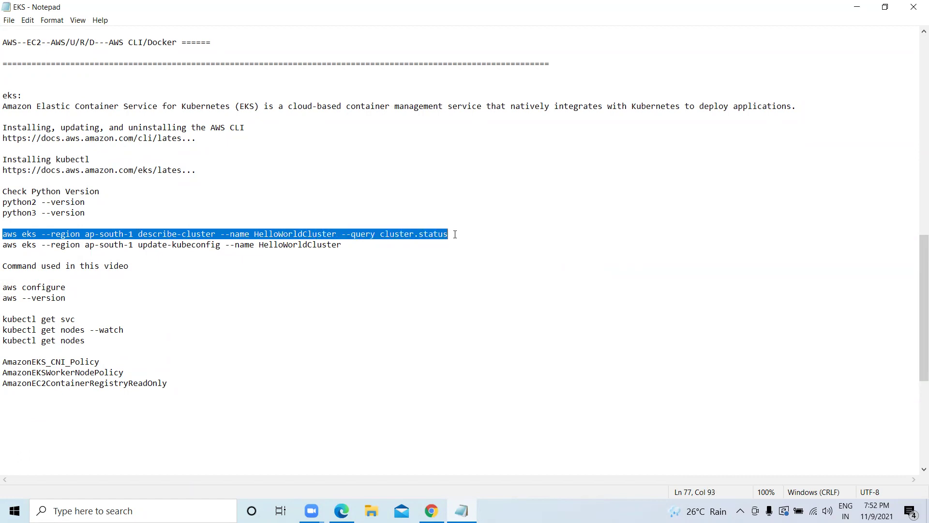
right_click(438, 247)
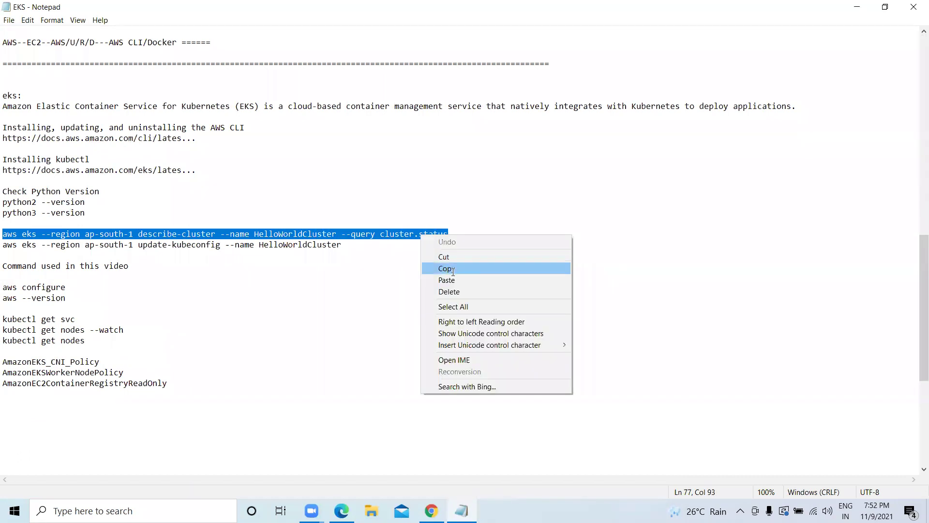
click(448, 268)
Run describe-cluster in the Docker-Server terminal, which reports HelloWorldCluster as CREATING.
key(alt+Tab)
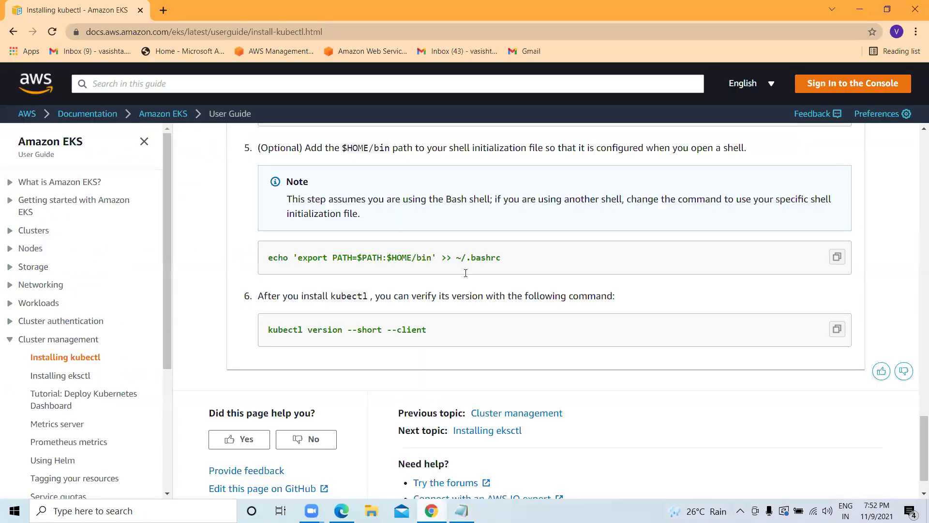
click(341, 510)
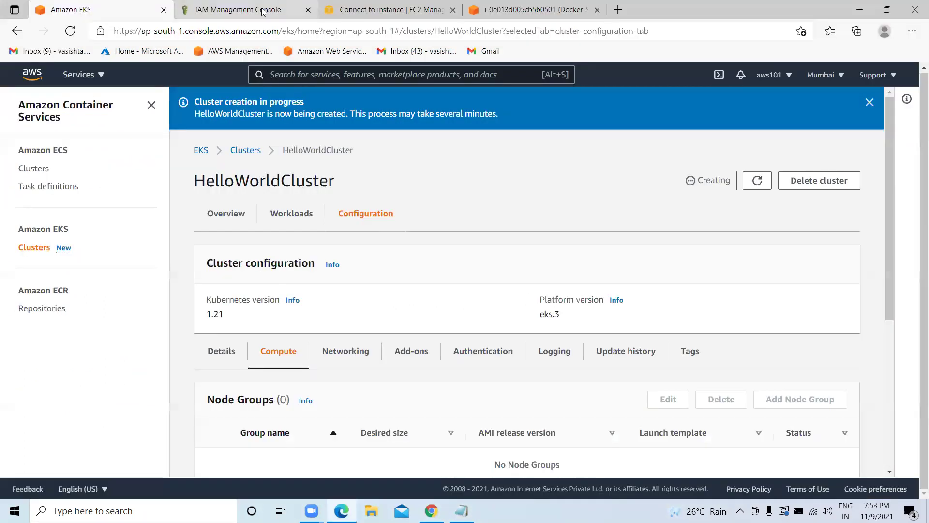
click(264, 10)
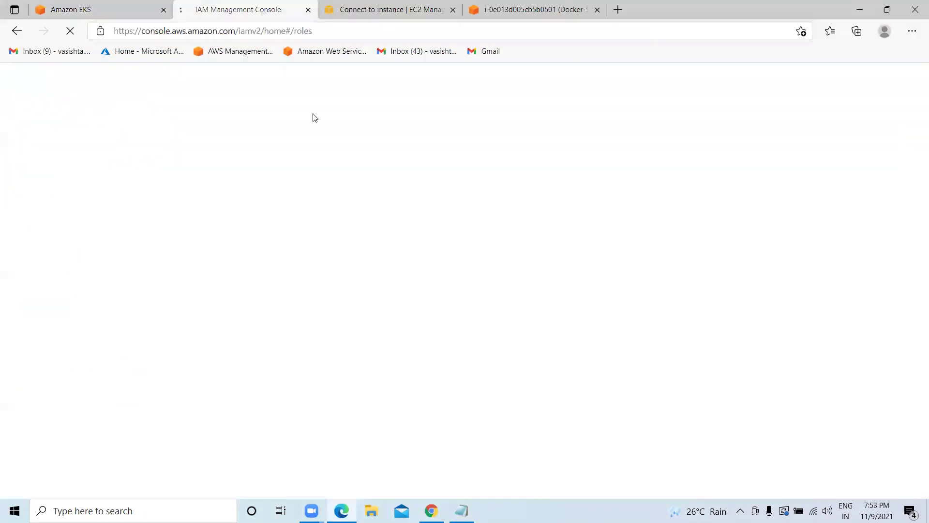
click(351, 9)
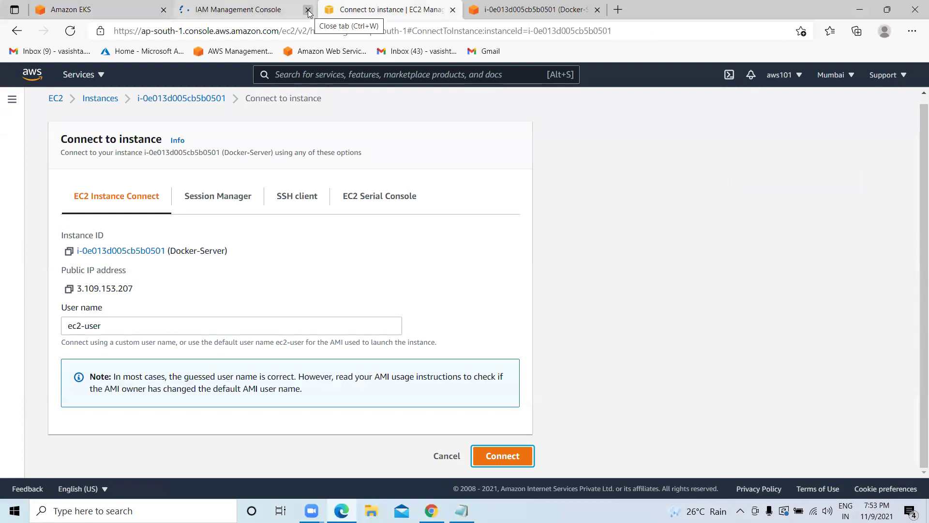
click(562, 9)
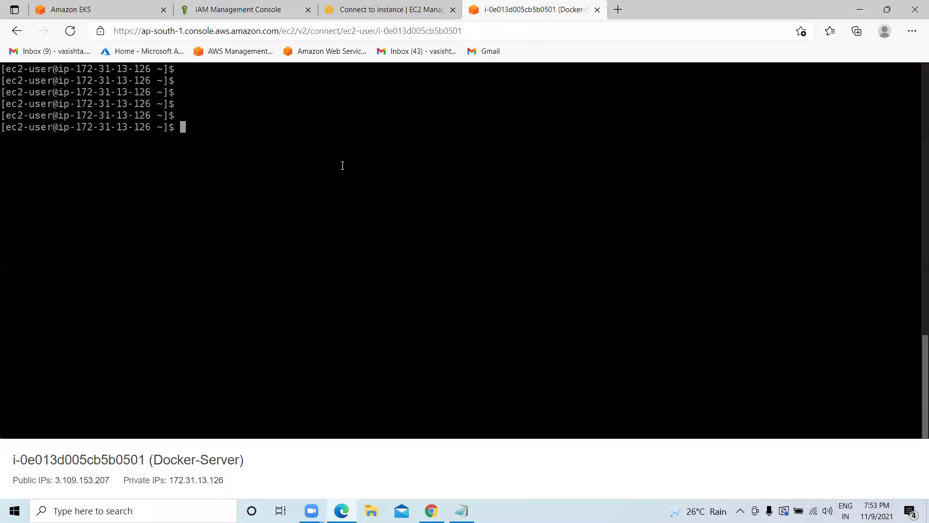
key(ctrl+v)
key(Return)
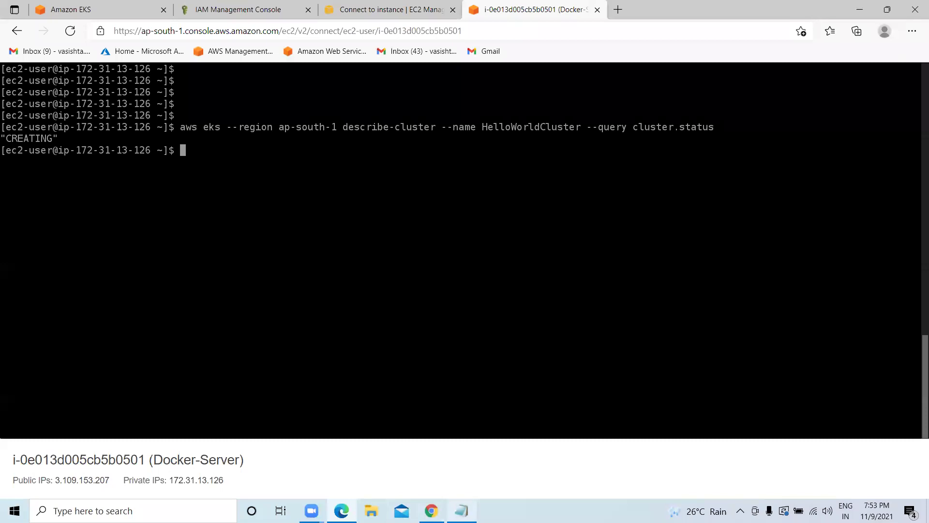
click(461, 510)
drag(4, 238, 343, 244)
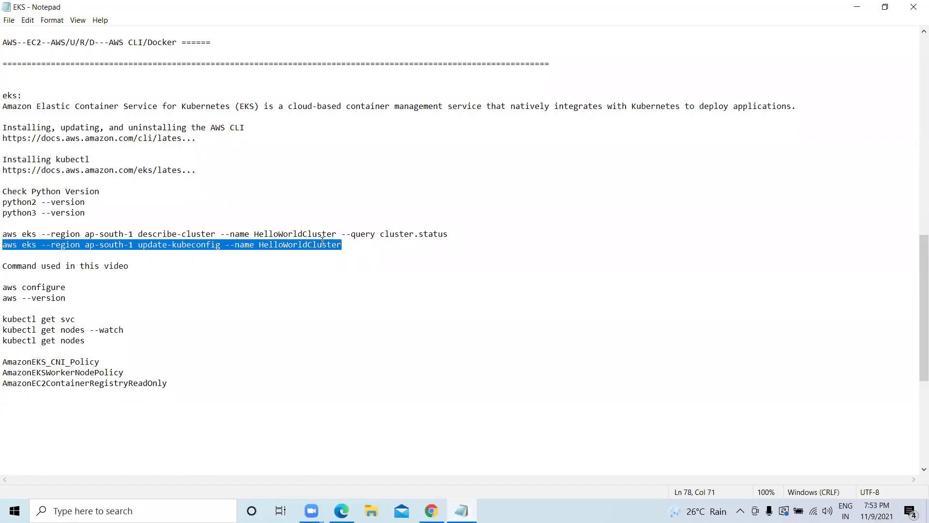
Run update-kubeconfig from the notes to add HelloWorldCluster's context to ~/.kube/config.
right_click(322, 242)
click(348, 275)
click(857, 7)
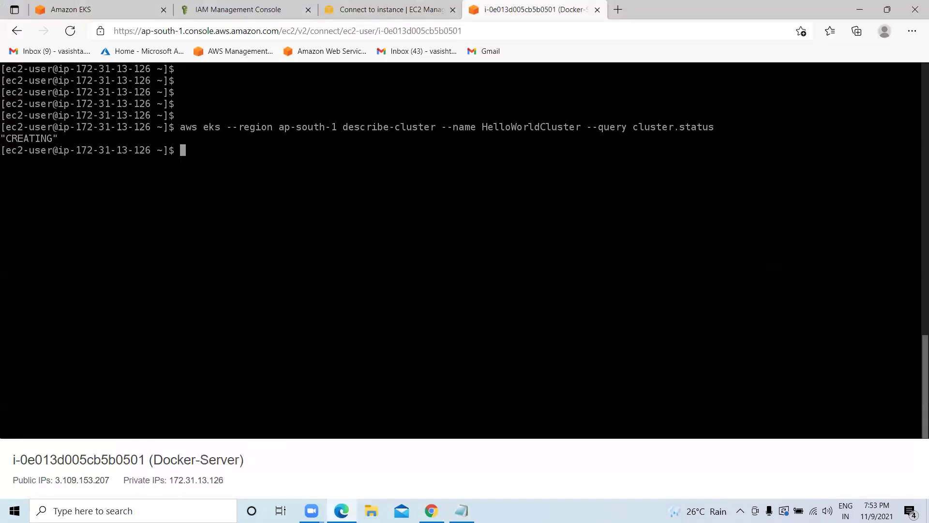
key(ctrl+v)
key(Return)
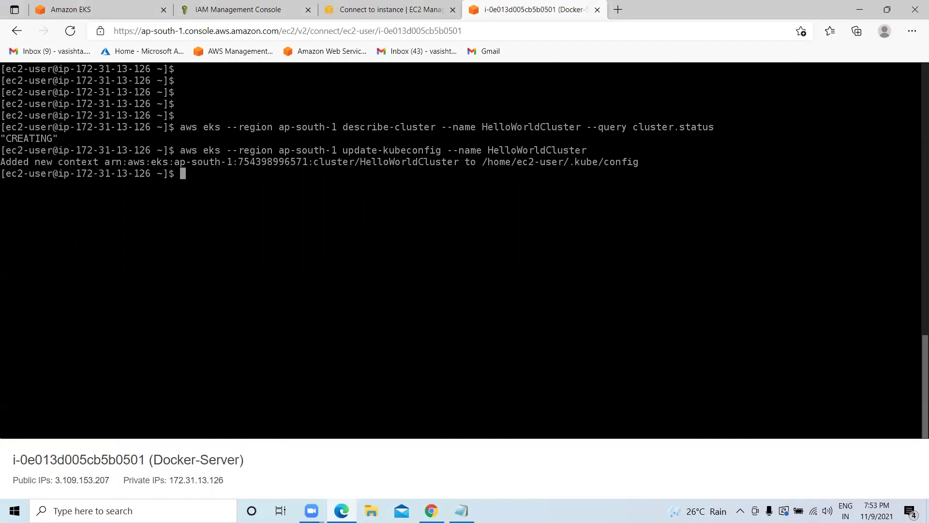
Rerun the describe-cluster status command, which now reports HelloWorldCluster as ACTIVE.
click(461, 510)
drag(5, 234, 454, 230)
right_click(438, 236)
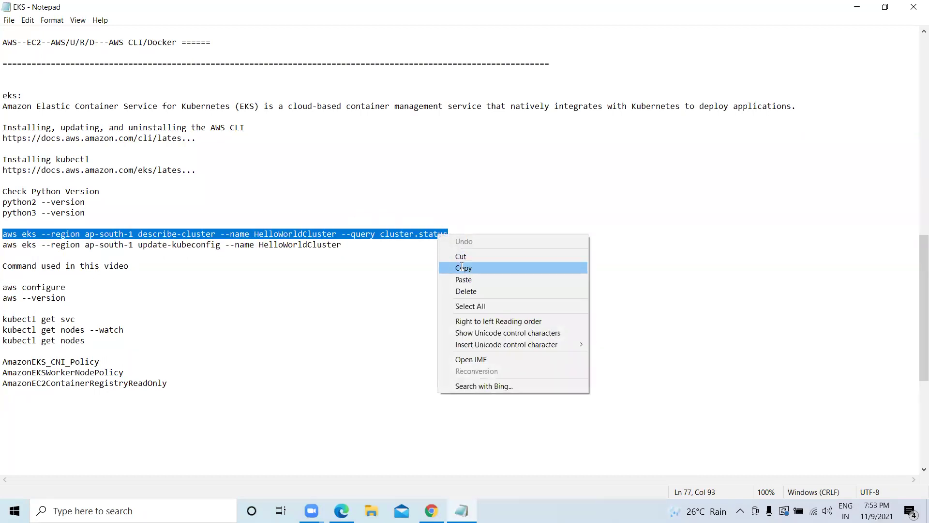
click(462, 266)
click(857, 7)
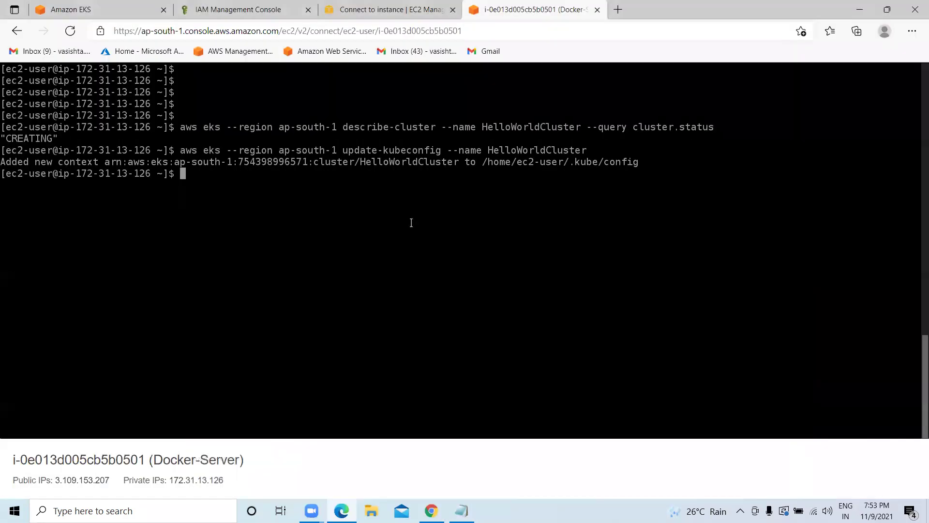
key(ctrl+v)
key(Return)
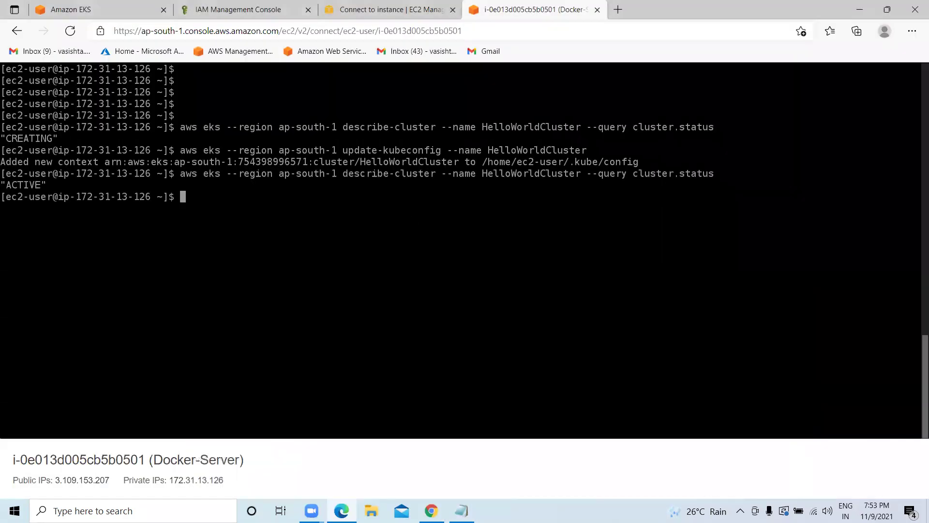
text(cl)
key(BackSpace)
key(BackSpace)
Refresh the EKS cluster page to show Active and dismiss the creation-in-progress banner.
click(72, 9)
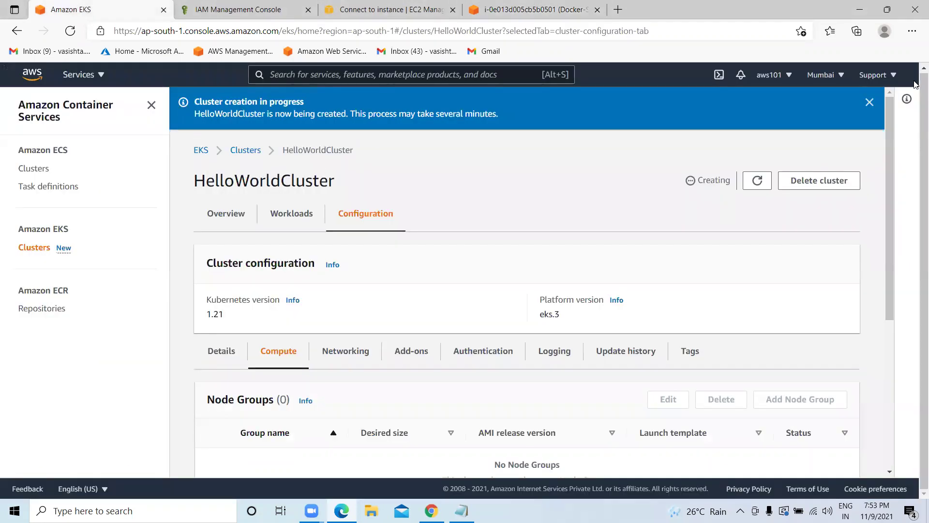
click(756, 183)
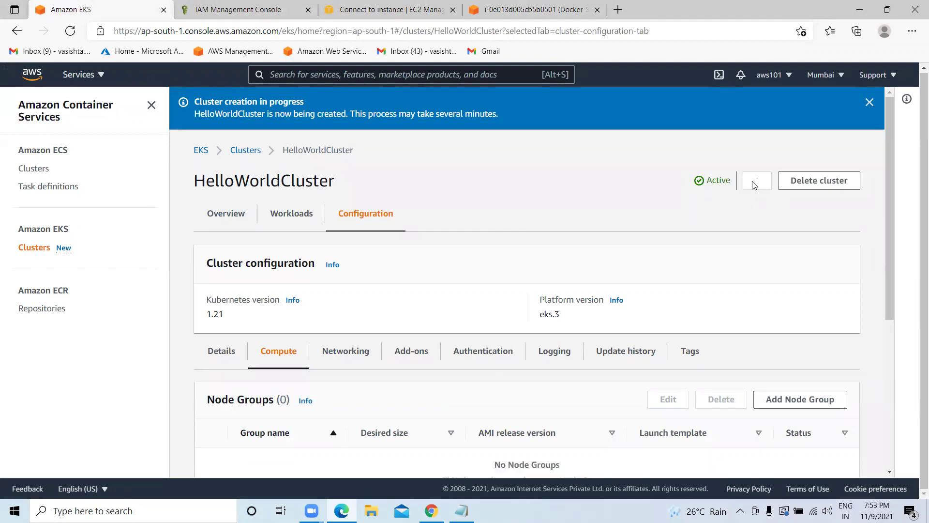
click(870, 102)
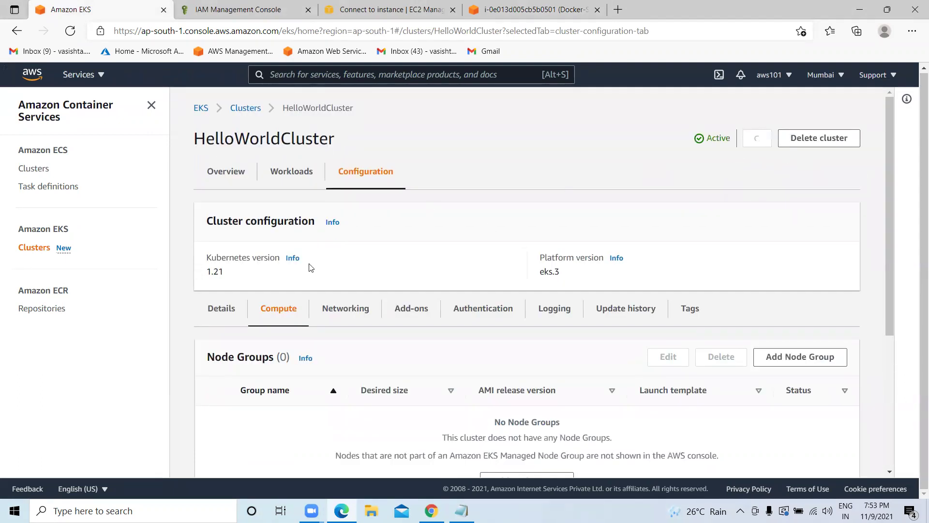
click(533, 10)
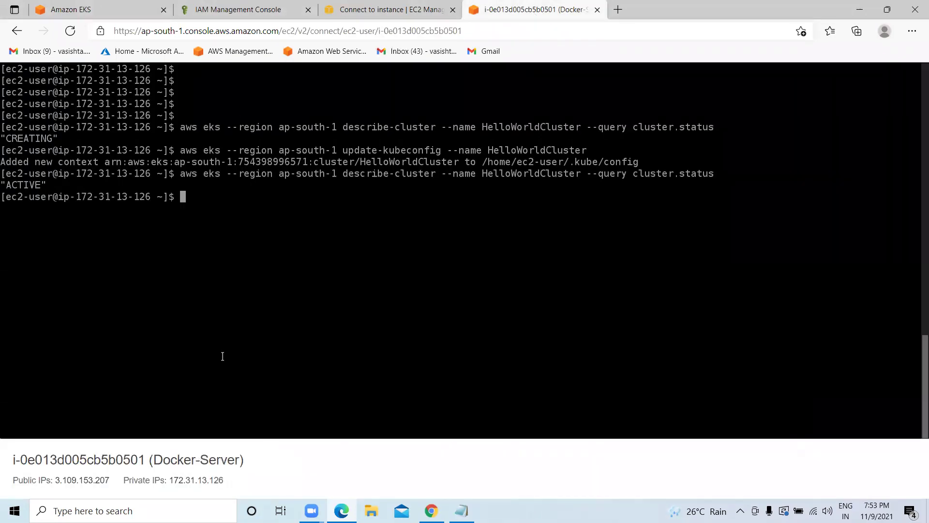
Run kubectl get svc from the notes in the terminal, then clear the screen.
click(461, 510)
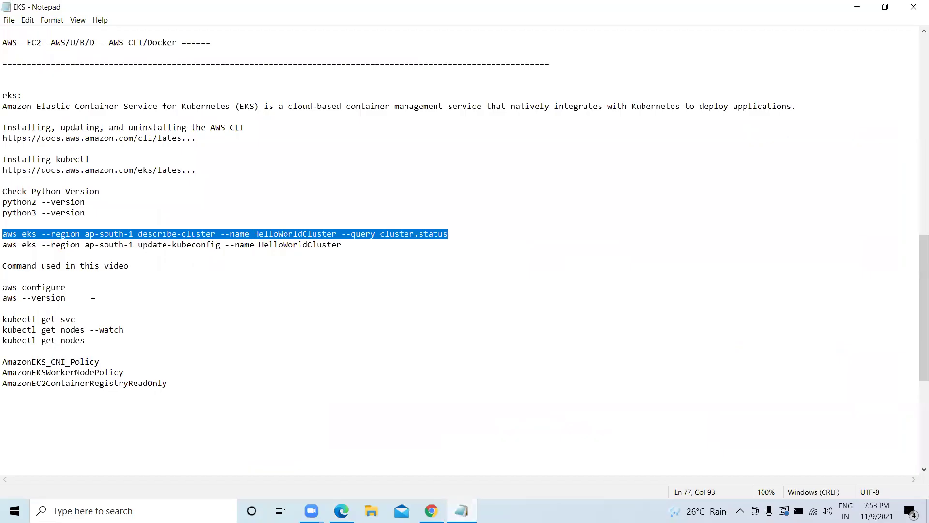
click(75, 318)
drag(76, 319, 2, 319)
right_click(27, 313)
click(71, 348)
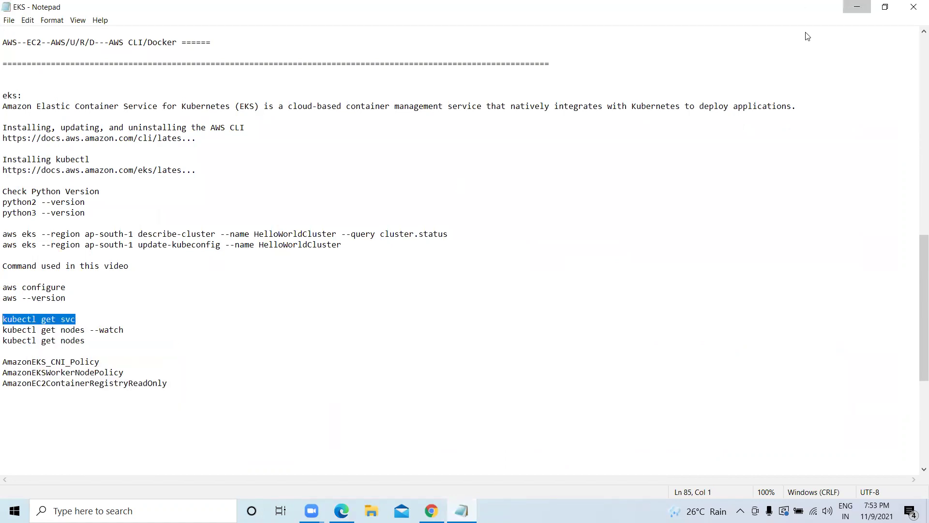
click(857, 7)
key(ctrl+v)
key(Return)
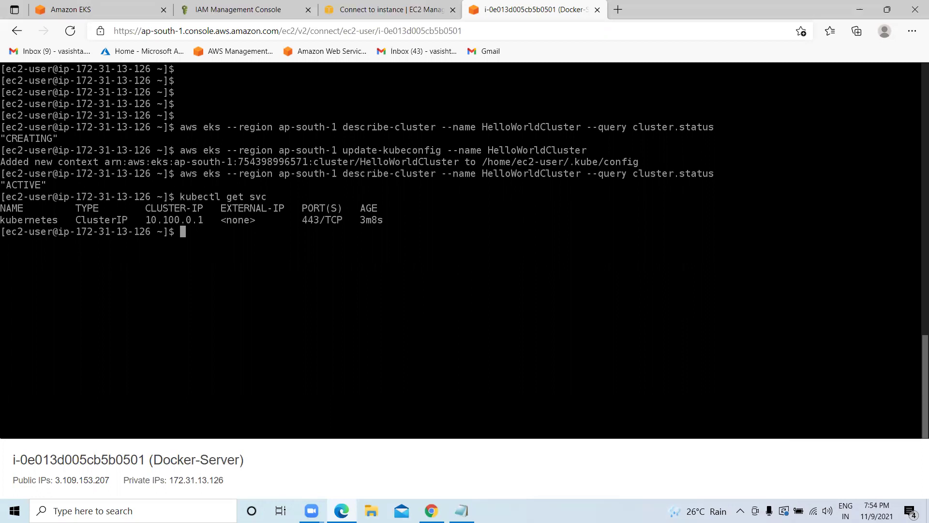
text(clear)
key(Return)
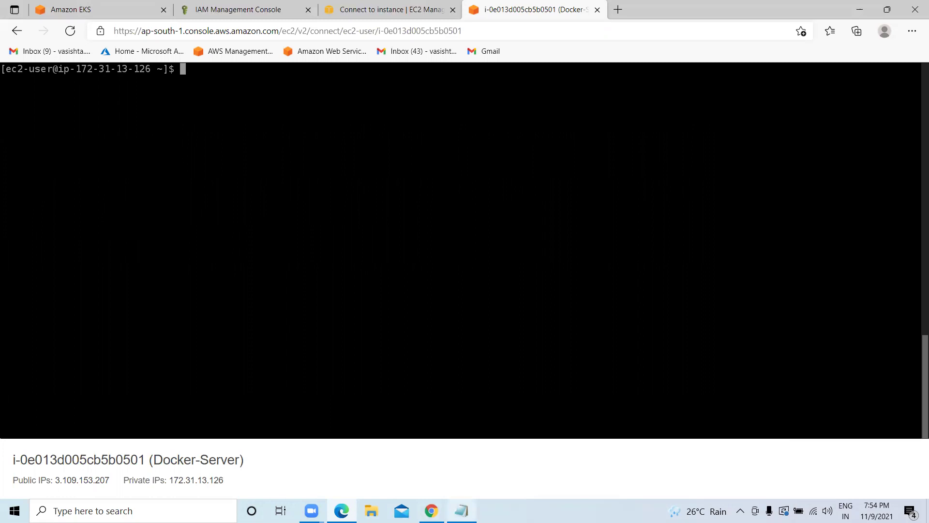
Run kubectl get nodes from the notes, which returns No resources found.
click(461, 511)
drag(86, 340, 4, 338)
right_click(5, 339)
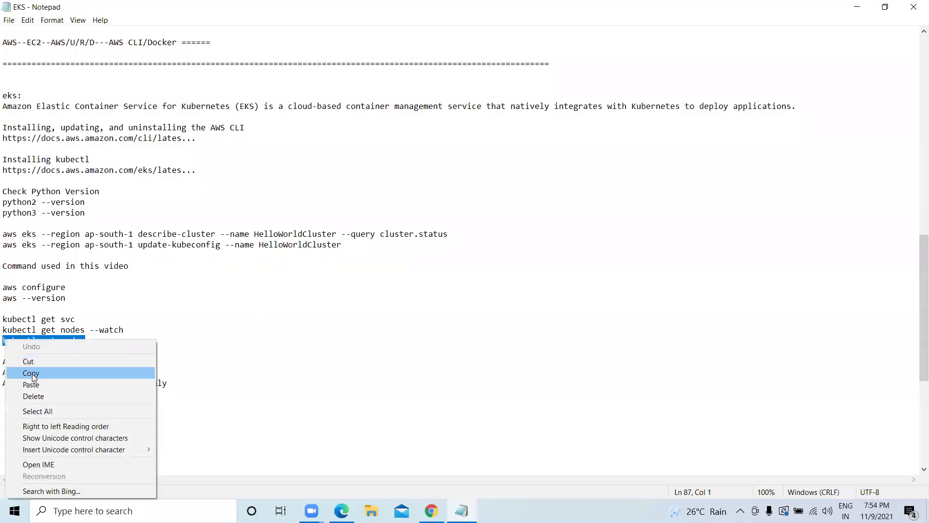
click(30, 374)
click(861, 8)
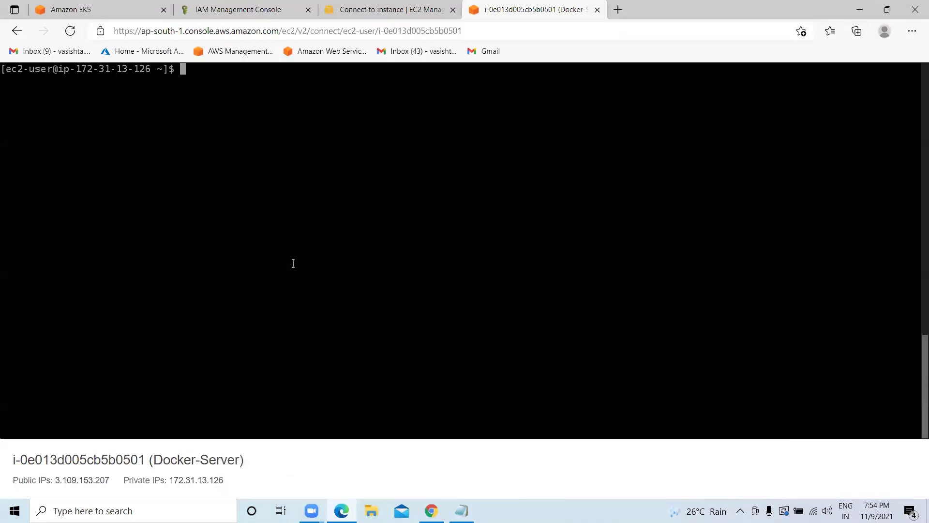
key(ctrl+v)
key(Return)
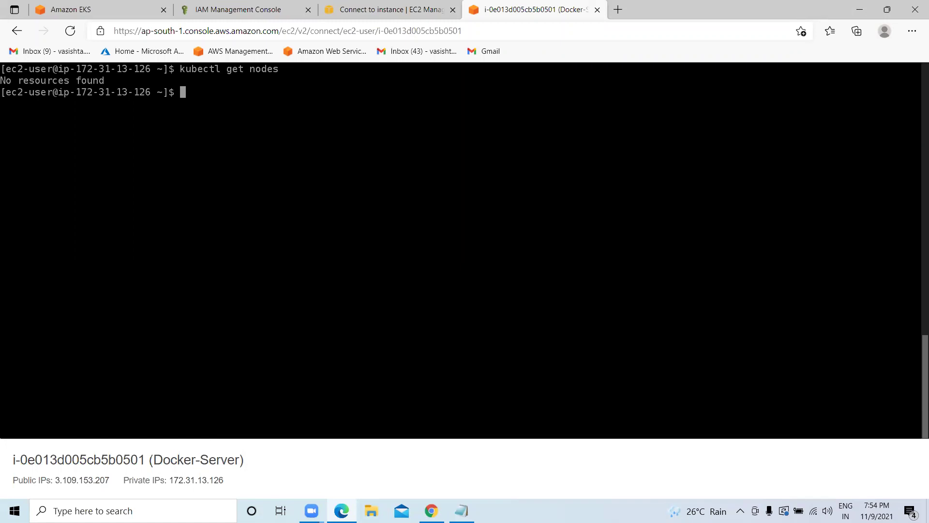
Open the EKS Clusters list showing HelloWorldCluster Active on Kubernetes 1.21 beside CvHydCluster.
click(96, 9)
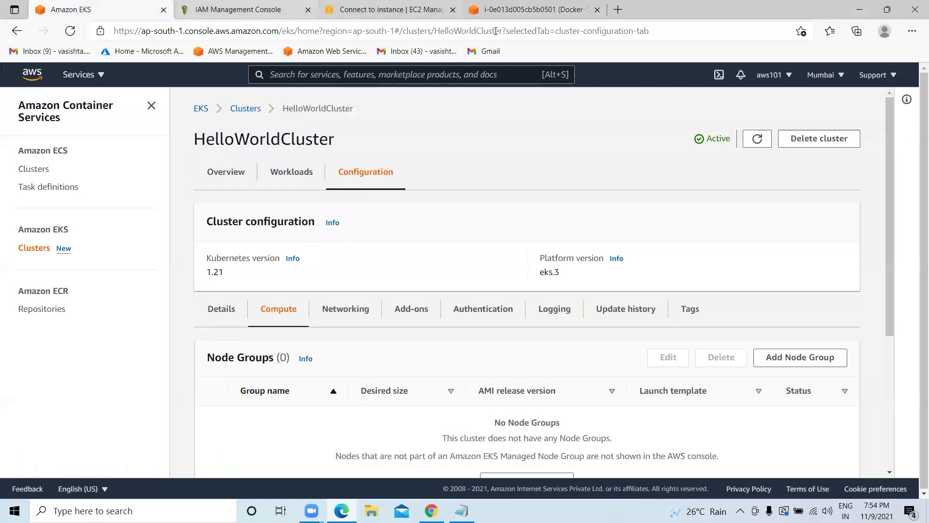
click(520, 11)
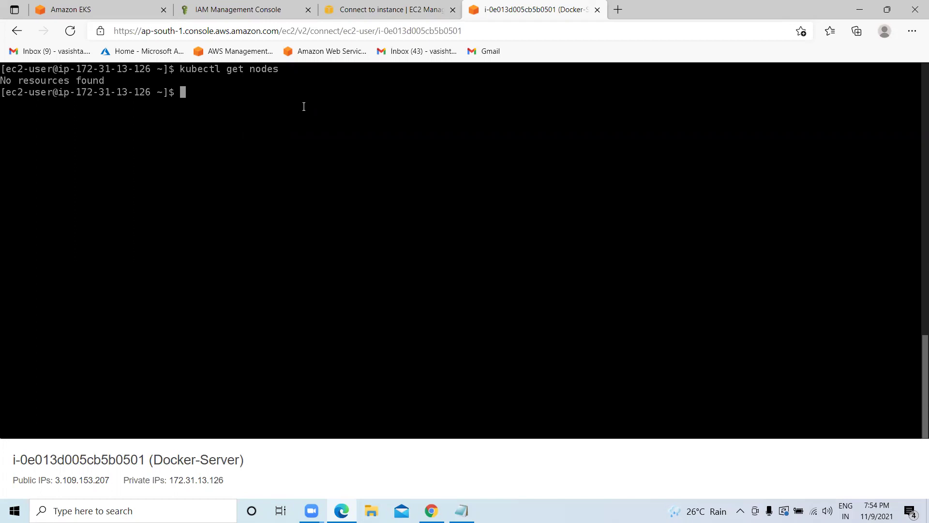
click(106, 11)
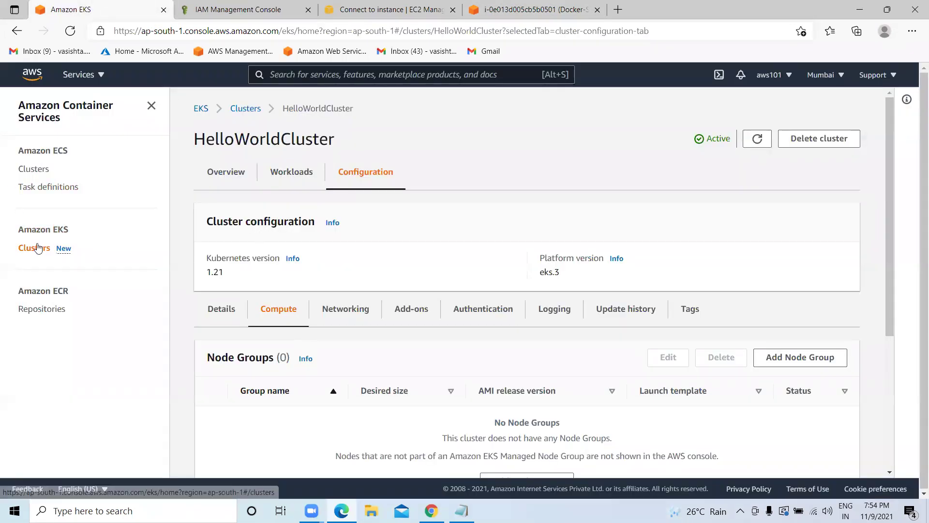
click(35, 248)
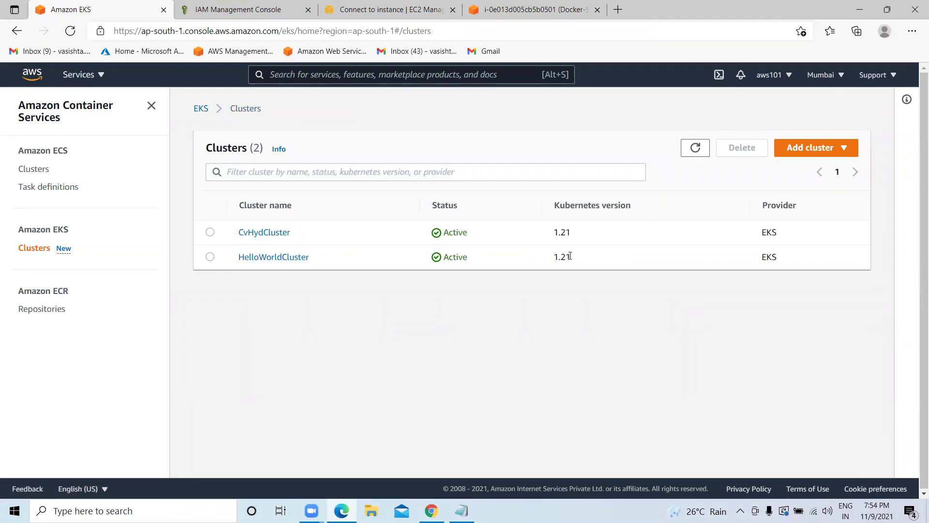
drag(582, 262, 541, 260)
Open HelloWorldCluster and browse its Details, Compute, Networking and Authentication tabs.
click(282, 264)
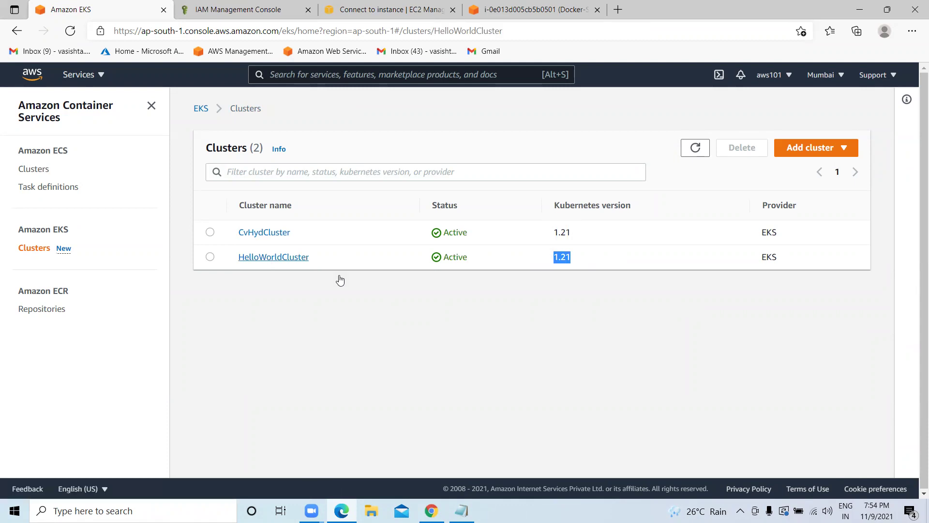
scroll(356, 283, down, 4)
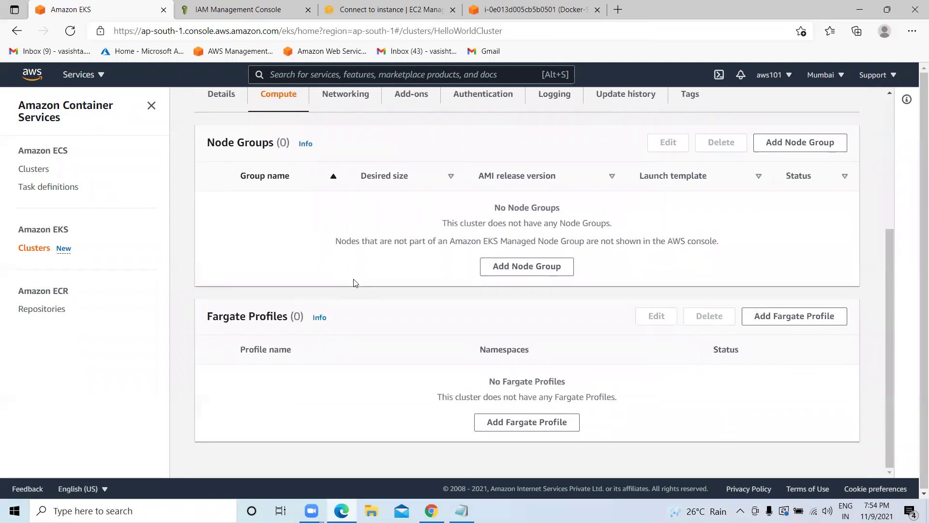
scroll(355, 283, up, 1)
scroll(245, 170, up, 4)
click(218, 309)
click(287, 316)
click(371, 316)
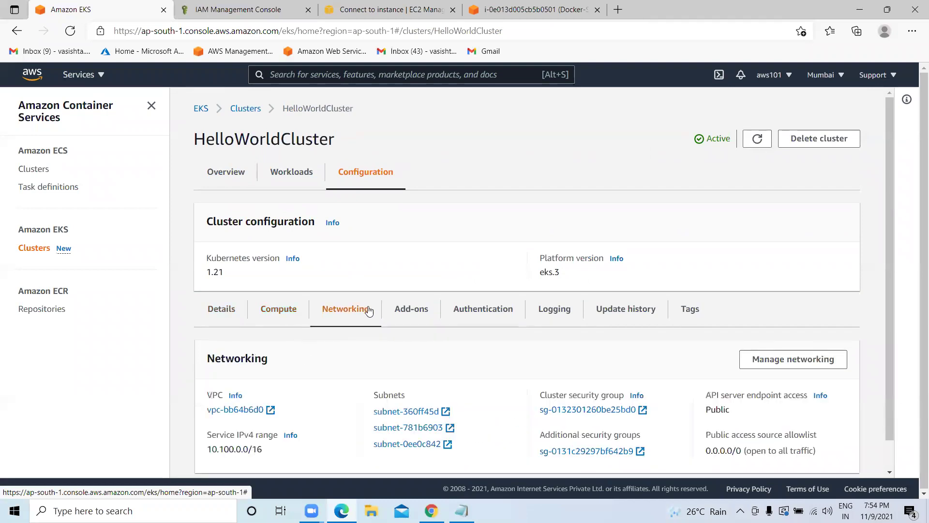
click(486, 317)
scroll(653, 305, down, 1)
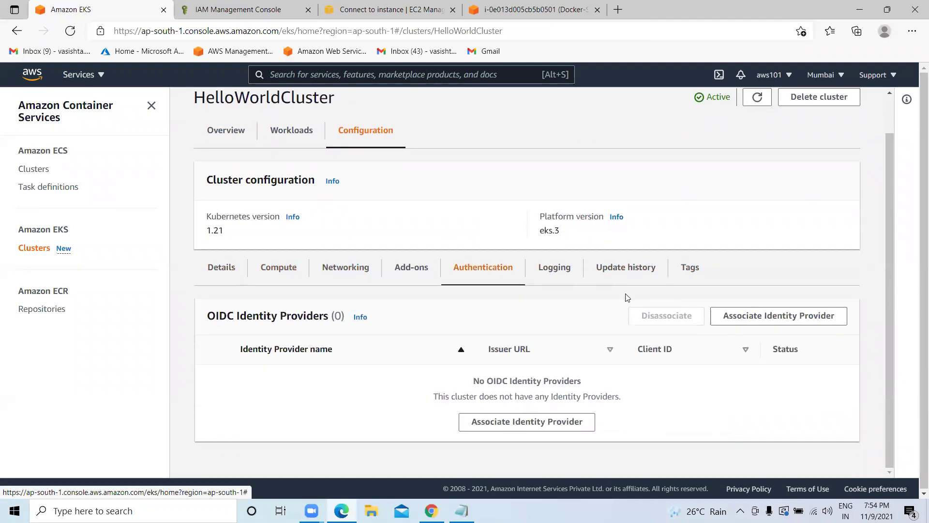
Review the Compute tab's notice that the cluster has no node groups yet.
click(280, 282)
scroll(339, 291, down, 2)
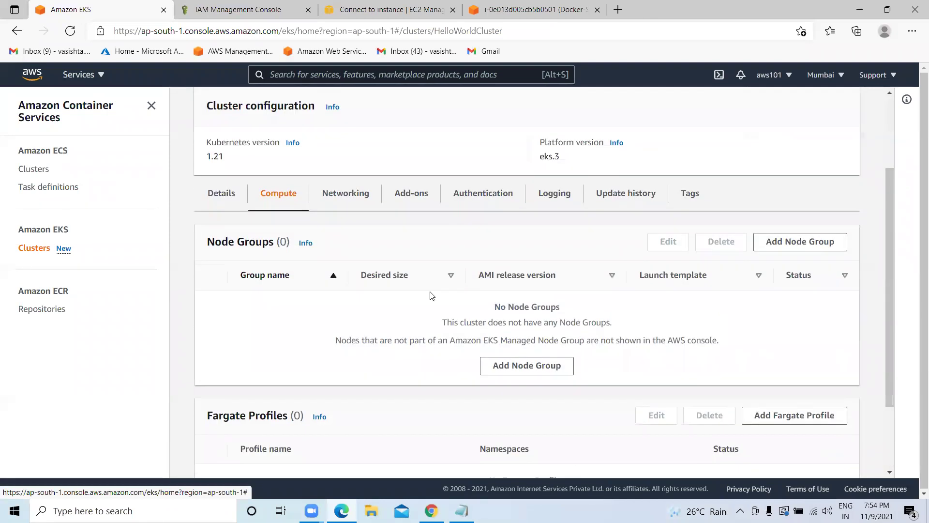
drag(494, 306, 561, 305)
drag(441, 323, 630, 323)
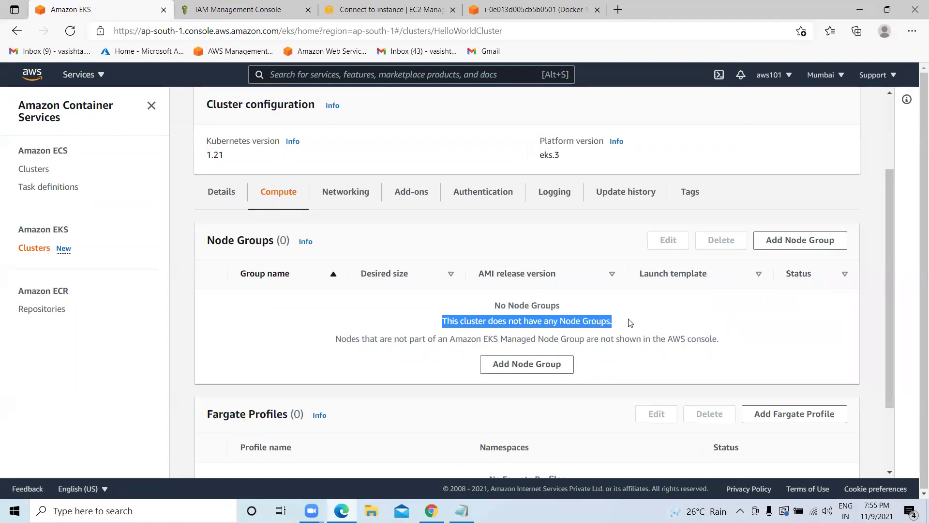
drag(334, 339, 724, 339)
click(617, 367)
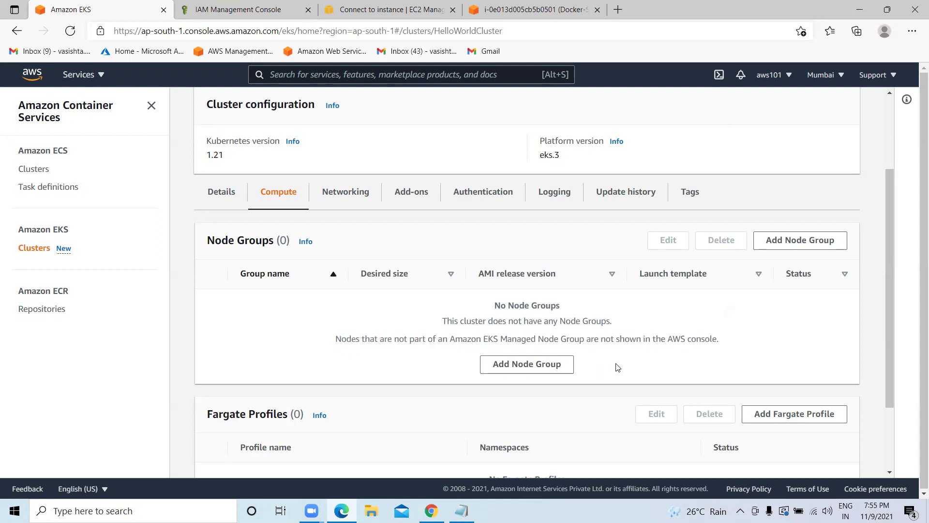
scroll(617, 367, down, 1)
Add a node group to HelloWorldCluster named HelloWorldClusterNode and open the IAM console for its role.
click(536, 309)
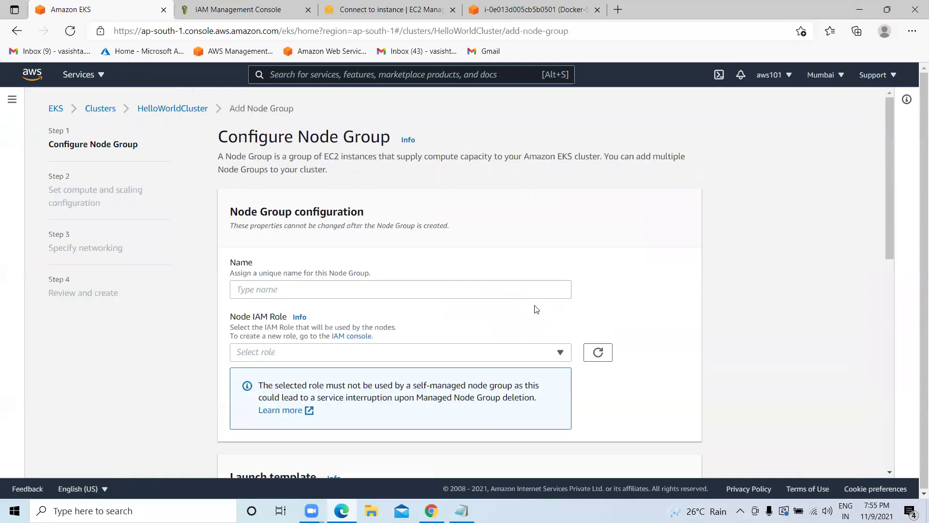
click(304, 293)
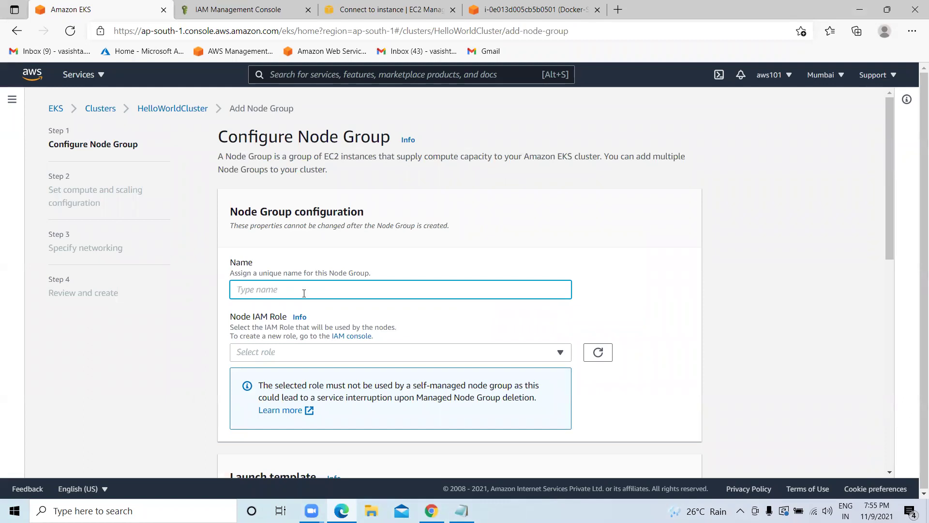
text(HelloWorldCluster)
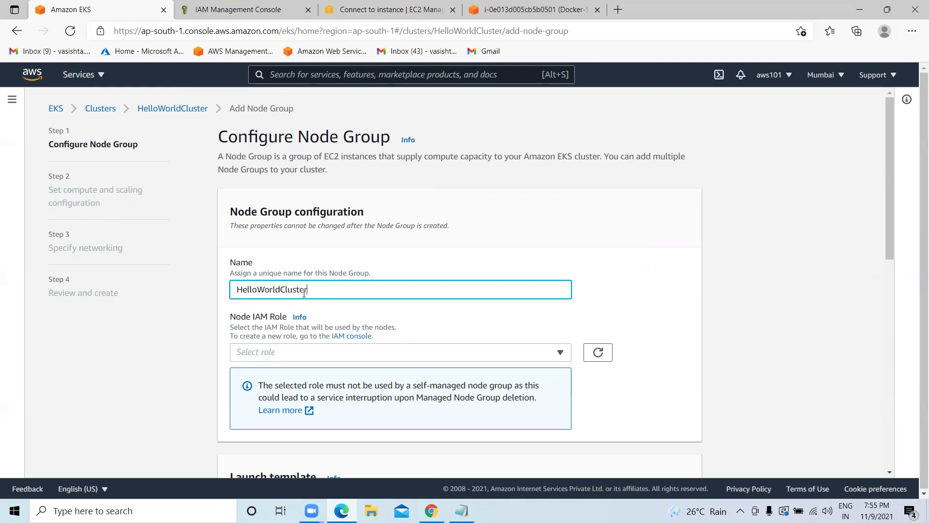
text(Node)
scroll(294, 304, down, 2)
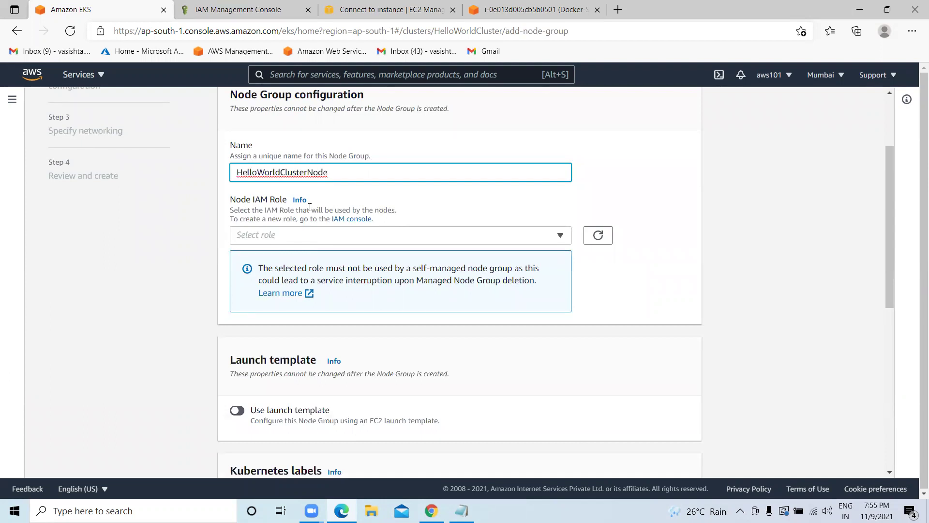
click(349, 219)
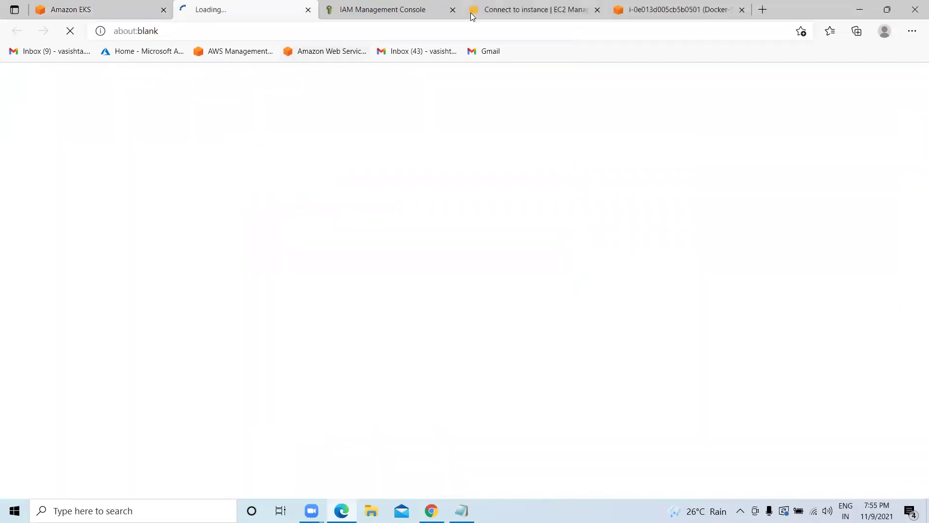
Close the duplicate IAM tab and start a new IAM role with the EC2 use case.
click(452, 9)
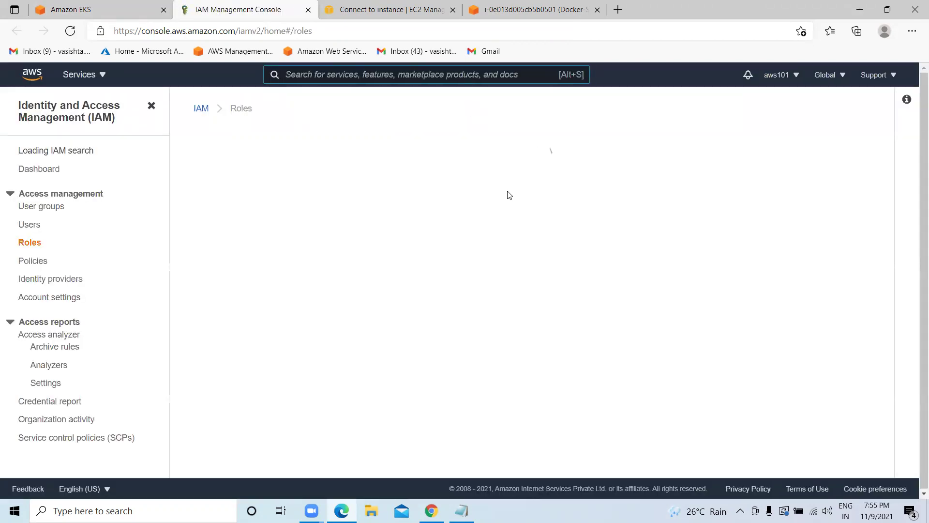
click(813, 150)
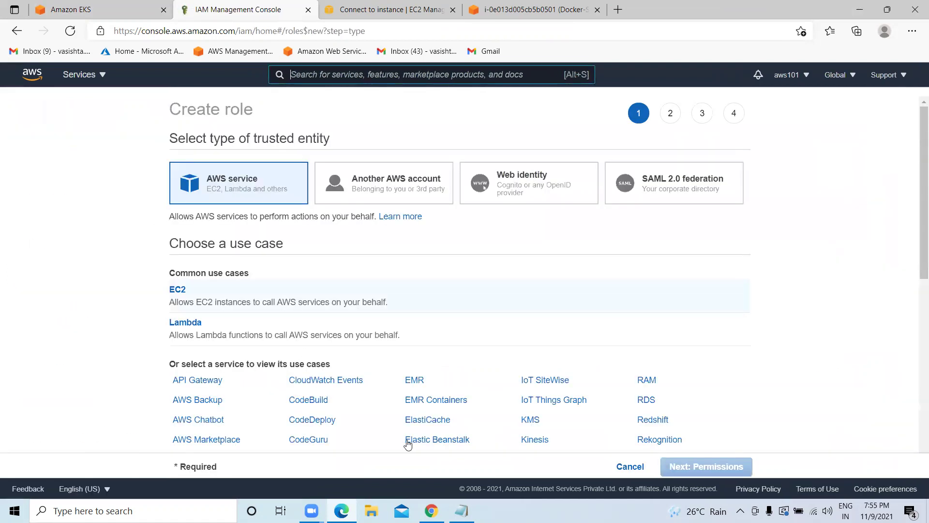
scroll(283, 358, down, 1)
click(180, 235)
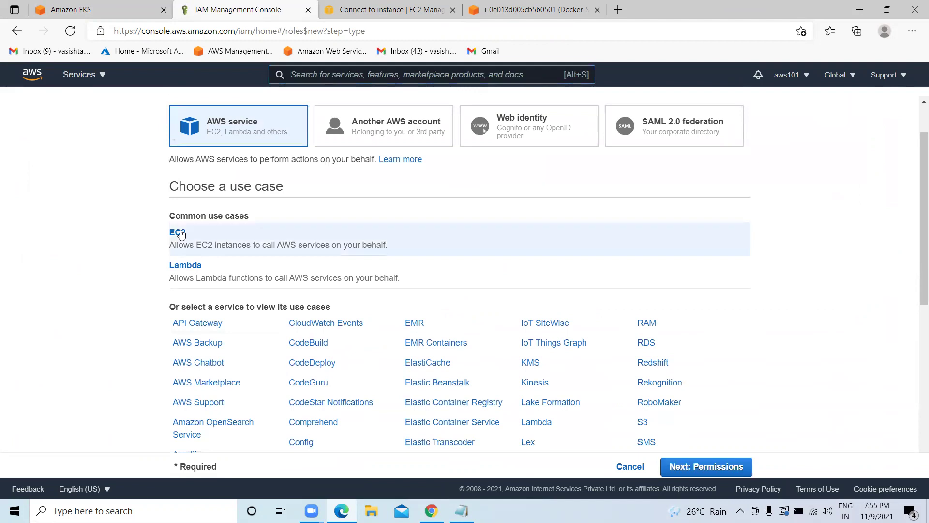
click(706, 466)
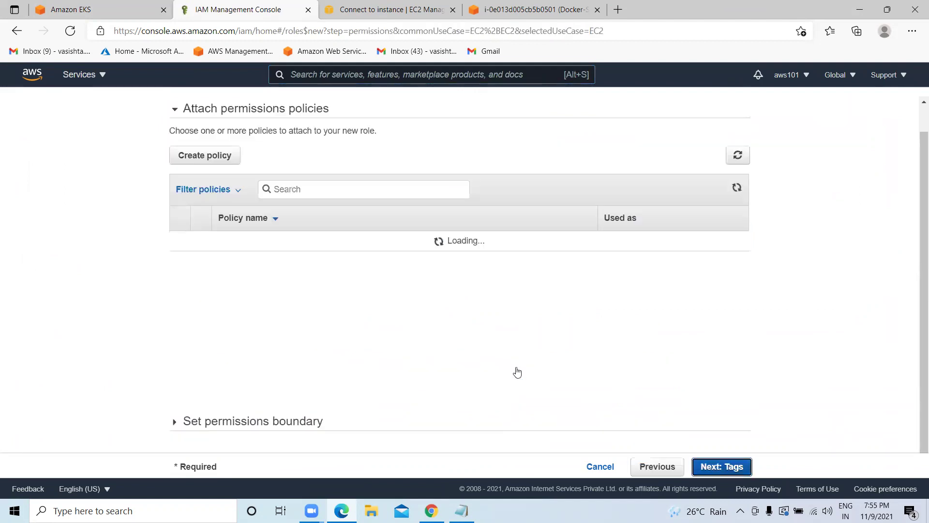
Copy AmazonEKS_CNI_Policy from the notes, search for it and attach it to the role.
key(alt+Tab)
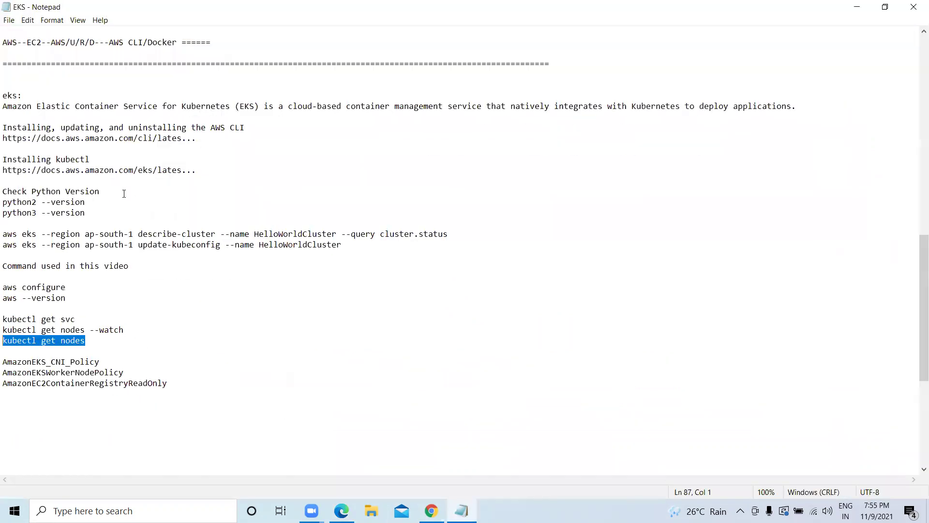
scroll(83, 272, down, 5)
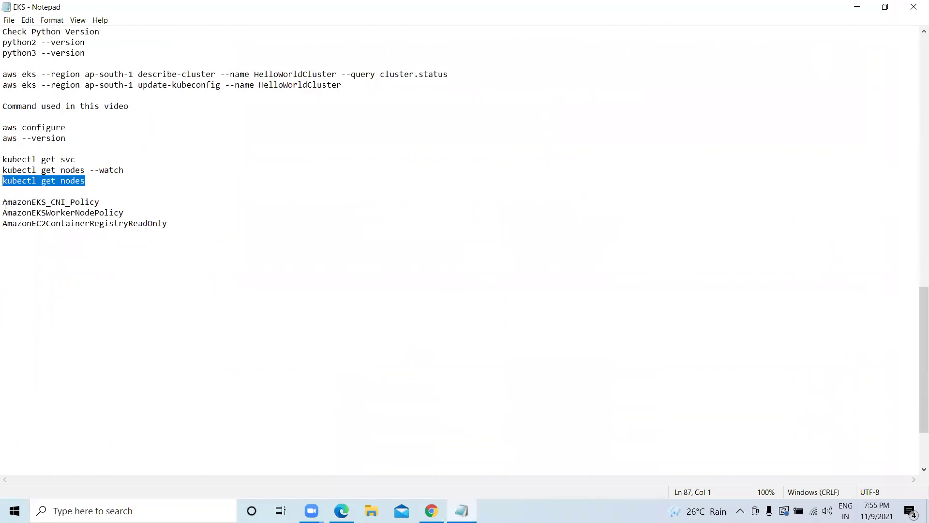
drag(4, 203, 60, 213)
drag(180, 227, 4, 201)
right_click(19, 200)
click(73, 234)
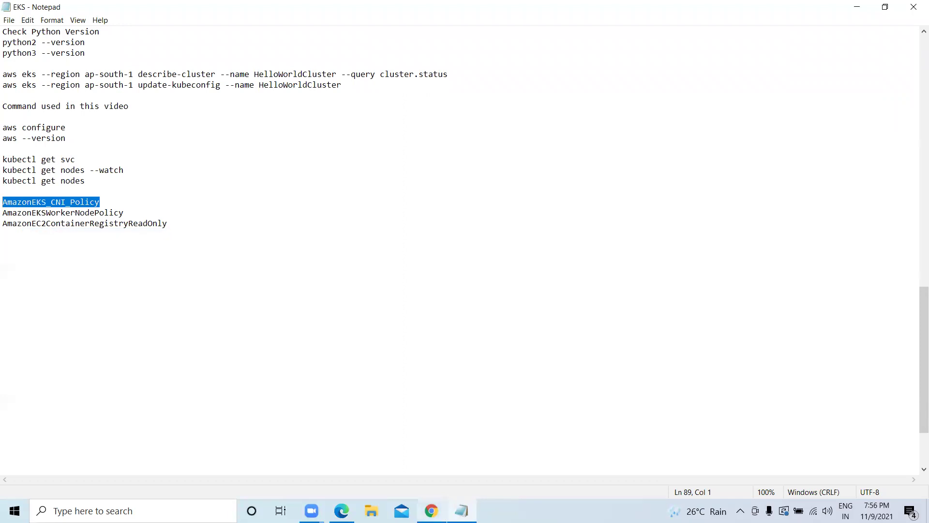
click(342, 511)
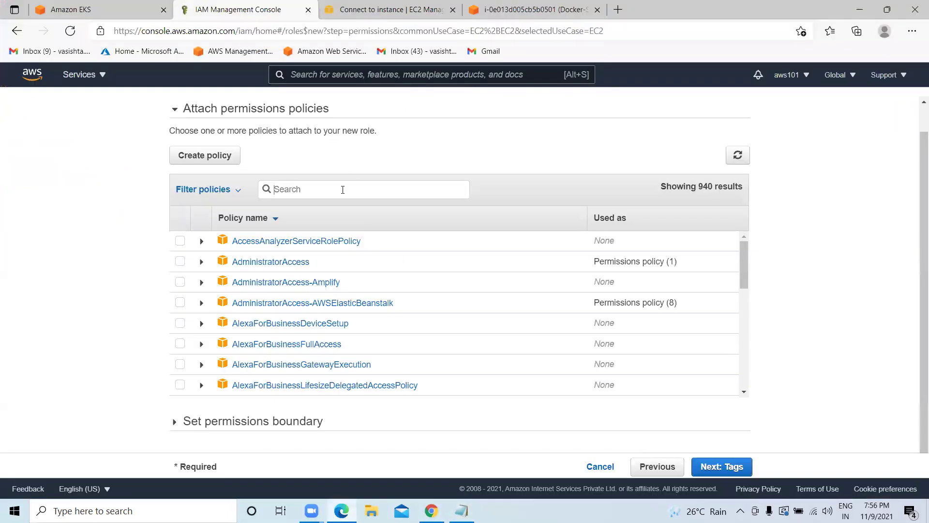
key(ctrl+v)
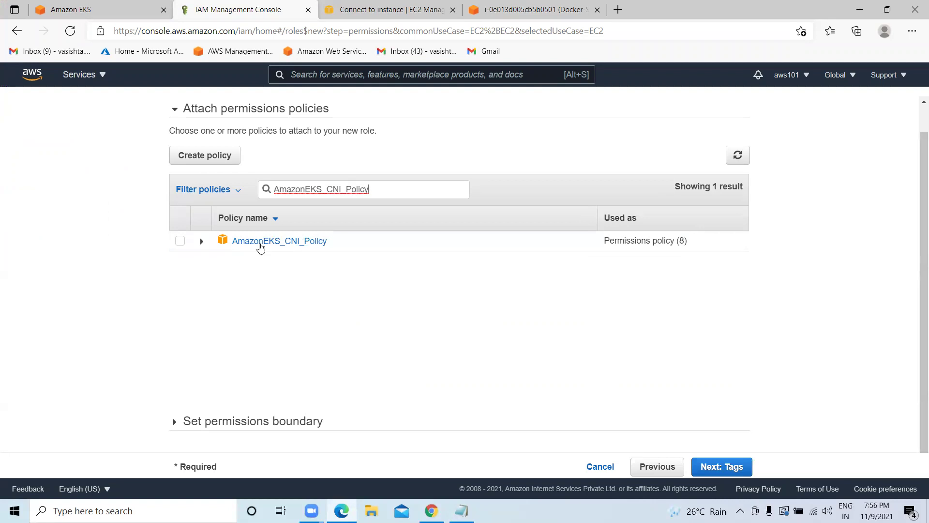
click(180, 241)
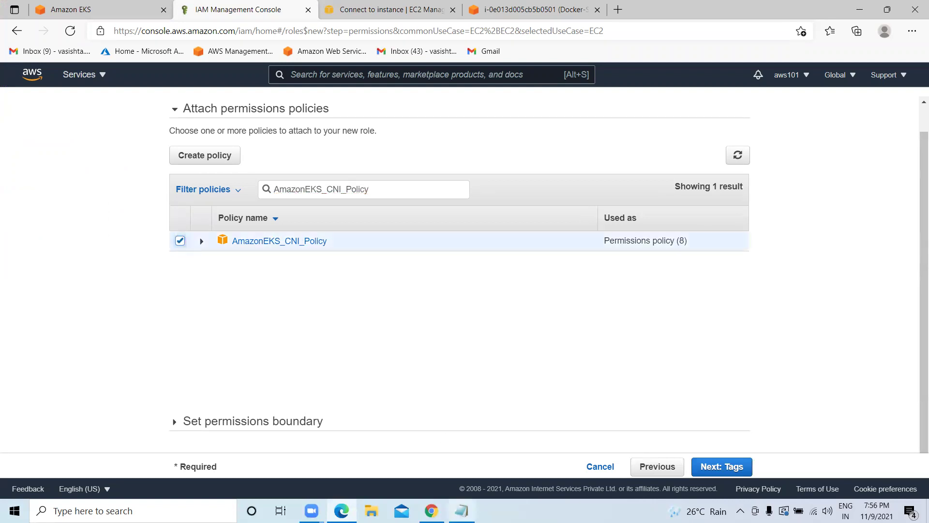
Copy AmazonEKSWorkerNodePolicy from the notes, search for it and attach it to the role.
click(461, 511)
drag(138, 208, 5, 215)
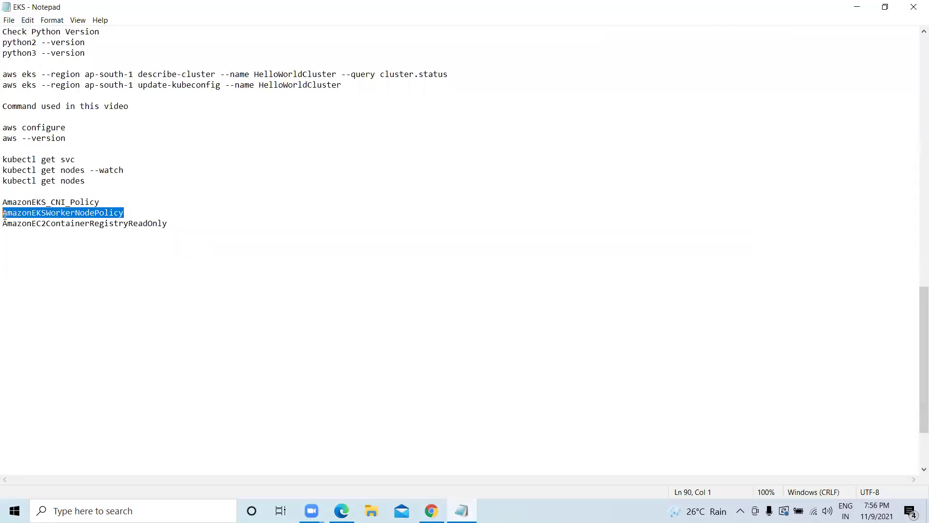
right_click(25, 211)
click(52, 243)
click(341, 510)
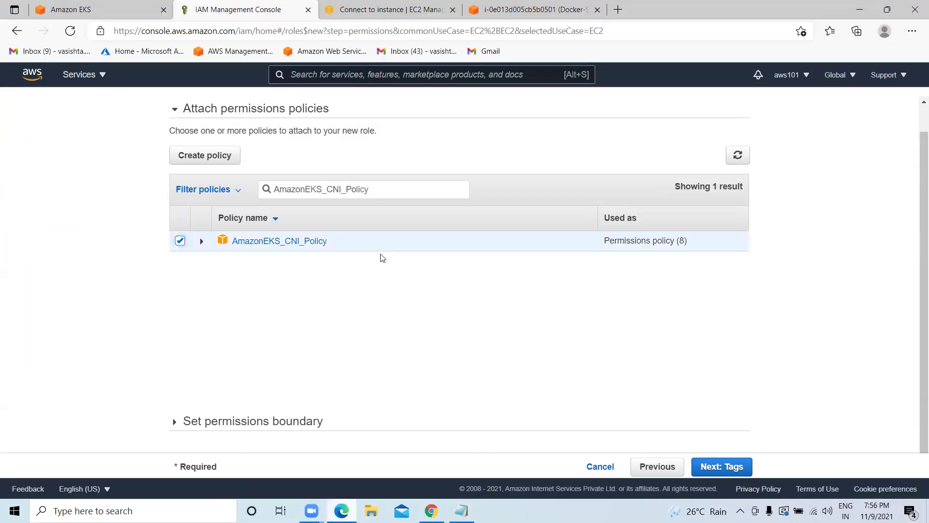
drag(375, 185, 251, 194)
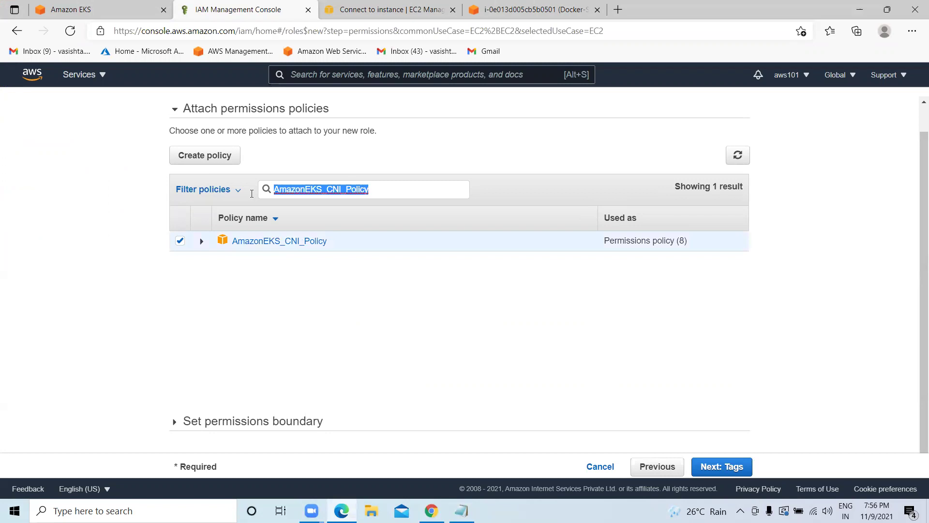
key(ctrl+v)
click(179, 243)
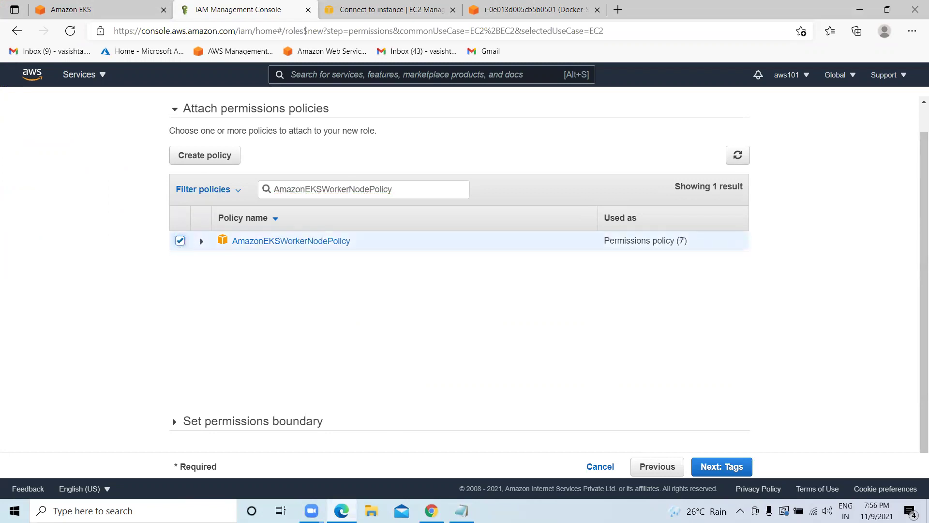
Attach AmazonEC2ContainerRegistryReadOnly from the notes the same way and continue to the tags step.
click(462, 510)
drag(201, 230, 5, 227)
right_click(26, 223)
click(50, 255)
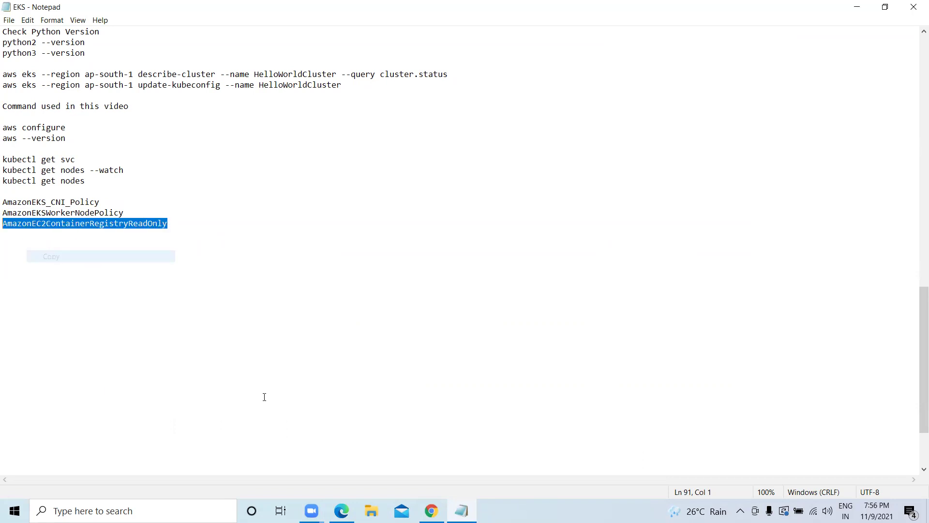
mouse_move(342, 511)
click(326, 470)
drag(390, 189, 267, 192)
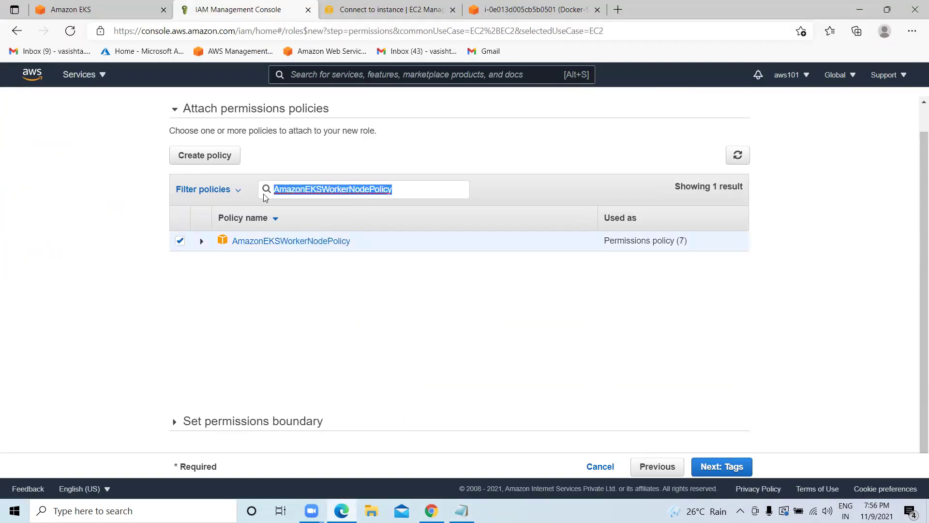
key(ctrl+v)
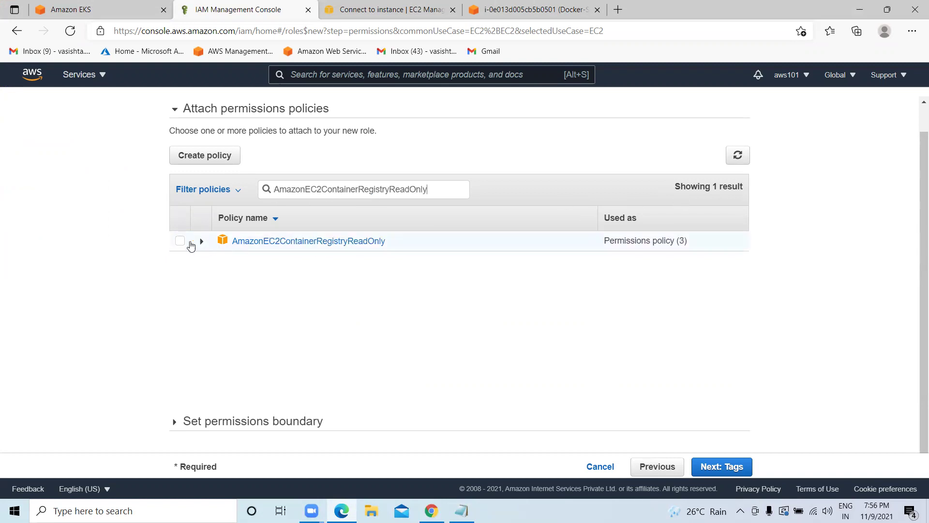
click(179, 241)
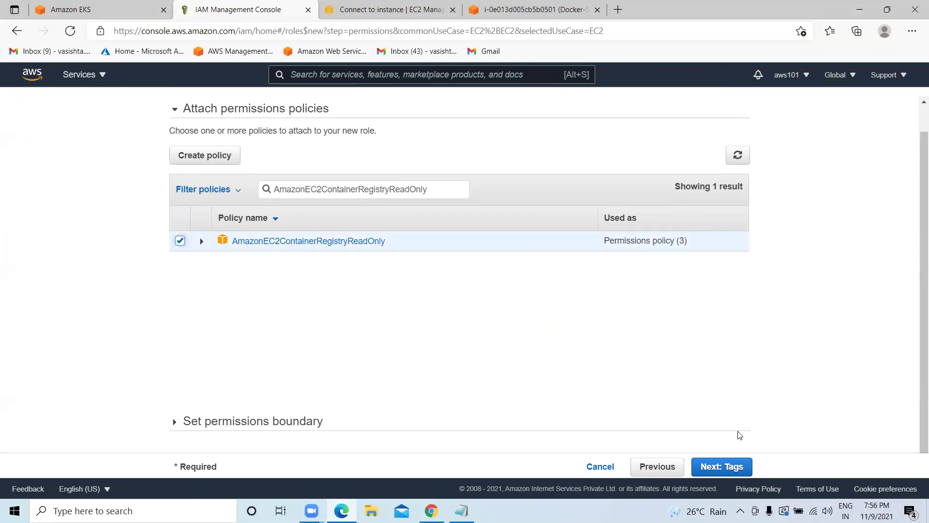
click(721, 466)
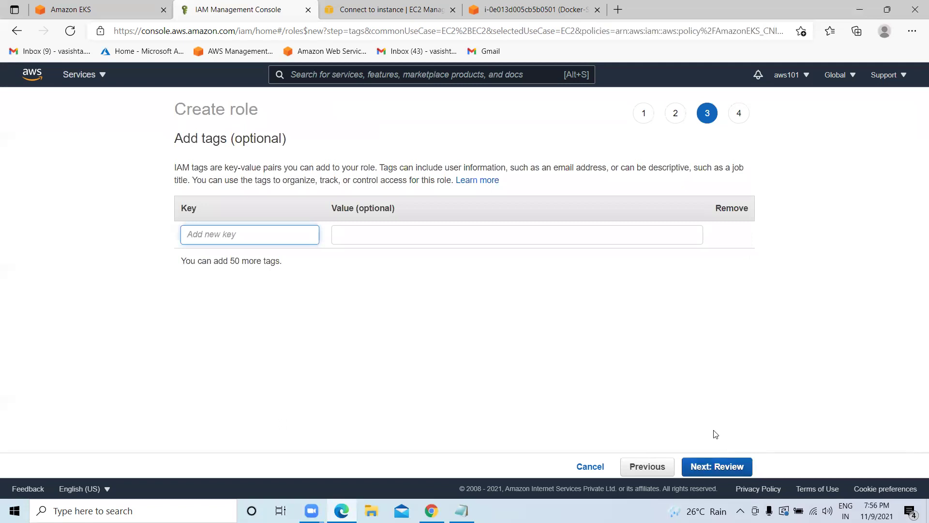
Skip tags, name the role HelloWorldClusterNodeRole888 and create it.
click(716, 465)
click(406, 176)
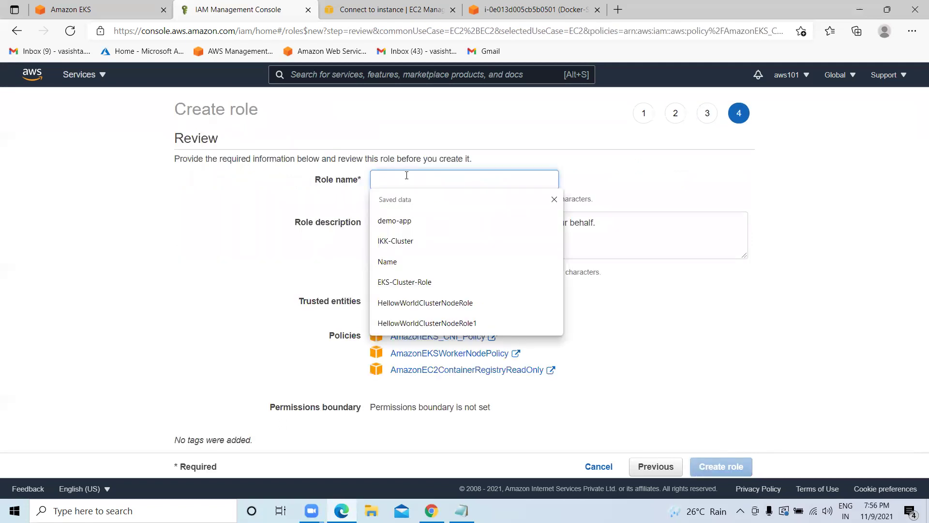
text(H)
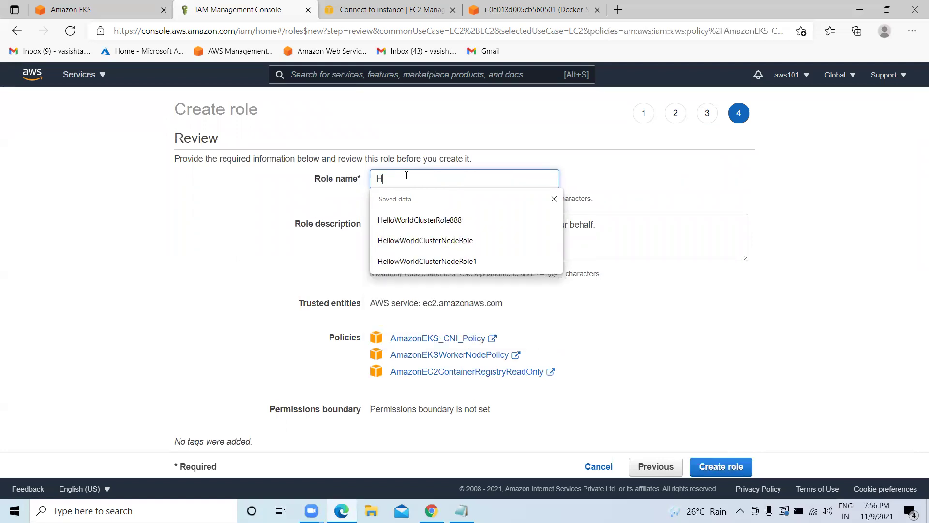
text(ElloWorl)
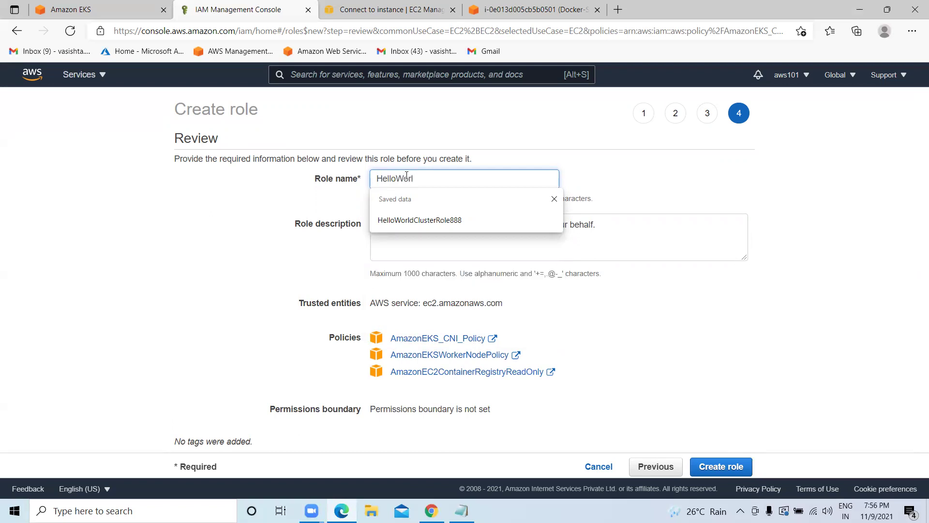
text(d)
key(BackSpace)
key(BackSpace)
text(rldClusterN)
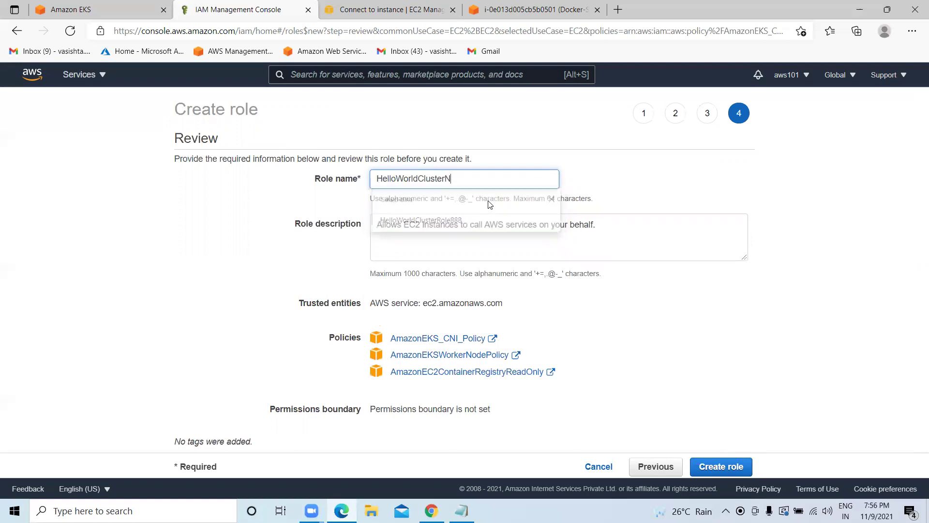
text(odeRole)
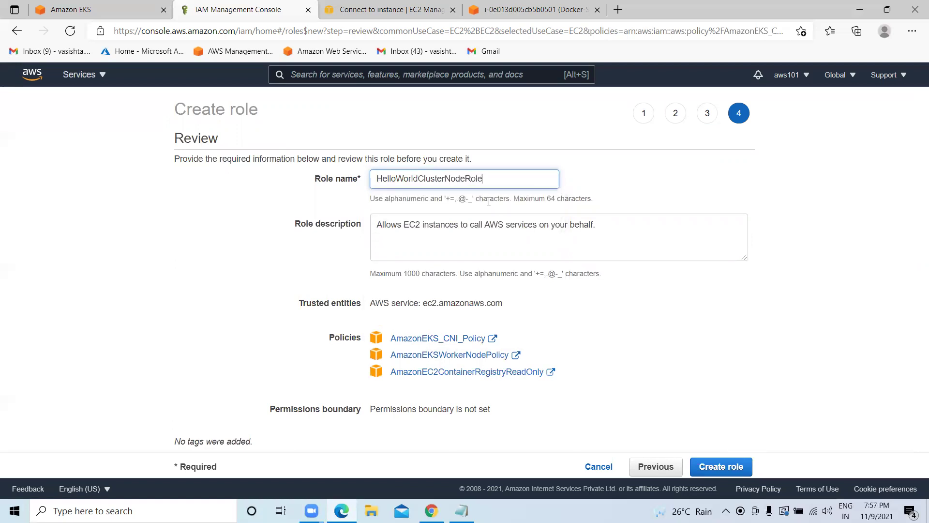
text(888)
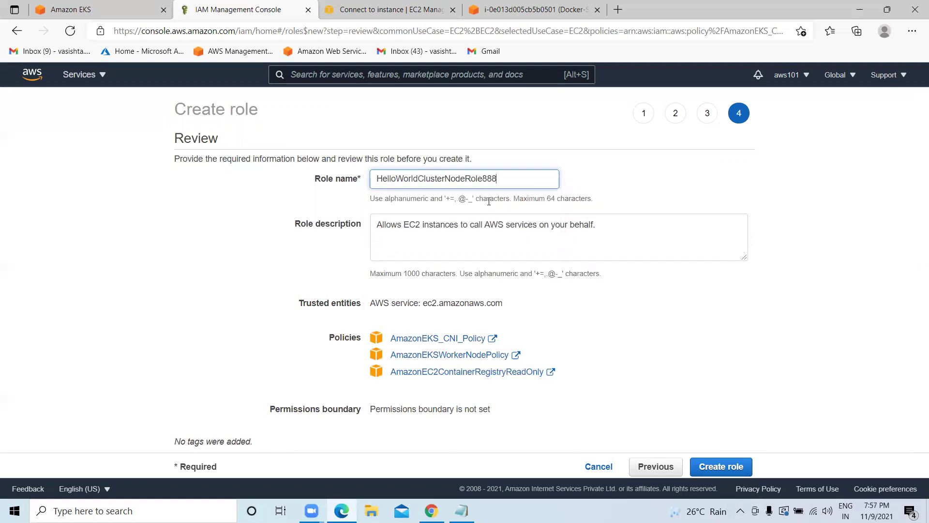
click(720, 465)
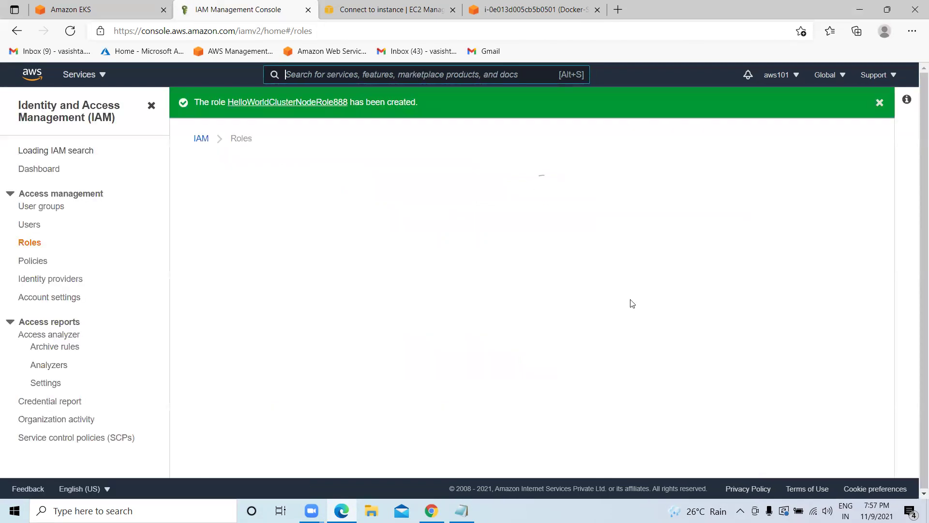
Back on the EKS tab, refresh the roles, choose HelloWorldClusterNodeRole888 and continue.
click(92, 10)
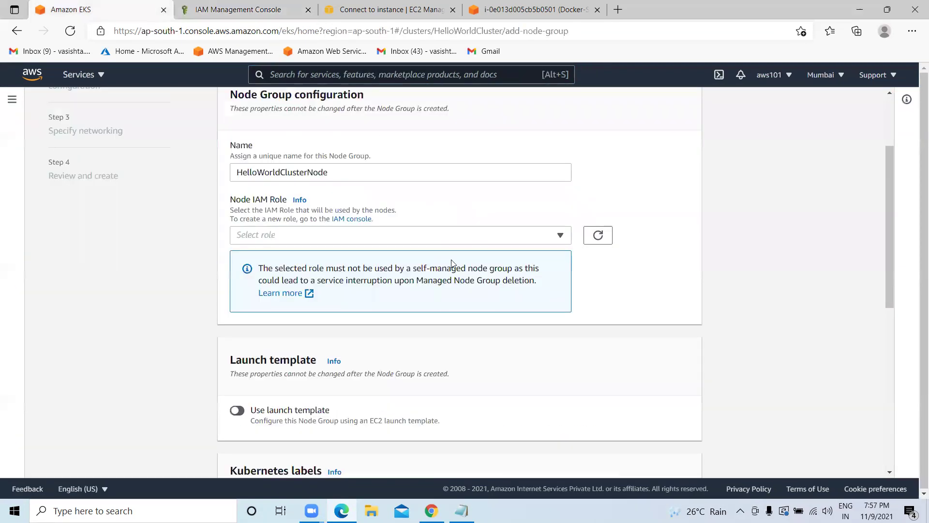
click(598, 236)
click(561, 237)
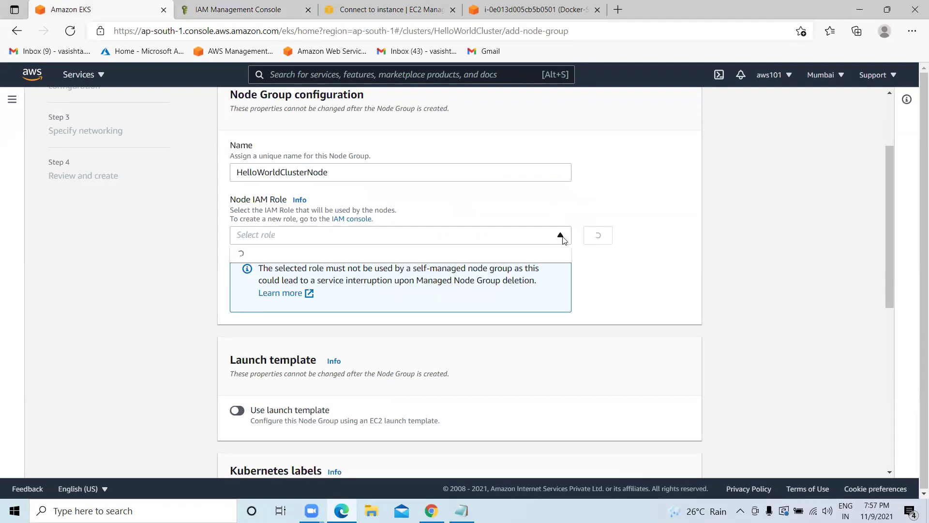
scroll(325, 328, down, 2)
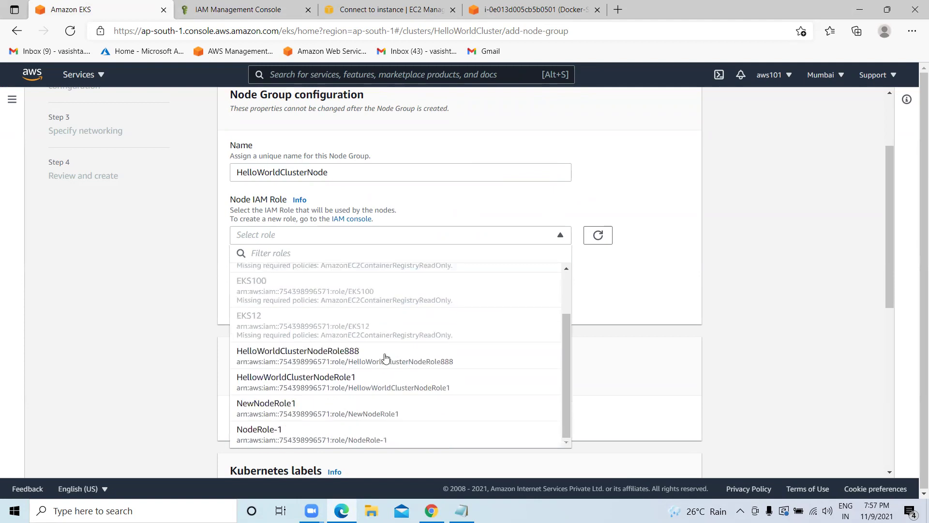
click(333, 358)
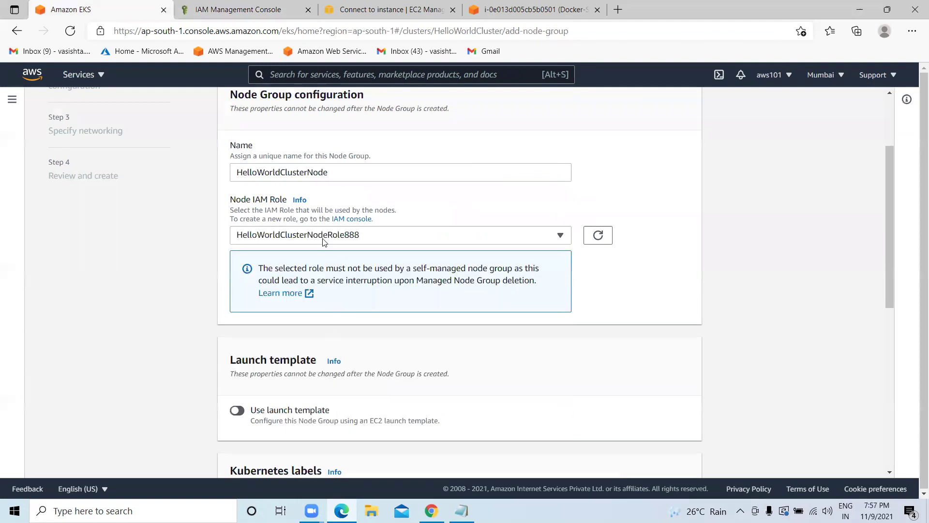
scroll(319, 242, down, 1)
scroll(323, 243, down, 6)
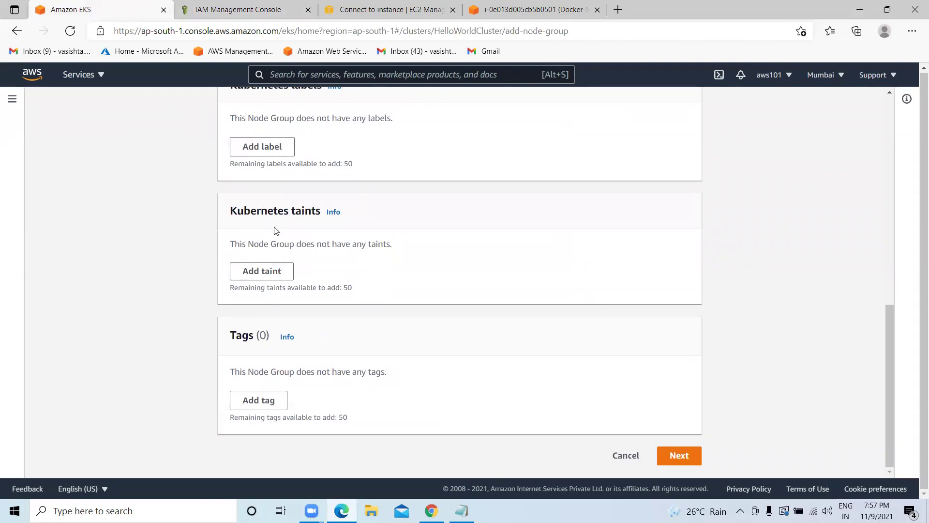
click(679, 455)
Keep the AMI type as Amazon Linux 2 (AL2_x86_64) and view the On-Demand and Spot capacity options.
scroll(586, 335, down, 1)
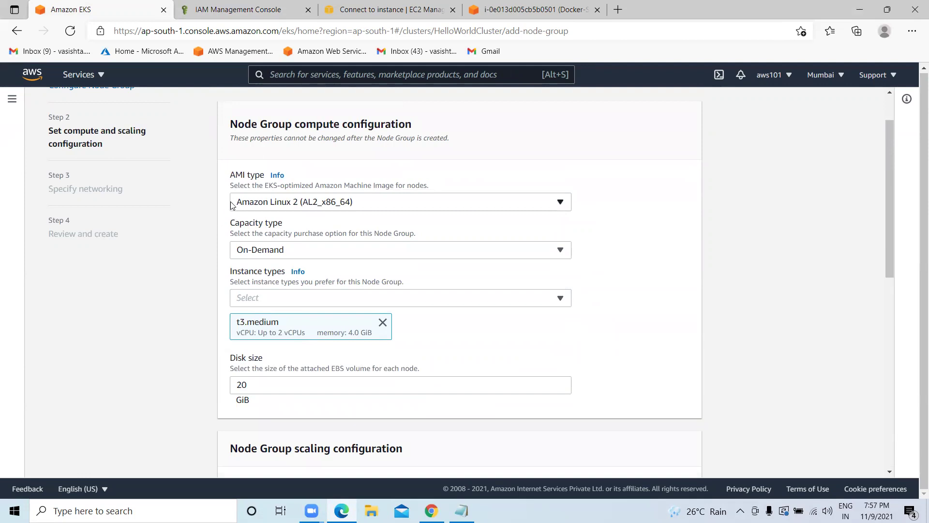
click(381, 207)
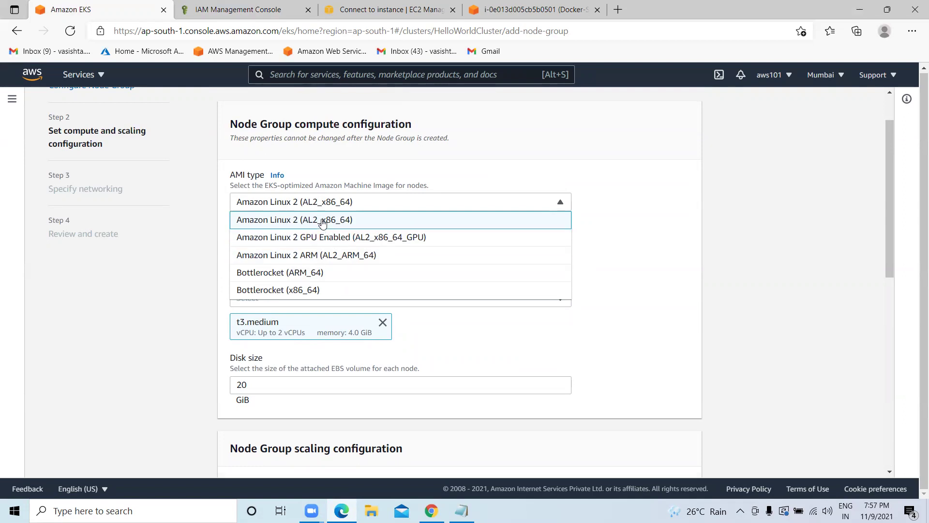
click(324, 223)
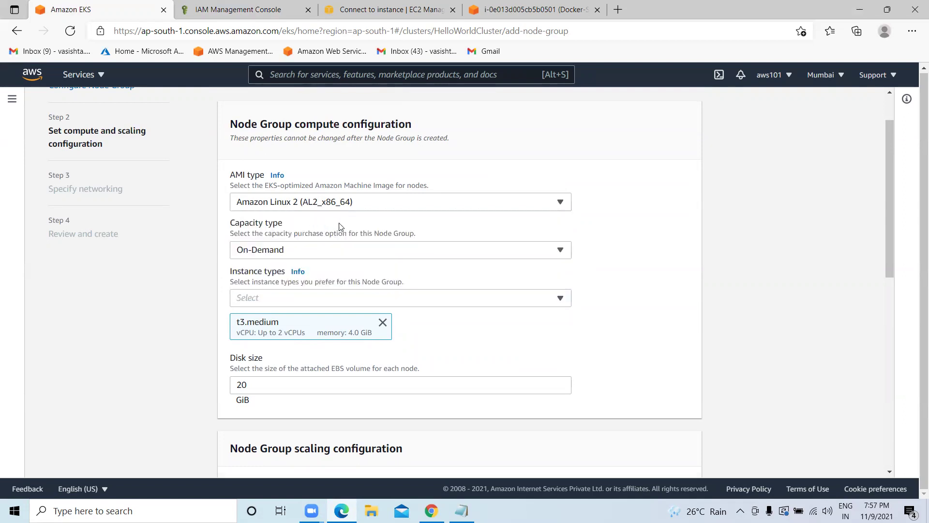
click(327, 252)
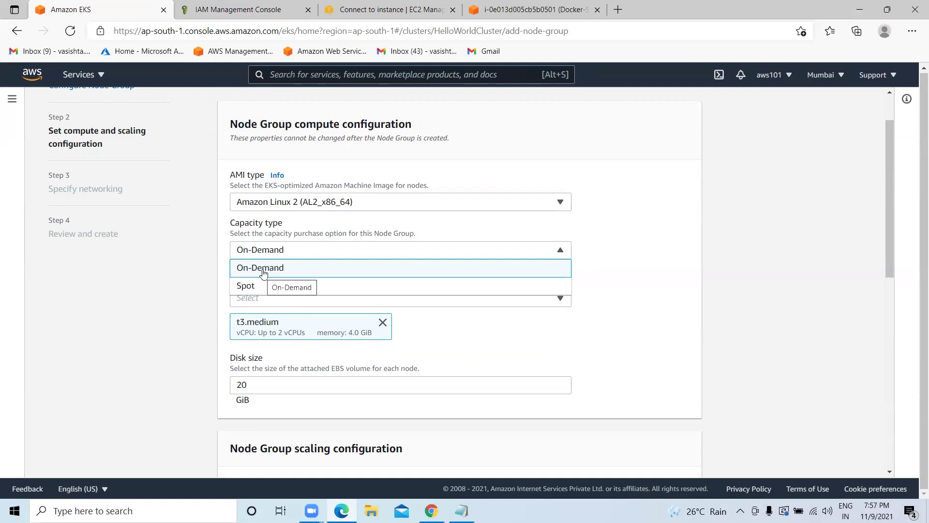
Set capacity type to On-Demand and confirm t3.medium is the only instance type selected.
click(265, 270)
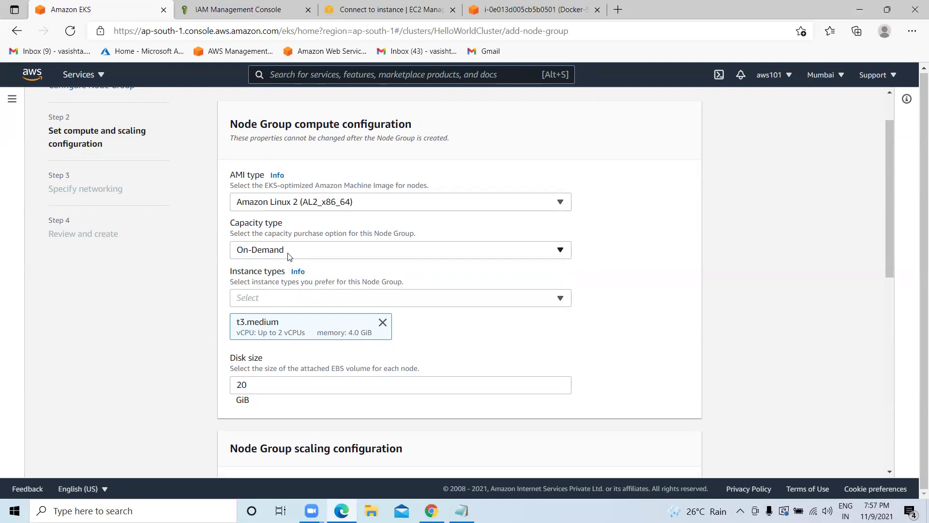
click(270, 297)
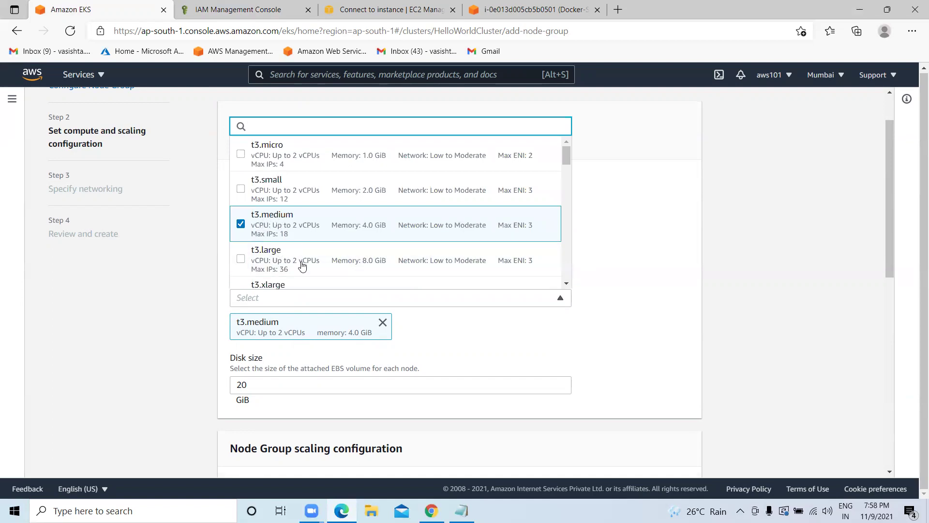
scroll(302, 264, down, 3)
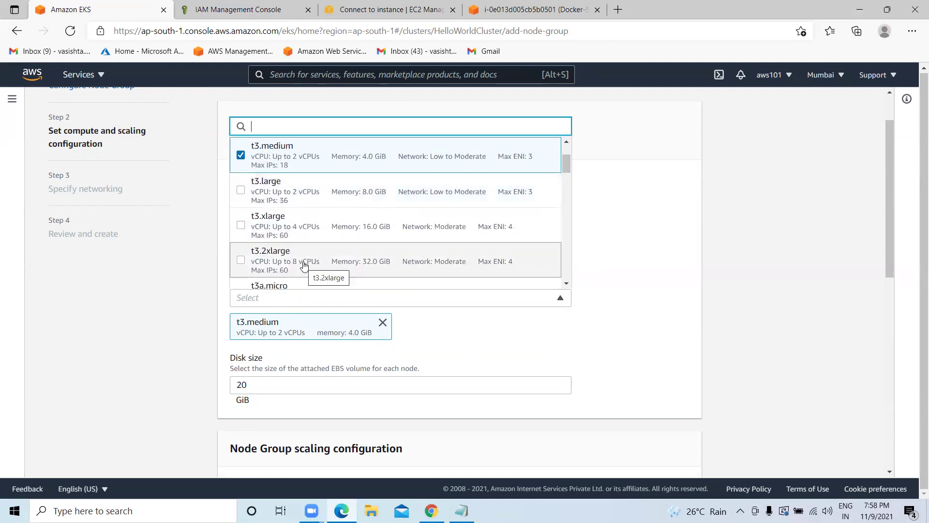
scroll(296, 210, down, 2)
scroll(287, 215, down, 2)
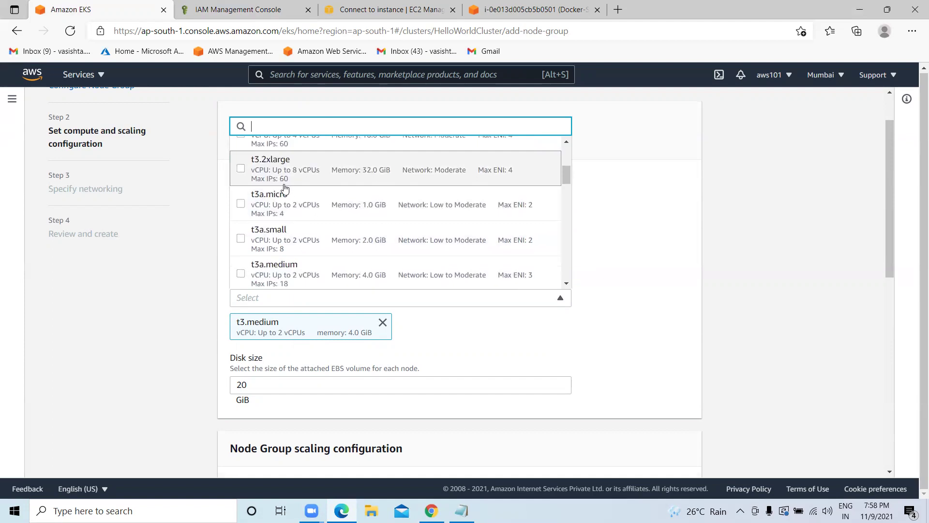
scroll(271, 215, down, 1)
scroll(271, 212, down, 3)
scroll(295, 219, up, 2)
scroll(295, 219, up, 2)
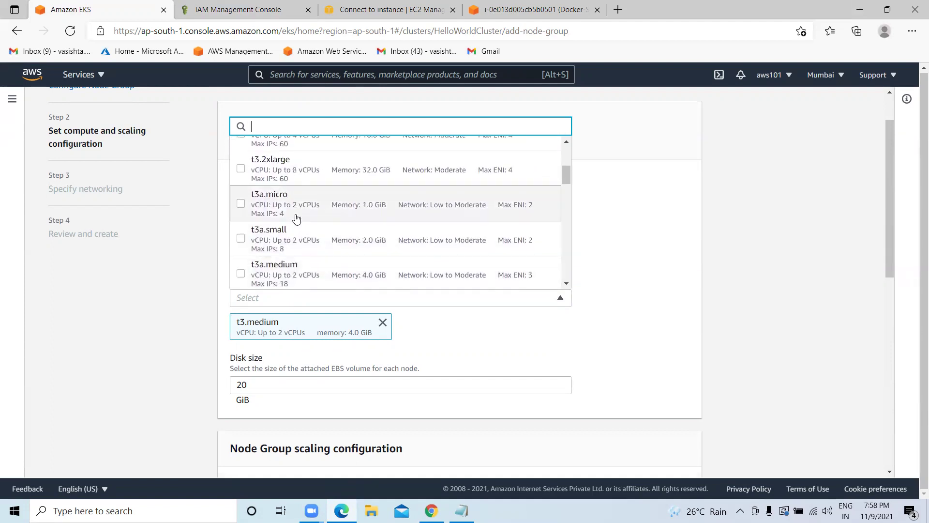
click(514, 348)
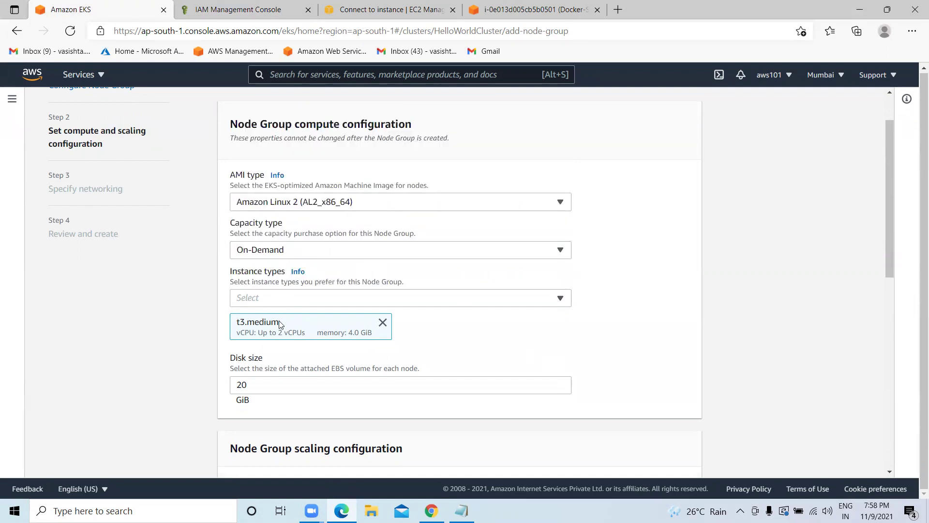
Change the node group's minimum size from 2 to 4.
scroll(275, 320, down, 2)
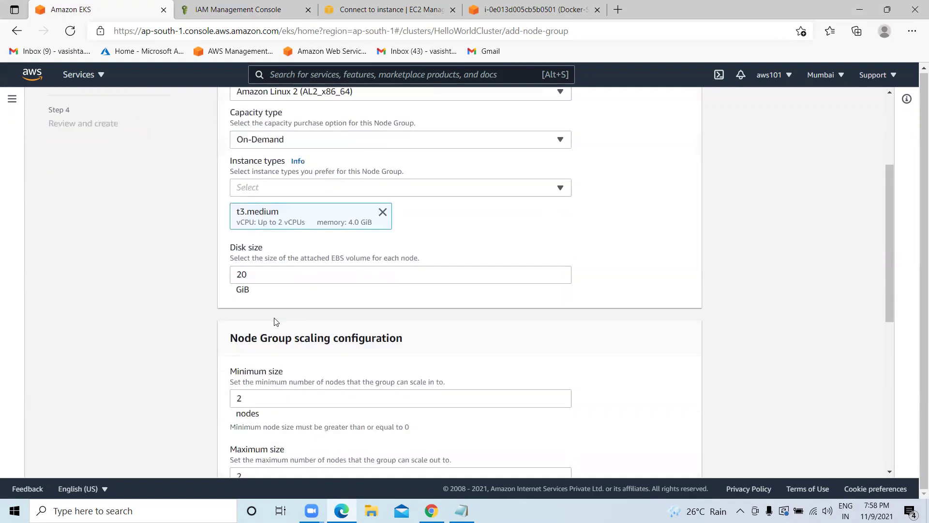
click(262, 271)
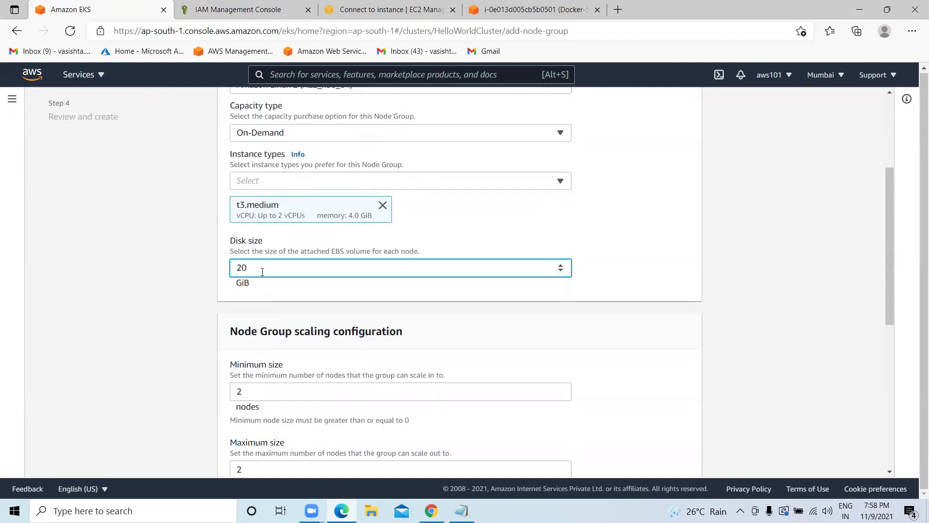
scroll(262, 271, down, 3)
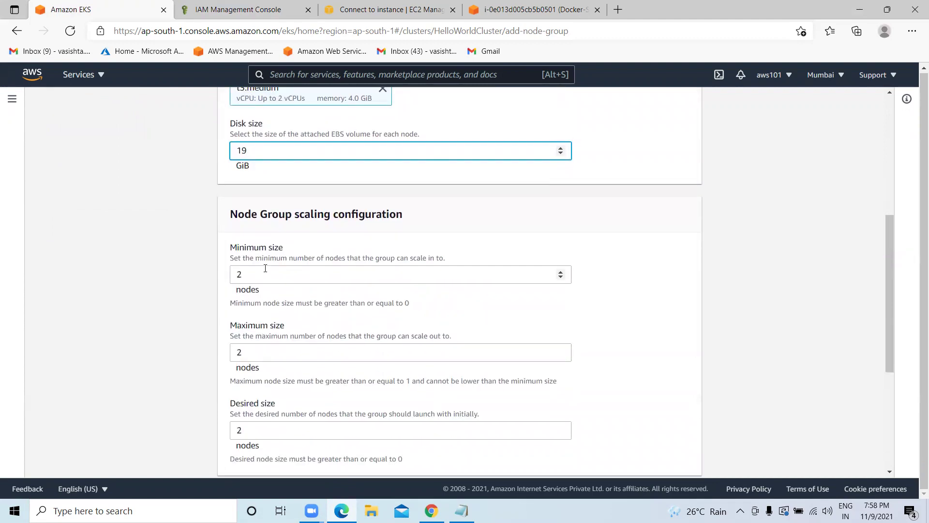
scroll(267, 268, down, 1)
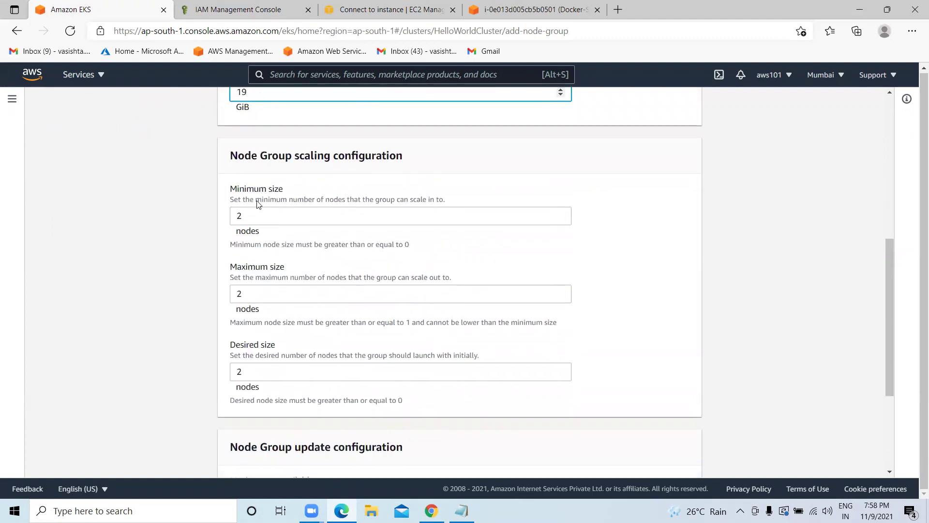
click(251, 216)
double_click(251, 216)
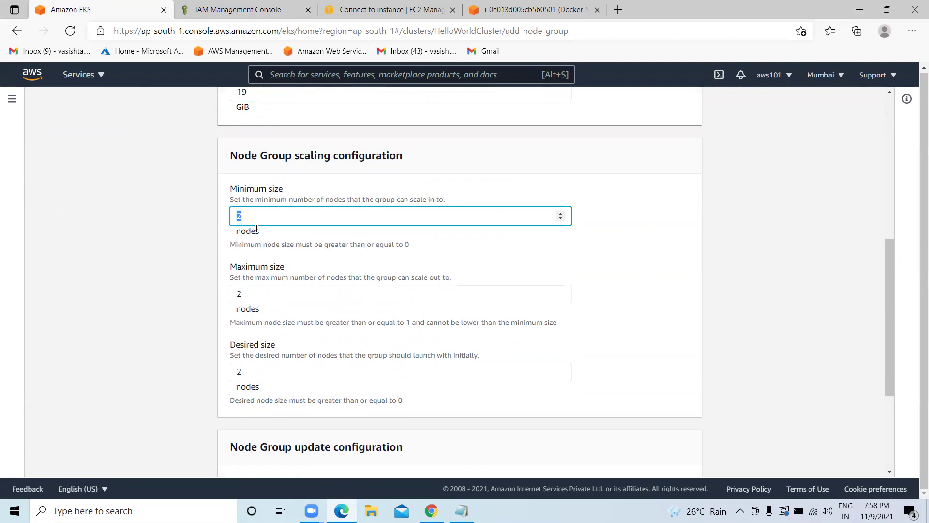
click(256, 213)
key(BackSpace)
text(4)
Change the maximum size from 3 to 4 so desired size also becomes 4.
click(264, 286)
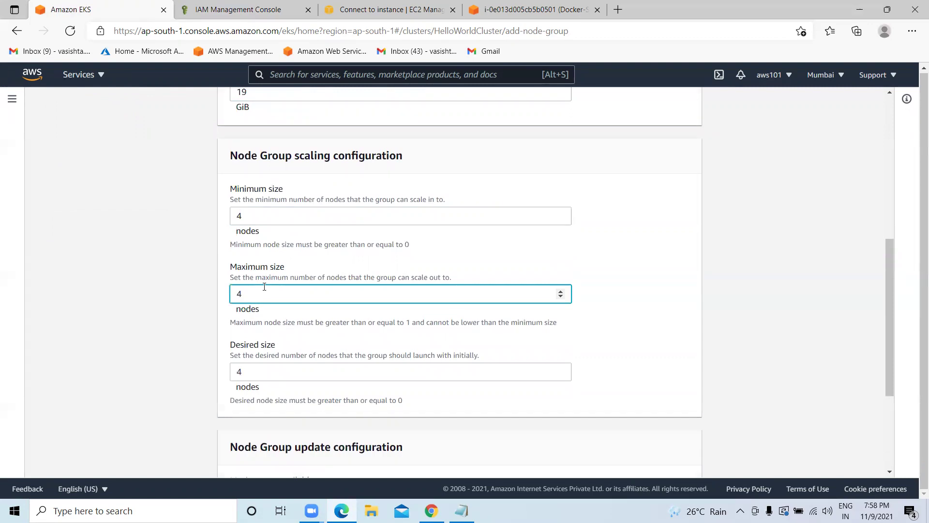
scroll(264, 286, down, 4)
scroll(256, 255, up, 1)
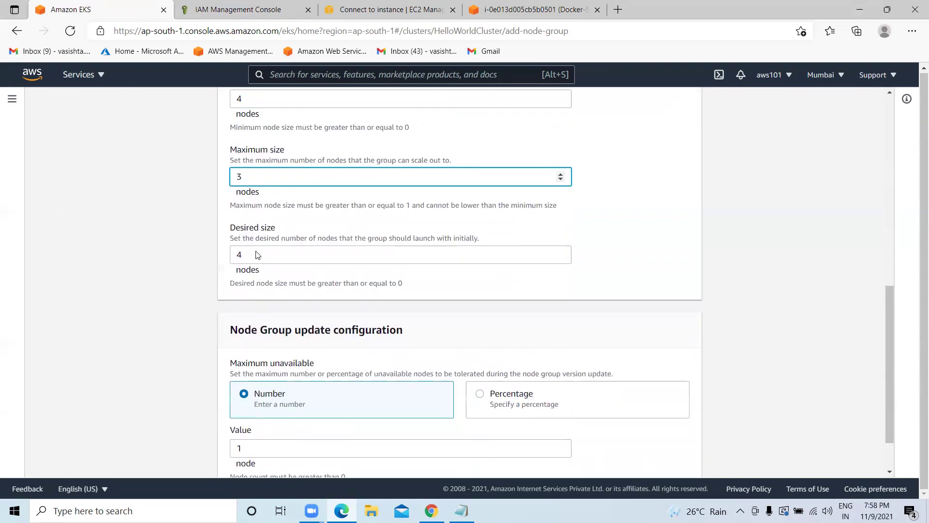
scroll(256, 254, up, 1)
key(BackSpace)
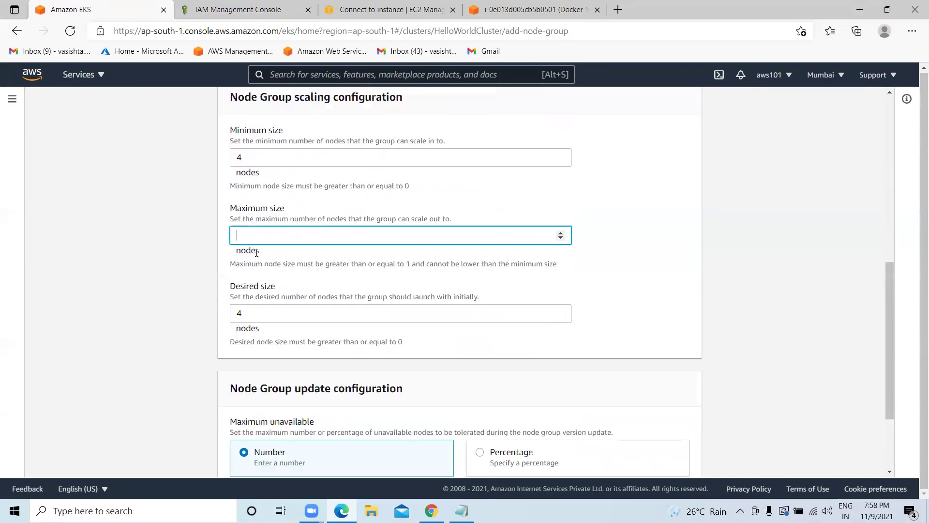
text(4)
scroll(336, 293, up, 1)
scroll(336, 293, down, 3)
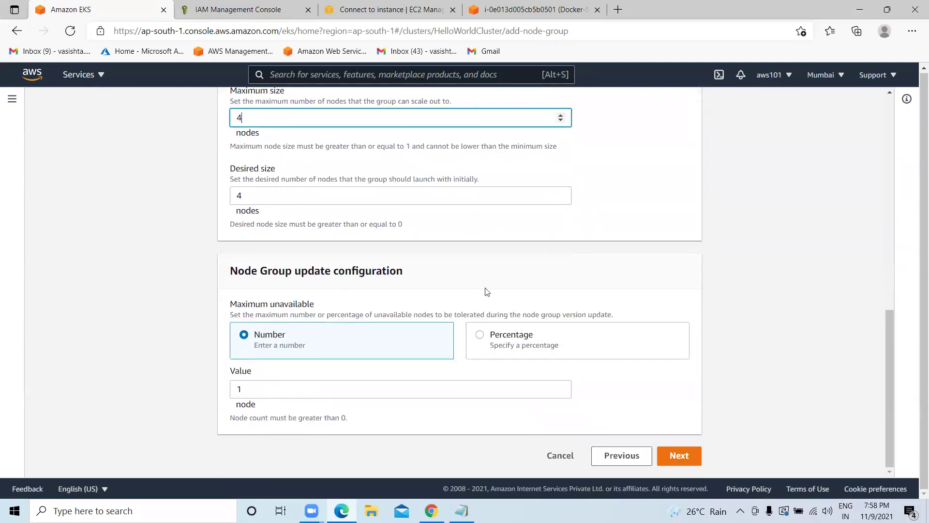
scroll(486, 292, up, 1)
scroll(471, 297, down, 1)
Accept the three-subnet networking, review the summary and create the HelloWorldClusterNode node group.
click(676, 454)
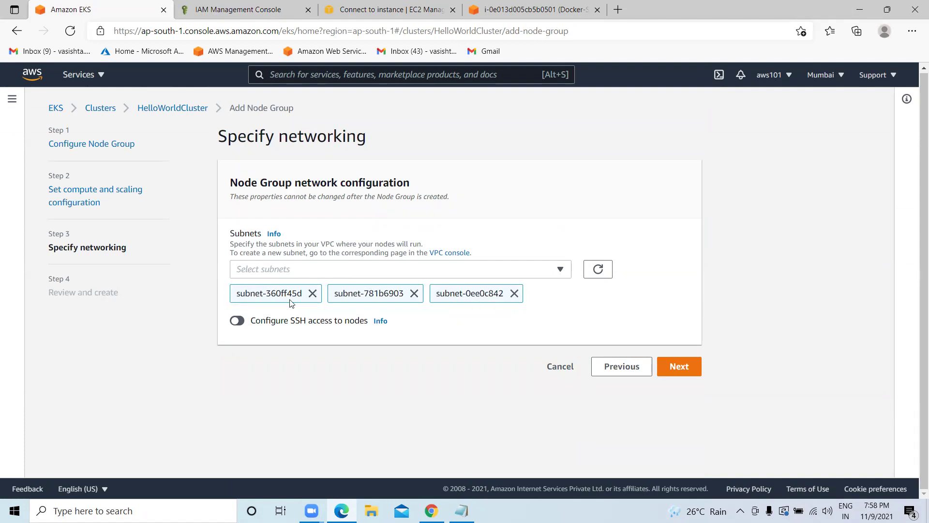
click(681, 372)
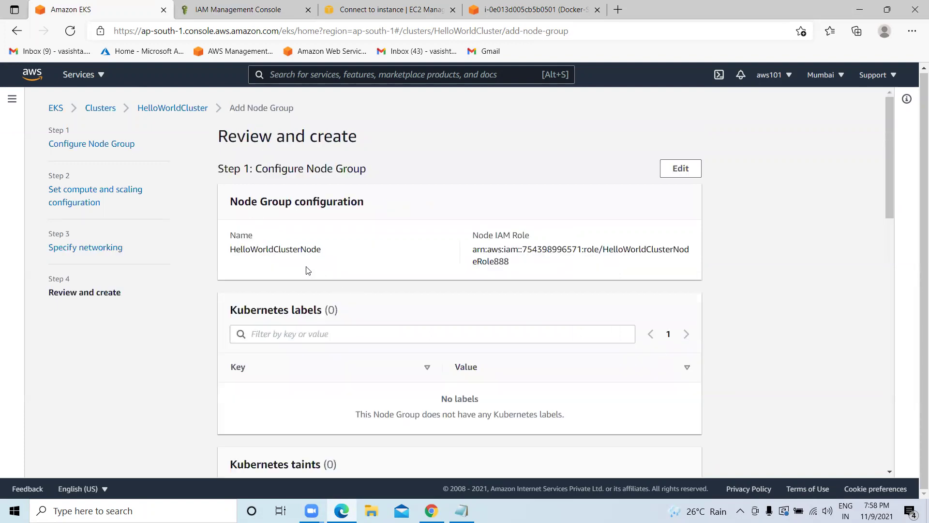
scroll(437, 296, down, 15)
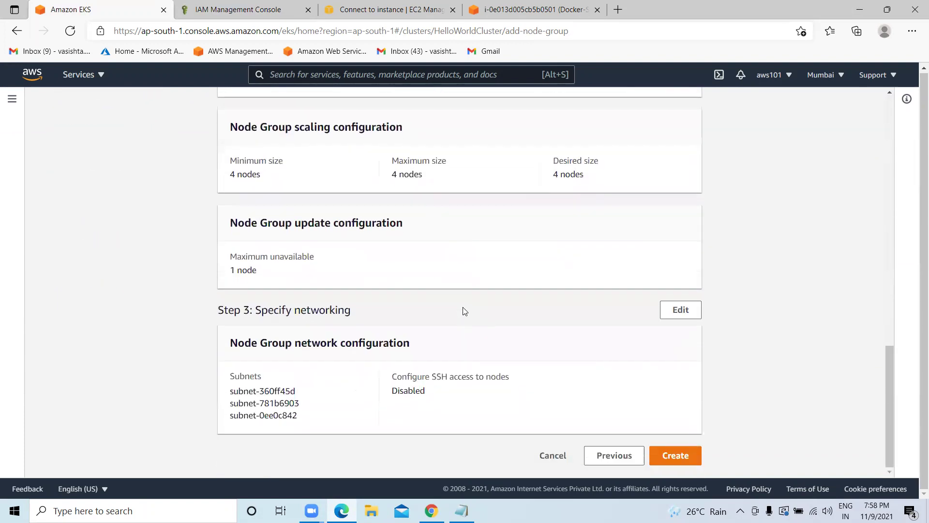
click(699, 451)
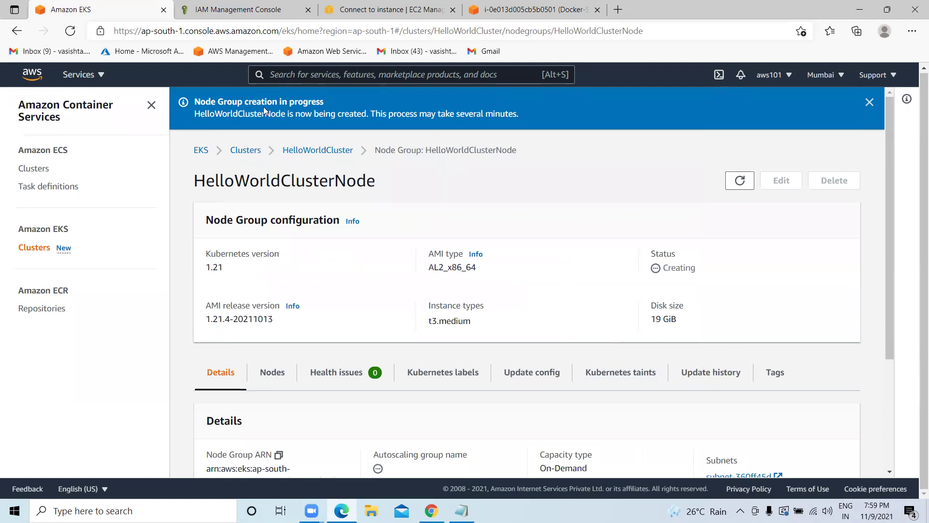
Copy the 'kubectl get nodes --watch' command from the EKS notes in Notepad.
drag(194, 103, 325, 102)
click(487, 414)
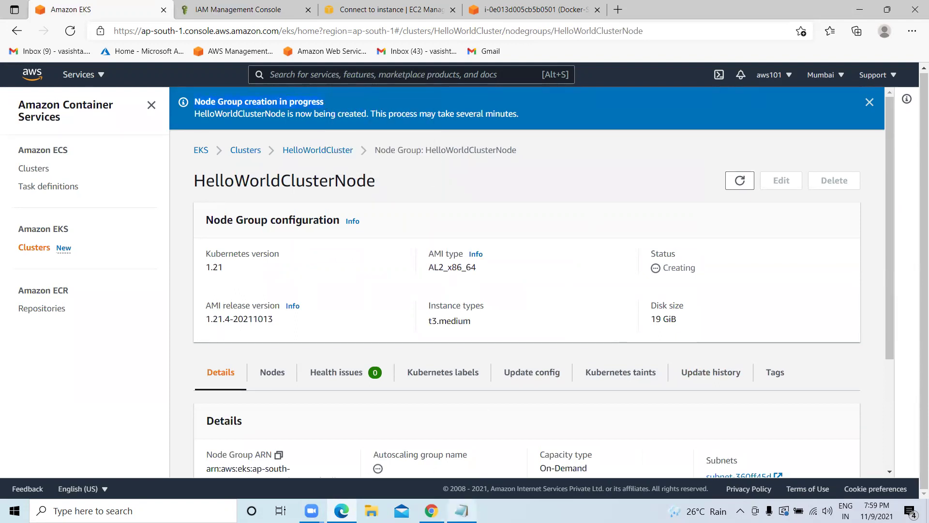
click(462, 510)
click(86, 194)
drag(125, 170, 5, 173)
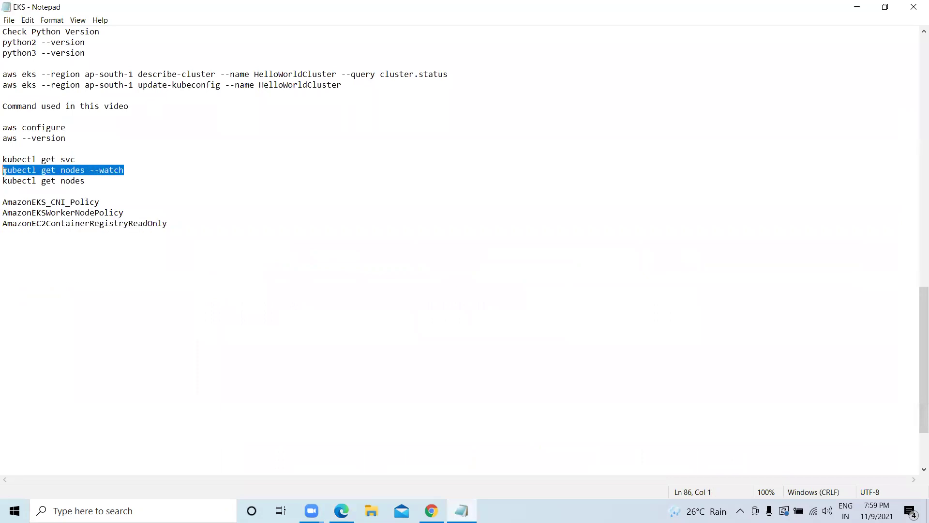
right_click(46, 172)
click(73, 208)
click(341, 510)
Run kubectl get nodes --watch in the Docker-Server terminal.
click(544, 4)
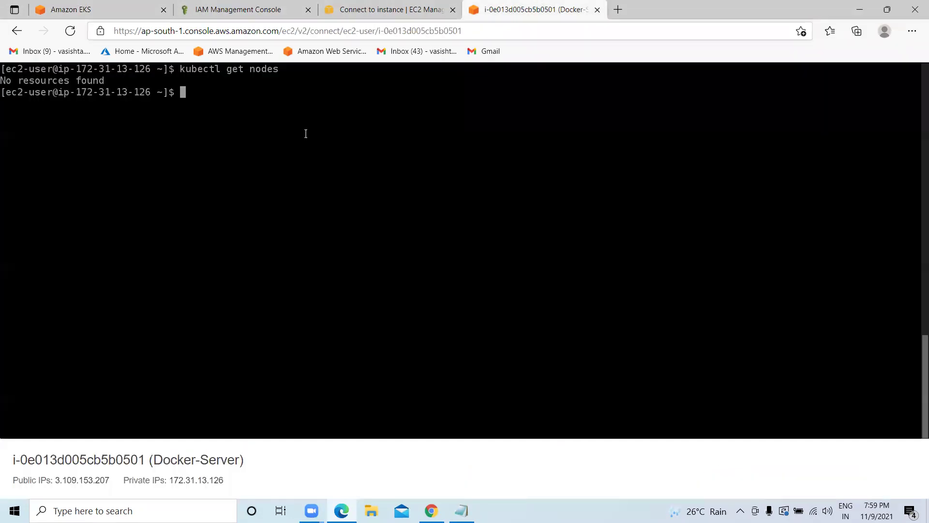
key(ctrl+v)
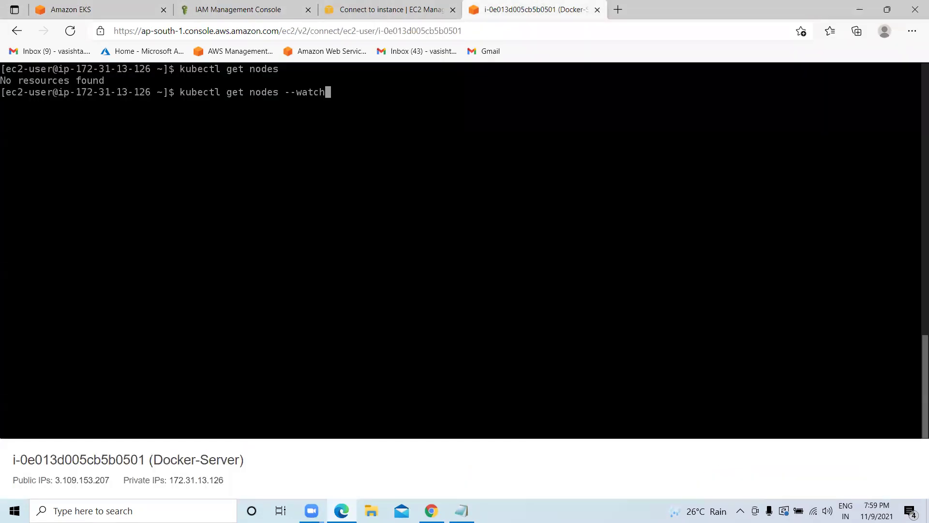
key(Return)
click(72, 10)
click(743, 181)
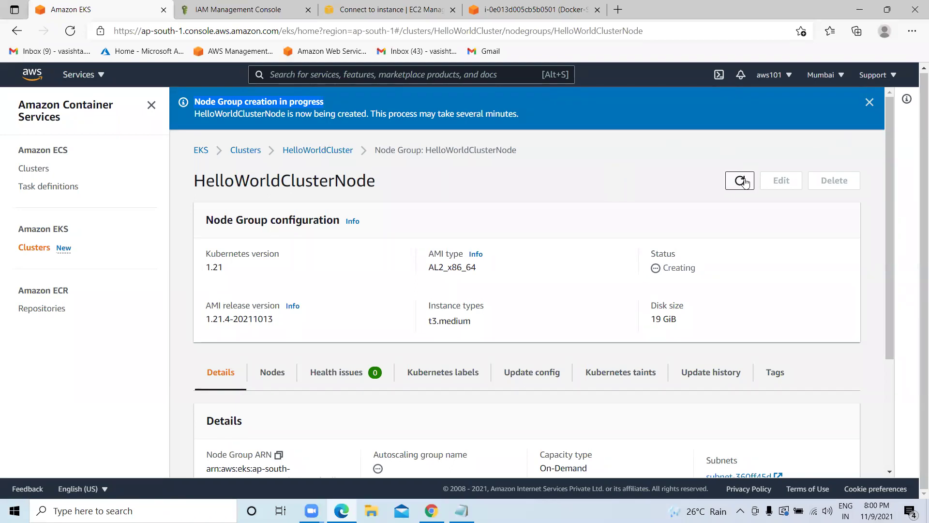
click(743, 180)
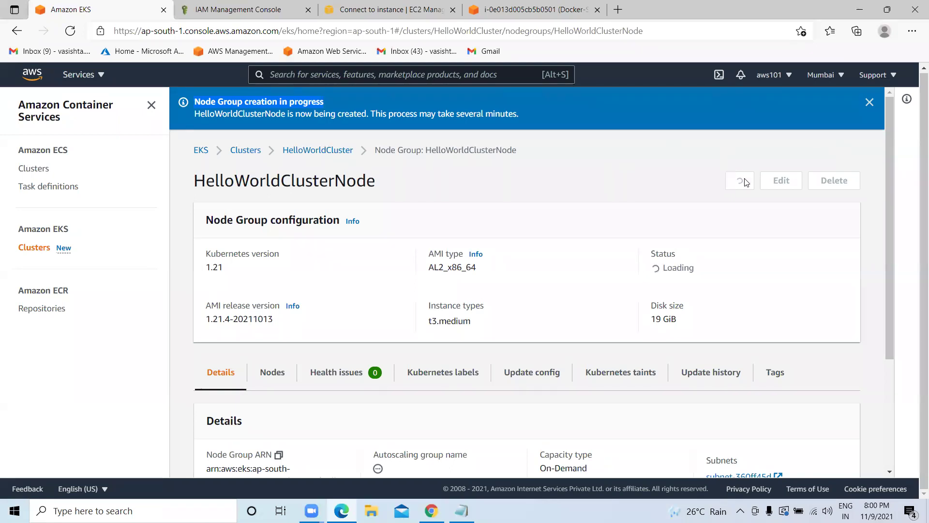
click(744, 181)
click(743, 181)
click(527, 6)
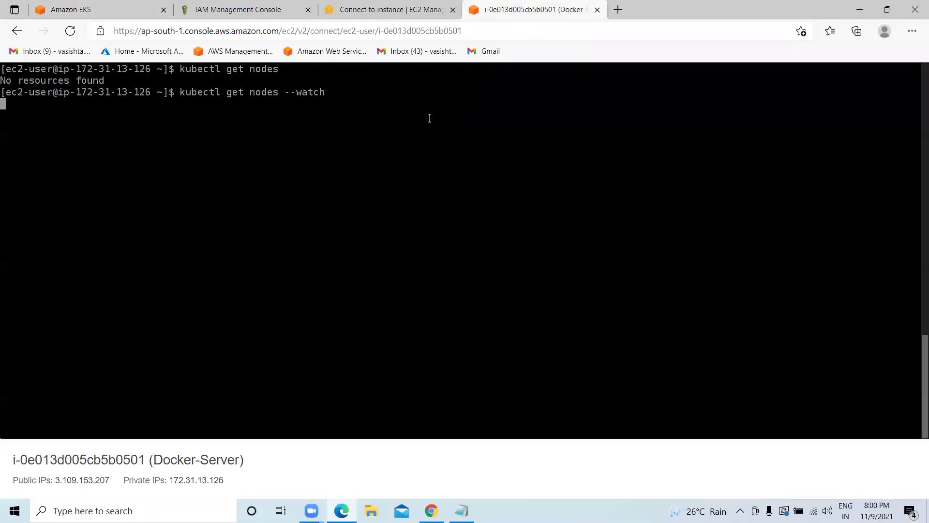
Rerun the node watch until the nodes are Ready, then stop it and clear the terminal.
key(ctrl+c)
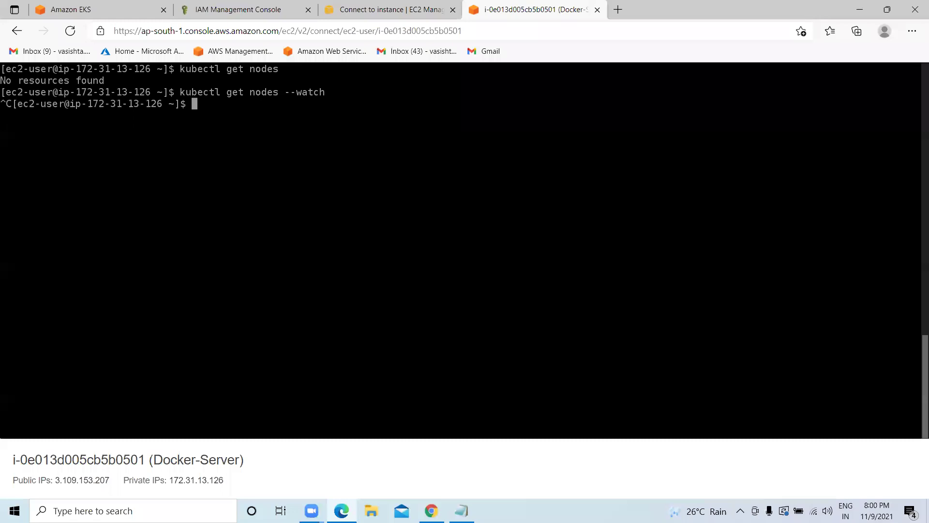
key(Up)
key(Return)
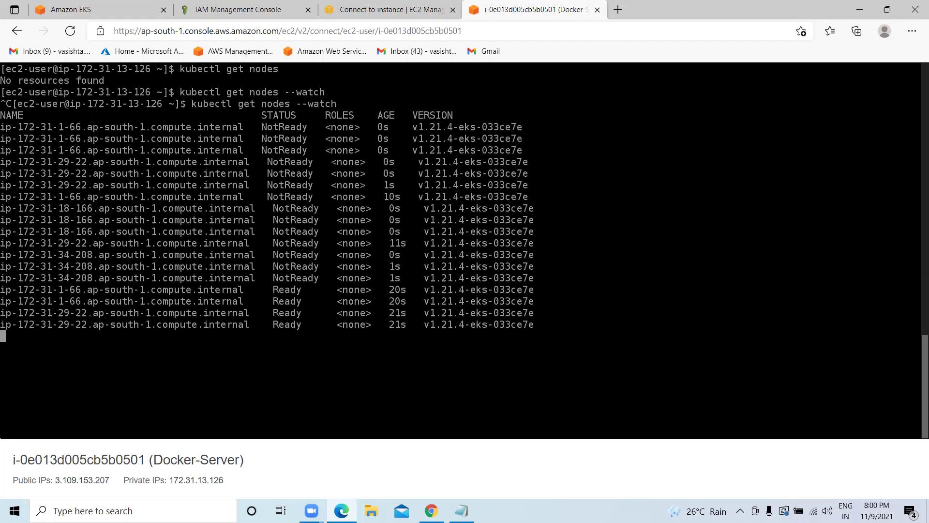
key(ctrl+c)
text(clear)
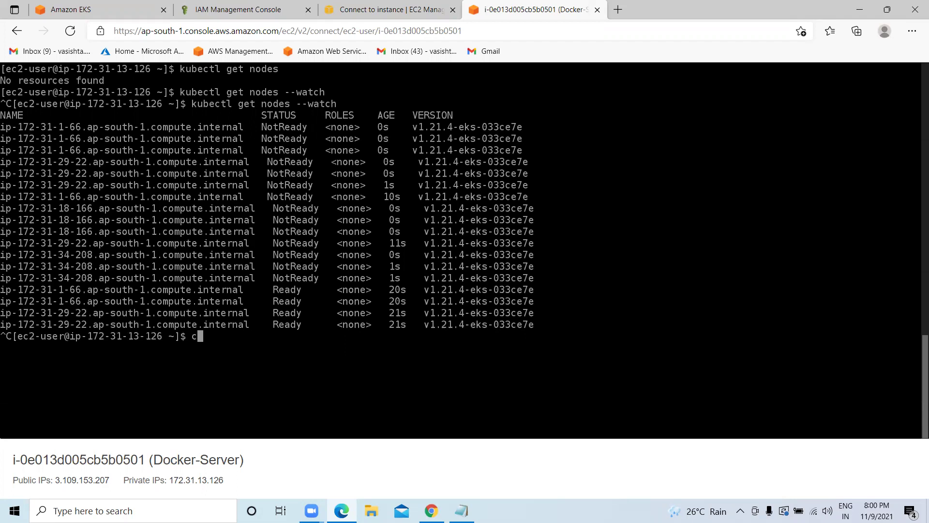
key(Return)
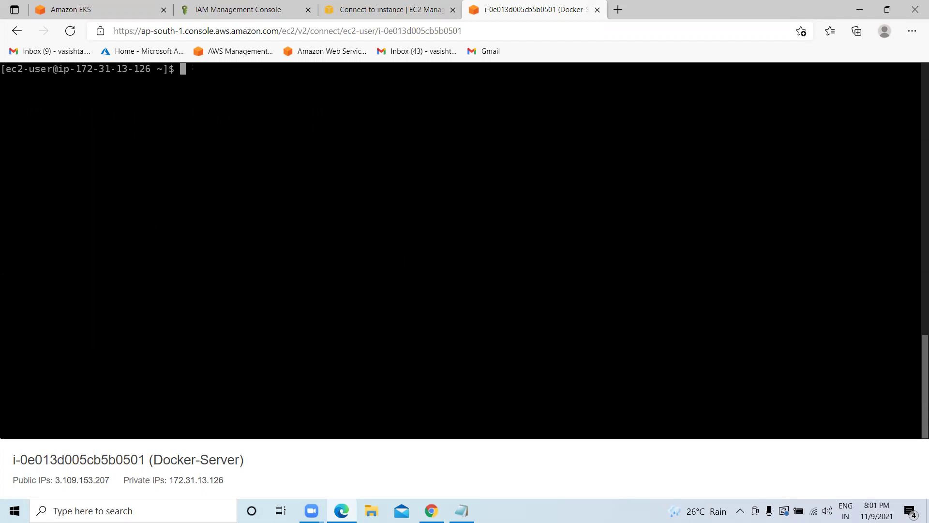
Run kubectl get nodes once, listing four Ready nodes on v1.21.4-eks-033ce7e.
key(Up)
key(Up)
key(BackSpace)
key(BackSpace)
key(BackSpace)
key(BackSpace)
key(BackSpace)
key(BackSpace)
key(BackSpace)
key(BackSpace)
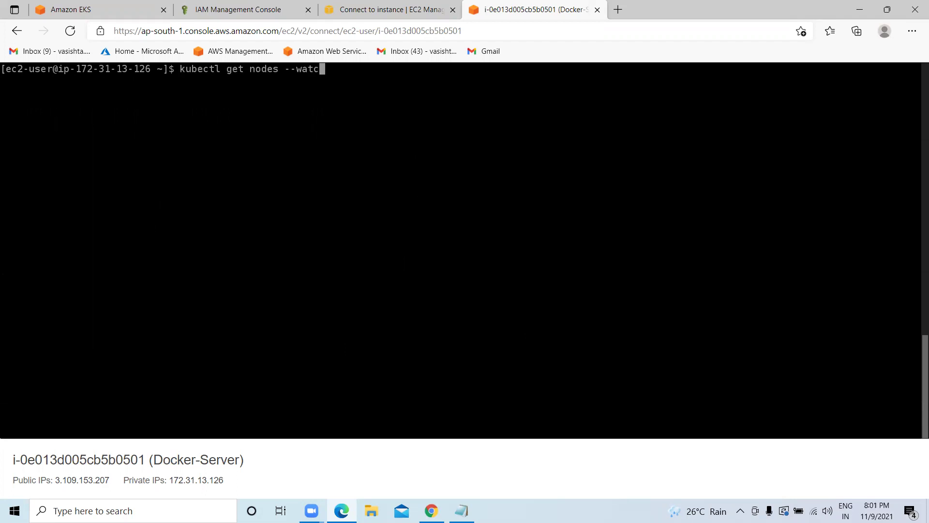
key(Return)
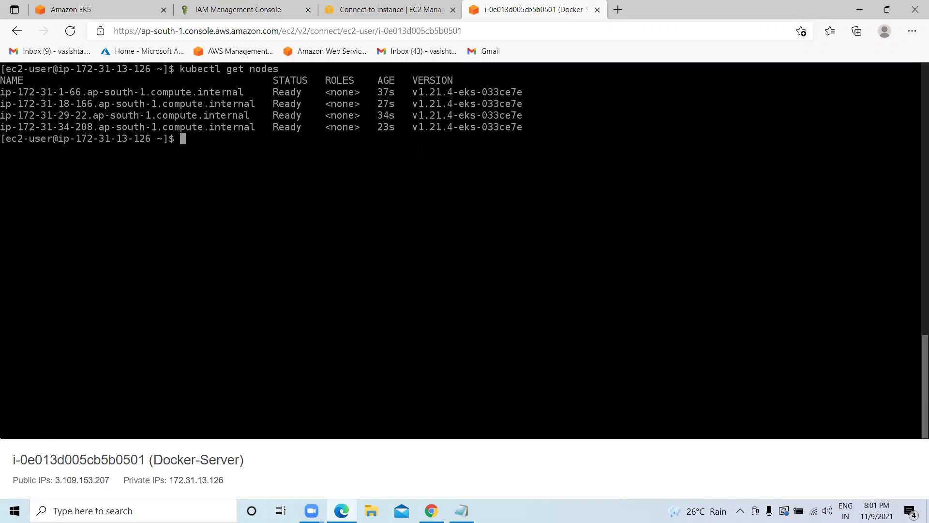
click(121, 8)
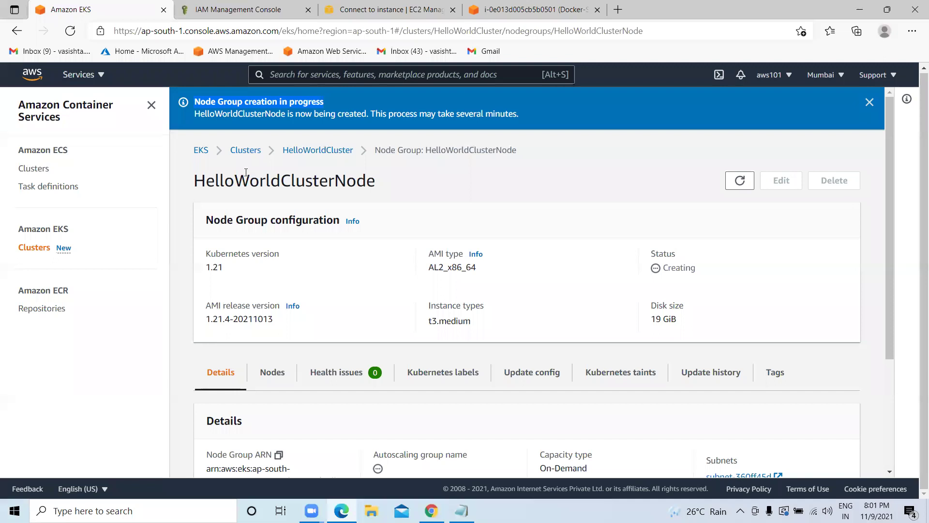
Refresh the node group status, then open HelloWorldCluster from the EKS clusters list.
click(747, 181)
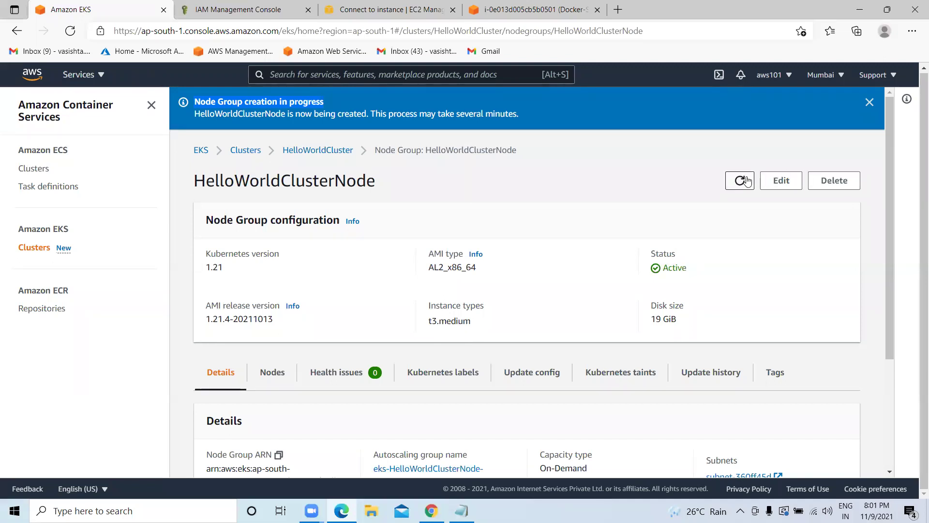
click(747, 181)
click(33, 247)
click(269, 300)
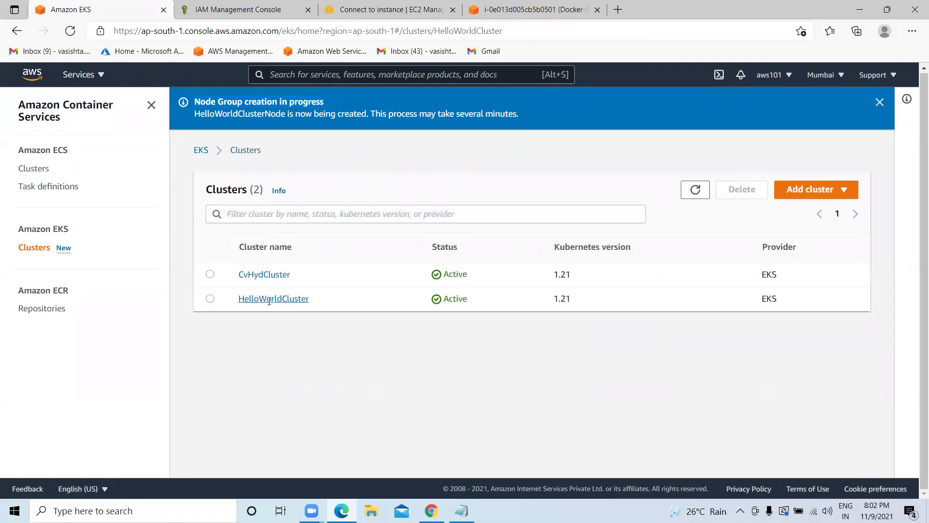
click(868, 103)
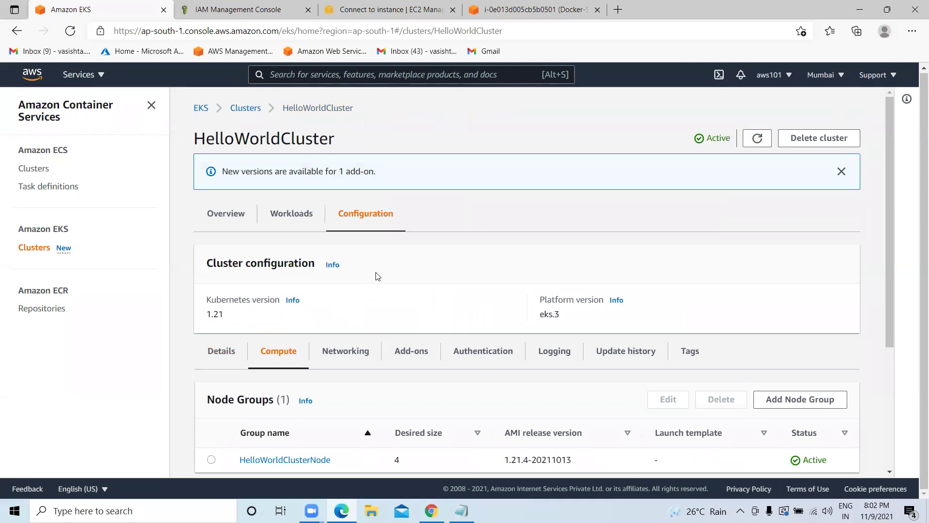
Check the Compute section's desired count of 4 and open the now-Active HelloWorldClusterNode.
scroll(379, 276, down, 3)
scroll(375, 261, up, 3)
scroll(373, 232, down, 2)
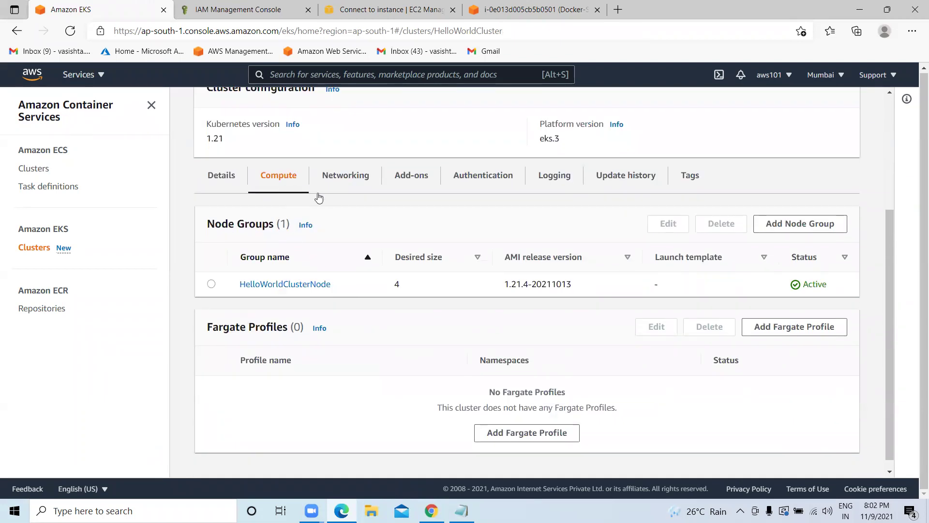
scroll(280, 231, down, 2)
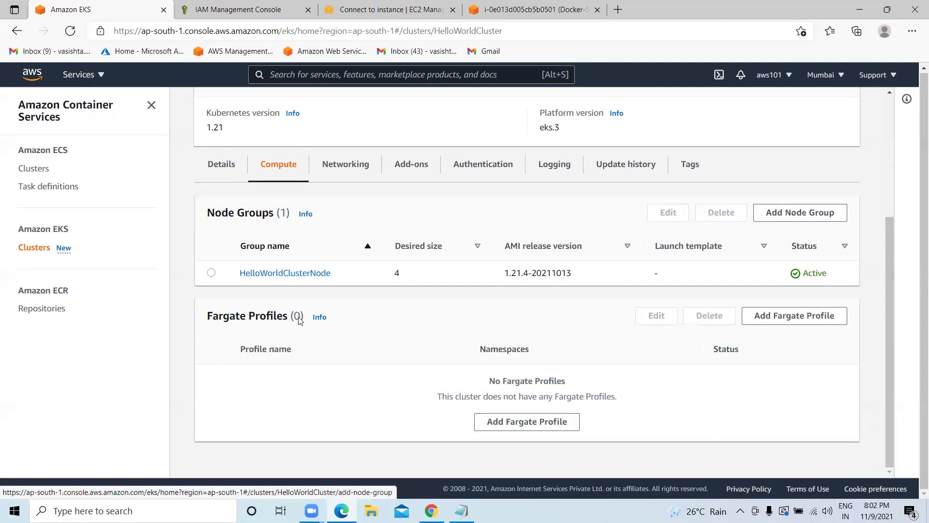
double_click(395, 275)
click(310, 273)
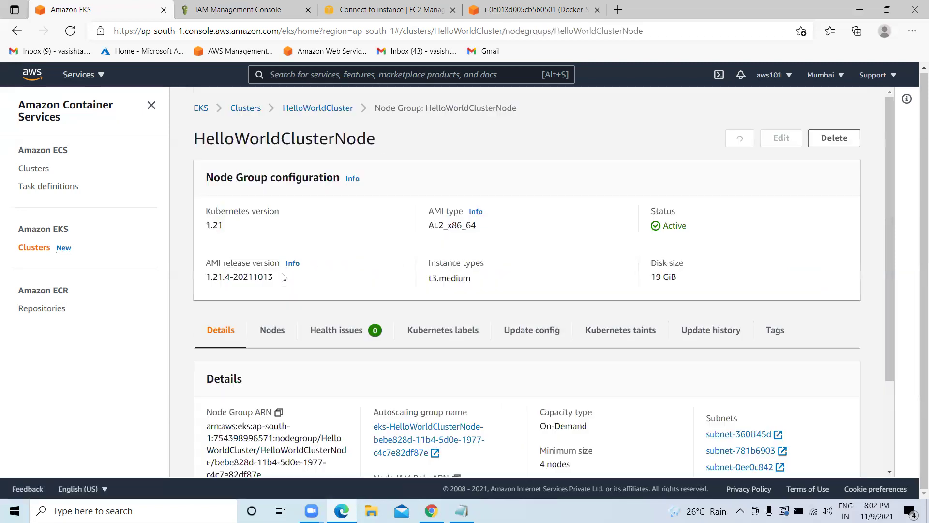
scroll(394, 291, down, 2)
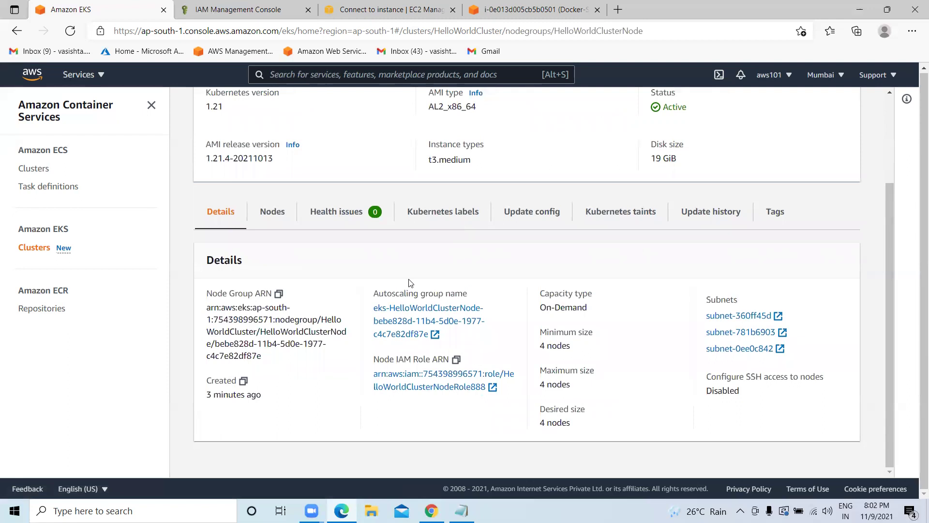
scroll(432, 260, up, 3)
scroll(434, 263, down, 2)
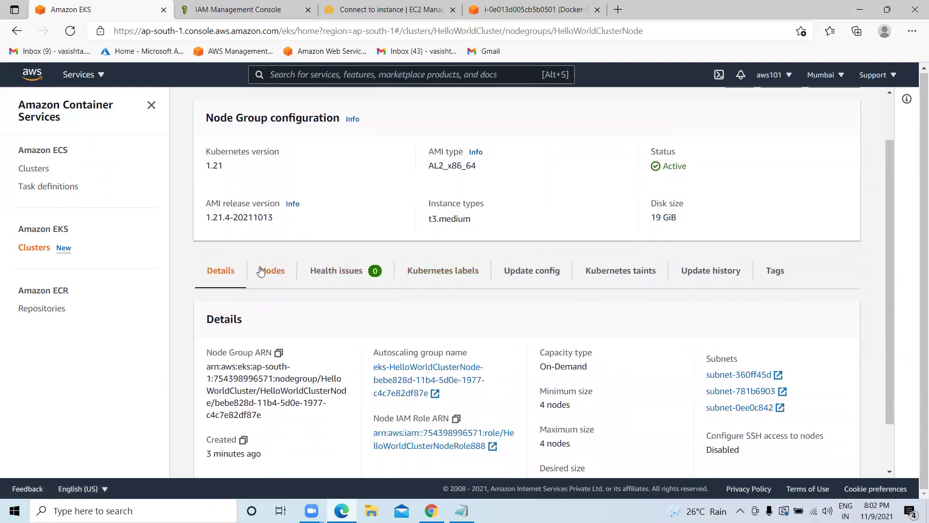
Review the Nodes tab: four t3.medium nodes, all Ready, sorted by node group.
click(266, 277)
scroll(267, 278, down, 2)
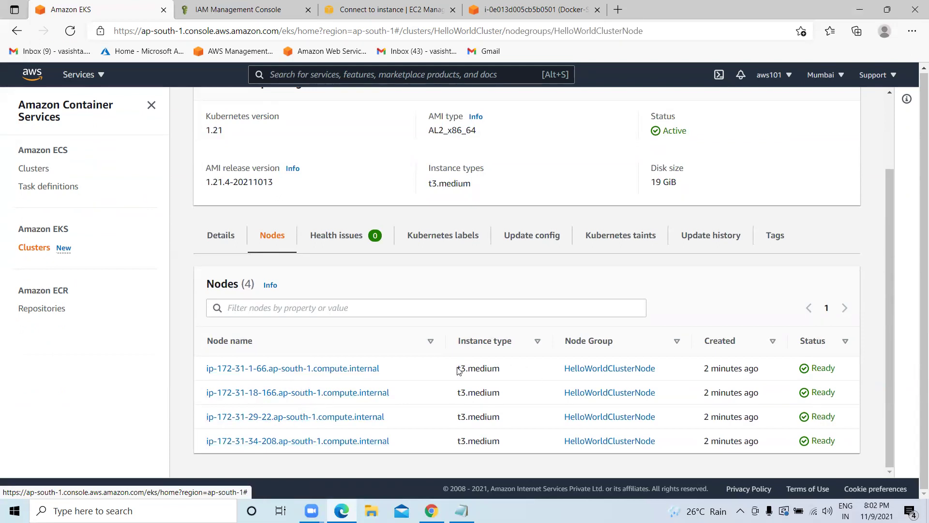
drag(460, 367, 486, 441)
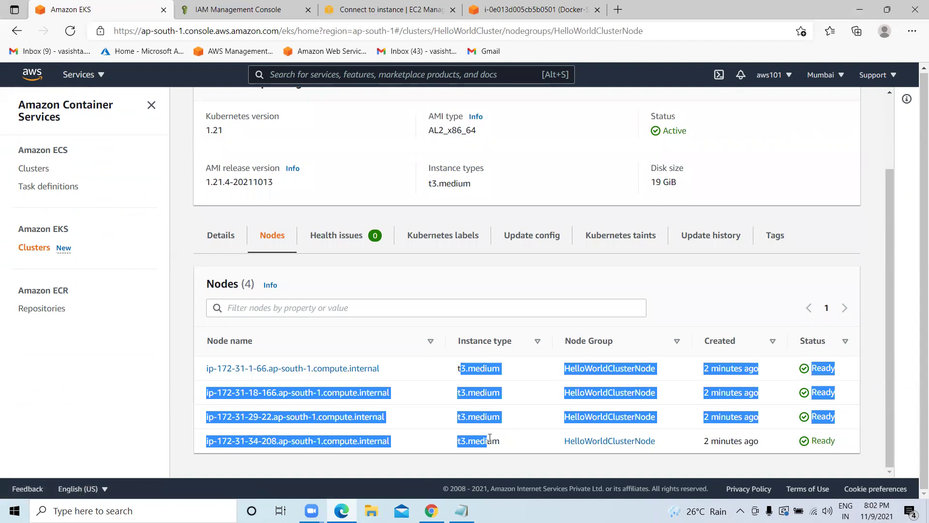
click(630, 364)
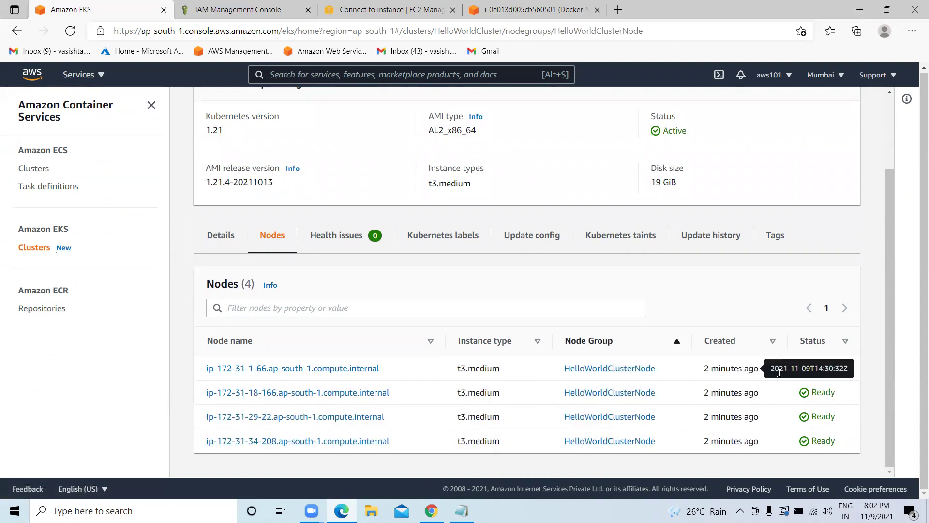
drag(837, 369, 804, 371)
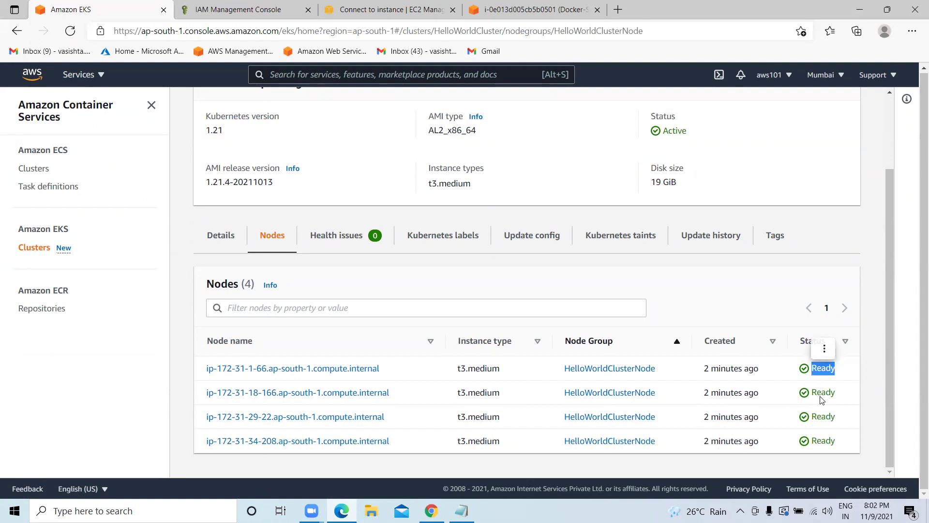
Inspect Health issues, Kubernetes labels, Update config, taints and Update history, then return to Nodes.
click(337, 237)
scroll(319, 375, down, 1)
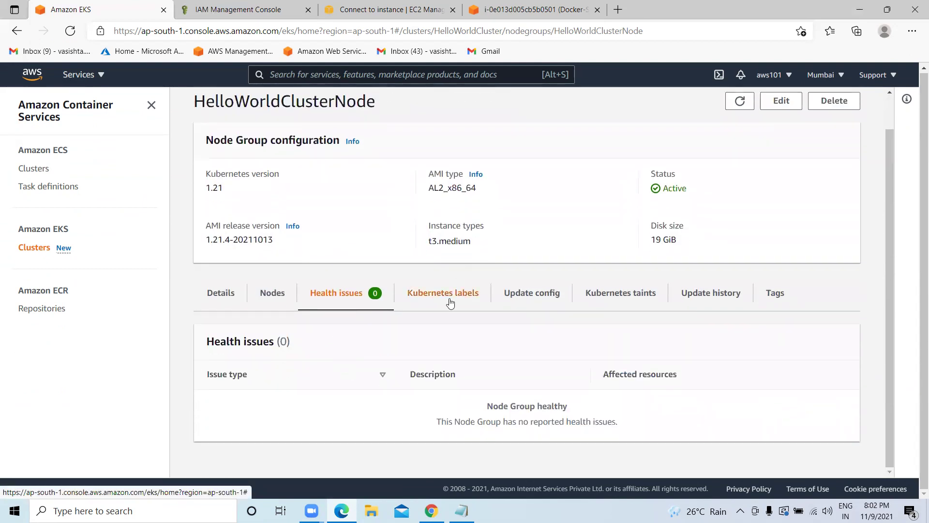
click(448, 300)
scroll(460, 305, down, 1)
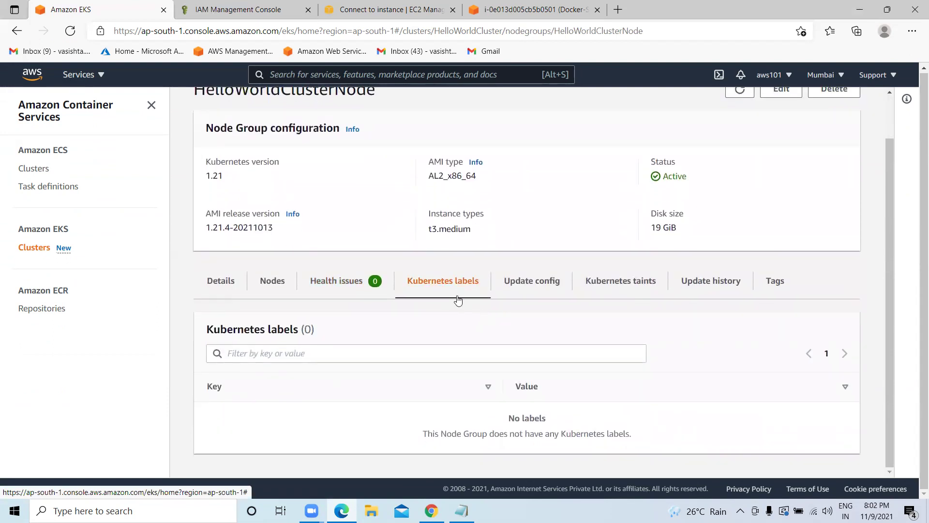
click(549, 292)
click(600, 328)
scroll(624, 333, down, 1)
click(710, 270)
scroll(436, 322, down, 1)
click(273, 313)
scroll(490, 368, down, 2)
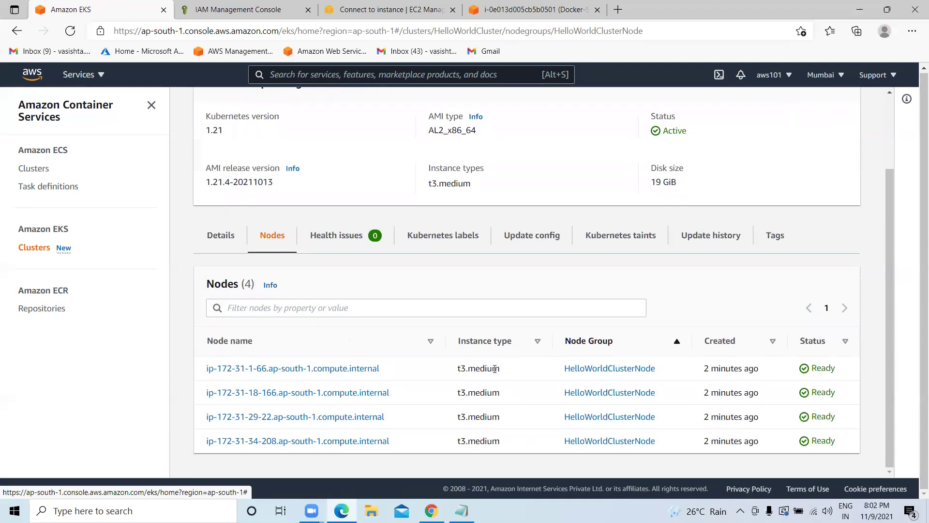
scroll(488, 370, up, 2)
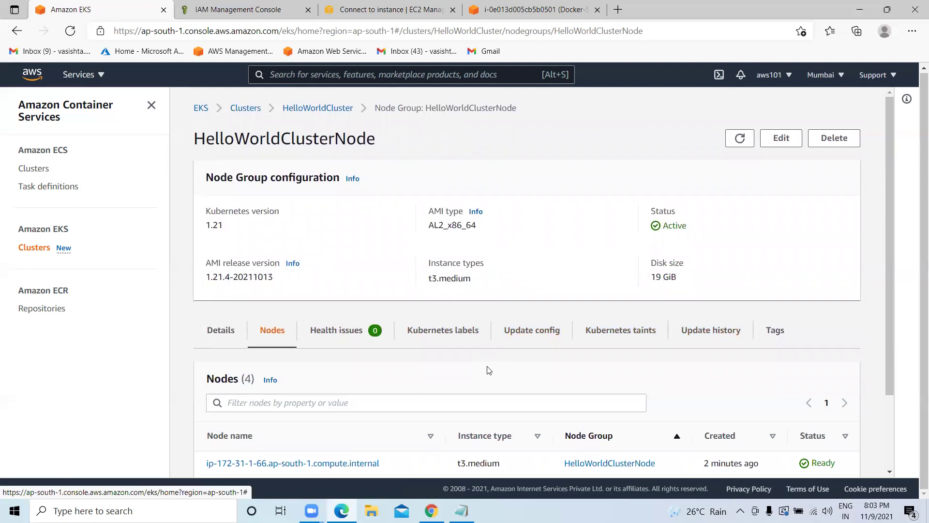
Check the four Ready nodes in the terminal, then review the ap-south-1 describe-cluster command in the notes.
click(414, 9)
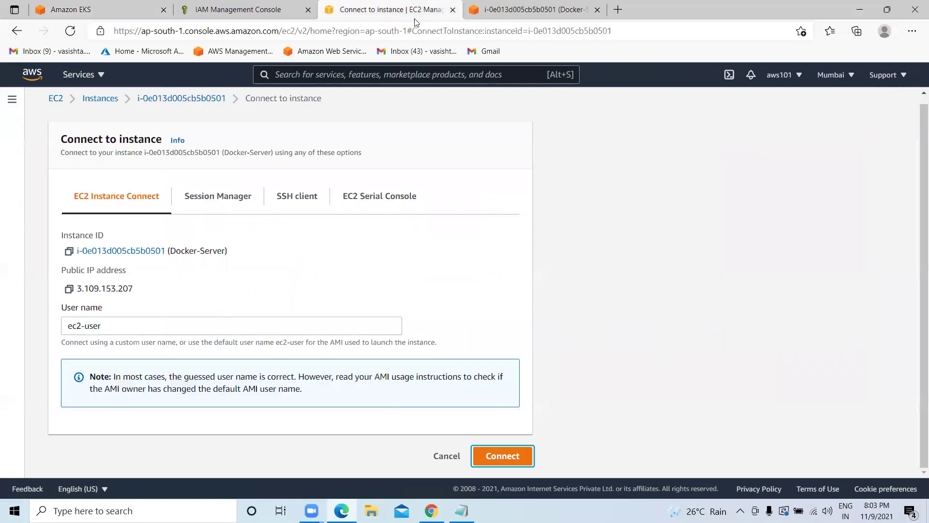
click(533, 9)
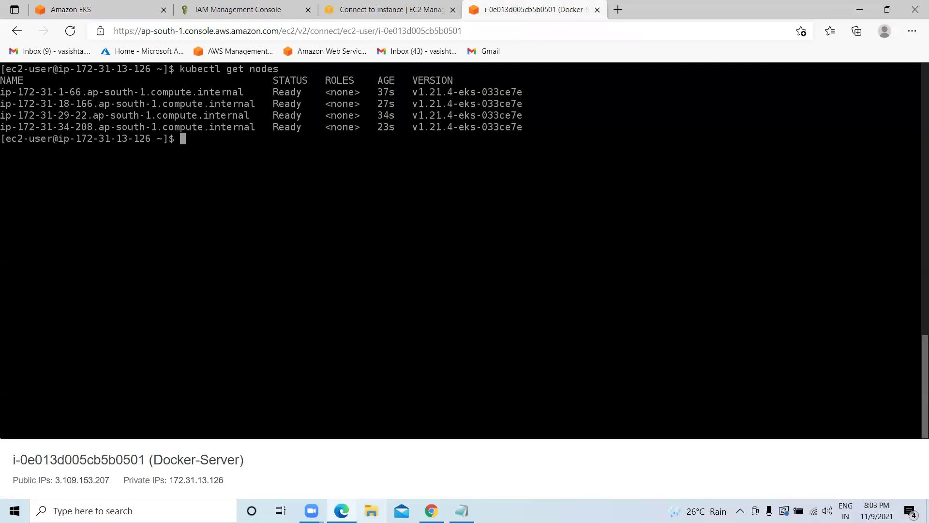
click(461, 511)
drag(4, 76, 148, 75)
drag(133, 74, 87, 75)
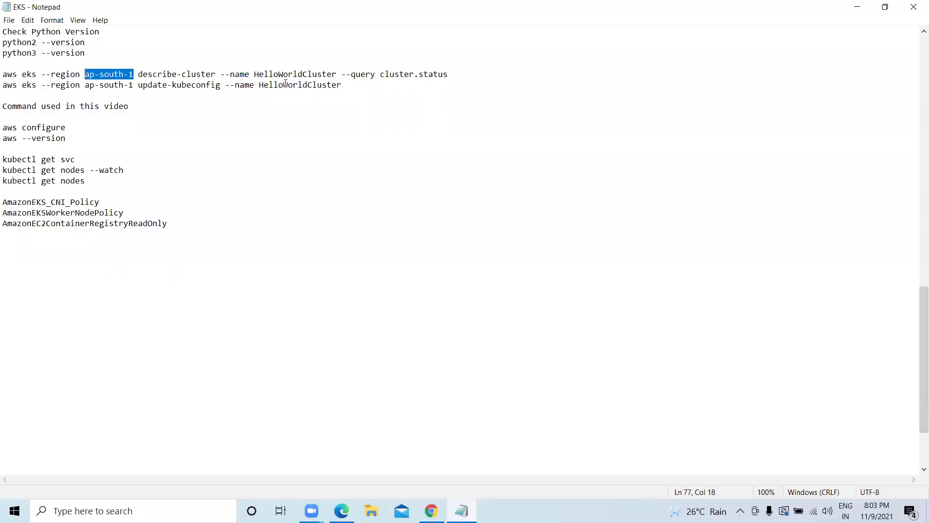
Highlight the ap-south-1 region and HelloWorldCluster name in the noted aws eks commands.
click(132, 76)
drag(133, 75, 61, 86)
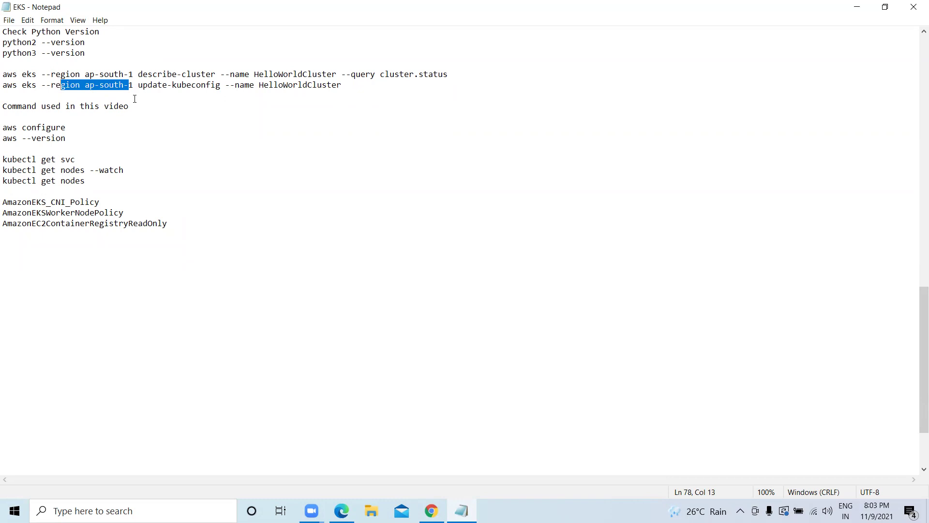
click(132, 90)
drag(132, 86, 89, 86)
drag(335, 73, 249, 74)
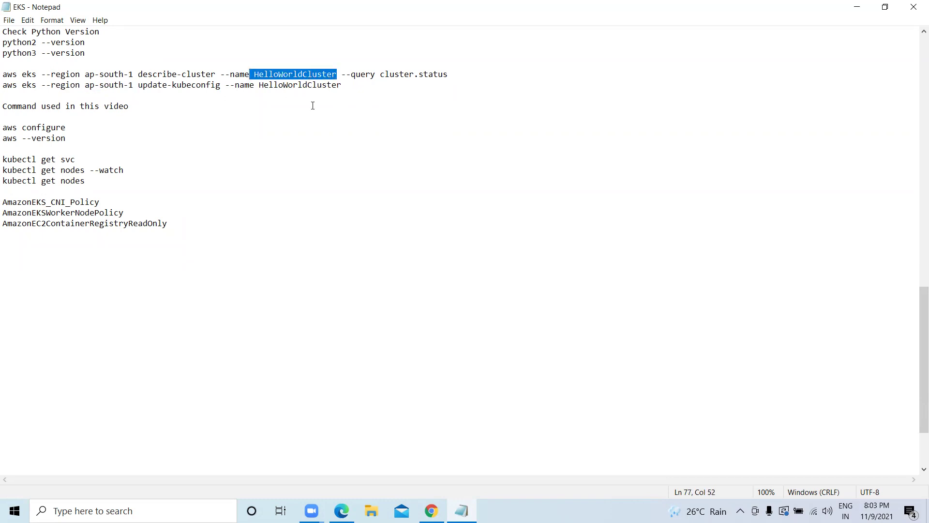
click(136, 107)
Remove the empty line above 'Command used in this video' and copy all the notes.
drag(136, 107, 2, 106)
click(2, 106)
key(BackSpace)
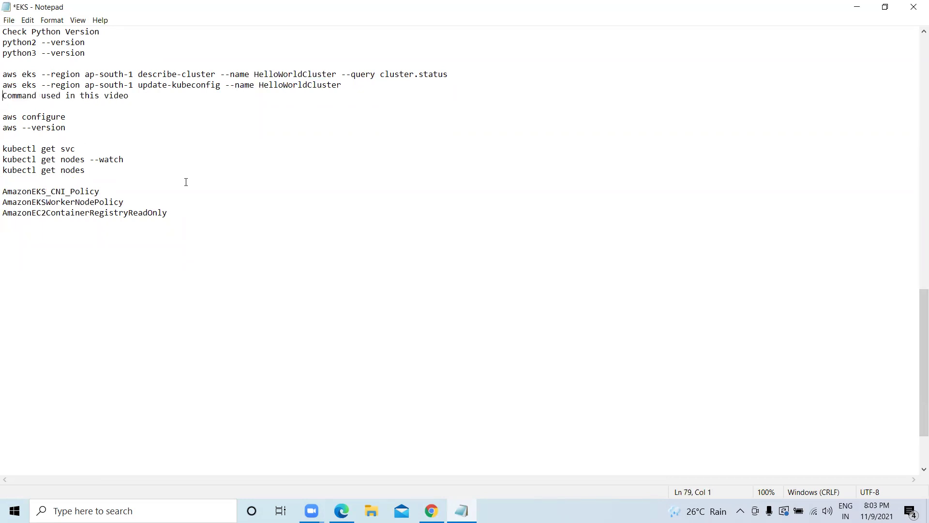
drag(171, 218, 2, 74)
right_click(36, 88)
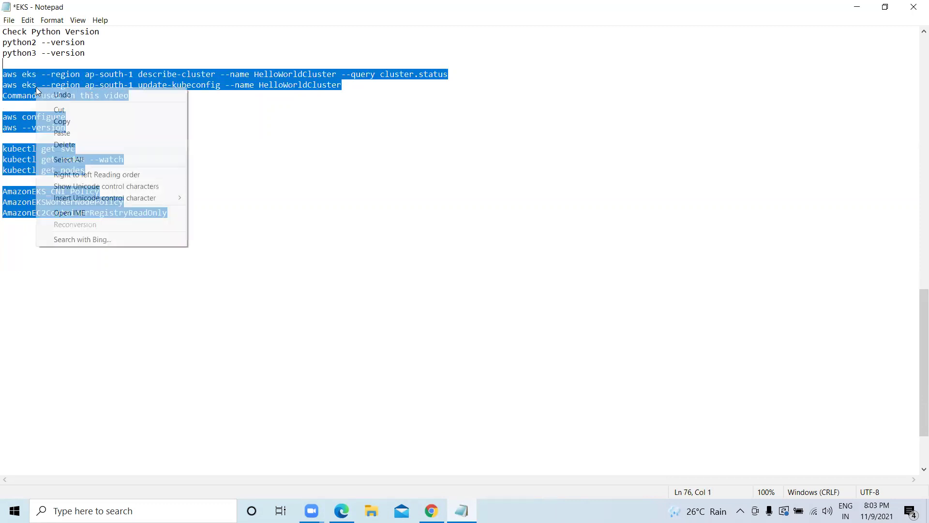
click(66, 122)
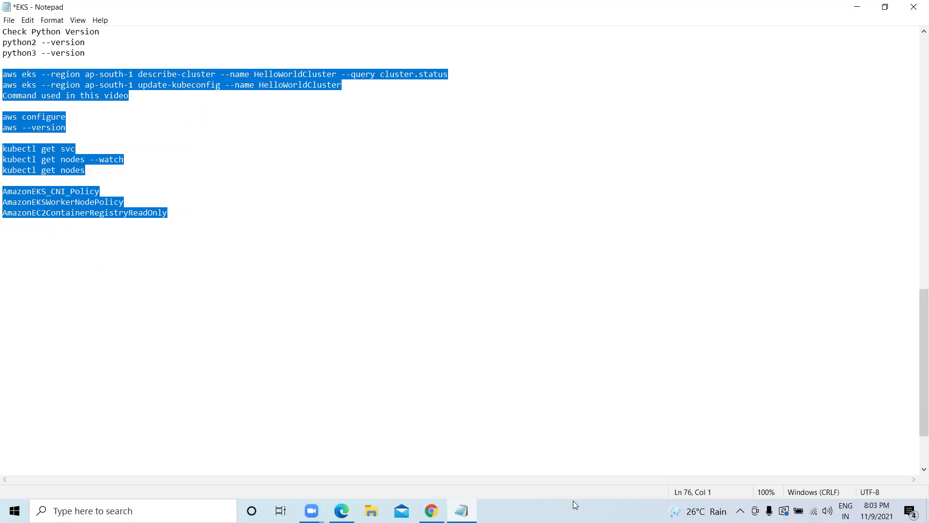
Minimize Notepad to bring the Docker-Server EC2 terminal back.
key(alt+Tab)
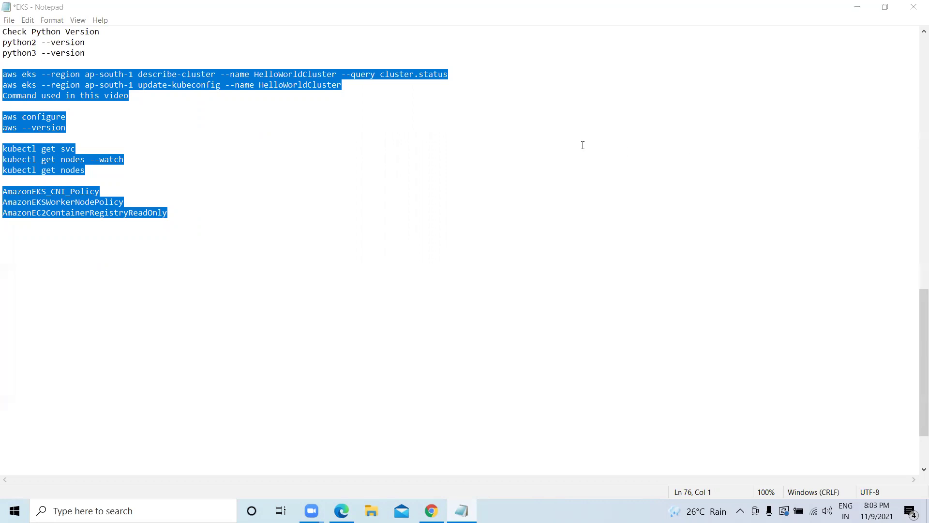
scroll(508, 181, up, 6)
scroll(508, 180, down, 3)
click(860, 8)
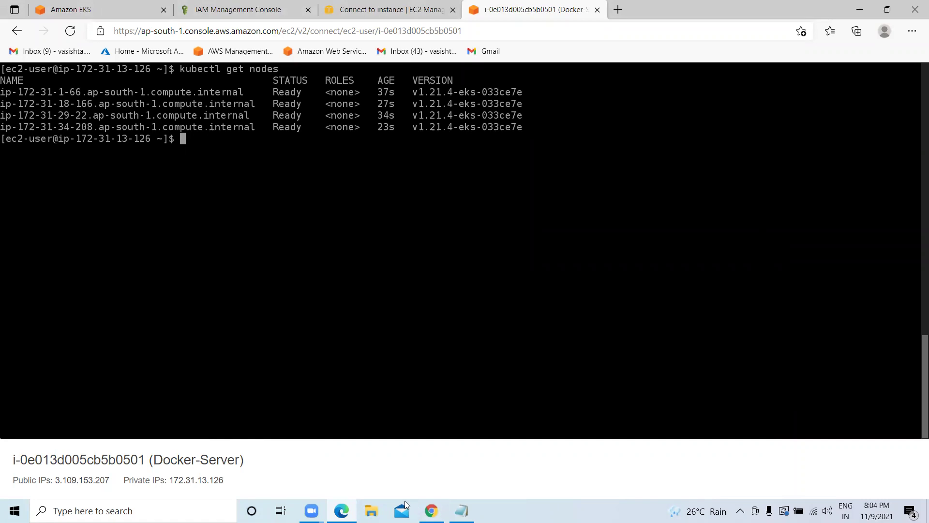
In a new Chrome tab, search Google for 'github' and open github.com.
click(432, 510)
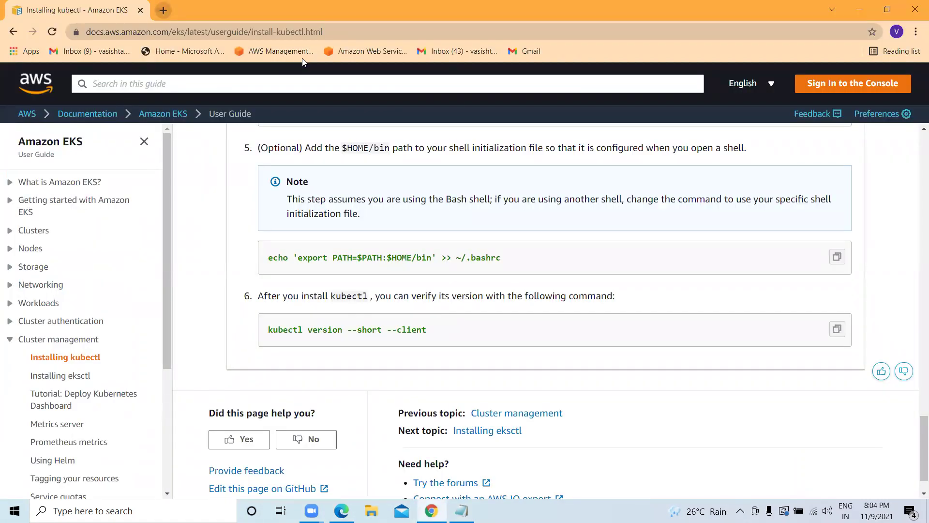
key(ctrl+t)
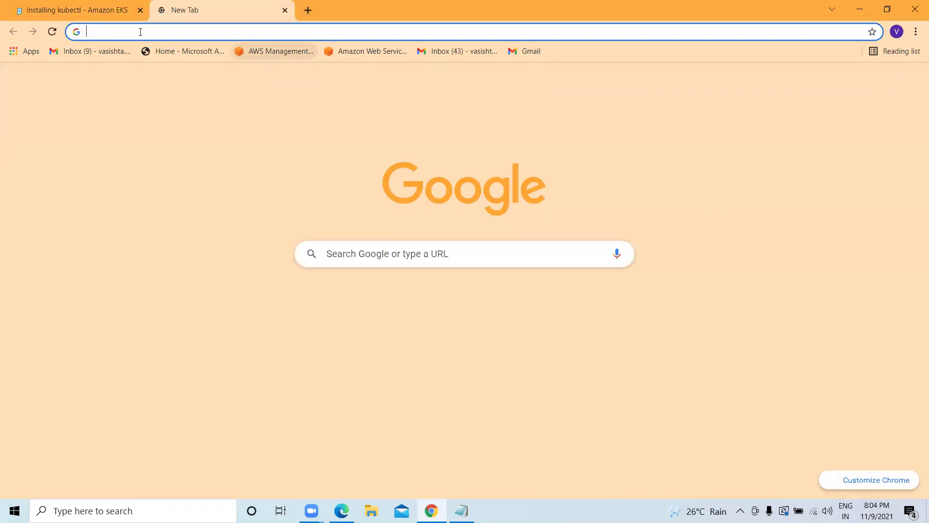
text(gitgit)
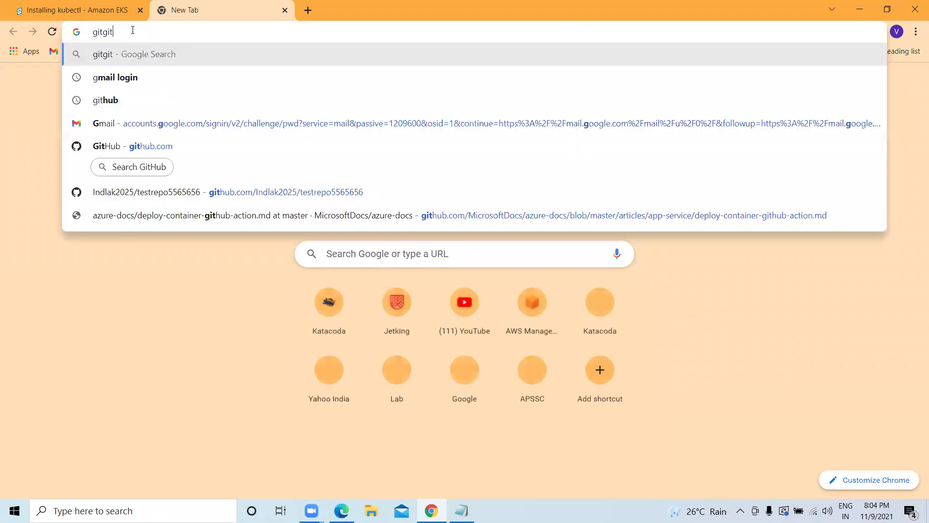
key(BackSpace)
key(BackSpace)
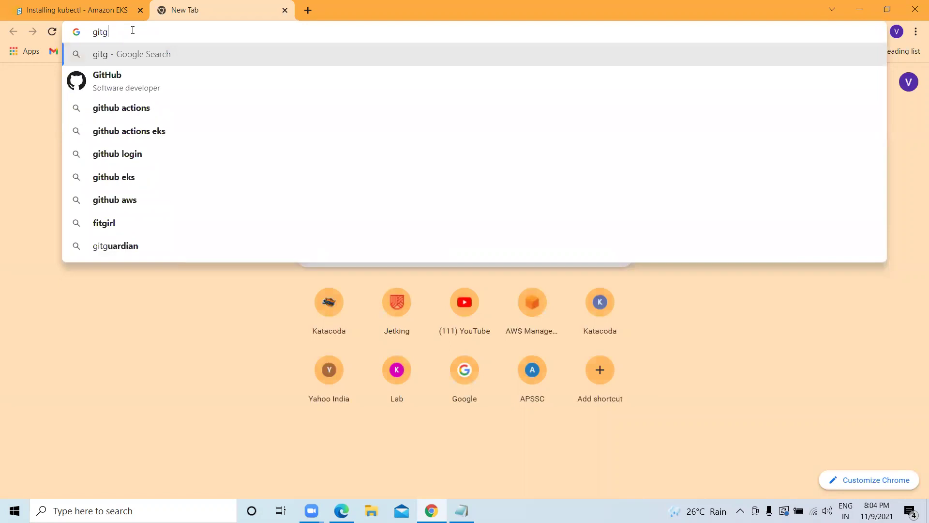
key(Down)
key(Return)
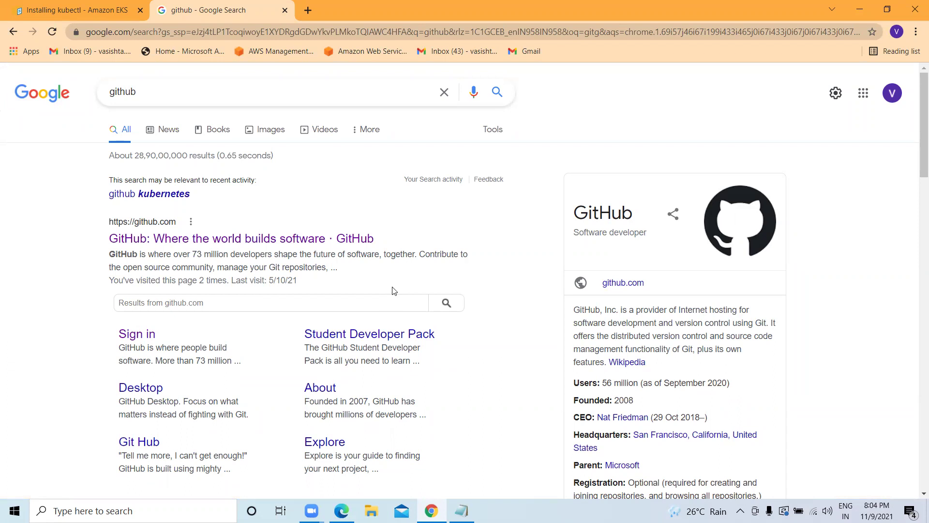
click(138, 335)
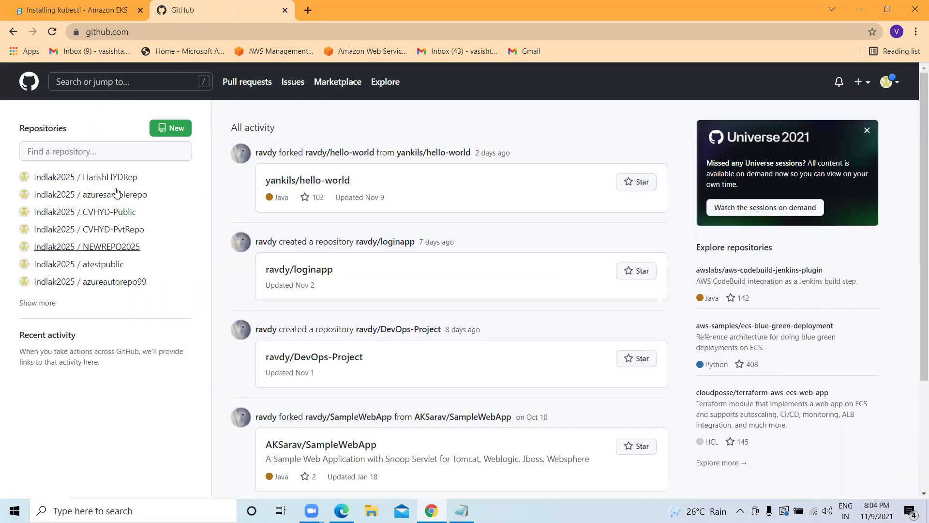
Search GitHub for 'java' and open the pods folder of javahometech/kubernetes.
click(93, 81)
text(java)
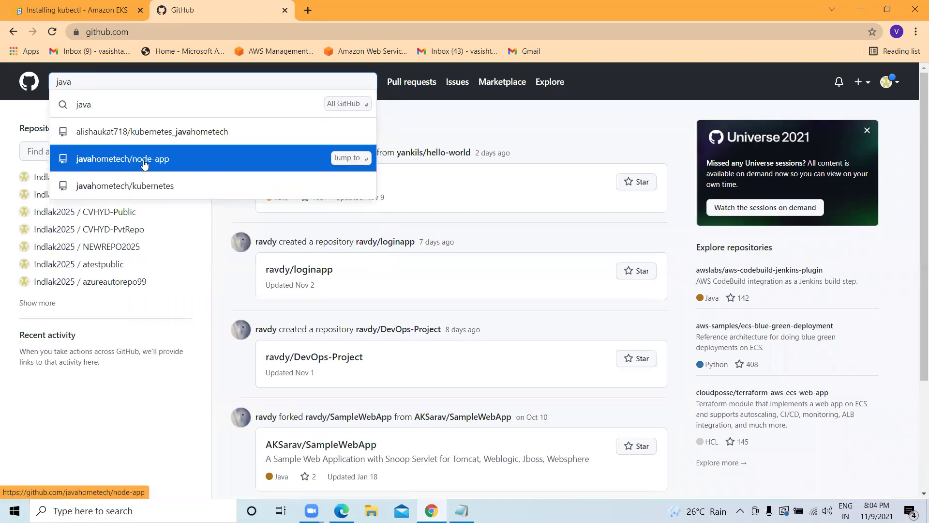
click(182, 190)
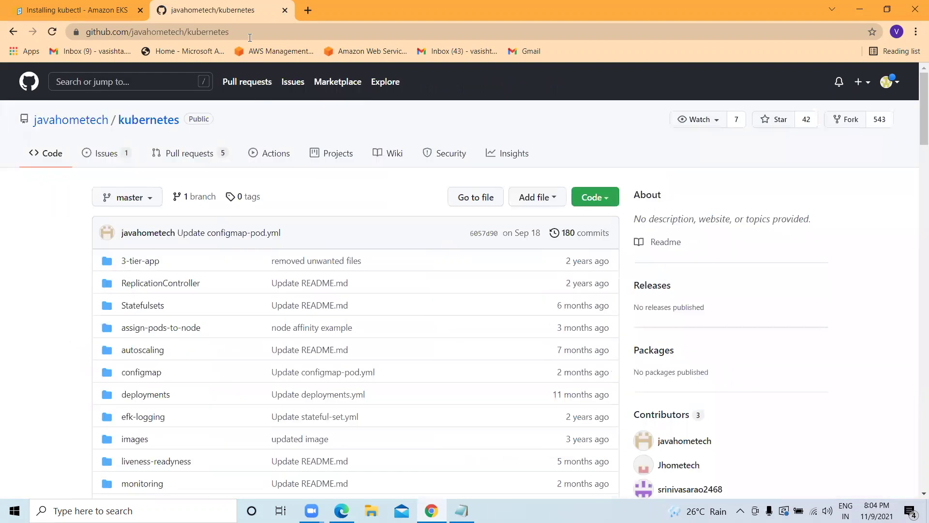
click(251, 31)
scroll(216, 253, down, 5)
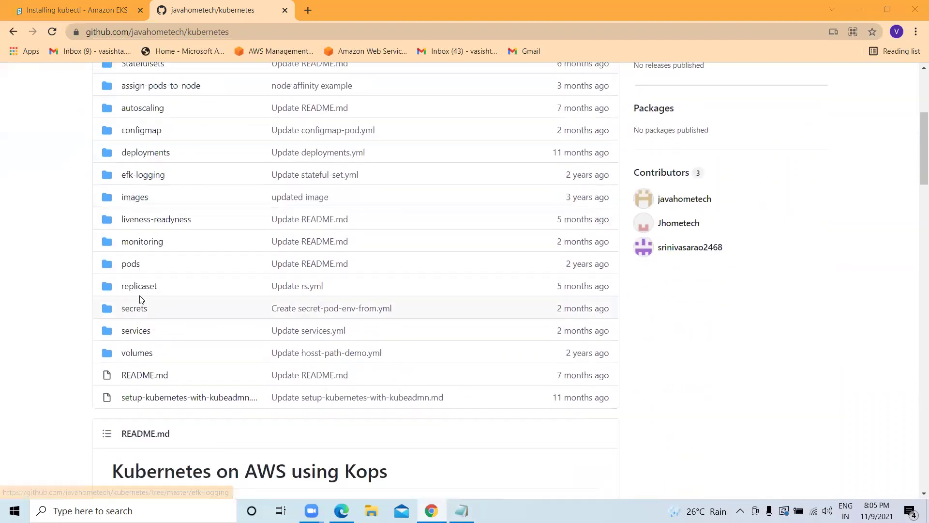
click(128, 265)
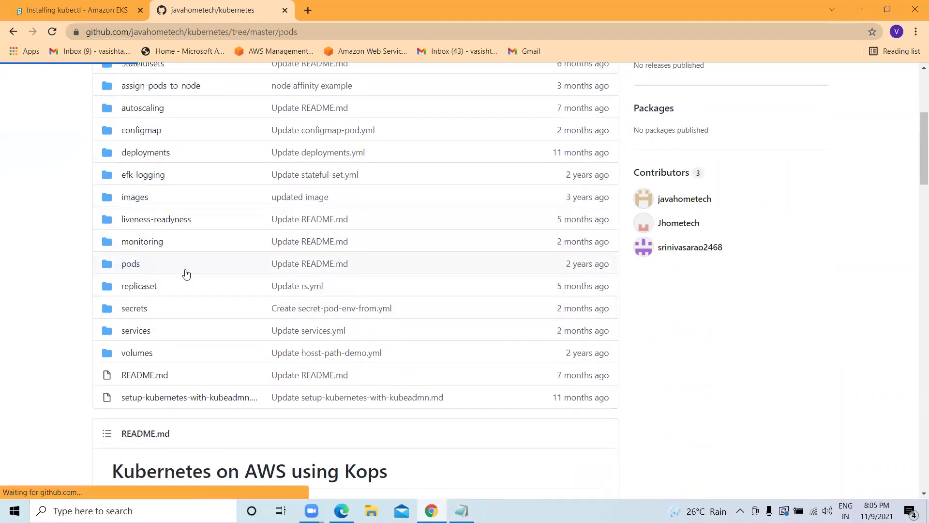
scroll(203, 284, down, 4)
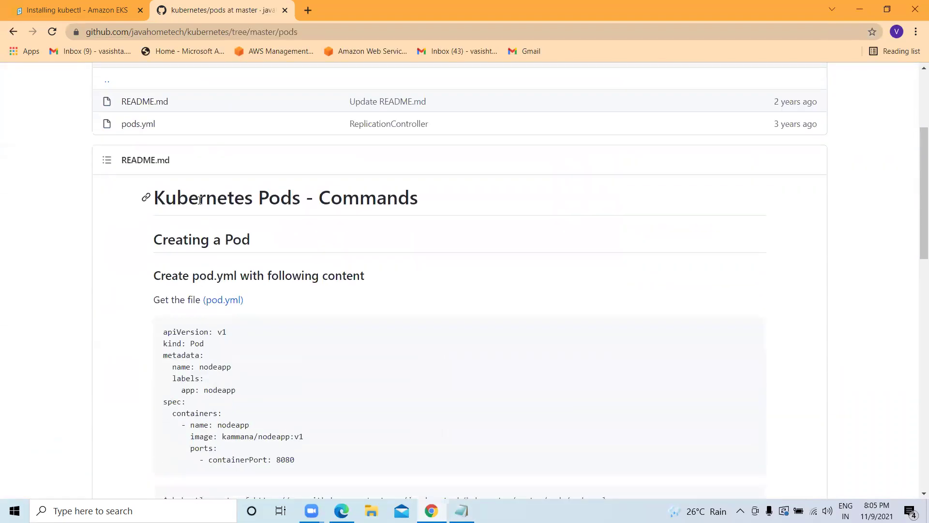
Review the README's pod YAML, highlighting the kammana/nodeapp:v1 image.
scroll(370, 208, down, 3)
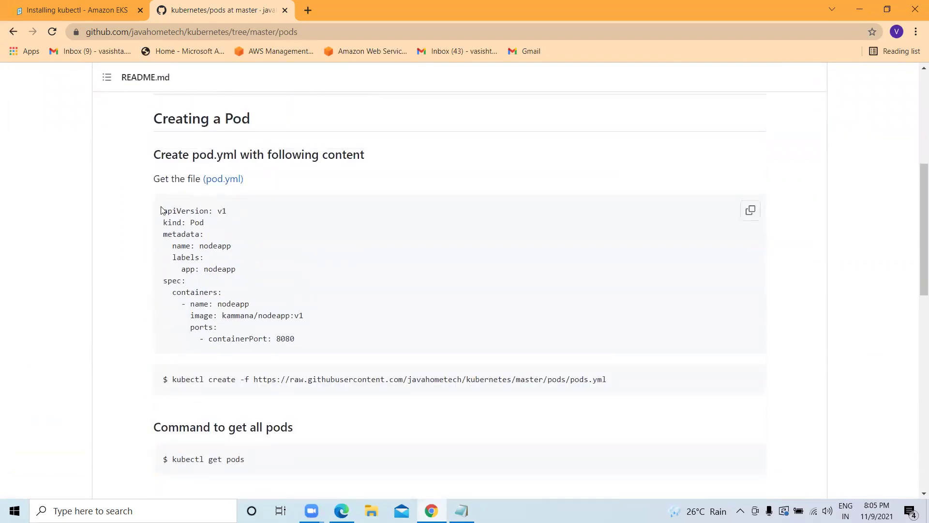
drag(165, 212, 208, 283)
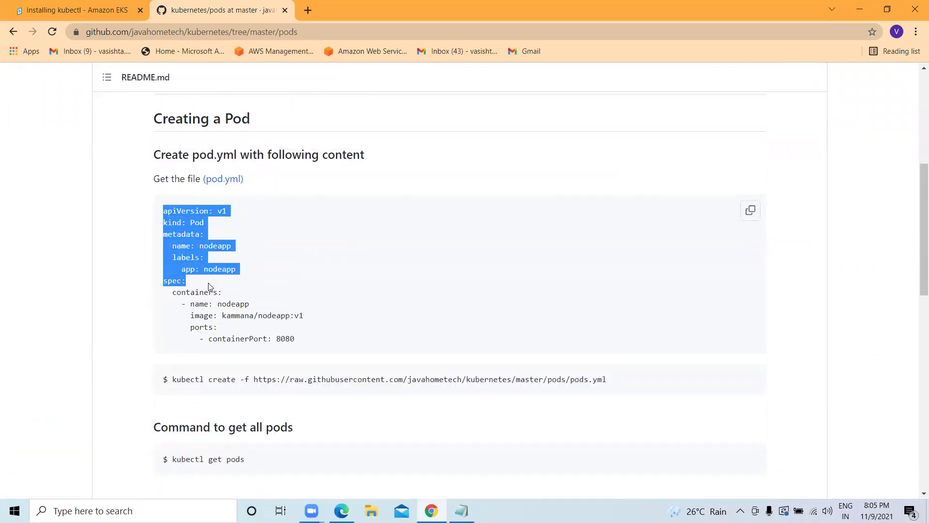
click(343, 308)
drag(303, 315, 223, 315)
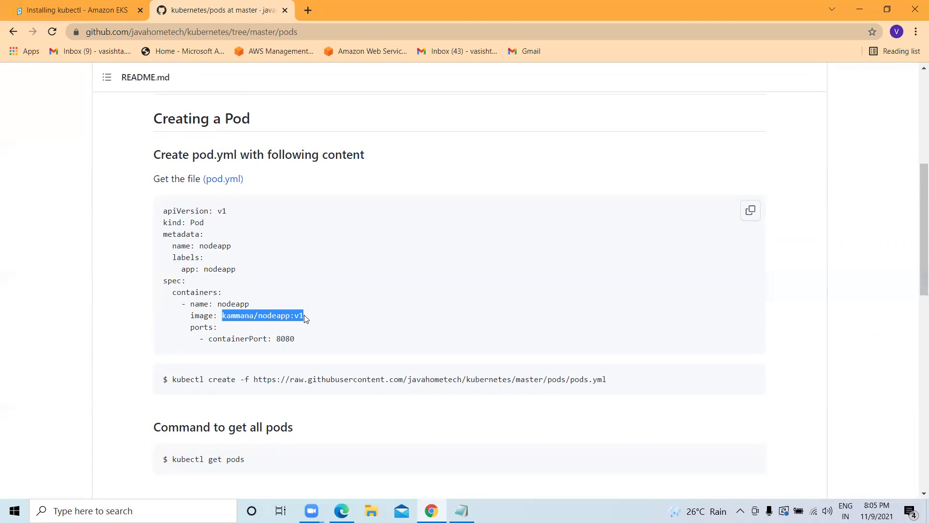
click(305, 317)
drag(304, 315, 224, 323)
click(257, 315)
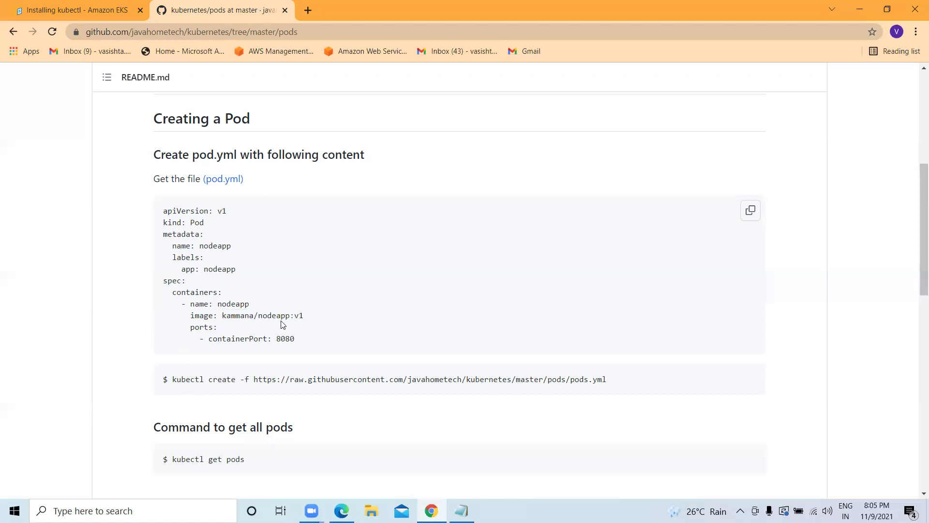
Copy the 'kubectl create -f ...pods.yml' command from the README.
scroll(282, 323, down, 2)
drag(173, 258, 608, 264)
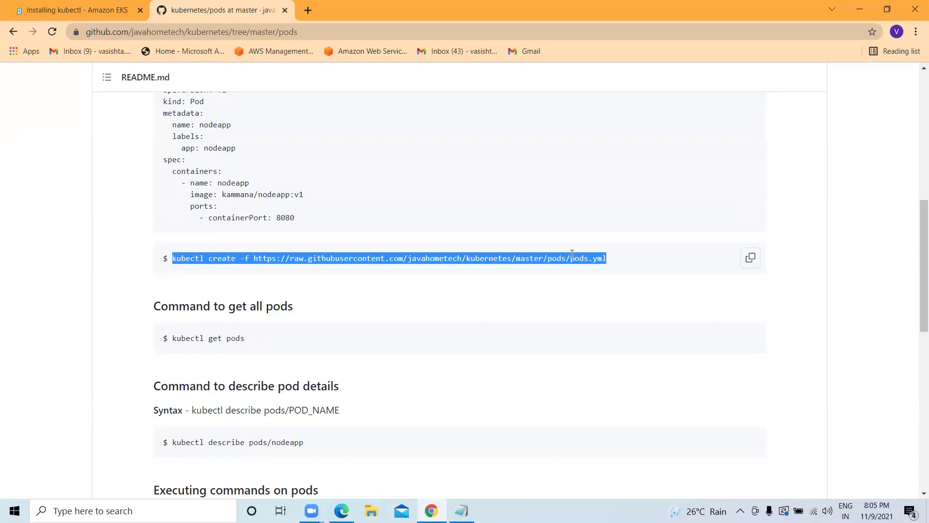
right_click(571, 258)
click(589, 265)
Create the nodeapp pod by running the pasted kubectl create command in the EC2 terminal.
click(342, 510)
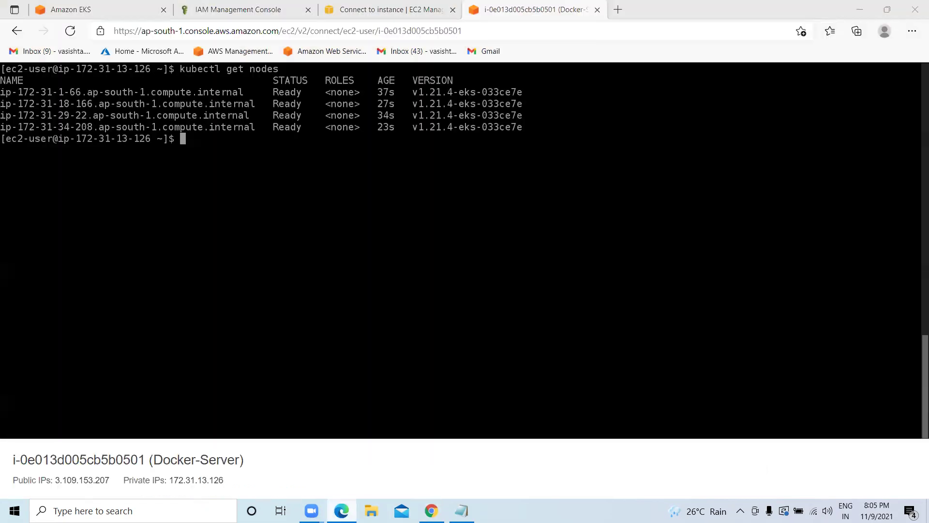
key(ctrl+v)
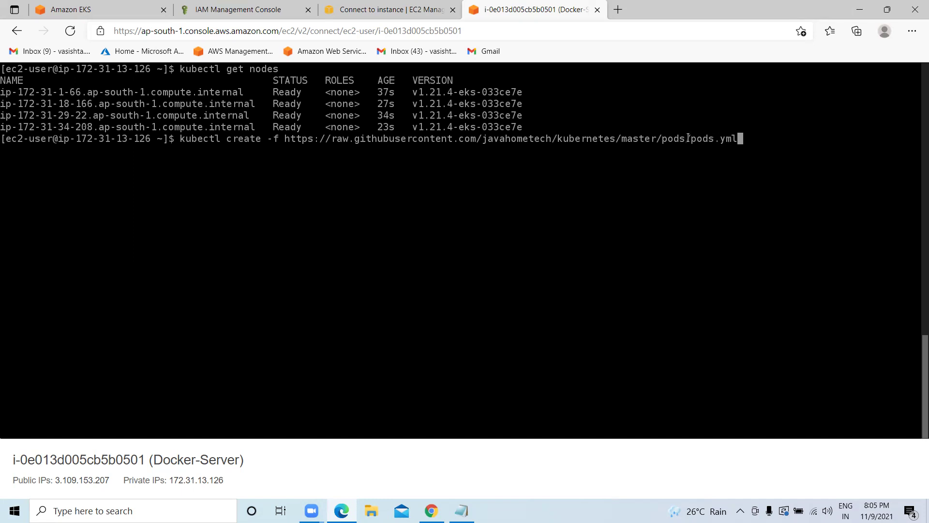
key(Return)
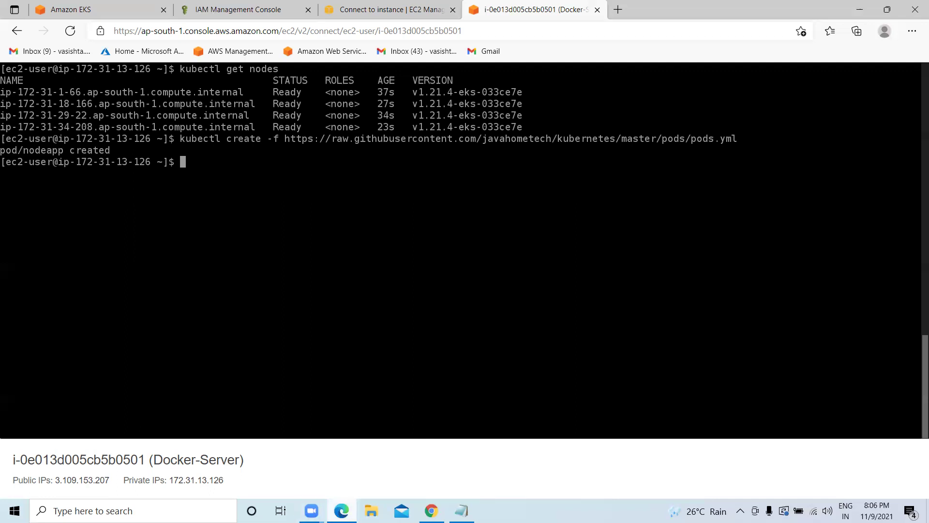
Copy and run 'kubectl get pods' from the README, showing nodeapp Running 1/1.
click(431, 511)
scroll(218, 249, down, 1)
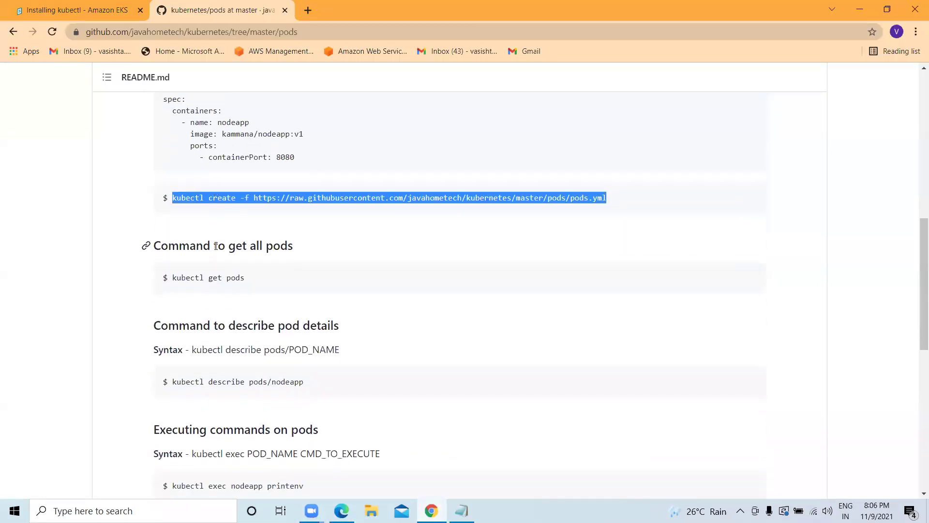
drag(245, 280, 172, 279)
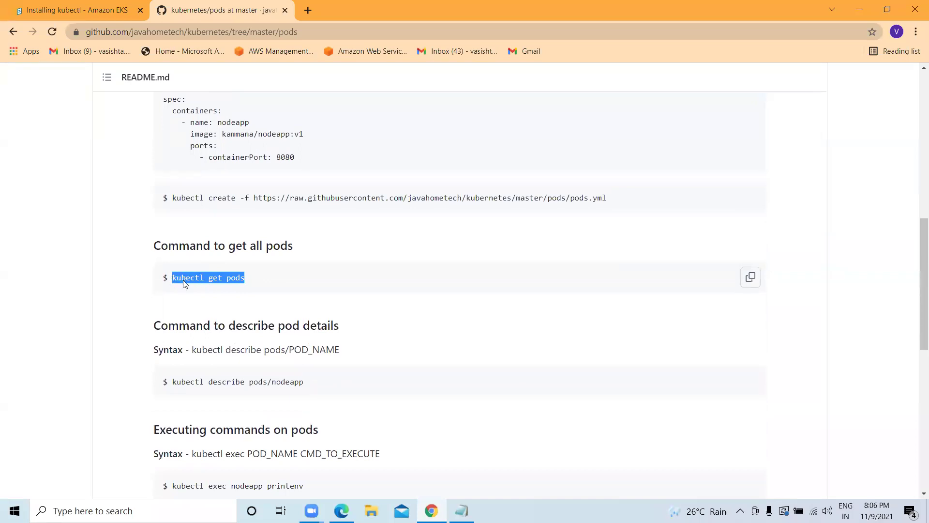
right_click(184, 280)
click(207, 290)
key(alt+Tab)
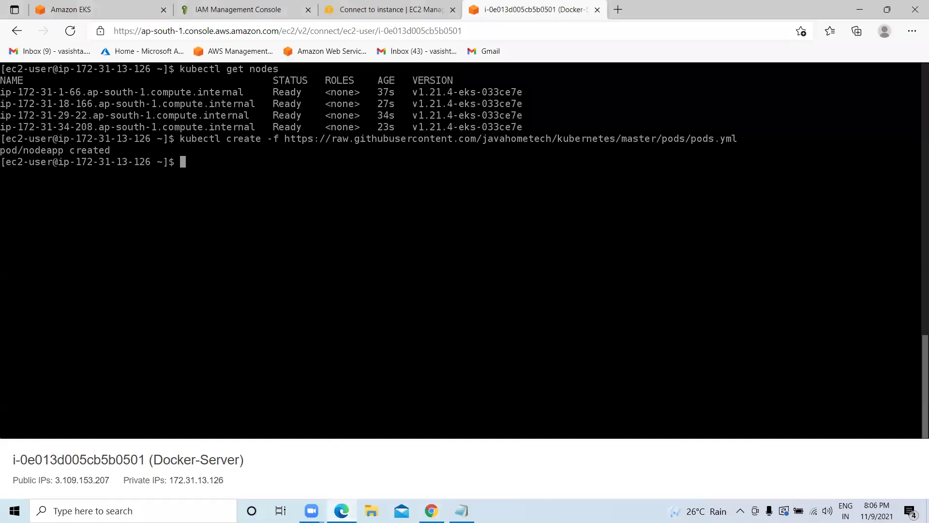
key(ctrl+v)
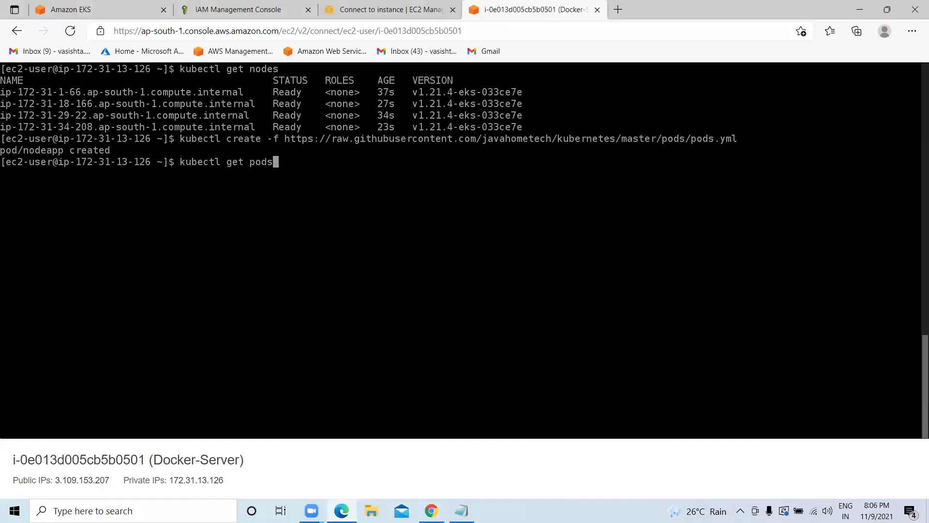
key(Return)
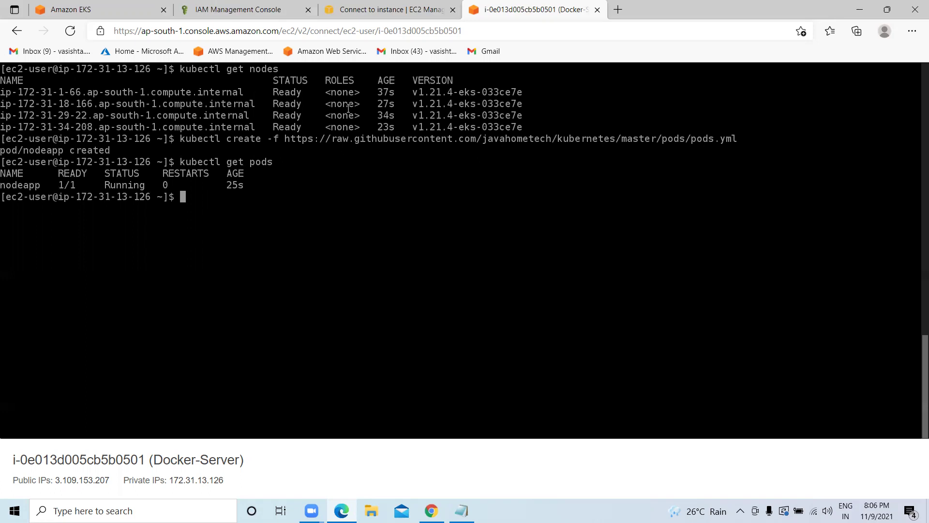
click(422, 505)
Copy 'kubectl describe pods/nodeapp' from the README and paste it into the terminal.
scroll(235, 272, down, 2)
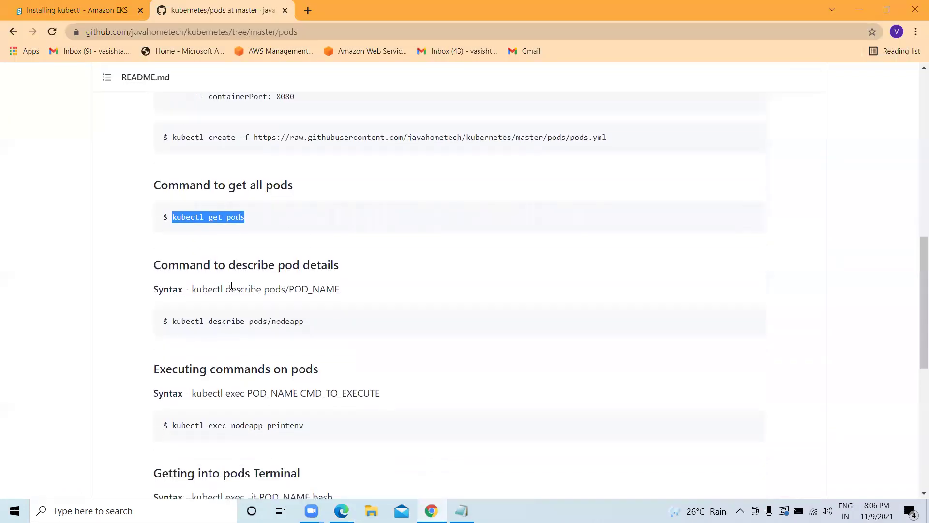
drag(305, 261, 173, 261)
right_click(183, 263)
click(204, 271)
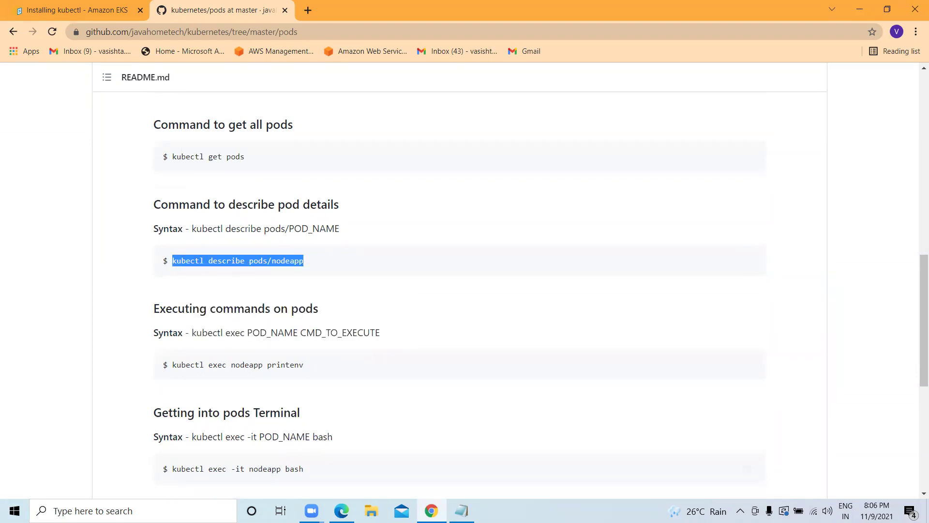
key(alt+Tab)
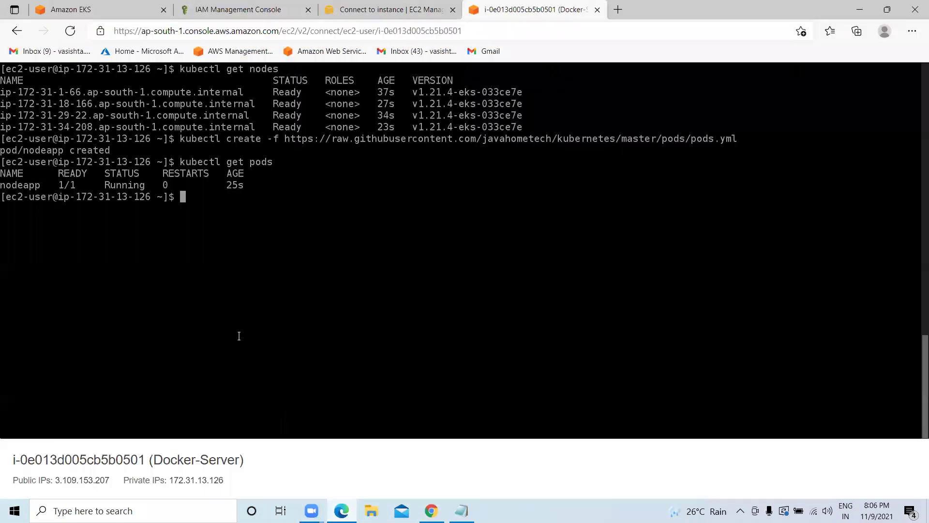
key(ctrl+v)
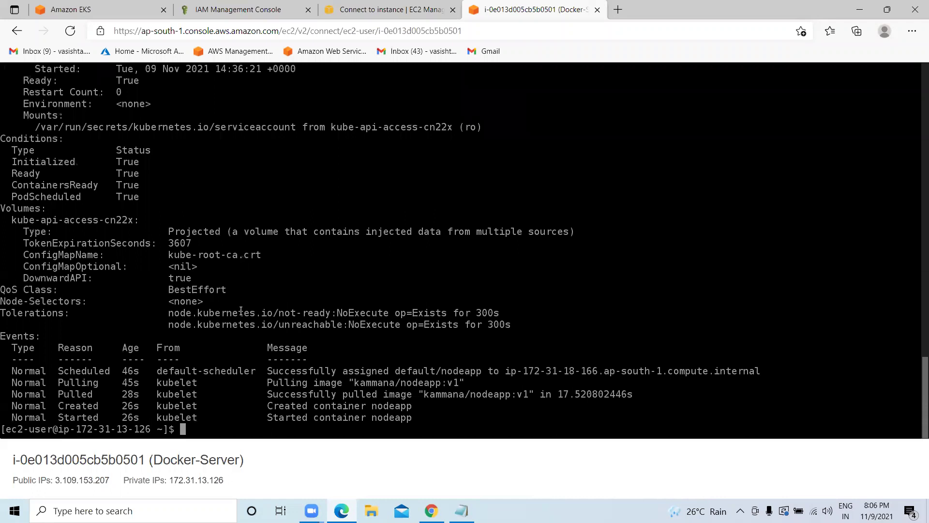
scroll(240, 310, up, 2)
scroll(237, 299, up, 6)
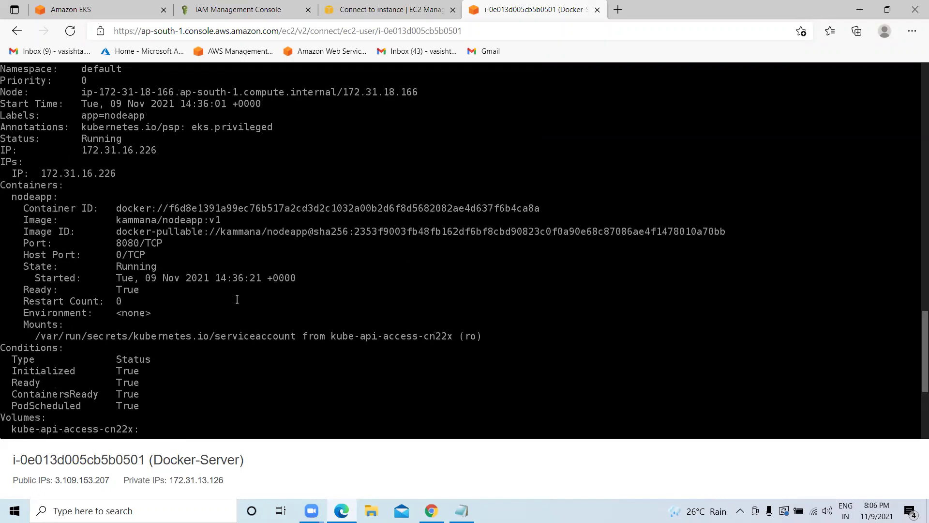
scroll(237, 298, up, 2)
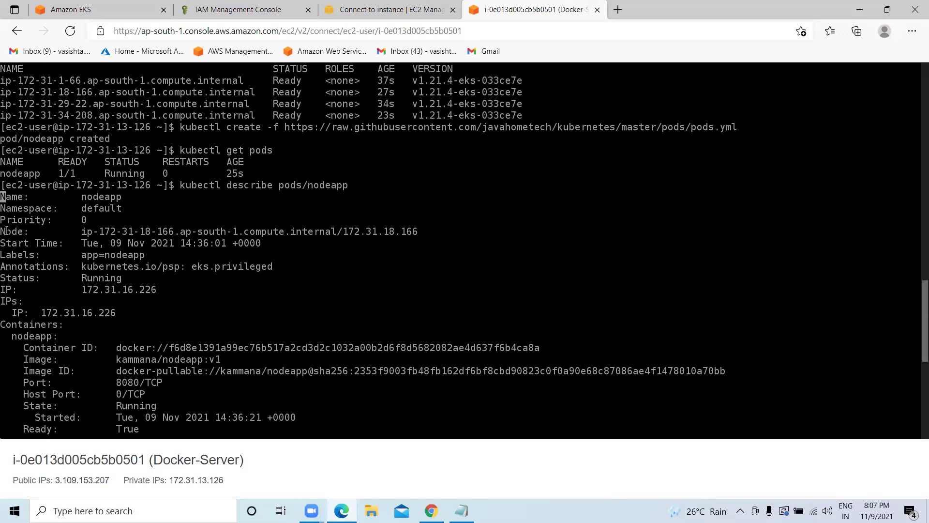
drag(83, 230, 430, 236)
scroll(224, 284, down, 4)
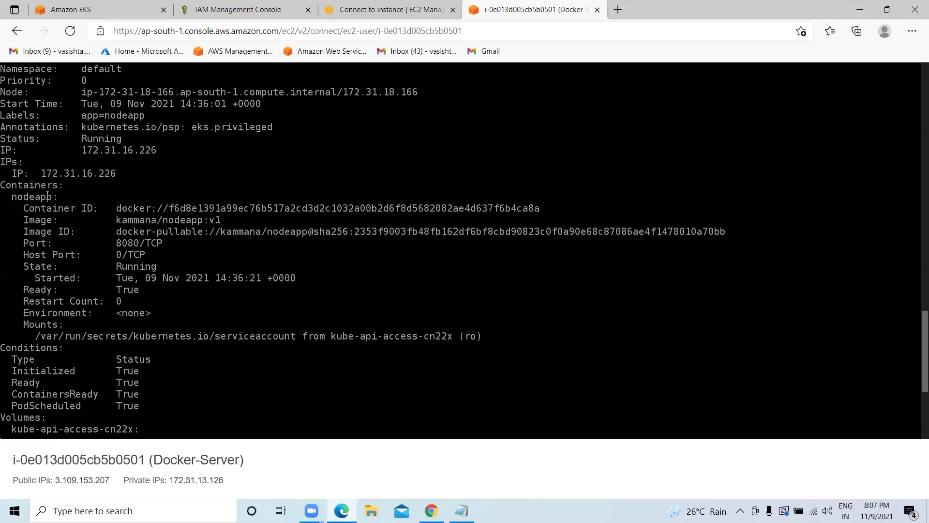
drag(9, 196, 52, 197)
drag(117, 209, 554, 208)
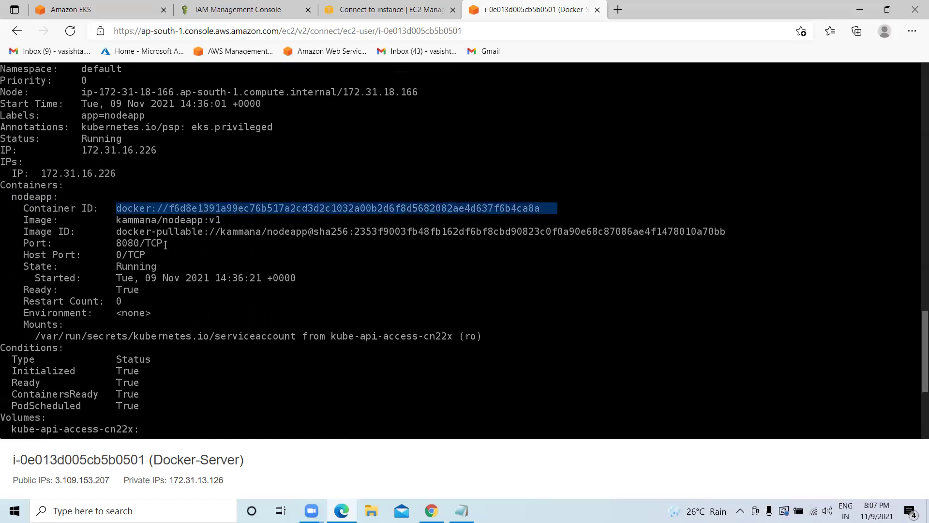
drag(123, 232, 735, 231)
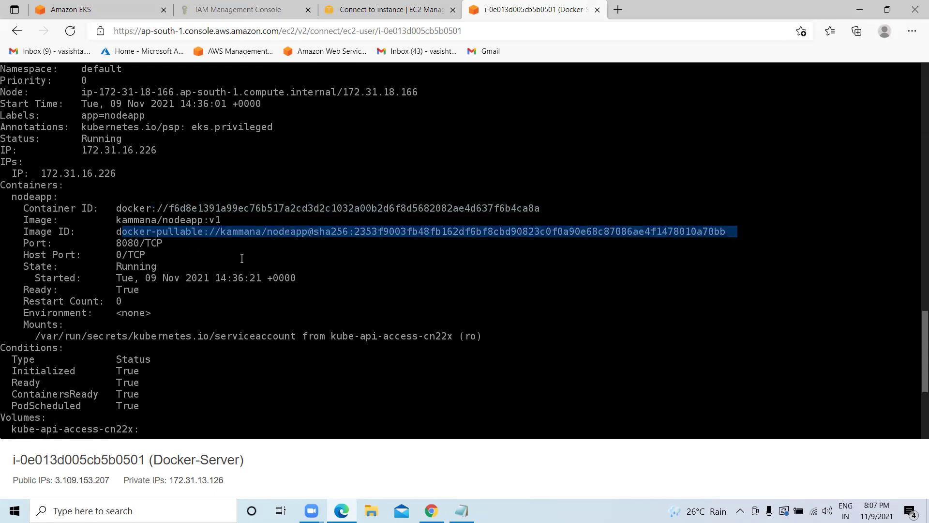
click(372, 257)
scroll(241, 258, down, 2)
scroll(159, 238, down, 4)
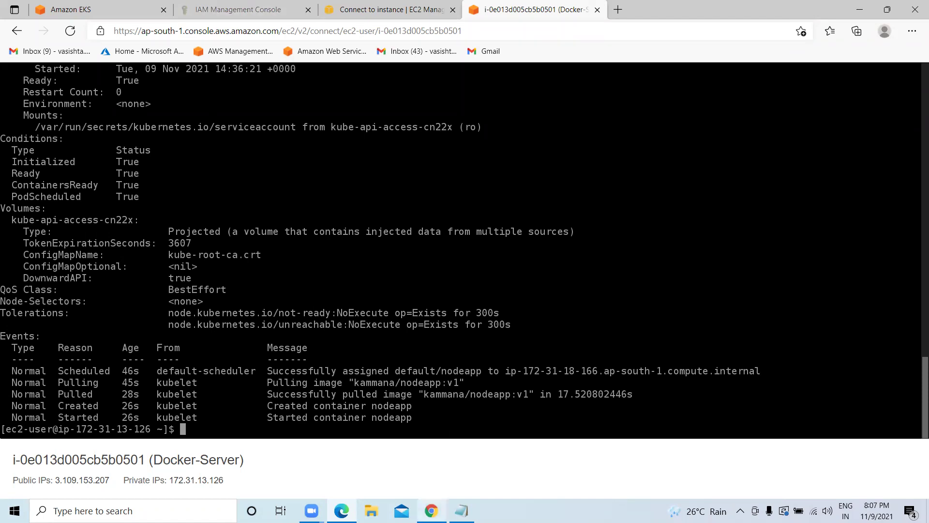
click(431, 511)
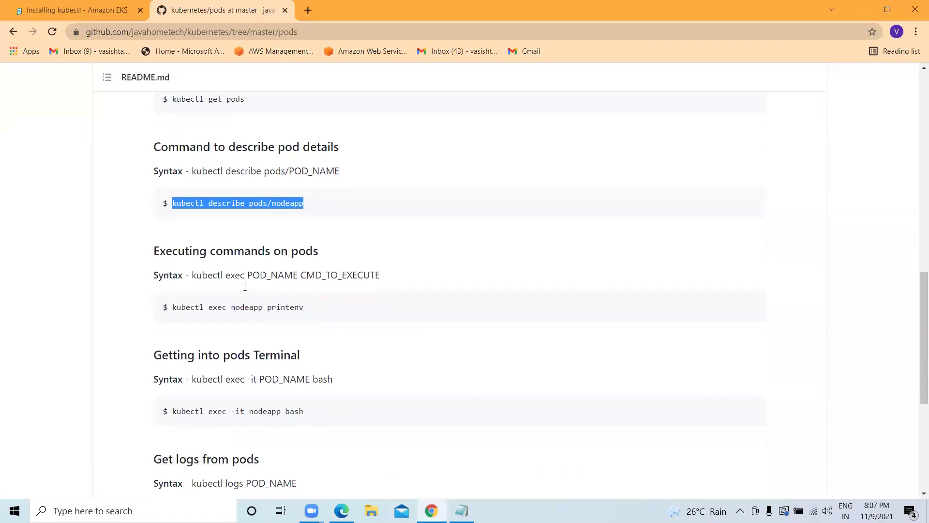
Clear the terminal and run 'kubectl exec nodeapp printenv', listing HOSTNAME=nodeapp and NODE_VERSION=8.12.0.
scroll(244, 286, down, 3)
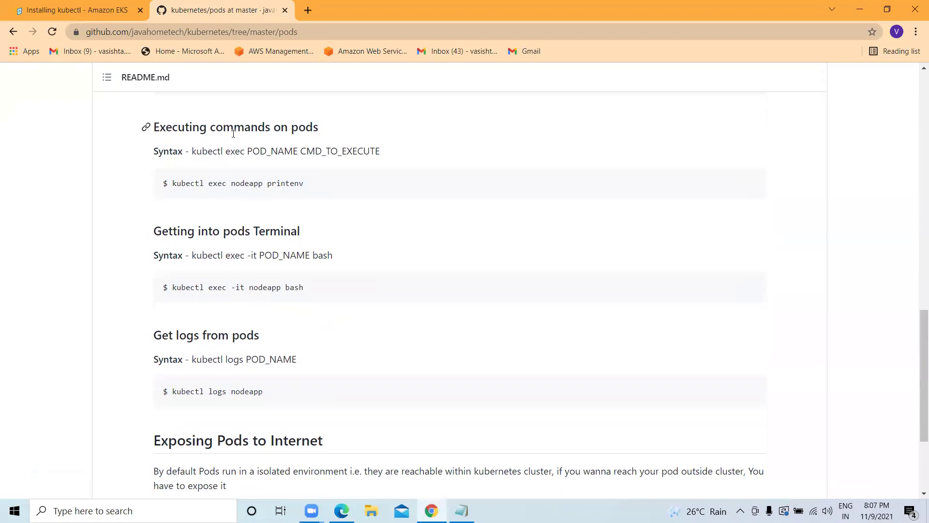
drag(304, 184, 173, 184)
right_click(191, 184)
click(208, 191)
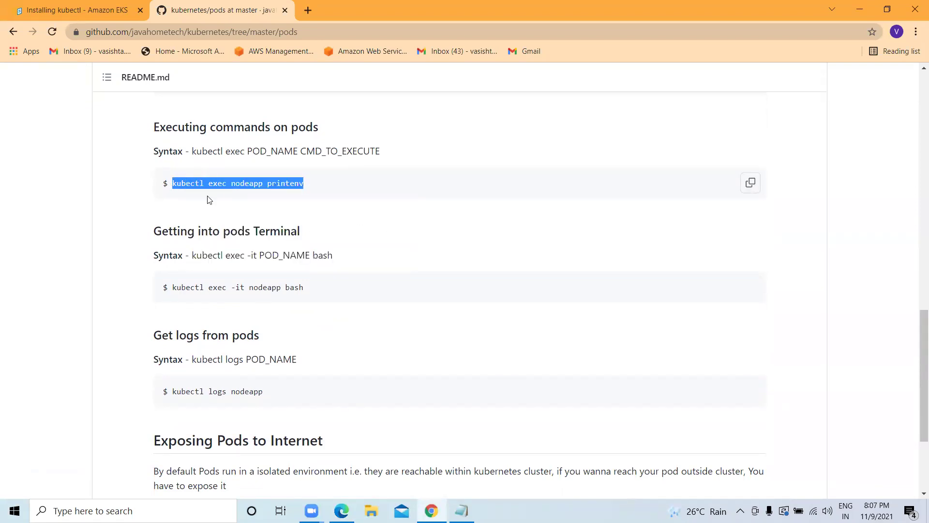
click(342, 510)
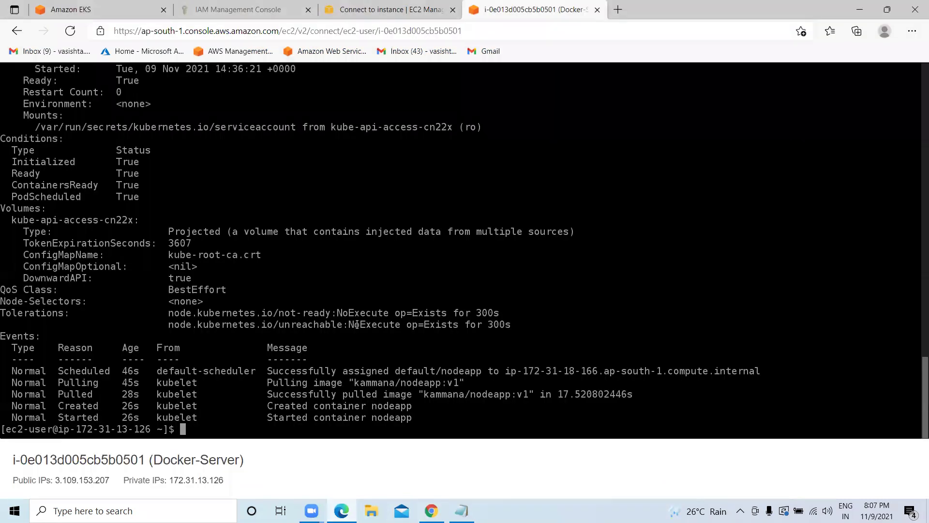
text(clear)
key(Return)
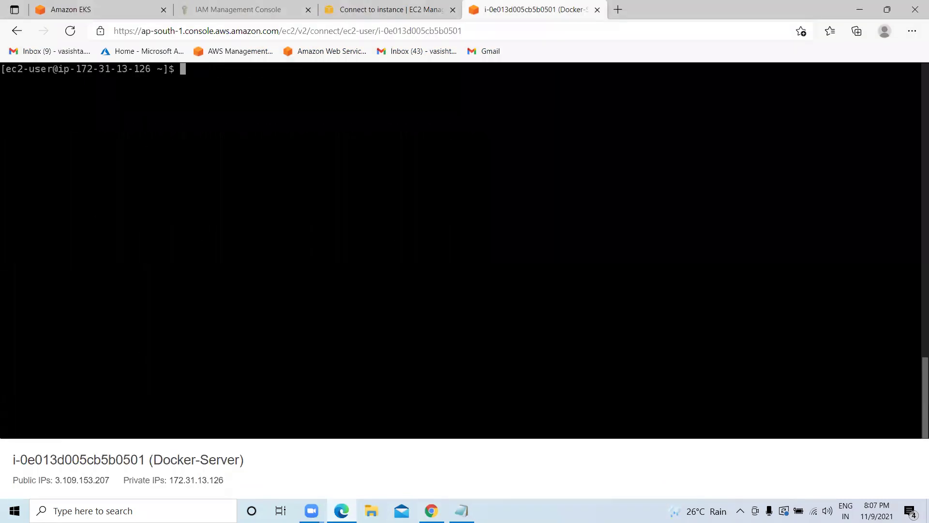
key(ctrl+v)
key(Return)
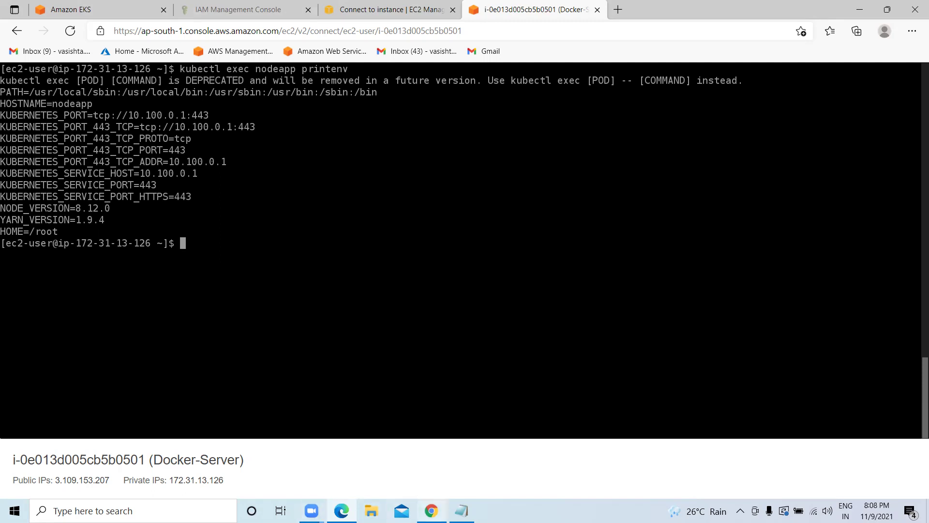
click(431, 510)
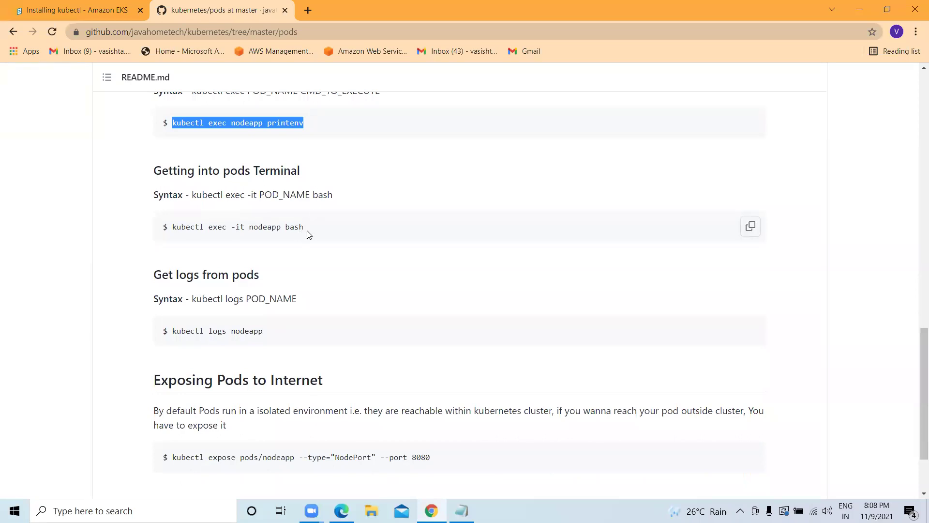
Copy the 'kubectl expose pods/nodeapp --type="NodePort" --port 8080' command from the README.
scroll(295, 236, down, 2)
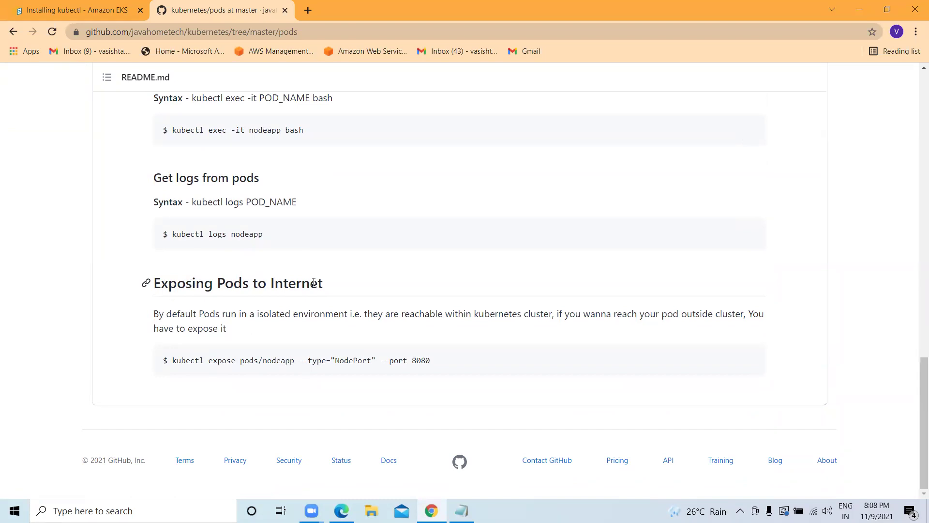
drag(323, 283, 153, 284)
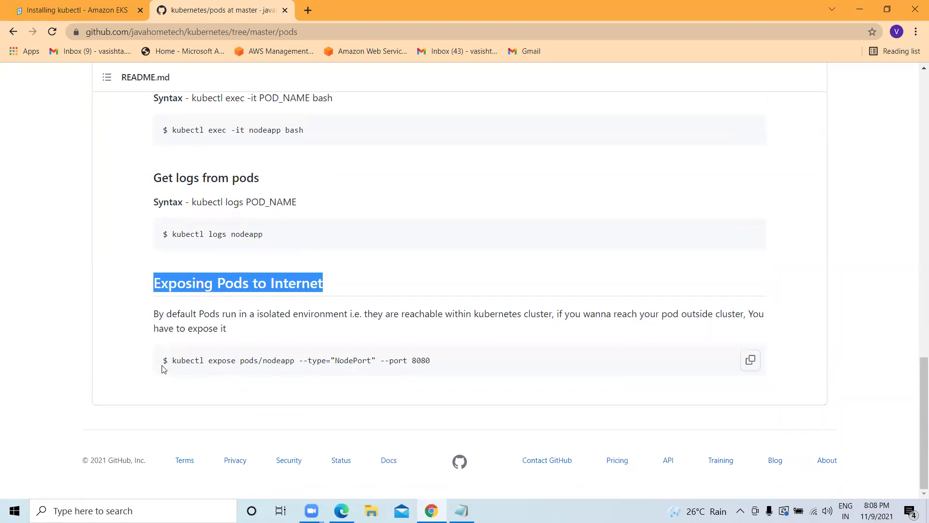
drag(172, 361, 434, 370)
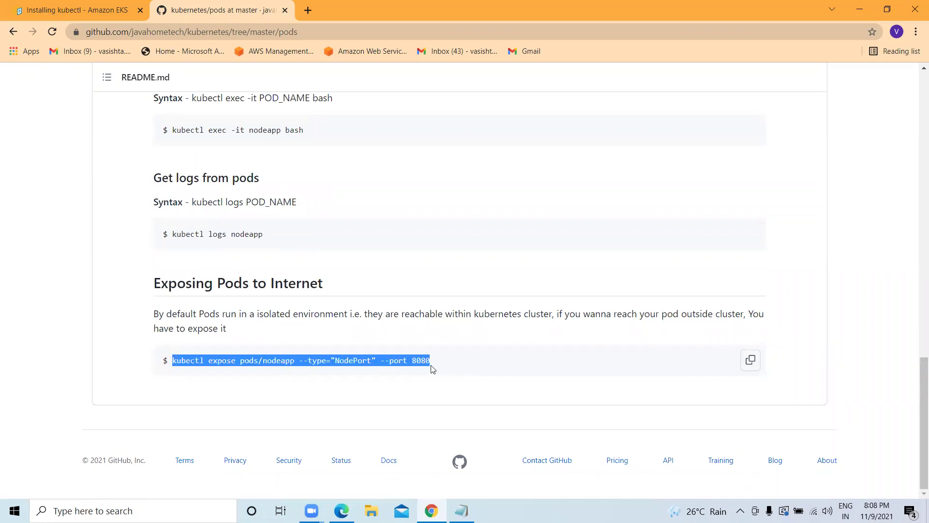
right_click(390, 360)
click(394, 368)
right_click(238, 359)
click(261, 369)
Run the expose command in the EC2 terminal, confirming service/nodeapp exposed.
click(341, 510)
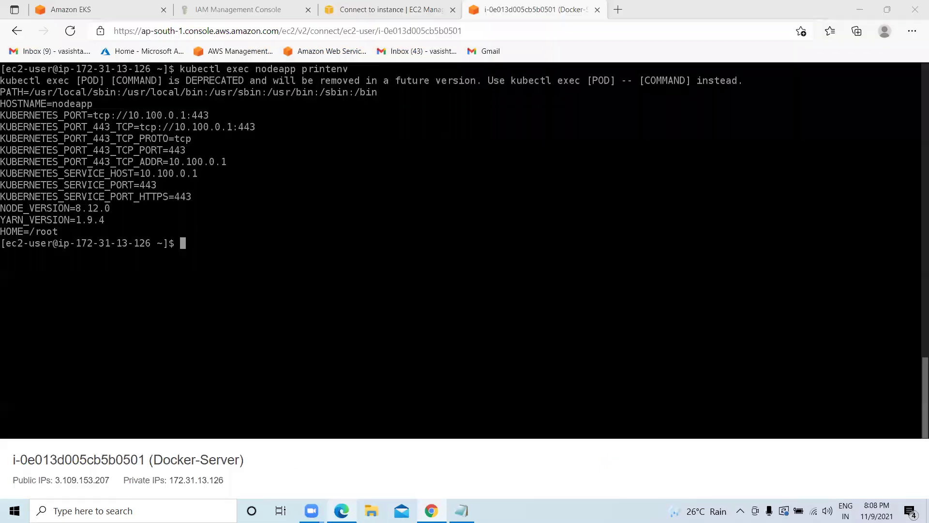
key(ctrl+v)
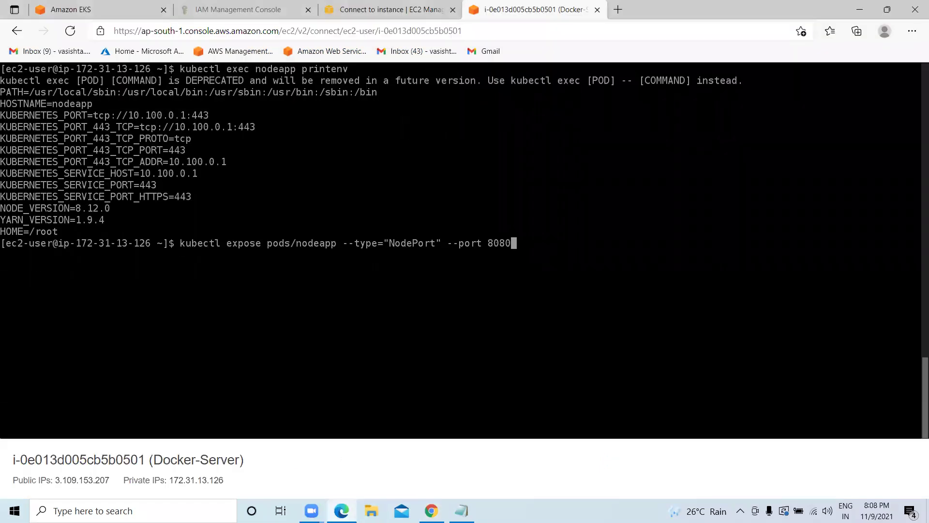
key(Return)
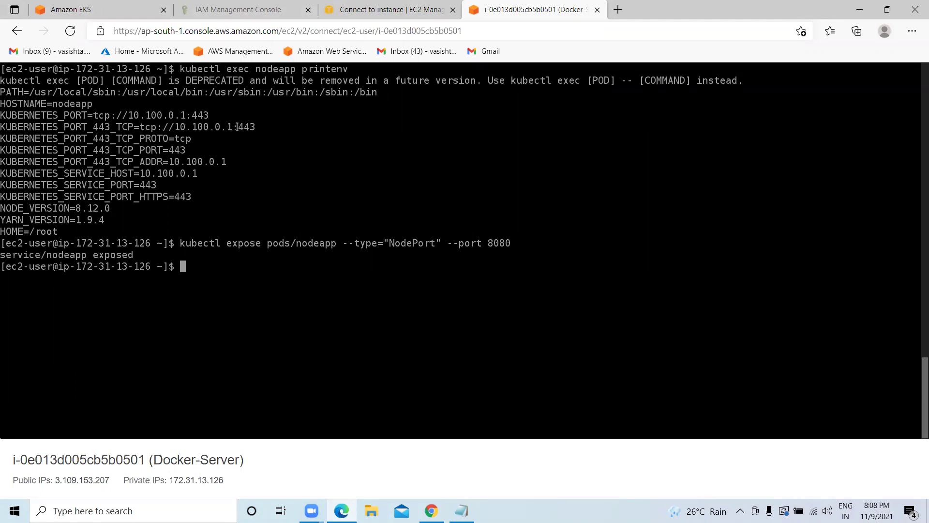
drag(257, 127, 163, 125)
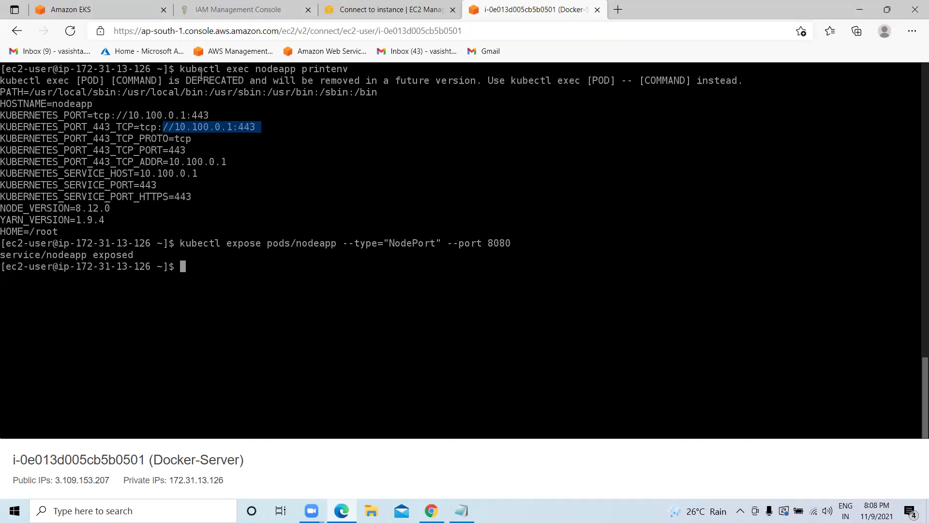
Open the HelloWorldClusterNode node group page and refresh its details.
click(121, 11)
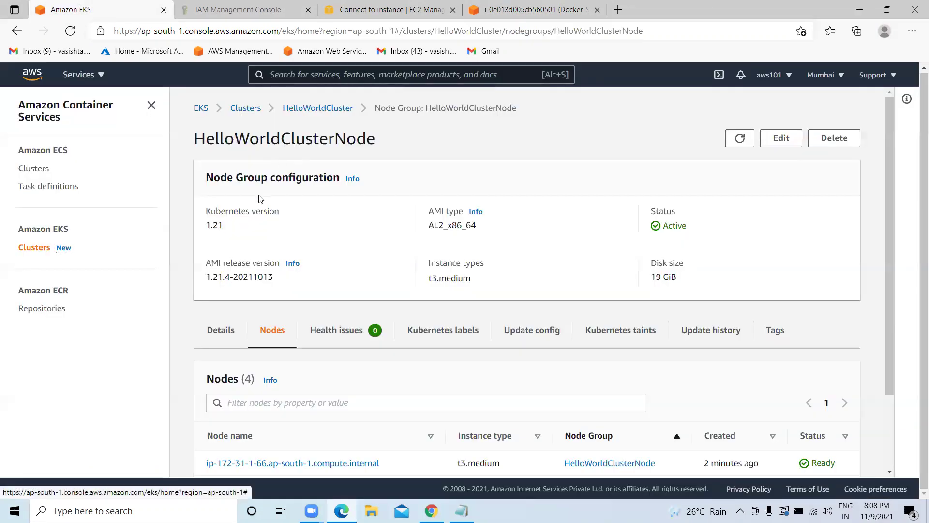
scroll(261, 200, down, 1)
scroll(286, 257, up, 1)
scroll(288, 291, down, 1)
scroll(291, 336, up, 2)
scroll(291, 336, down, 2)
scroll(289, 332, up, 2)
click(739, 138)
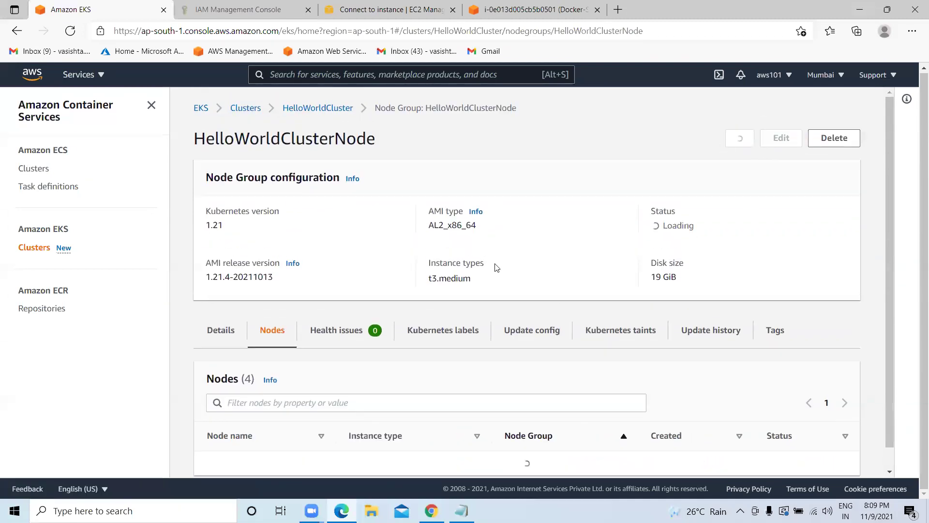
scroll(496, 268, down, 2)
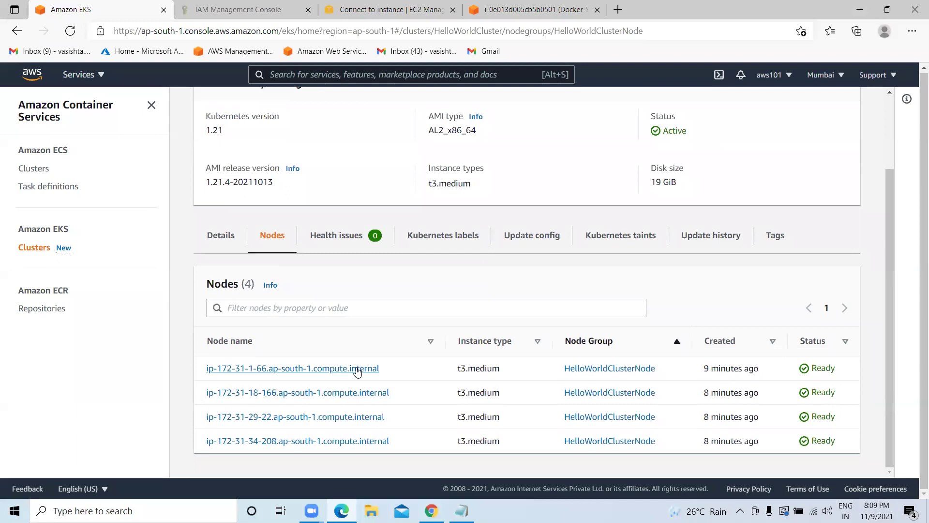
Inspect the first node's detail page and its Ready status.
click(356, 370)
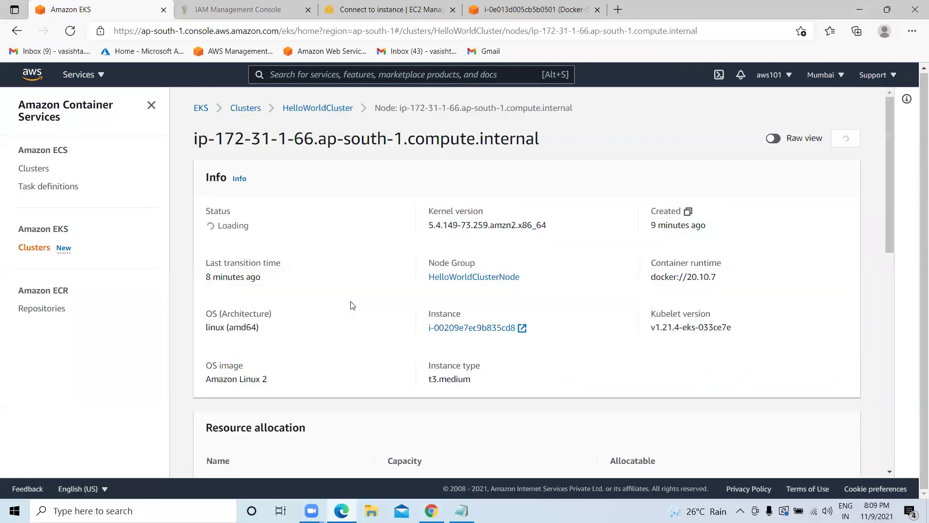
scroll(351, 305, down, 1)
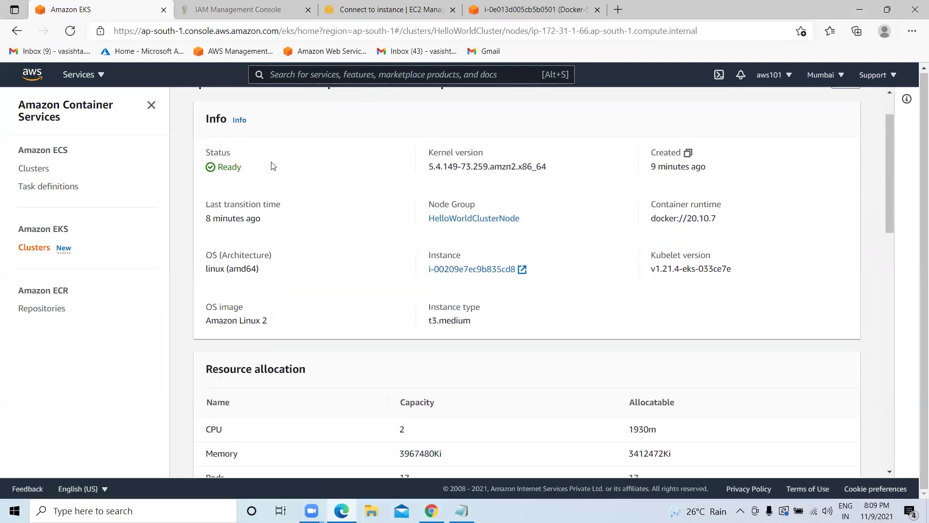
scroll(554, 215, down, 1)
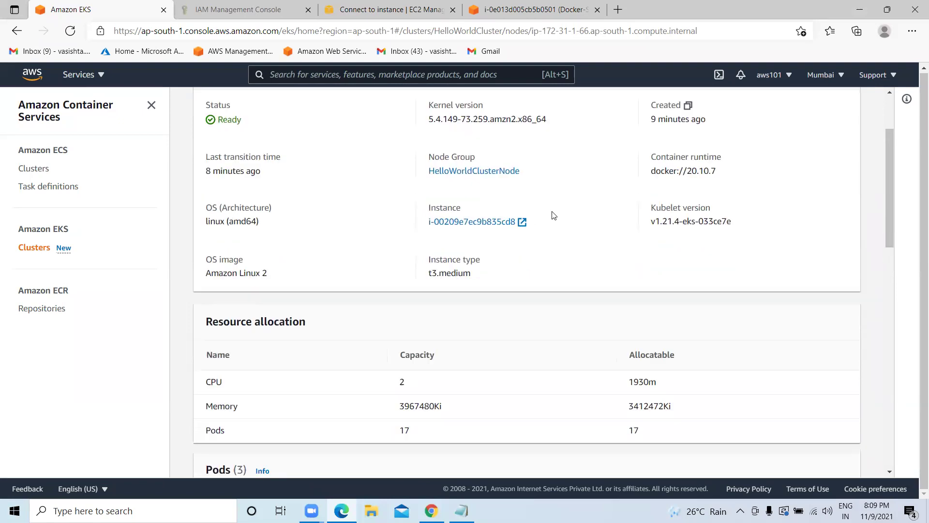
scroll(555, 216, down, 1)
scroll(368, 279, down, 4)
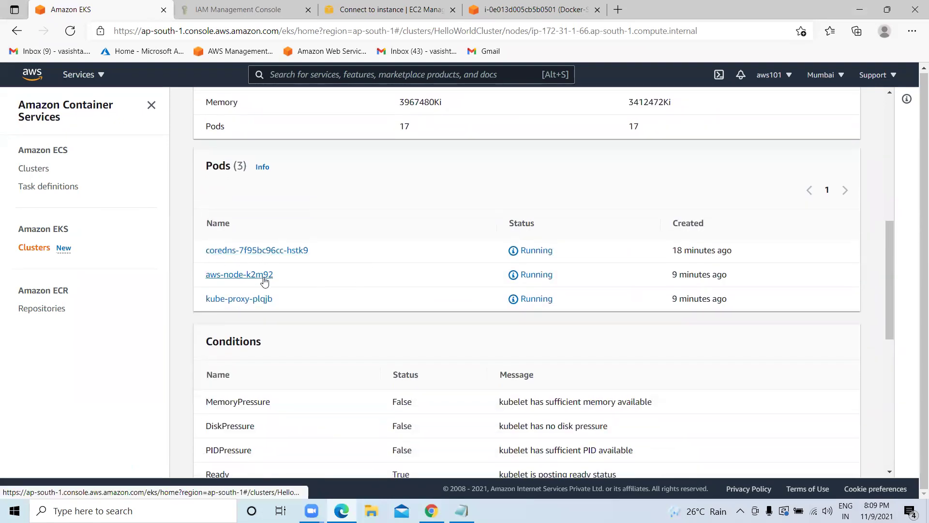
scroll(267, 281, down, 5)
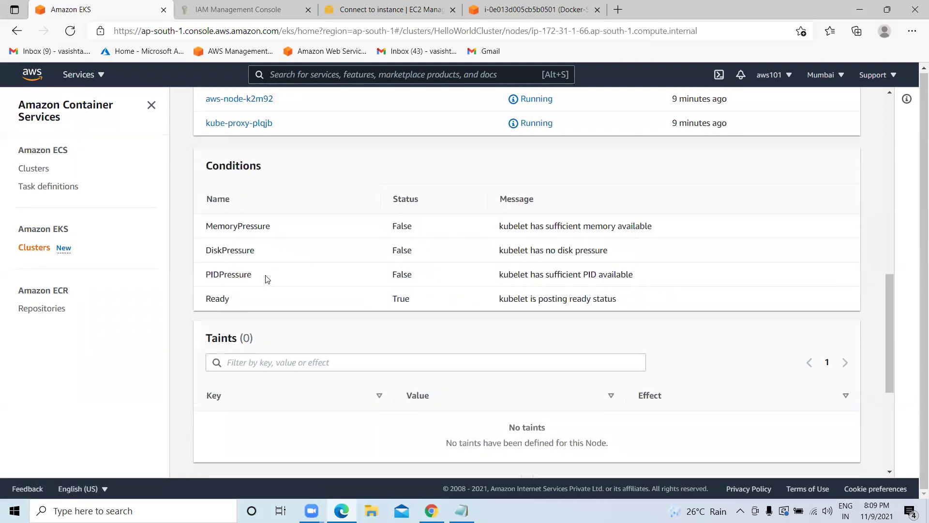
scroll(314, 266, down, 2)
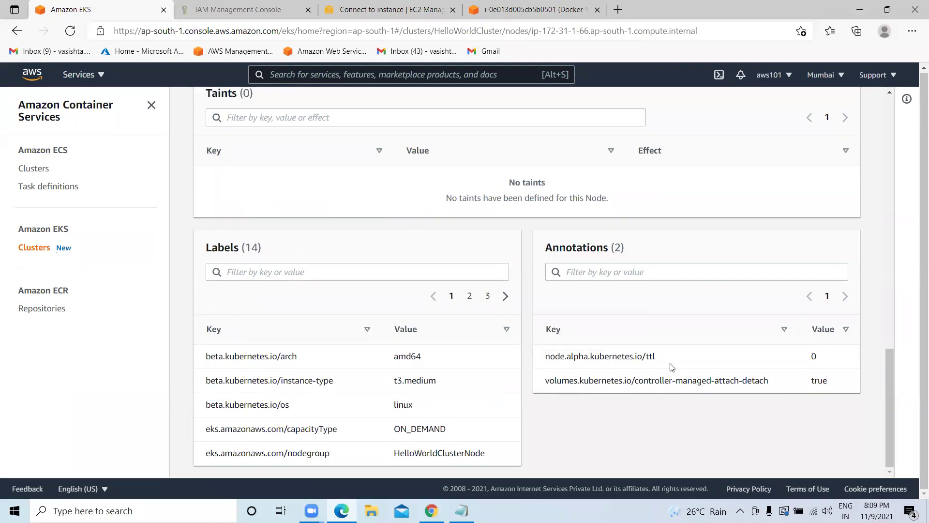
scroll(671, 367, up, 6)
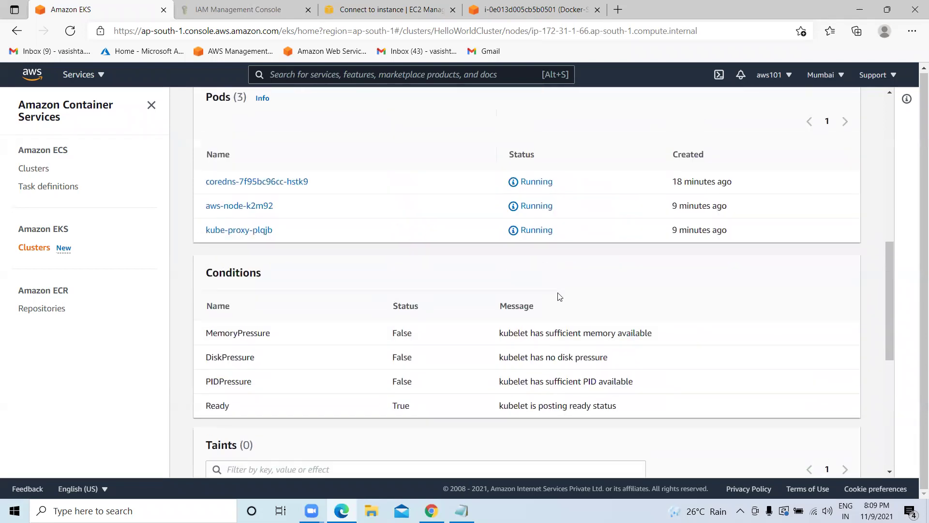
scroll(559, 296, up, 2)
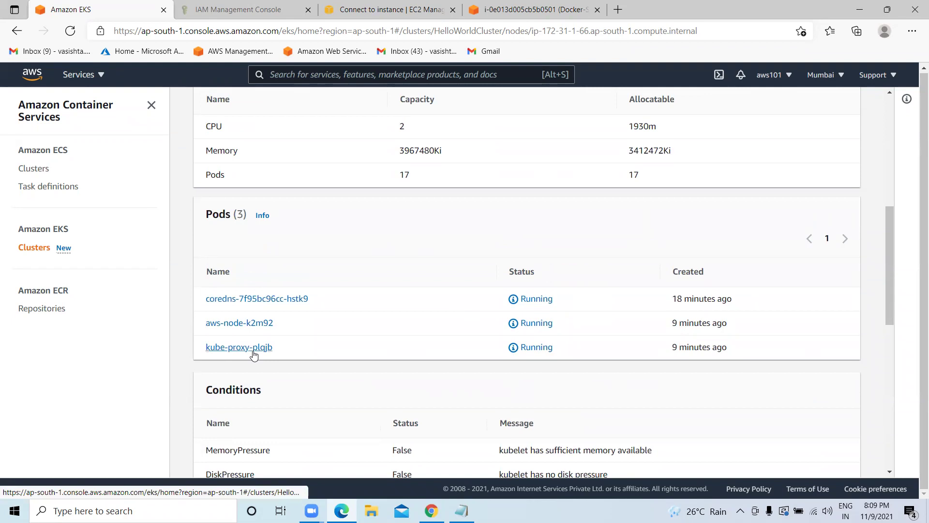
scroll(354, 327, up, 2)
scroll(461, 284, up, 2)
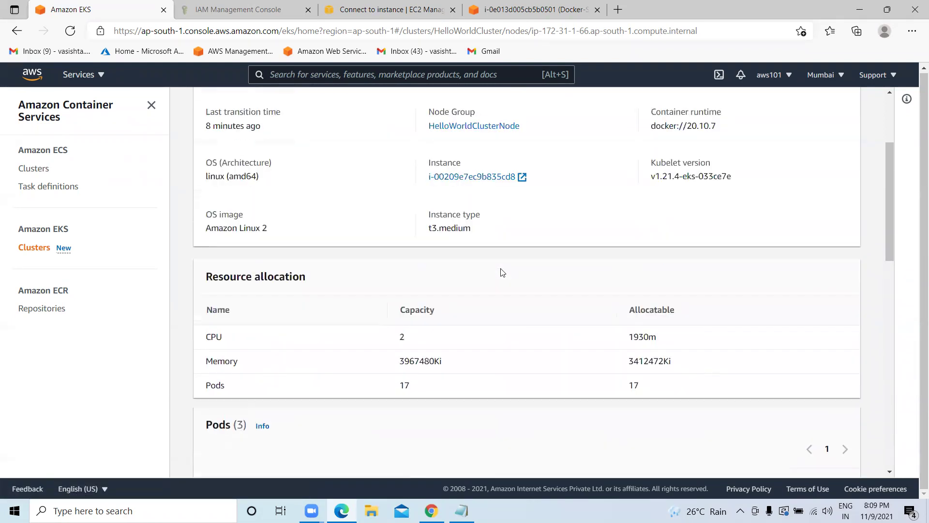
scroll(459, 235, up, 1)
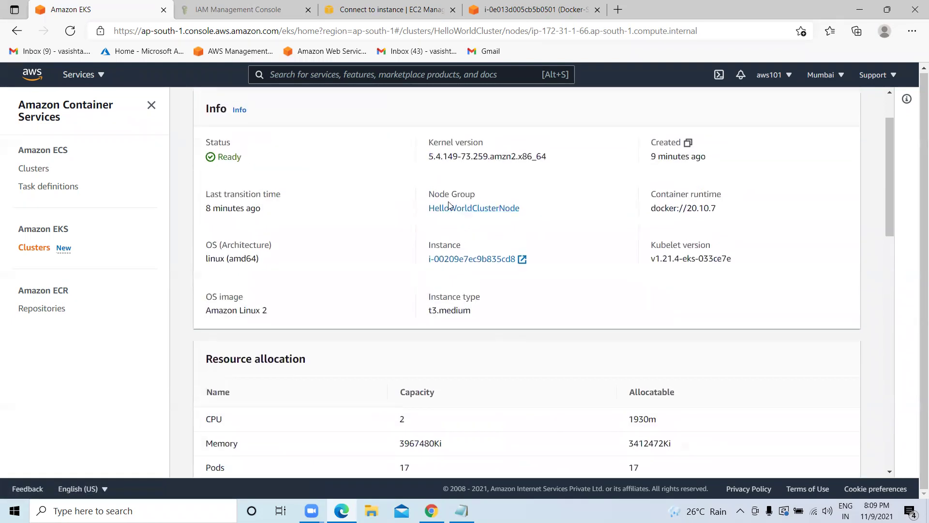
scroll(285, 266, up, 2)
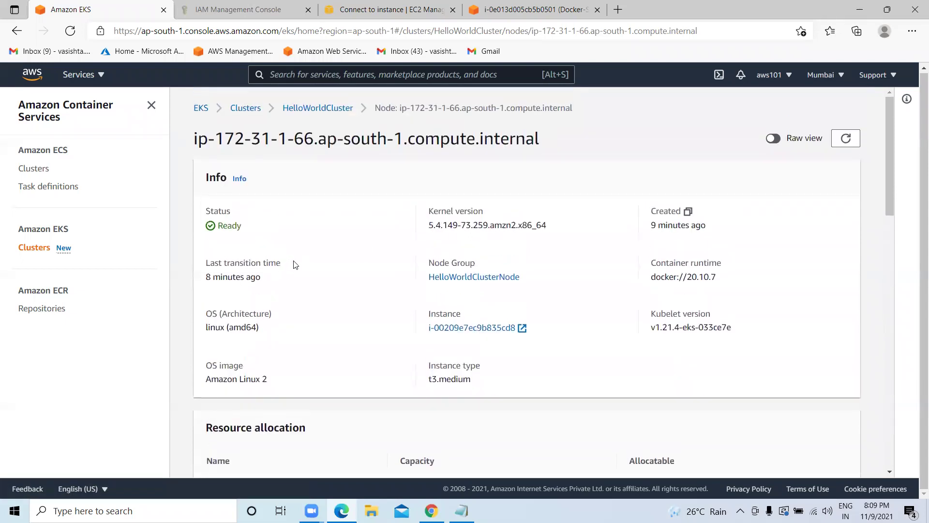
double_click(234, 228)
Review the node group's details, its maximum size of 4, its four nodes and health issues.
click(320, 107)
scroll(363, 269, down, 2)
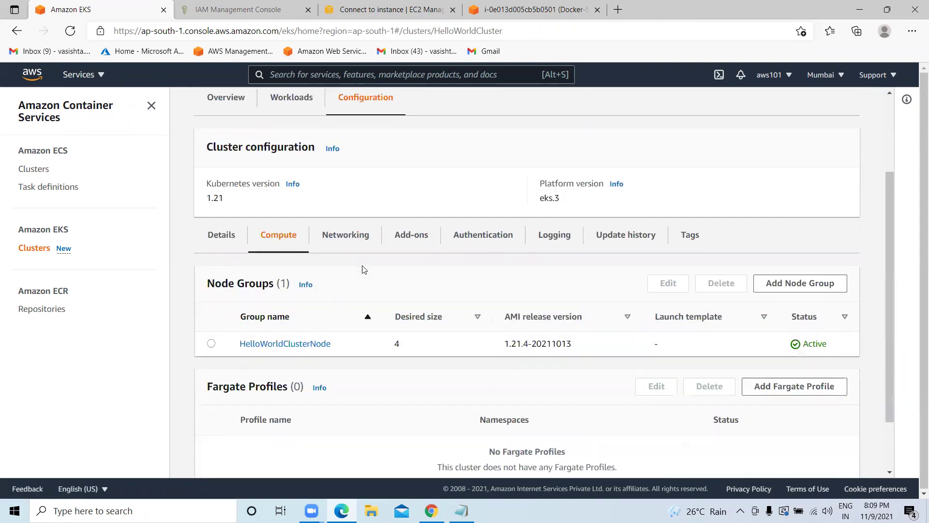
click(291, 343)
scroll(309, 333, down, 2)
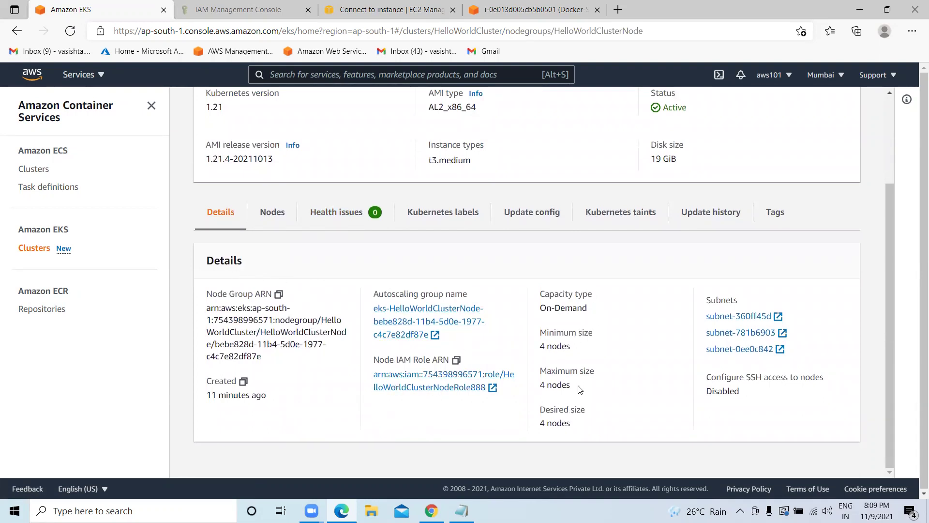
drag(579, 387, 537, 386)
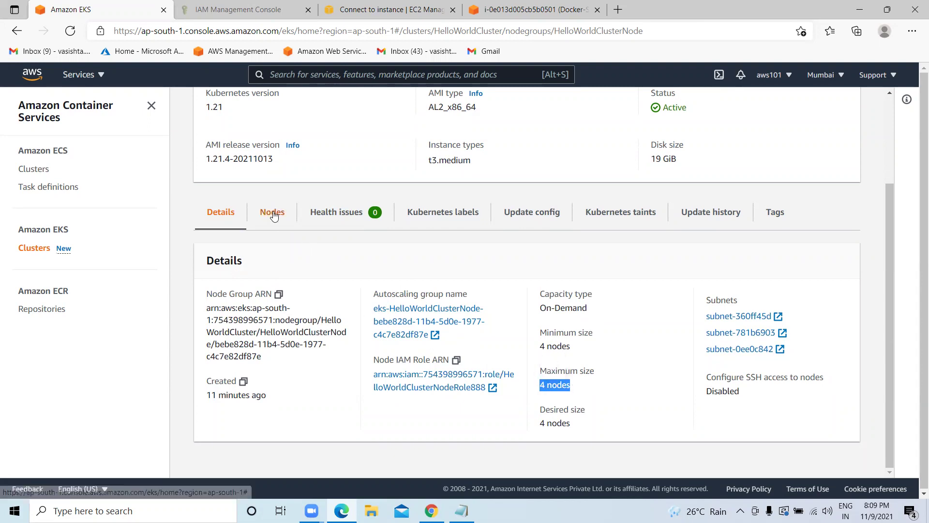
click(272, 214)
scroll(347, 276, down, 2)
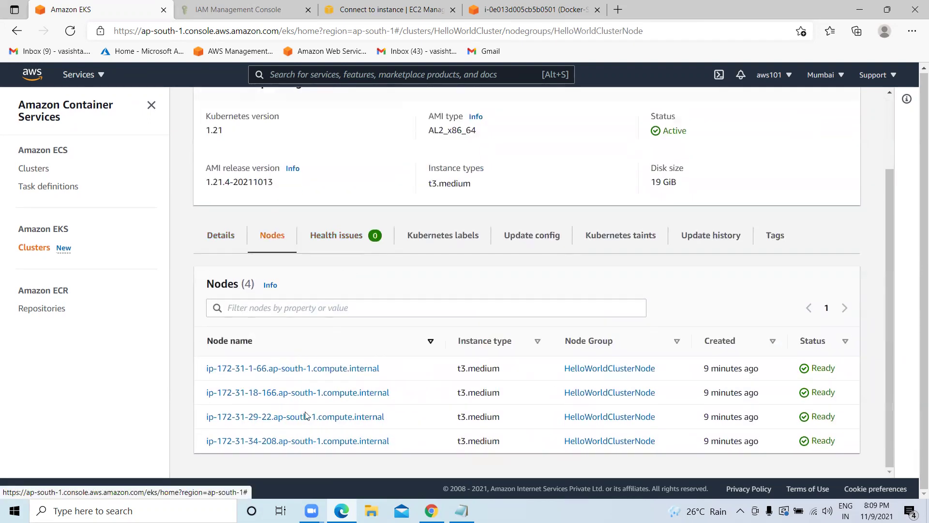
click(326, 240)
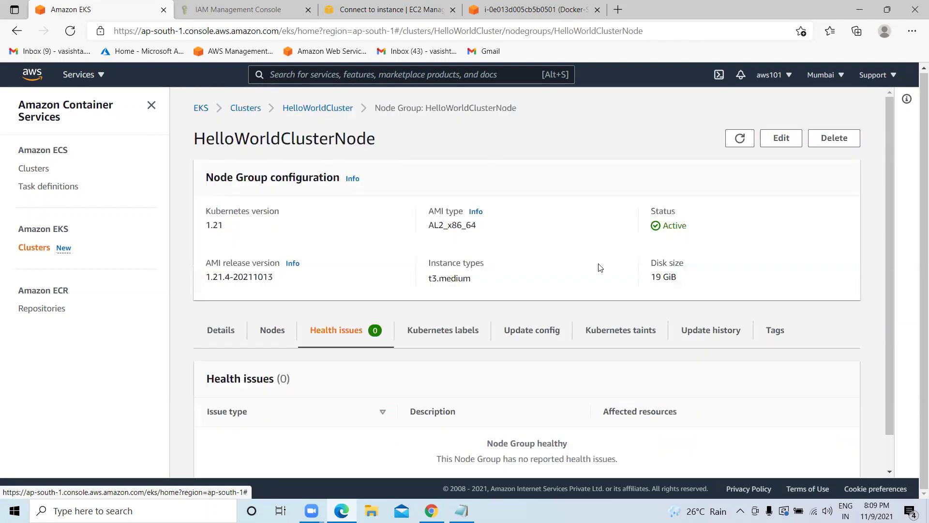
scroll(532, 290, down, 1)
click(231, 295)
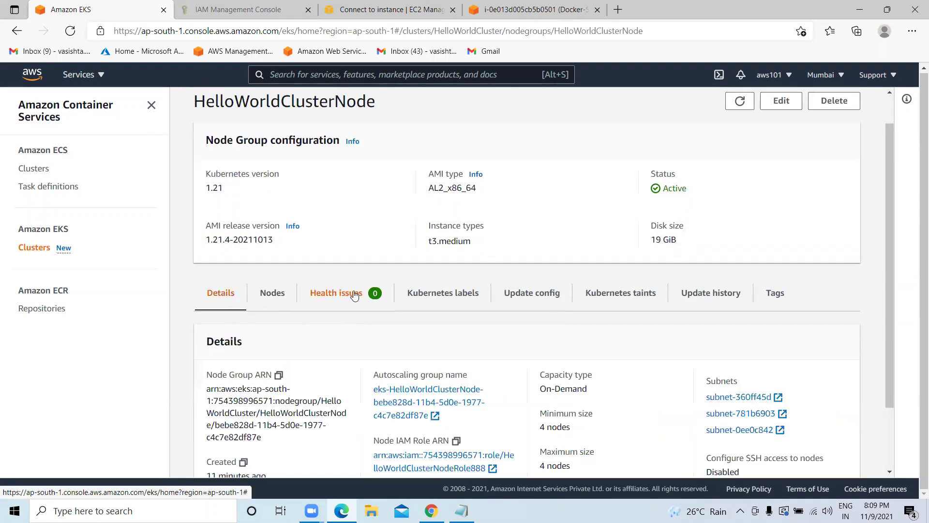
scroll(231, 290, up, 1)
Return to HelloWorldCluster from the clusters list and view its Workloads.
click(246, 107)
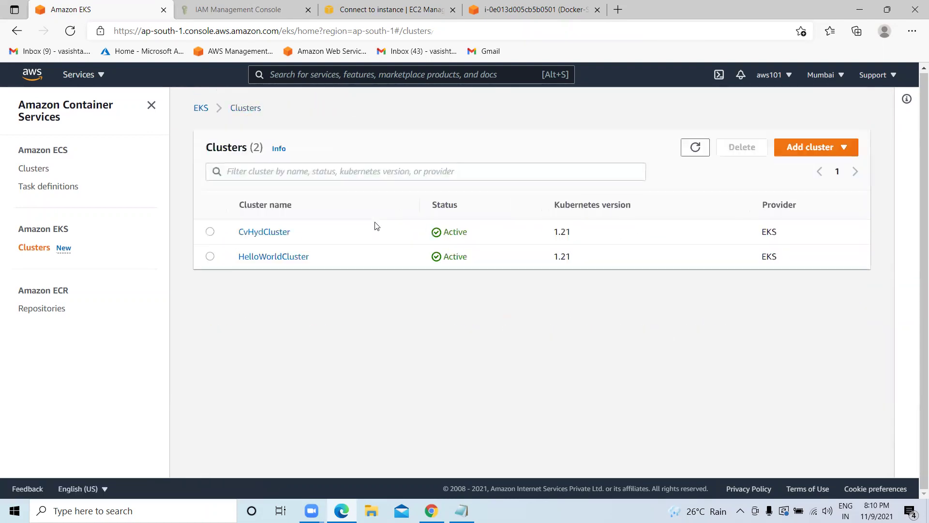
click(284, 261)
scroll(286, 259, down, 4)
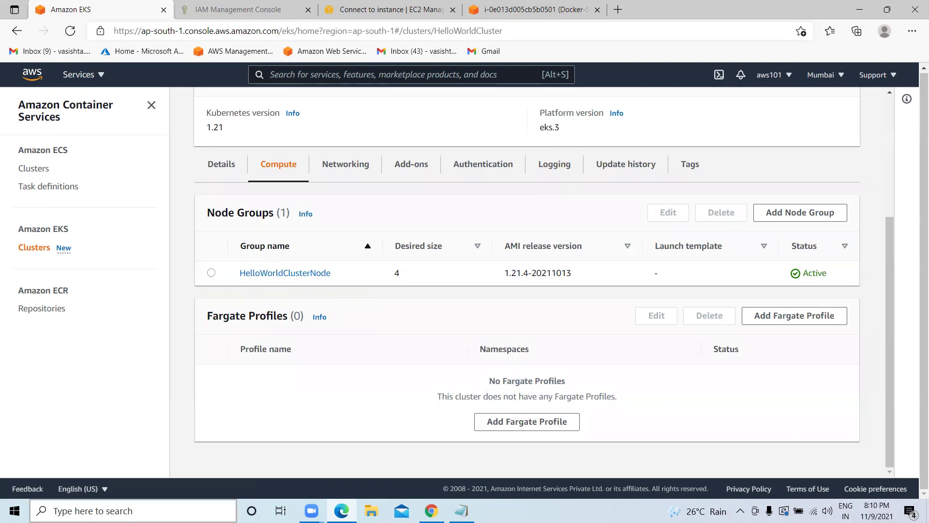
text(kun)
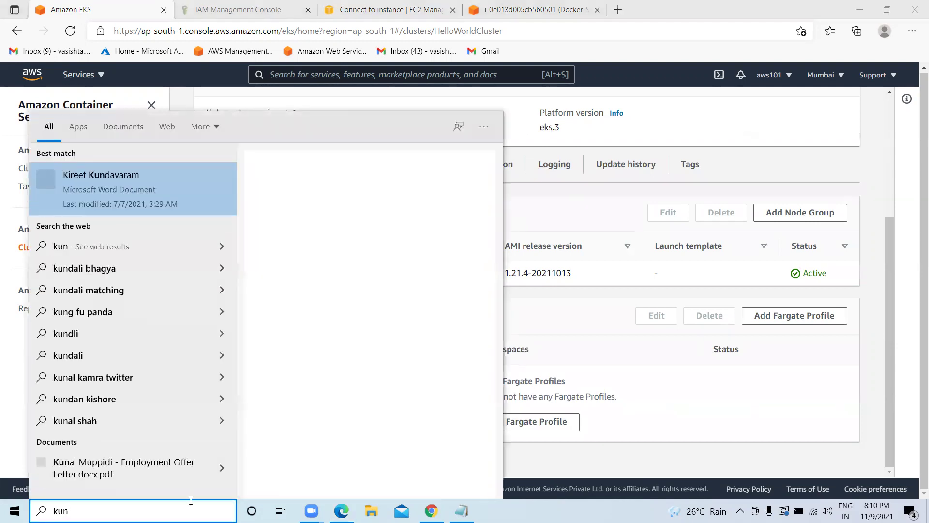
text(r)
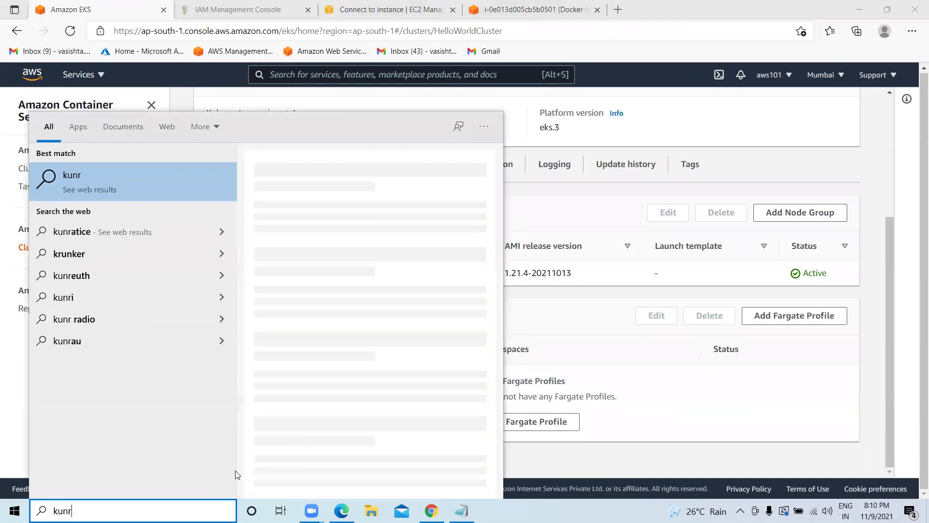
click(604, 387)
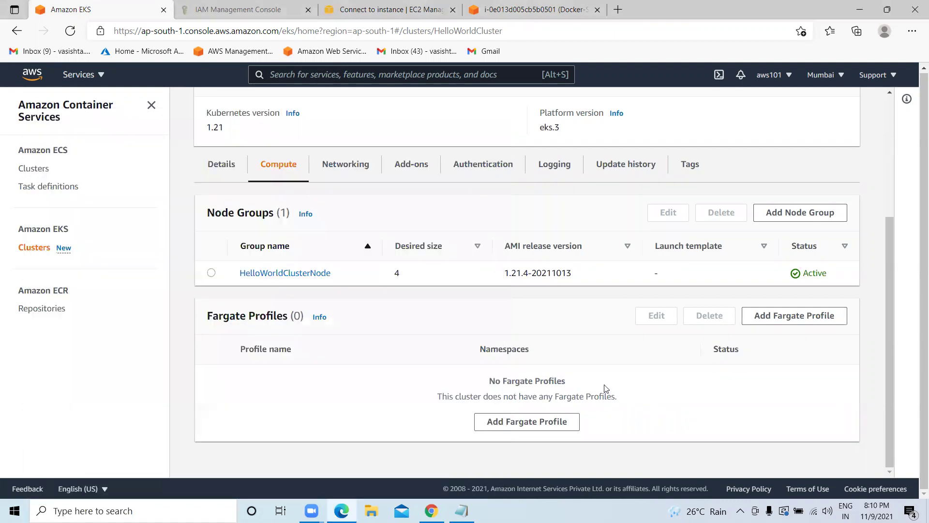
scroll(452, 320, up, 4)
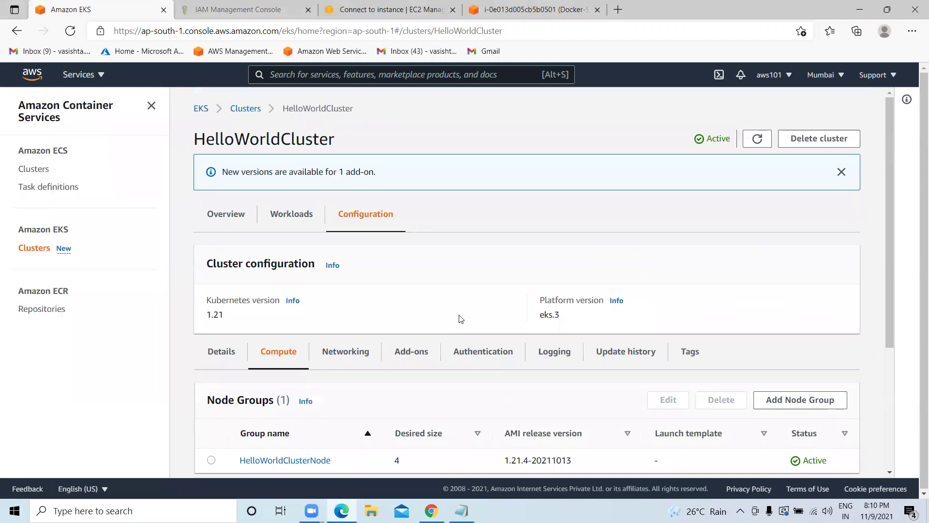
click(244, 109)
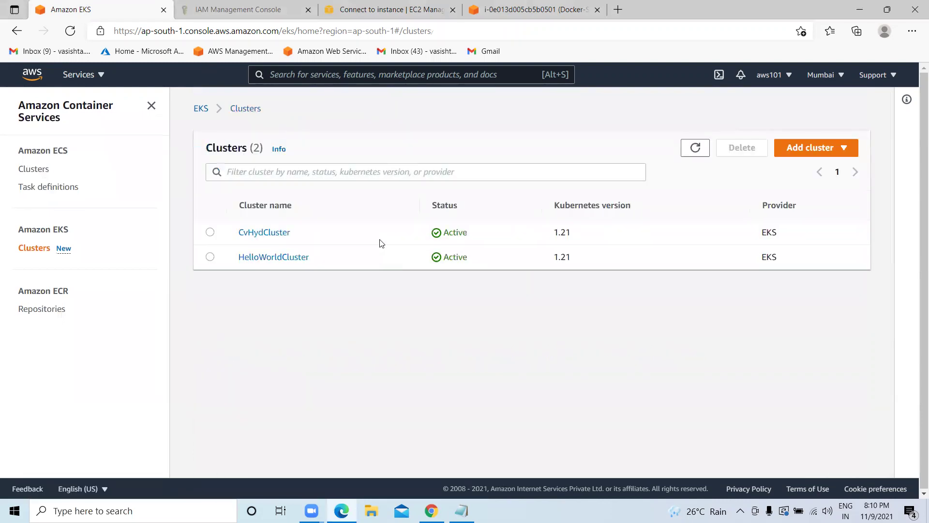
click(264, 257)
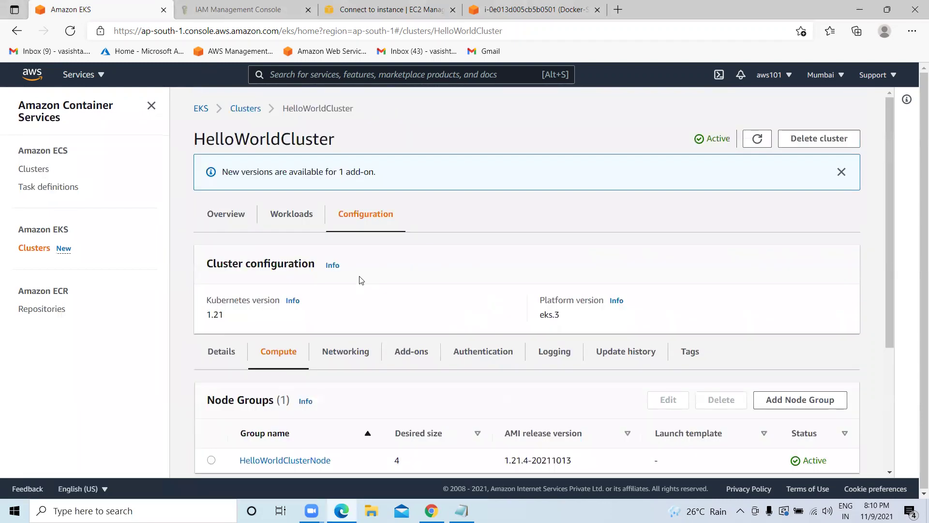
click(291, 158)
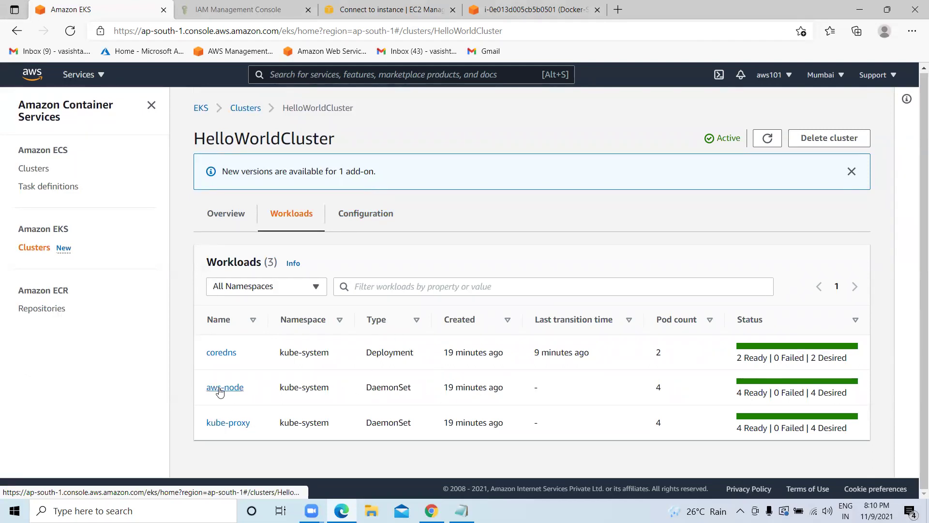
Open the aws-node DaemonSet details and scroll through them.
click(213, 386)
scroll(334, 300, down, 5)
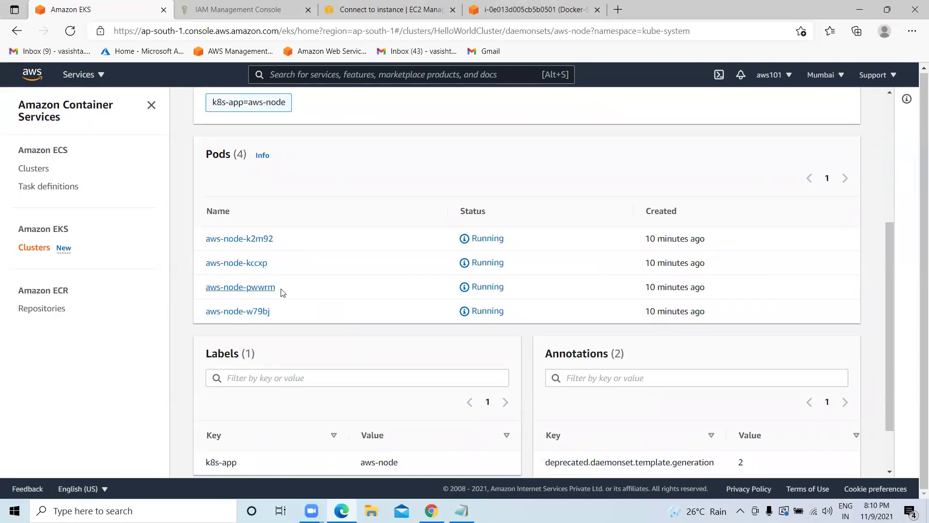
scroll(498, 309, down, 1)
scroll(499, 309, down, 1)
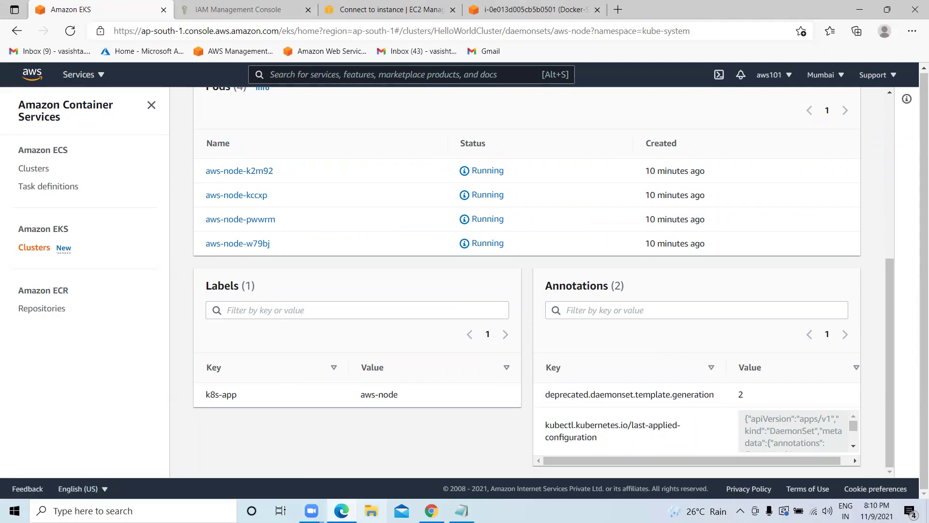
Return to the Docker-Server Instance Connect terminal showing the service/nodeapp exposed confirmation.
scroll(455, 324, up, 4)
click(393, 9)
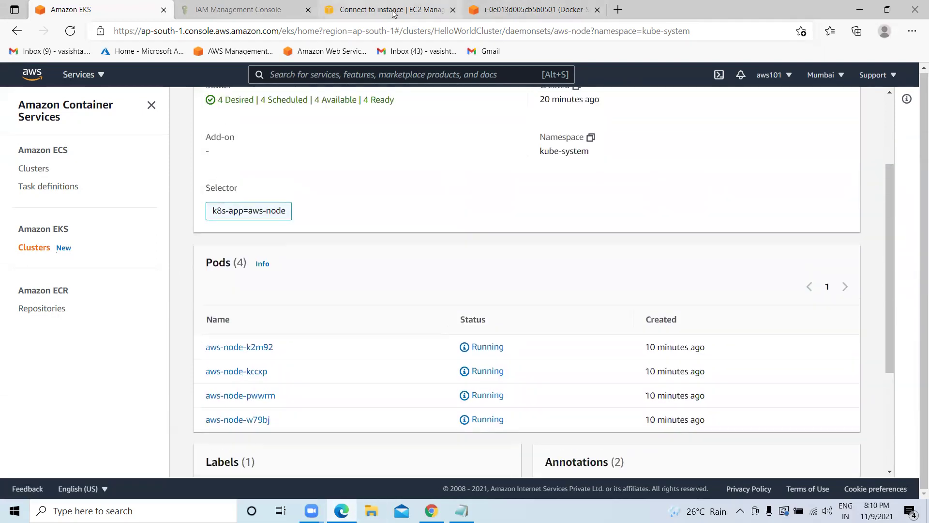
click(513, 15)
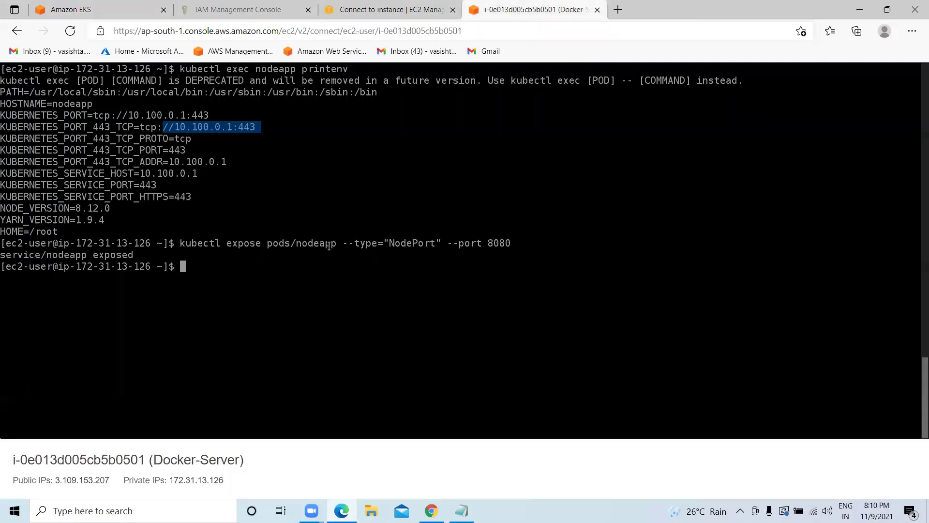
List the home directory contents with ls.
key(Return)
key(Return)
text(ls)
key(Return)
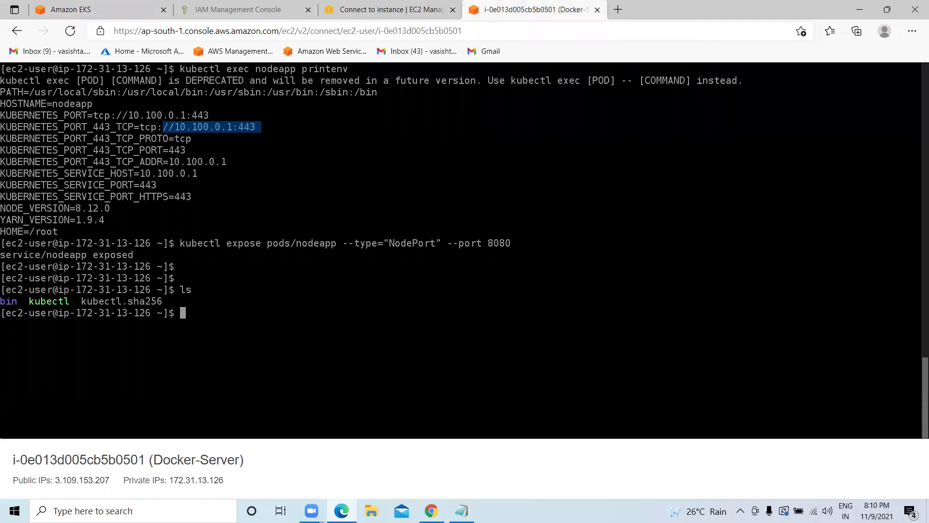
Attempt to change into kubectl with cd, then again with sudo cd.
key(Return)
key(Return)
key(Return)
text(cd )
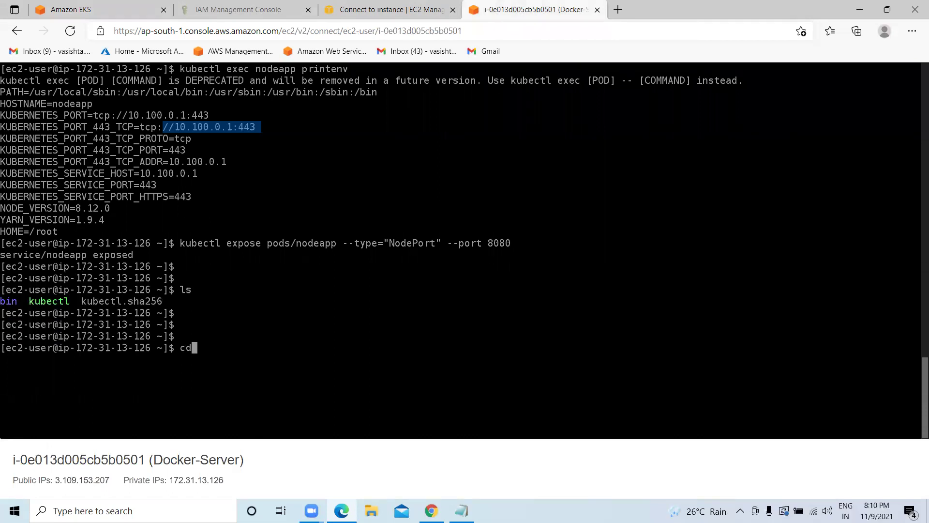
text(Ku)
key(BackSpace)
key(BackSpace)
text(kubectl)
key(Return)
text(sudo cd)
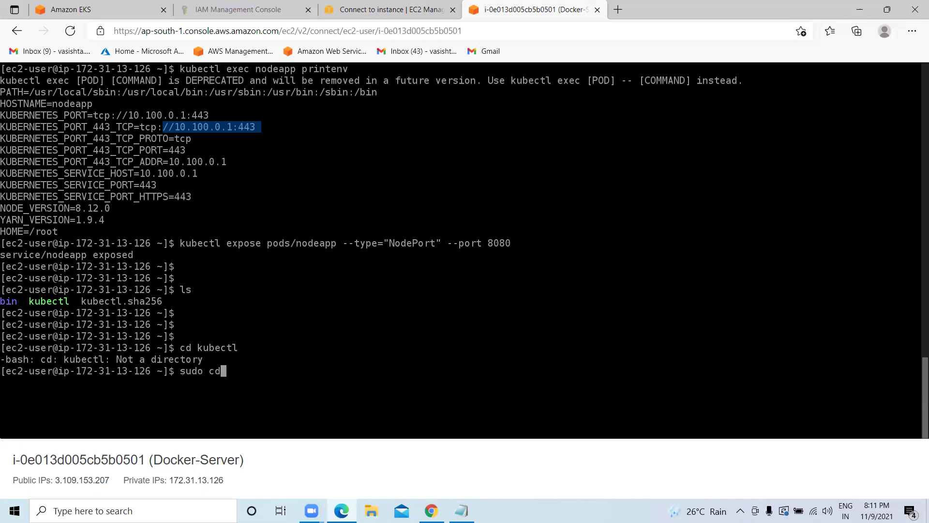
text( kubectl)
key(Return)
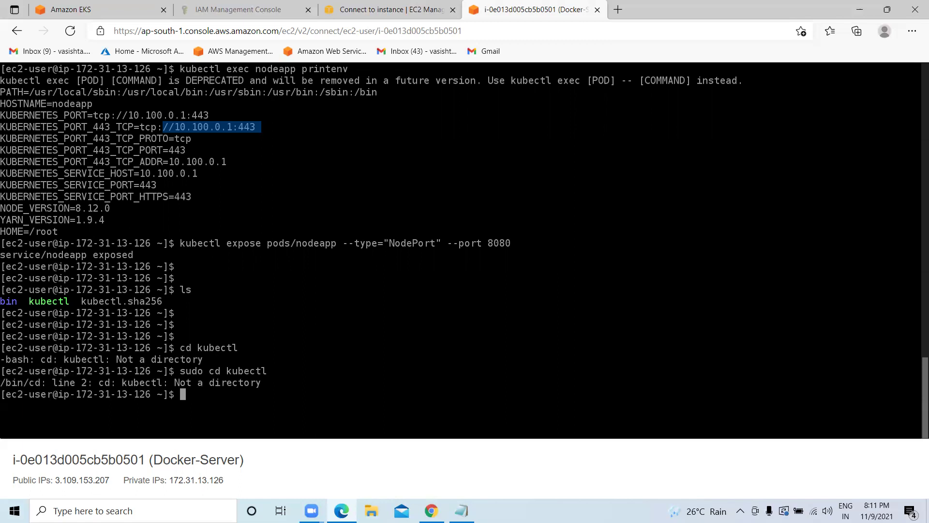
Try printing the misspelled file kubcetl with cat.
key(Return)
text(cat kubcetl)
key(Return)
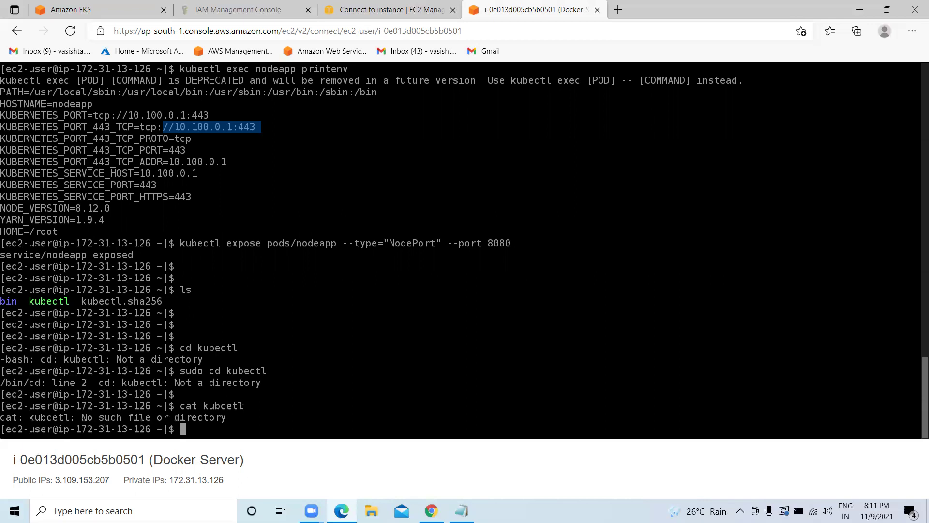
Clear the terminal, relist bin, kubectl and kubectl.sha256, and enter cat kubectl.
text(clear)
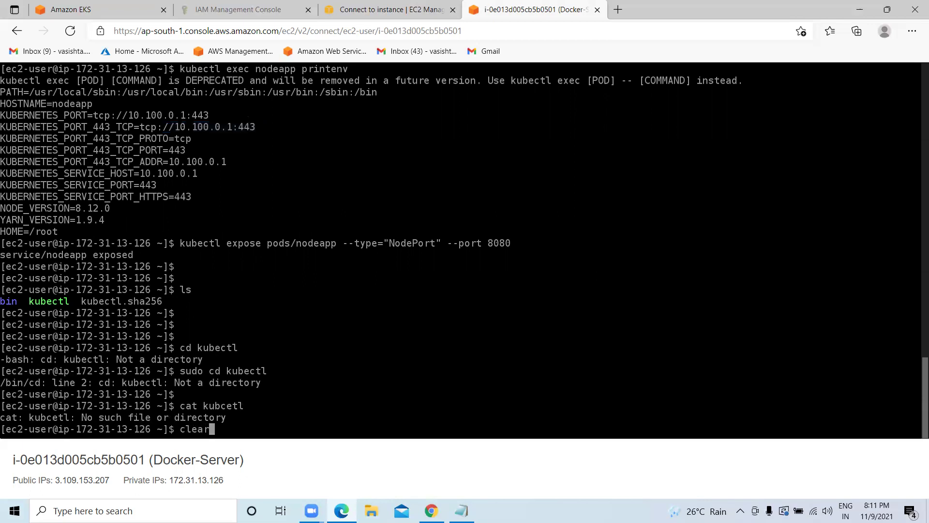
key(Return)
text(ls)
key(Return)
text(cat kub)
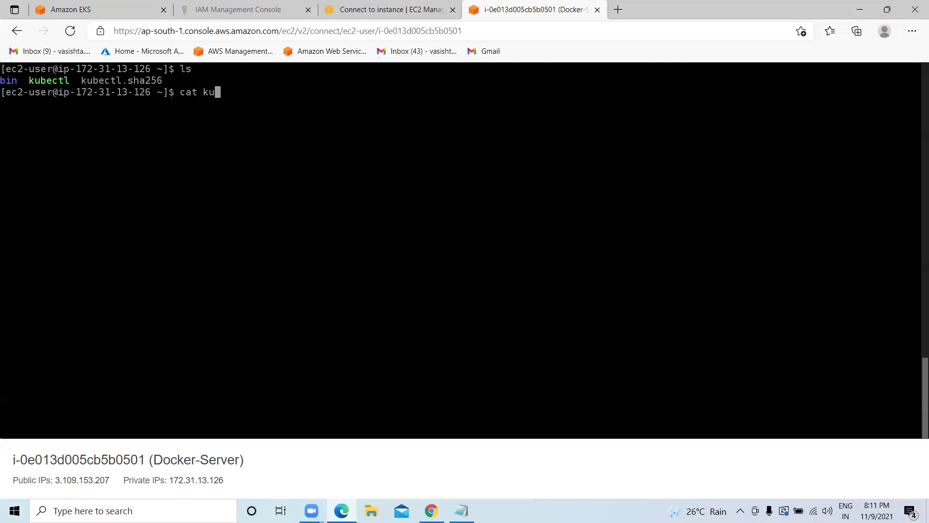
text(ectl)
Print the kubectl binary, stop the garbled output with Ctrl+C, and log out with Ctrl+D.
key(Return)
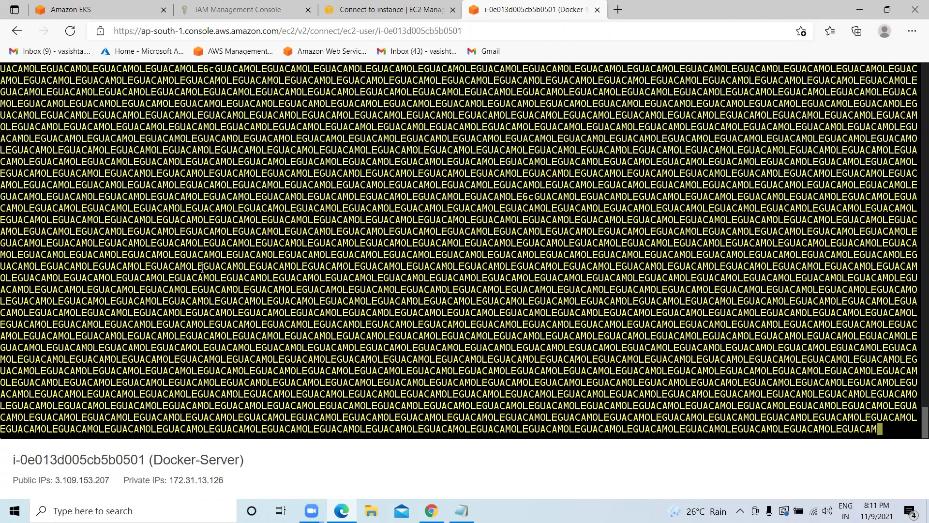
key(ctrl+c)
key(ctrl+d)
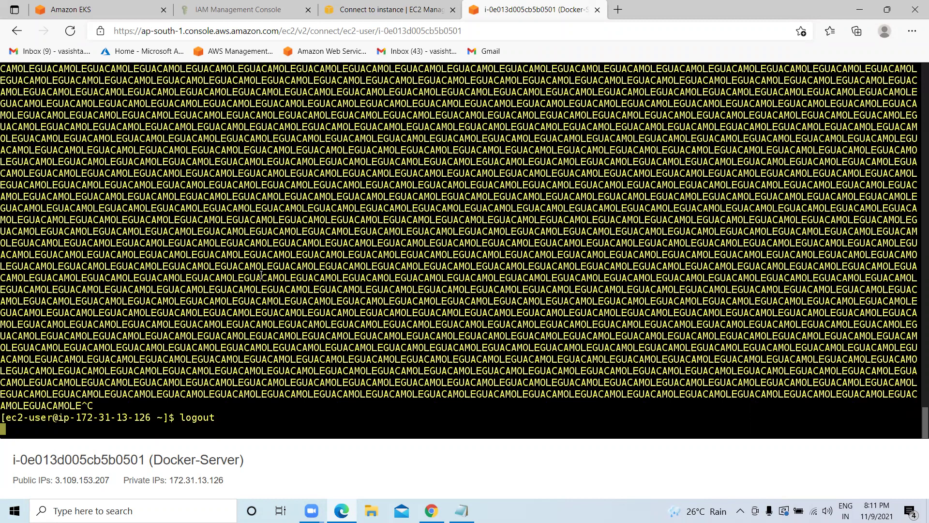
Close the Docker-Server terminal tab and return to the GitHub pods README in Chrome.
click(597, 9)
scroll(498, 120, up, 1)
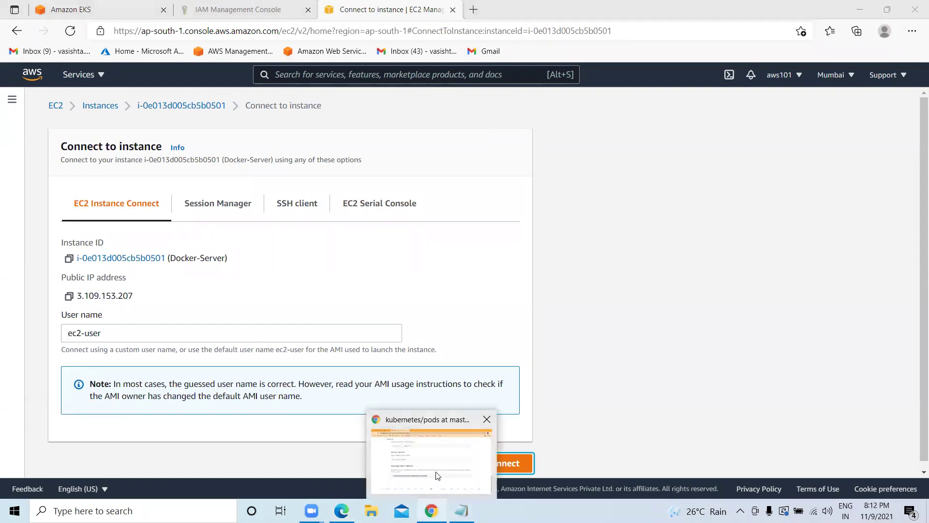
click(431, 510)
scroll(255, 126, up, 10)
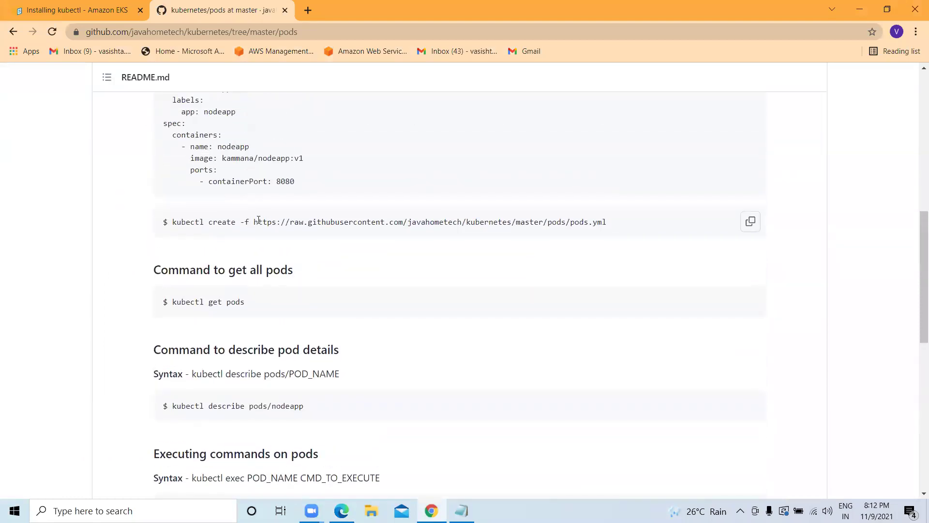
Select the full pods.yml URL in the README, then go to the Gmail inbox.
drag(251, 222, 369, 241)
click(342, 256)
drag(254, 223, 613, 220)
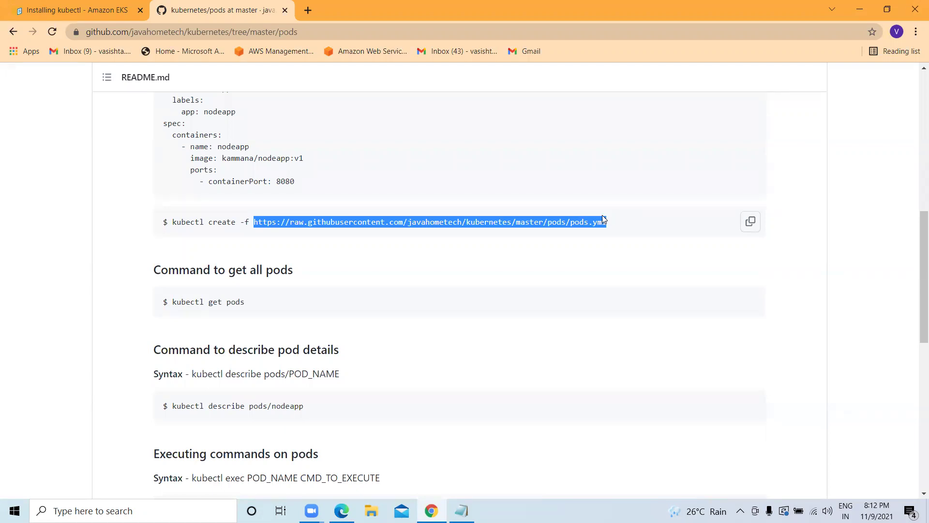
click(463, 52)
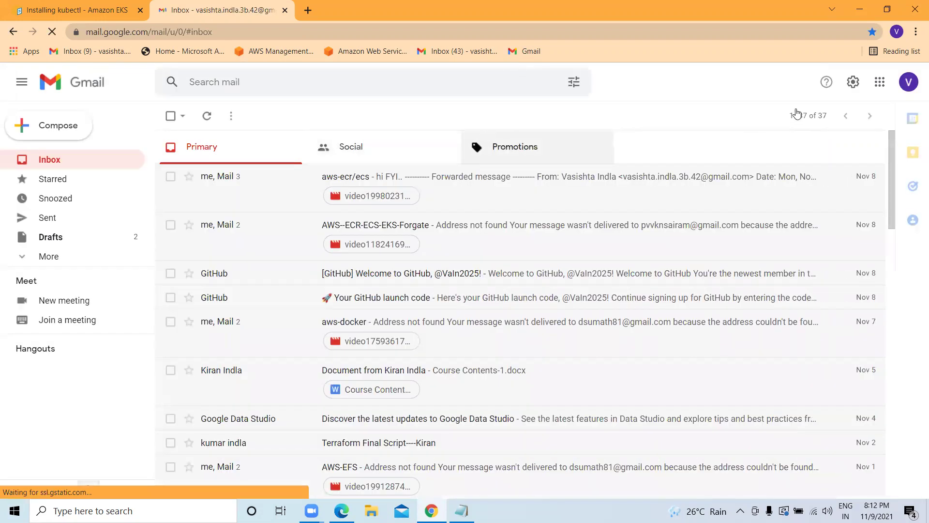
Switch to the second Gmail account, search for 'kube', and open the forwarded (no subject) message.
click(908, 82)
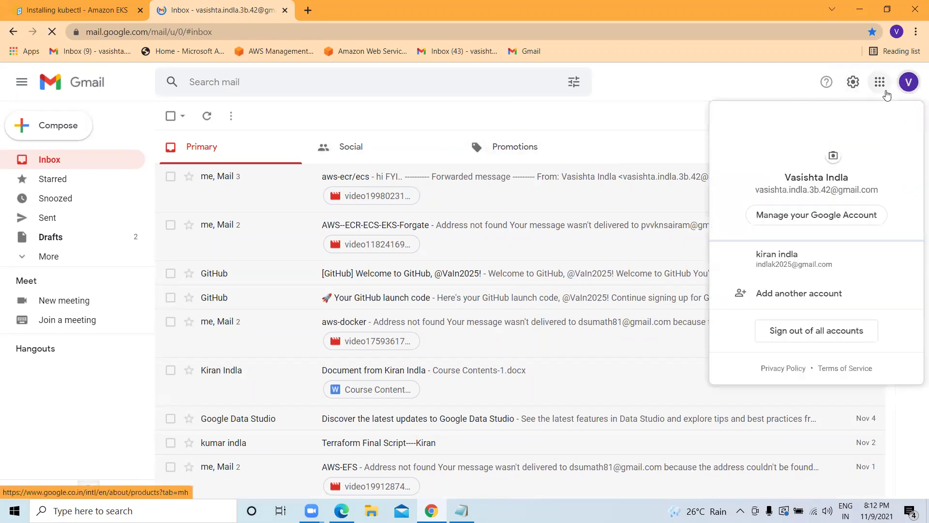
click(787, 259)
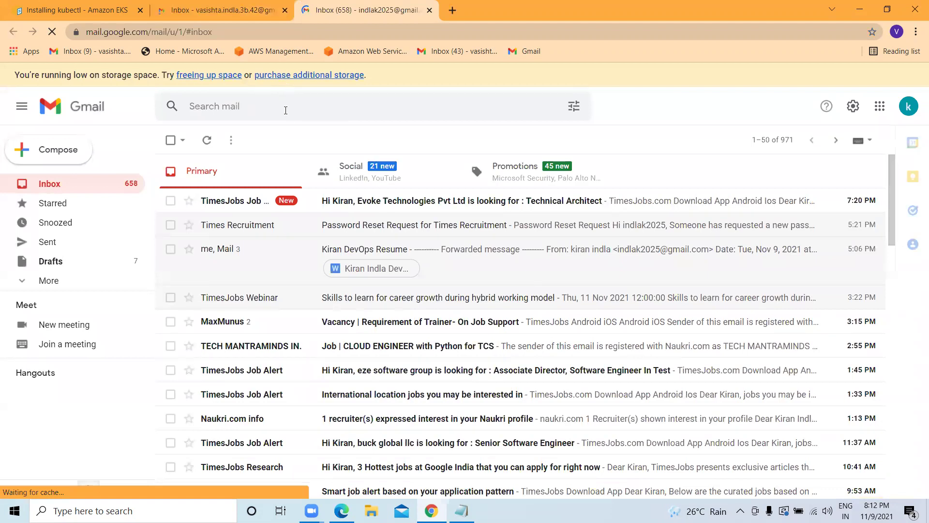
click(286, 106)
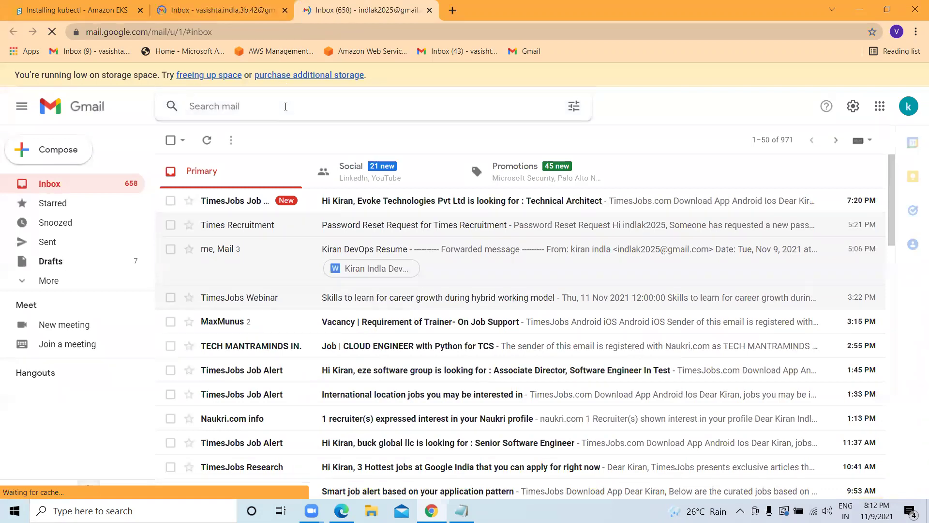
text(kube)
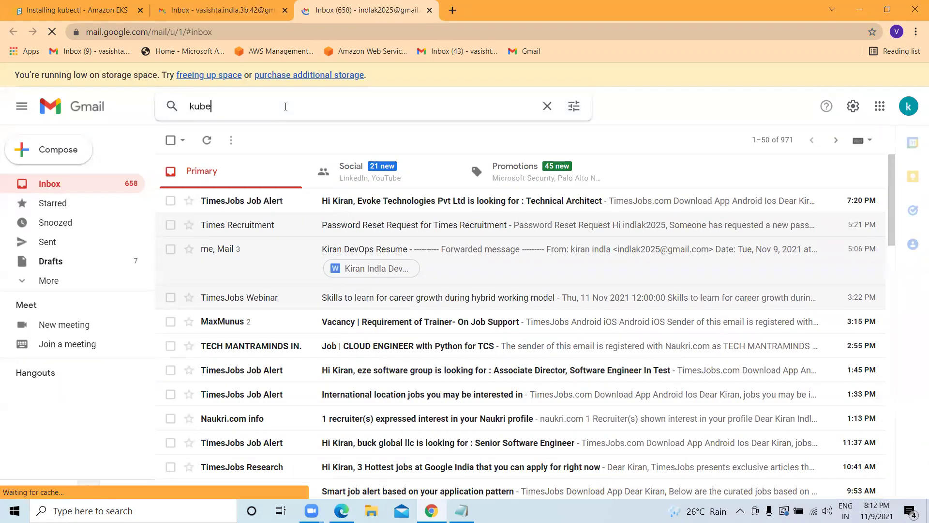
key(Return)
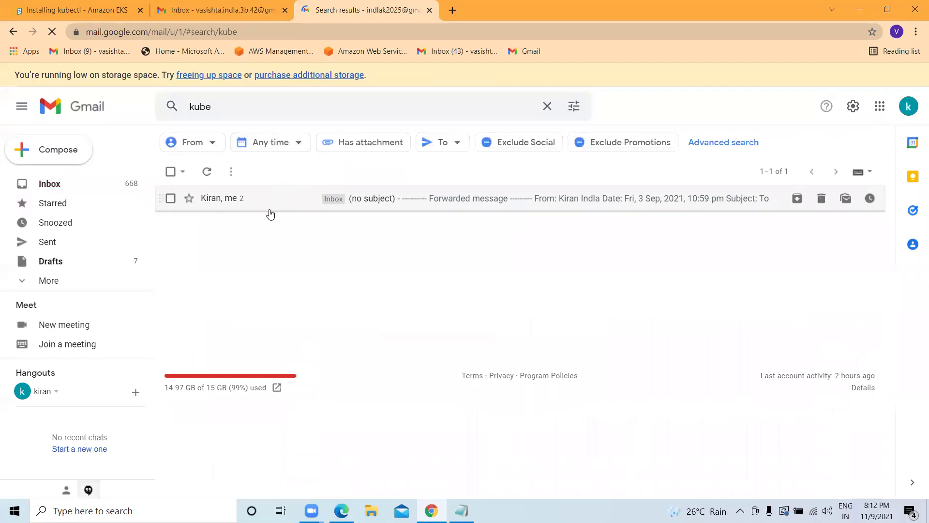
click(368, 207)
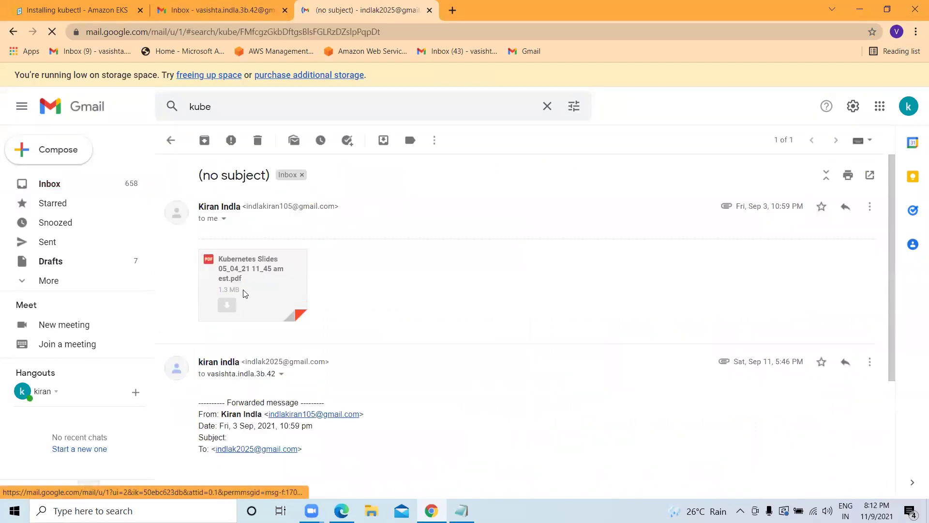
Open the Kubernetes Slides PDF and scroll to the Kubernetes Architecture slide on page 8.
click(236, 276)
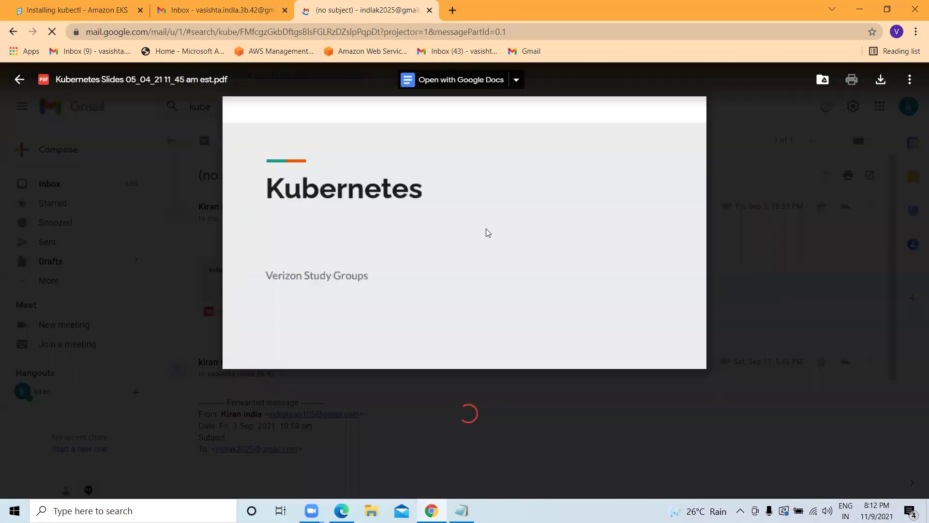
scroll(487, 229, down, 7)
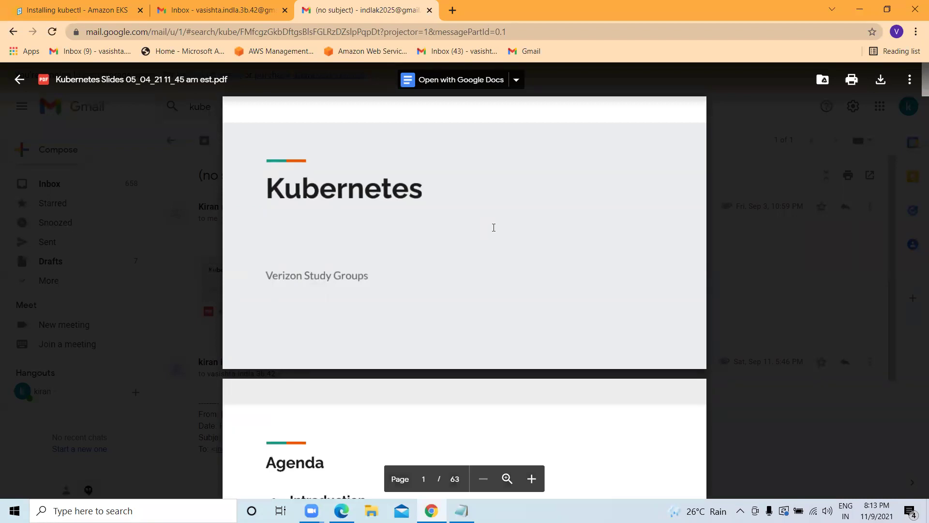
scroll(494, 227, down, 6)
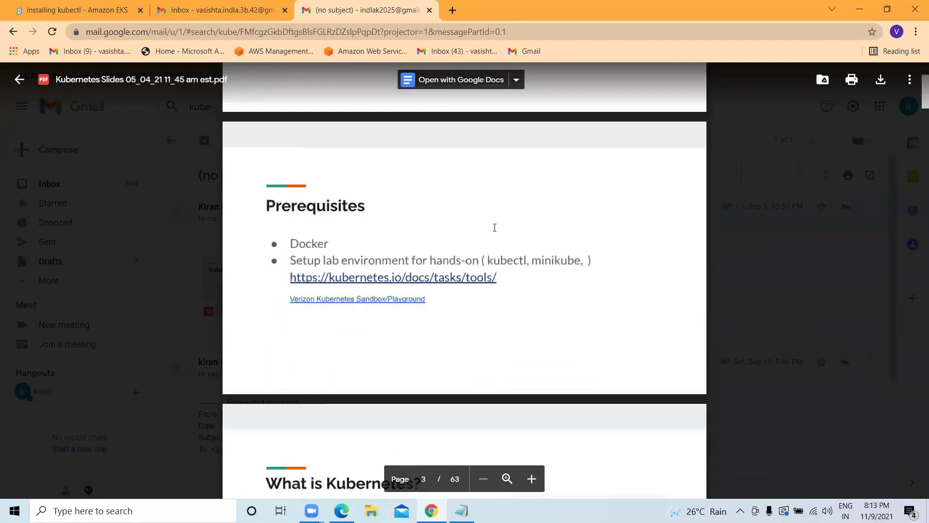
scroll(494, 227, down, 10)
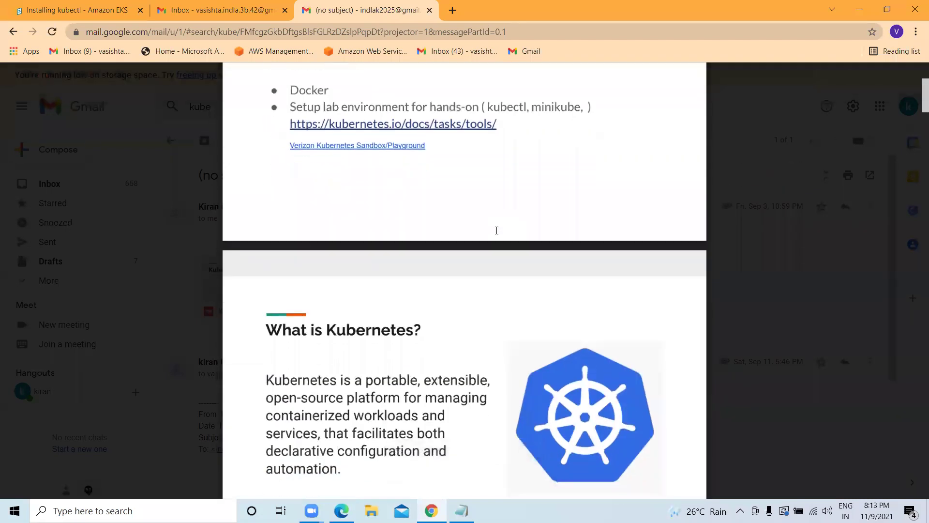
scroll(498, 226, down, 12)
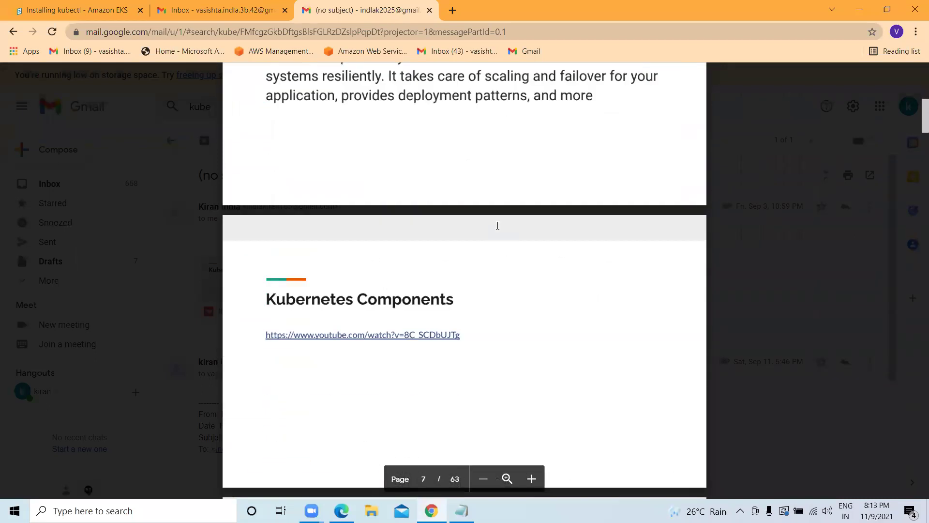
scroll(497, 226, down, 3)
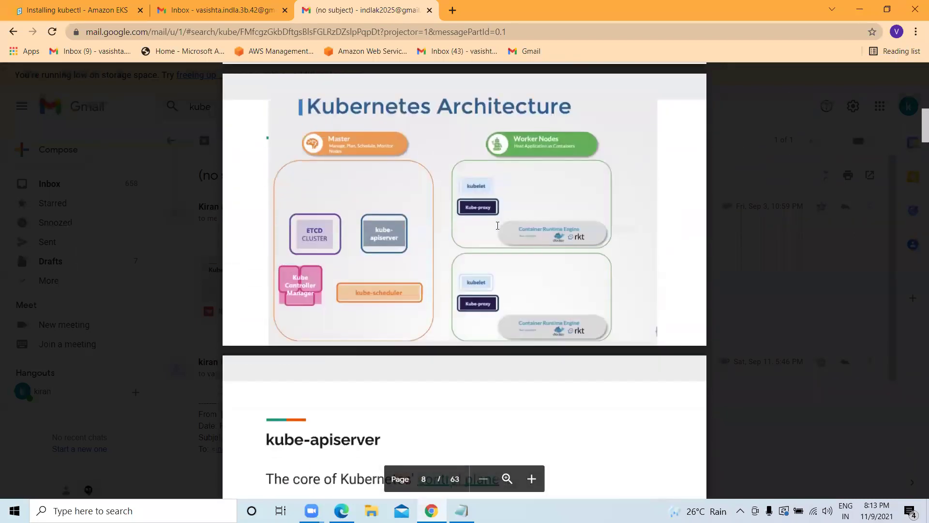
scroll(497, 226, up, 1)
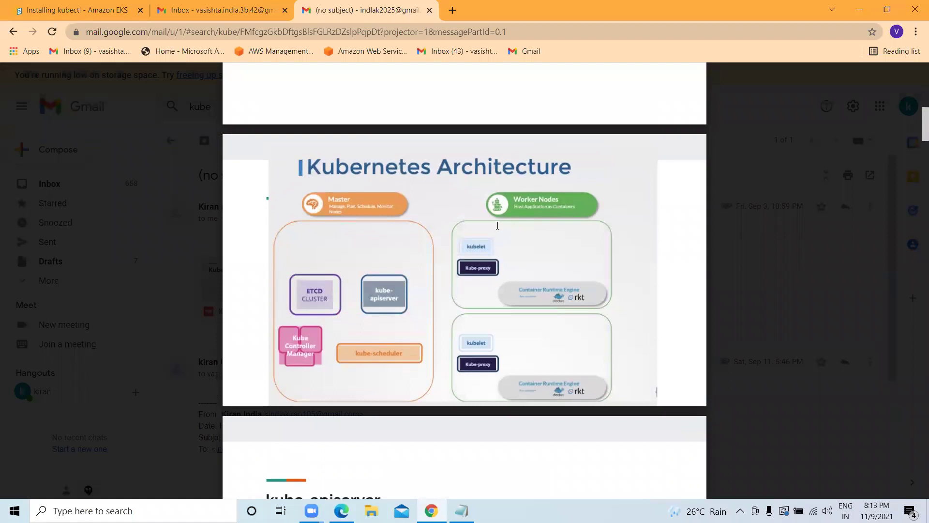
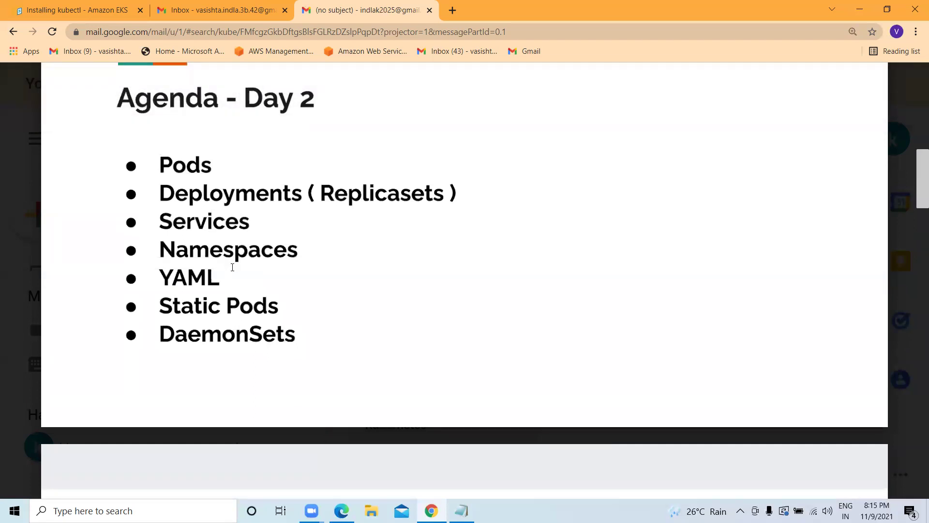
Scroll to the PODS slide on page 24 and select its 'kubectl create -f nginx.yaml' command.
scroll(232, 267, down, 3)
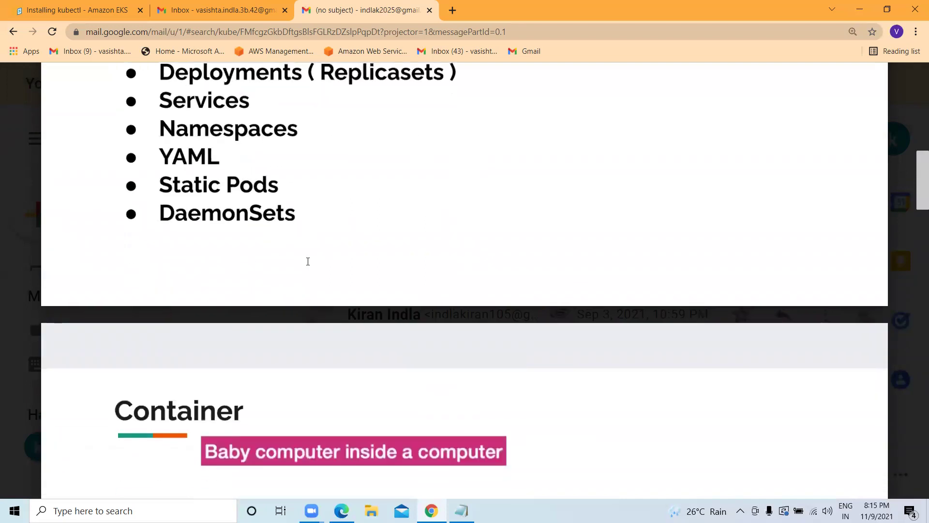
scroll(308, 260, down, 10)
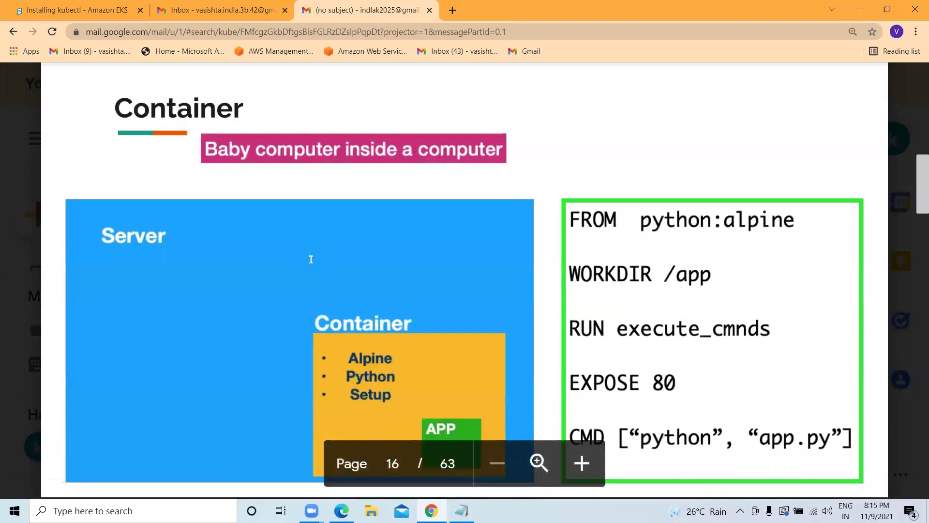
scroll(318, 237, up, 3)
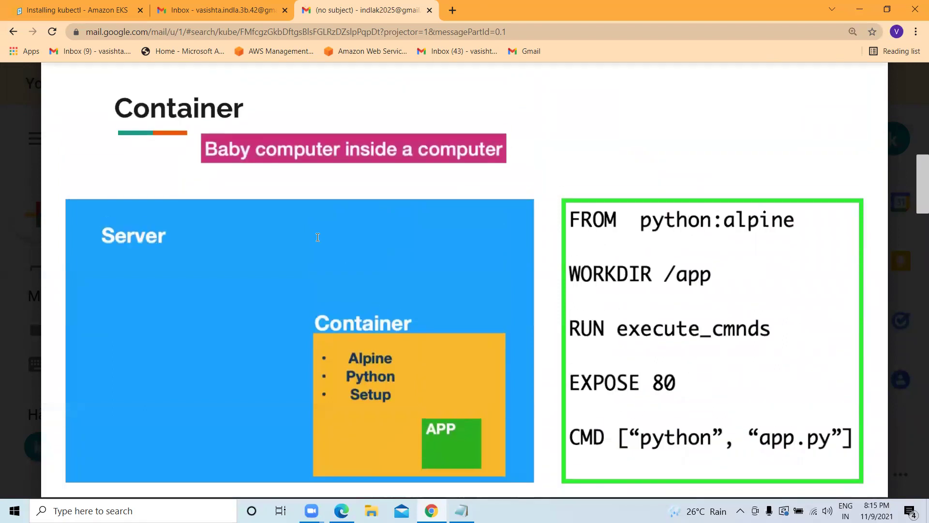
scroll(317, 237, down, 1)
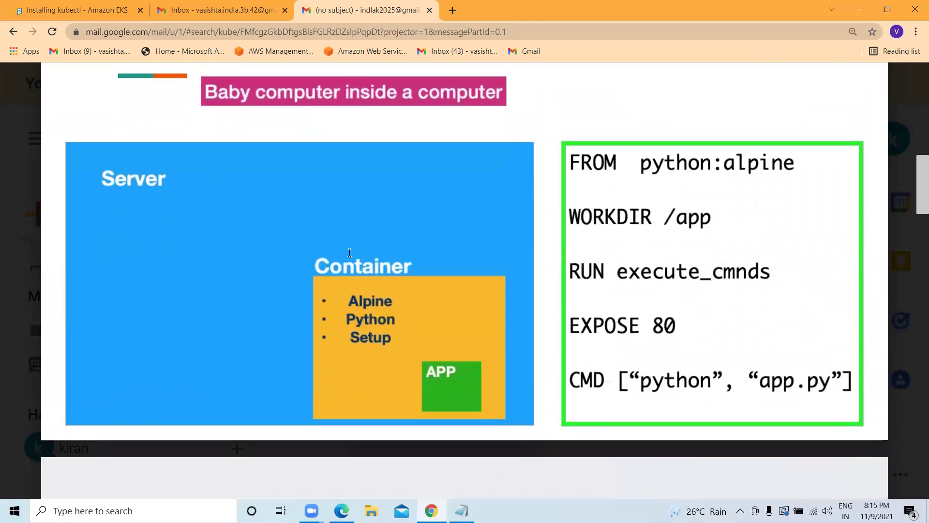
scroll(350, 252, up, 1)
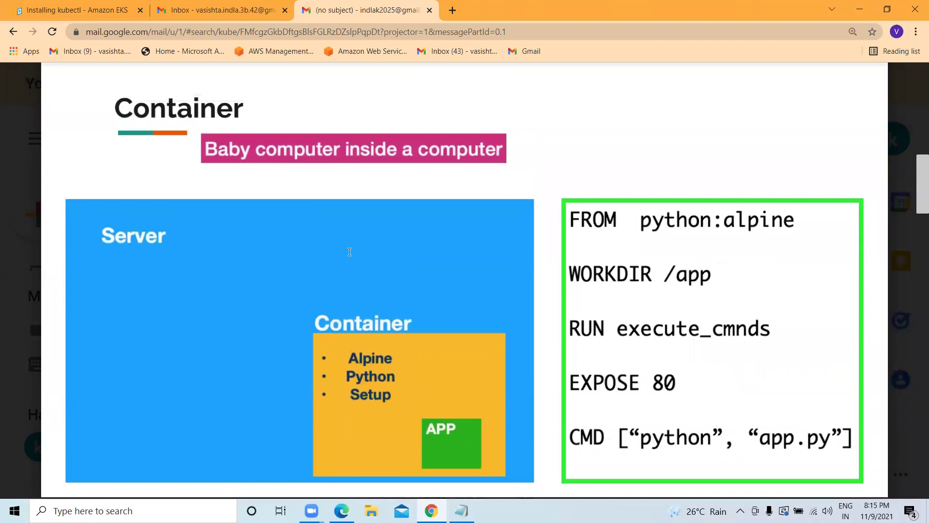
scroll(586, 236, down, 1)
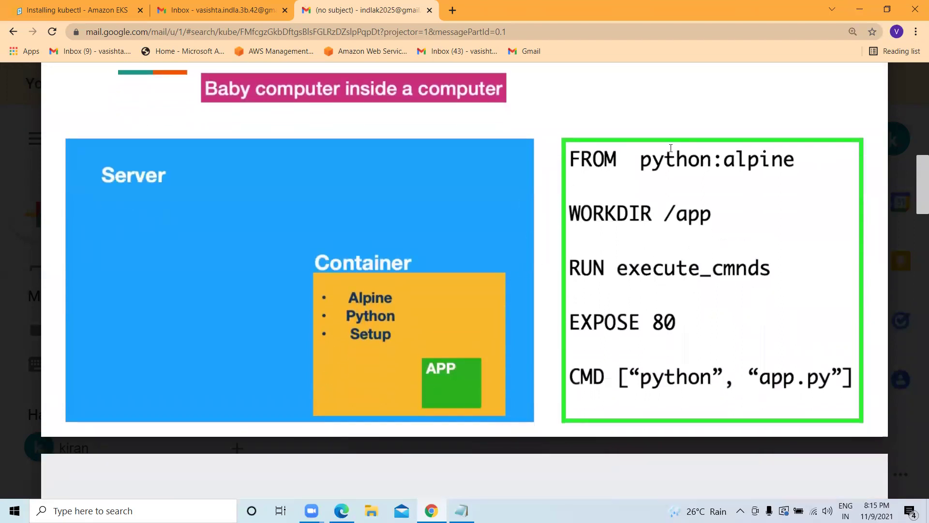
mouse_move(711, 182)
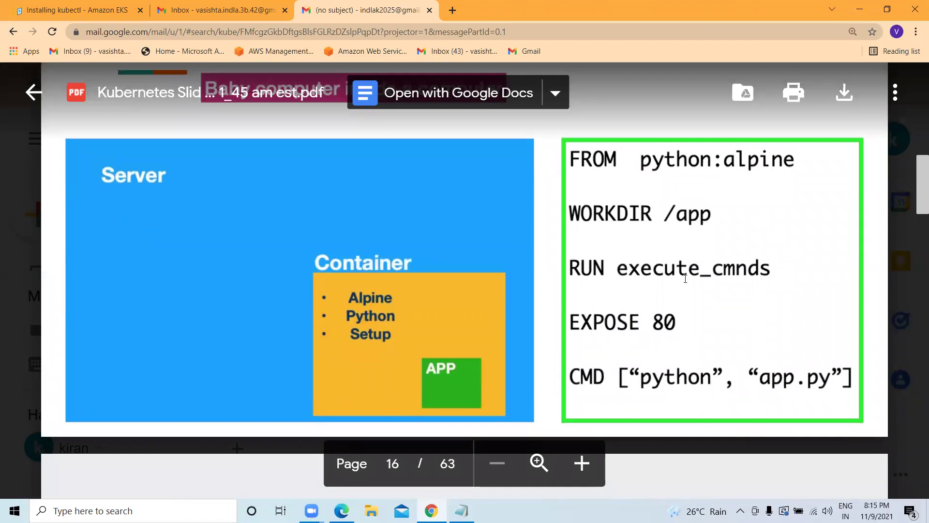
scroll(401, 233, down, 6)
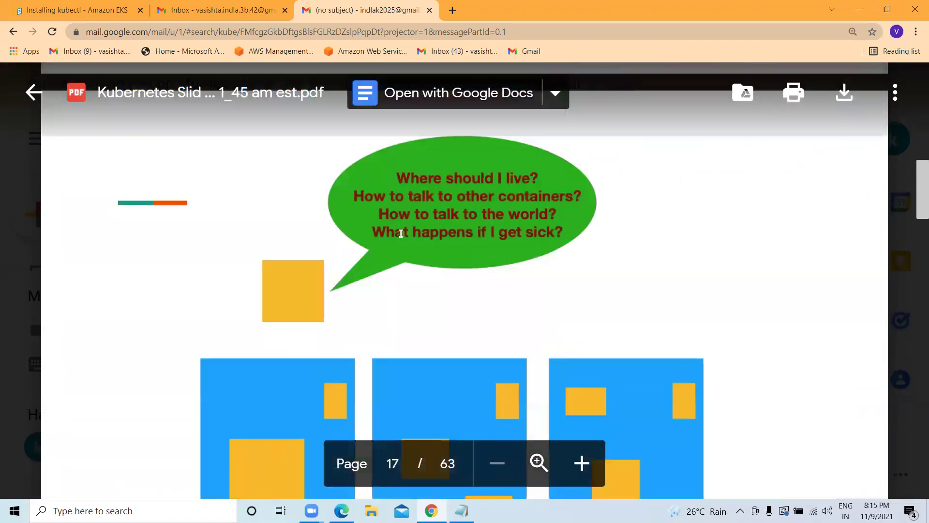
scroll(401, 233, down, 10)
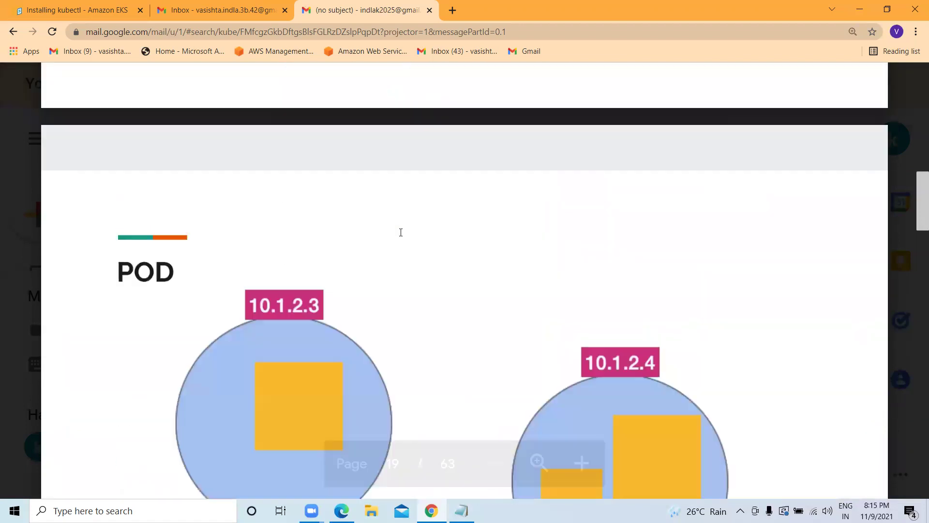
scroll(400, 232, down, 3)
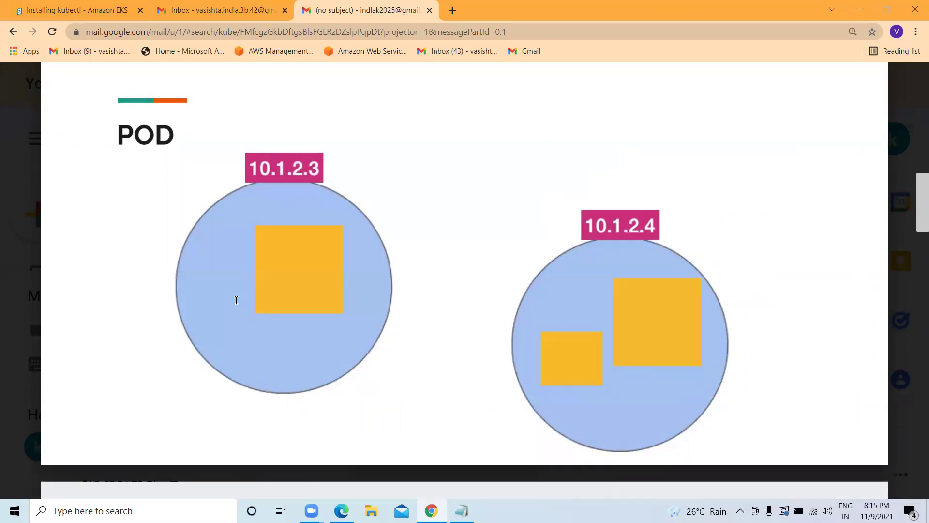
scroll(241, 305, down, 12)
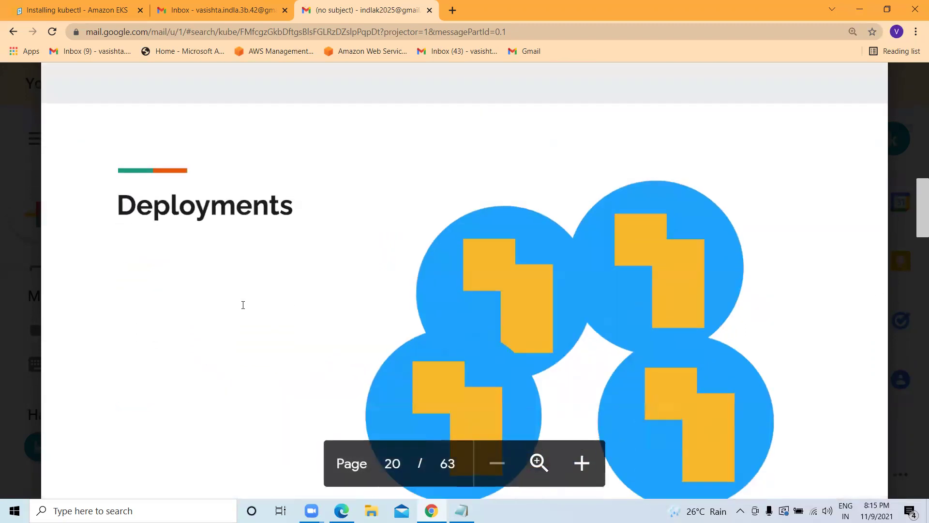
scroll(275, 291, down, 6)
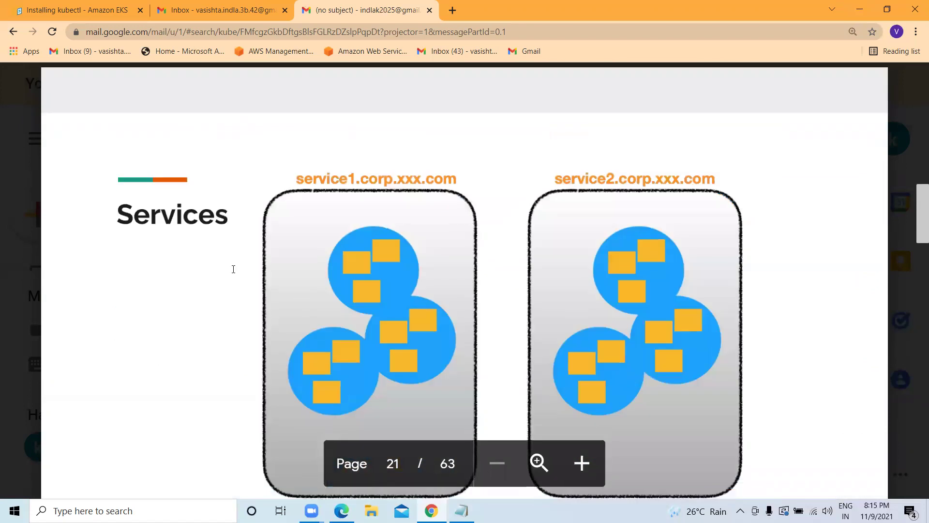
scroll(233, 269, down, 8)
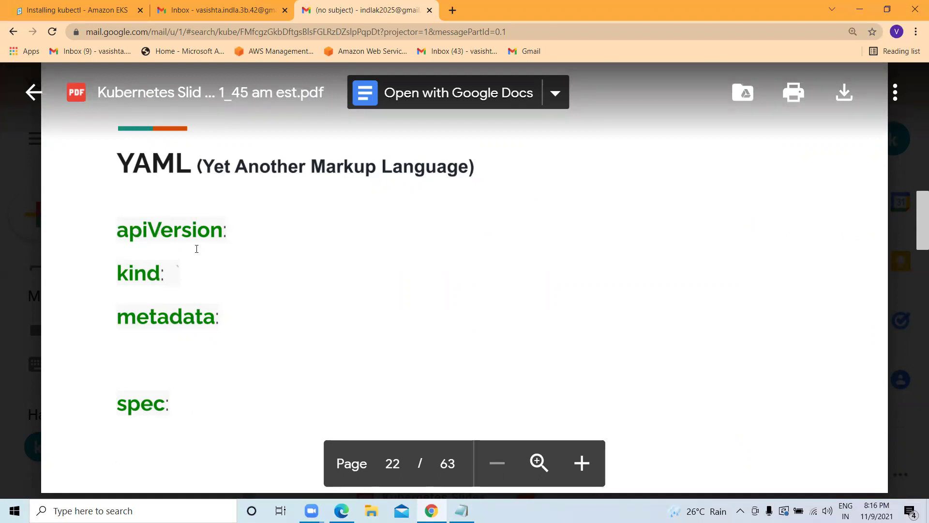
scroll(161, 300, down, 4)
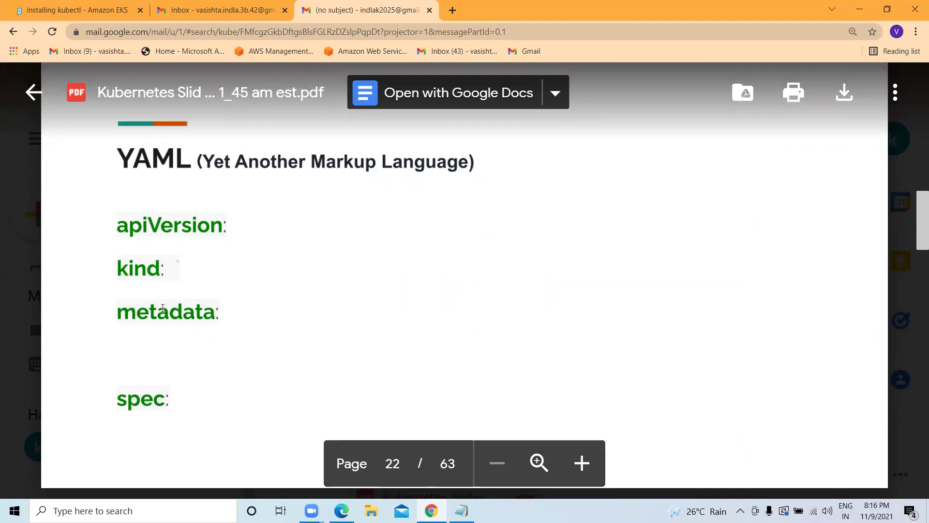
scroll(161, 292, down, 9)
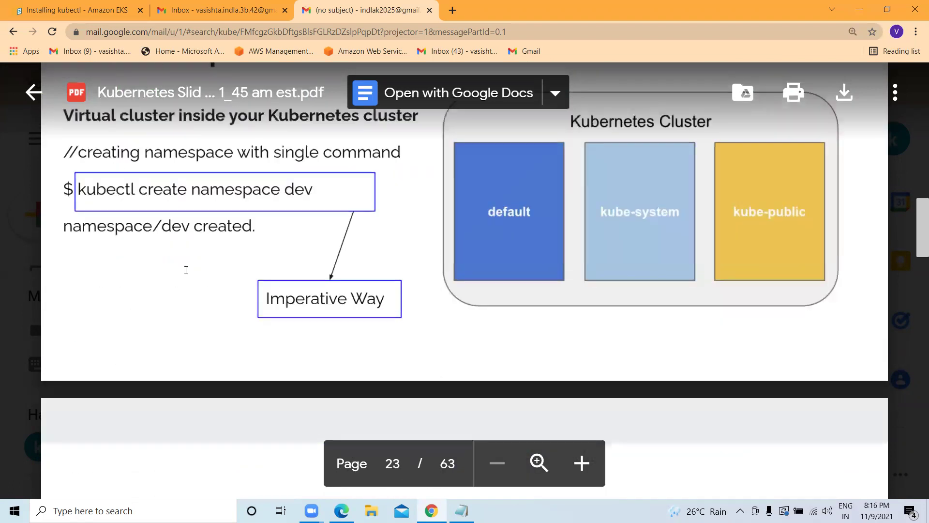
scroll(256, 240, down, 7)
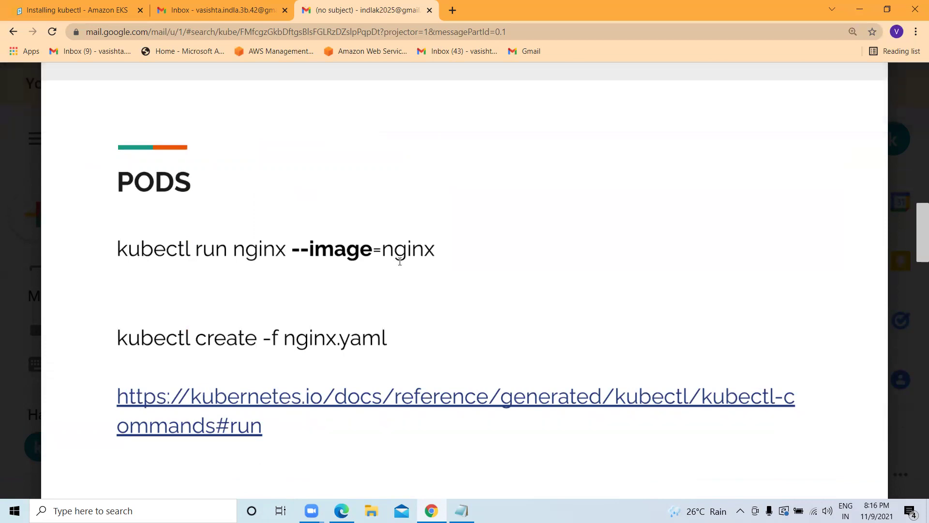
scroll(239, 220, down, 1)
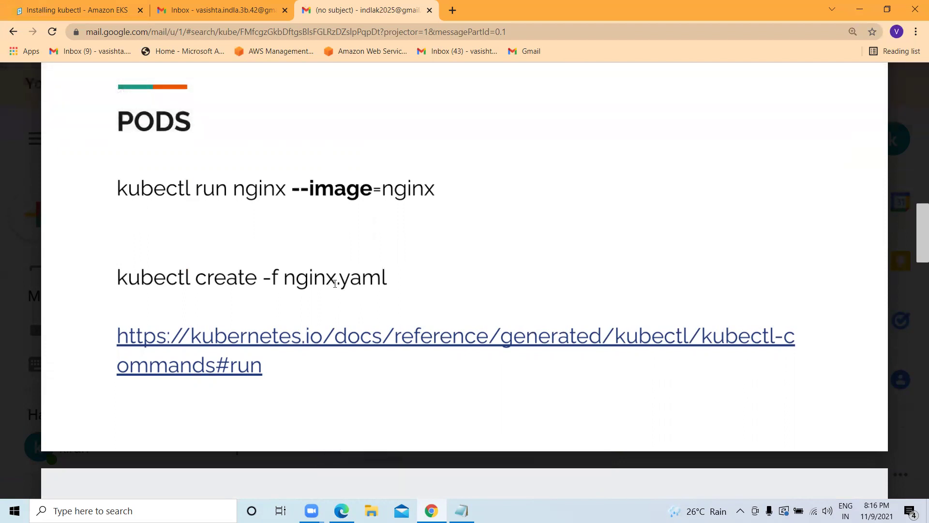
drag(388, 277, 116, 278)
right_click(155, 284)
Copy the 'kubectl create -f nginx.yaml' command and run it in the cleared Docker-Server terminal.
click(186, 305)
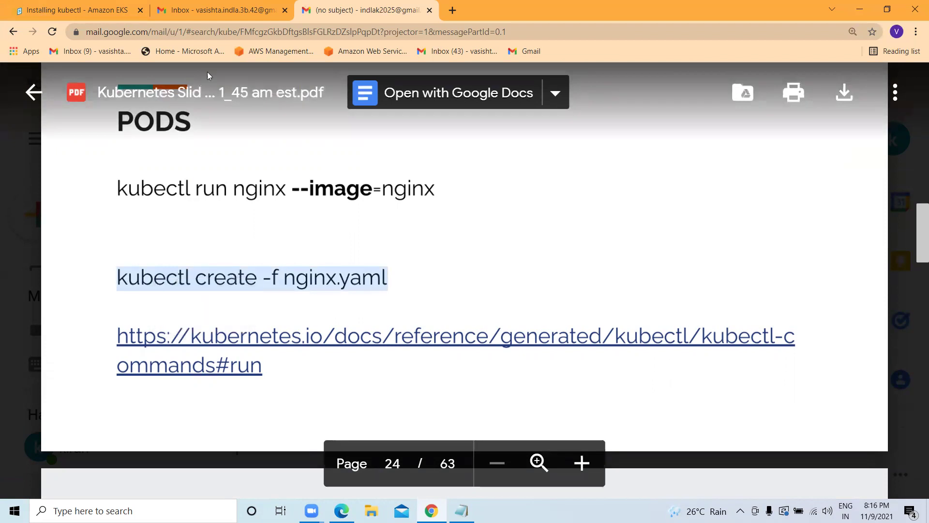
key(alt+Tab)
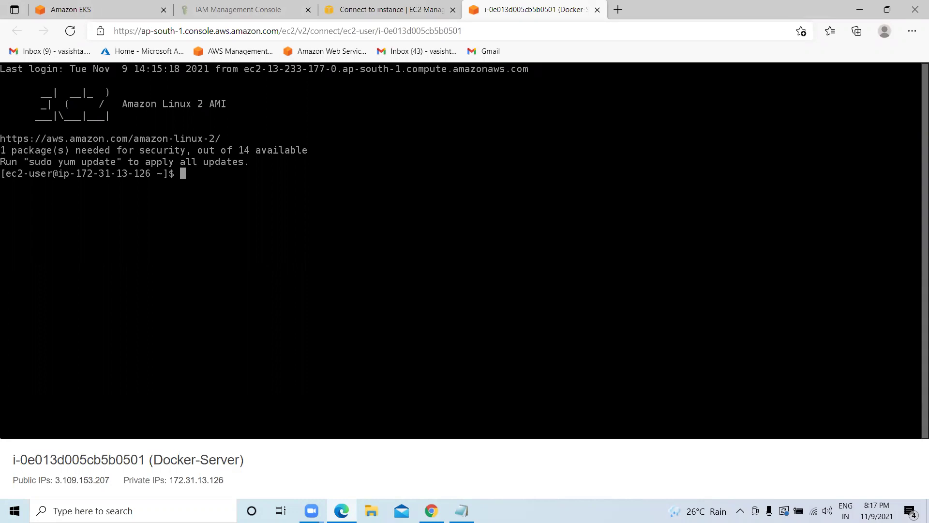
text(clear)
key(Return)
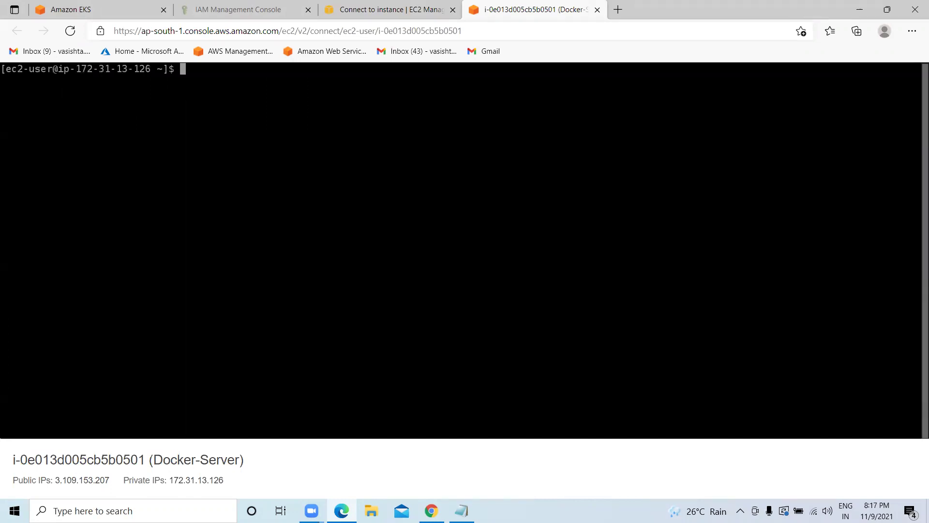
key(ctrl+v)
key(Return)
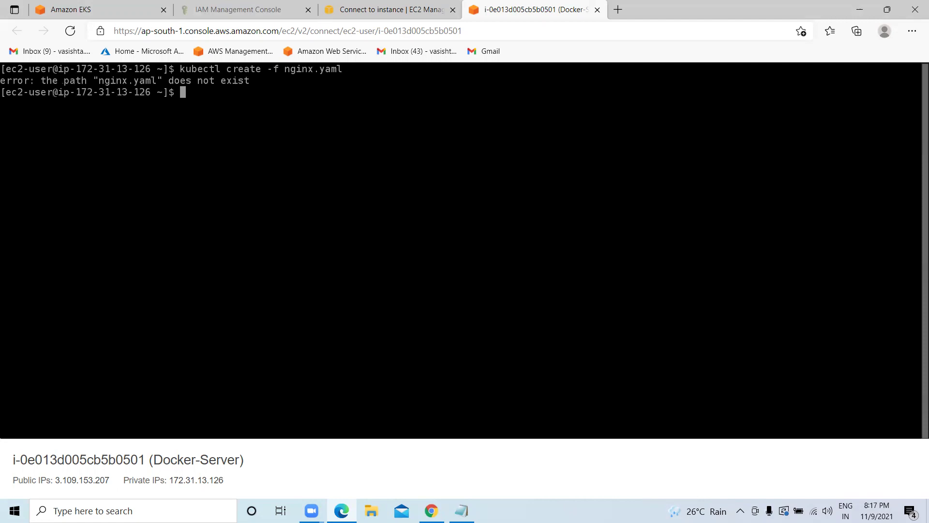
List the home directory with ls and select nginx.yaml in the failed command.
text(ls)
key(Return)
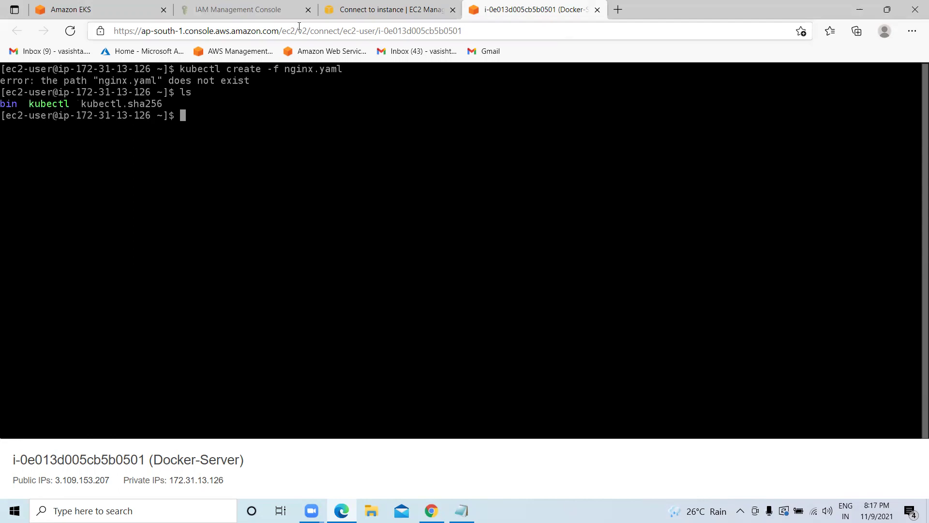
drag(285, 69, 350, 69)
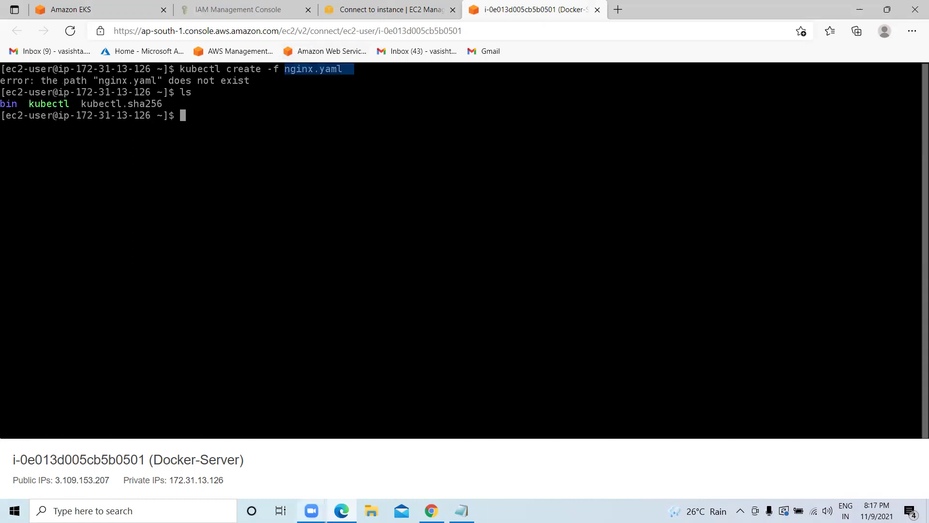
mouse_move(435, 508)
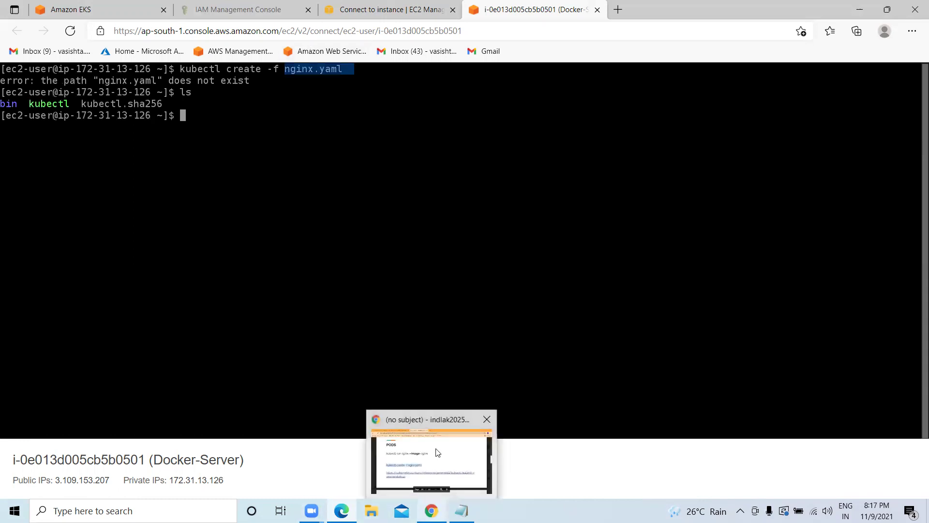
click(436, 450)
Page through the Kubernetes slides back toward the title slide.
scroll(306, 257, down, 4)
scroll(276, 271, down, 5)
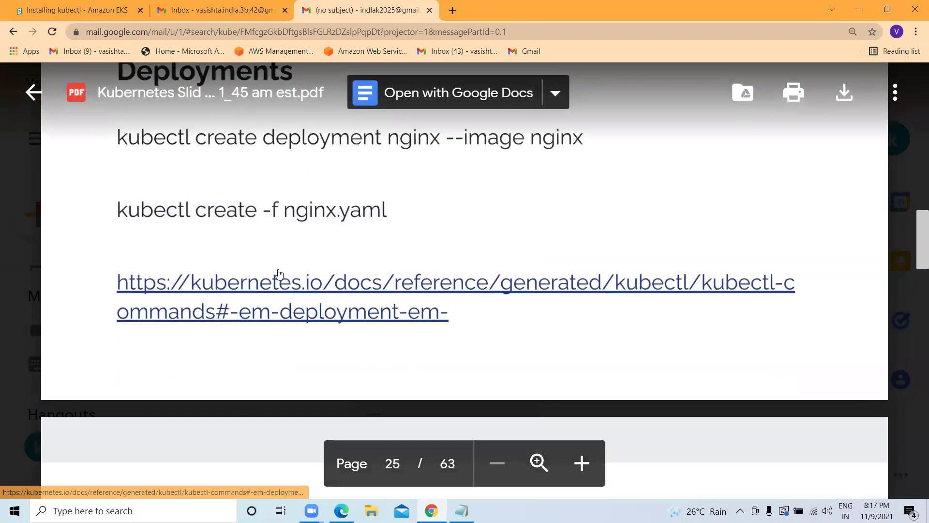
scroll(278, 269, up, 1)
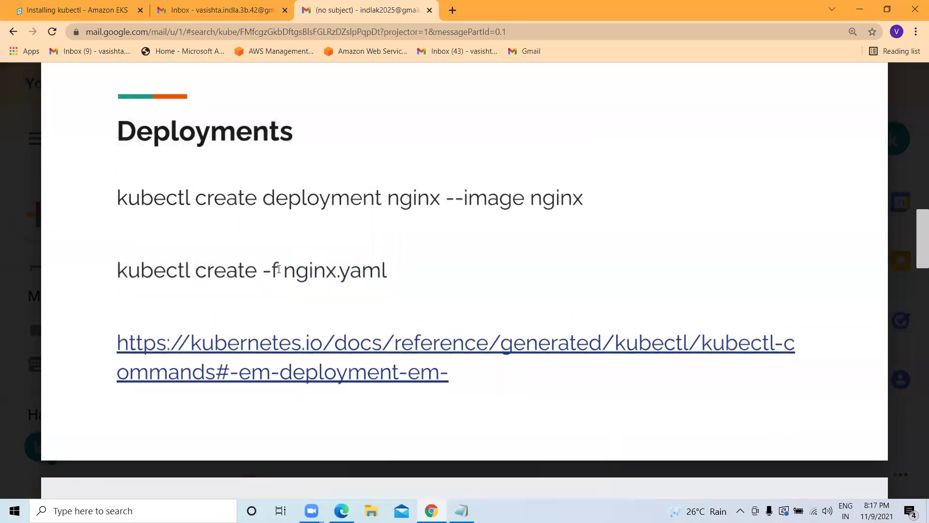
scroll(278, 271, down, 5)
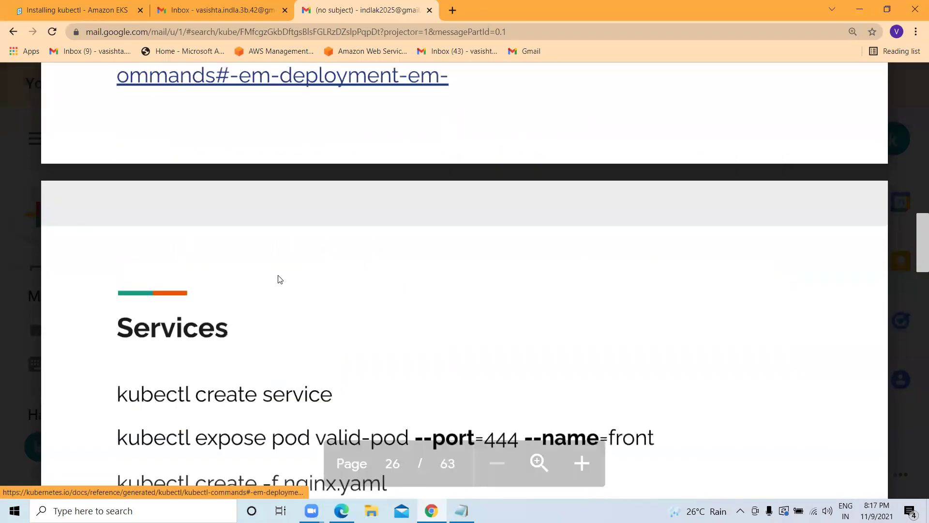
scroll(278, 280, down, 10)
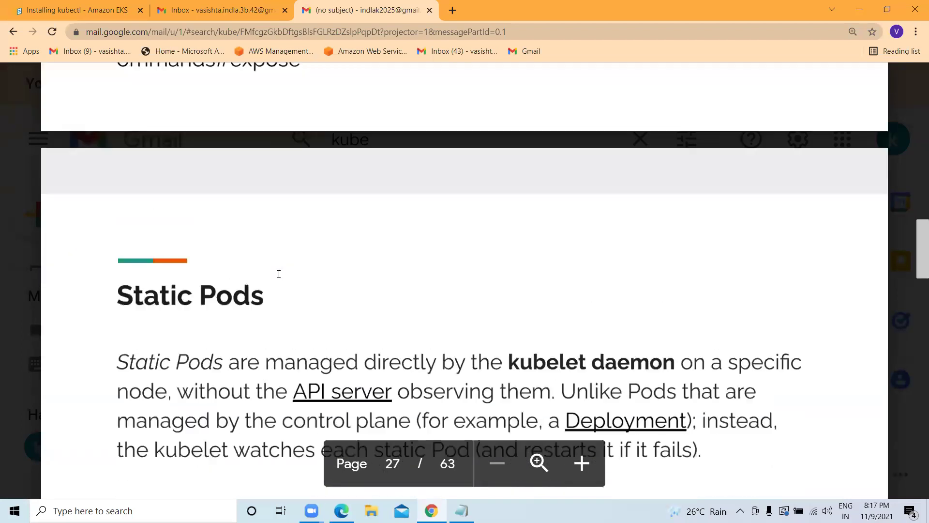
scroll(278, 274, up, 6)
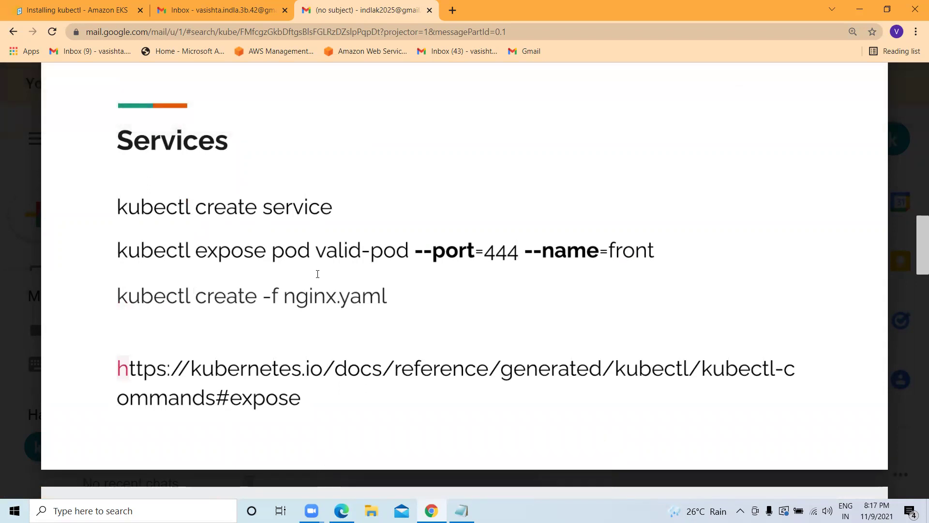
scroll(317, 274, down, 1)
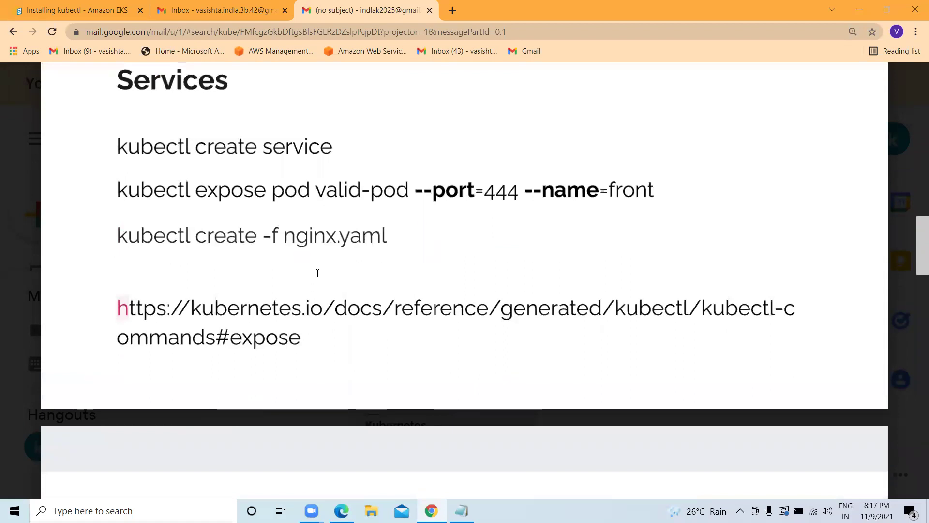
scroll(318, 273, down, 8)
scroll(317, 265, down, 7)
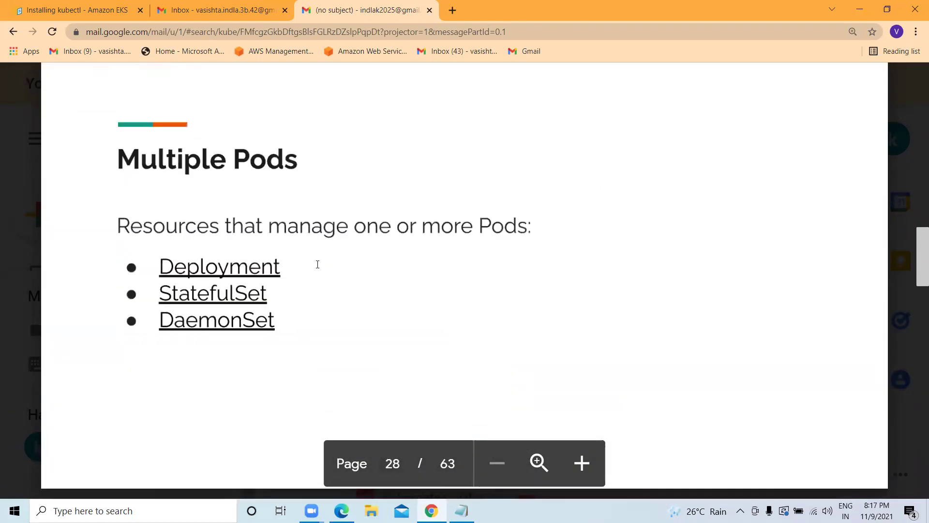
scroll(317, 264, down, 12)
scroll(317, 264, down, 20)
scroll(316, 260, down, 4)
scroll(316, 261, up, 3)
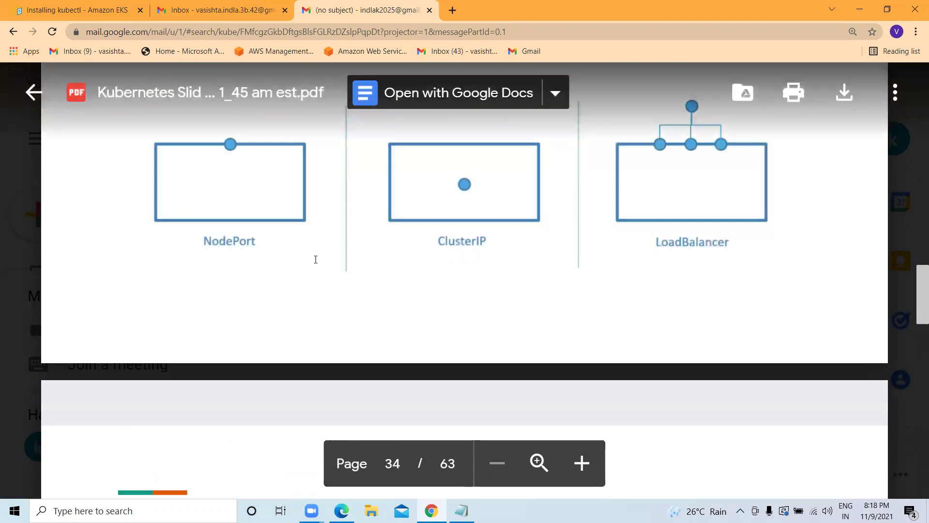
scroll(315, 259, up, 7)
scroll(484, 247, down, 5)
scroll(523, 241, up, 1)
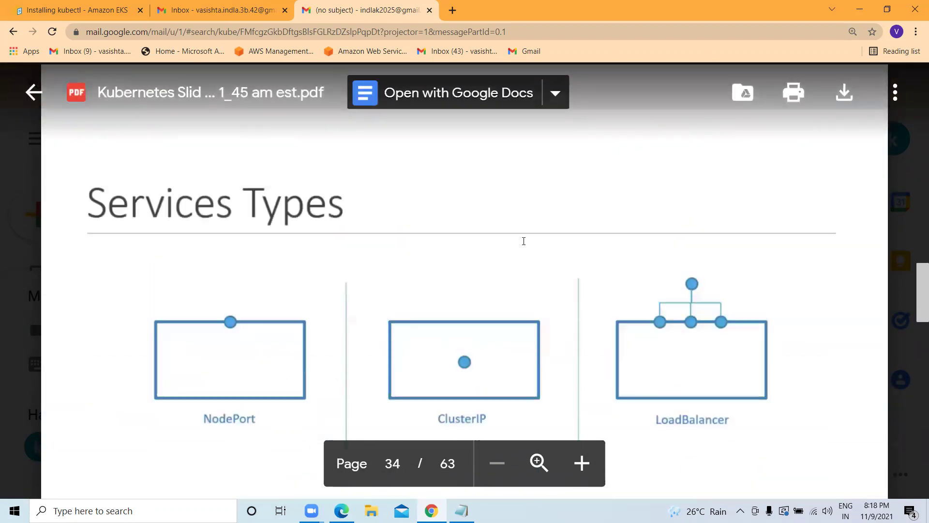
drag(918, 273, 887, 66)
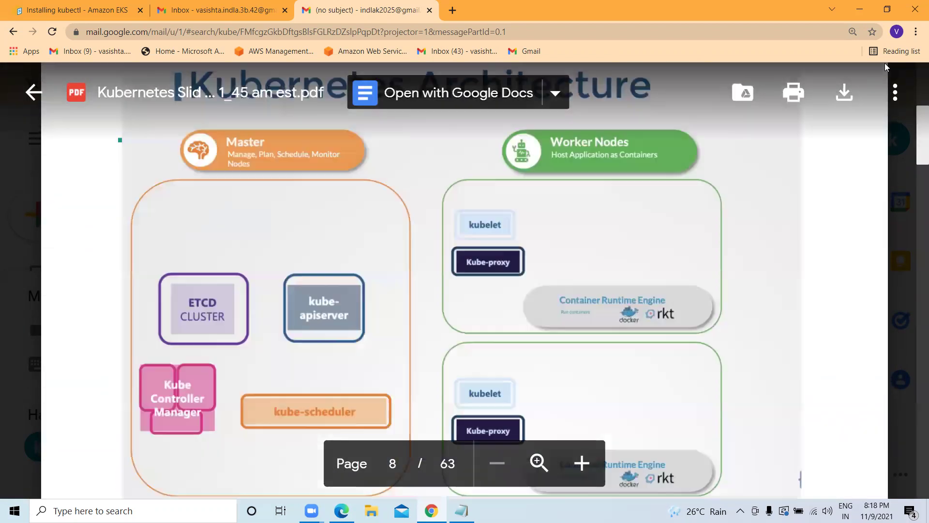
scroll(401, 256, down, 10)
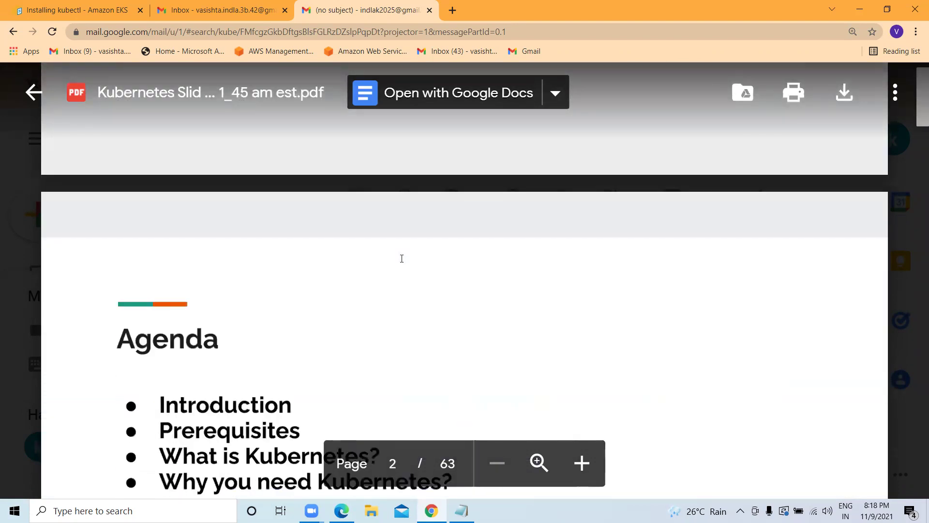
scroll(401, 258, up, 4)
Select the Verizon Study Groups subtitle on page 1 and return to the EC2 terminal.
triple_click(298, 201)
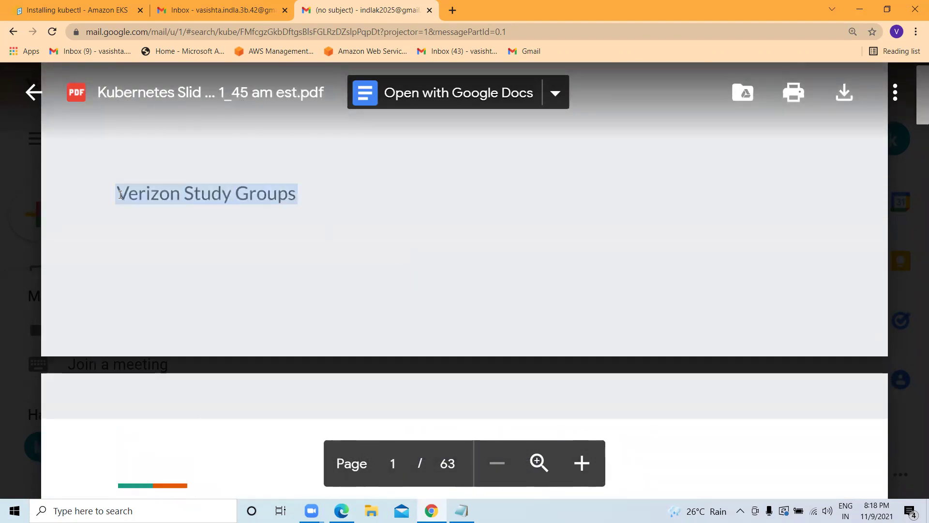
scroll(303, 239, up, 3)
scroll(277, 245, up, 2)
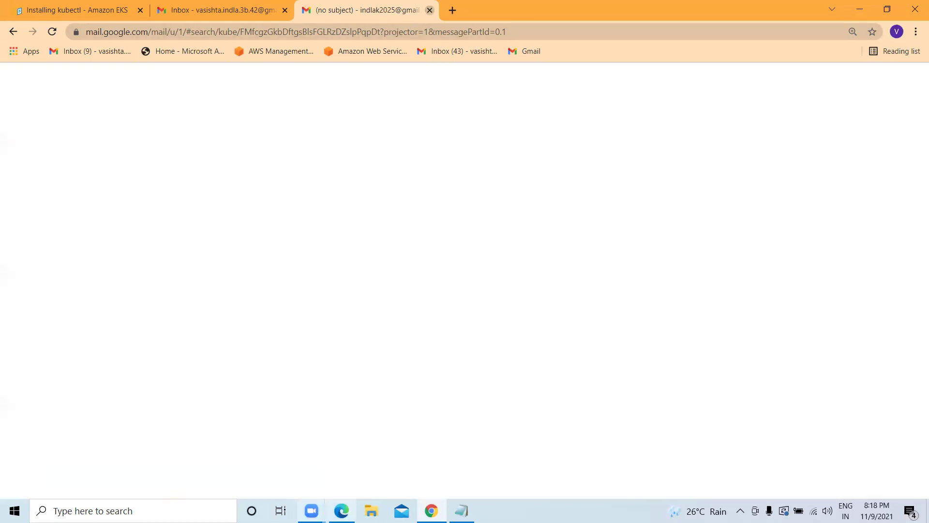
click(341, 510)
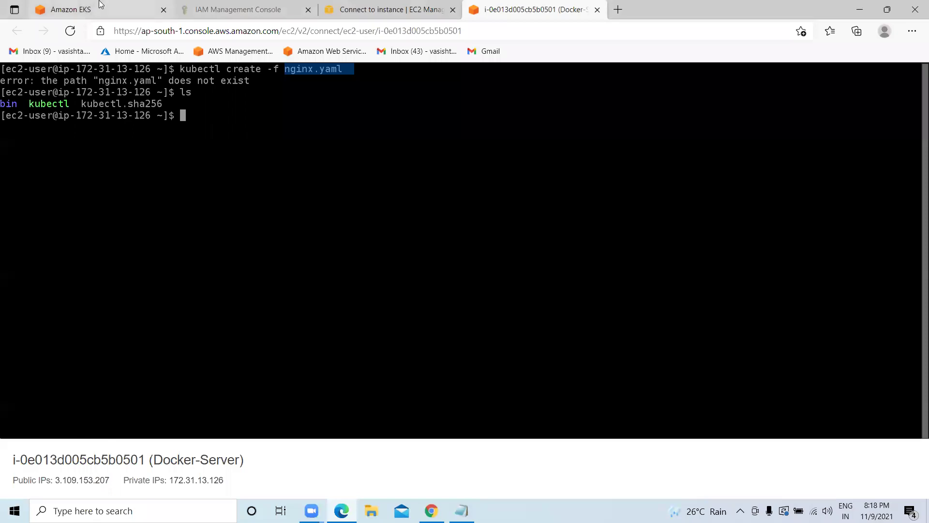
On the Amazon EKS tab, search services for 'ECR/ECS/EKS' and 'Foragete', then clear it and list all services.
click(106, 14)
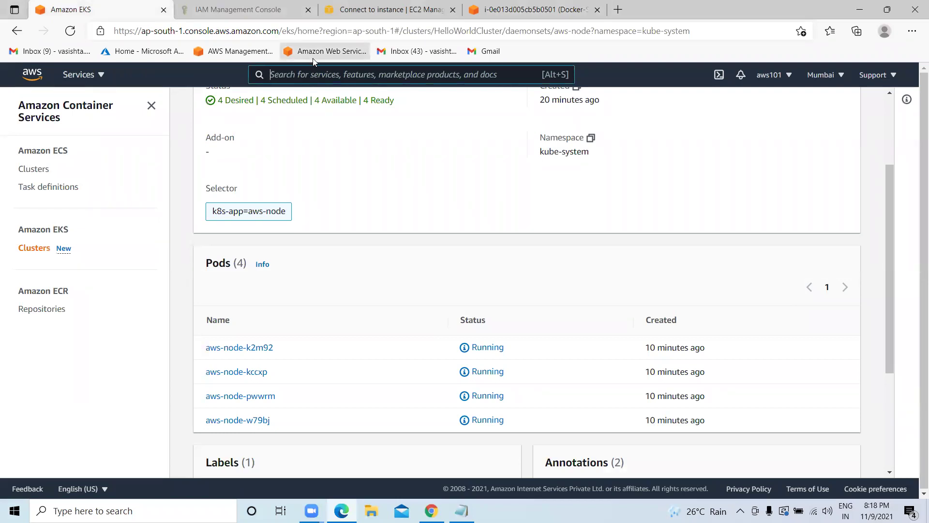
text(ECR)
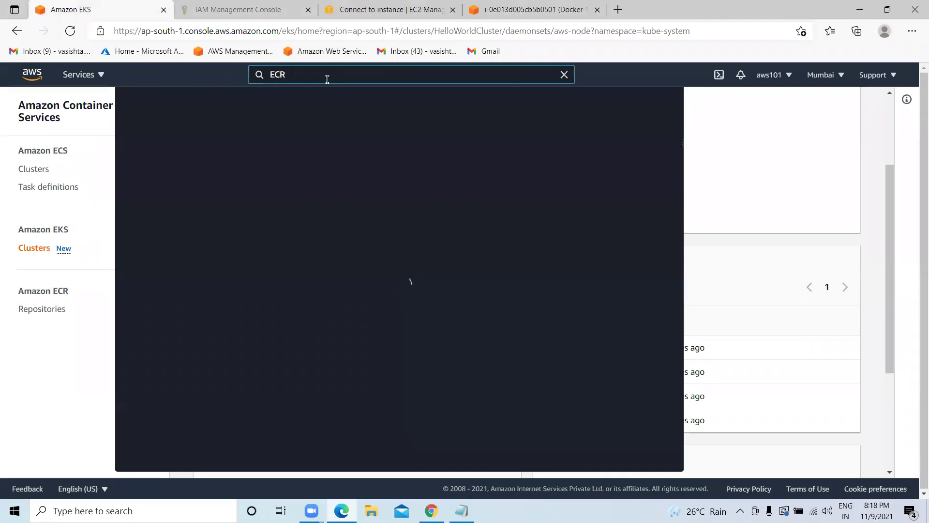
text(/)
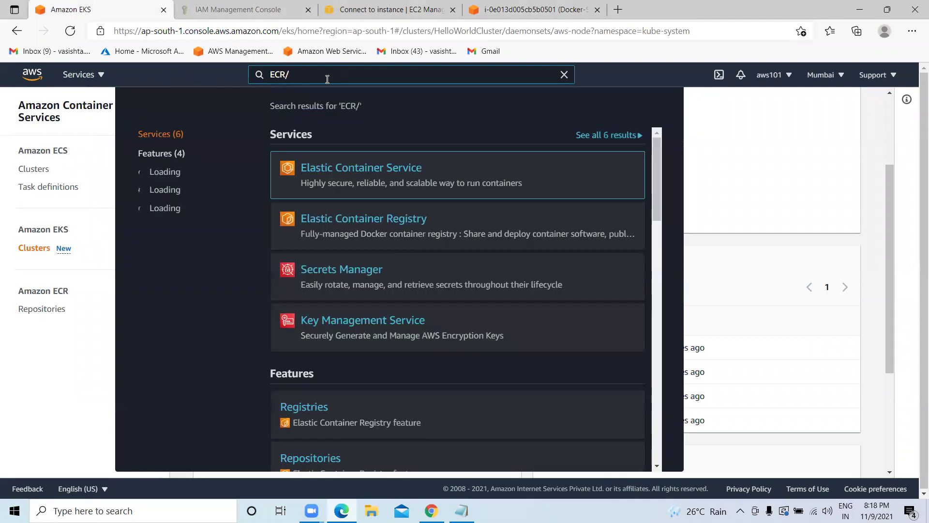
text(ECS)
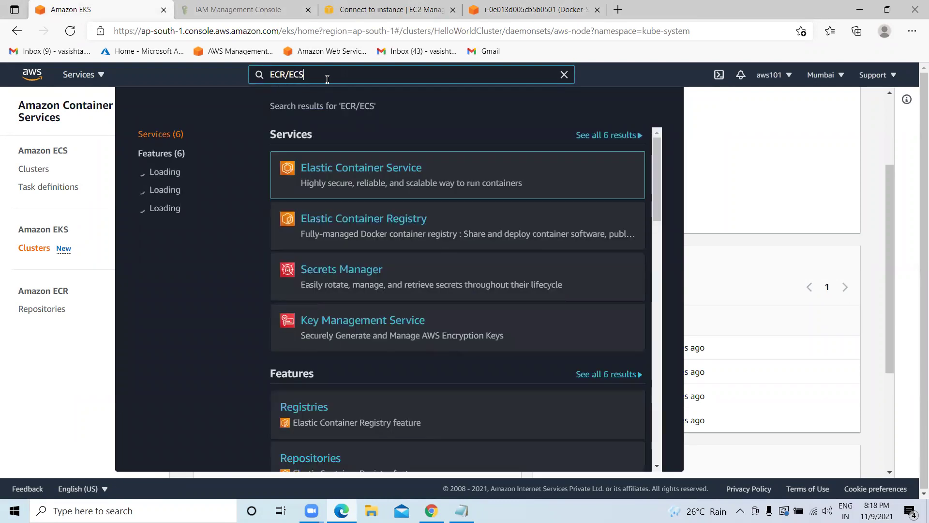
text(/EKS/)
text(Fo)
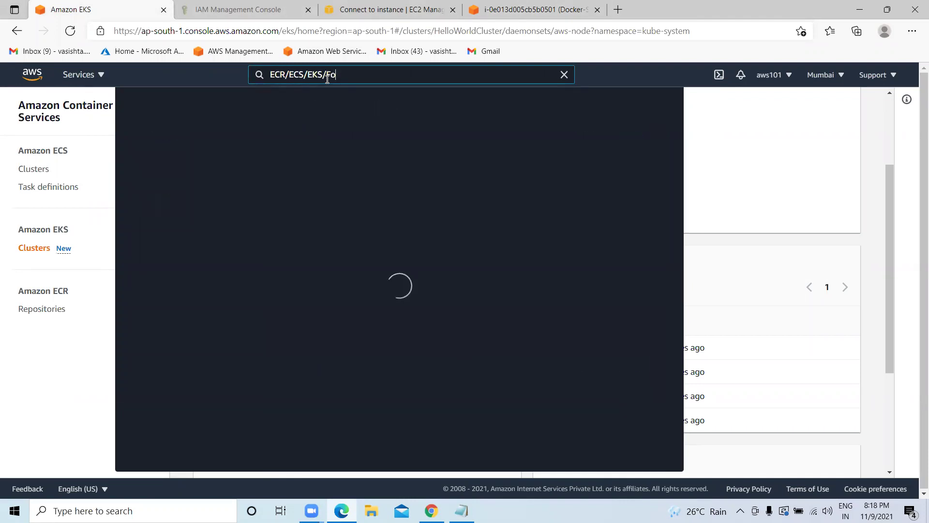
text(ragete)
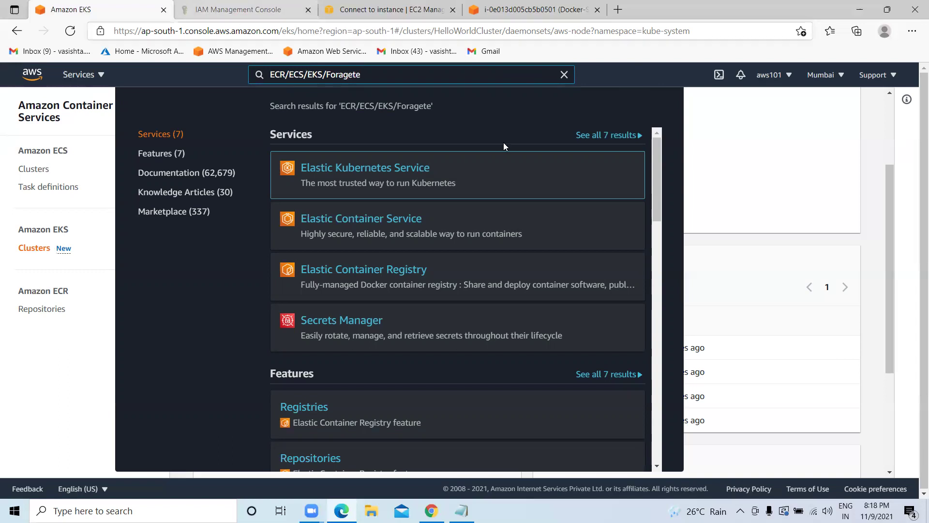
click(565, 75)
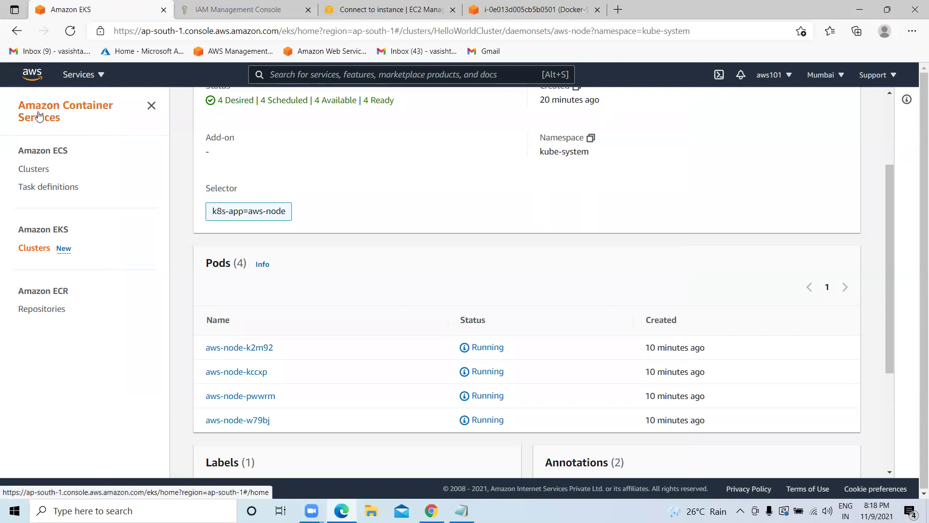
click(99, 74)
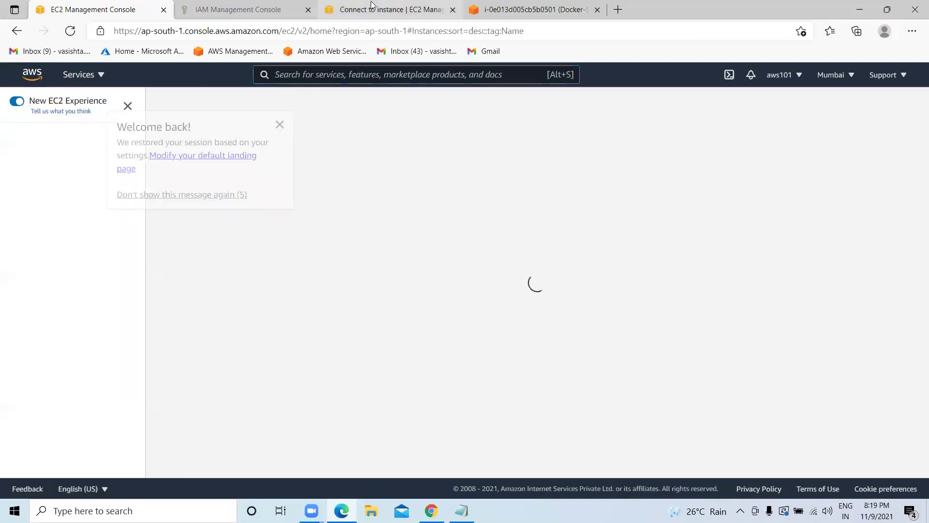
Cycle through the Connect to instance, terminal and IAM tabs to the EC2 instances list, then launch CloudShell.
click(374, 9)
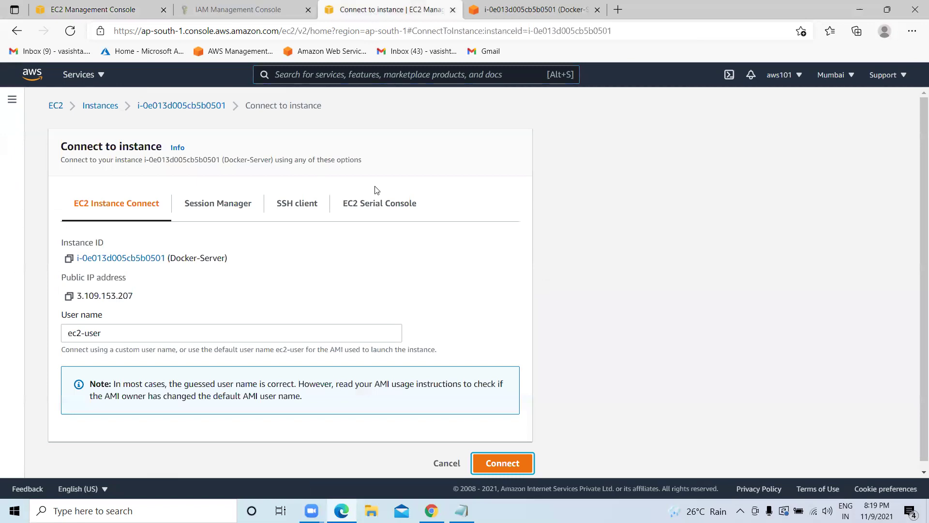
click(532, 10)
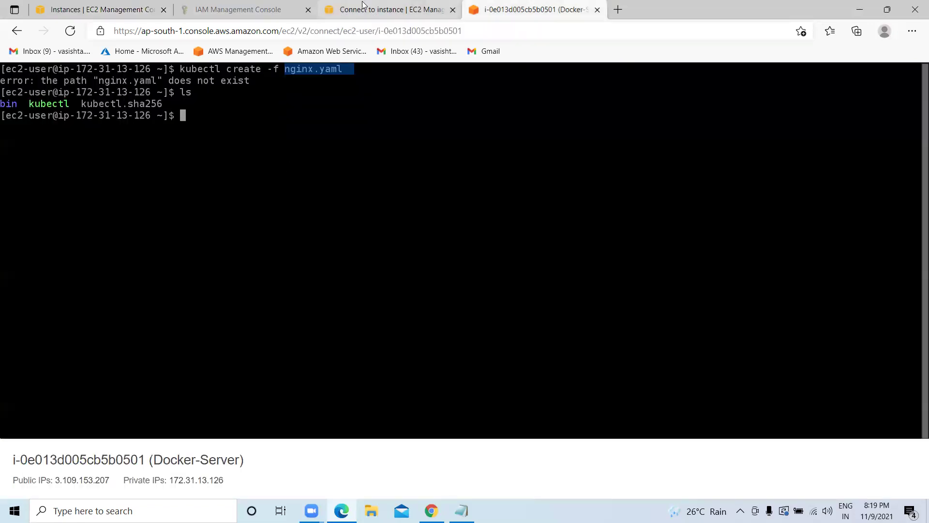
click(373, 10)
click(205, 12)
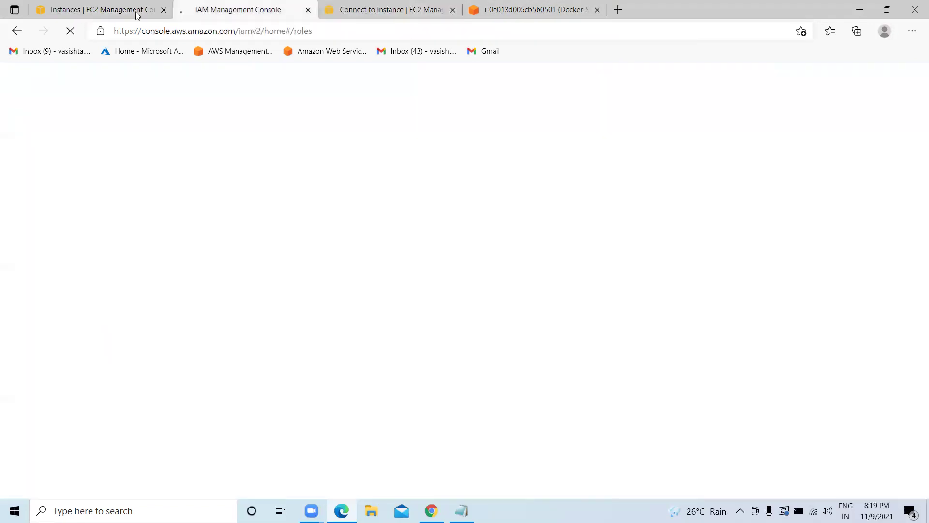
click(129, 15)
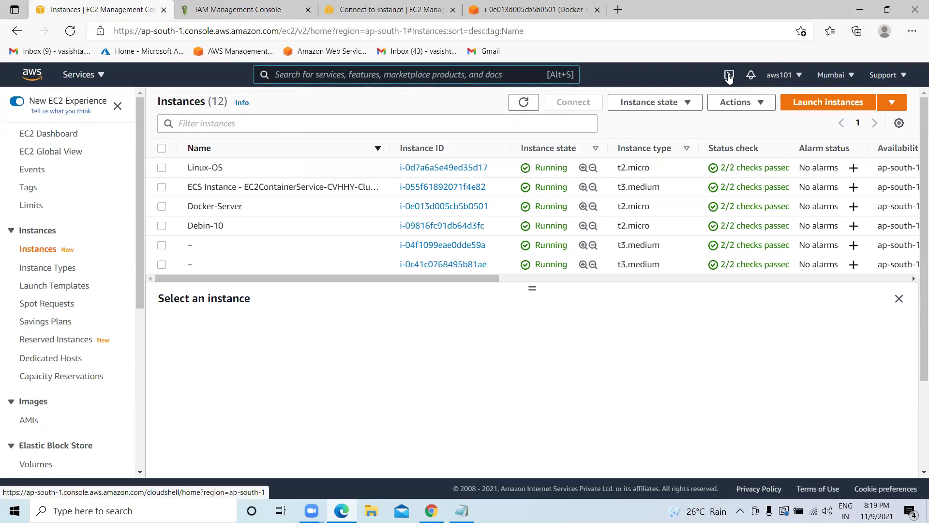
click(728, 76)
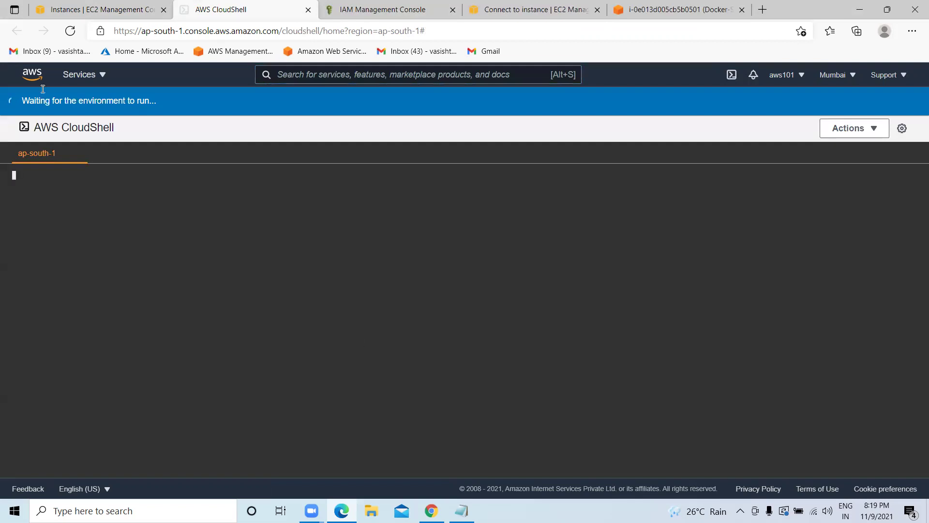
Alternate between the EC2 instances list and CloudShell until the ap-south-1 terminal is ready.
click(68, 11)
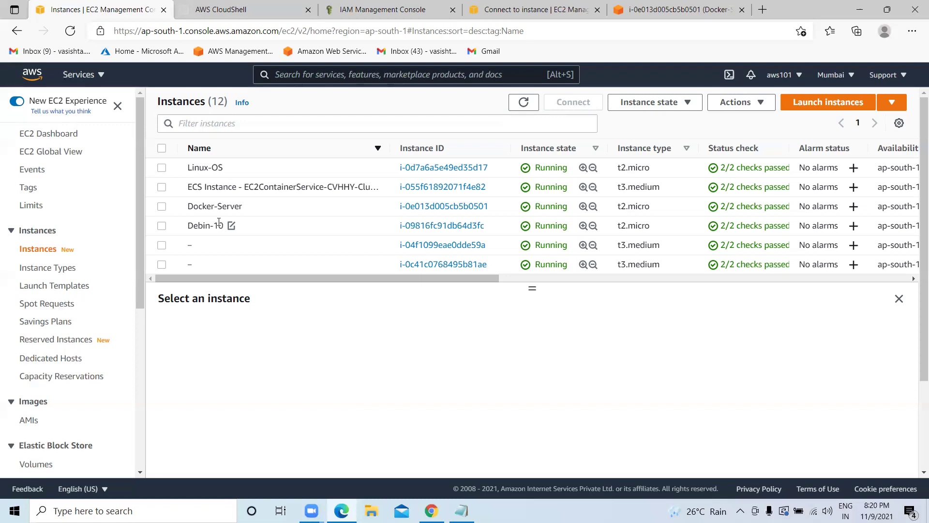
click(209, 9)
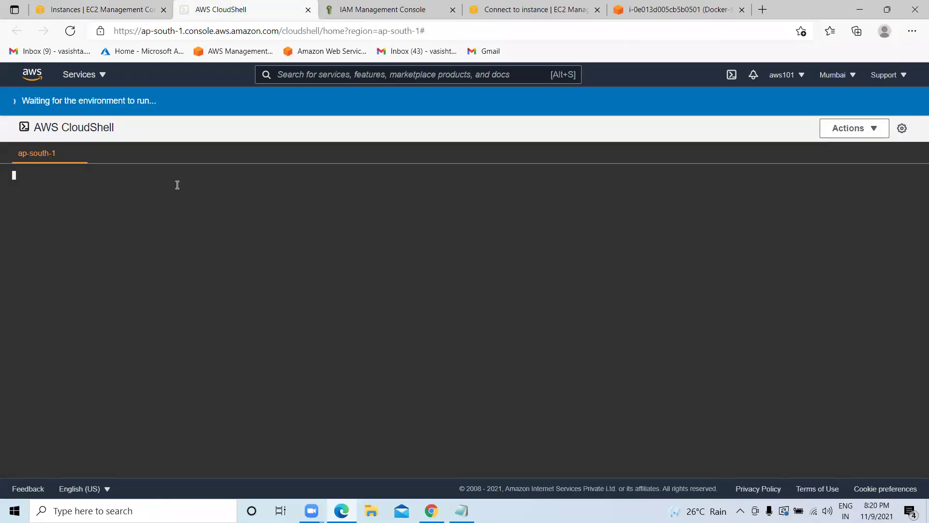
click(65, 10)
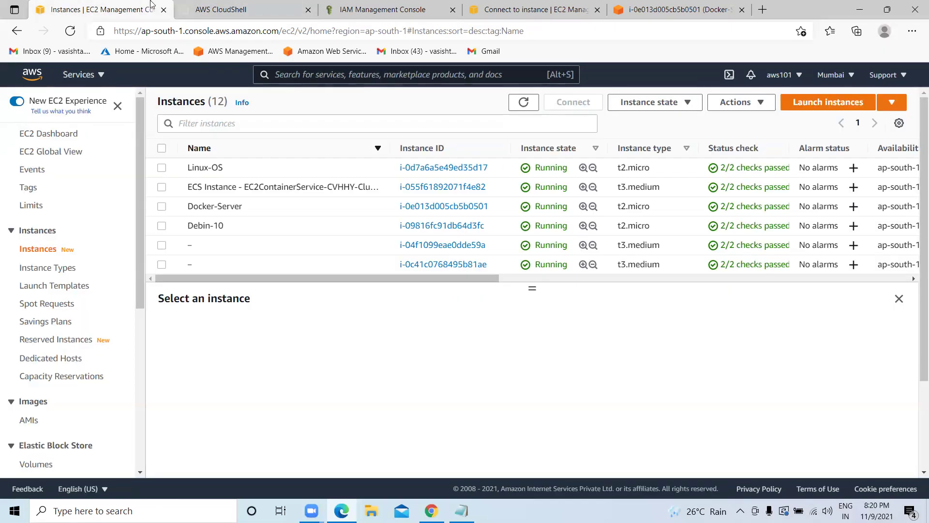
click(208, 8)
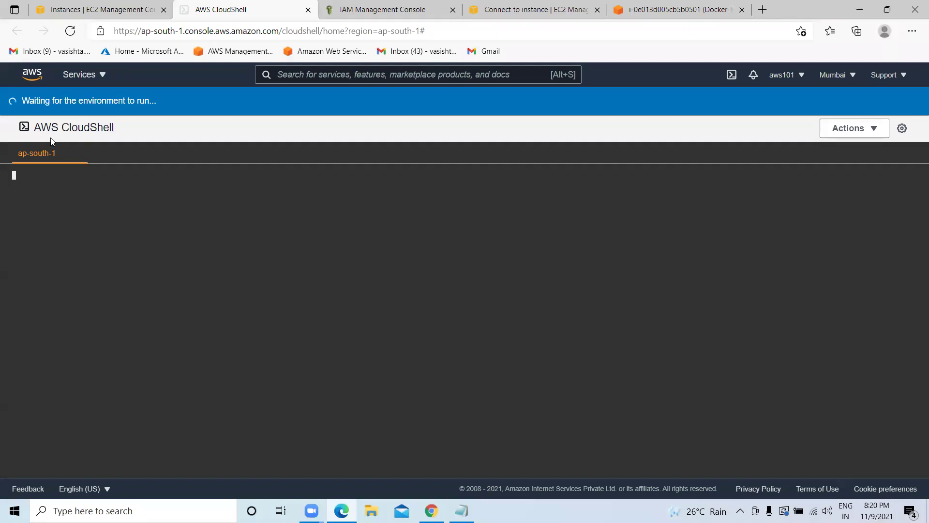
click(146, 9)
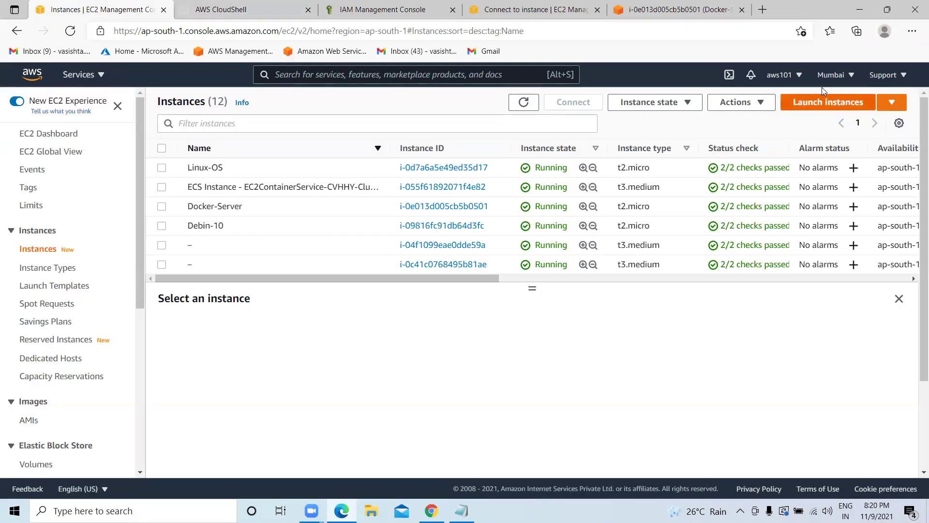
click(845, 76)
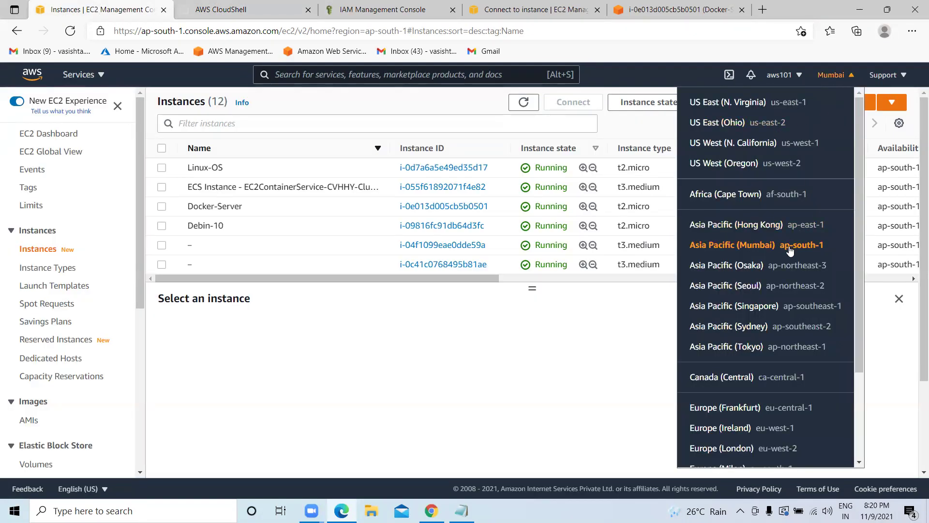
click(220, 11)
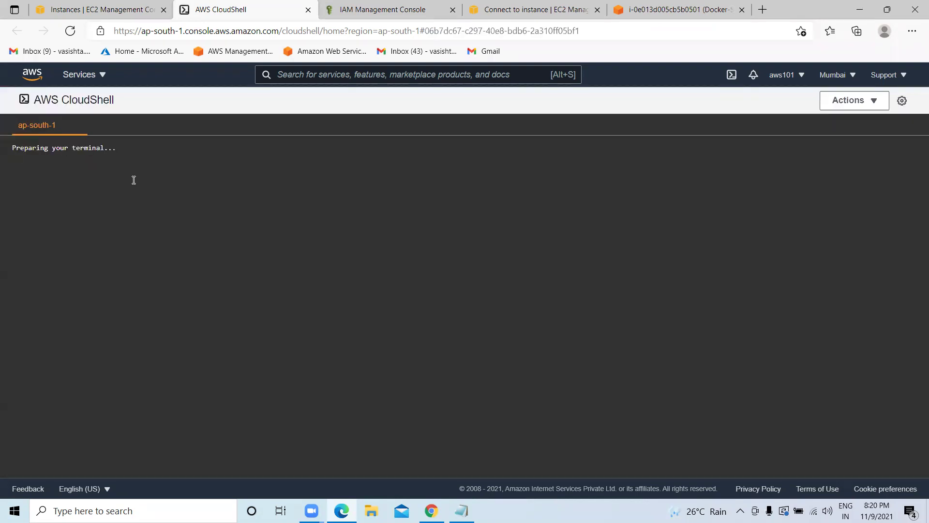
Confirm the CloudShell working directory with pwd and the current user with whoami.
text(clear)
key(Return)
key(Return)
key(Return)
key(Return)
key(Return)
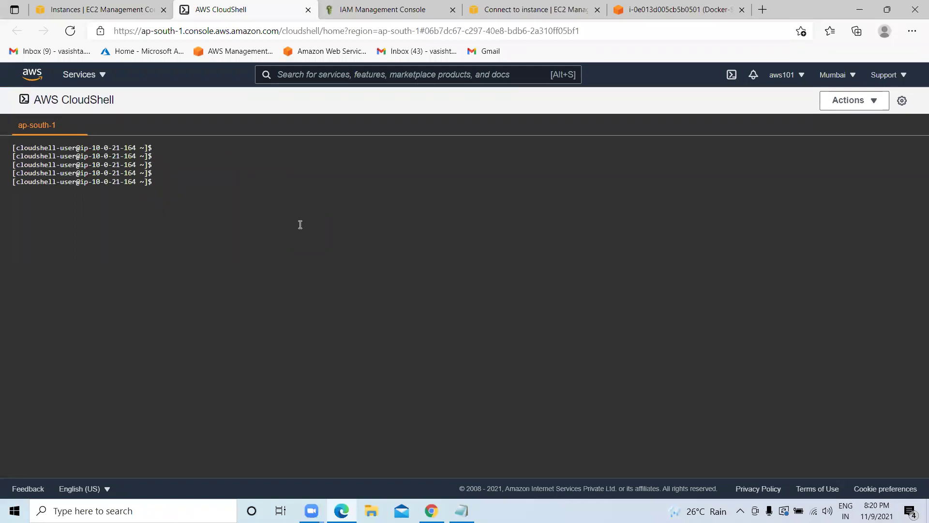
text(pwd)
key(Return)
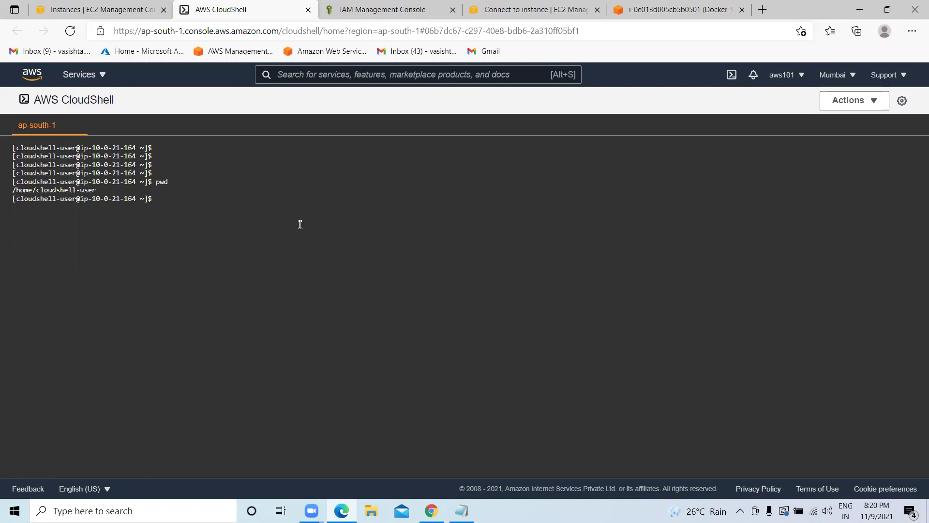
text(clear)
key(Return)
text(whoami)
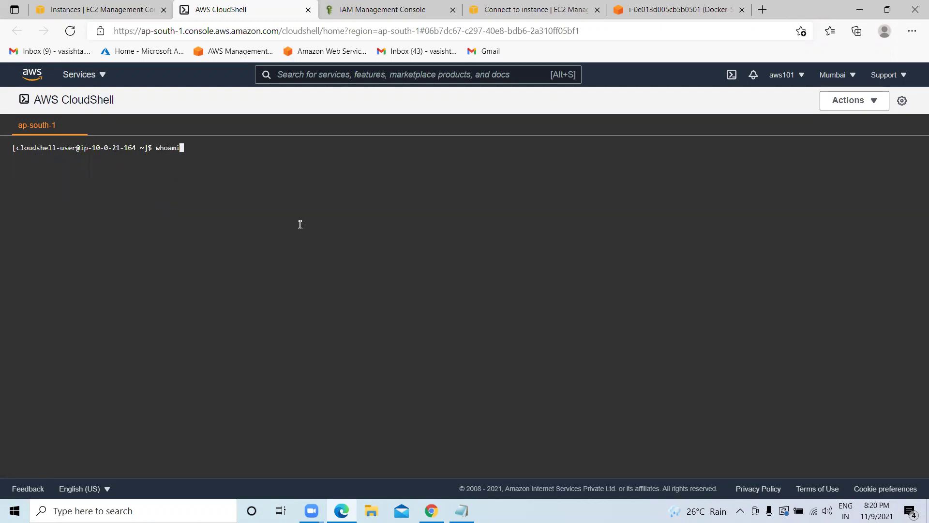
key(Return)
List the home folder with ll, clear the terminal, and enter terraform --version.
text(clear)
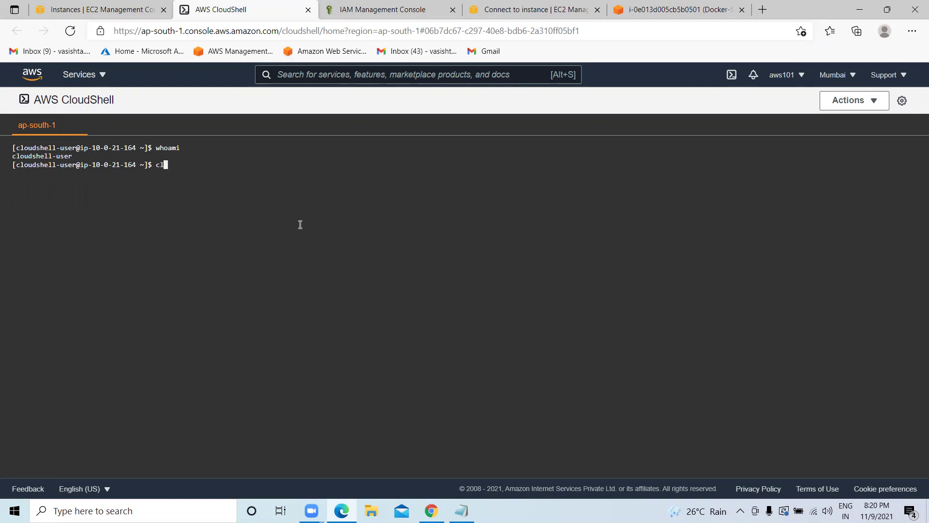
key(Return)
text(ll)
key(Return)
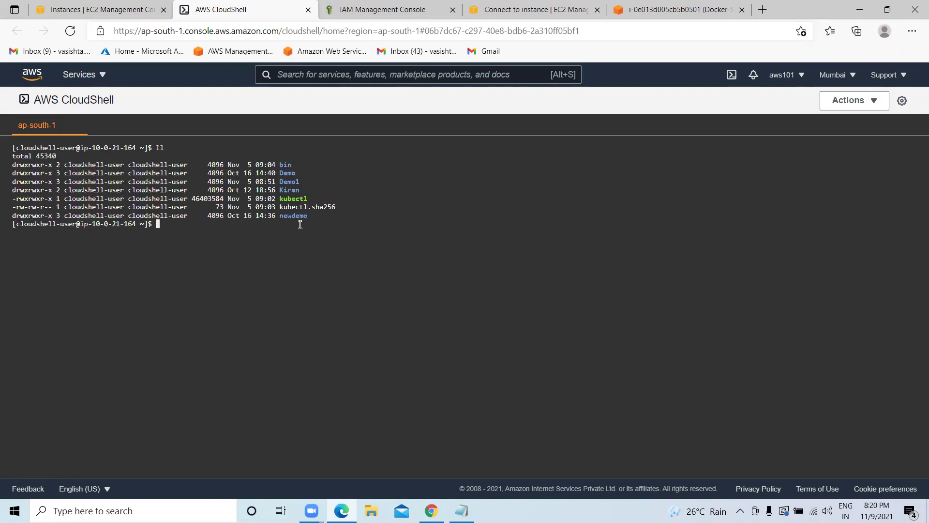
text(clear)
key(Return)
key(Return)
key(Return)
key(Return)
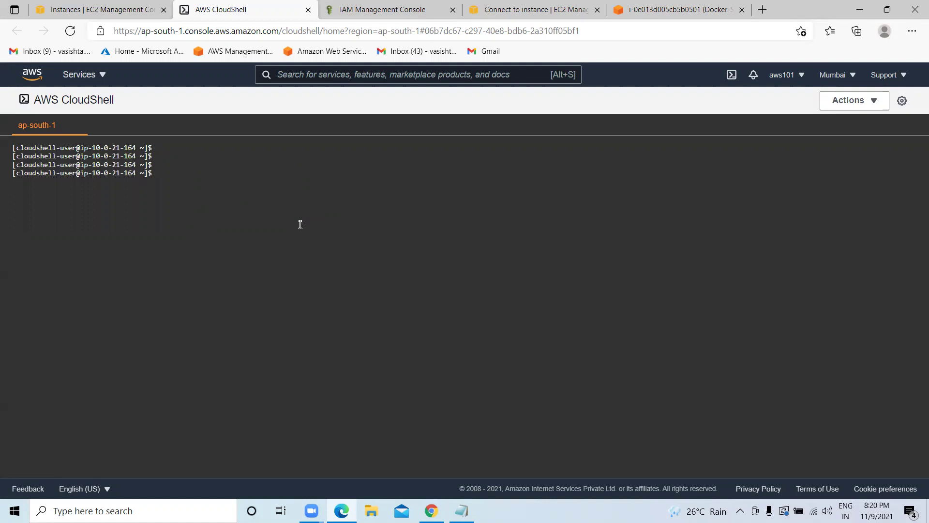
text(terraform --version)
Run terraform --version twice, find Terraform is not installed, and clear the terminal.
key(Return)
text(ter)
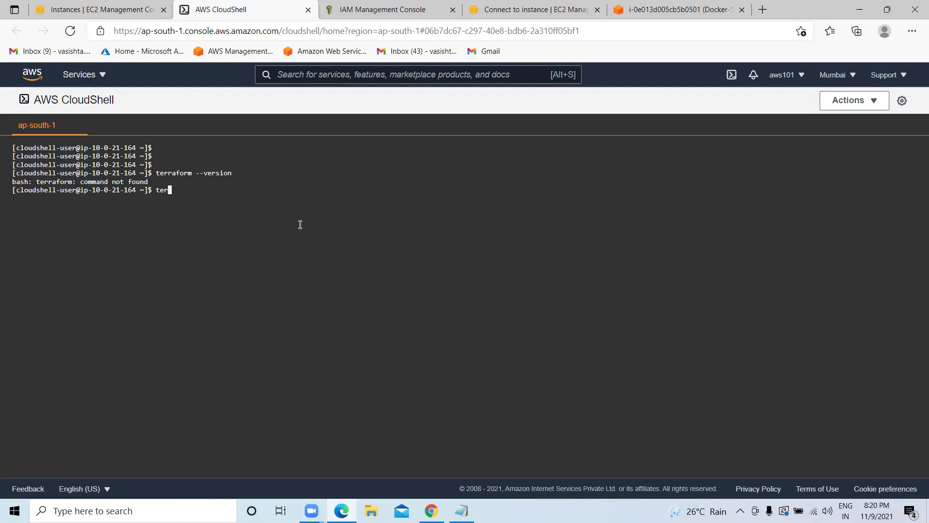
text(raform --version)
key(Return)
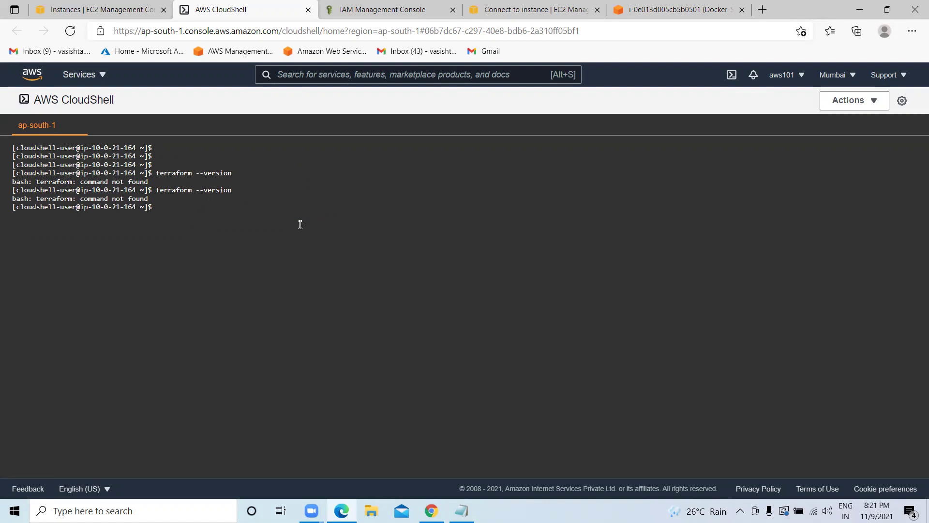
text(clear)
key(Return)
key(Return)
key(Return)
key(Return)
key(Return)
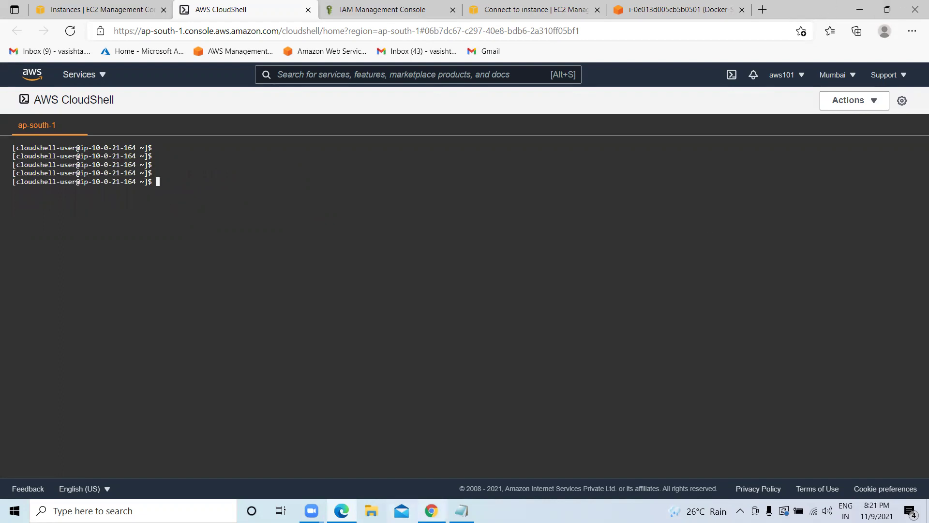
click(431, 510)
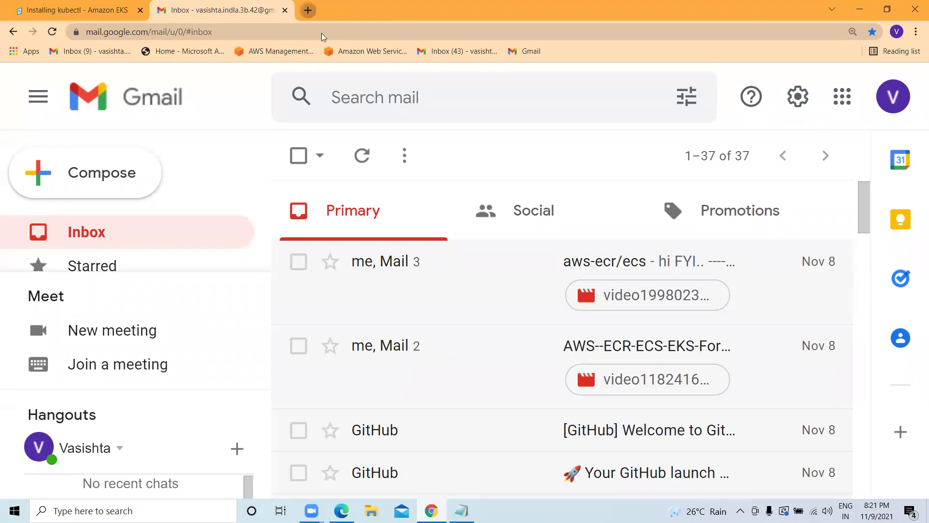
Open the Terraform by HashiCorp site terraform.io in a new tab and skim its homepage.
double_click(308, 10)
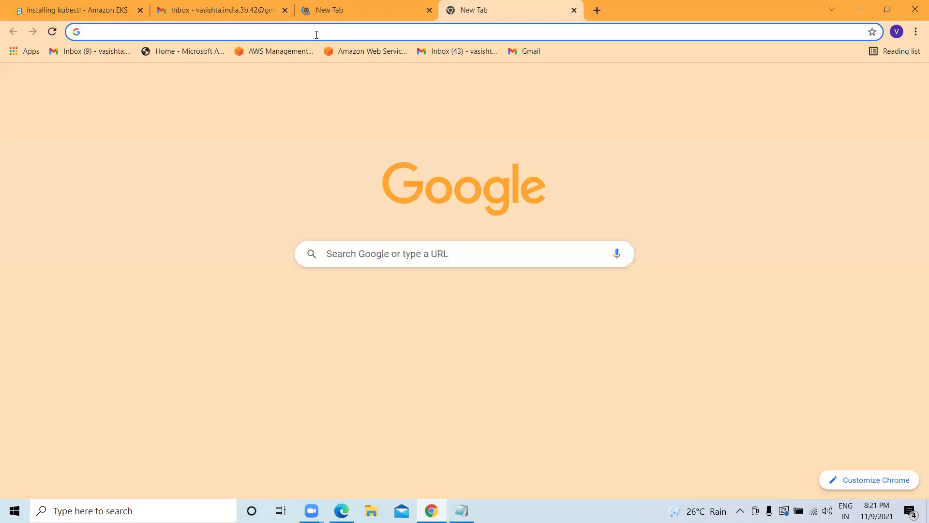
text(terraform.io)
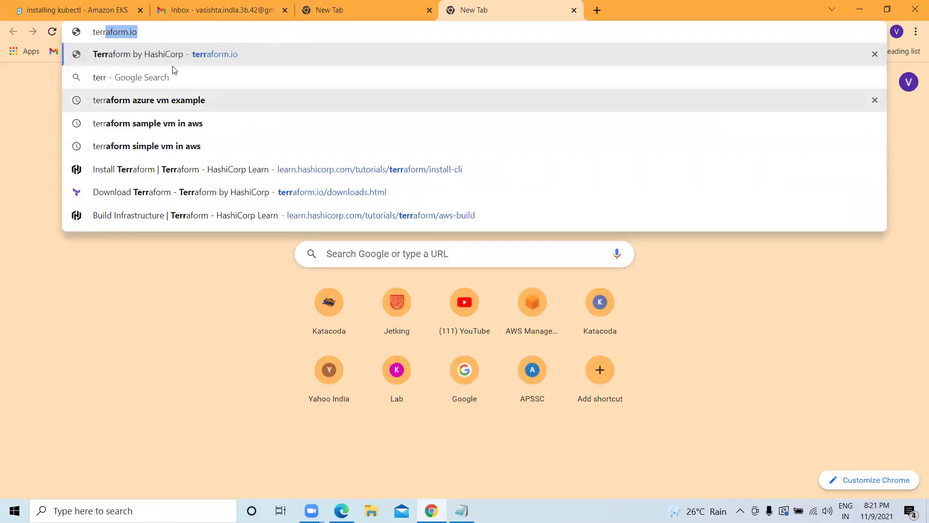
click(163, 55)
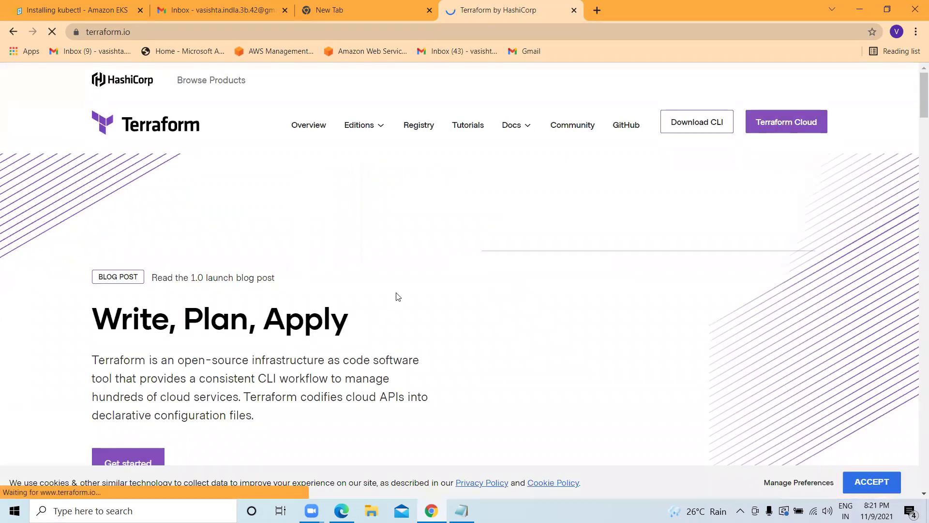
scroll(396, 296, down, 4)
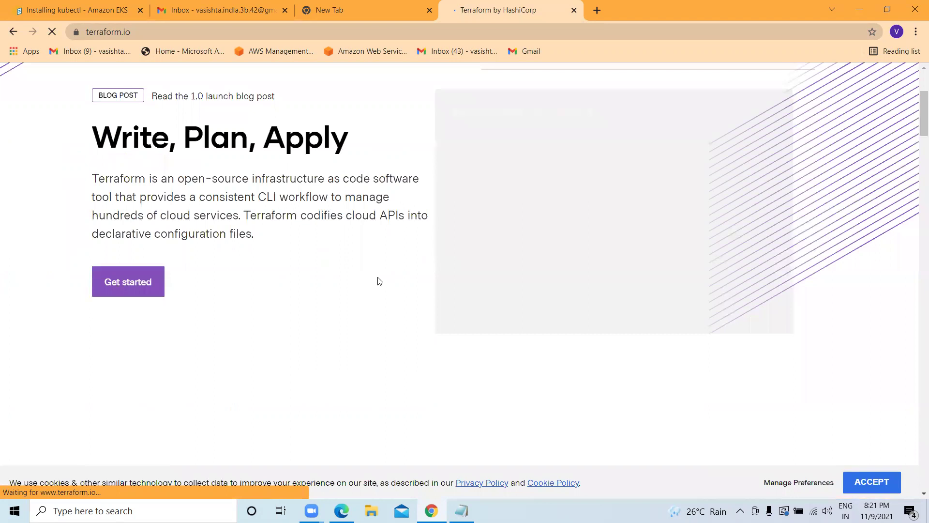
scroll(379, 281, up, 4)
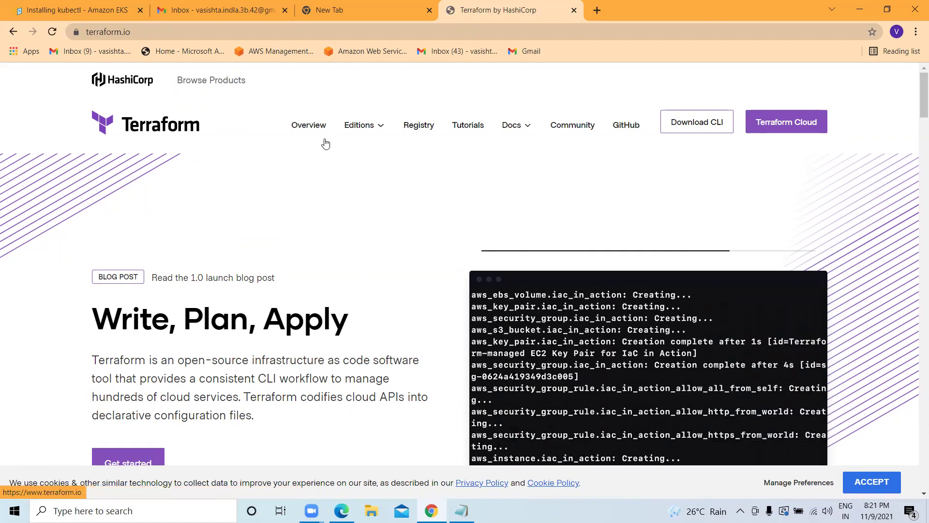
scroll(325, 143, down, 2)
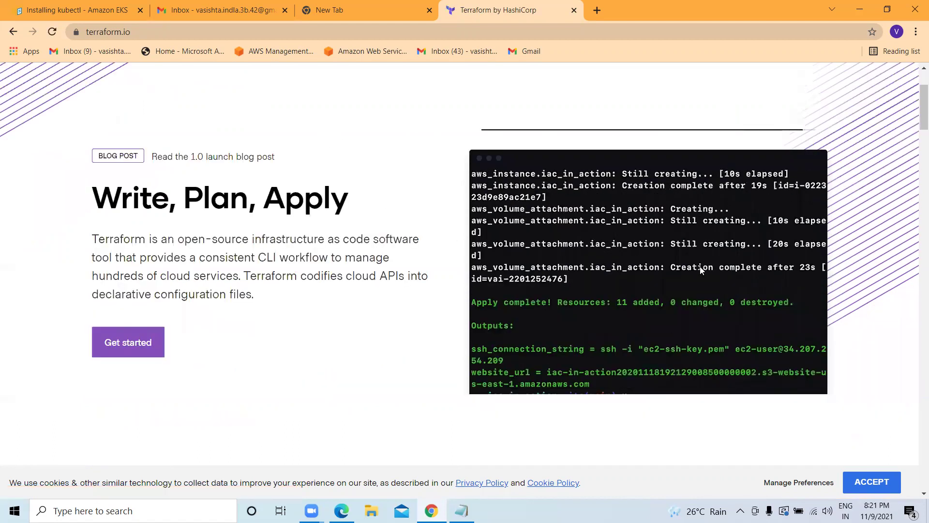
scroll(701, 270, up, 2)
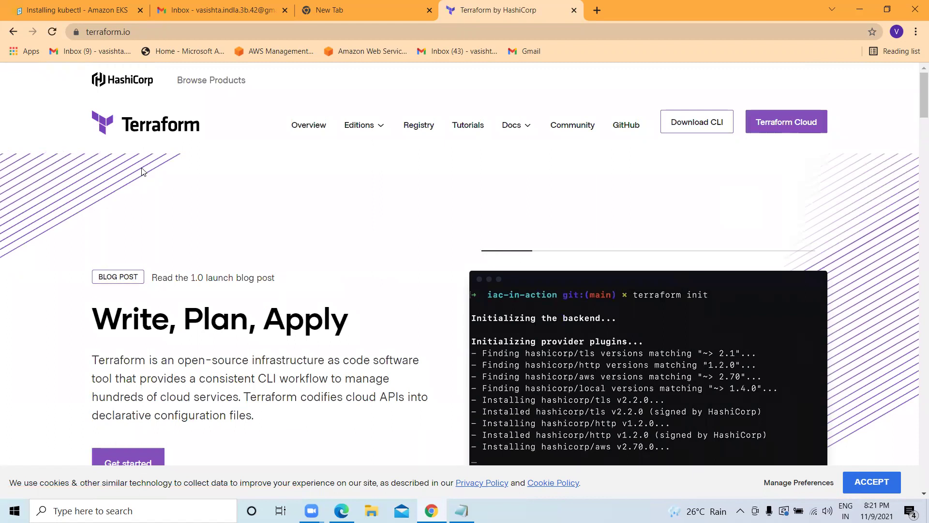
scroll(207, 152, down, 1)
scroll(206, 103, up, 1)
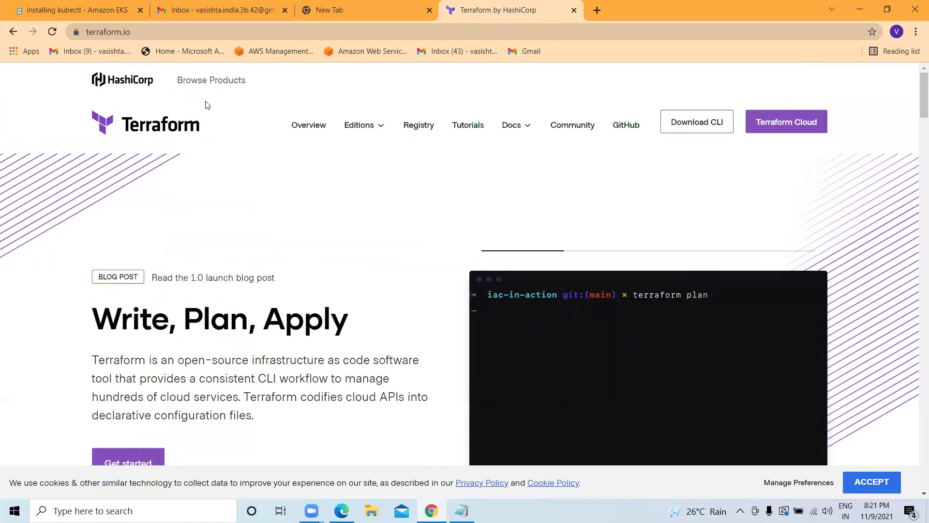
click(237, 38)
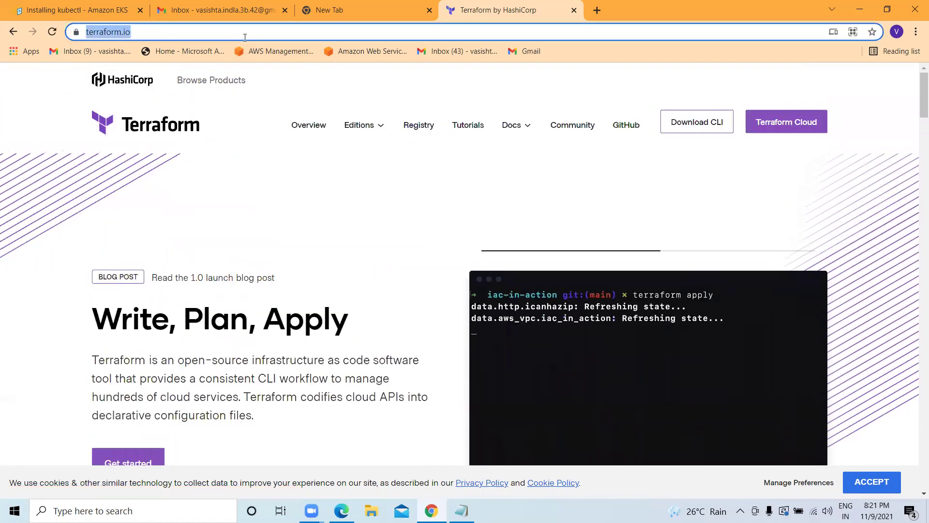
key(BackSpace)
Search Google for how to install Terraform in AWS CloudShell.
text(terr)
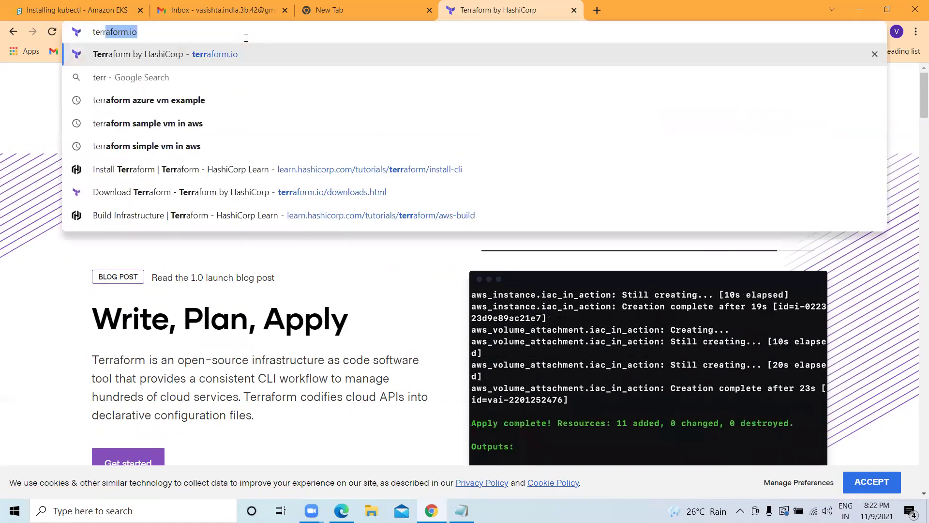
text(form i)
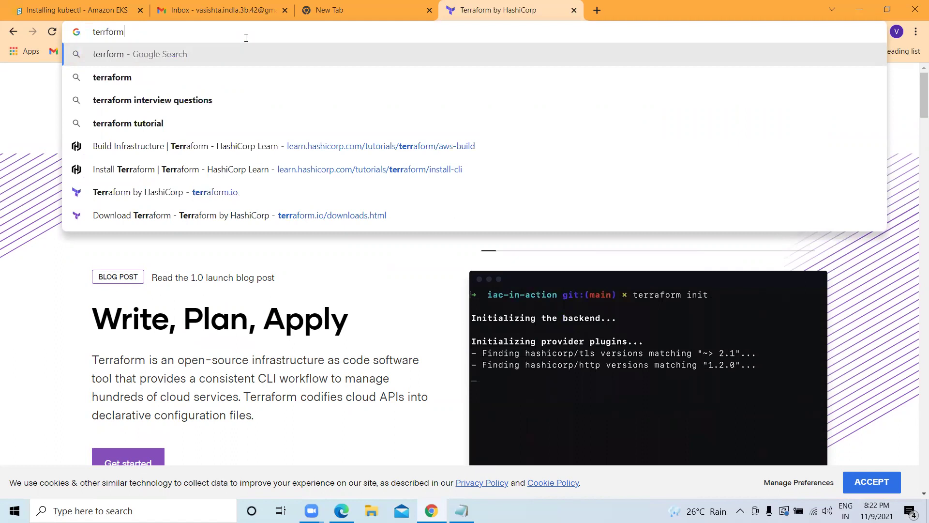
key(BackSpace)
key(BackSpace)
key(BackSpace)
key(BackSpace)
key(BackSpace)
key(BackSpace)
key(BackSpace)
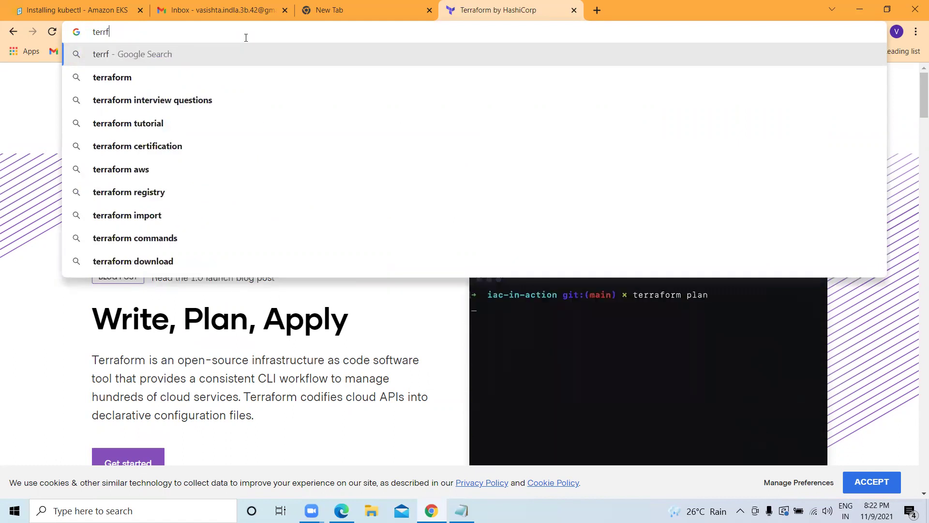
text(rafrom )
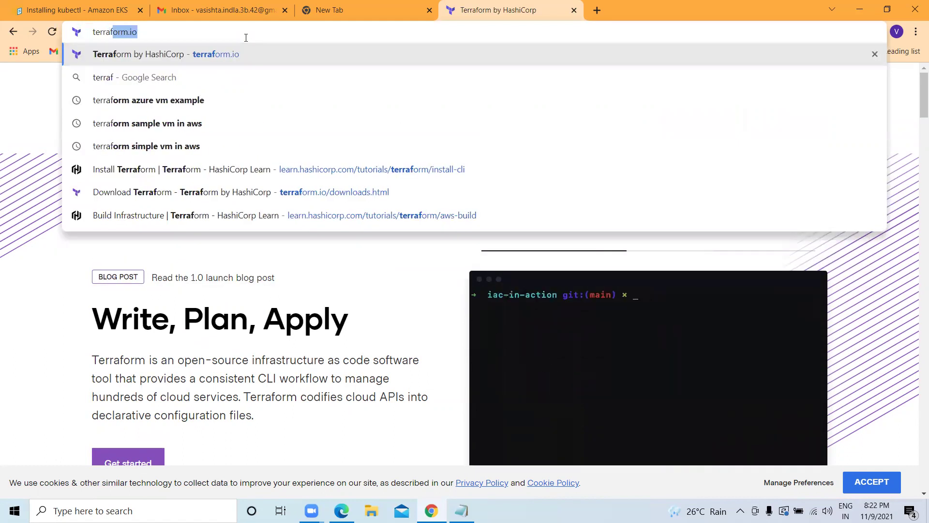
text(ins)
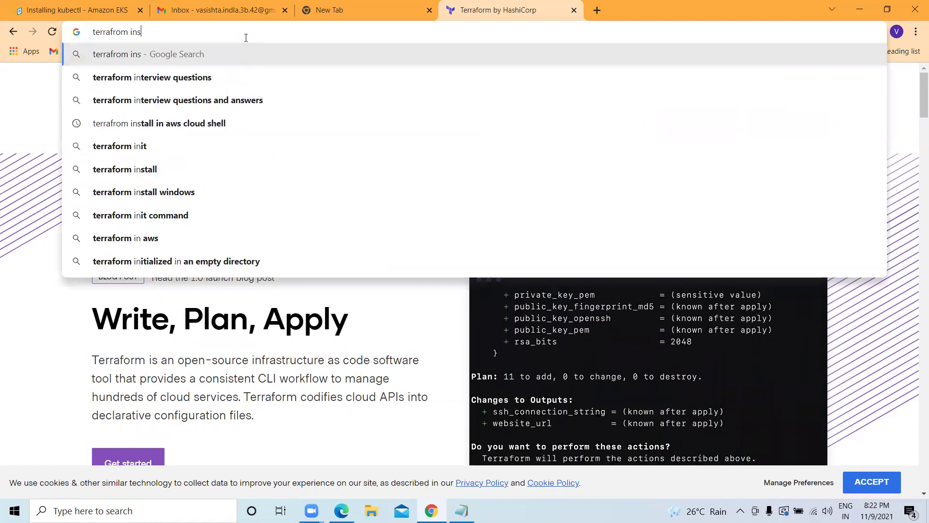
text(tall)
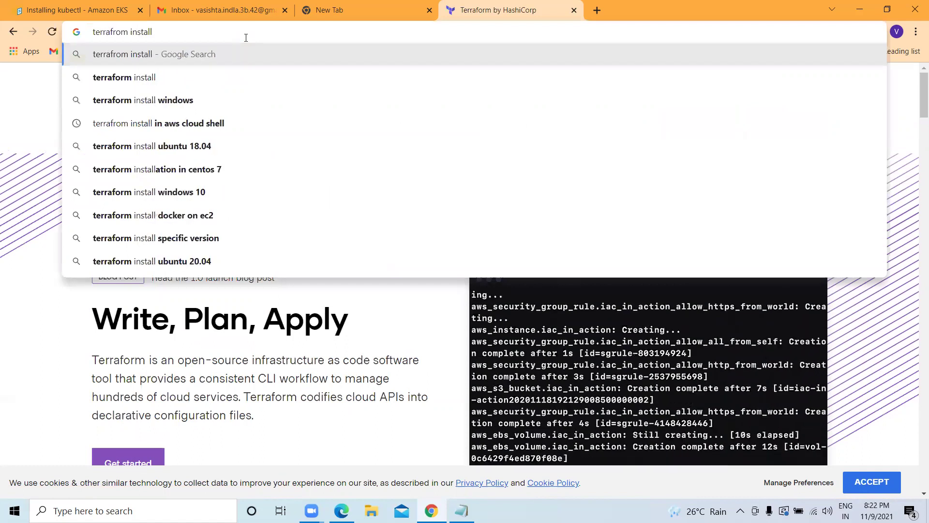
key(Down)
key(Down)
key(Down)
key(Return)
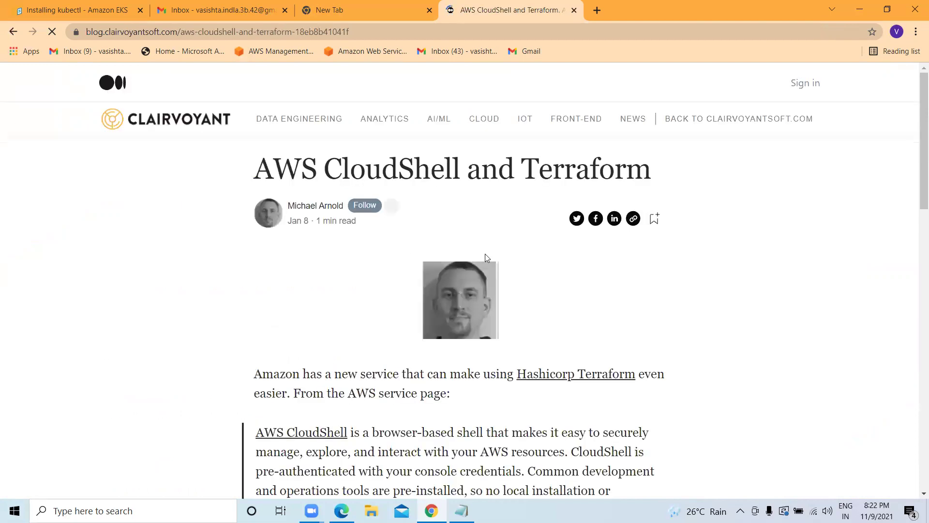
Copy the article's wget command for Terraform 0.14.4 and bring CloudShell back up.
scroll(485, 256, down, 6)
scroll(387, 232, down, 2)
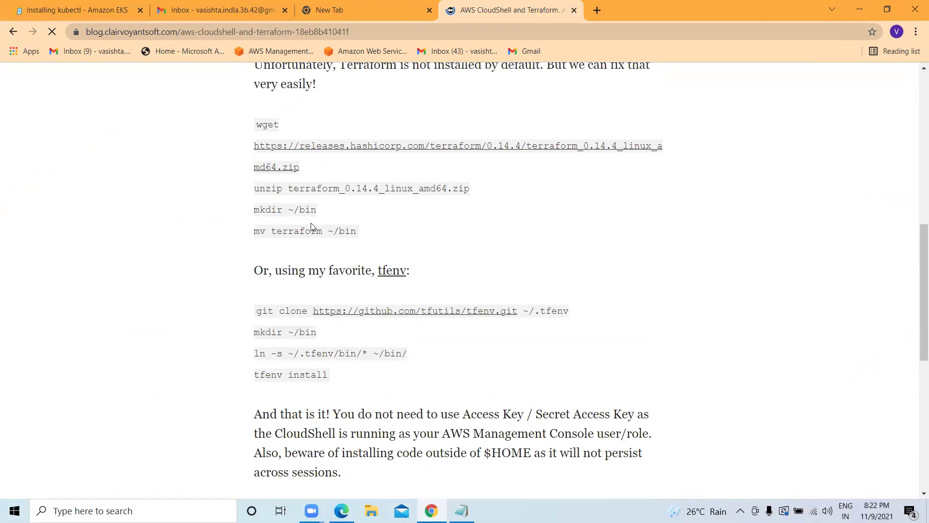
scroll(312, 227, up, 1)
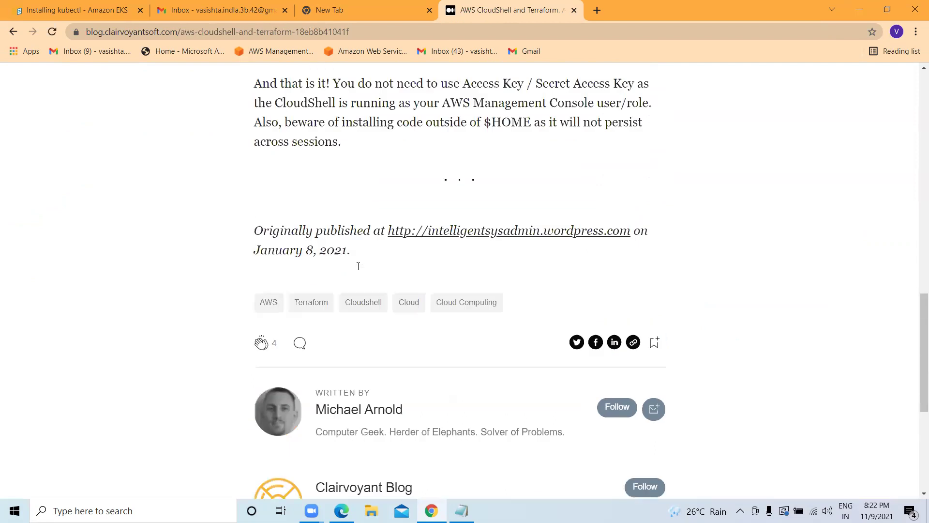
scroll(358, 267, up, 4)
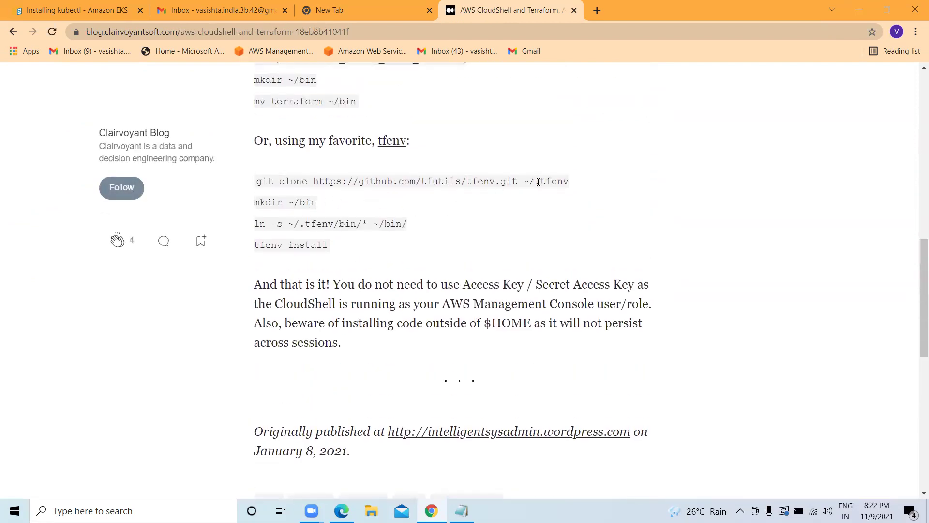
scroll(538, 182, up, 4)
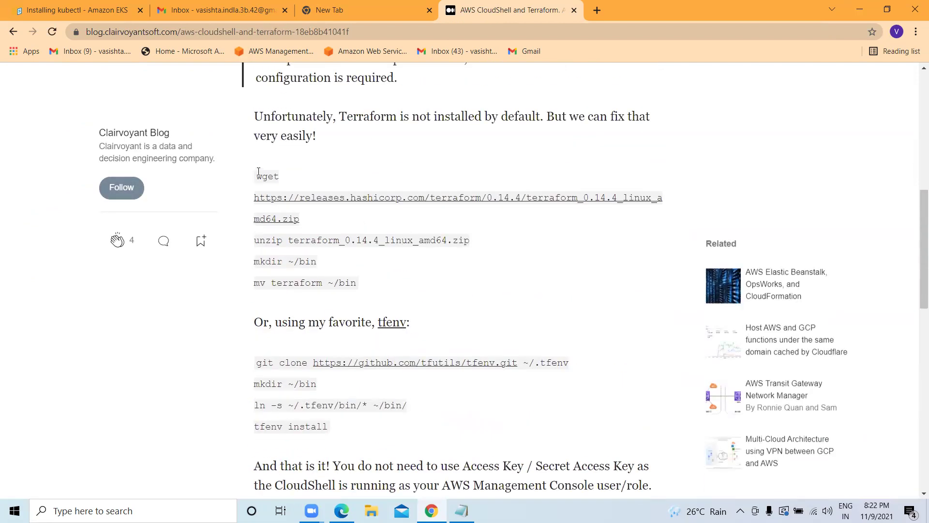
drag(258, 172, 676, 201)
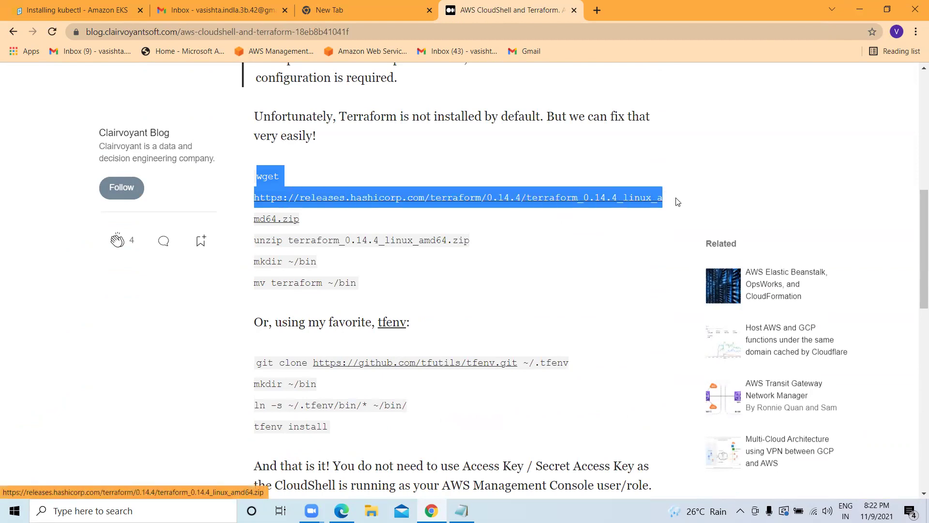
right_click(556, 199)
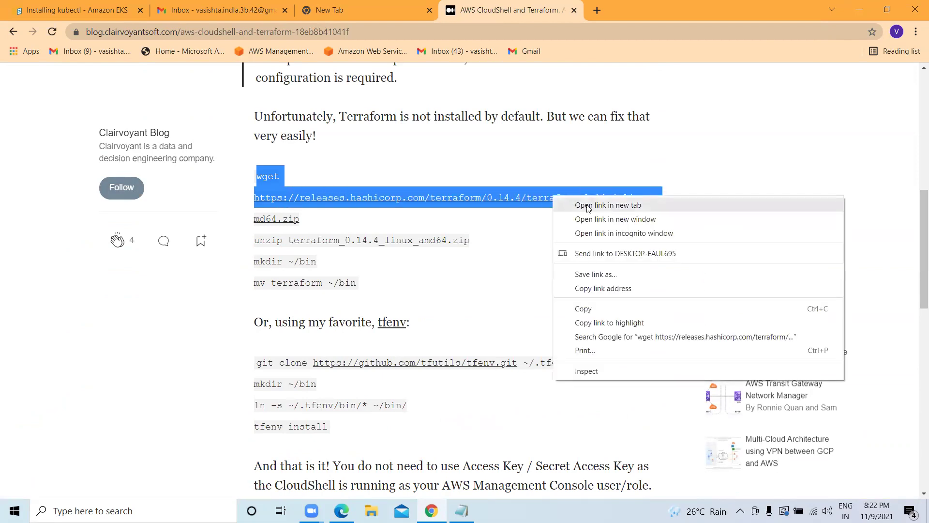
click(584, 310)
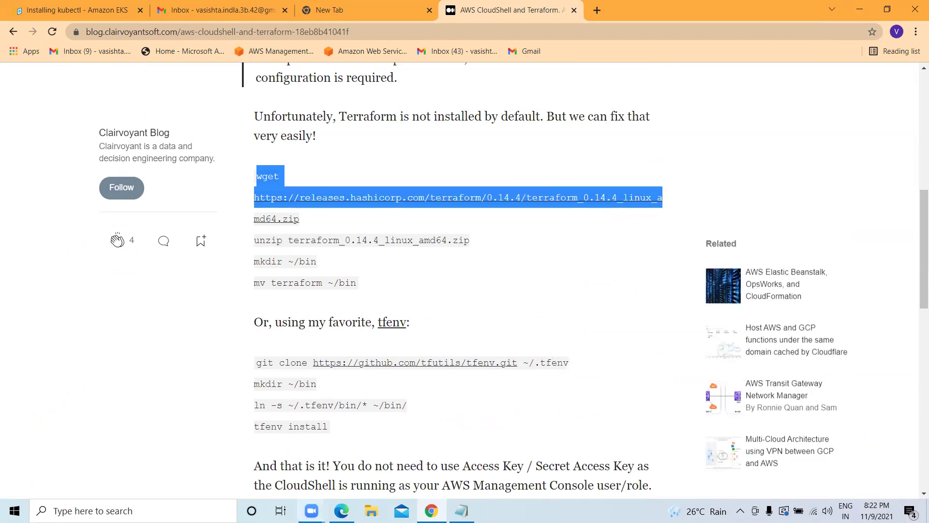
click(341, 511)
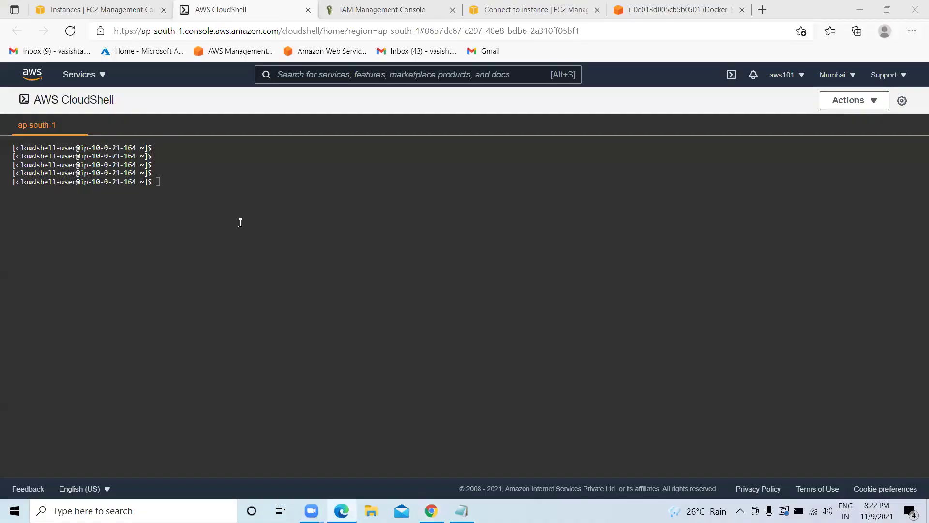
Paste the Terraform wget command into CloudShell and run it.
click(180, 186)
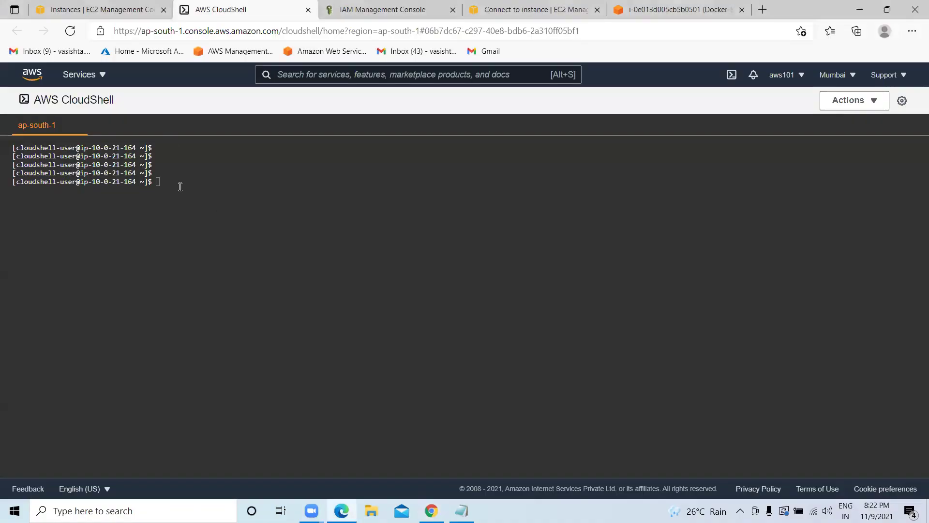
key(ctrl+v)
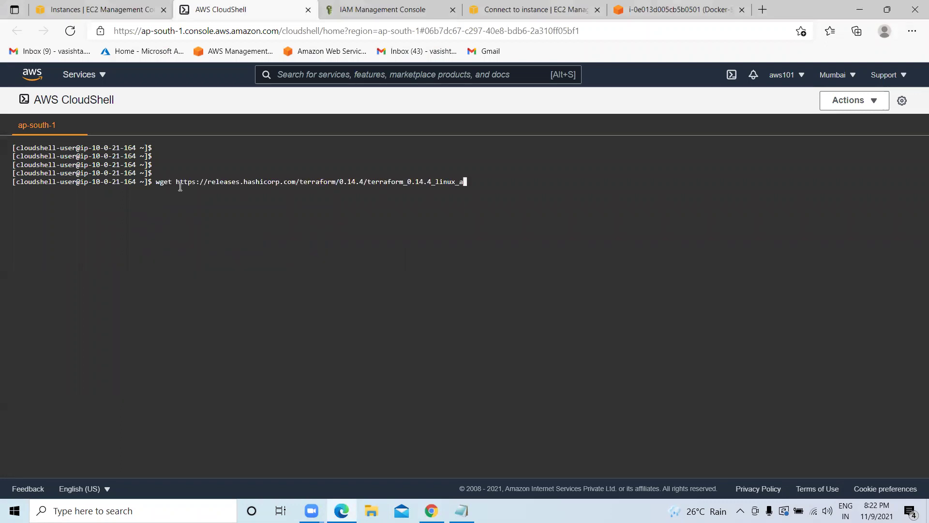
key(ctrl+v)
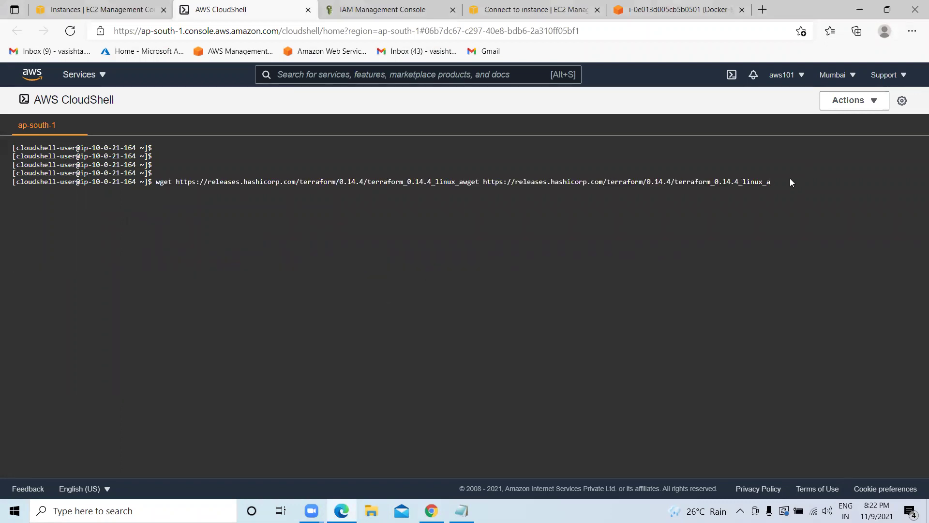
key(BackSpace)
key(BackSpace)
key(BackSpace)
key(BackSpace)
key(BackSpace)
key(BackSpace)
key(BackSpace)
key(BackSpace)
key(BackSpace)
key(BackSpace)
key(BackSpace)
key(BackSpace)
key(BackSpace)
key(BackSpace)
key(BackSpace)
key(BackSpace)
key(BackSpace)
key(BackSpace)
key(BackSpace)
key(BackSpace)
key(BackSpace)
key(BackSpace)
key(BackSpace)
key(BackSpace)
key(BackSpace)
key(BackSpace)
key(BackSpace)
key(BackSpace)
key(BackSpace)
key(BackSpace)
key(BackSpace)
key(BackSpace)
key(BackSpace)
key(BackSpace)
key(BackSpace)
key(BackSpace)
key(BackSpace)
key(BackSpace)
key(BackSpace)
key(BackSpace)
key(BackSpace)
key(BackSpace)
key(BackSpace)
key(BackSpace)
key(BackSpace)
key(BackSpace)
key(BackSpace)
key(BackSpace)
key(BackSpace)
key(BackSpace)
key(BackSpace)
key(BackSpace)
key(BackSpace)
key(BackSpace)
key(BackSpace)
key(BackSpace)
key(BackSpace)
key(BackSpace)
key(BackSpace)
key(BackSpace)
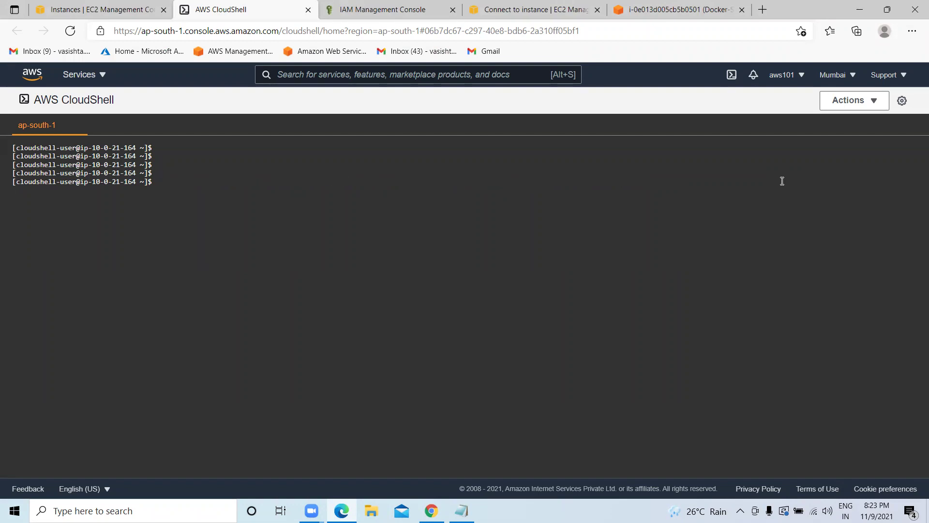
key(ctrl+v)
key(Return)
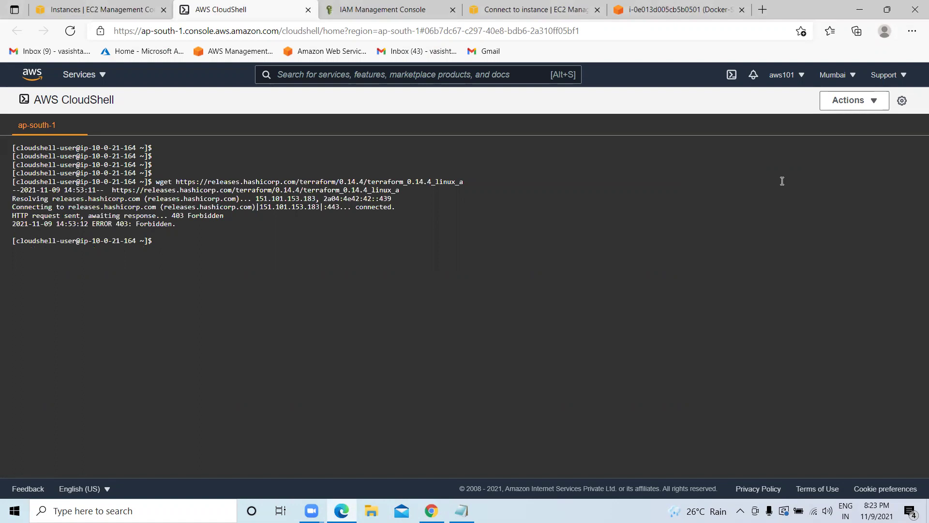
Retry the wget download with sudo, then clear the terminal and return to the article.
text(sudo)
key(ctrl+v)
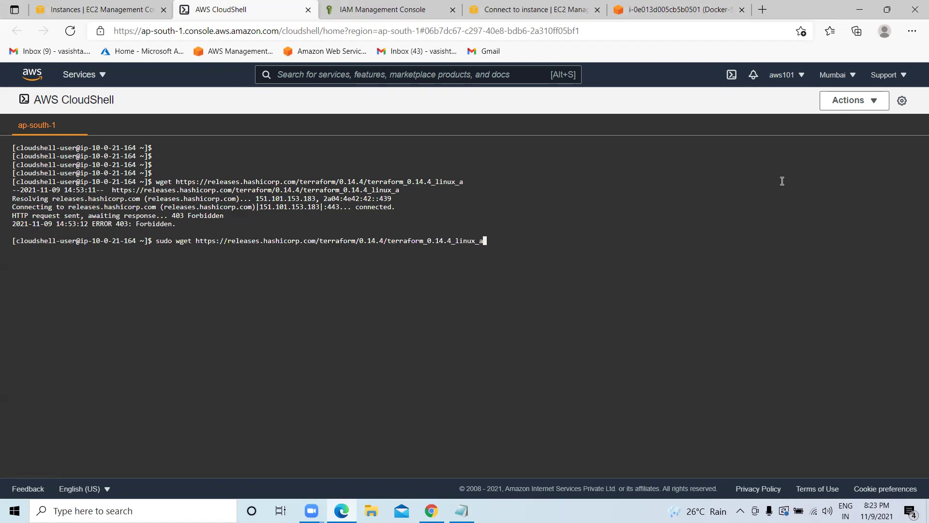
key(Return)
text(clear)
key(Return)
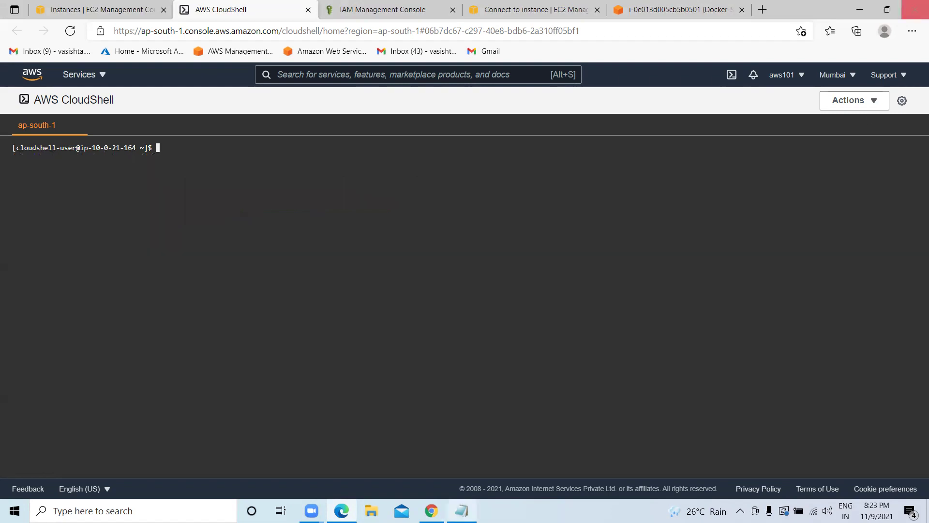
key(alt+Tab)
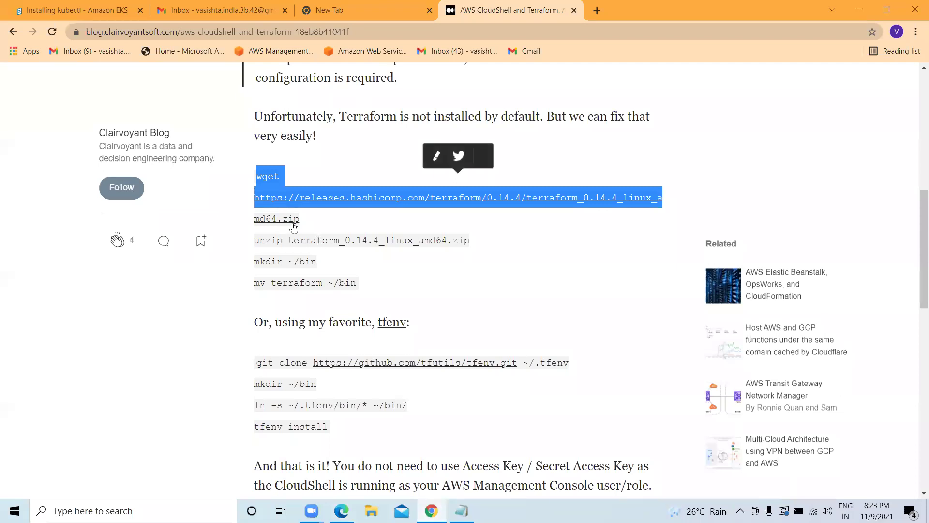
Copy the article's five Terraform install commands and paste them into CloudShell.
drag(306, 223, 248, 187)
drag(368, 285, 259, 177)
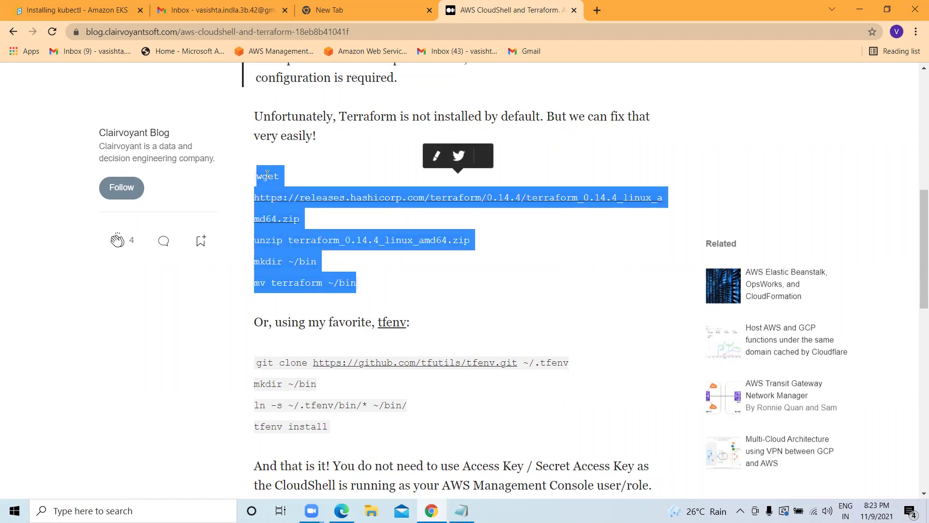
right_click(268, 174)
click(290, 185)
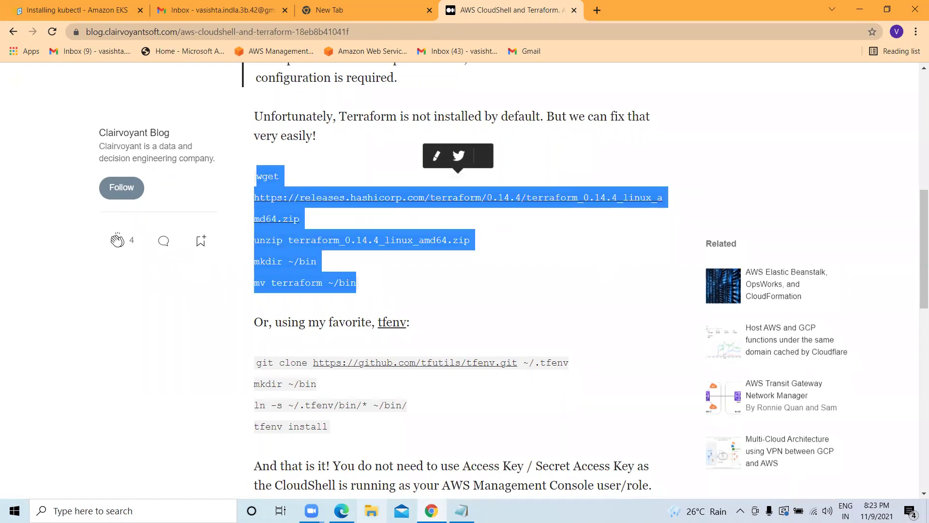
click(341, 511)
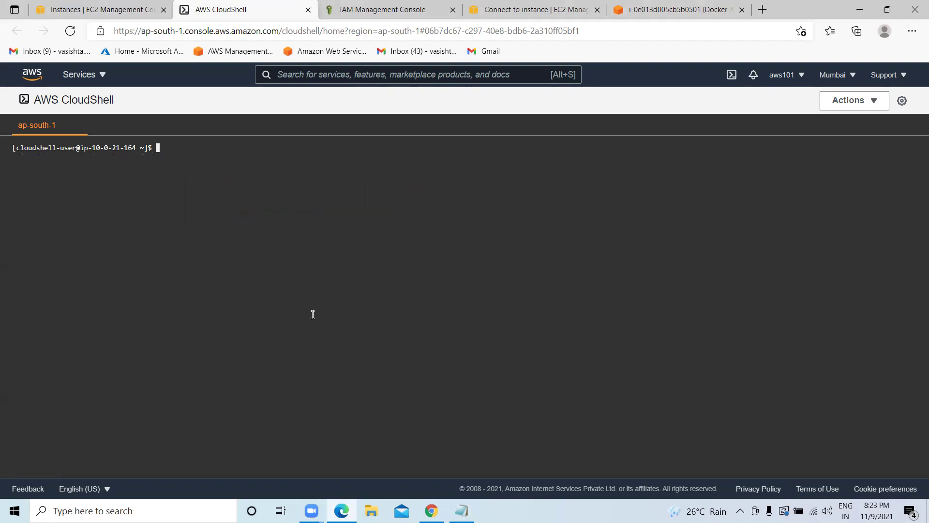
key(ctrl+v)
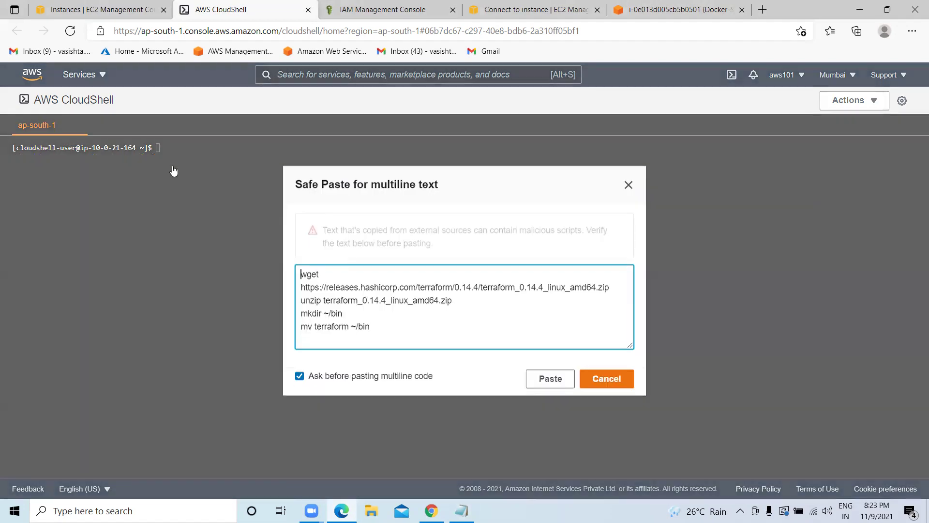
click(535, 379)
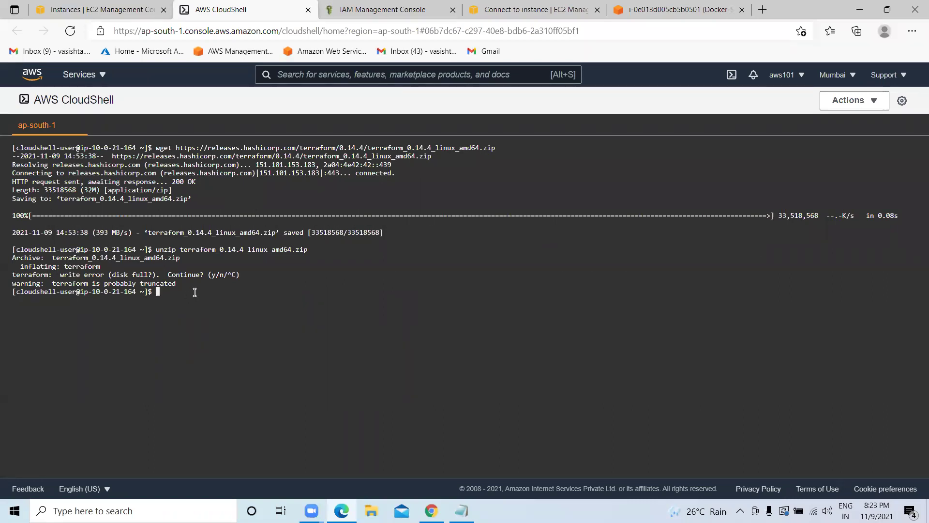
Clear the terminal and run terraform --version.
text(lear)
key(Return)
key(Return)
key(Return)
key(Return)
text(terraform --version)
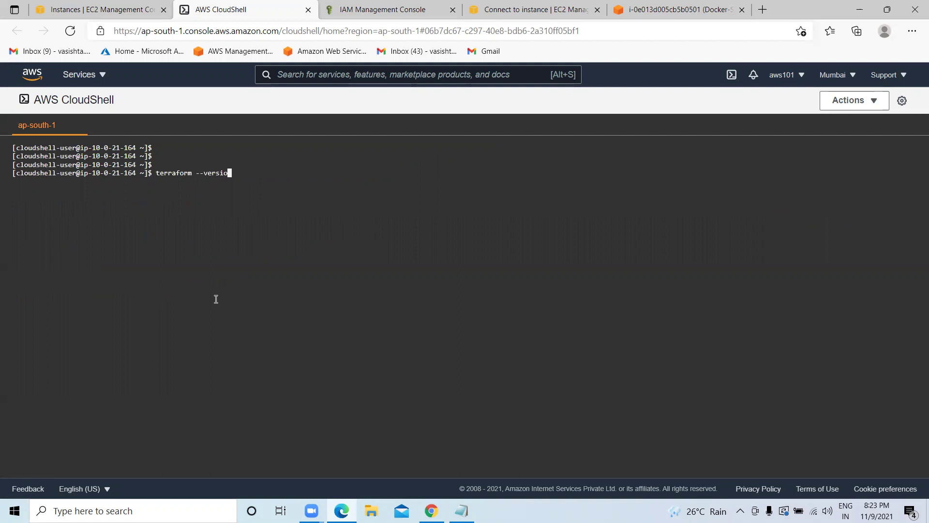
key(Return)
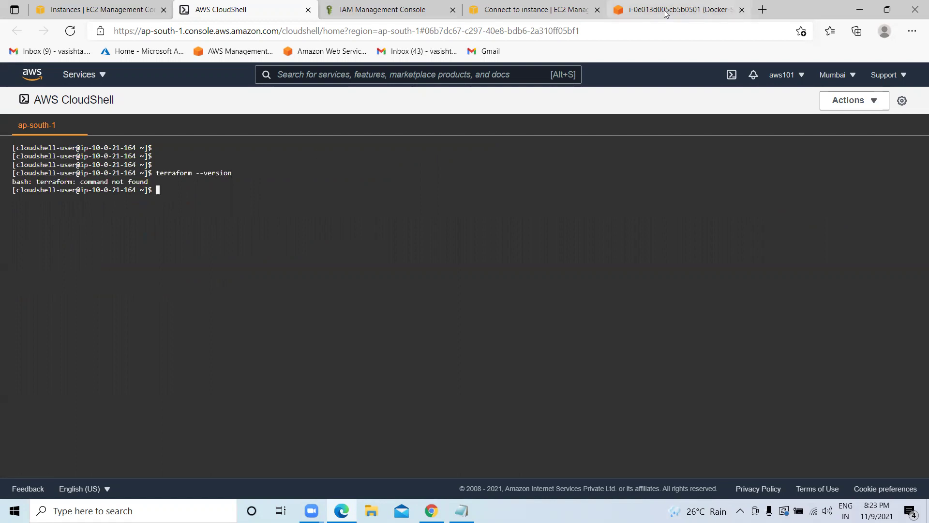
Copy the wget command from the article again and rerun it in CloudShell.
click(431, 510)
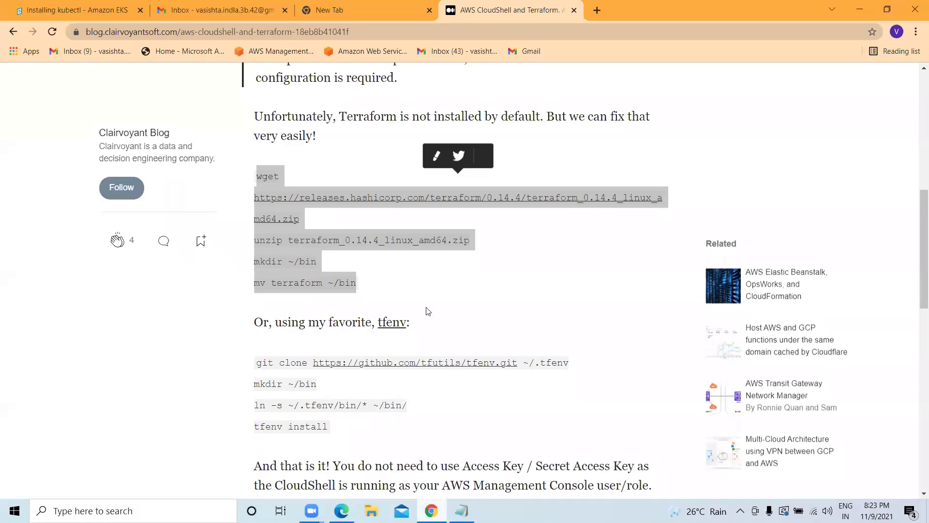
drag(327, 223, 263, 179)
right_click(270, 182)
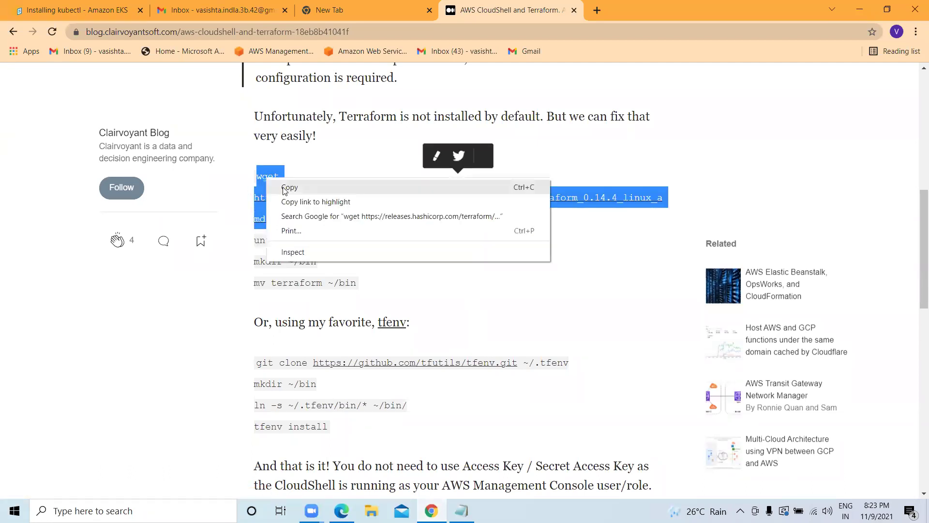
click(285, 187)
click(341, 510)
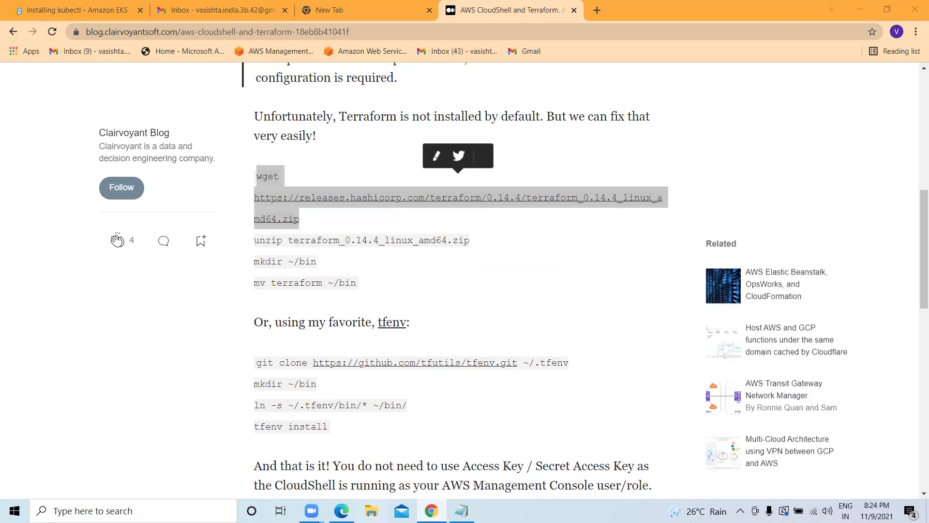
key(ctrl+v)
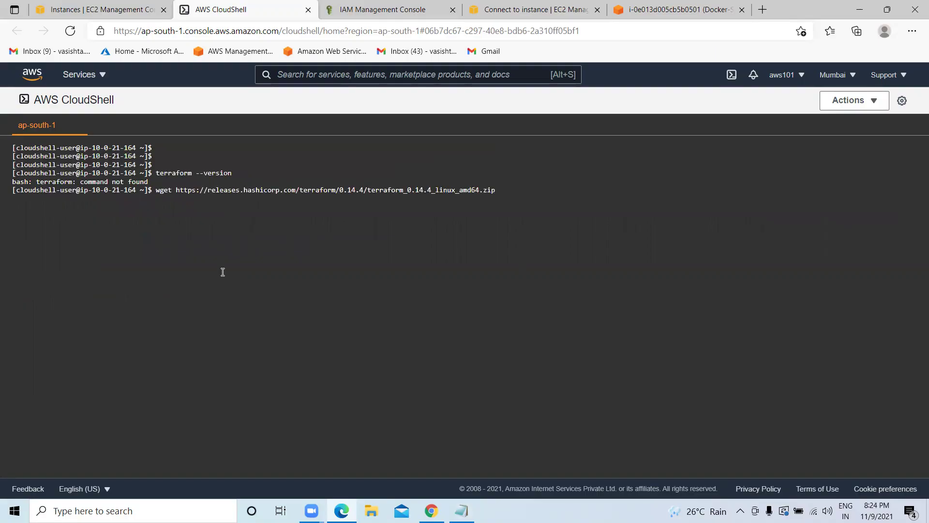
key(Return)
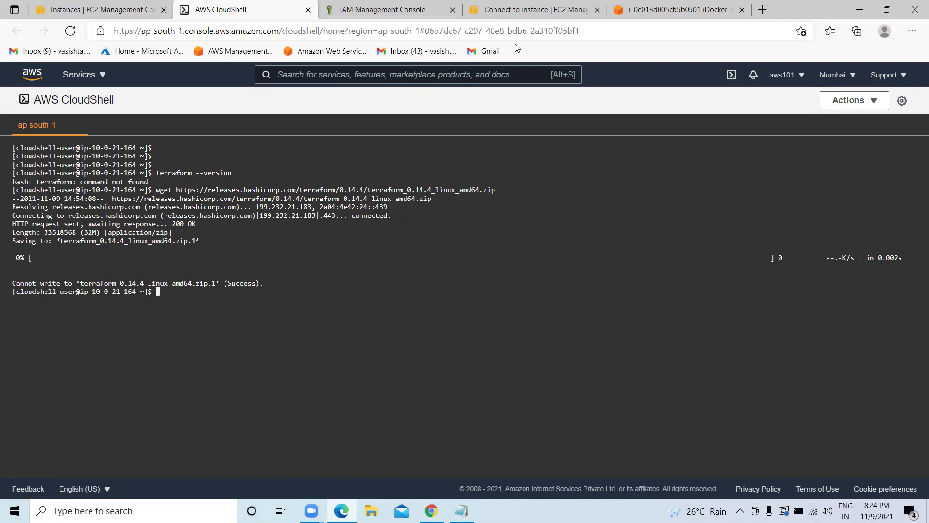
Copy the article's unzip command and run it in CloudShell.
click(431, 511)
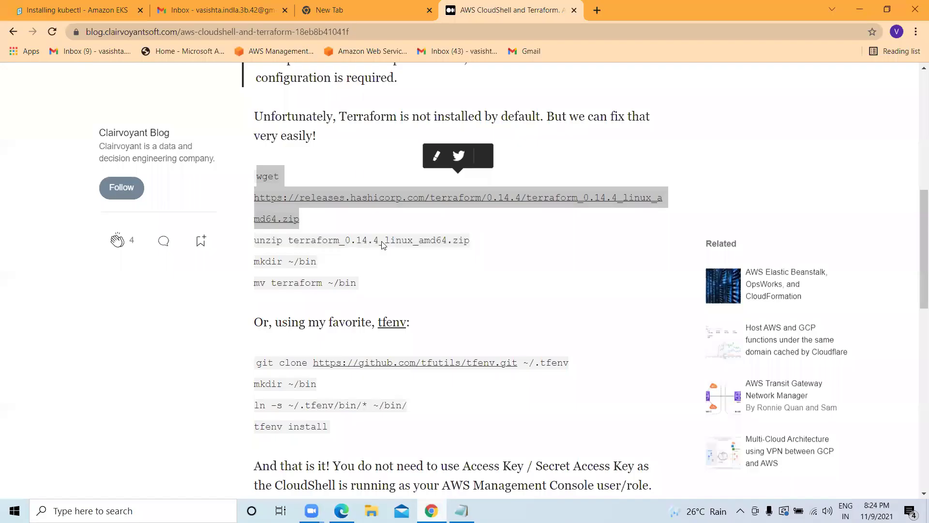
drag(256, 242, 470, 242)
right_click(439, 236)
click(462, 243)
click(341, 510)
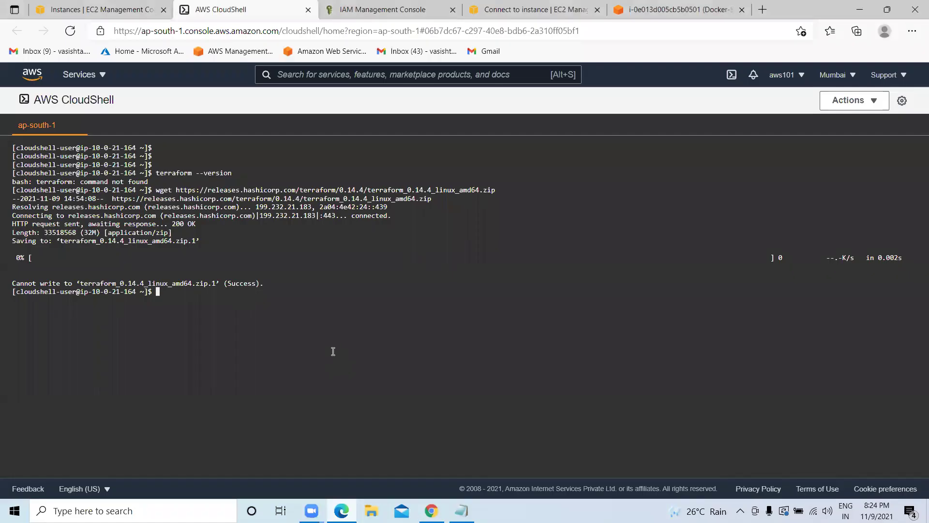
key(ctrl+v)
key(Return)
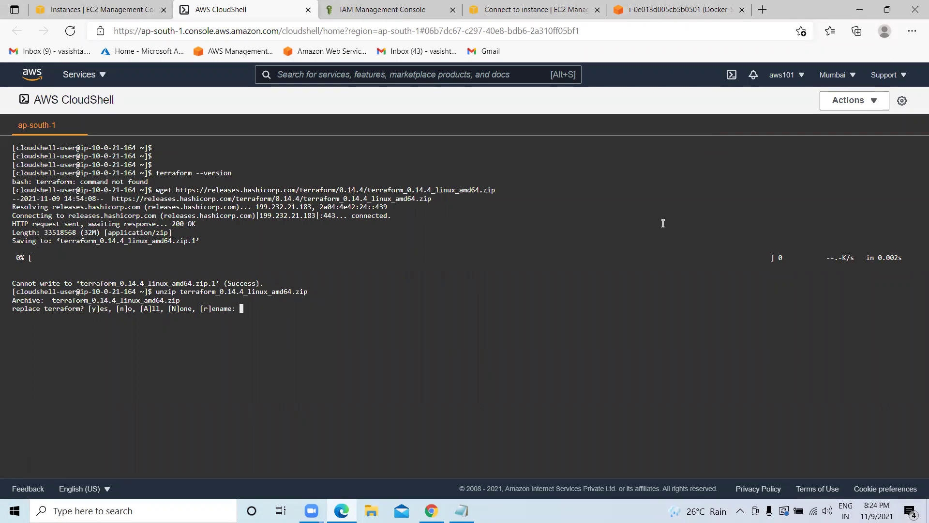
Answer A and y to the unzip prompts, then clear and list the home folder.
text(A)
key(Return)
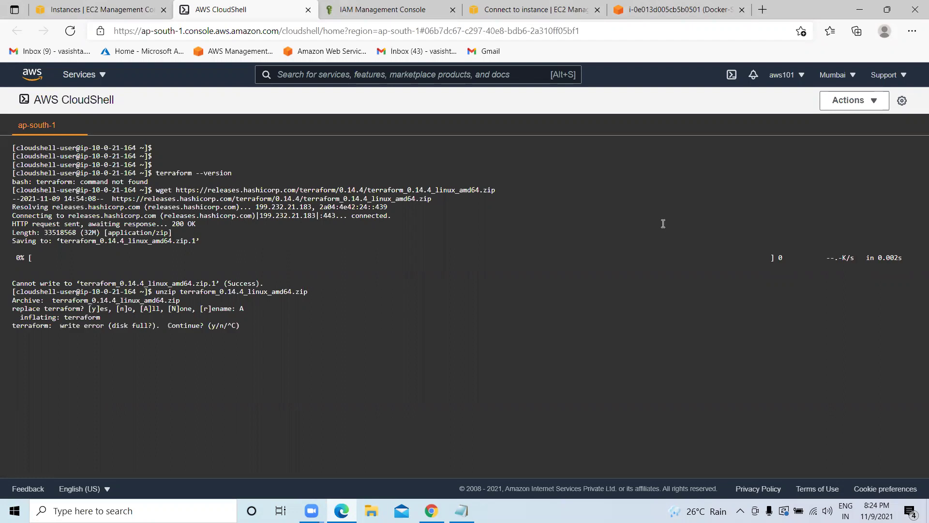
text(y)
key(Return)
text(clear)
key(Return)
text(ls)
key(Return)
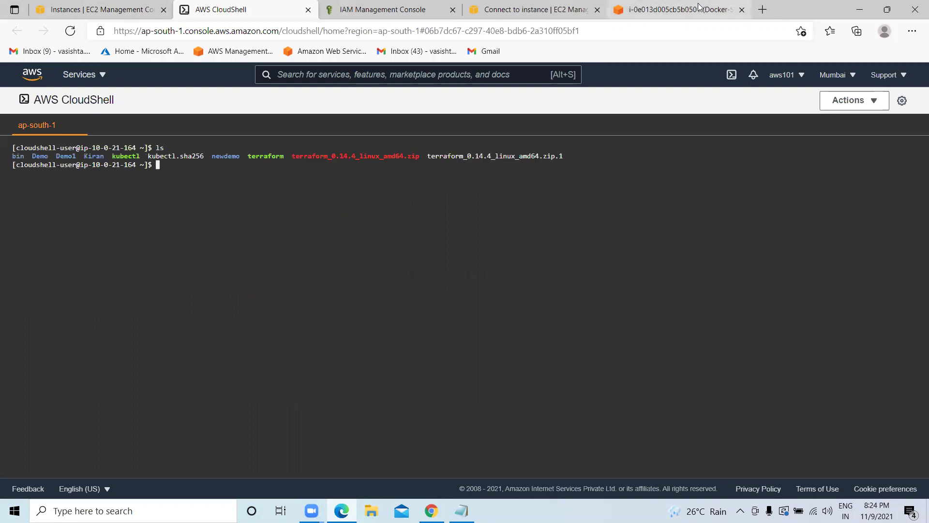
key(ctrl+5)
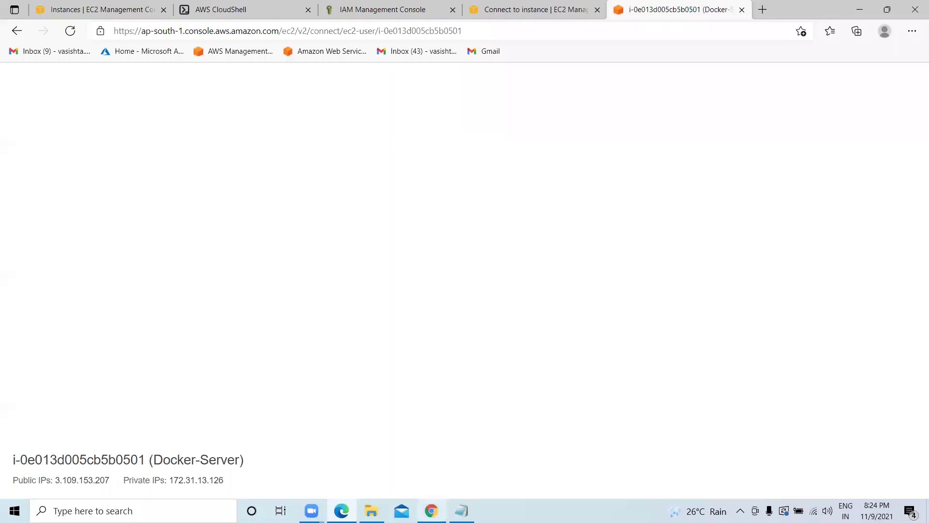
Copy 'mkdir ~/bin' from the blog and run it in CloudShell.
click(433, 454)
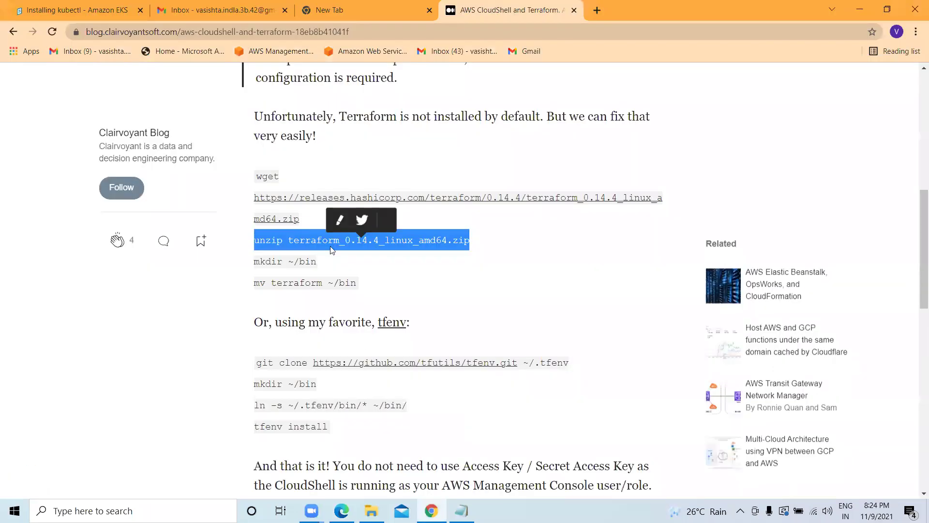
triple_click(316, 260)
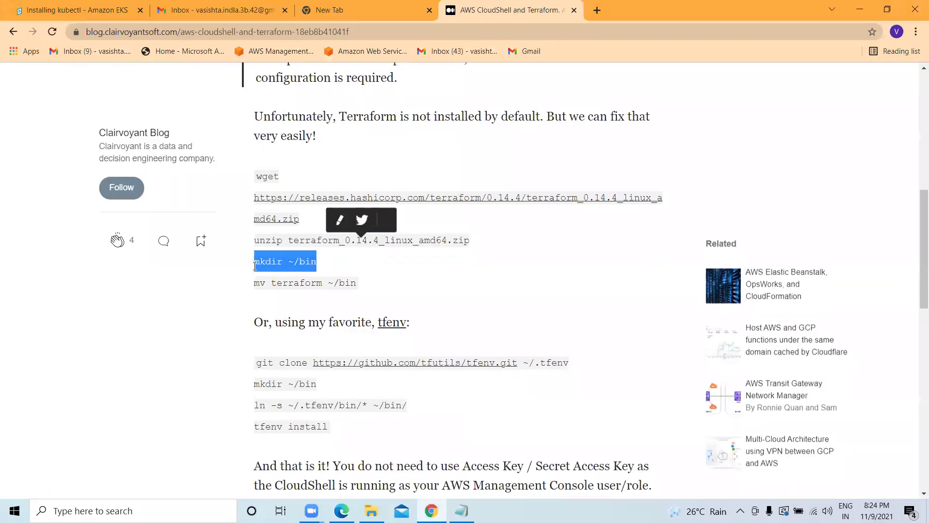
right_click(303, 271)
click(312, 277)
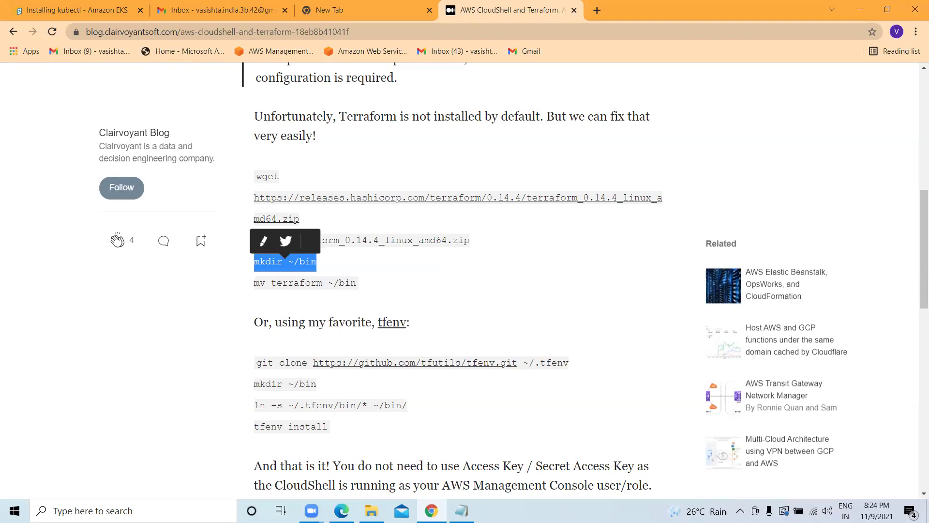
click(342, 510)
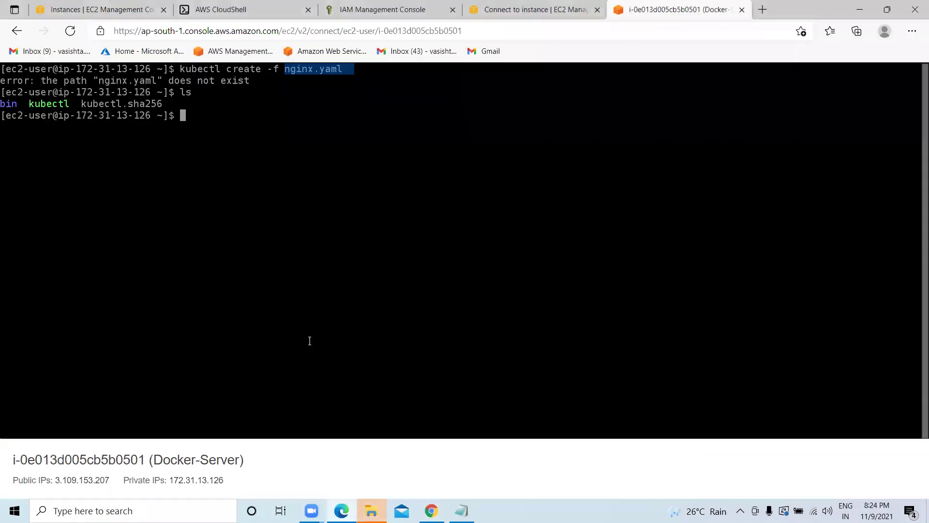
click(237, 9)
key(ctrl+v)
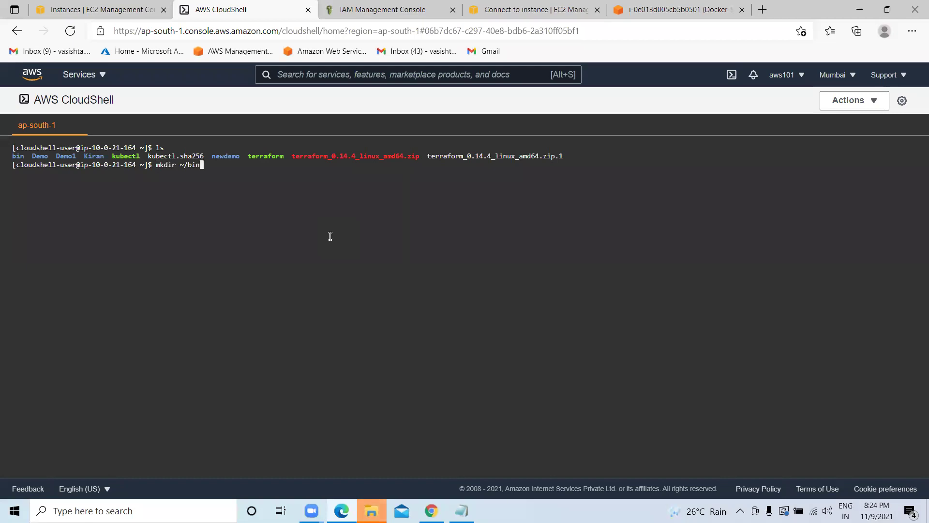
key(Return)
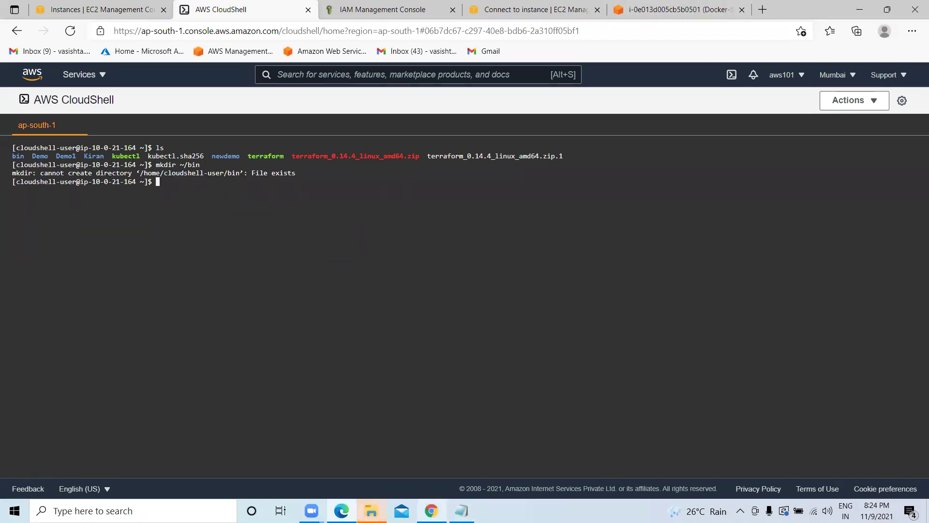
Copy 'mv terraform ~/bin' from the blog and run it in CloudShell.
key(alt+Tab)
drag(357, 282, 265, 284)
right_click(265, 285)
click(295, 293)
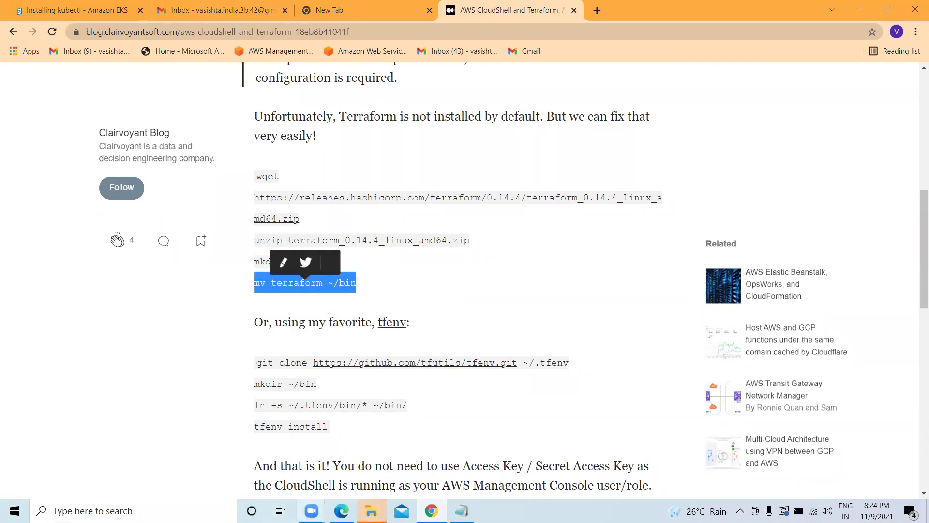
key(alt+Tab)
key(ctrl+v)
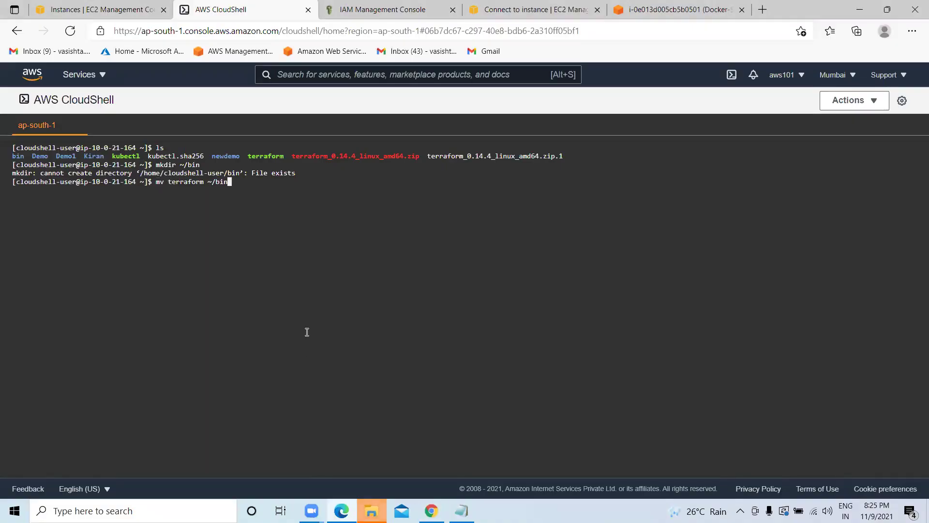
key(Return)
Clear the terminal and enter terraform --version at the prompt.
text(clar)
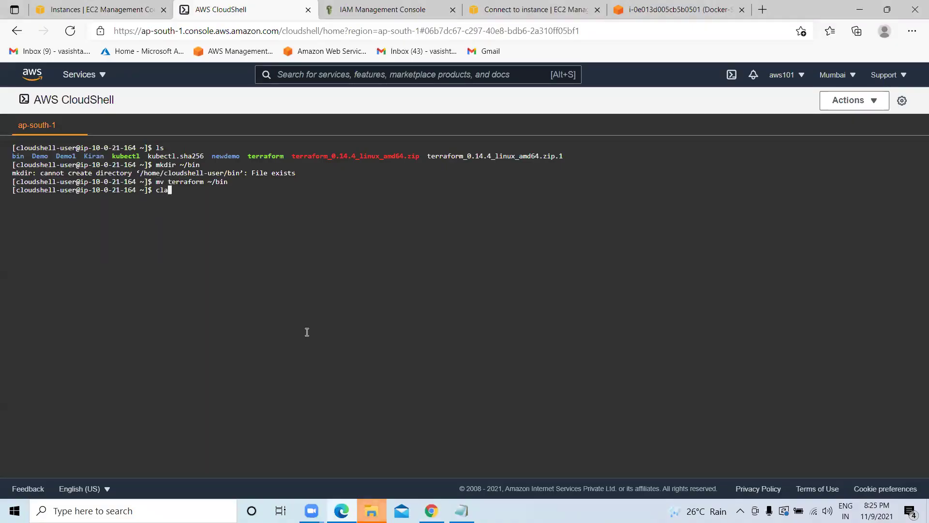
key(Return)
key(Return)
text(clear)
key(Return)
key(Return)
key(Return)
text(terraform)
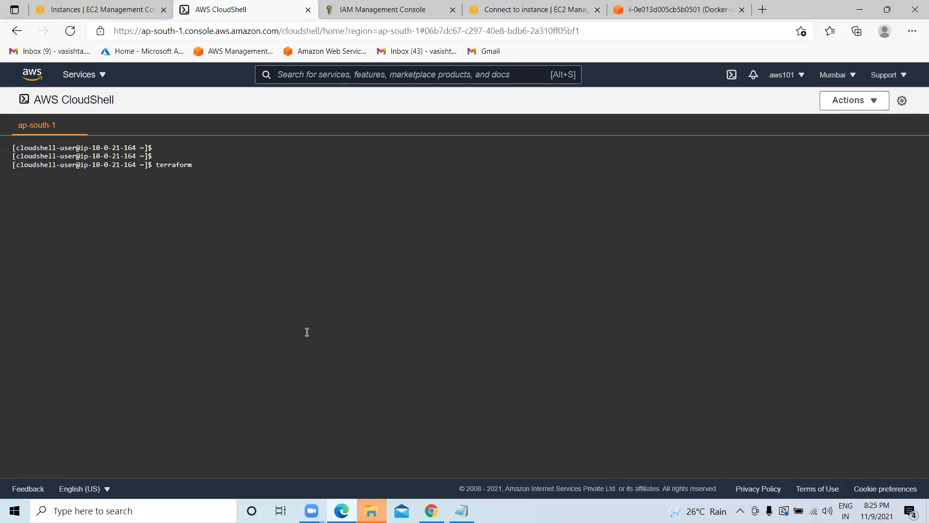
text( --version)
Confirm Terraform reports v0.14.4, then clear the terminal.
key(Return)
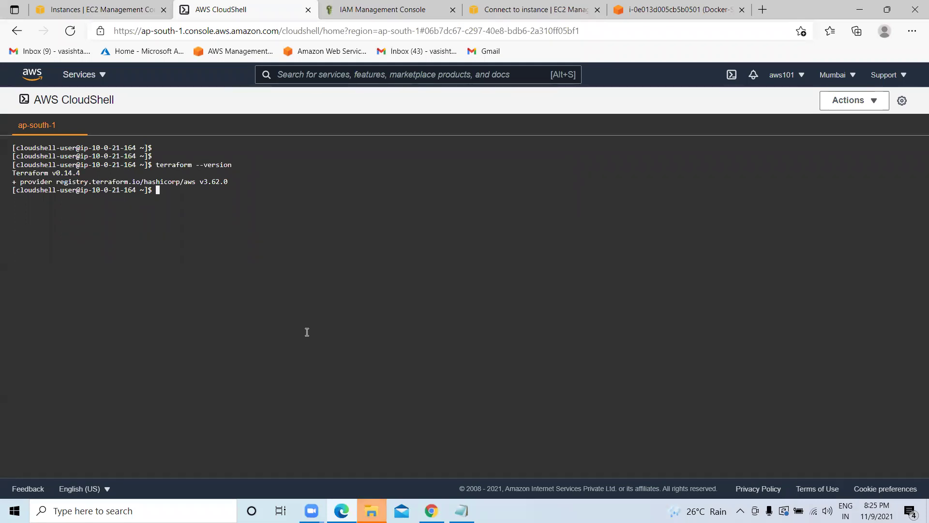
text(ear)
key(Return)
key(Return)
key(Return)
key(Return)
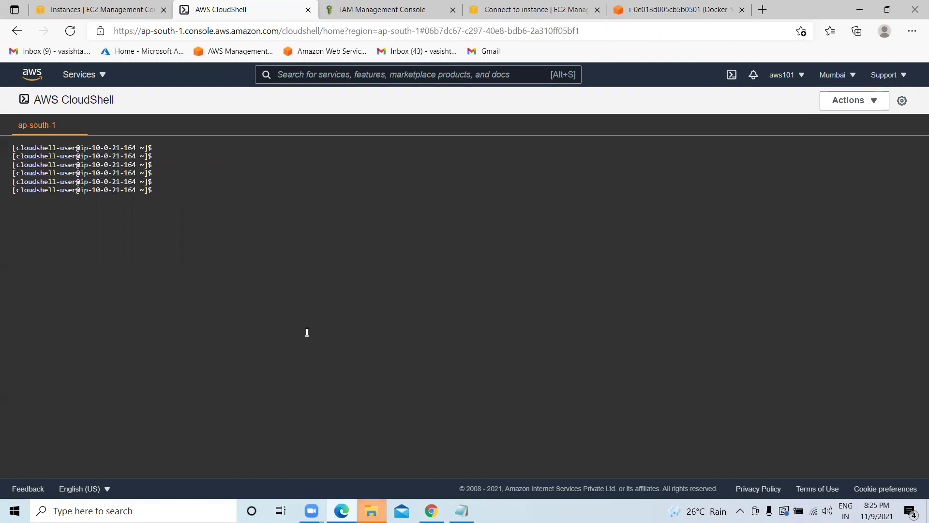
text(clear)
key(Return)
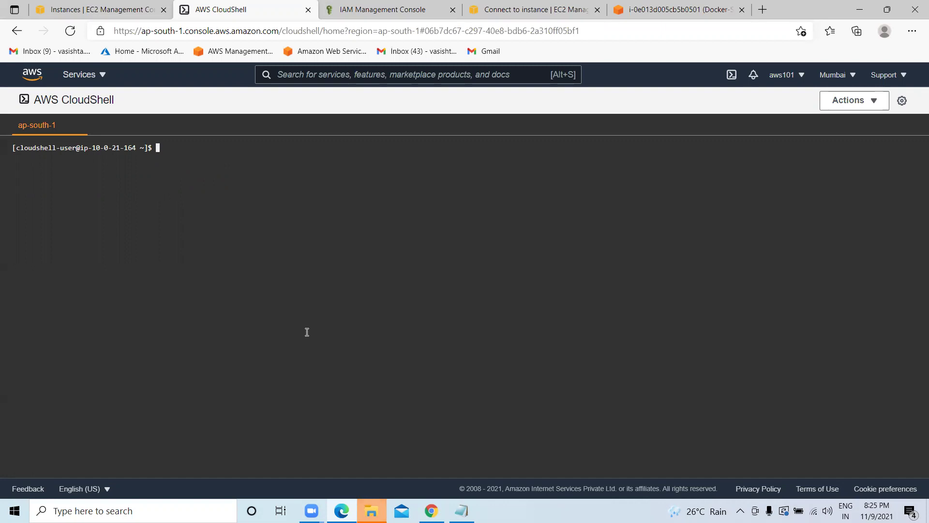
Check the AWS CLI version with aws --version and start aws configure.
text(aws --version)
key(Return)
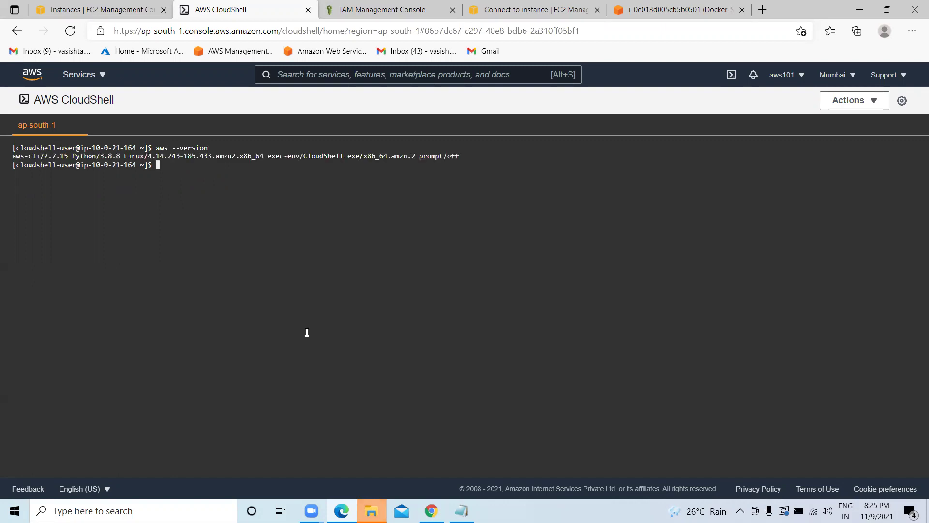
text(aws configure)
key(Return)
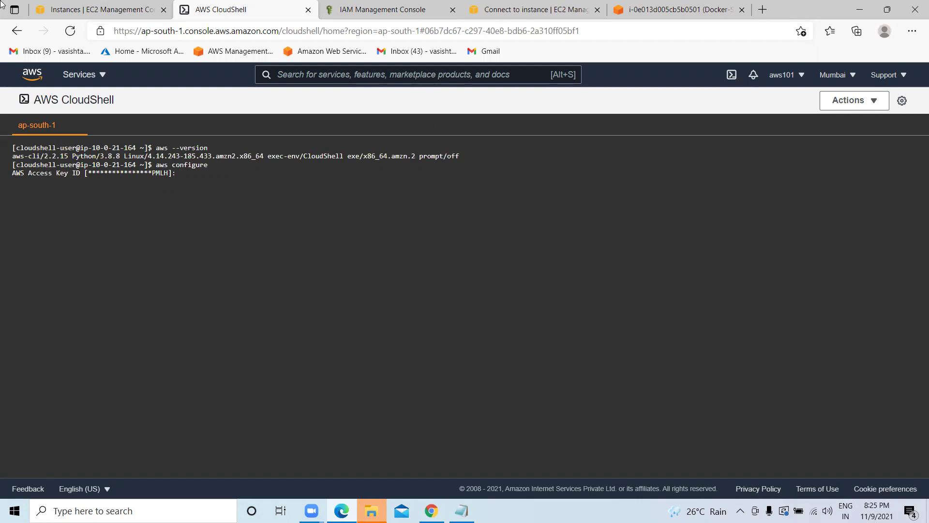
click(92, 10)
click(390, 9)
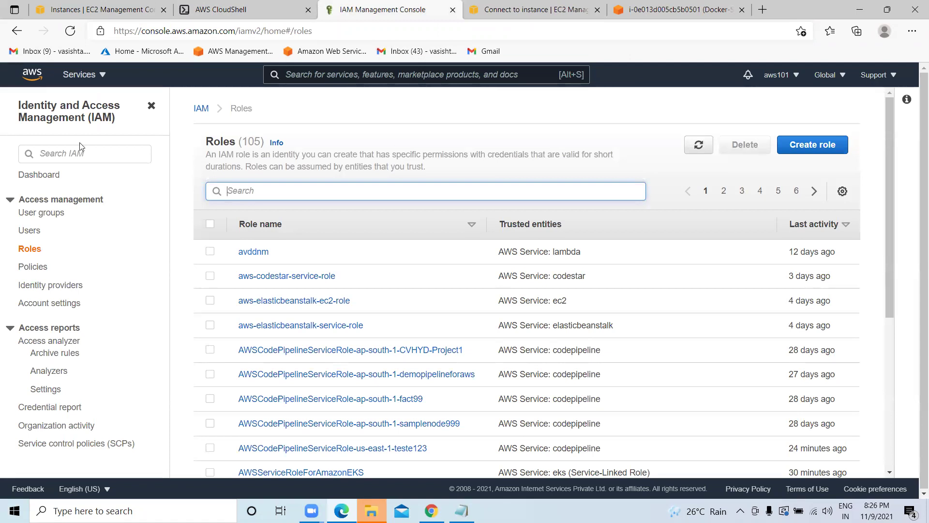
Go through Services > EC2 to the account's My Security Credentials page.
click(103, 83)
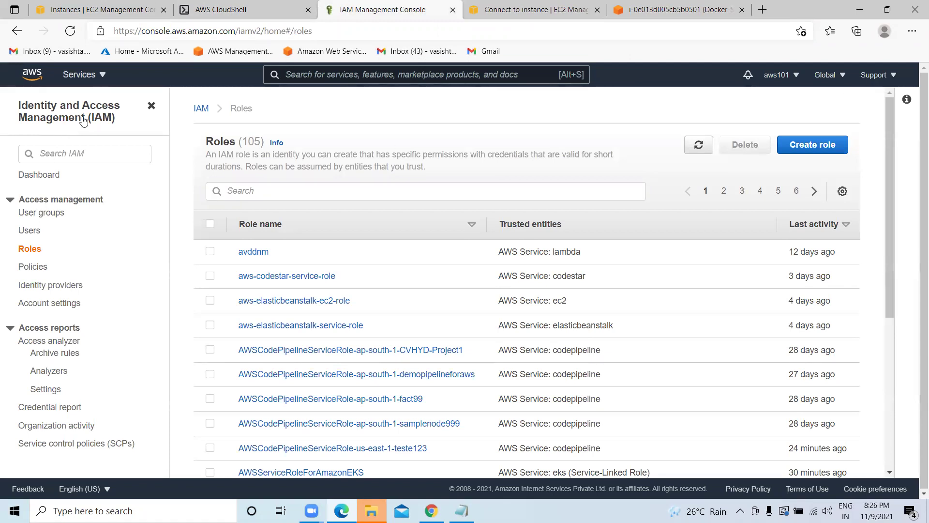
click(90, 79)
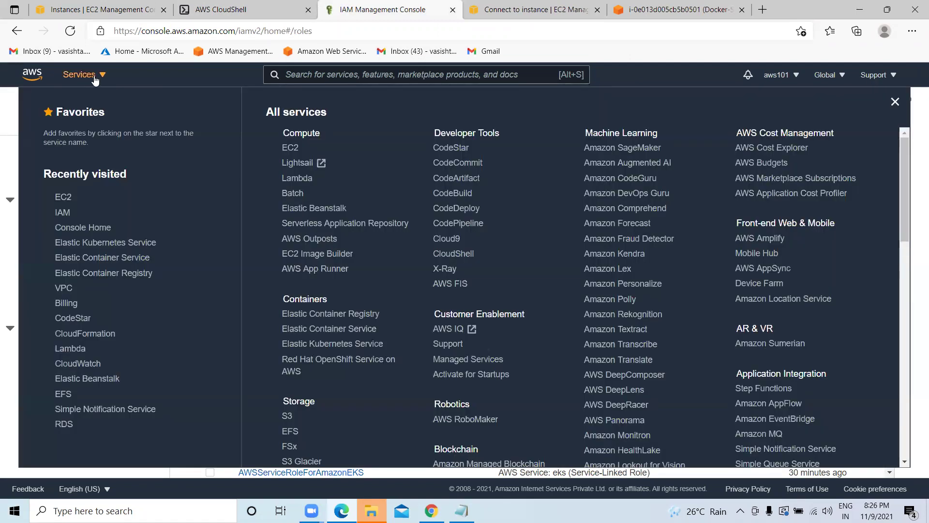
click(724, 148)
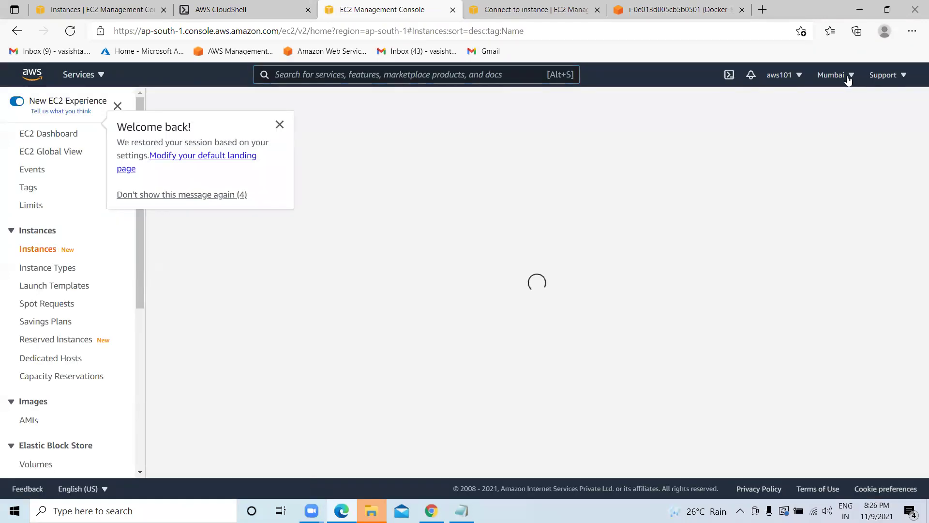
click(798, 77)
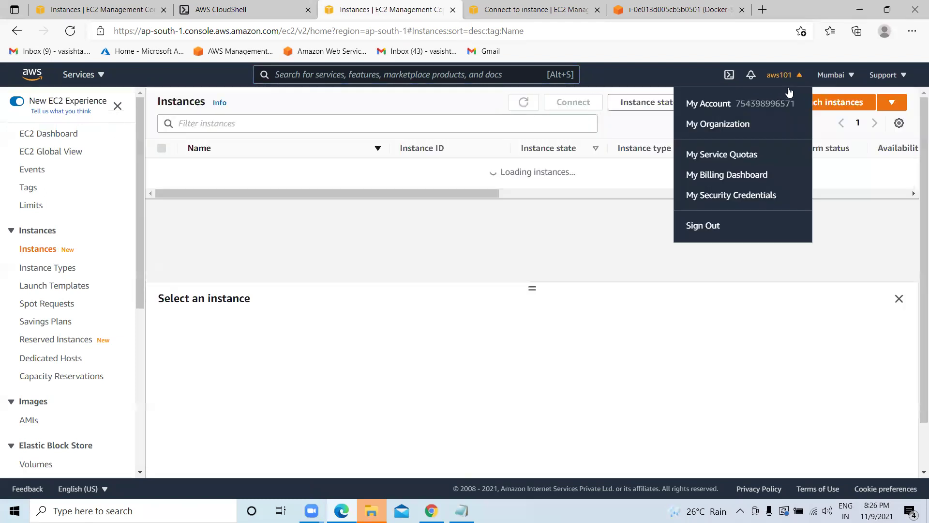
click(713, 196)
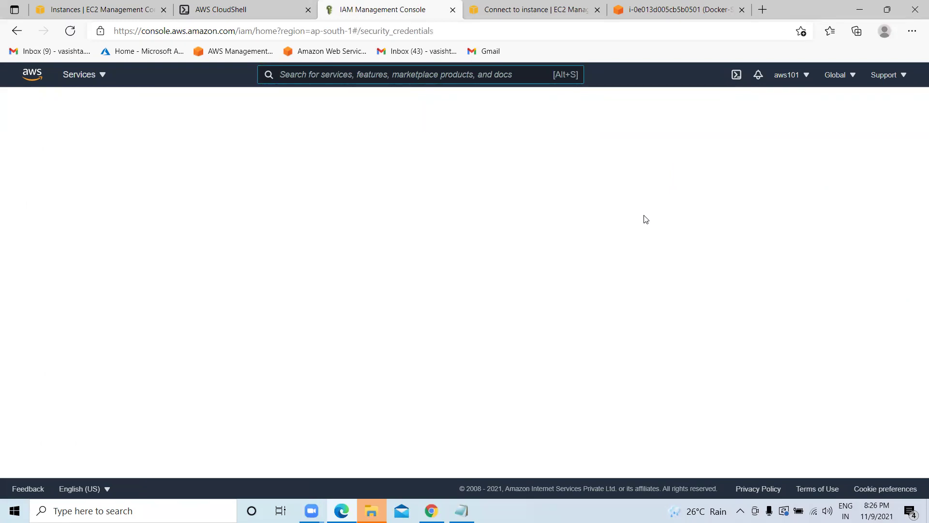
Expand the Access keys section and begin deleting the second access key.
click(337, 290)
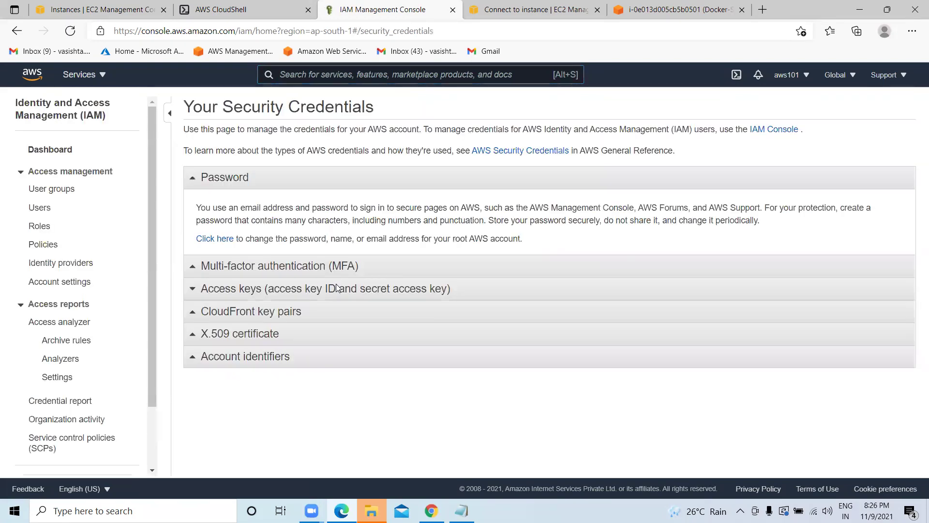
click(192, 290)
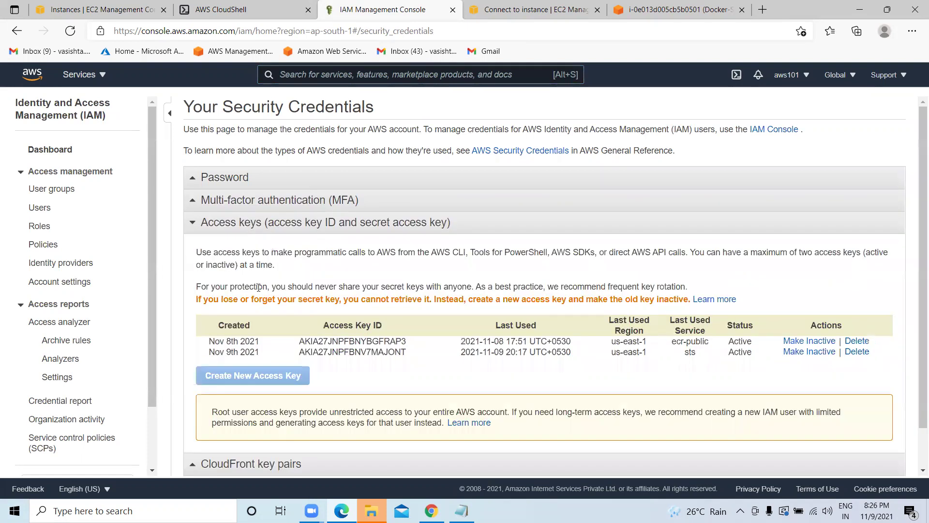
scroll(677, 305, down, 1)
click(861, 309)
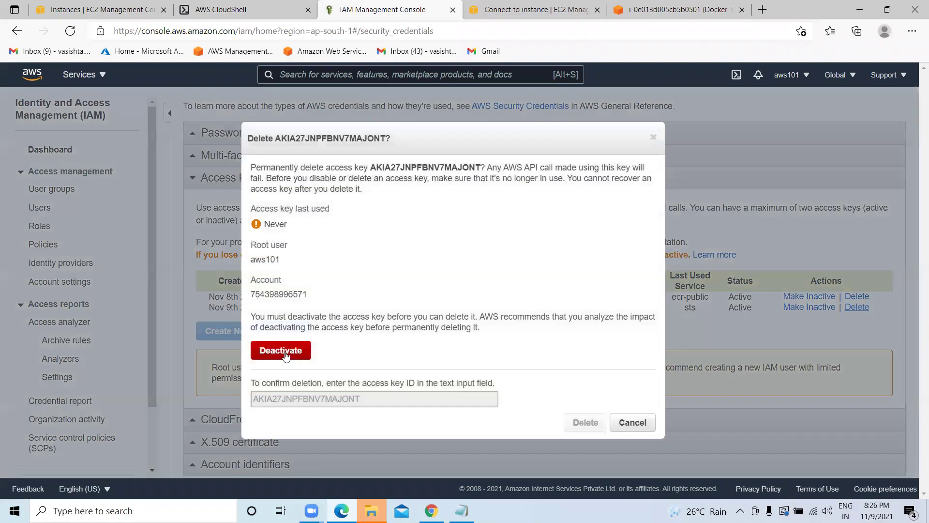
Deactivate the Nov 9th root key, paste its key ID to confirm, and delete it.
click(291, 351)
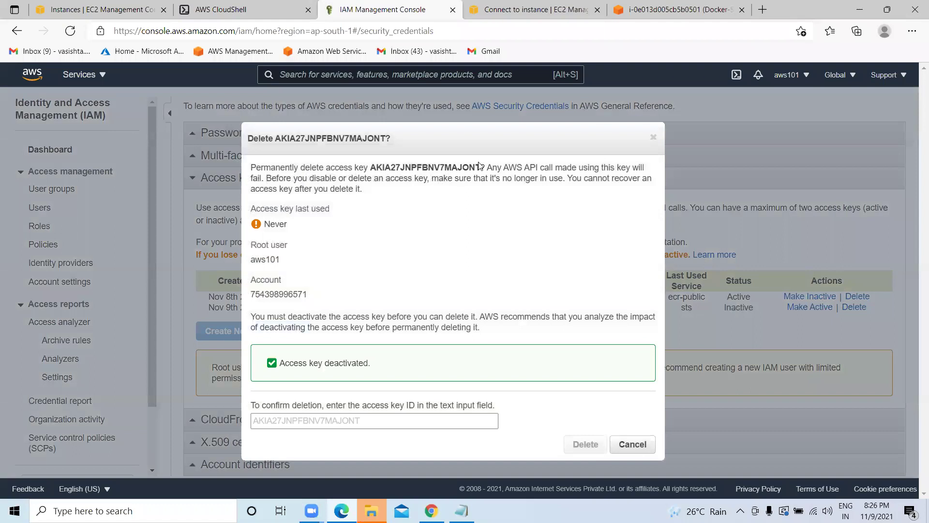
drag(481, 167, 370, 171)
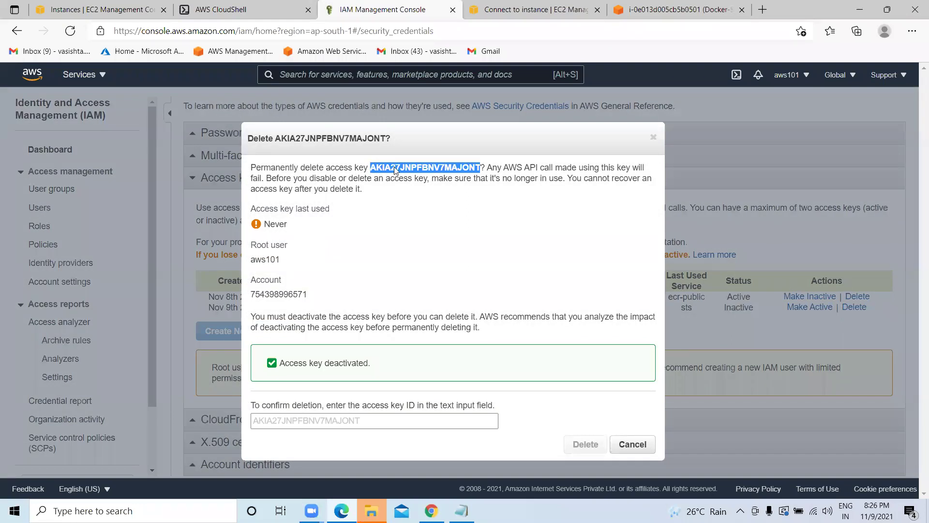
right_click(394, 172)
click(411, 179)
click(314, 419)
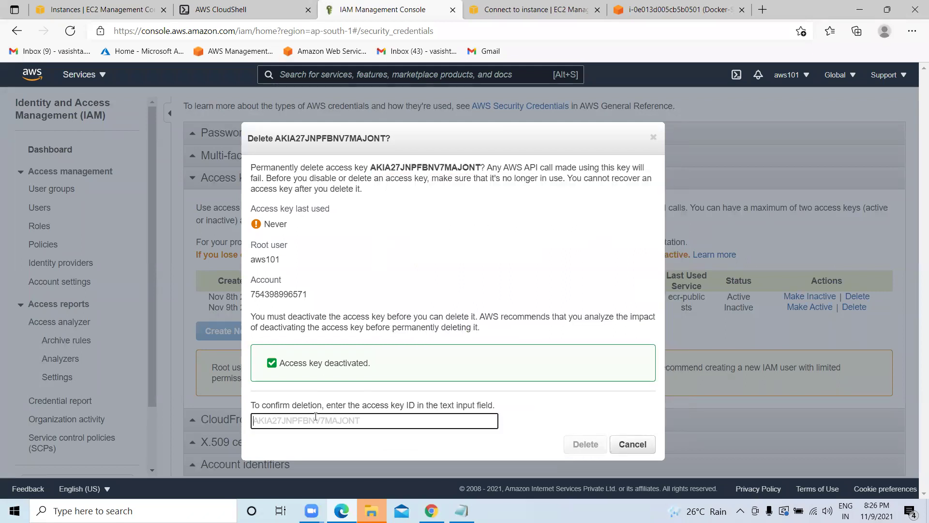
key(ctrl+v)
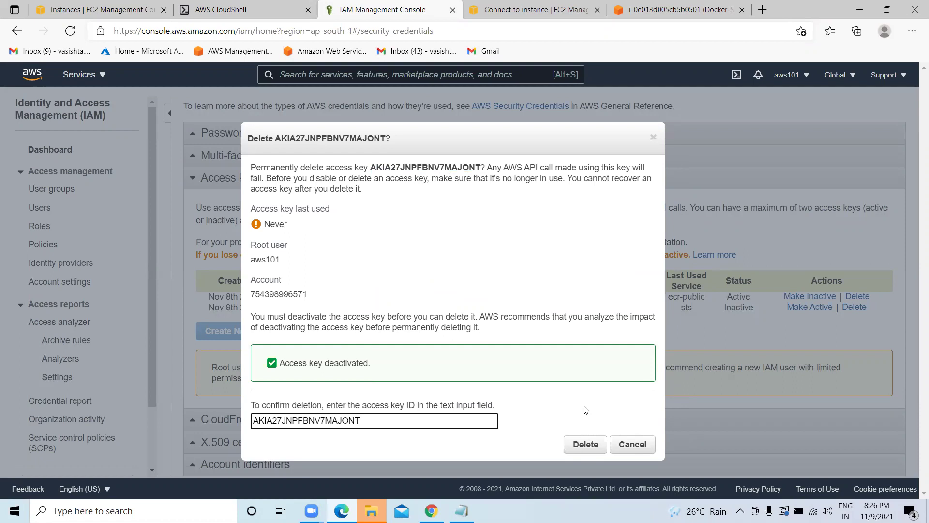
click(585, 444)
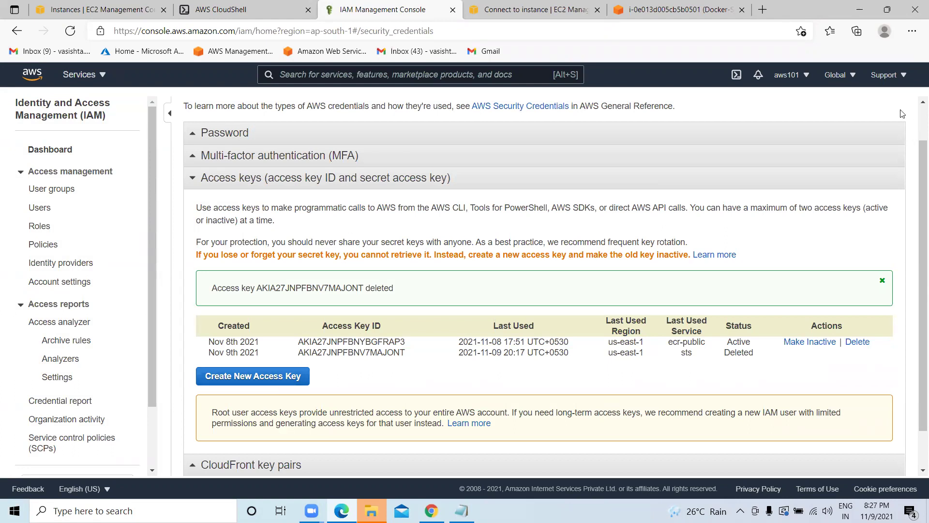
Create a new root access key and enter its ID into aws configure.
click(262, 383)
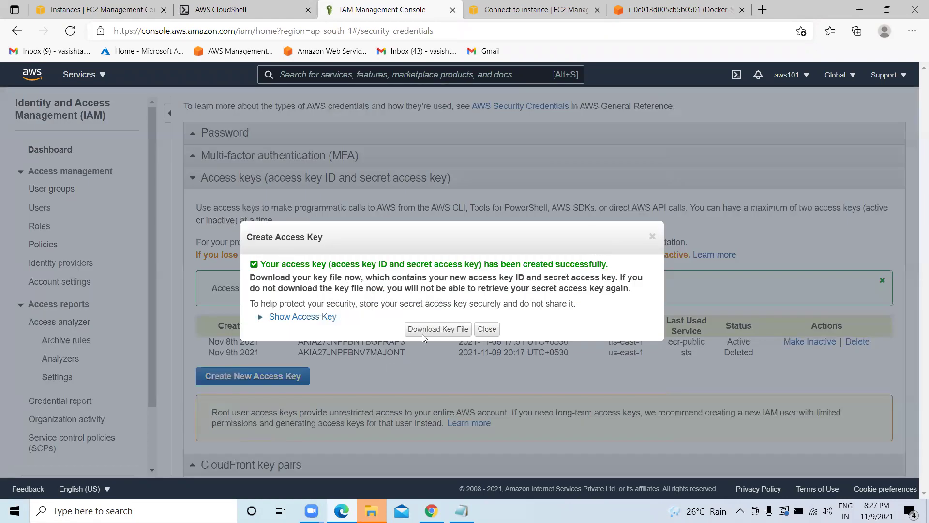
click(281, 319)
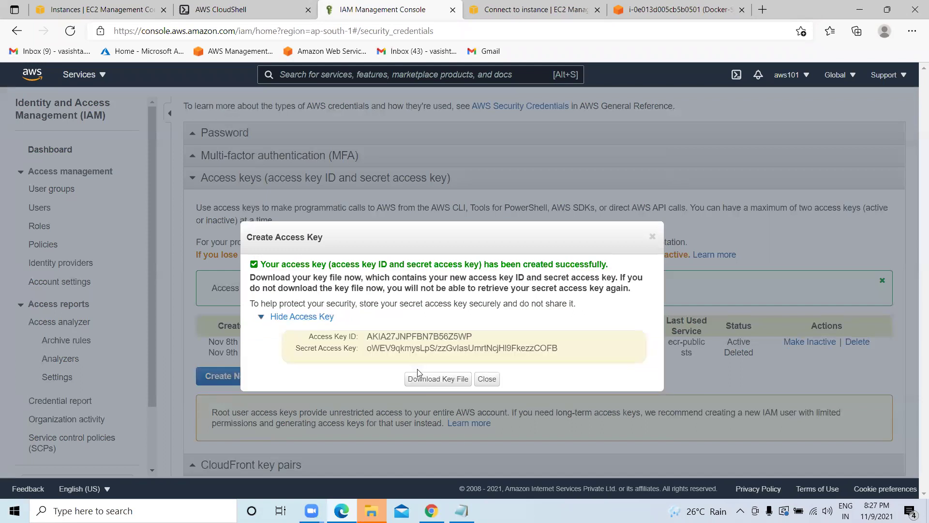
drag(478, 337, 465, 10)
click(534, 10)
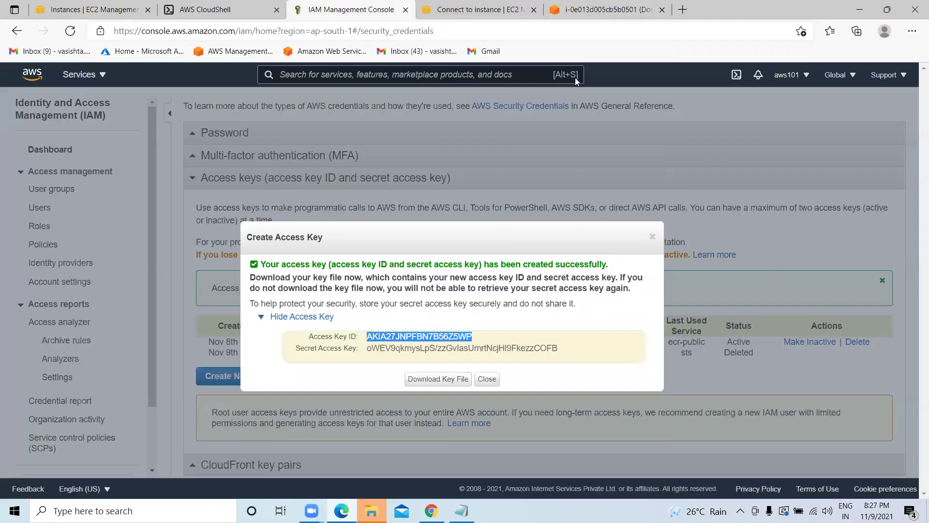
right_click(446, 337)
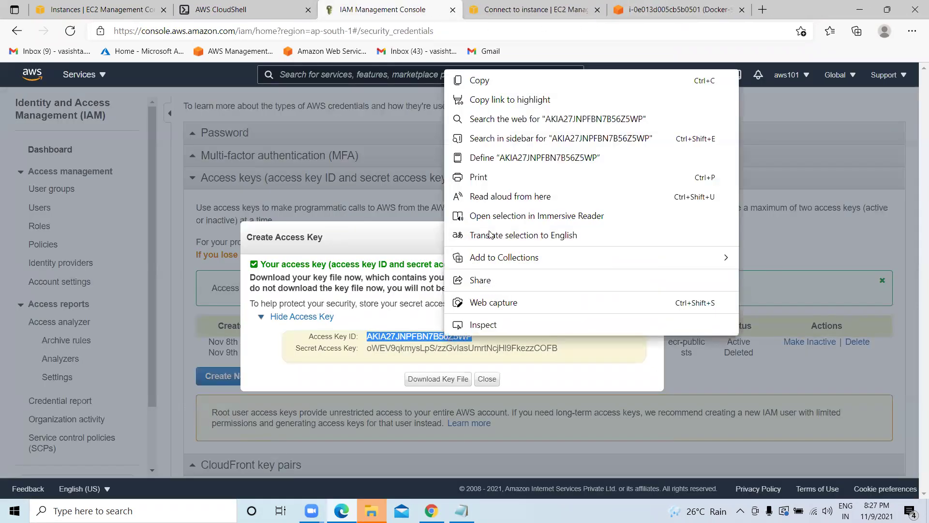
click(476, 80)
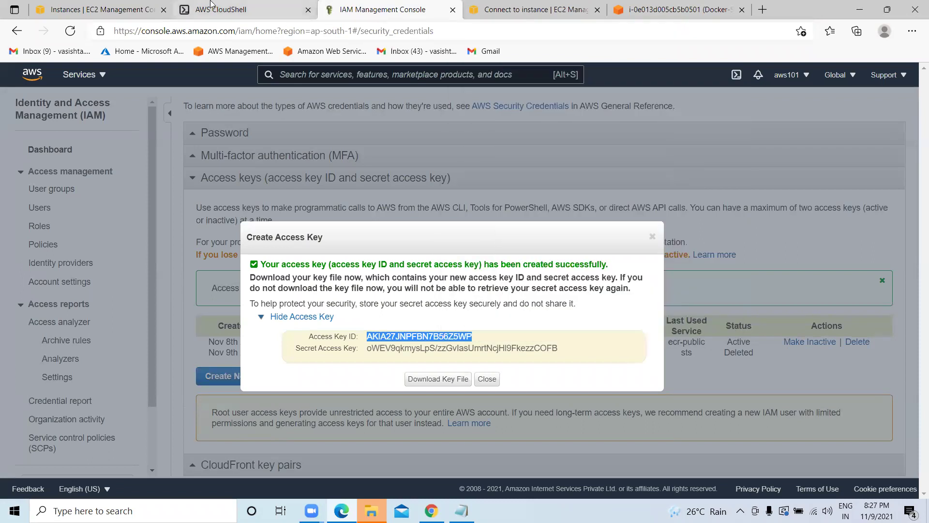
click(211, 6)
key(ctrl+v)
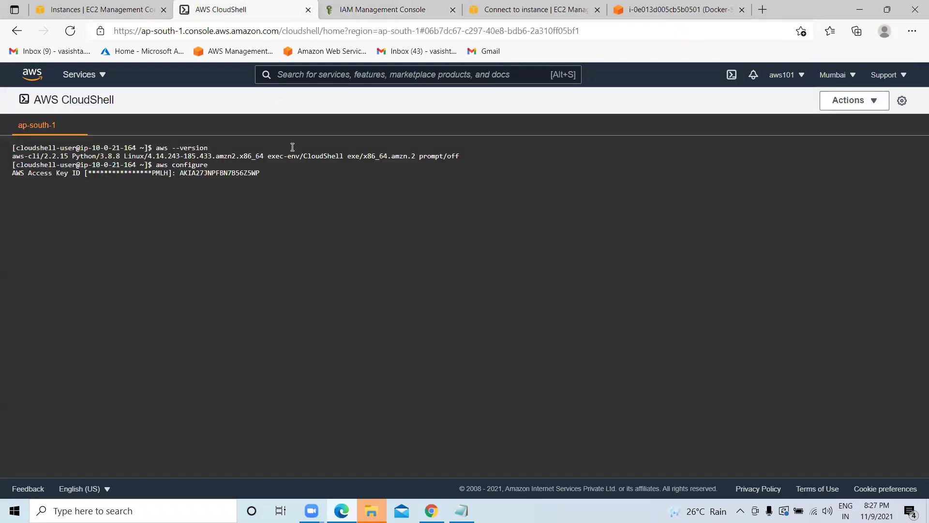
key(Return)
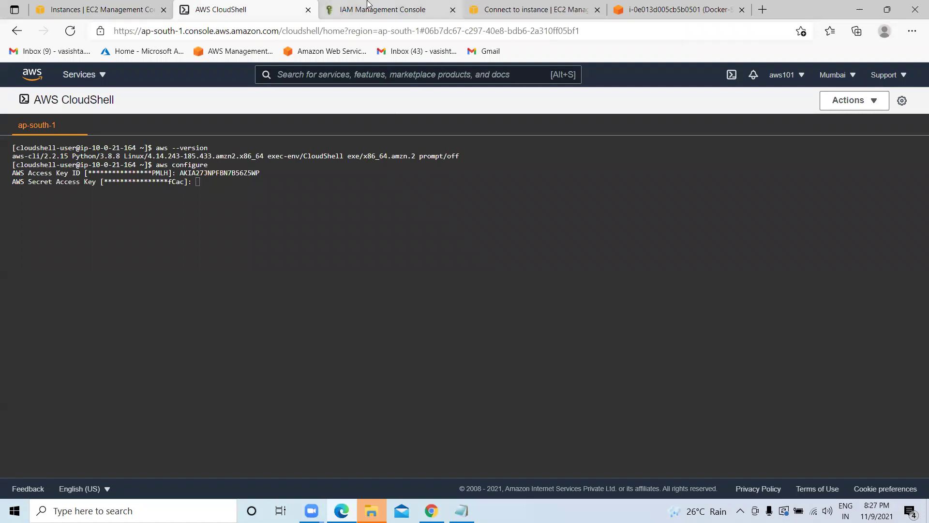
Enter the new secret access key into aws configure and accept the default region and output.
click(369, 6)
drag(563, 348, 367, 346)
right_click(375, 345)
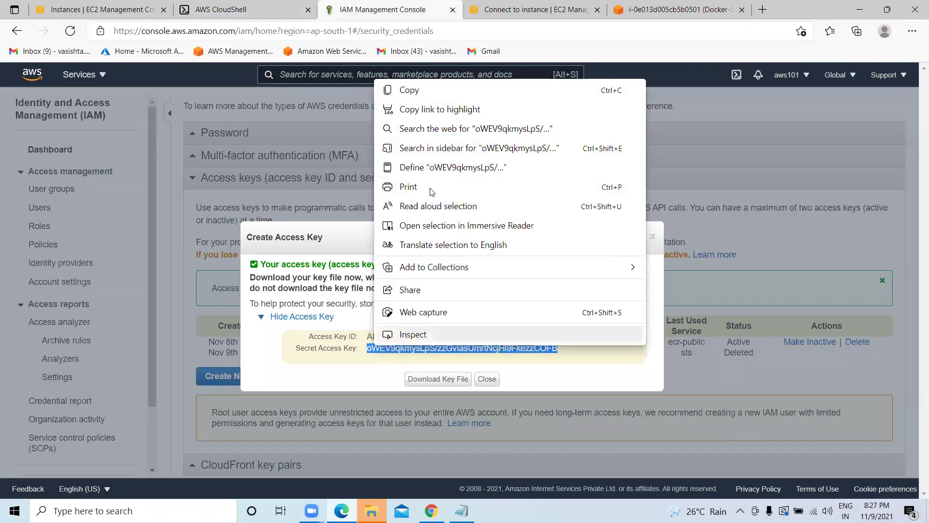
click(417, 95)
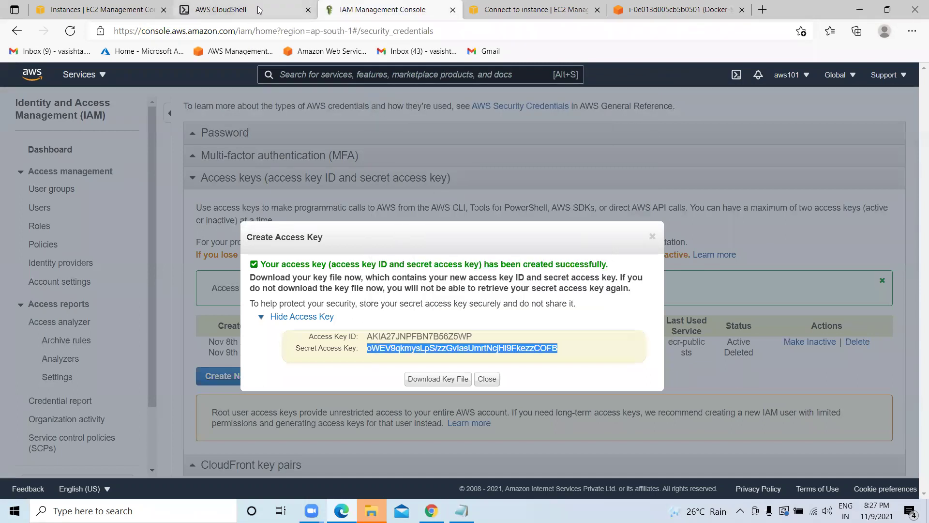
click(261, 14)
key(ctrl+v)
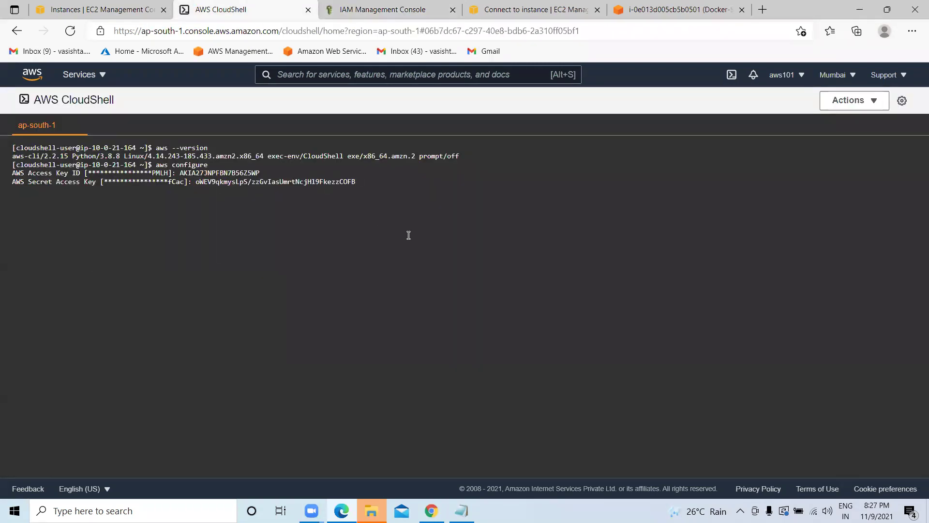
key(Return)
key(Return)
key(Return)
text(clear)
key(Return)
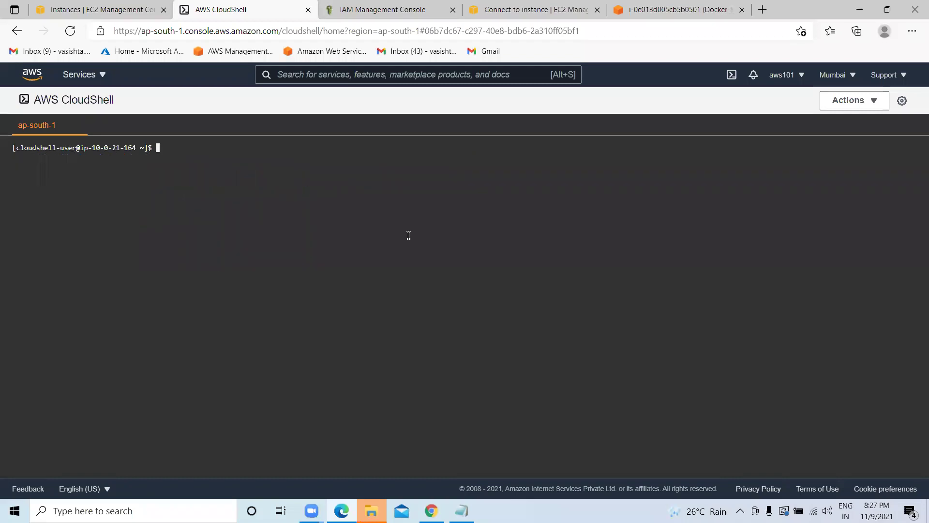
key(ctrl+Tab)
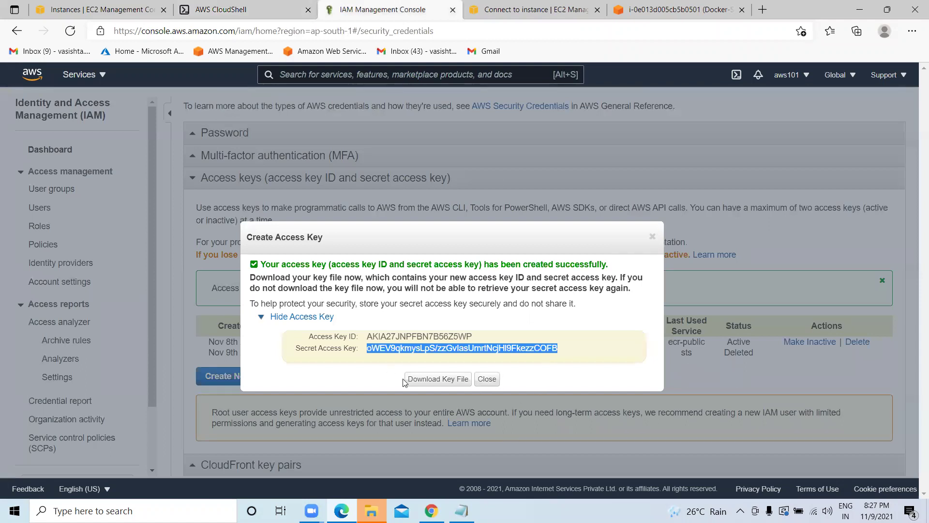
Close the key dialog and reload the page to confirm the new key is active.
click(487, 379)
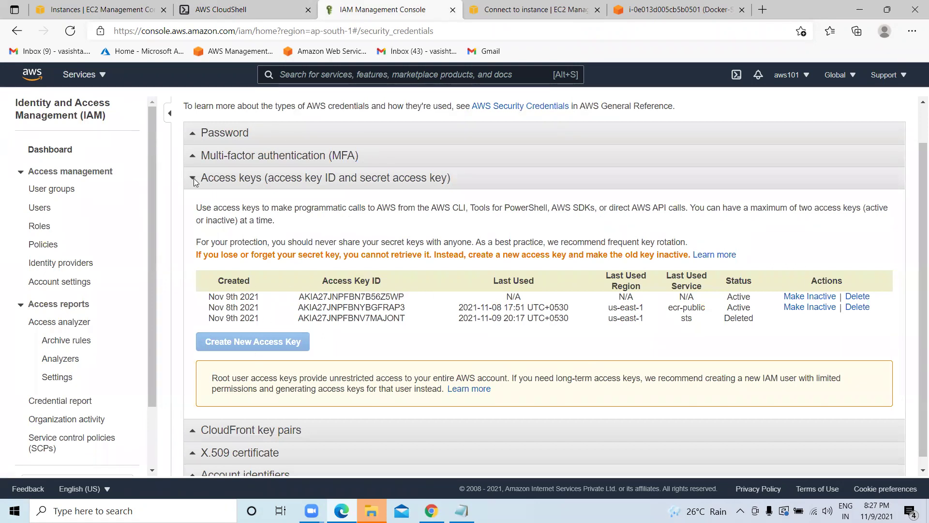
scroll(194, 193, up, 1)
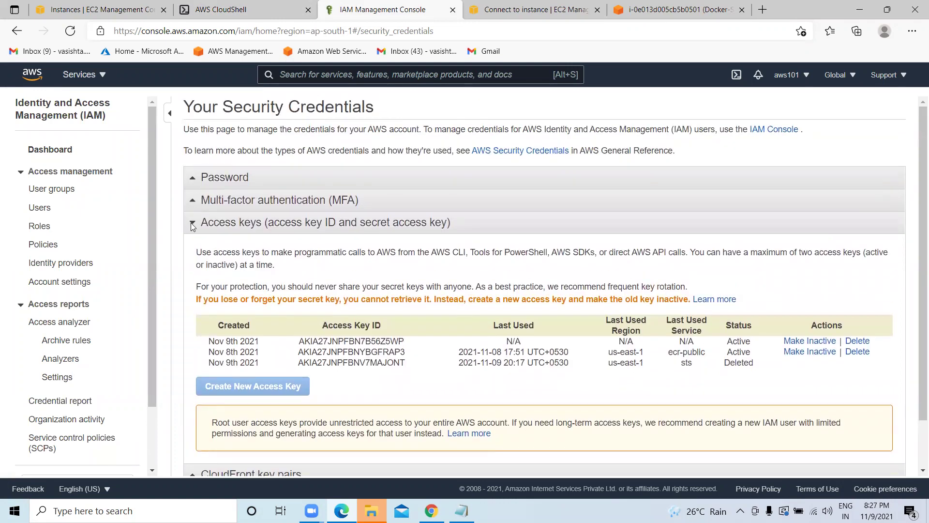
double_click(193, 224)
click(70, 30)
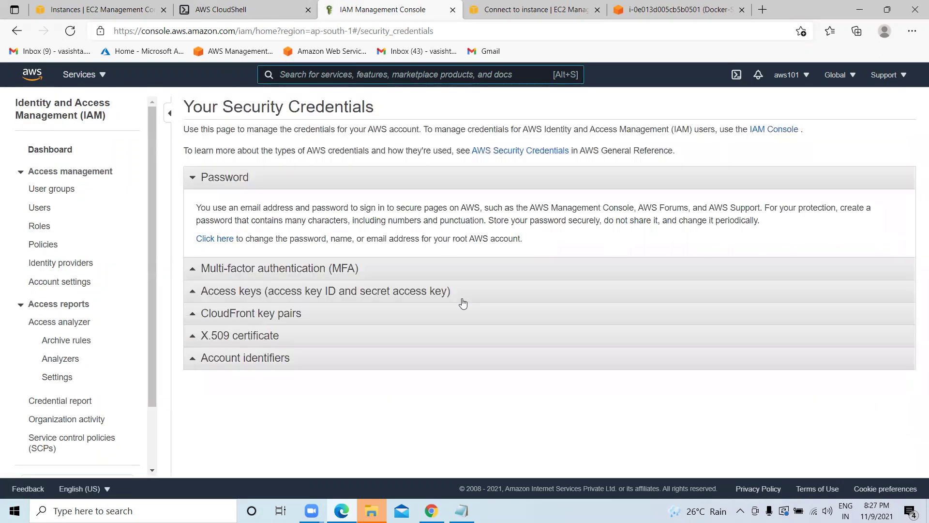
click(383, 292)
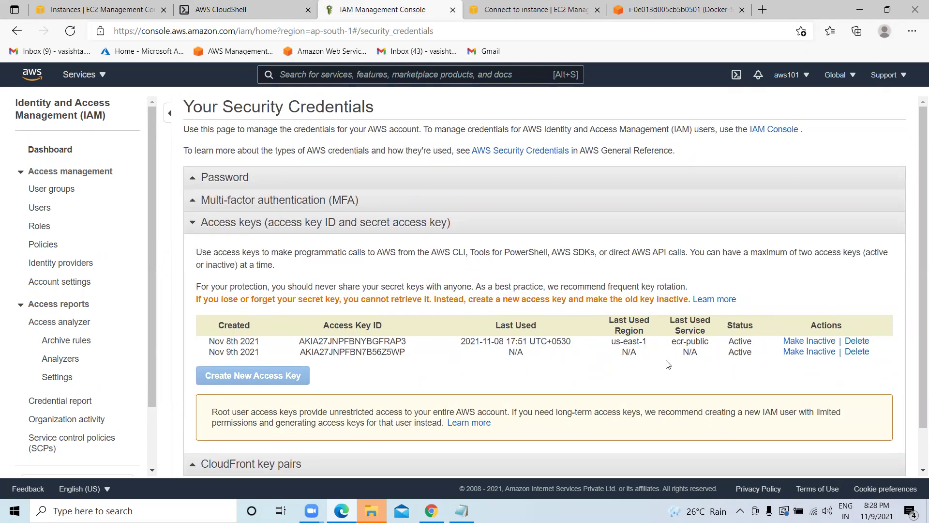
click(239, 11)
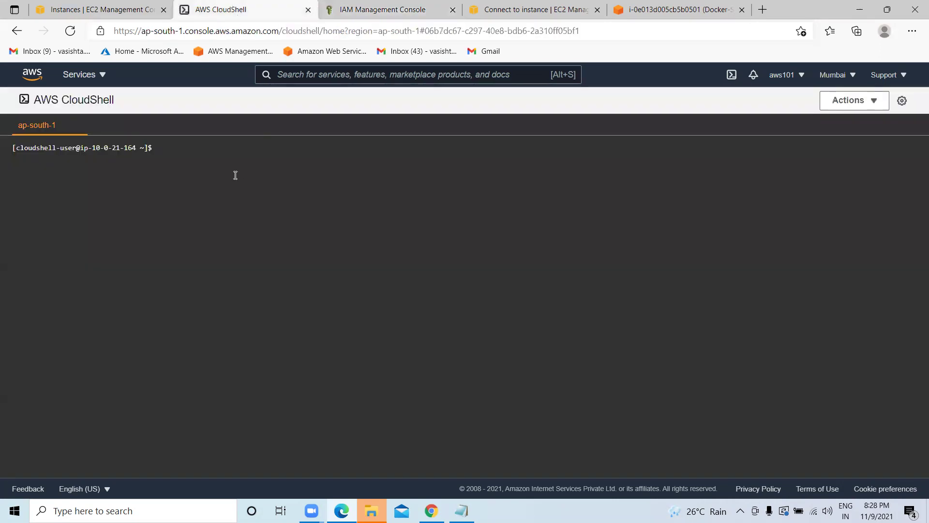
List the home folder, move into Demo and print sampel.tf with cat.
text(ls)
key(Return)
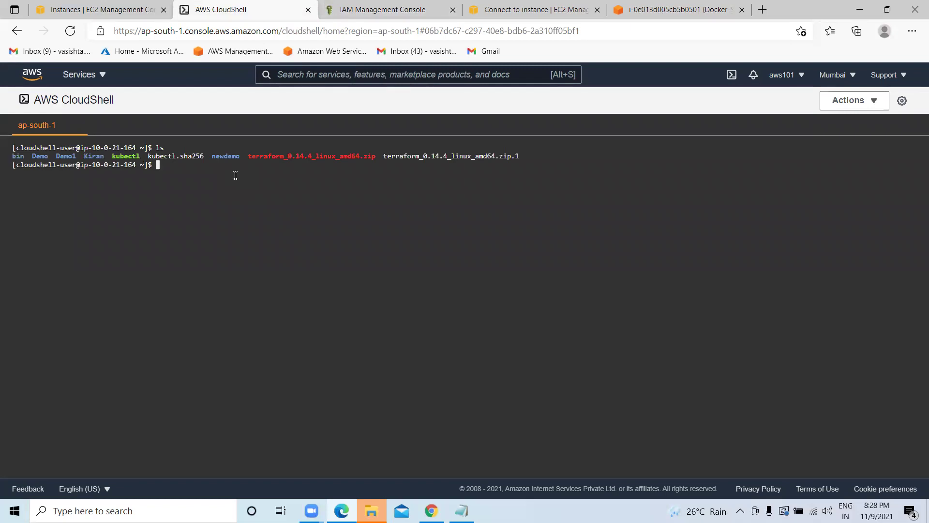
text(cd Demo)
key(Return)
text(ls)
key(Return)
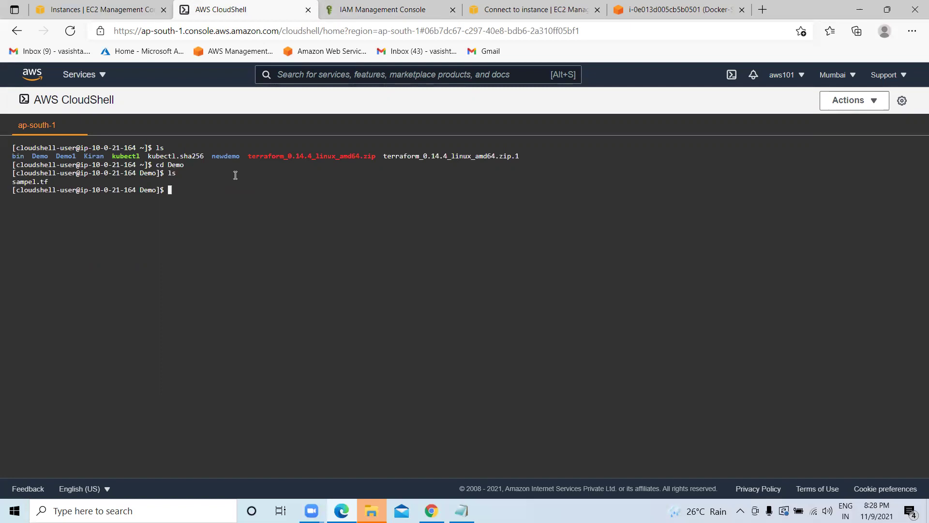
text(cat sa)
text(mpl)
text(\)
key(BackSpace)
key(BackSpace)
text(el.tf)
key(Return)
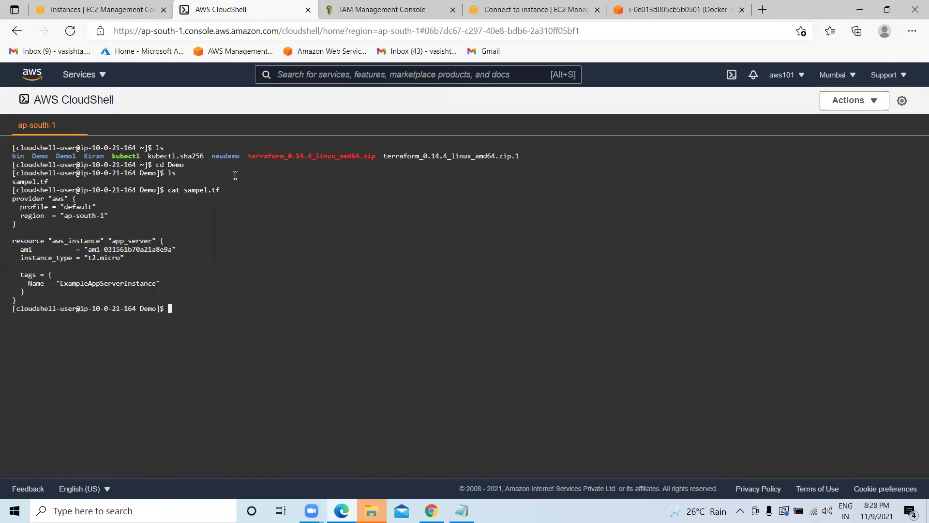
Select the whole printed Terraform configuration and copy it.
drag(21, 301, 7, 246)
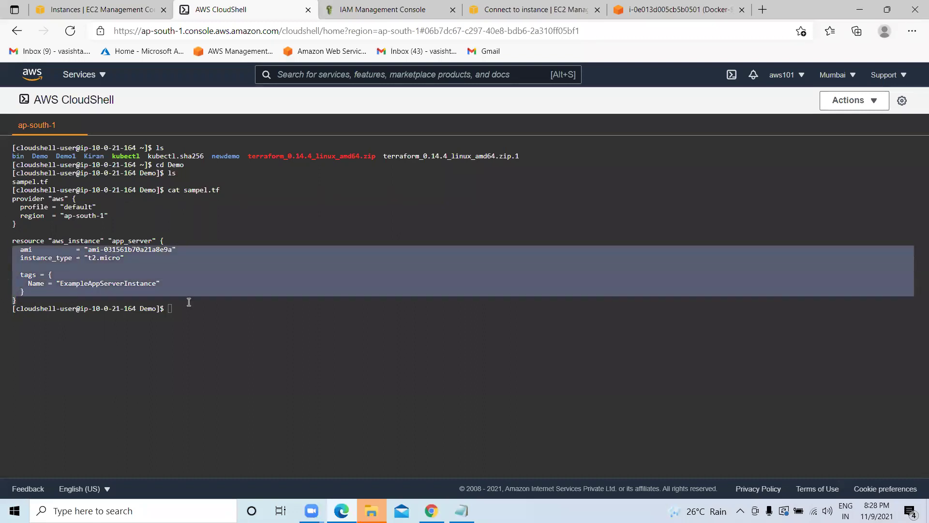
click(188, 302)
drag(21, 301, 3, 202)
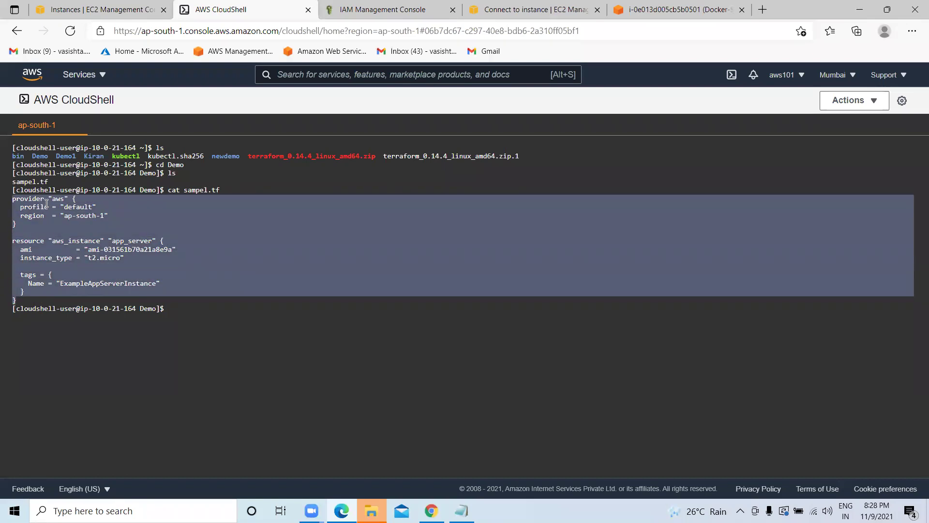
right_click(47, 202)
click(73, 178)
click(461, 510)
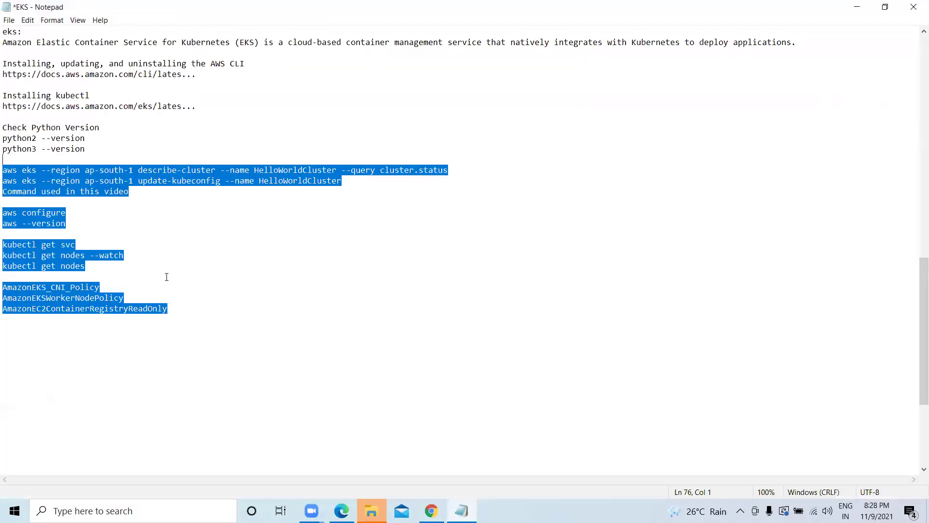
Add a separator line to the EKS notes and paste the Terraform configuration below it.
click(30, 317)
text(=)
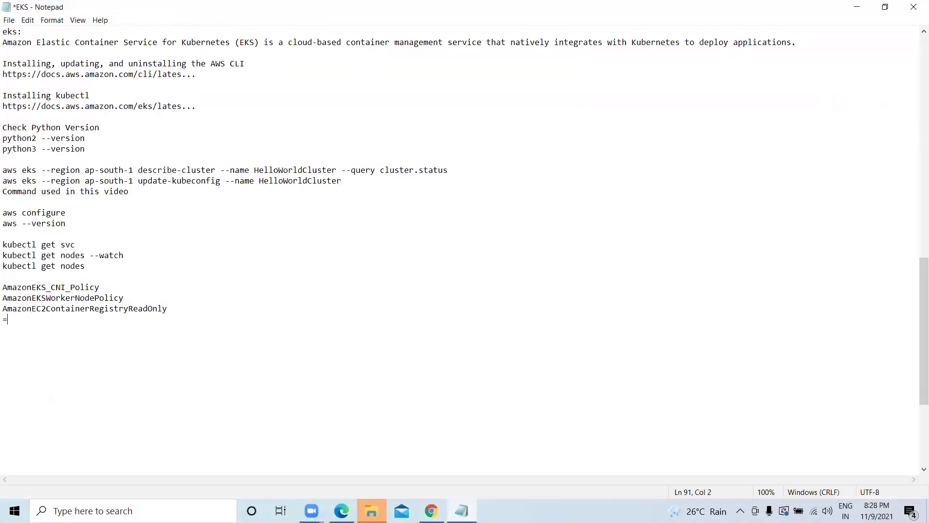
text(=========================================================)
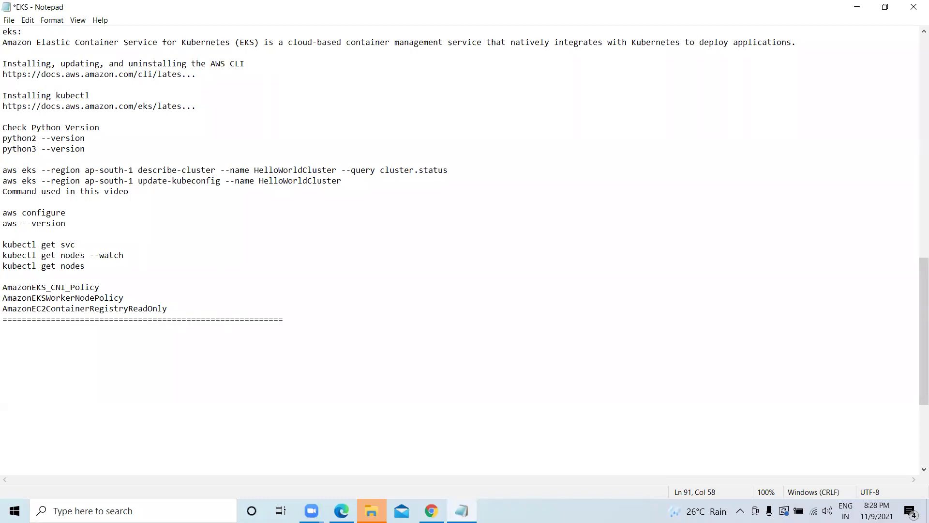
text(=================================================)
key(Return)
key(Return)
key(Return)
key(Return)
key(Return)
key(Return)
key(Return)
key(Return)
key(Return)
key(Return)
key(Return)
key(Return)
key(Return)
key(Return)
key(Return)
key(Return)
key(Return)
key(Return)
key(Return)
key(Return)
key(Return)
key(Return)
key(Return)
key(Return)
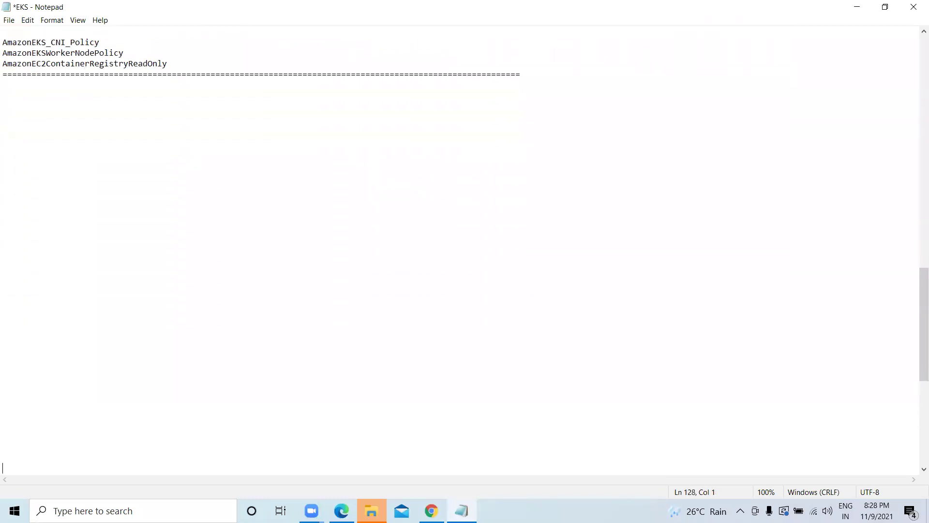
click(50, 110)
key(ctrl+v)
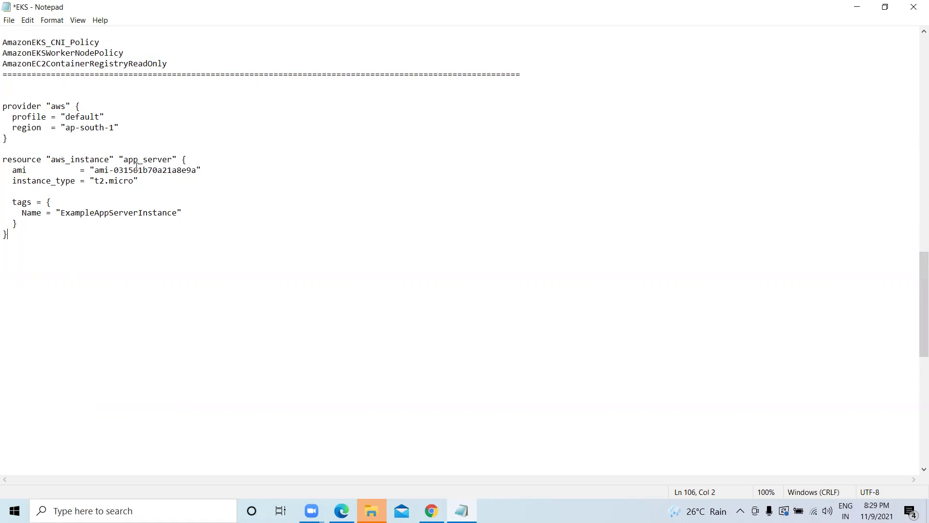
Select the AMI ID value in the pasted config and return to the AWS console browser.
drag(199, 170, 100, 170)
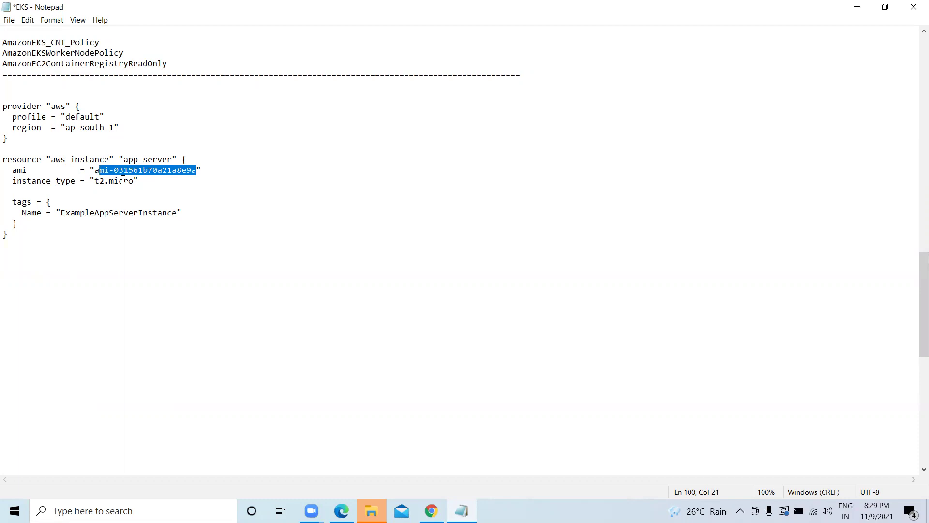
click(431, 510)
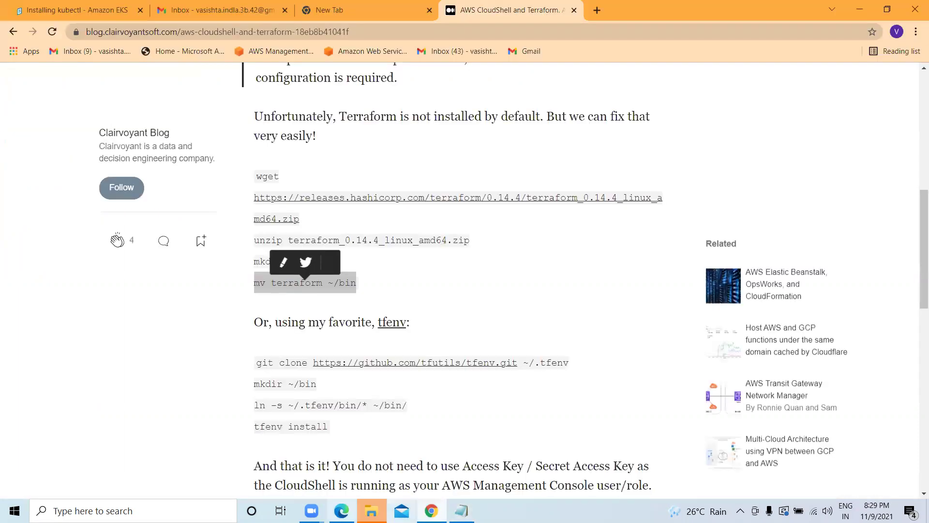
click(341, 511)
Select the Docker-Server instance and start Create image from Actions > Image and templates.
click(93, 6)
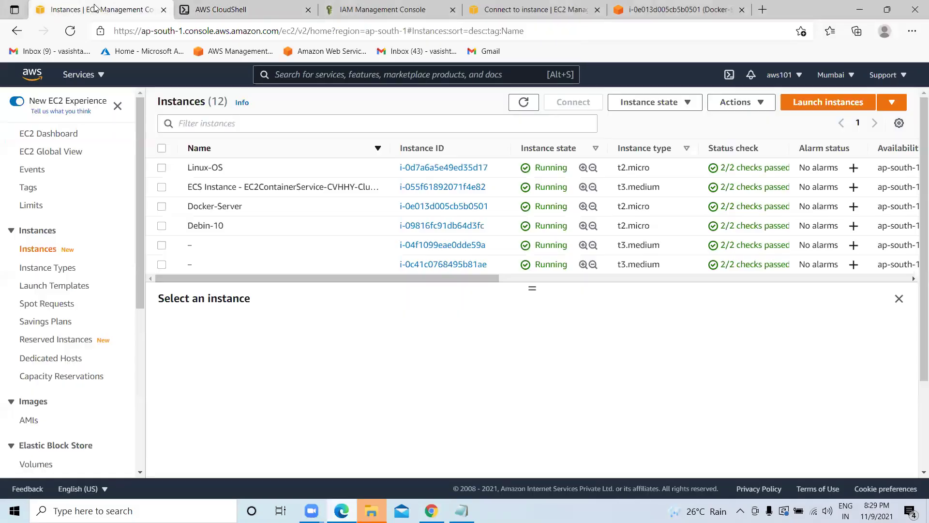
scroll(56, 347, down, 2)
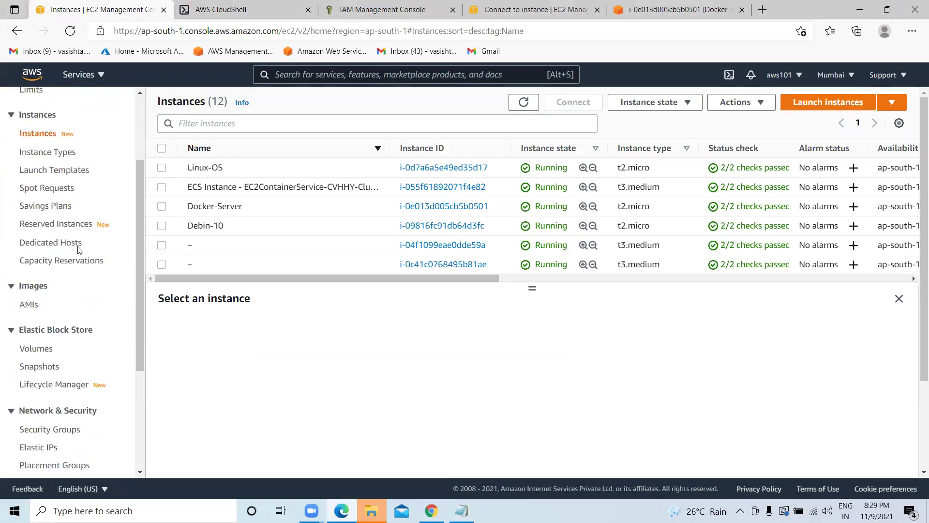
click(162, 207)
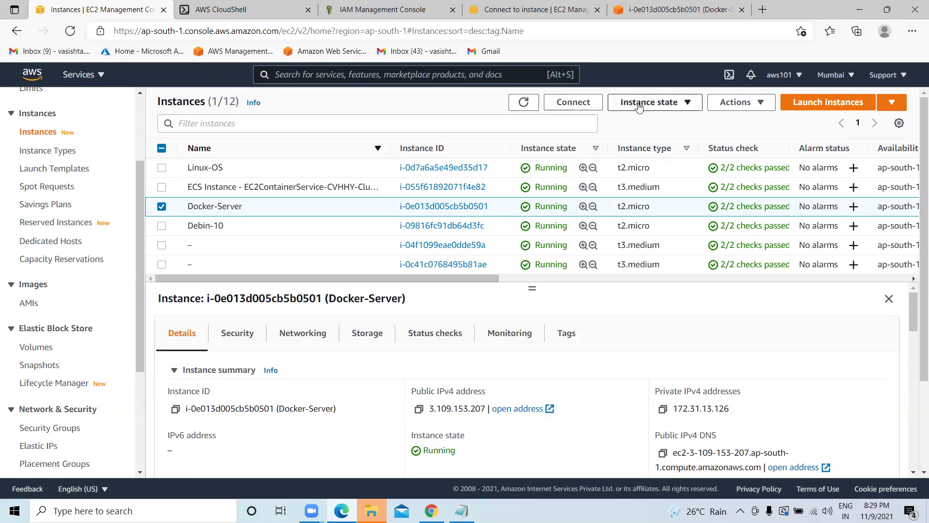
click(665, 102)
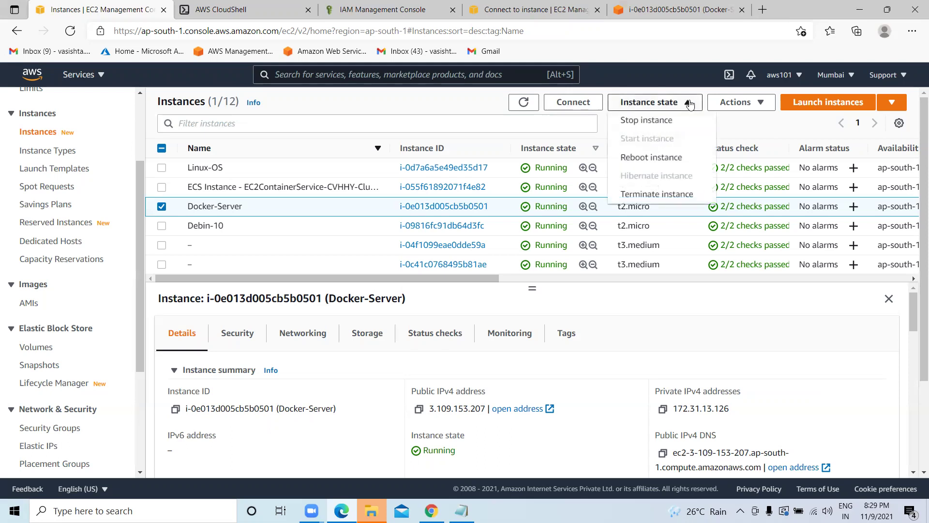
click(755, 102)
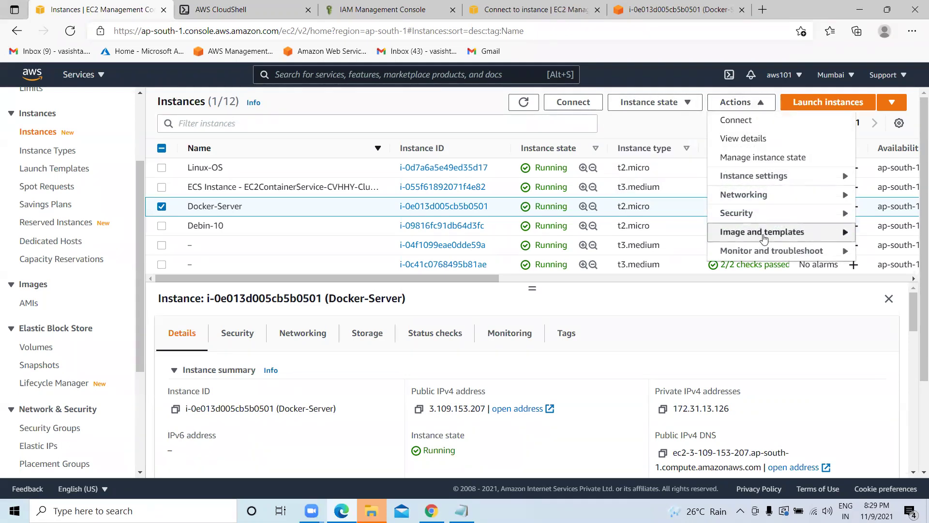
click(787, 236)
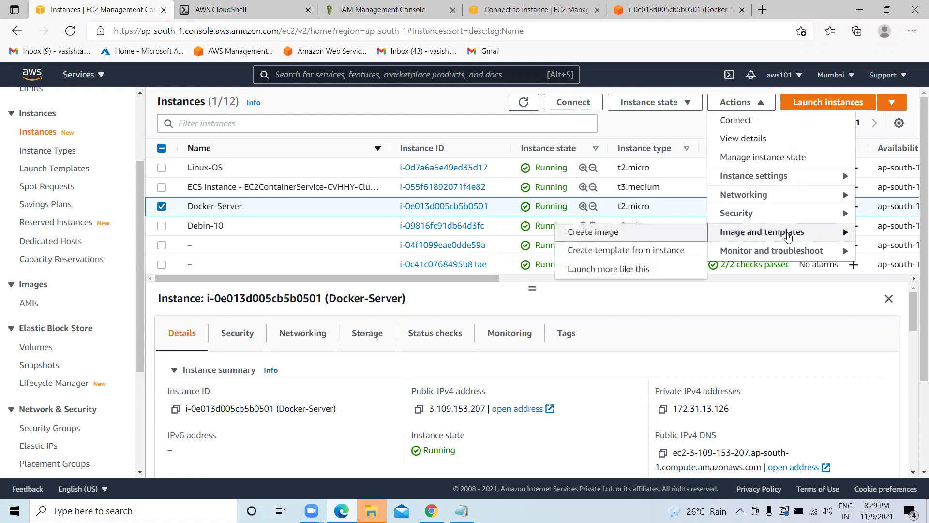
click(610, 233)
Name the image testimage with description 'test image' and create it.
click(128, 245)
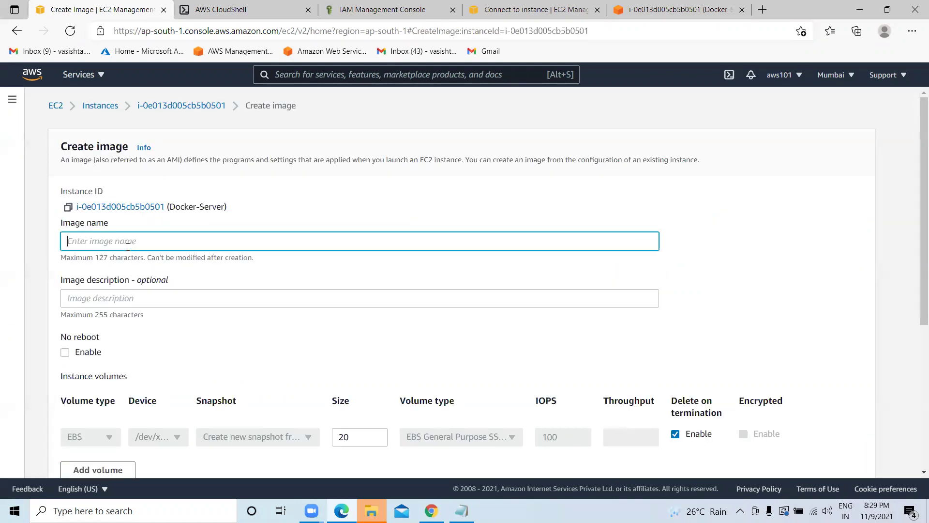
text(Tst)
key(BackSpace)
key(BackSpace)
key(BackSpace)
text(testimag)
click(117, 299)
text(test)
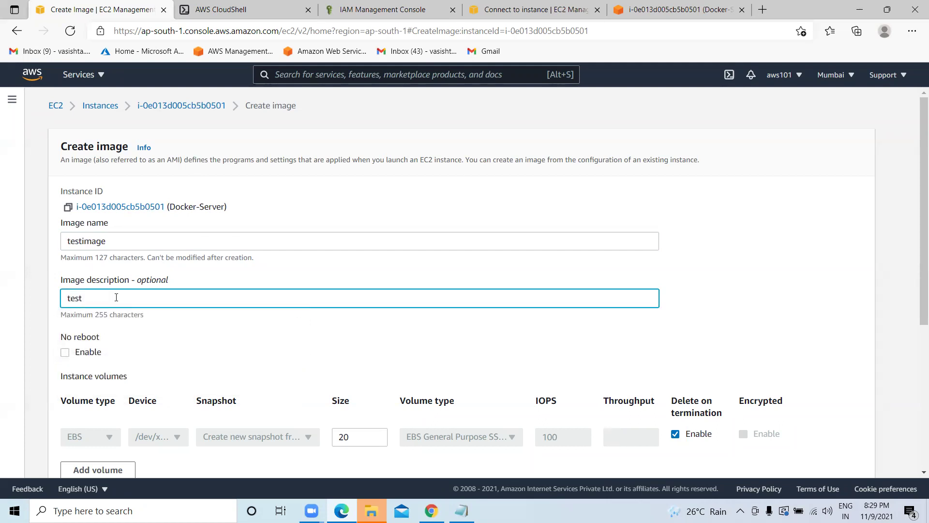
text( image)
scroll(116, 298, down, 5)
click(832, 455)
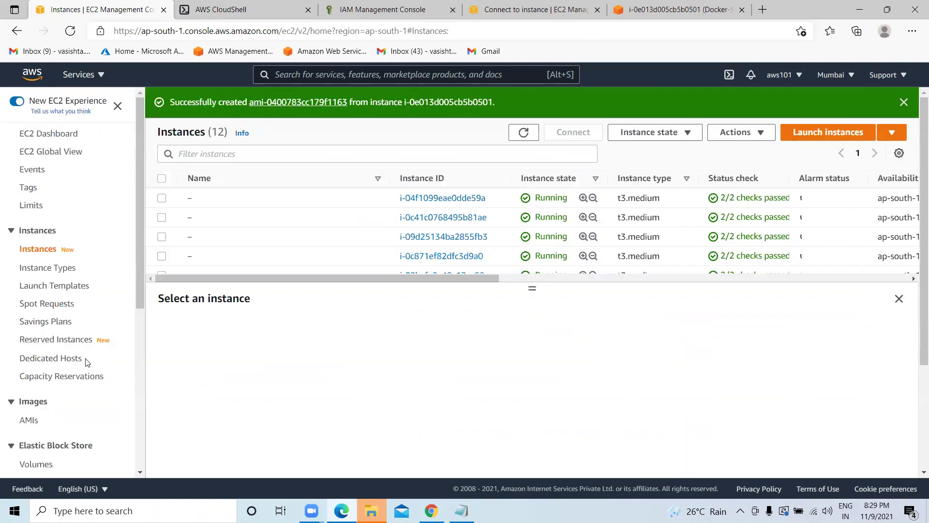
scroll(87, 362, down, 3)
Open the AMIs list, select the new testimage AMI ID, then return to the EKS notes.
click(29, 302)
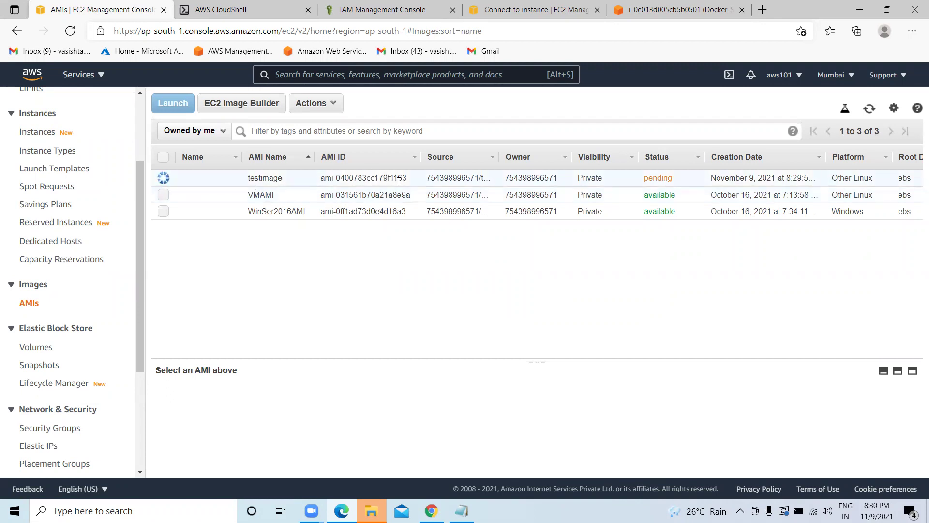
drag(405, 177, 322, 178)
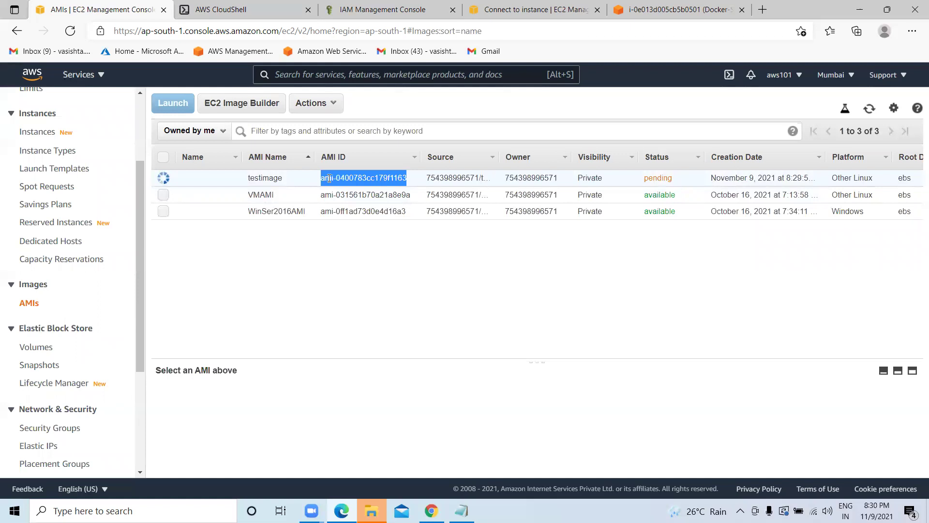
right_click(328, 180)
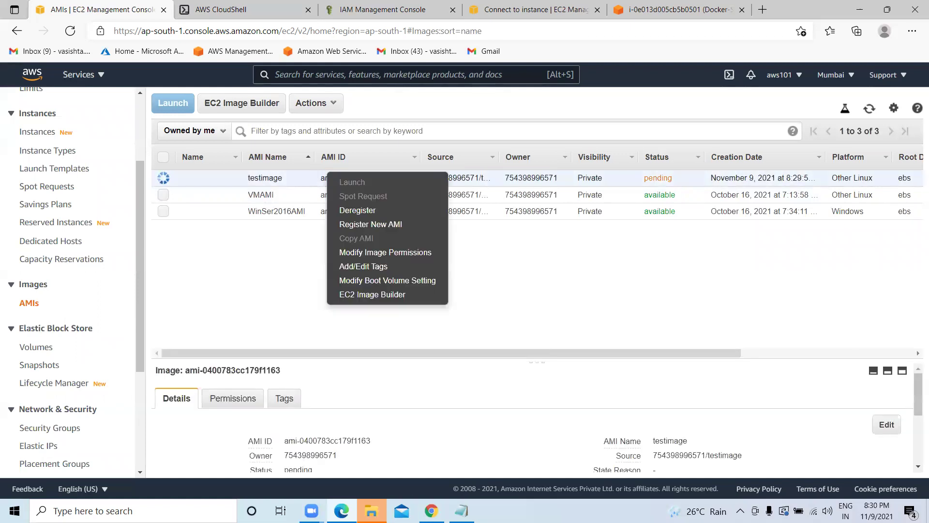
click(461, 511)
Undo the accidental duplicate paste in the notes, then open and close testimage's permission settings.
click(38, 275)
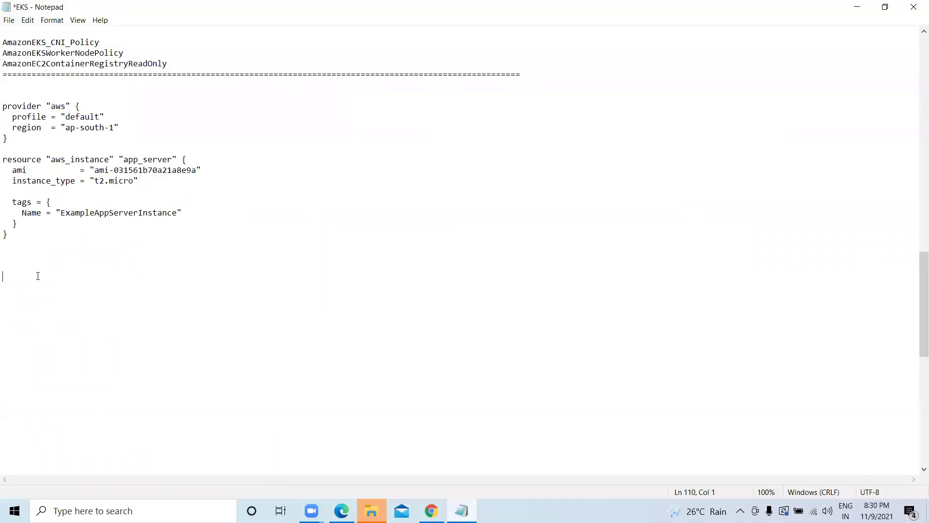
text(provider "aws" {   profile = "default"   region  = "ap-south-1" }  resource "aws_instance" "app_server" {   ami           = "ami-031561b70a21a8e9a"   instance_type = "t2.micro"    tags = {     Name = "ExampleAppServerInstance"   } })
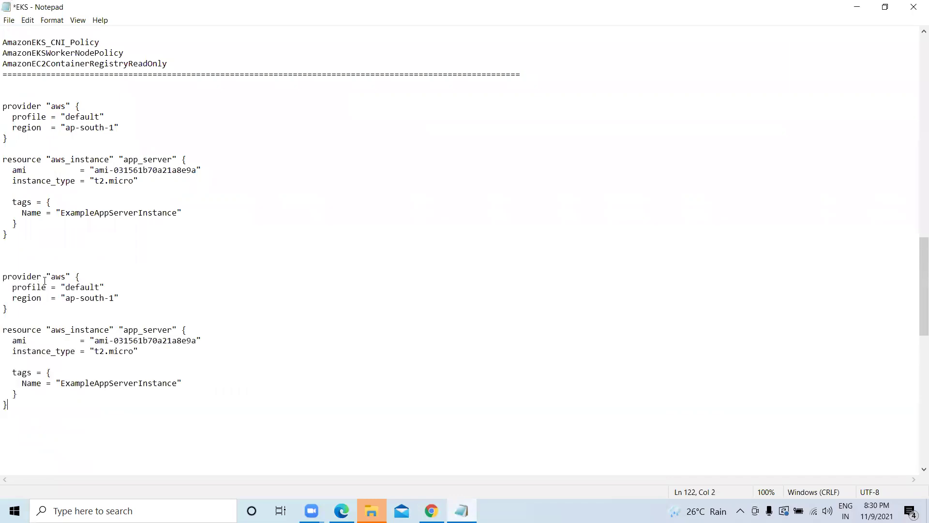
key(ctrl+z)
click(857, 7)
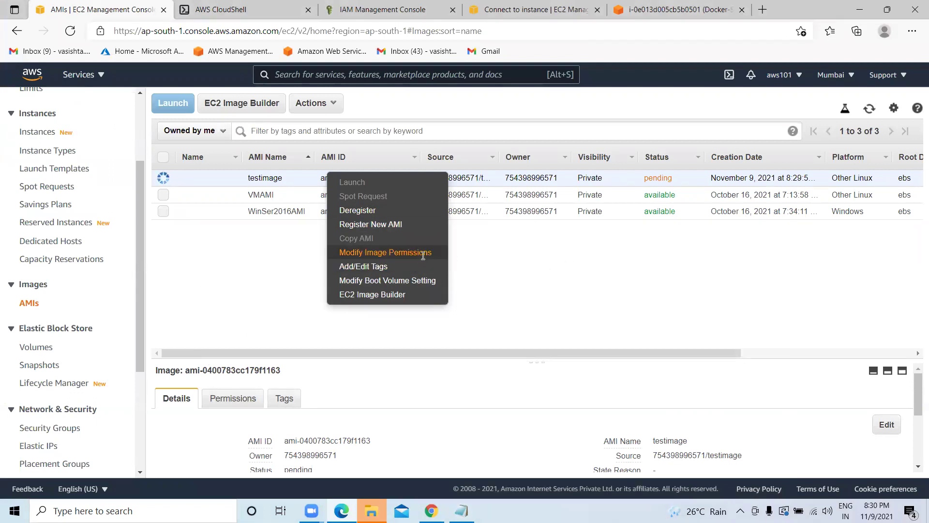
click(422, 253)
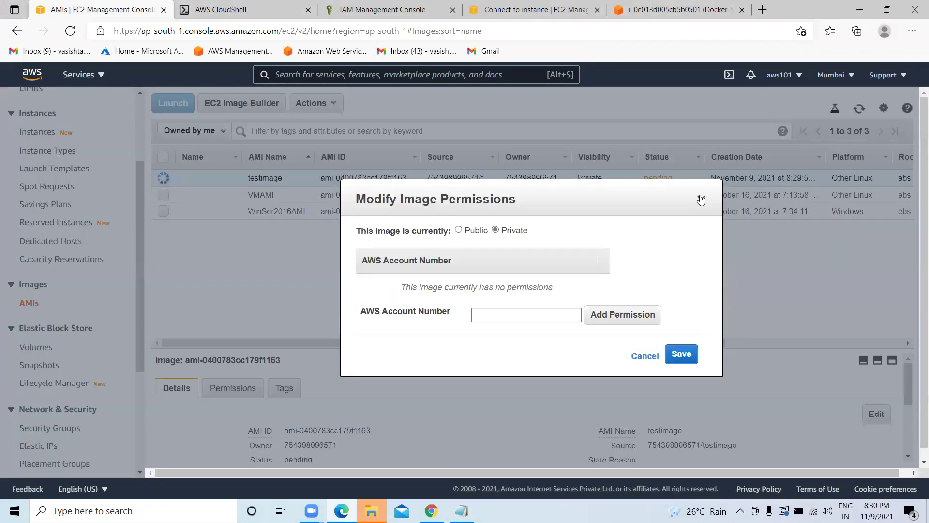
click(700, 198)
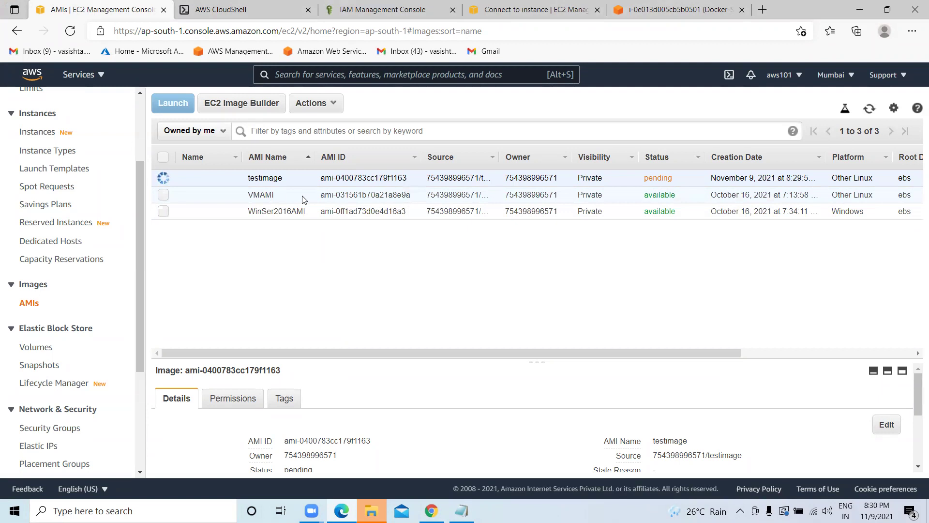
Copy the VMAMI ID ami-031561b70a21a8e9a from the Copy AMI dialog and select the notes' ami value.
drag(412, 196, 320, 199)
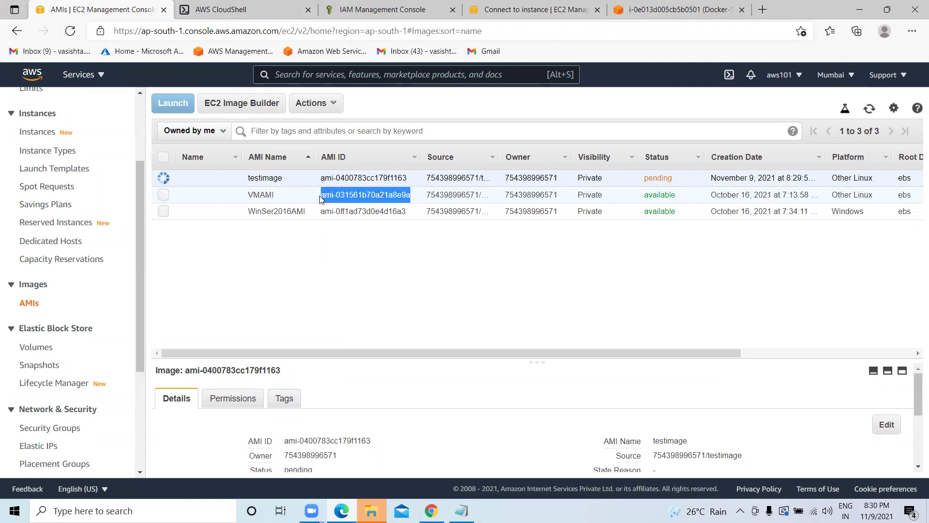
right_click(340, 193)
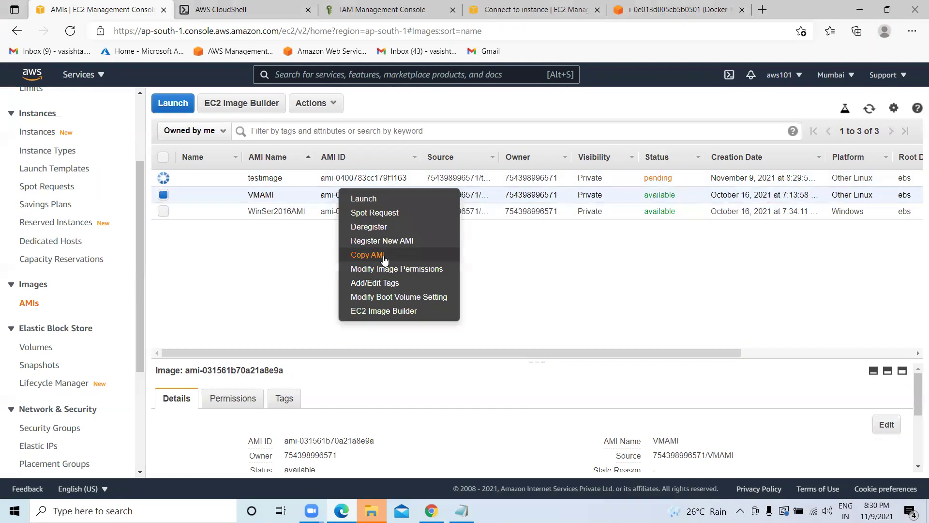
click(383, 256)
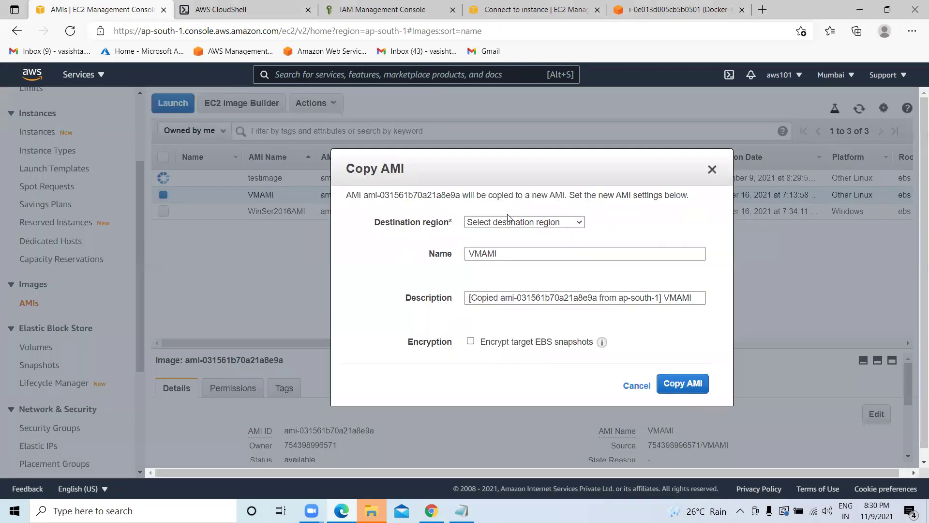
drag(461, 194, 366, 195)
right_click(370, 197)
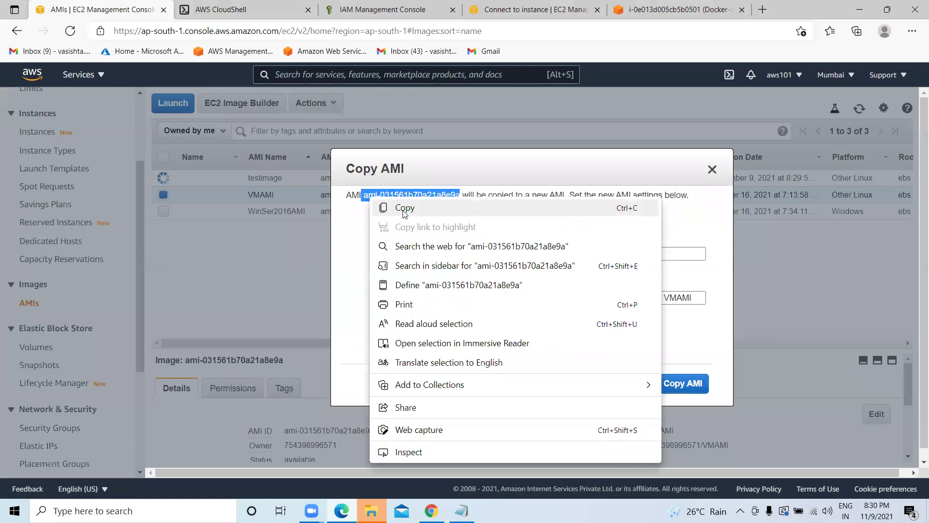
click(405, 208)
click(712, 169)
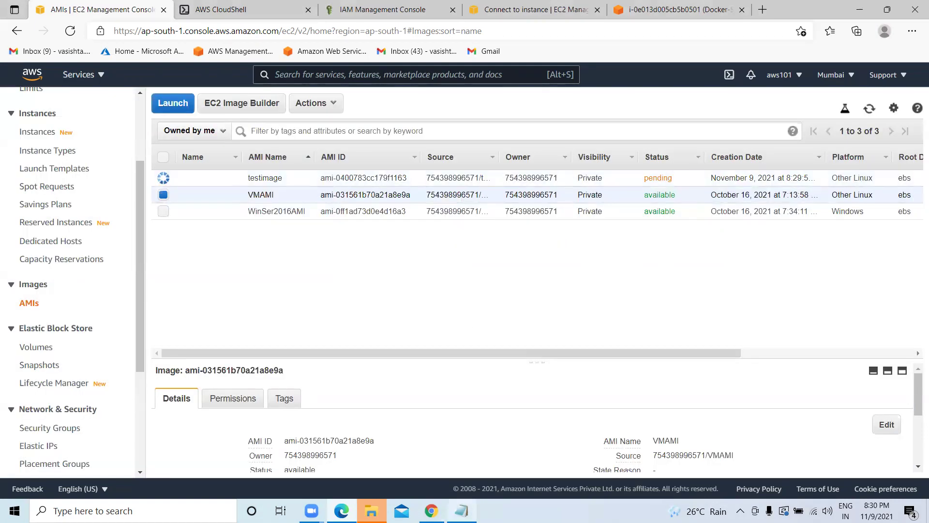
click(462, 510)
drag(197, 170, 95, 170)
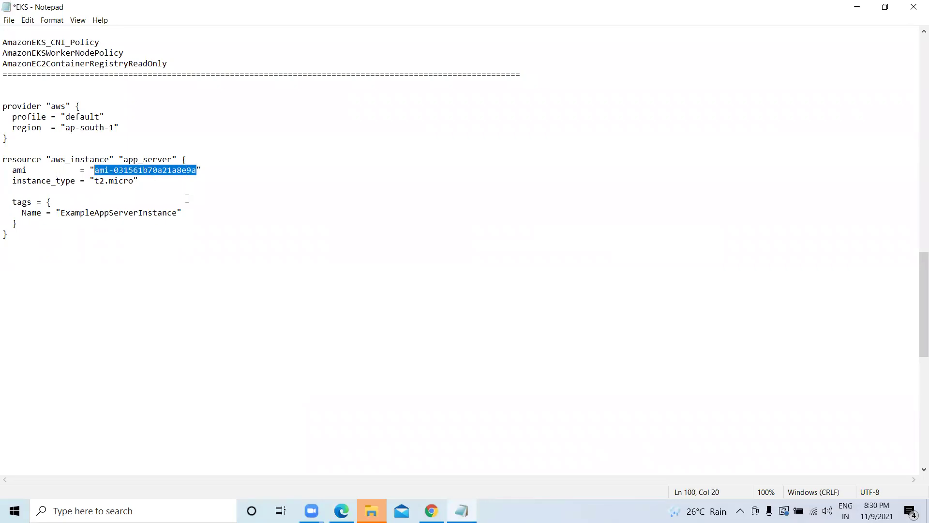
Replace the ami value with ami-031561b70a21a8e9a and copy the whole provider and resource block.
key(ctrl+v)
drag(17, 237, 2, 107)
right_click(19, 112)
click(50, 141)
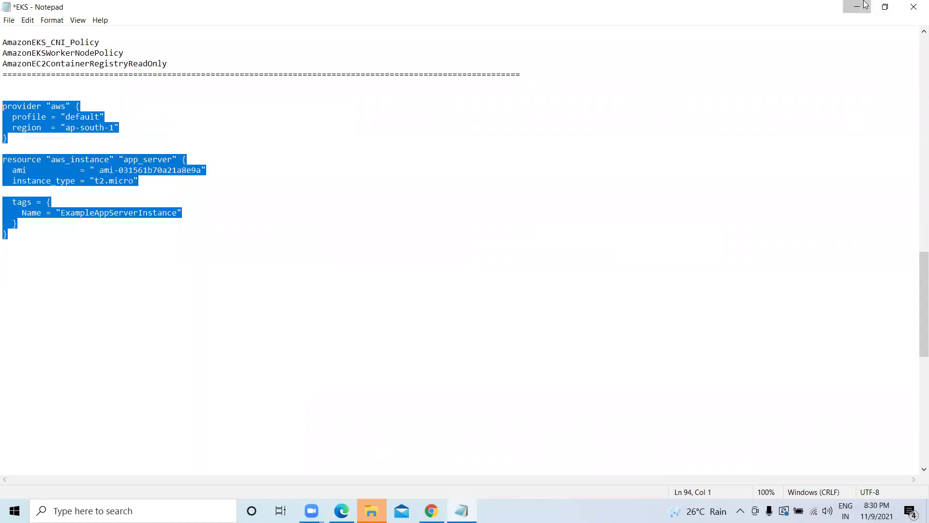
click(864, 5)
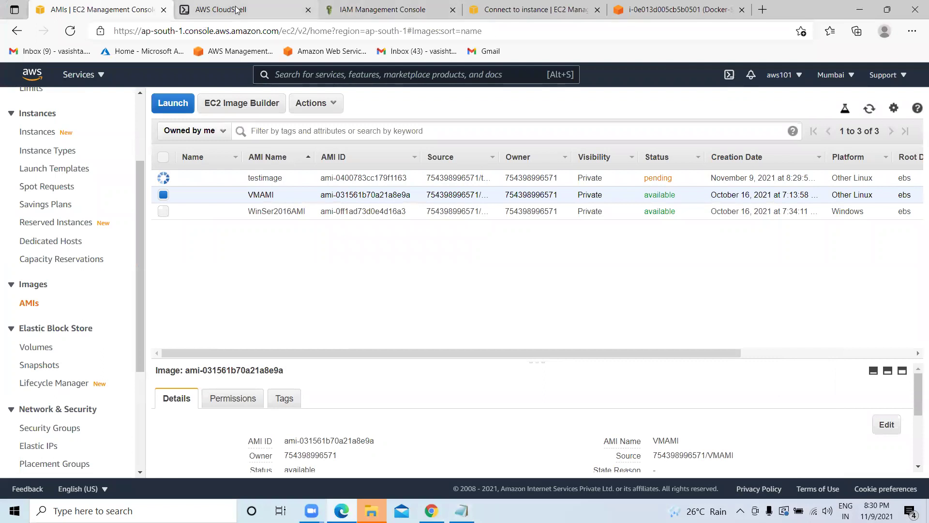
click(235, 10)
List the Demo folder, go up to the home folder and clear the terminal.
click(307, 308)
key(Return)
key(Return)
text(ls)
key(Return)
text(cd )
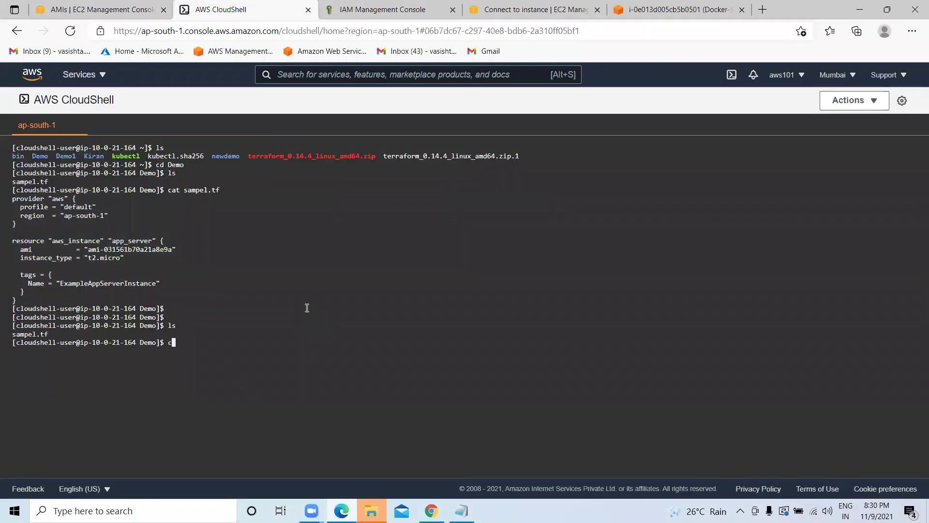
text(..)
key(Return)
text(clear)
key(Return)
key(Return)
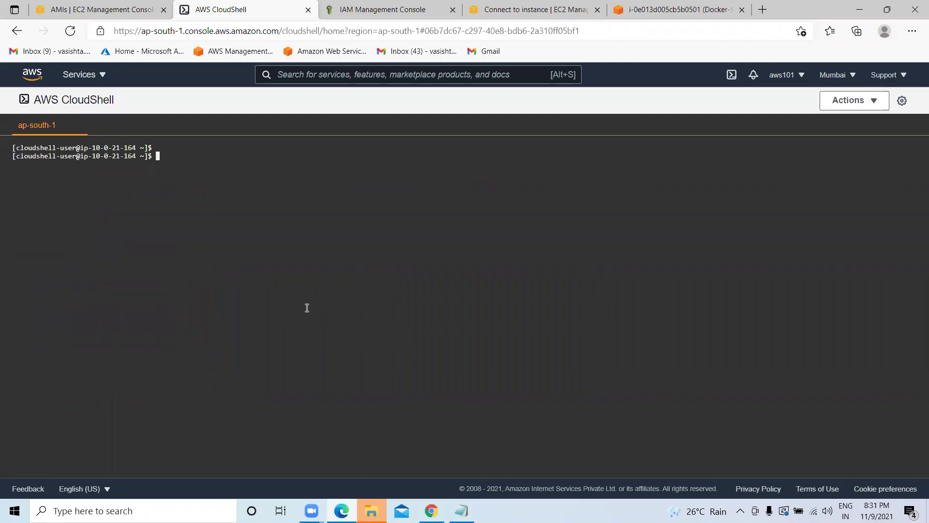
text(ls)
key(Return)
Try mkdir IKK, which fails for lack of disk space, and move into Demo.
key(Return)
key(Return)
key(Return)
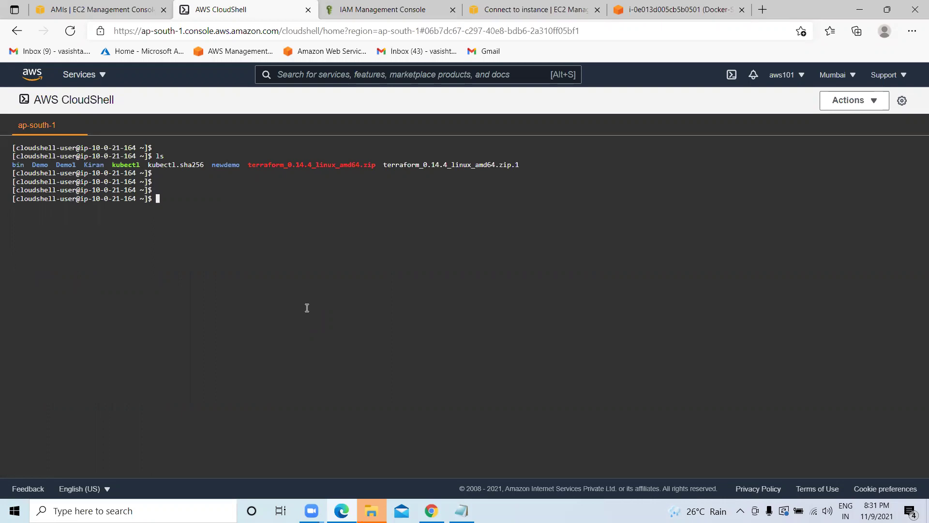
text(mkdir IKK)
key(Return)
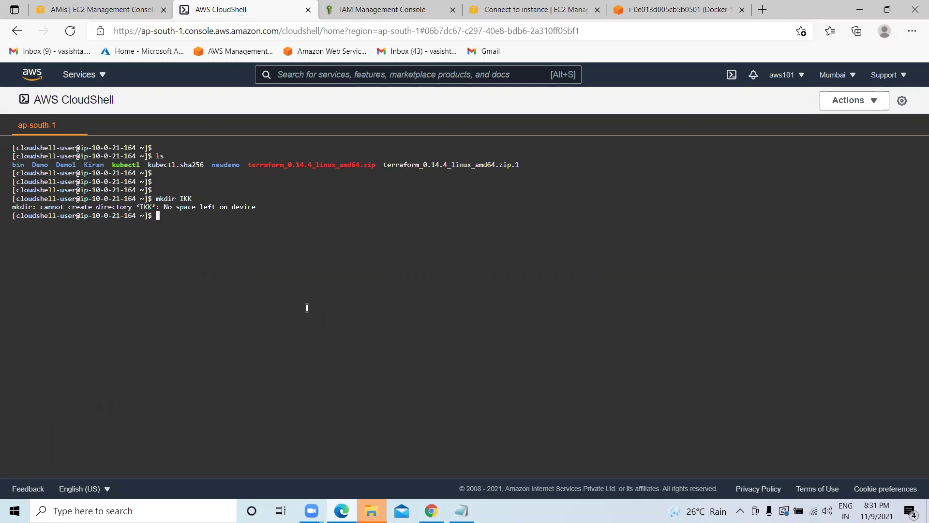
text(cd Demo)
key(Return)
text(ls)
key(Return)
text(cd)
key(BackSpace)
key(BackSpace)
key(BackSpace)
Attempt to delete the write-protected sampel.tf with rm and list the folder.
text(rm samp)
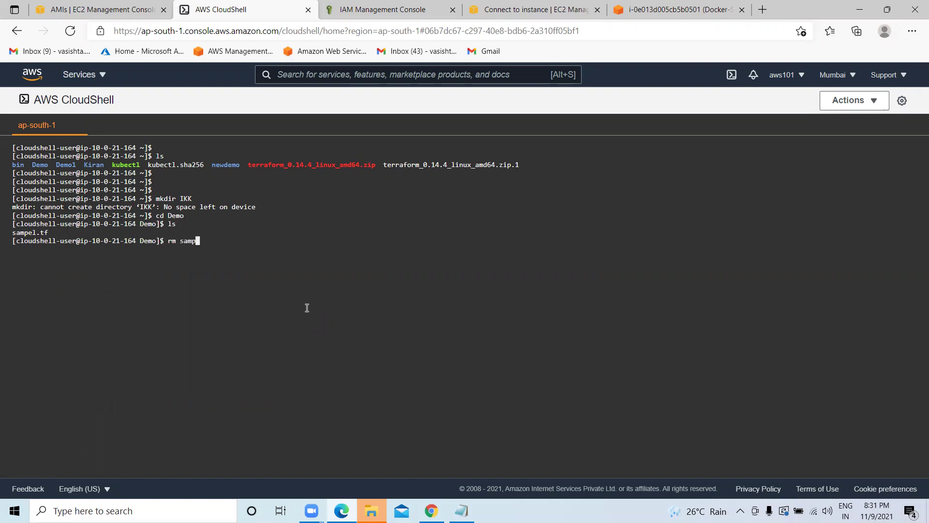
text(el.tf)
key(Return)
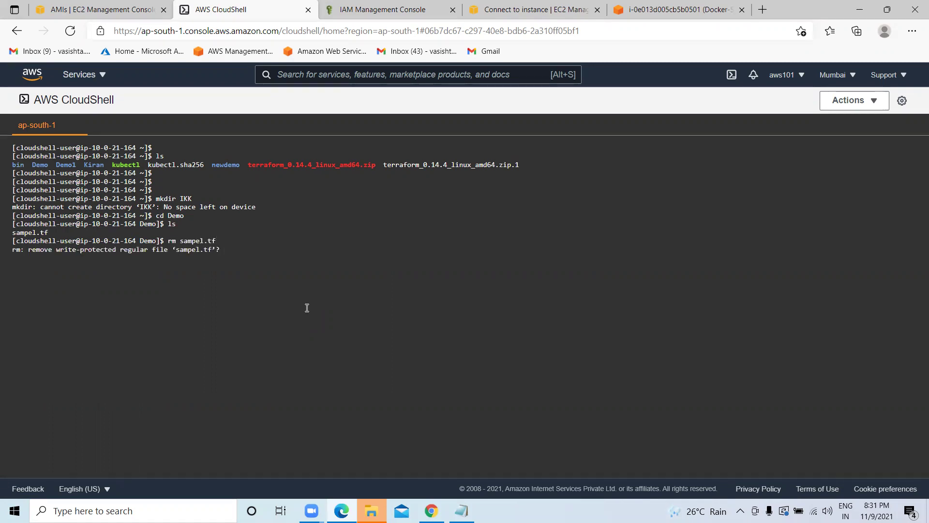
key(Return)
text(ls)
key(Return)
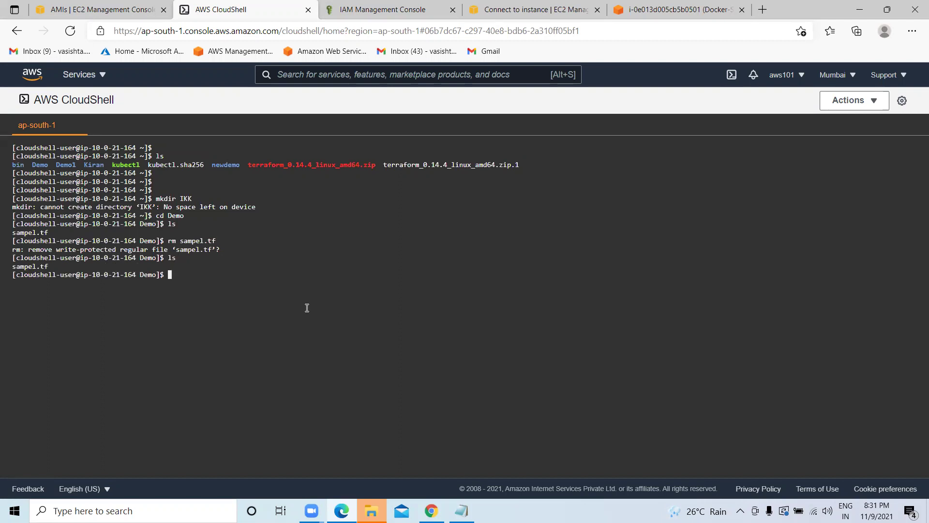
Force-delete sampel.tf with sudo rm, confirm Demo is empty, and clear the screen.
text(sudo rm sampe;)
key(BackSpace)
key(BackSpace)
text(el.tf)
key(Return)
text(ls)
key(Return)
text(clear)
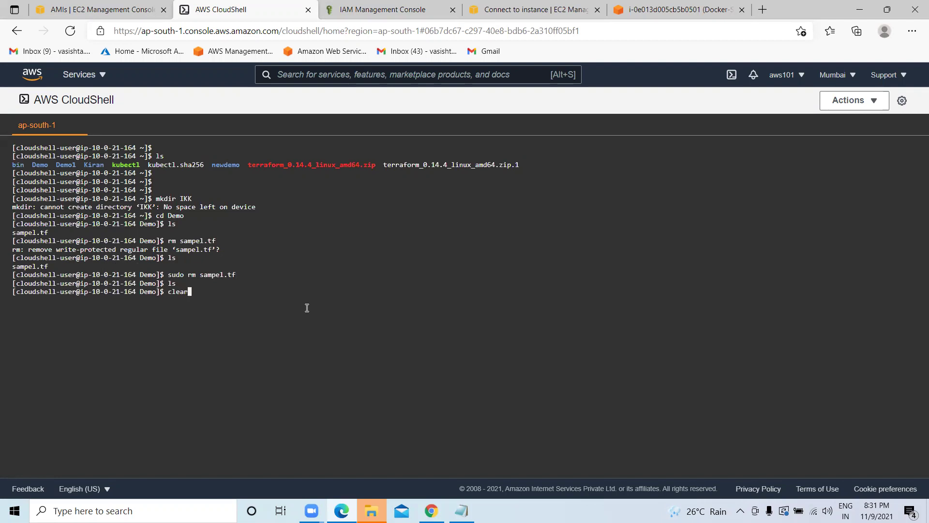
key(Return)
key(Return)
key(Return)
key(Return)
key(Return)
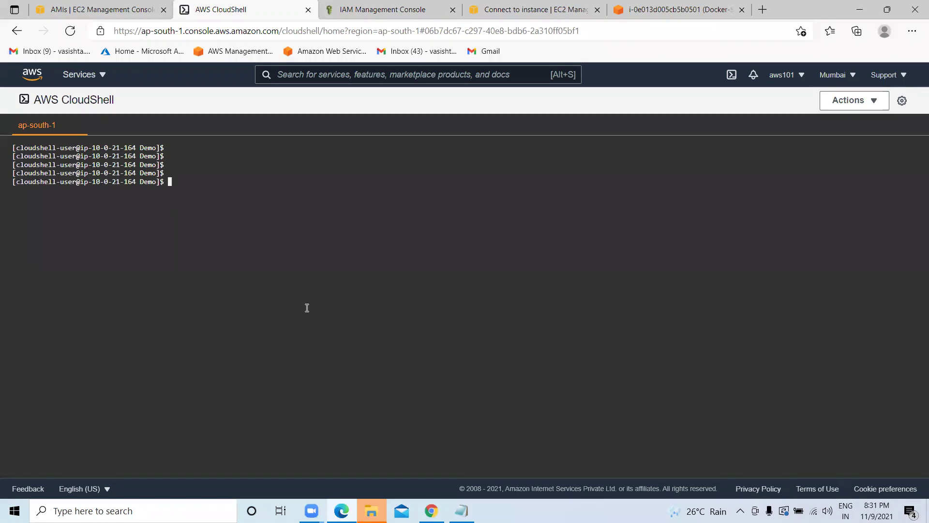
Open a new file vm.tf in the vi editor.
text(va)
key(BackSpace)
key(BackSpace)
text(sud)
key(BackSpace)
key(BackSpace)
key(BackSpace)
text(to)
key(BackSpace)
key(BackSpace)
text(vim)
key(BackSpace)
key(BackSpace)
key(BackSpace)
text(n vm)
text(.tf)
Paste the Terraform provider and aws_instance config into vm.tf and try saving with :wq!
key(i)
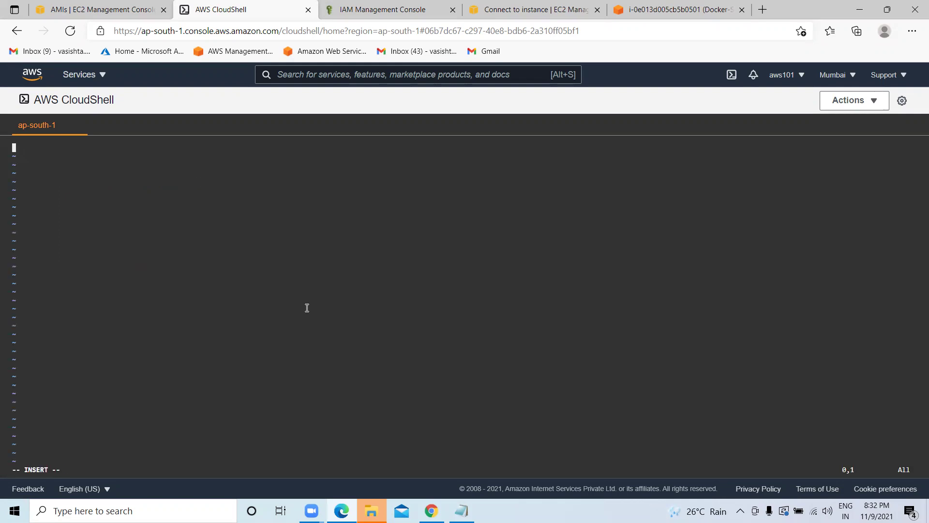
key(ctrl+v)
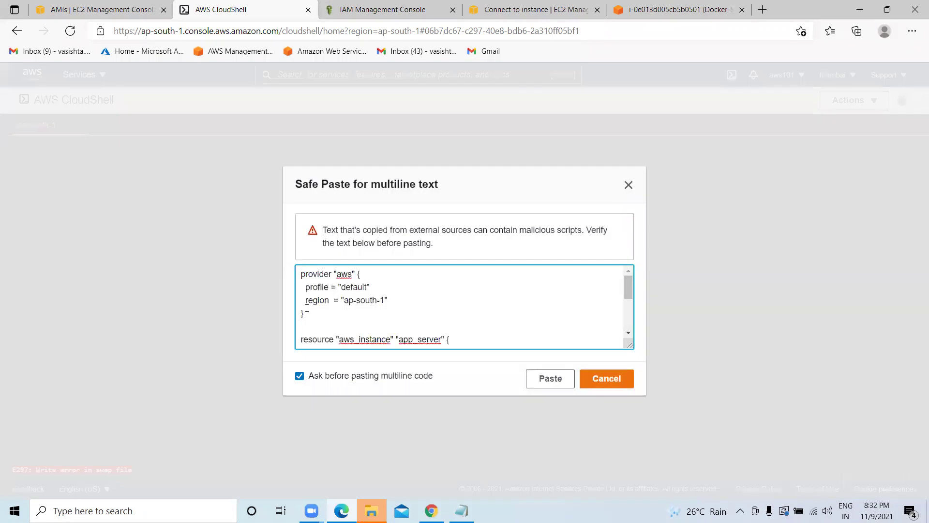
click(549, 379)
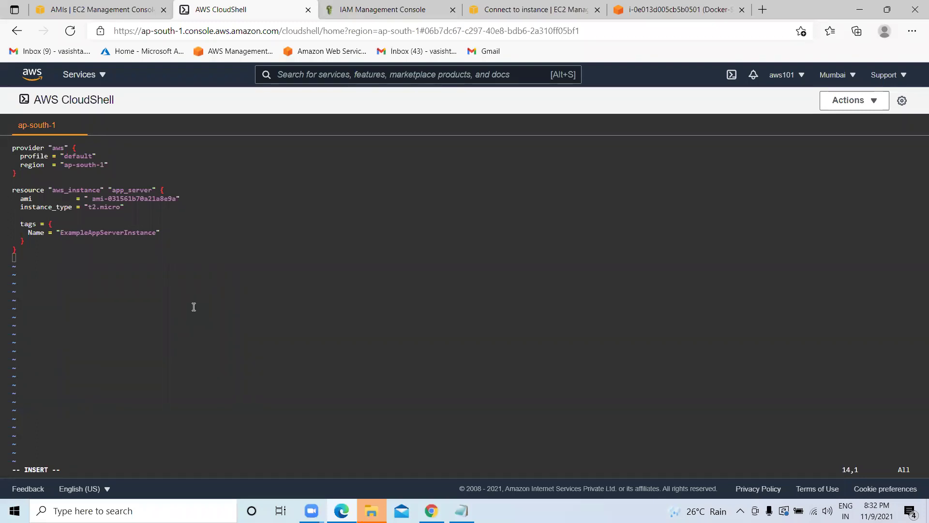
key(Escape)
text(:wq!)
key(Return)
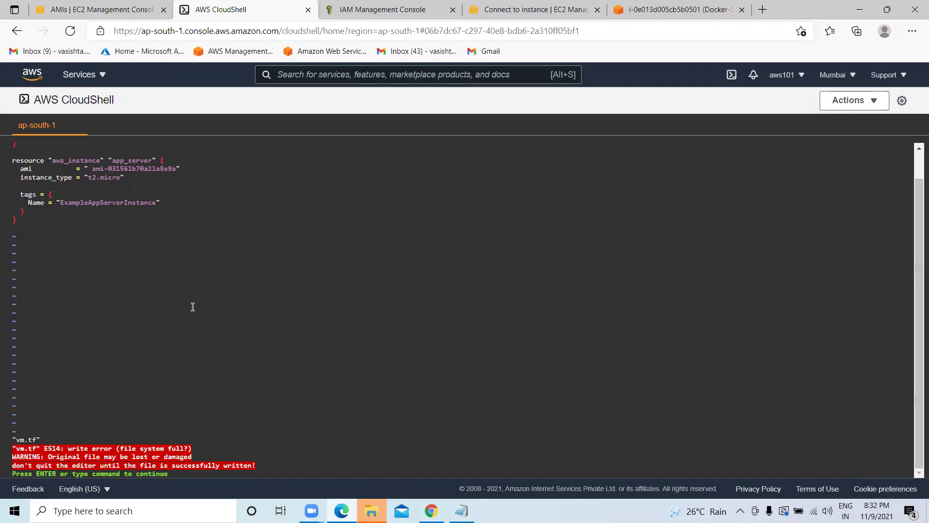
key(Return)
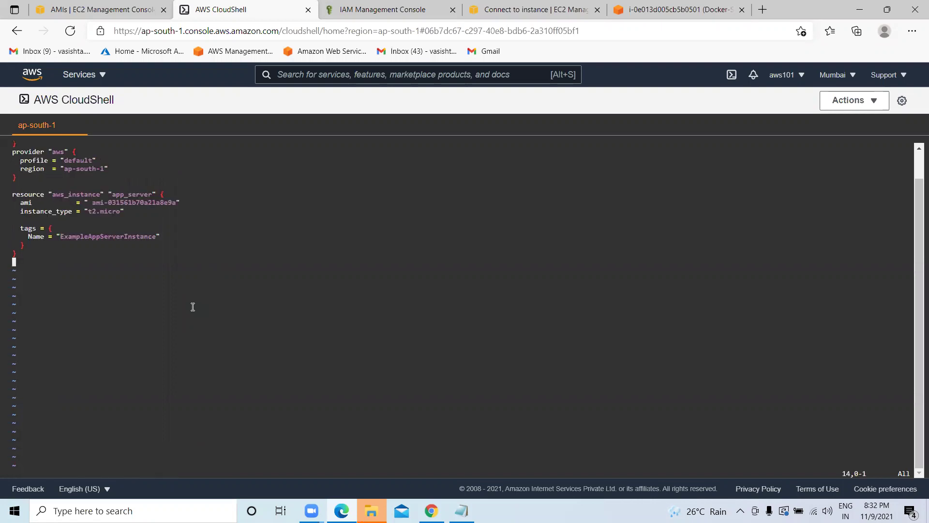
Retry :wq!, dismiss the disk-full E514 error, and exit vi with :wq.
key(i)
key(Escape)
text(:wq!)
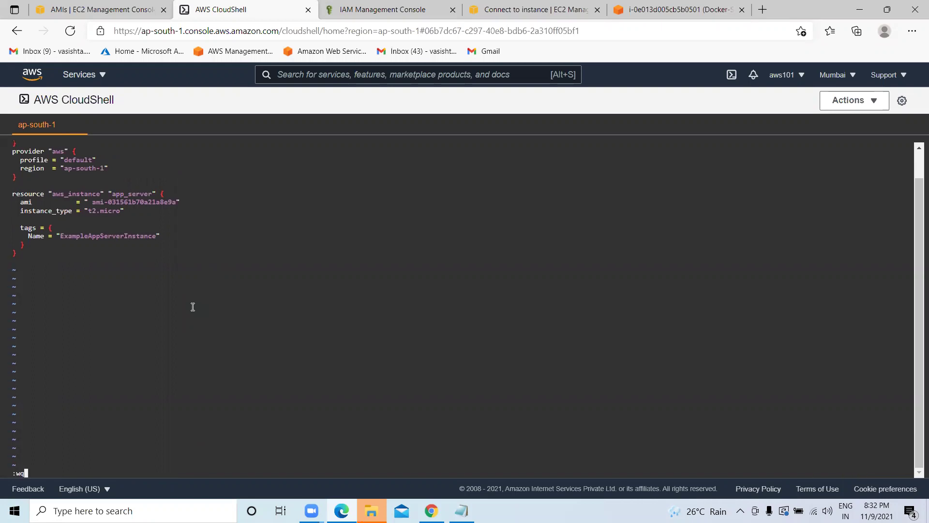
key(Return)
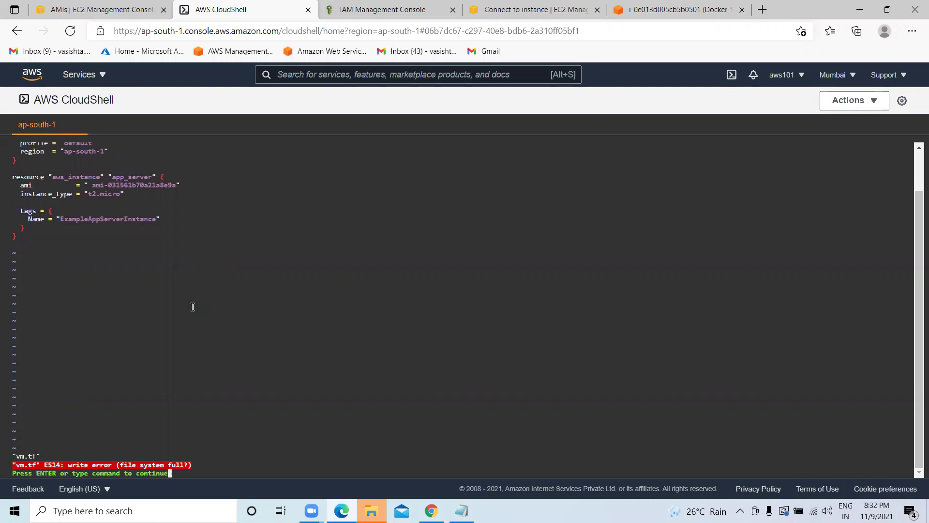
key(Return)
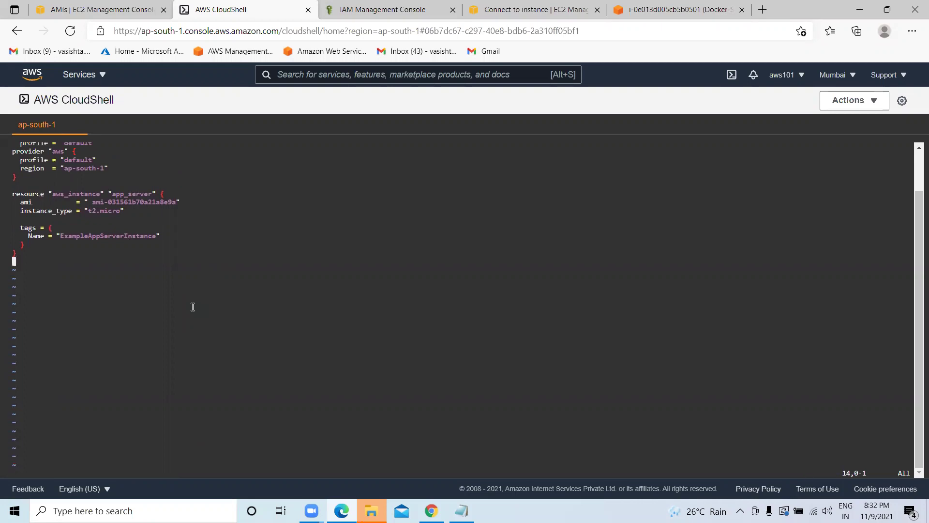
text(:wq)
key(Return)
Clear the terminal and list the Demo folder, now showing vm.tf.
key(Return)
key(Return)
key(Return)
text(sud)
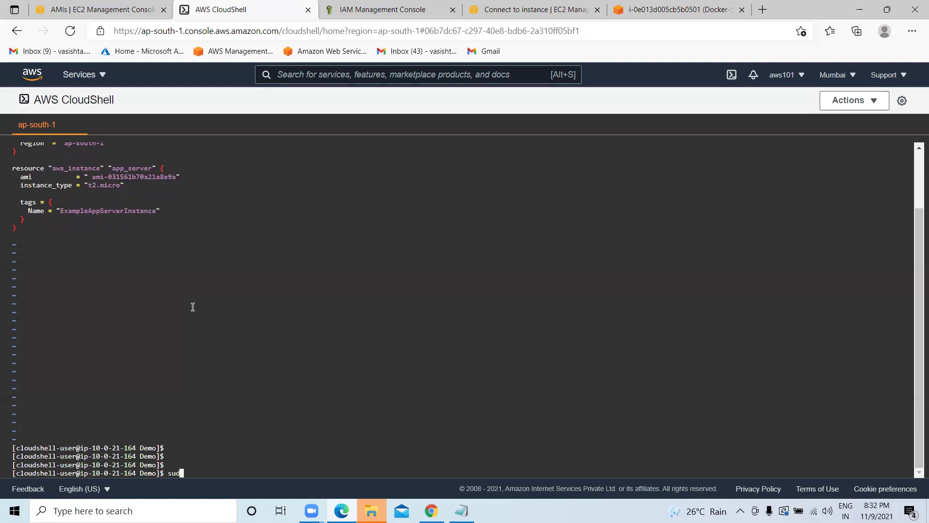
text(o vm.tf)
key(Return)
text(clear)
key(Return)
text(ls)
key(Return)
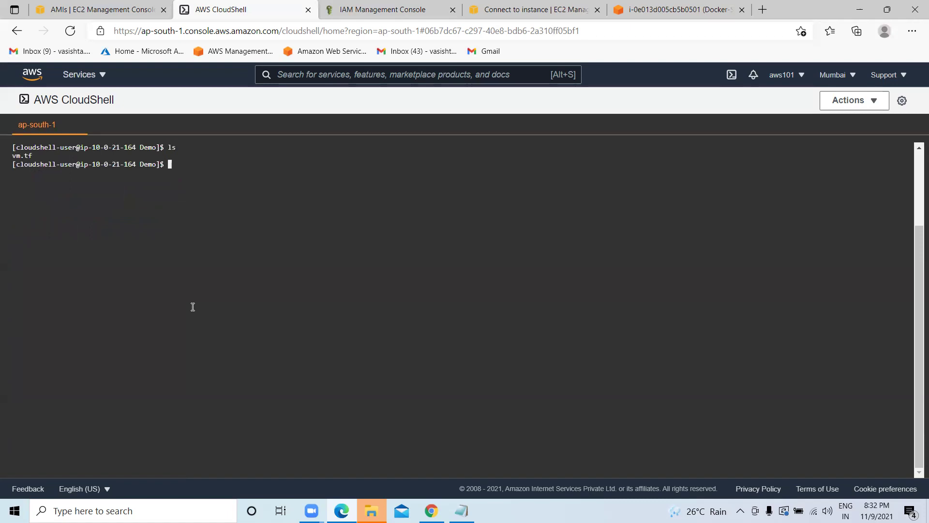
Delete the old vm.tf with sudo rm and clear the terminal.
text(sudo rm vm.tf)
key(Return)
text(clear)
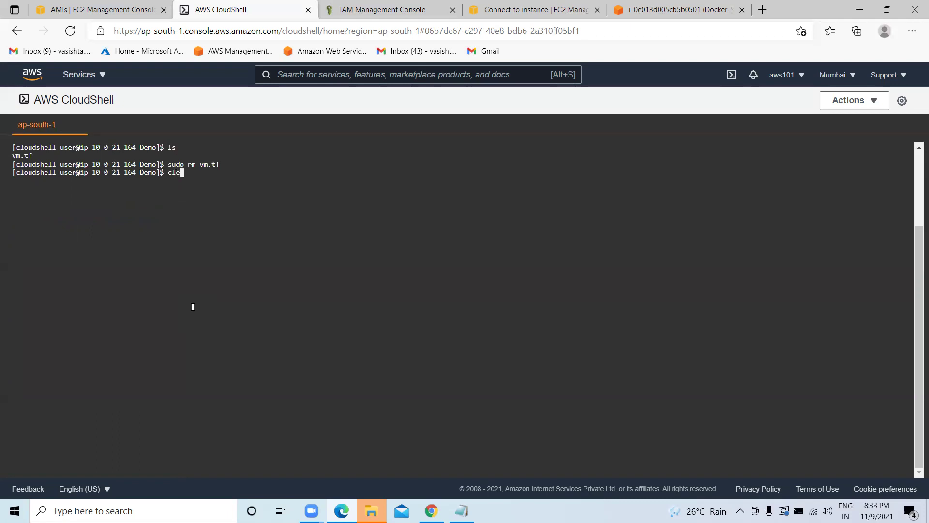
key(Return)
key(Return)
key(Return)
key(Return)
Recreate vm.tf in vim with the pasted ap-south-1 t2.micro app_server config using ami-031561b70a21a8e9a, and save.
text(sudo vi)
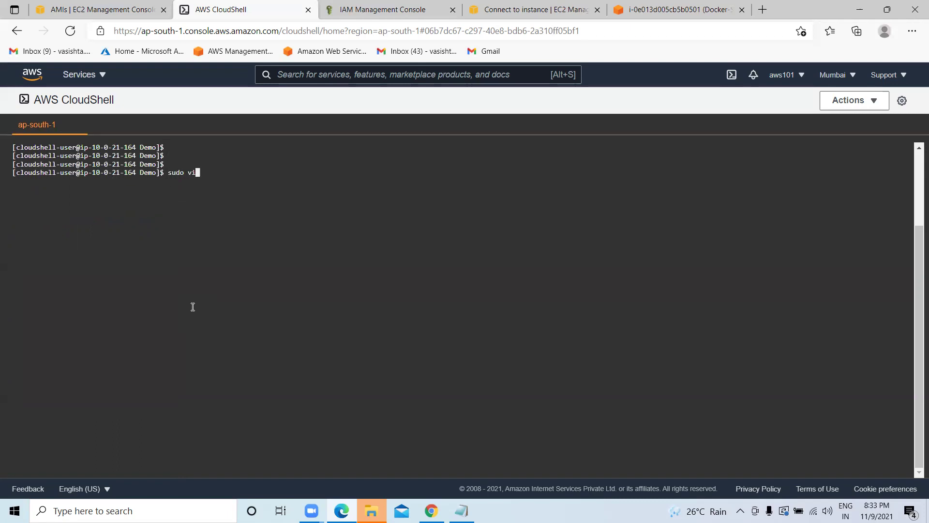
text( vm.tf)
key(Return)
key(i)
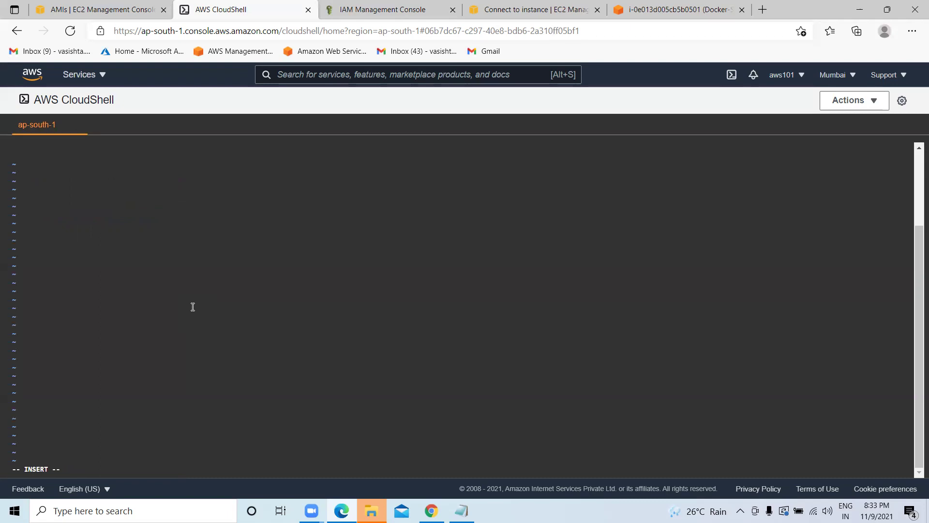
key(ctrl+v)
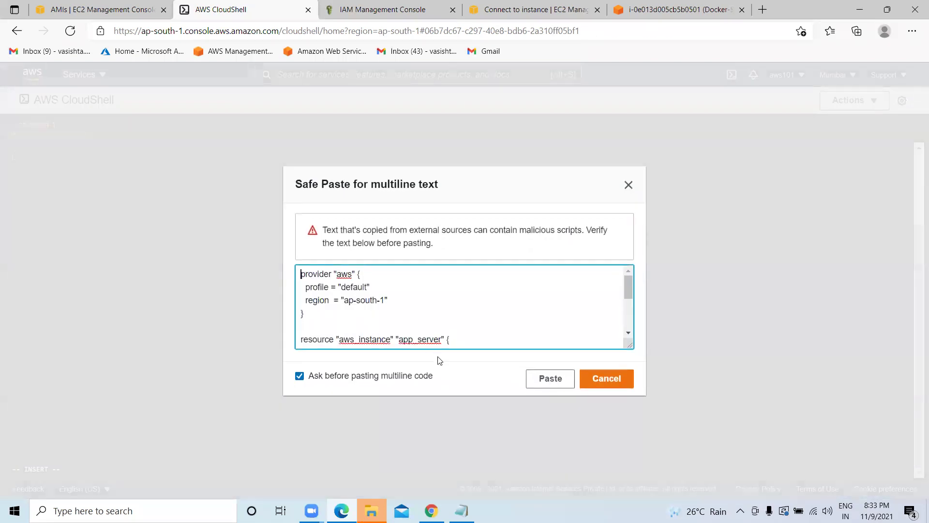
click(550, 378)
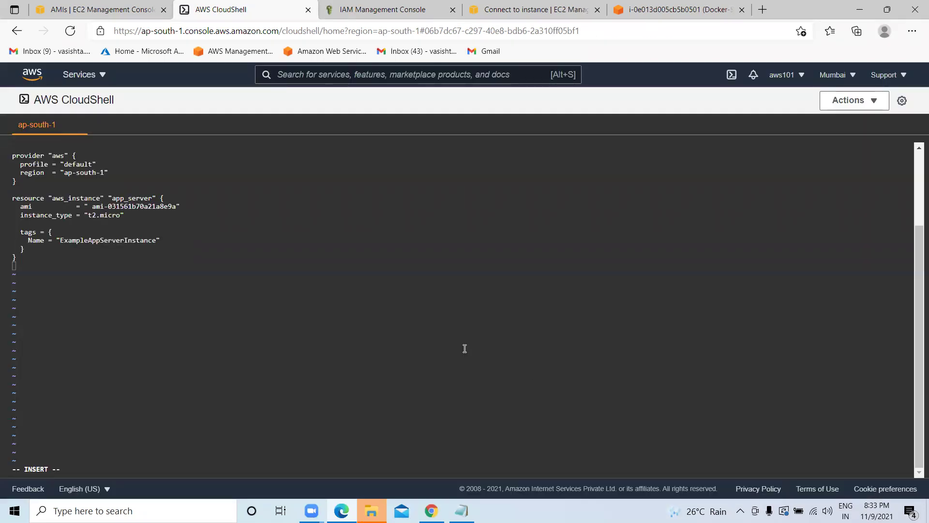
key(Escape)
text(:wq)
key(Return)
Clear the terminal and list the Demo folder's files.
key(Return)
key(Return)
text(clear)
key(Return)
key(Return)
key(Return)
key(Return)
key(Return)
text(ls)
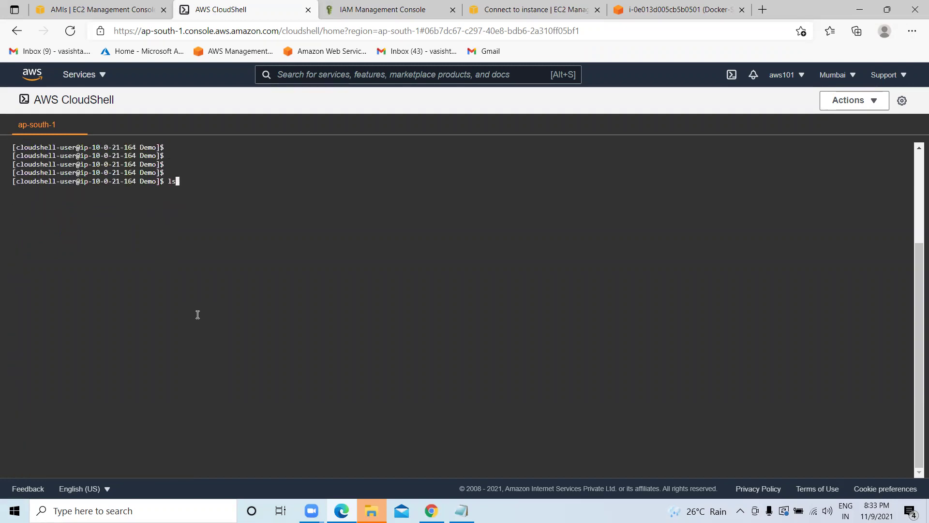
key(Return)
key(Return)
key(Return)
key(Return)
key(Return)
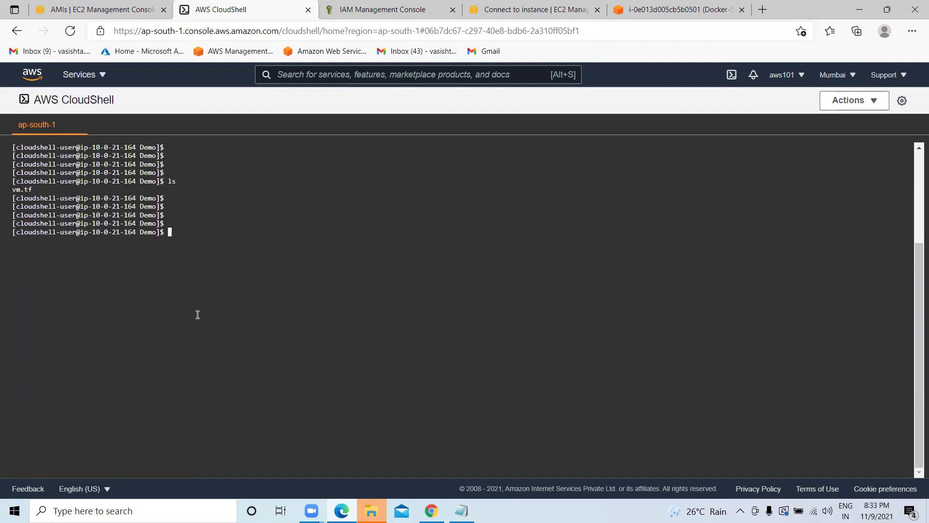
Run terraform init in the Demo folder after checking the ExampleAppServerInstance tag in the notes.
text(terraform)
click(461, 511)
click(119, 272)
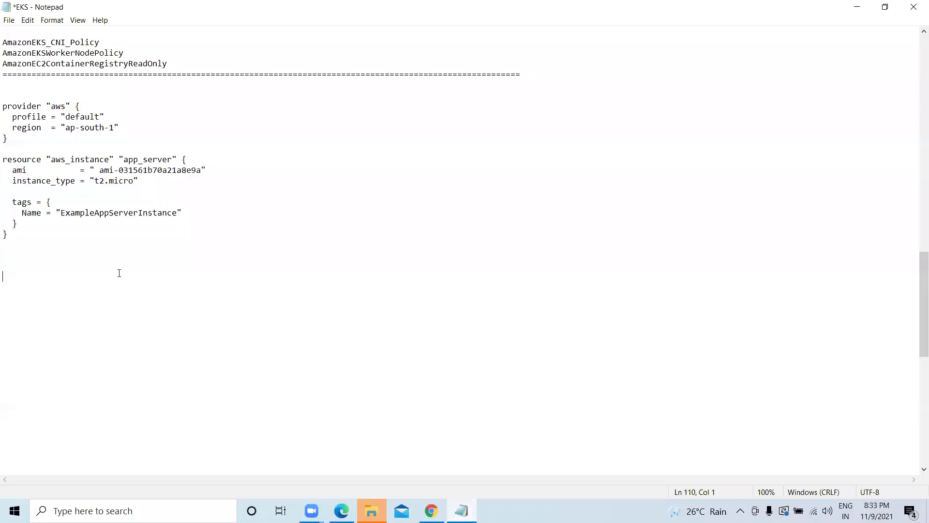
drag(178, 213, 63, 211)
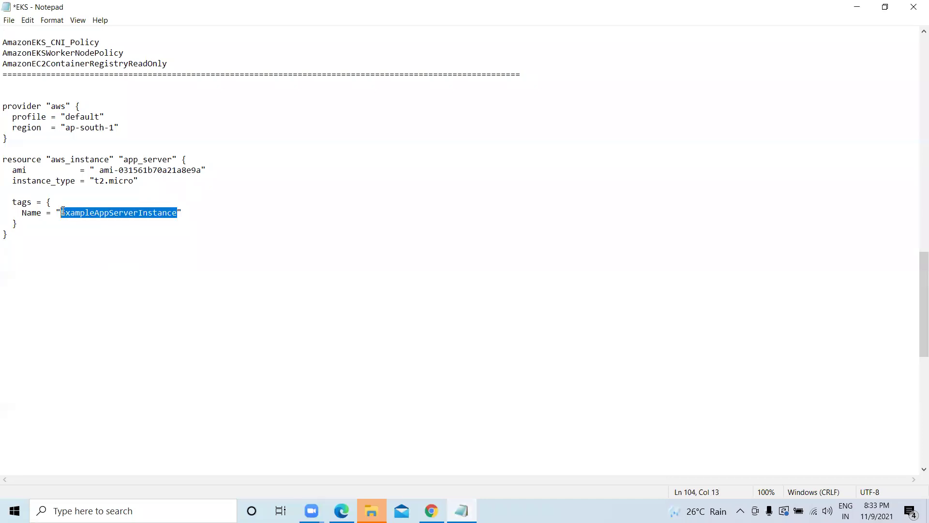
click(857, 7)
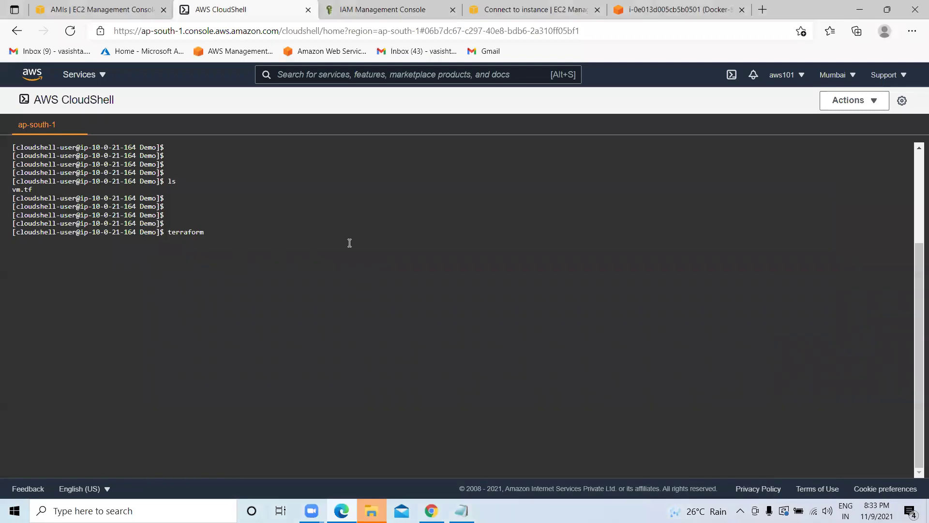
text(init)
key(Return)
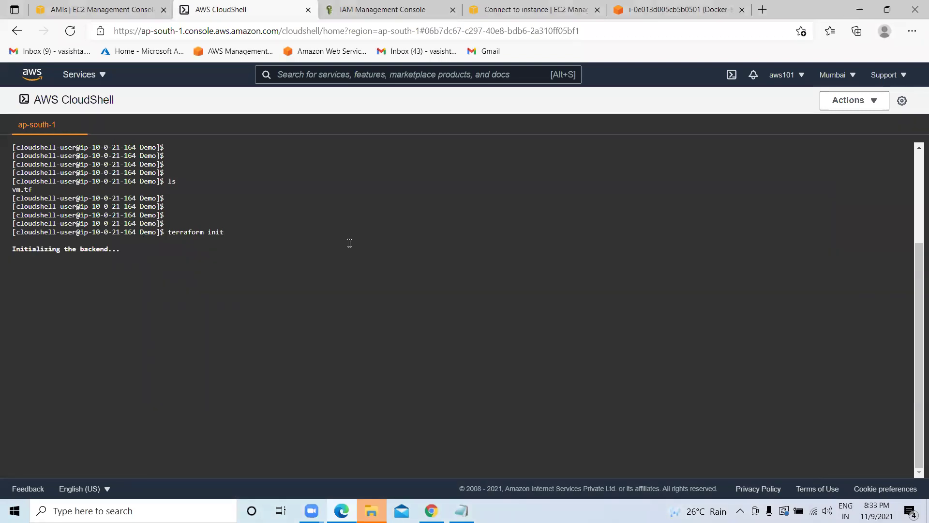
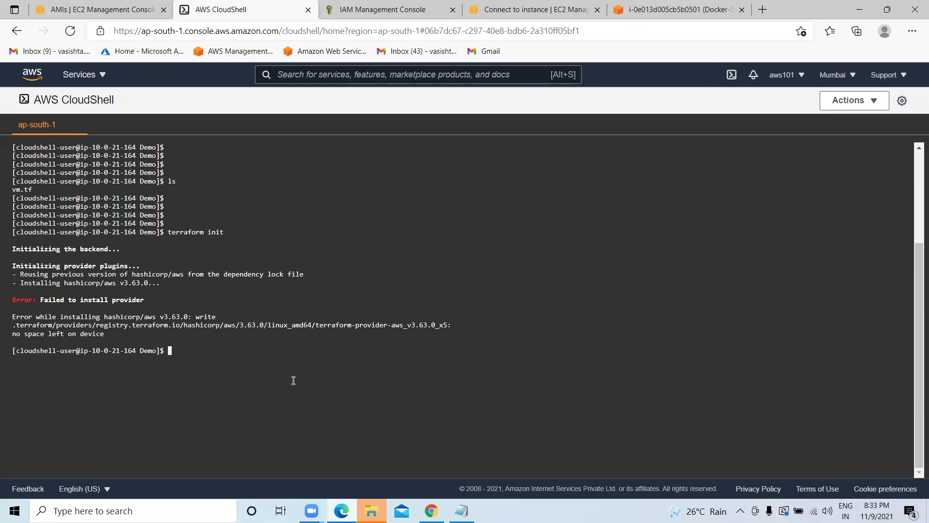
List the Demo folder, go up to the home directory, and try 'sudo rmdir Kiran'.
text(ls)
key(Return)
text(cd )
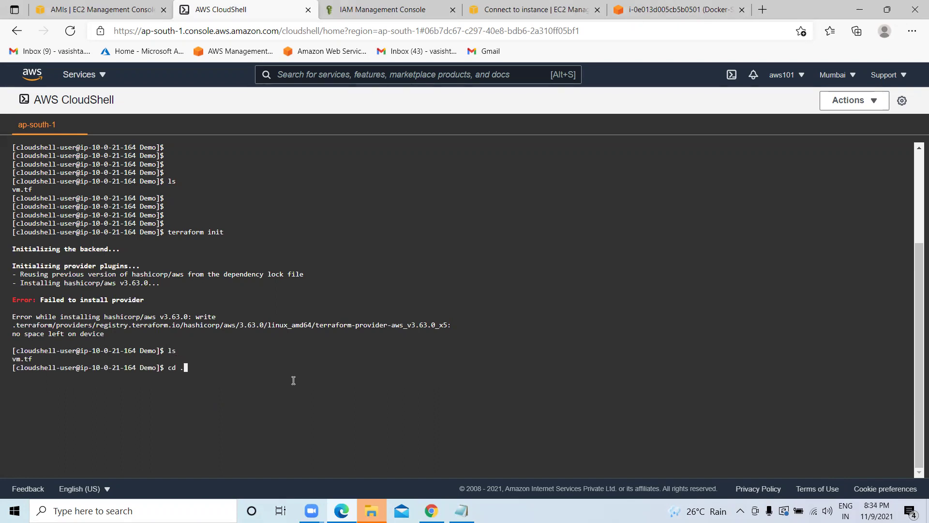
text(..)
key(Return)
text(ls)
key(Return)
key(Return)
key(Return)
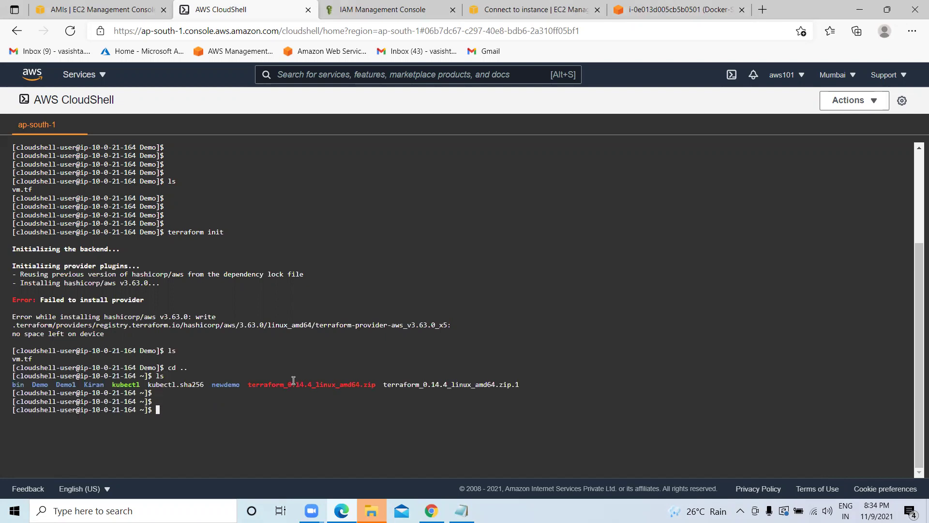
text(sudo rmdir Kiran)
key(Return)
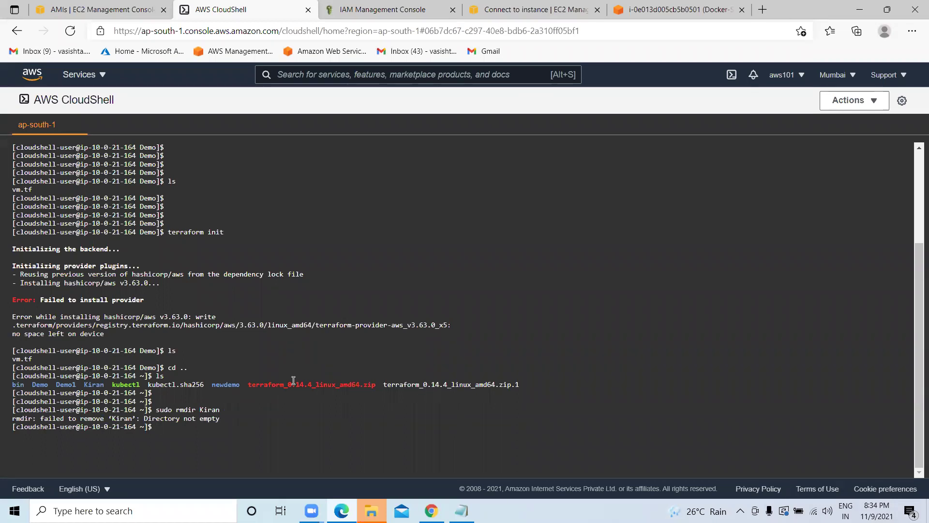
Enter the Kiran folder, list its files, and delete main.tf with sudo rm.
text(cd Kiran)
key(Return)
text(ls)
key(Return)
text(cr mai)
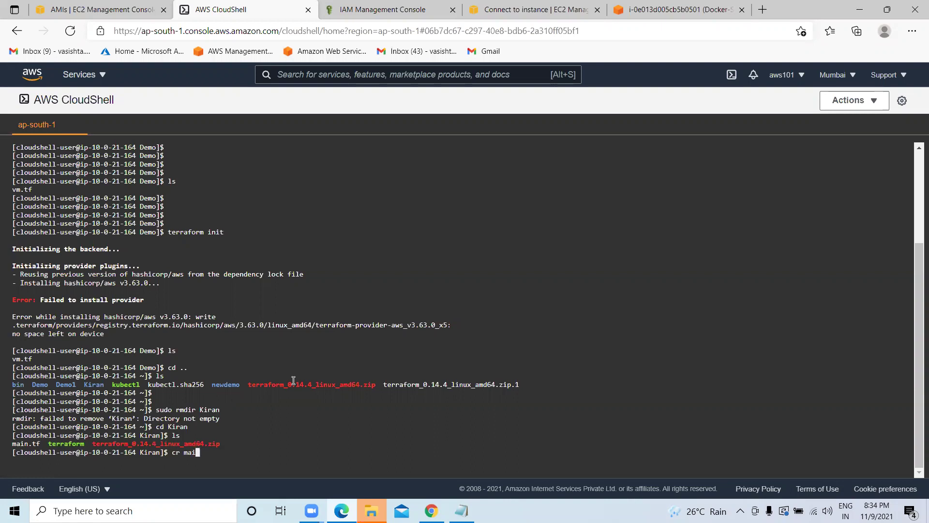
key(BackSpace)
key(BackSpace)
key(BackSpace)
text(sudo rm main.tf)
key(Return)
Clear the terminal and delete the terraform binary from Kiran, leaving only the zip.
text(clear)
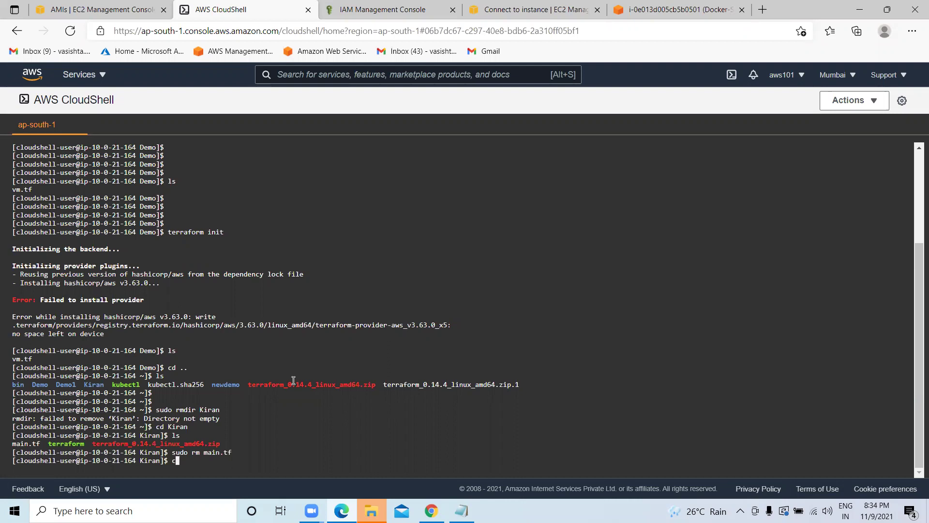
key(Return)
text(ls)
key(Return)
text(cd)
key(BackSpace)
key(BackSpace)
key(BackSpace)
text(sudo rm terraform)
key(Return)
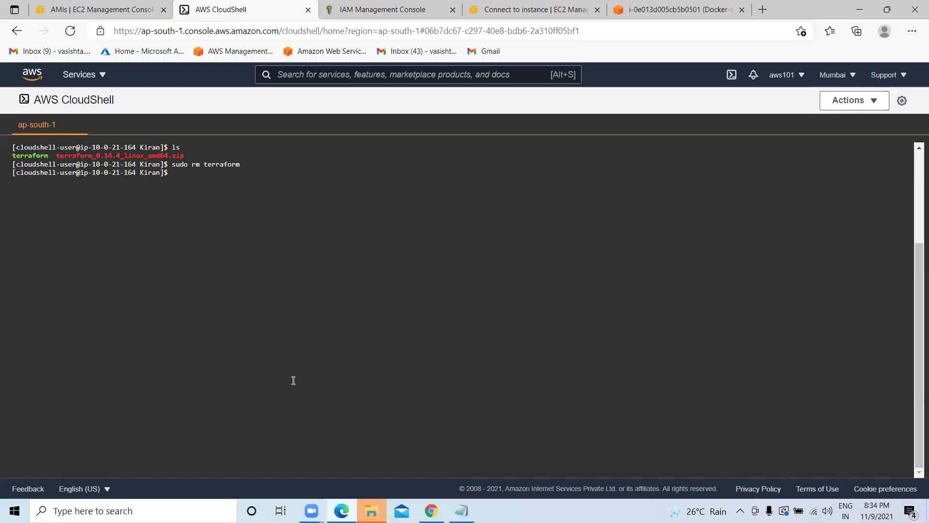
text(ls)
key(Return)
Copy the zip file name and delete terraform_0.14.4_linux_amd64.zip with sudo rm.
text(cd)
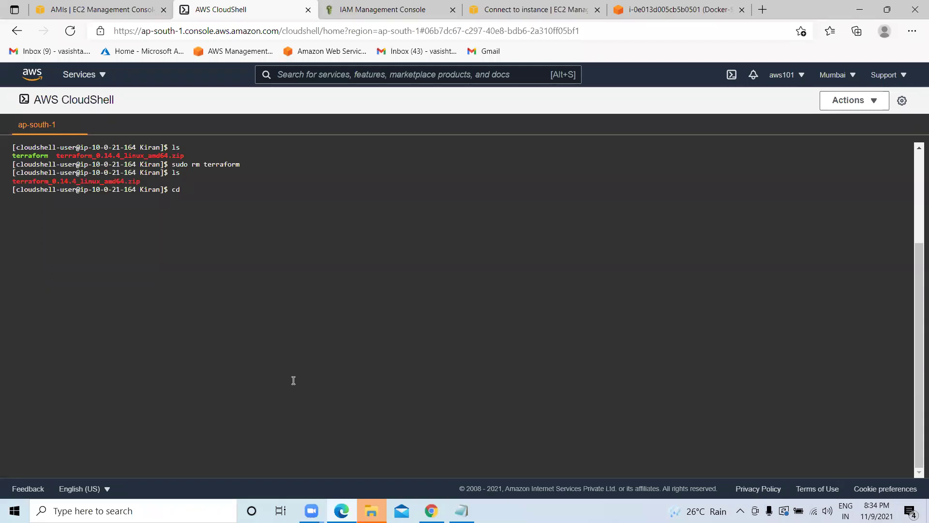
key(BackSpace)
key(BackSpace)
text(sudo rm)
drag(141, 182, 12, 182)
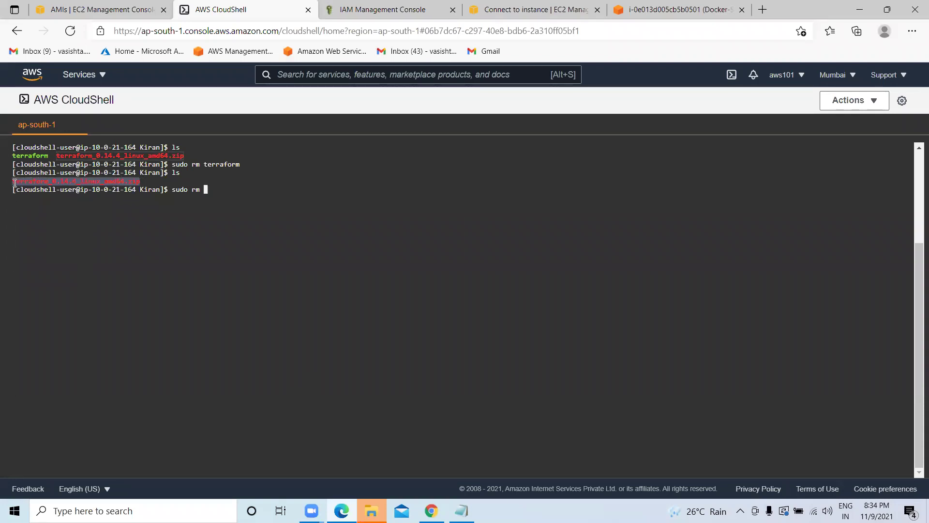
right_click(225, 182)
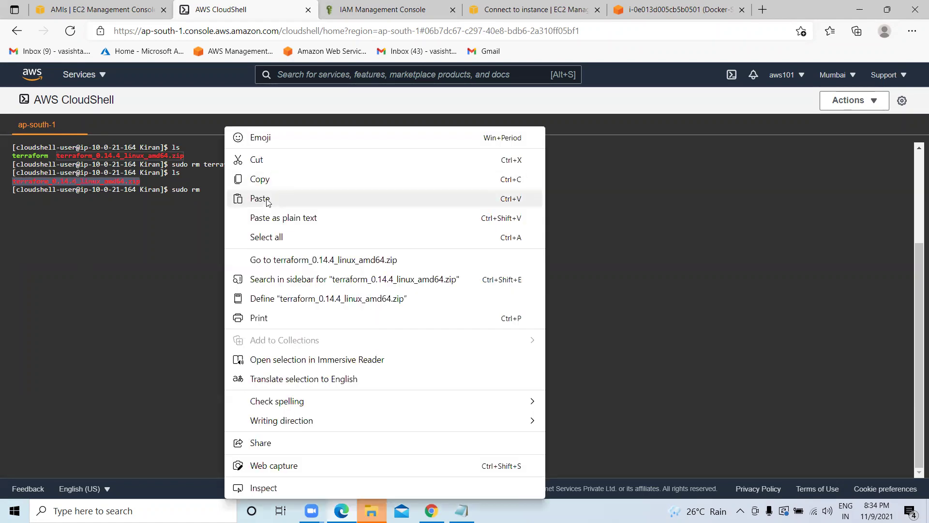
click(285, 198)
click(628, 185)
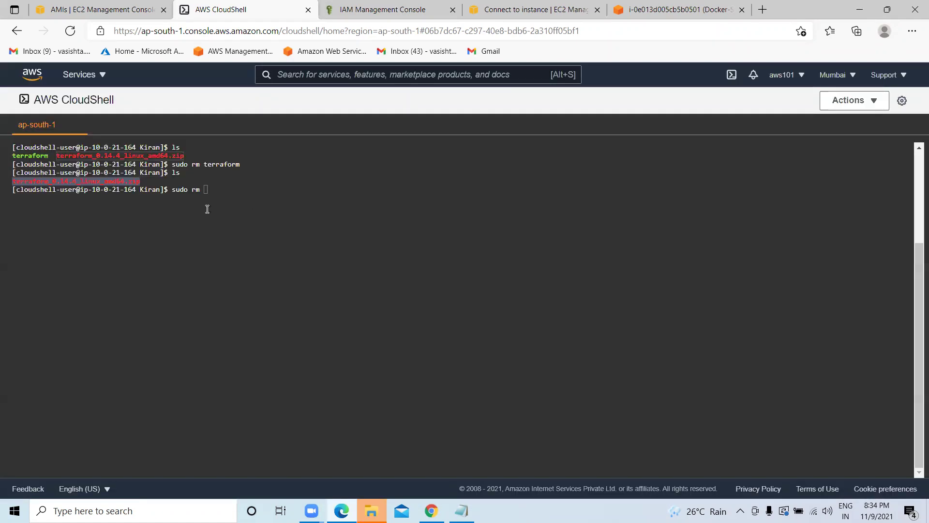
click(232, 192)
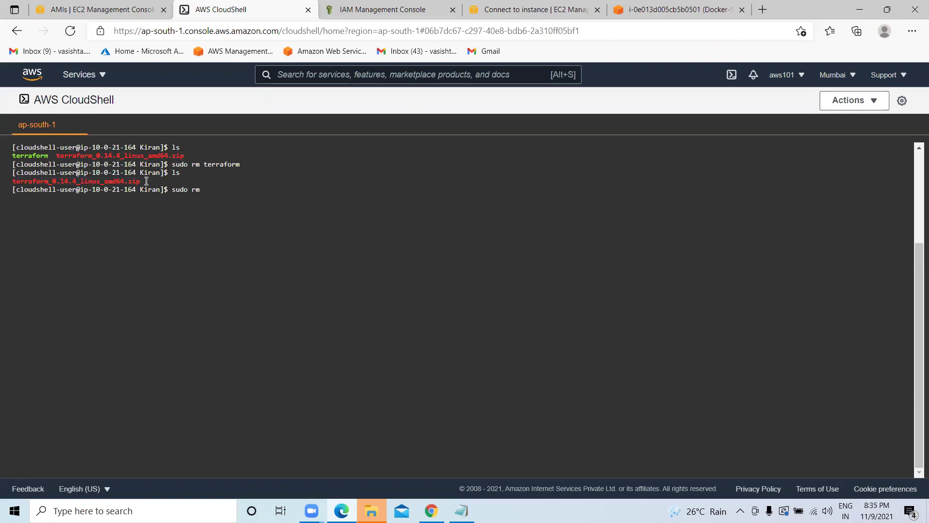
drag(141, 181, 14, 186)
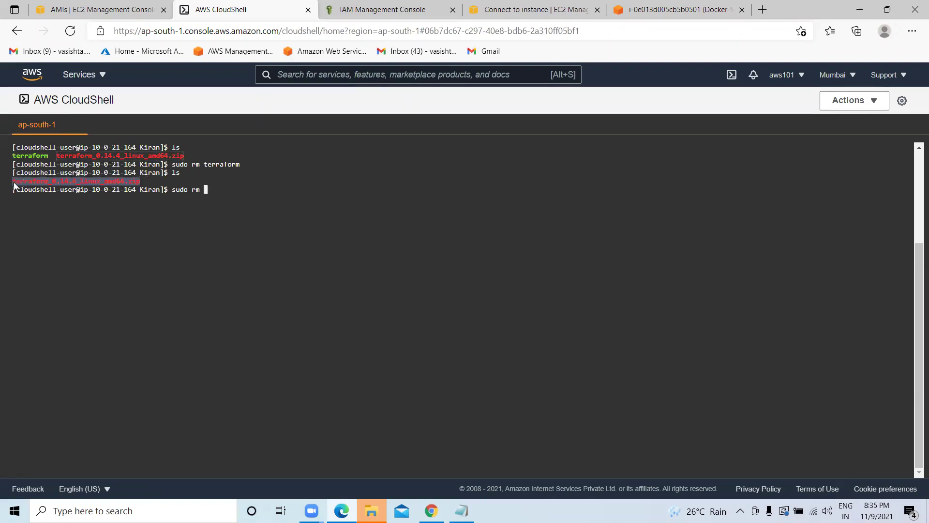
right_click(17, 183)
click(46, 178)
text(sudo rm)
key(ctrl+v)
key(Return)
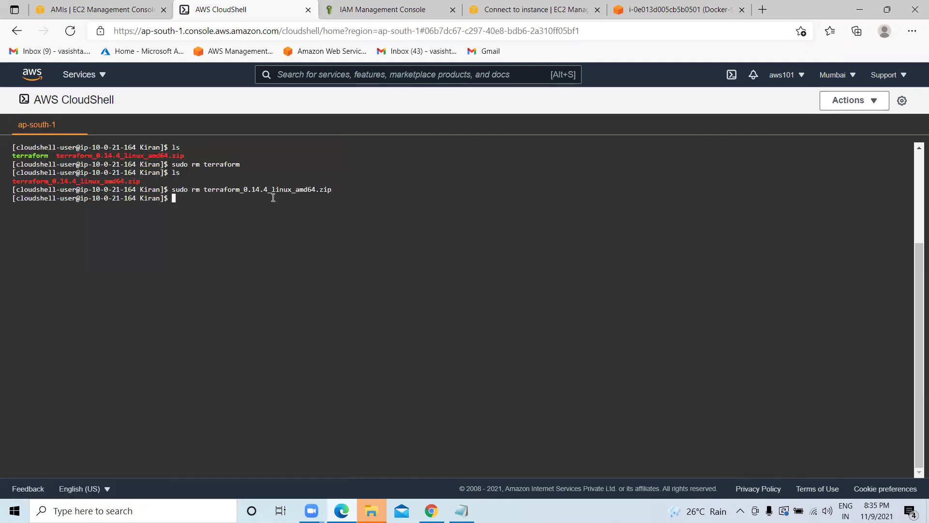
Return to the home directory and remove the empty Kiran folder, correcting the 'Kiram' typo.
text(ls)
key(Return)
text(cd ..)
key(Return)
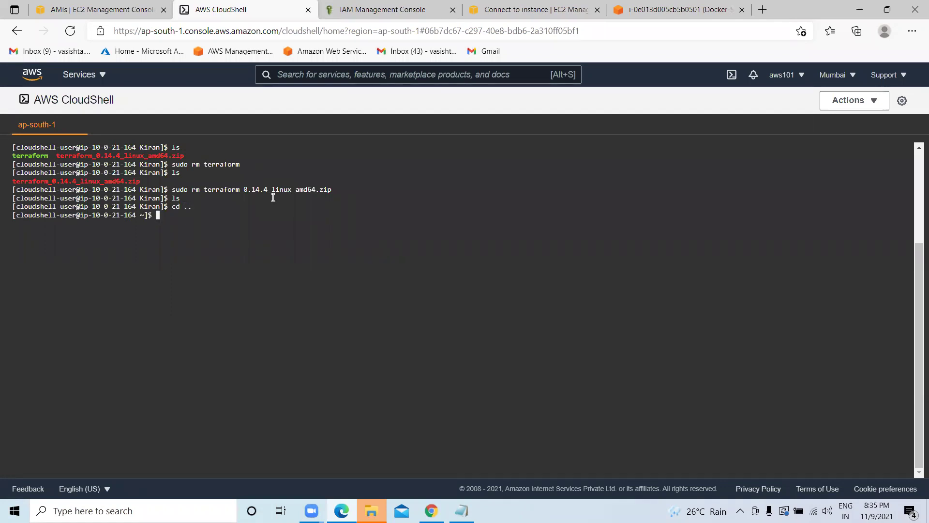
text(ls)
key(Return)
text(s)
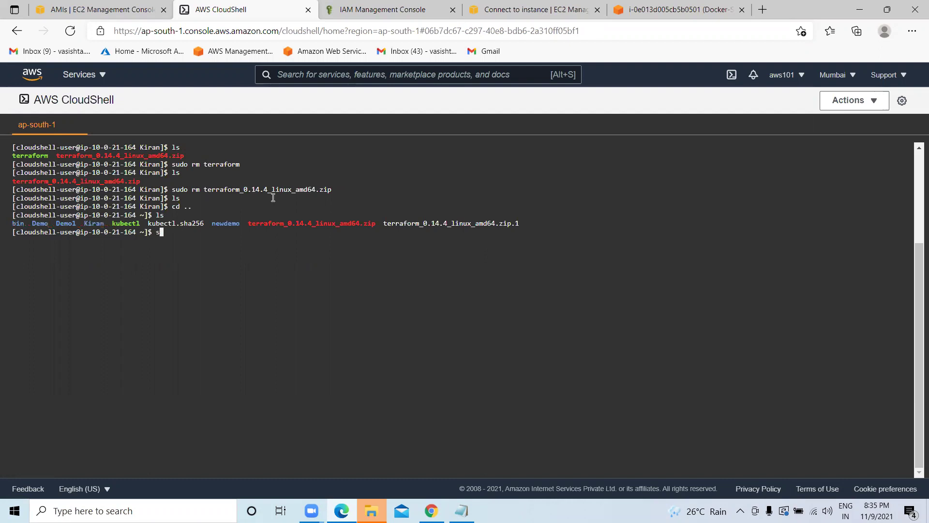
text(udo rmdir Kiram)
key(Return)
key(Up)
key(BackSpace)
text(n)
key(Return)
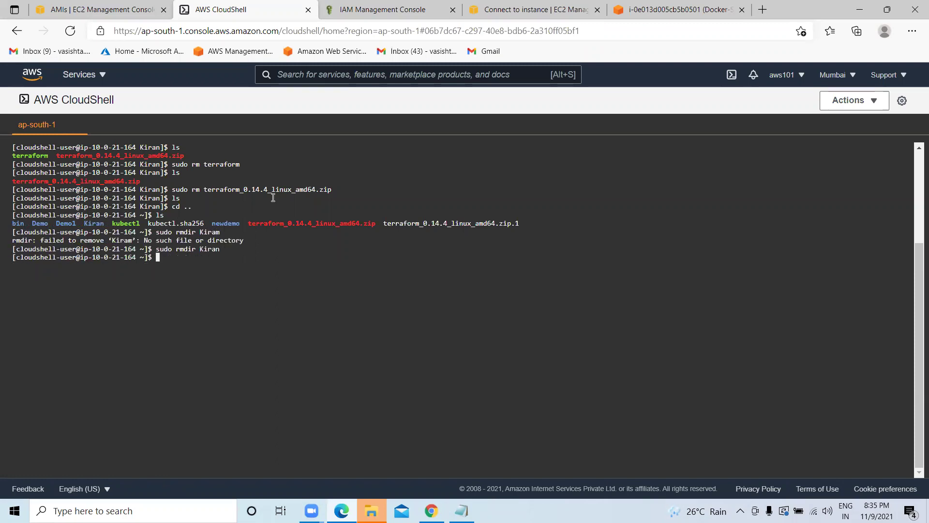
text(ls)
key(Return)
Clear the terminal and list the home directory again.
text(clear)
key(Return)
key(Return)
key(Return)
text(cd)
key(BackSpace)
key(BackSpace)
text(ls)
key(Return)
text(c)
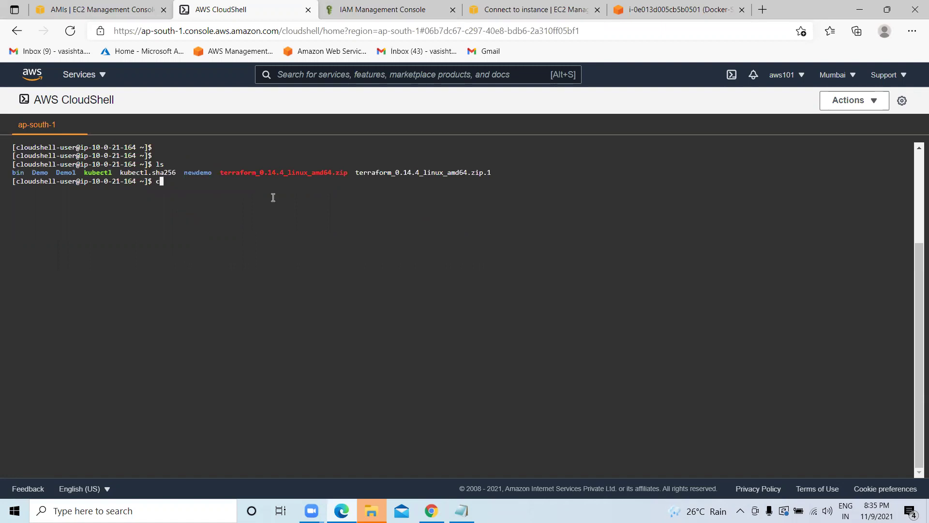
text(d Demo)
Enter the Demo folder, clear the screen, and run terraform init.
key(Return)
text(ls)
key(Return)
key(Return)
key(Return)
key(Return)
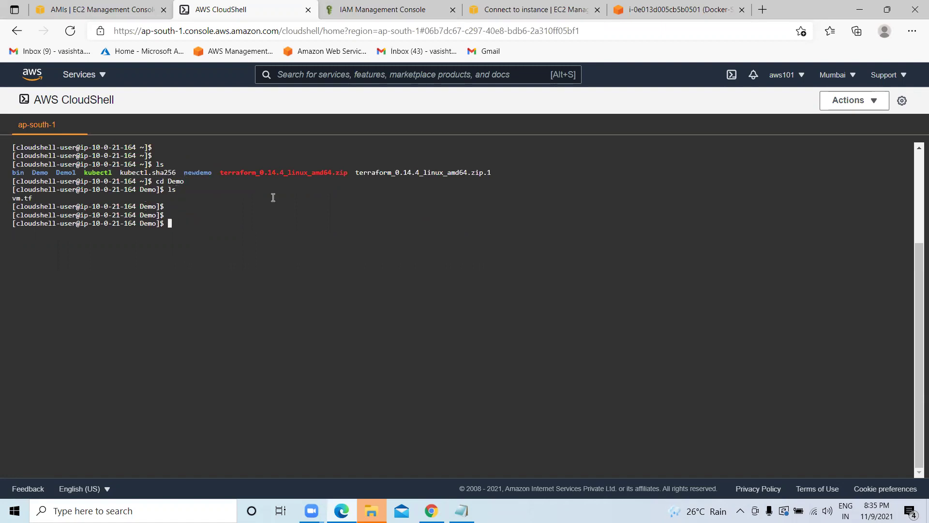
text(cl)
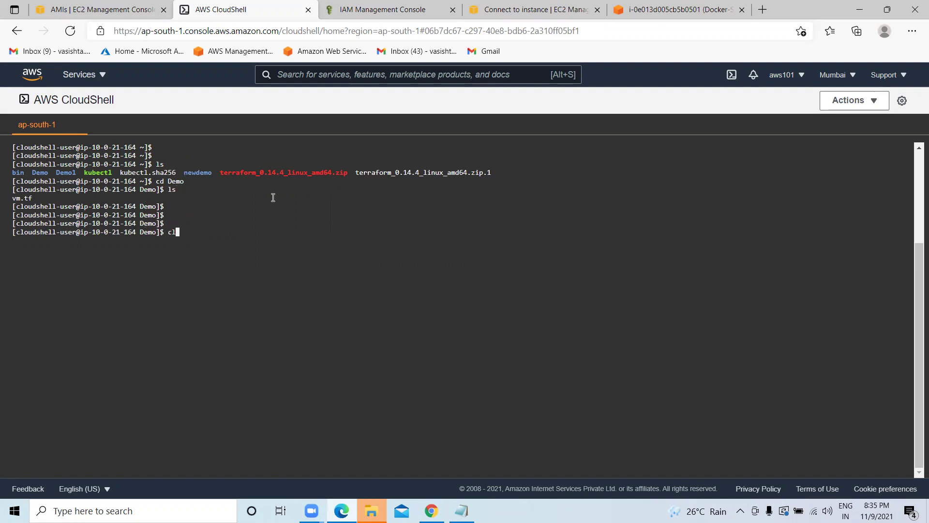
text(ear)
key(Return)
text(terrafro)
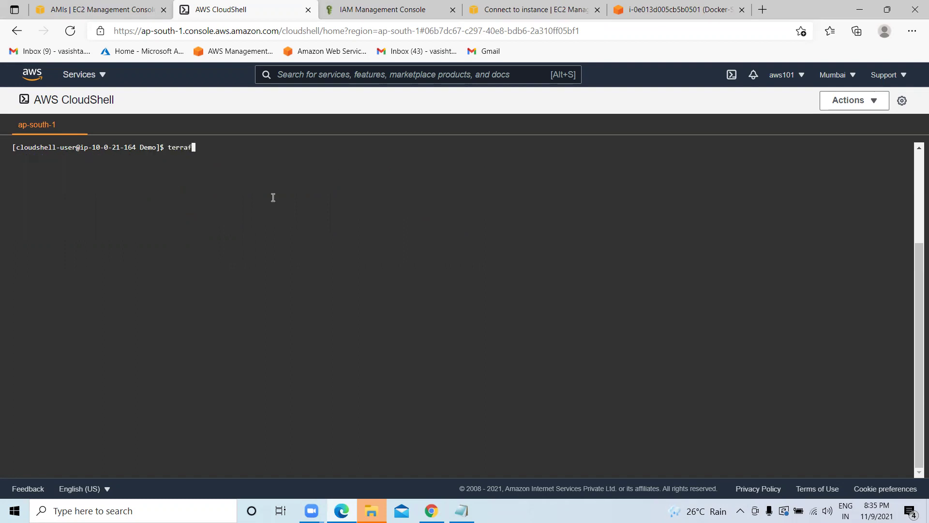
key(BackSpace)
key(BackSpace)
text(orm init)
key(Return)
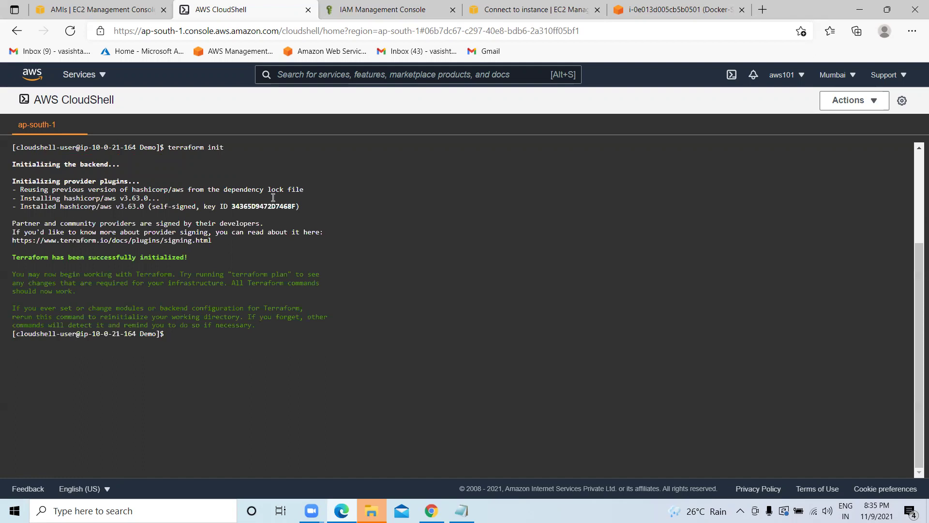
Run terraform validate and confirm the configuration is valid.
text(terraform validate)
key(Return)
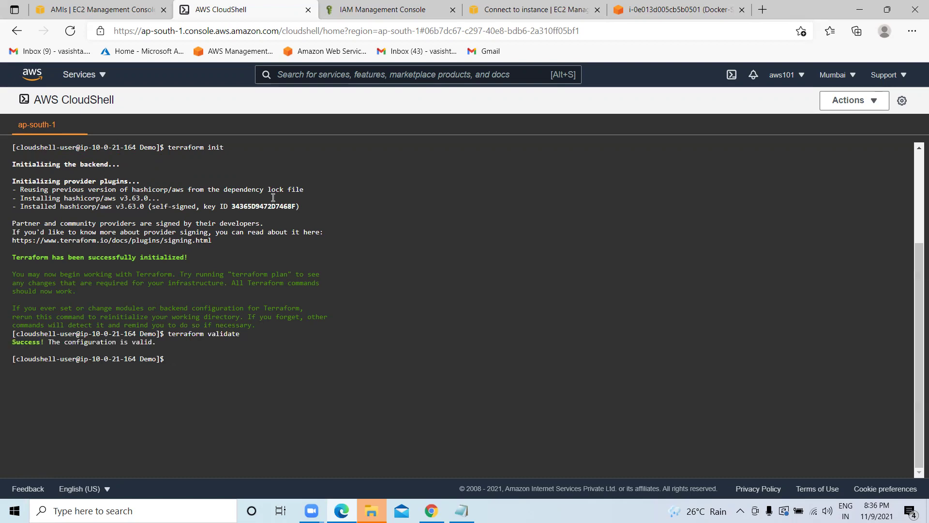
triple_click(15, 340)
click(193, 357)
Run terraform plan, which reports 1 to add, then clear the terminal.
text(terraform plan)
key(Return)
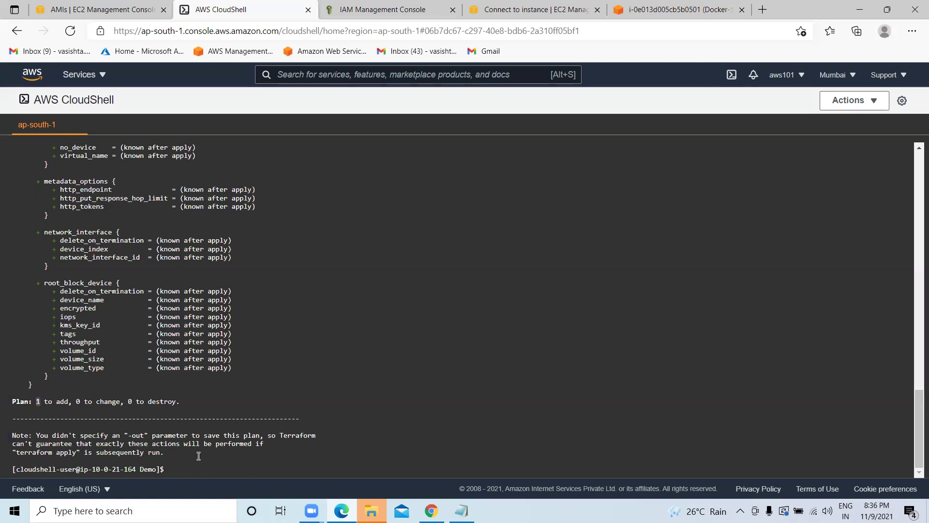
text(clear)
key(Return)
key(Return)
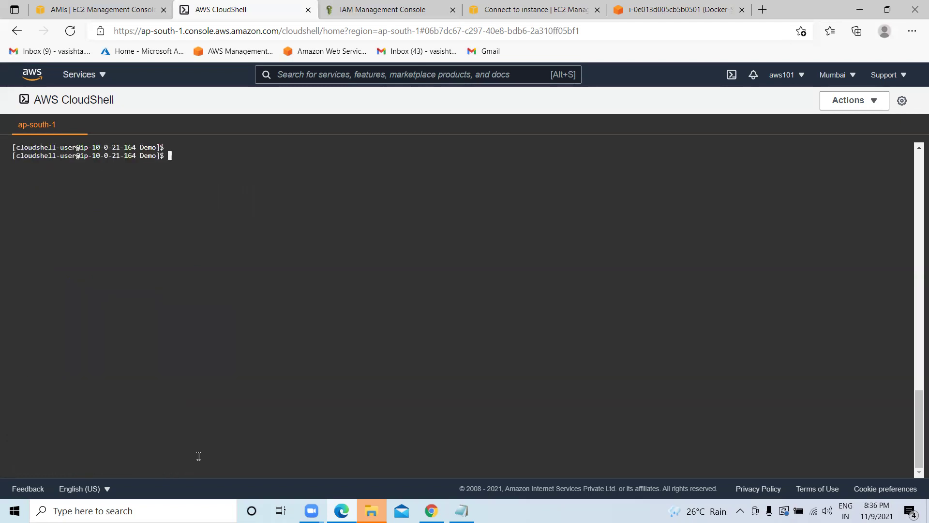
key(Return)
Run terraform apply, approve with yes, and see it fail with InvalidAMIID.Malformed.
text(terr)
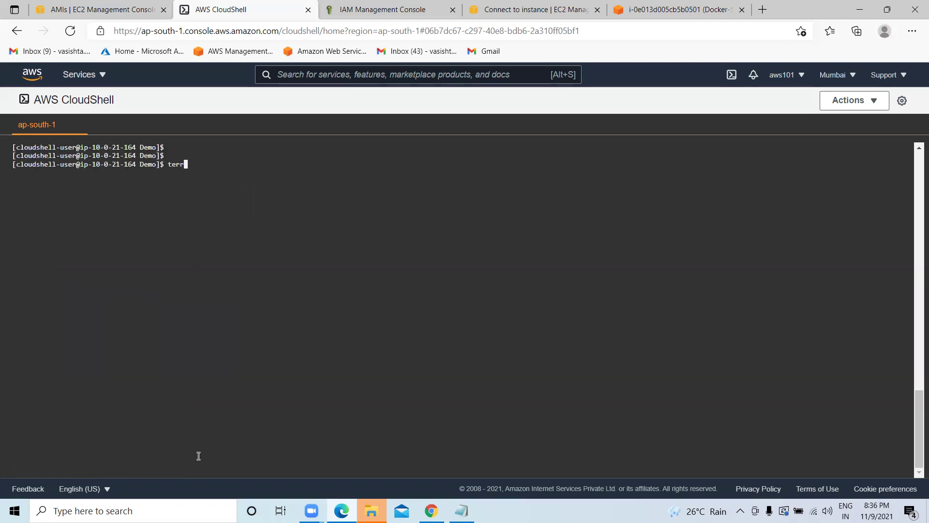
text(aform)
text( apply)
text(yes)
key(Return)
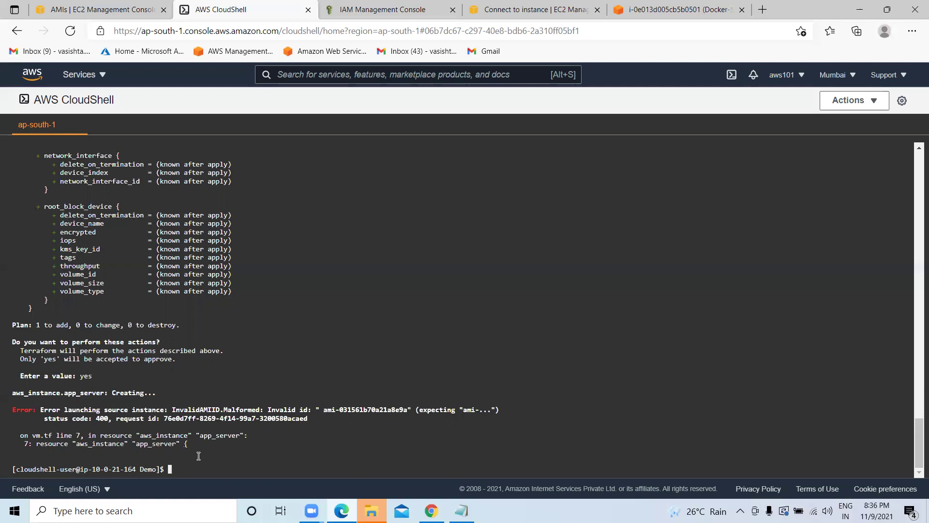
click(94, 9)
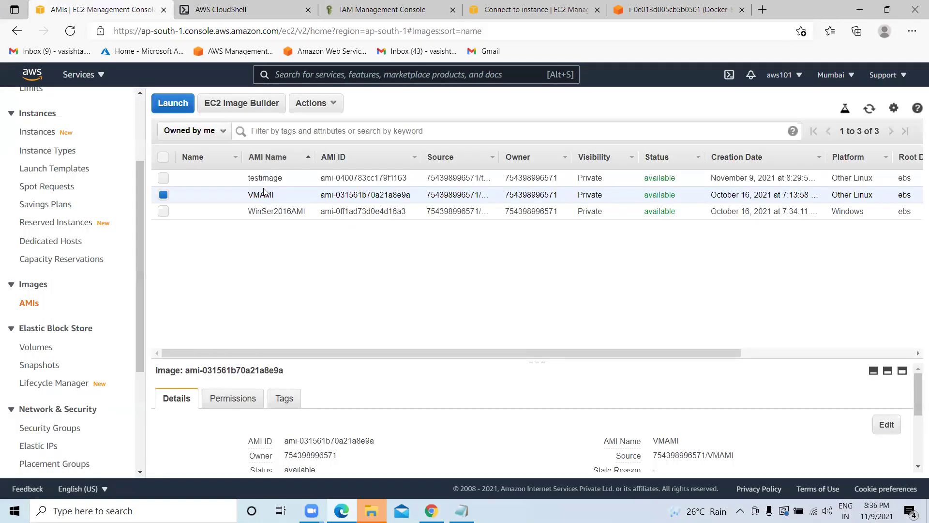
Select the testimage AMI and check, then close, its Modify Image Permissions settings.
drag(512, 354, 264, 331)
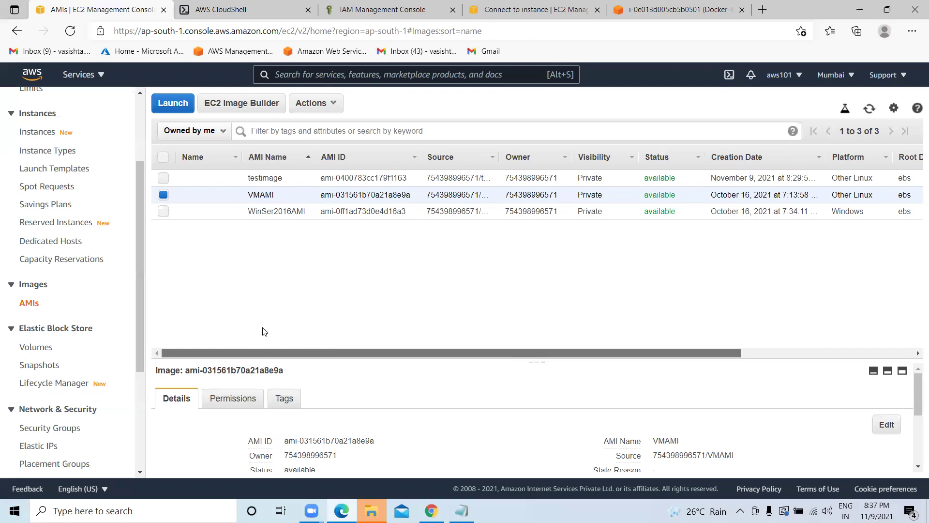
click(164, 178)
click(167, 196)
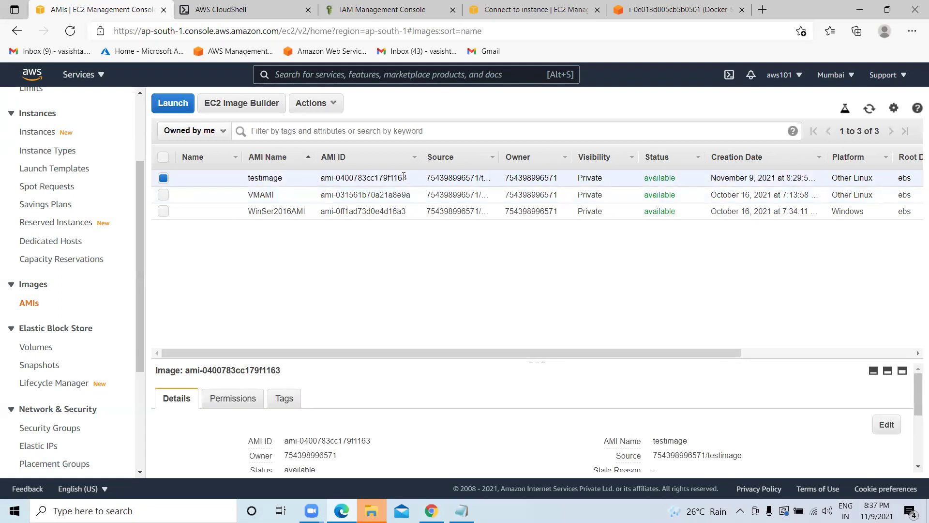
drag(407, 177, 321, 178)
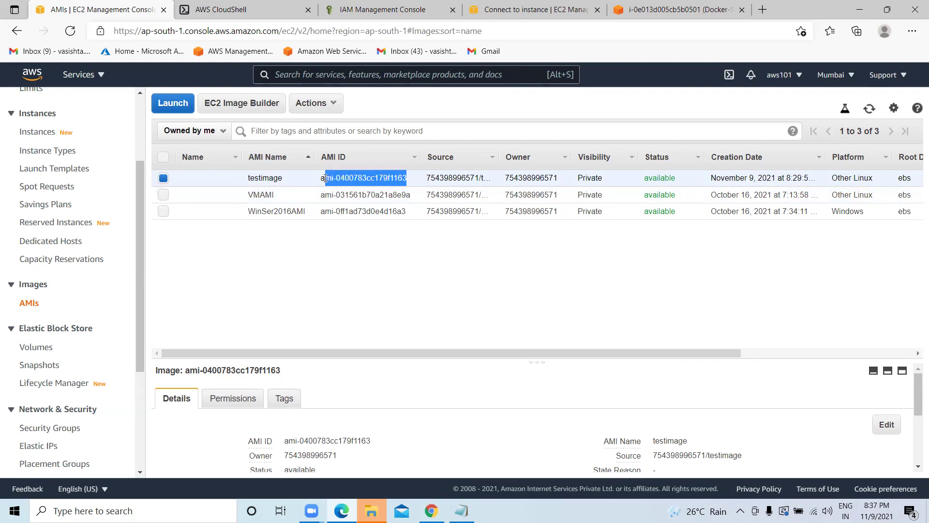
right_click(336, 175)
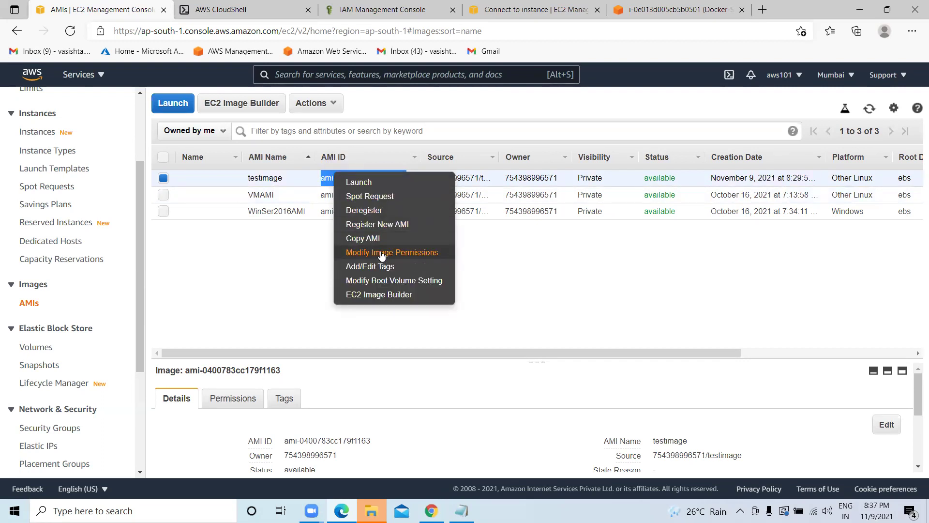
click(378, 252)
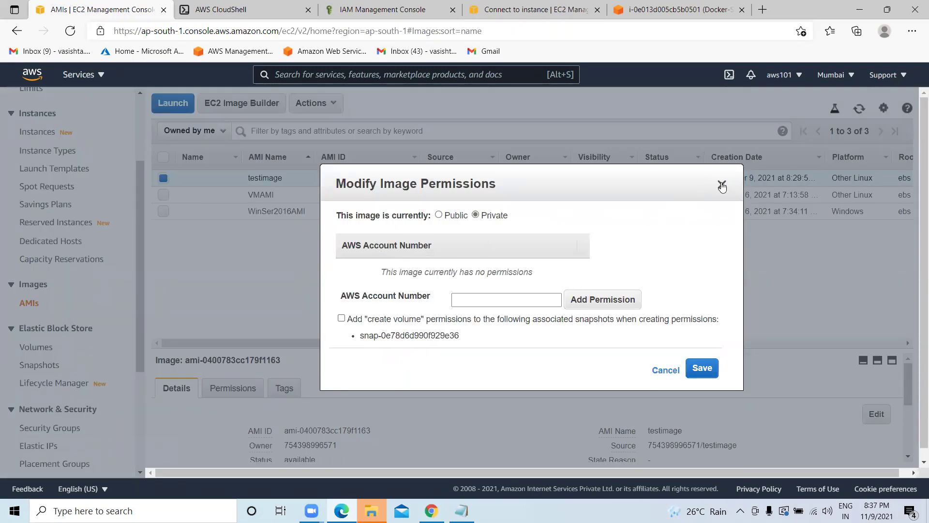
click(720, 184)
Copy AMI ID ami-0400783cc179f1163 from the Copy AMI dialog and return to CloudShell.
drag(408, 178, 320, 177)
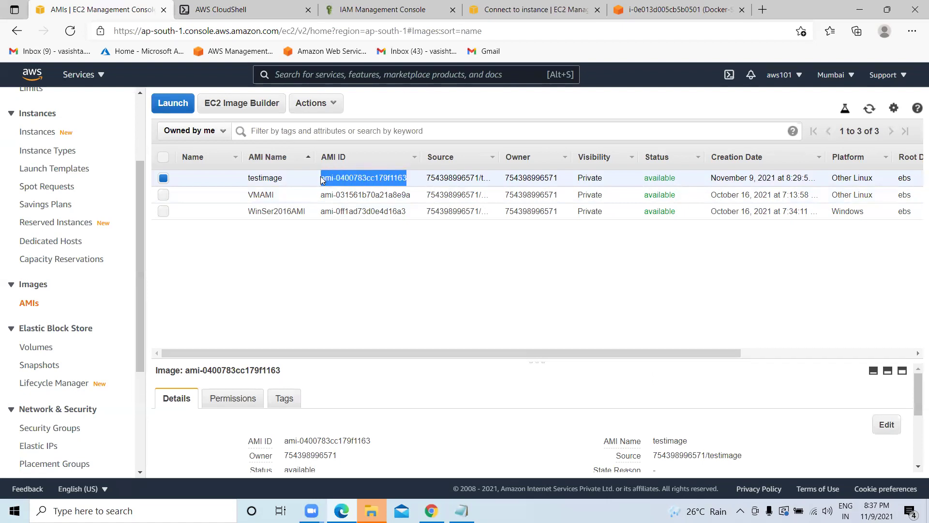
right_click(335, 175)
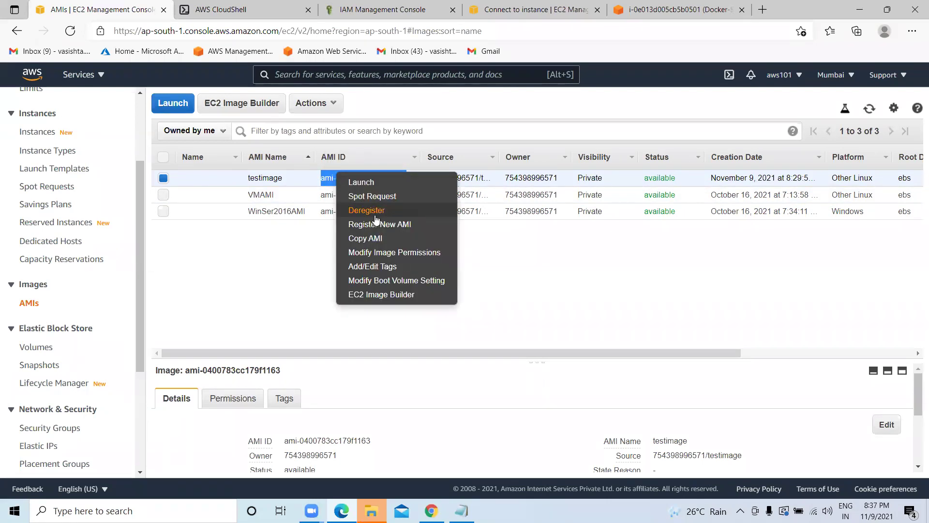
click(381, 238)
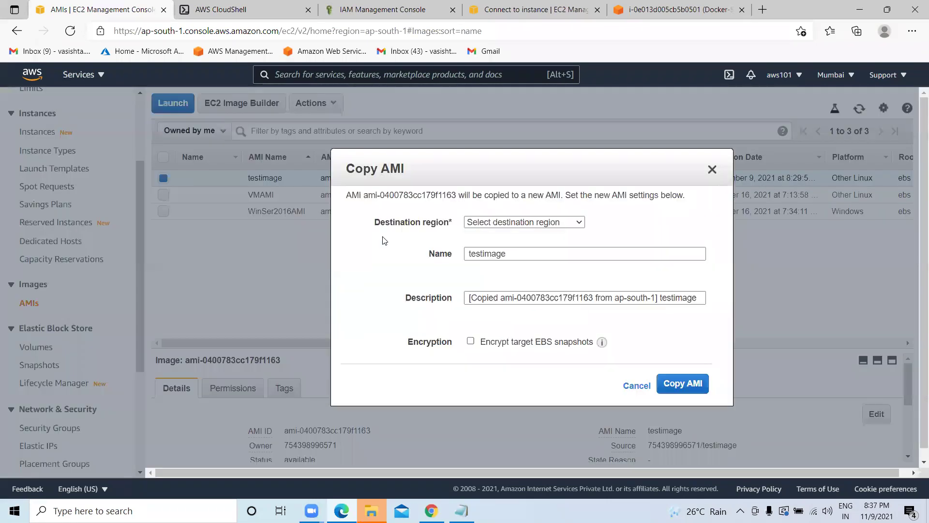
drag(455, 194, 363, 195)
right_click(378, 196)
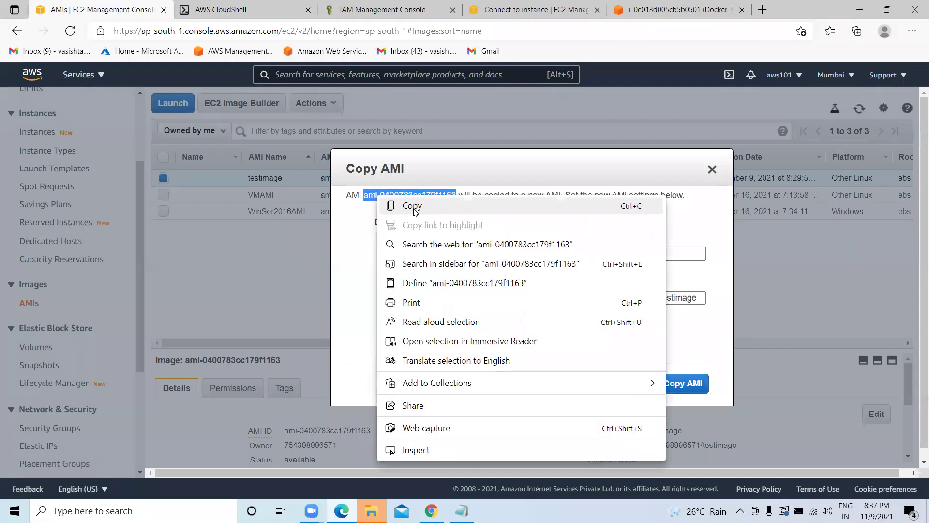
click(412, 207)
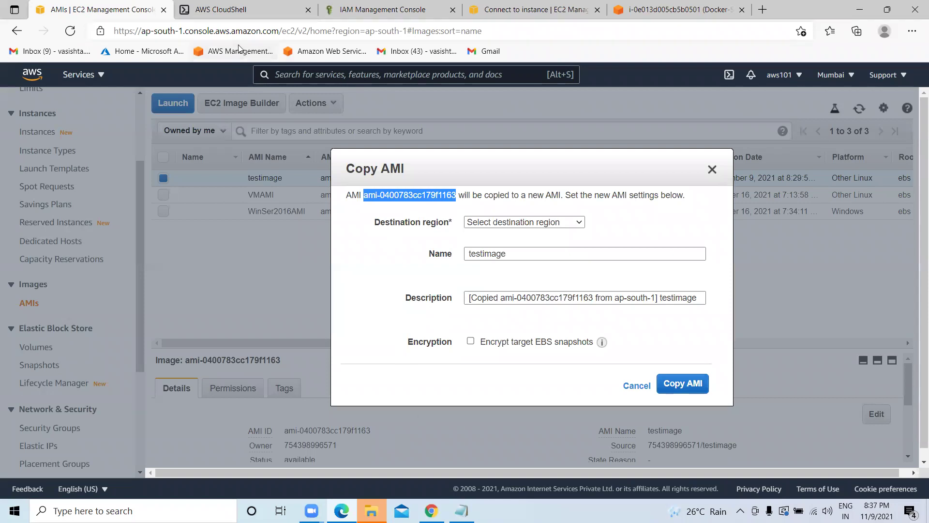
click(244, 7)
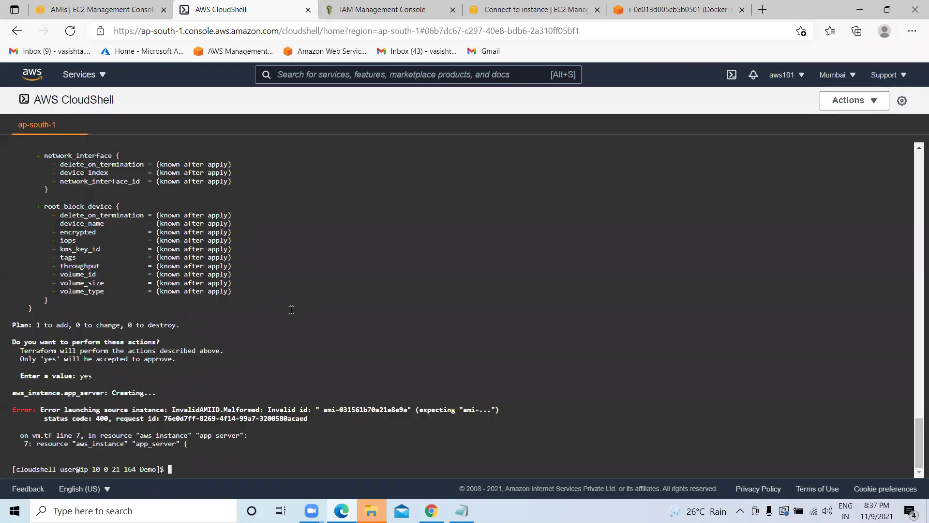
key(Return)
key(Return)
key(Return)
List the Demo folder and open vm.tf with sudo vi.
text(ls)
key(Return)
key(Return)
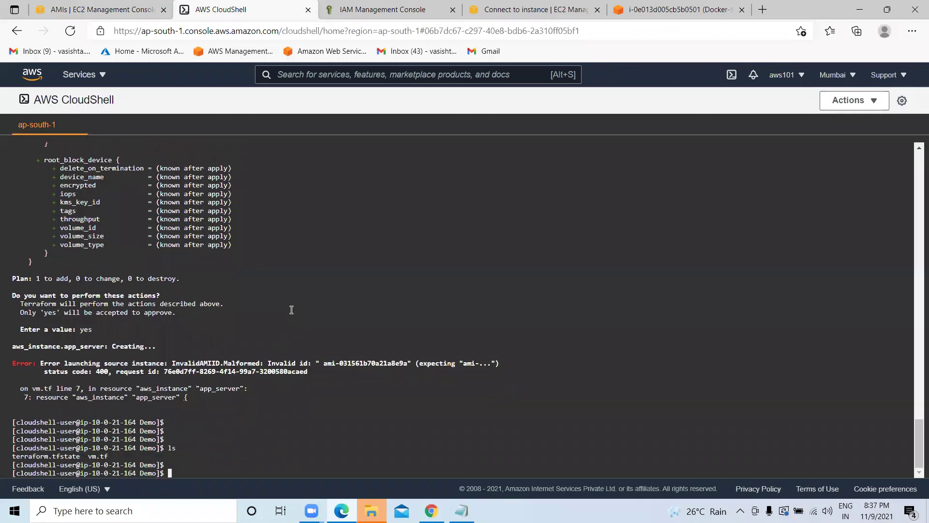
key(Return)
key(Return)
text(vi)
key(Home)
text(sudo  vm.tf)
key(Return)
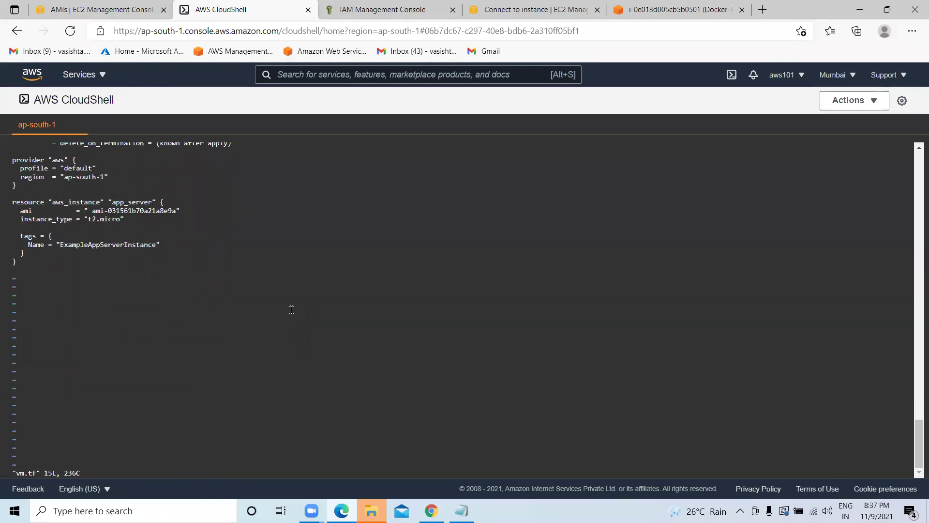
Scroll through vm.tf, quit vi with :q, and clear the terminal.
scroll(283, 299, up, 5)
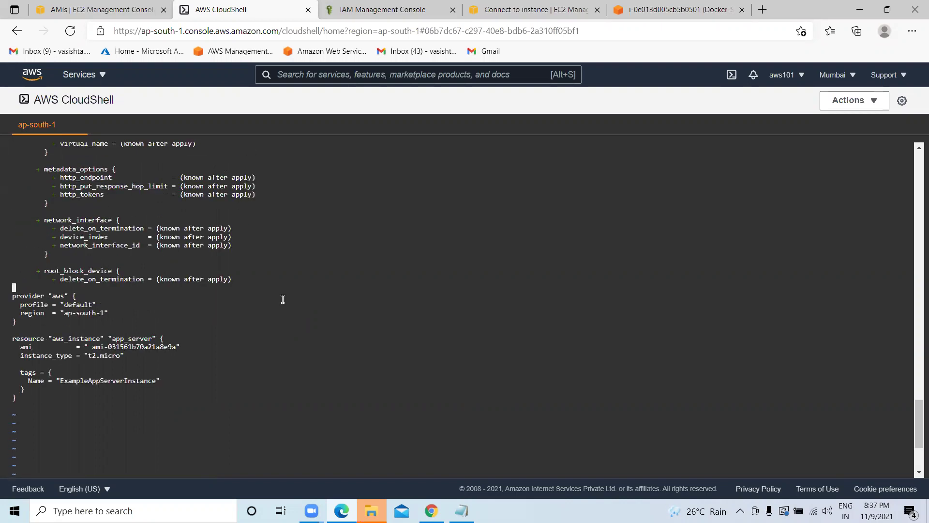
scroll(282, 299, down, 5)
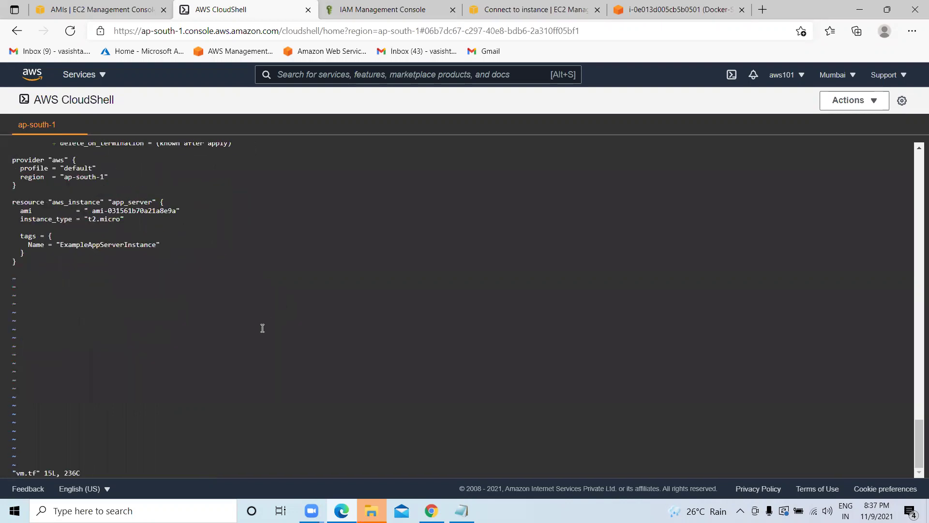
scroll(262, 328, up, 10)
scroll(262, 328, down, 10)
scroll(263, 328, up, 5)
scroll(262, 328, up, 5)
scroll(262, 328, down, 15)
text(:q)
key(Return)
key(Return)
key(Return)
key(Return)
text(clear)
key(Return)
key(Return)
key(Return)
key(Return)
key(Return)
key(Return)
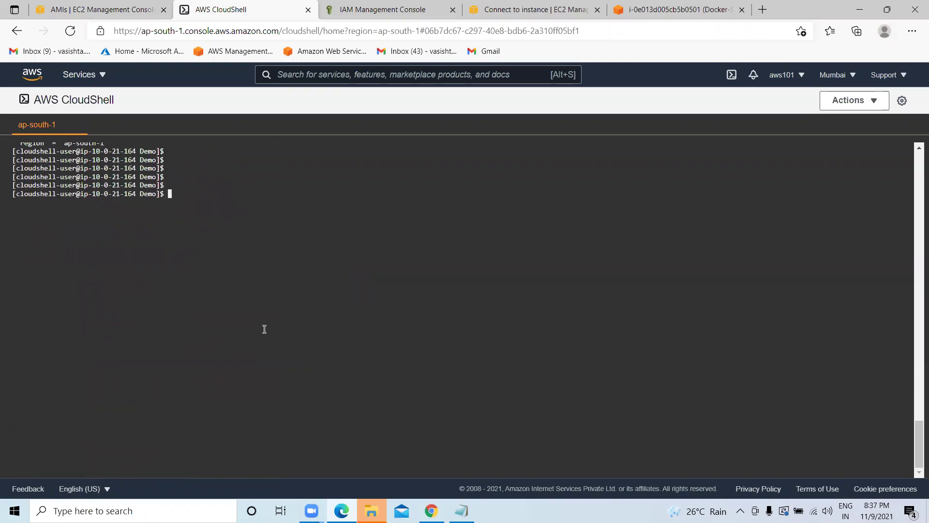
text(clear)
key(Return)
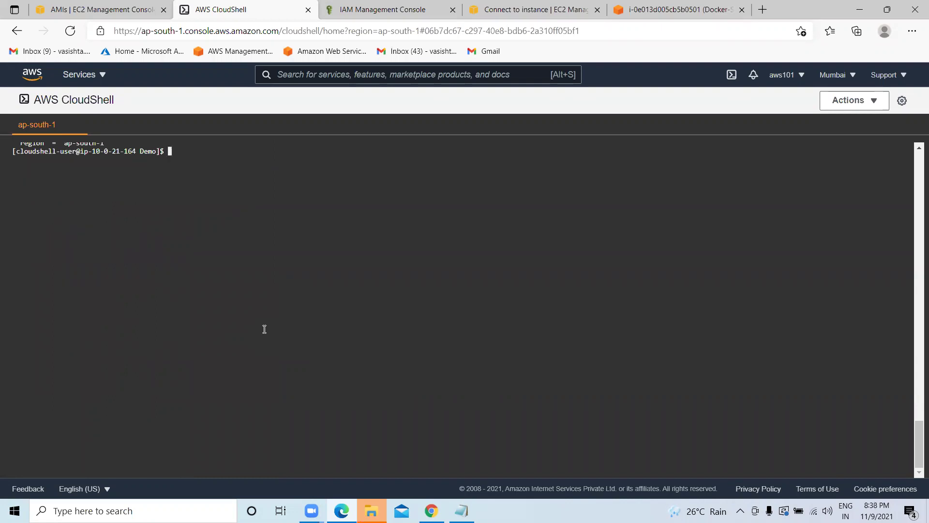
key(Return)
key(Return)
key(Return)
Try deleting the state file with the misspelt 'sudo rm terrafom.tfstate', which fails.
text(;)
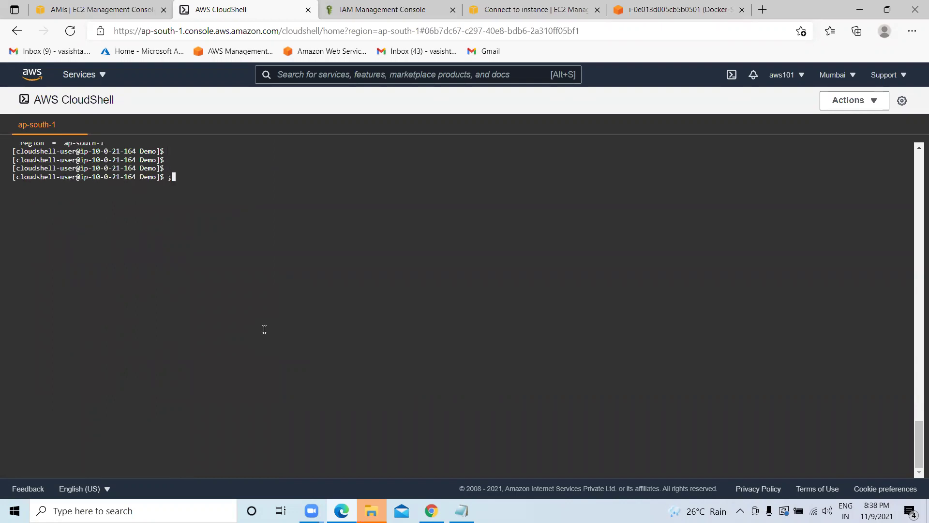
key(BackSpace)
text(ls)
key(Return)
key(Return)
key(Return)
key(BackSpace)
text(sudo rm)
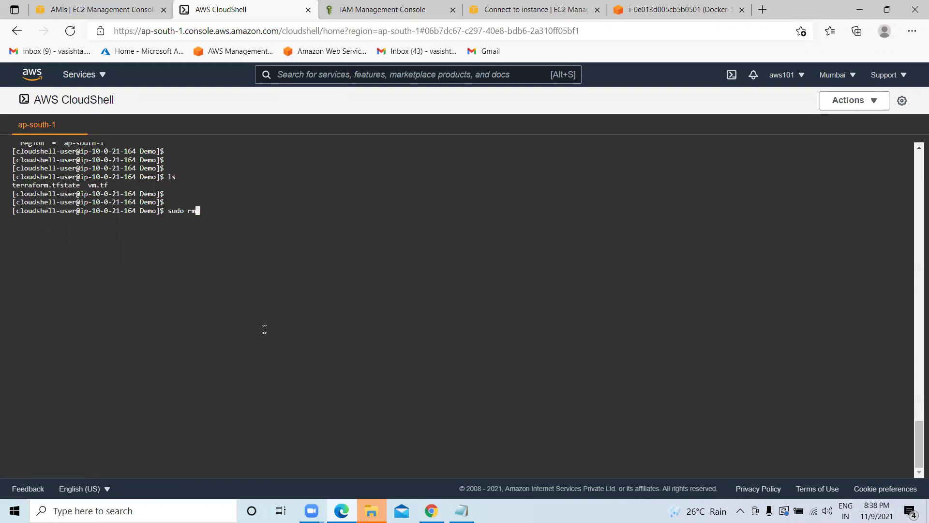
text( terrafom.tfstate)
key(Return)
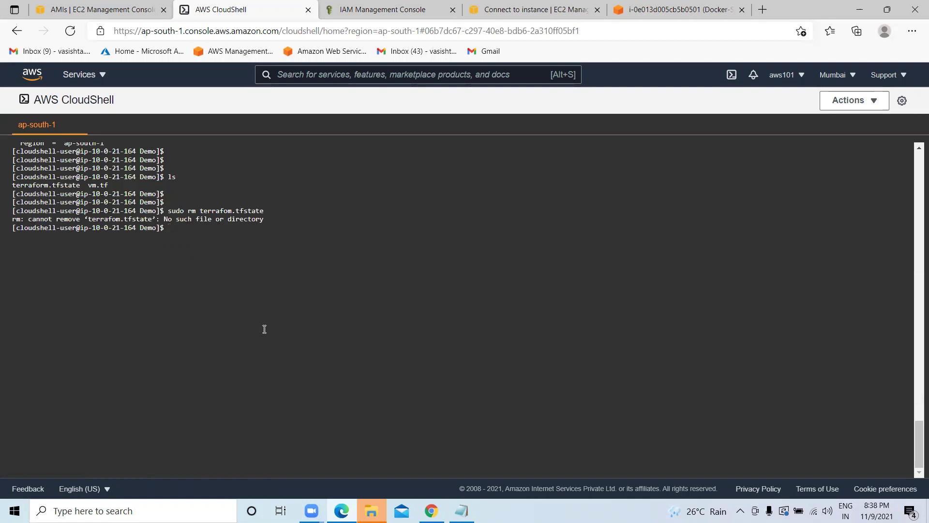
Delete vm.tf with sudo rm and clear the terminal.
text(sudo rm)
text(vm.tf)
key(Return)
text(clear)
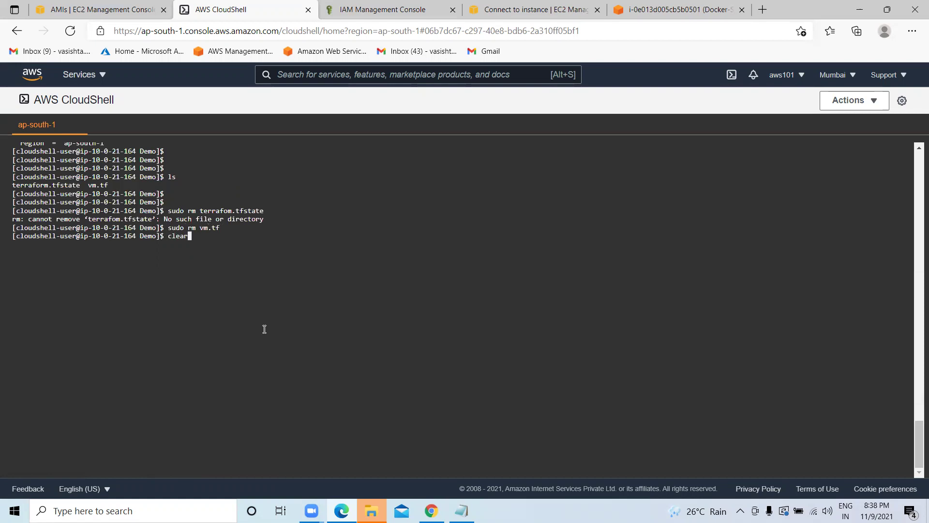
key(Return)
key(Return)
key(Return)
text(sudo vi)
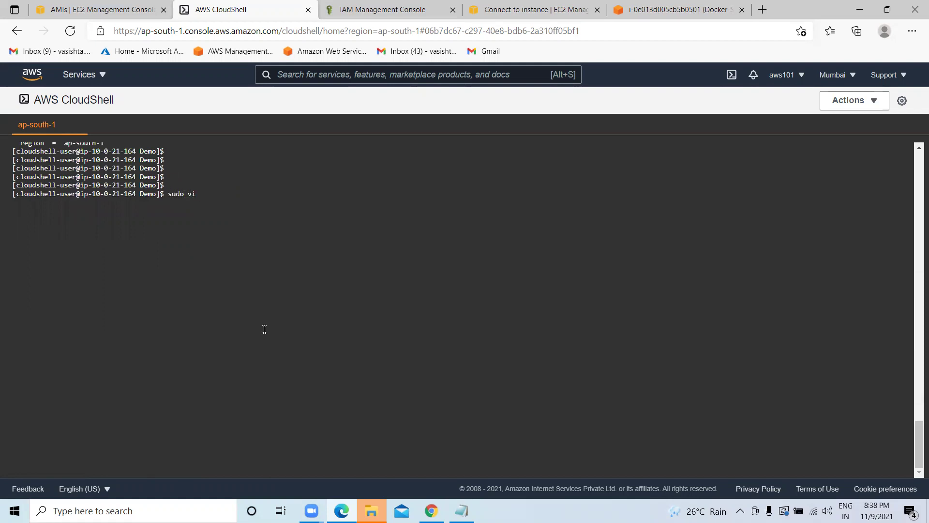
text( vm.tf)
Quit the vi editor with :q!, discarding the empty vm.tf file.
key(Return)
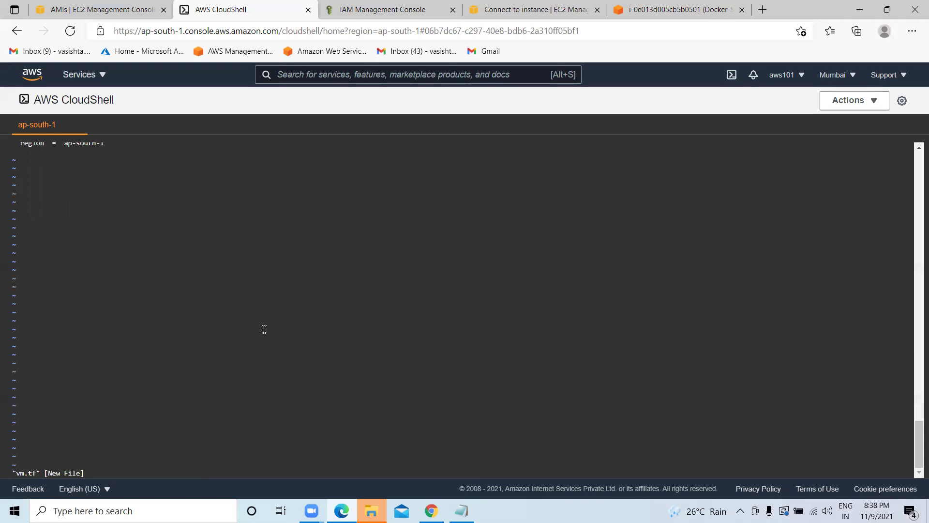
scroll(272, 310, down, 1)
scroll(272, 311, up, 20)
scroll(271, 310, up, 15)
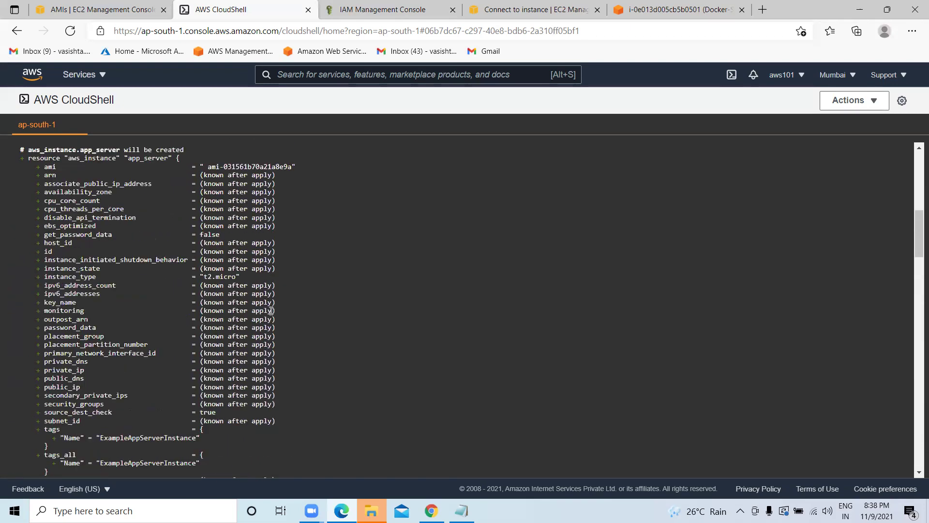
scroll(271, 311, up, 4)
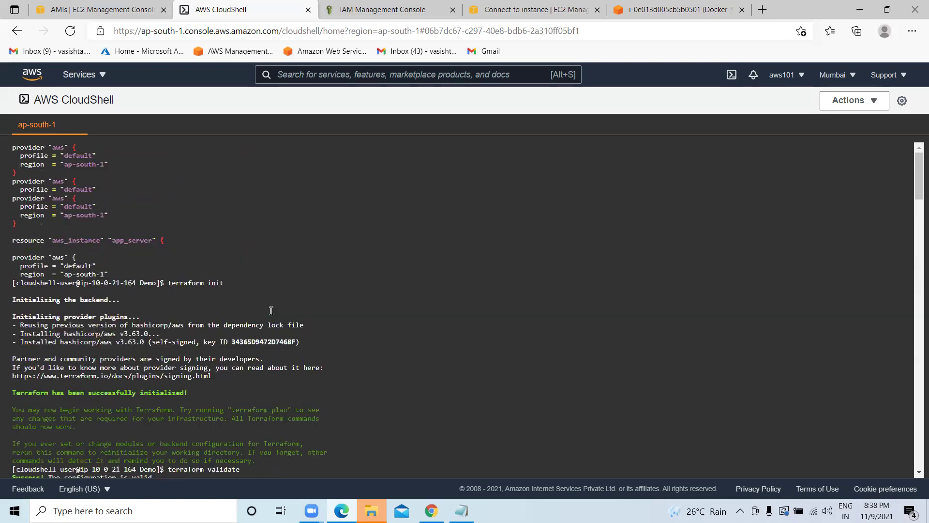
scroll(220, 263, down, 15)
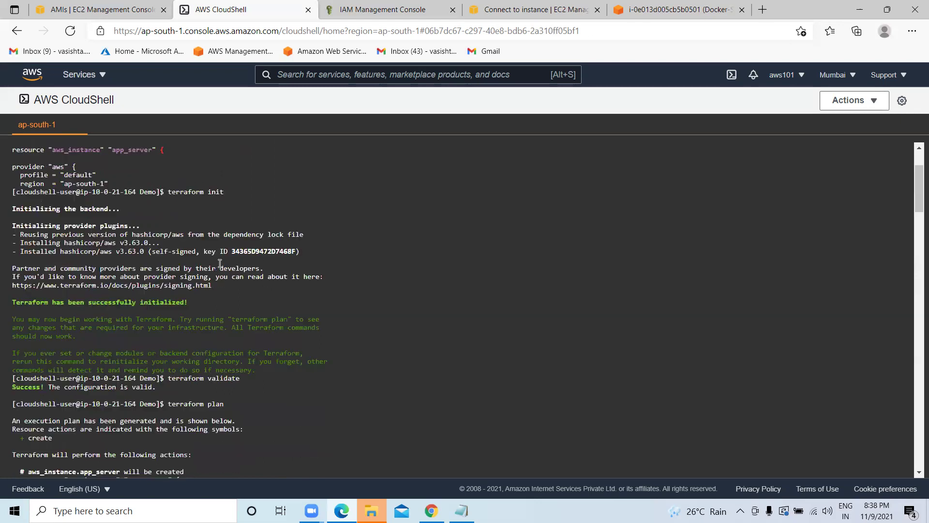
scroll(238, 264, down, 10)
key(Return)
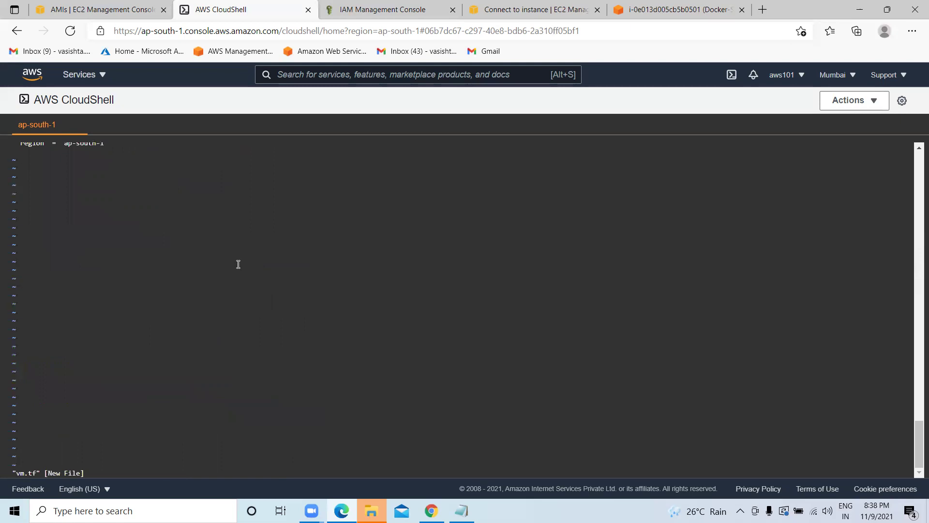
text(:q!)
key(Return)
key(Return)
key(Return)
key(Return)
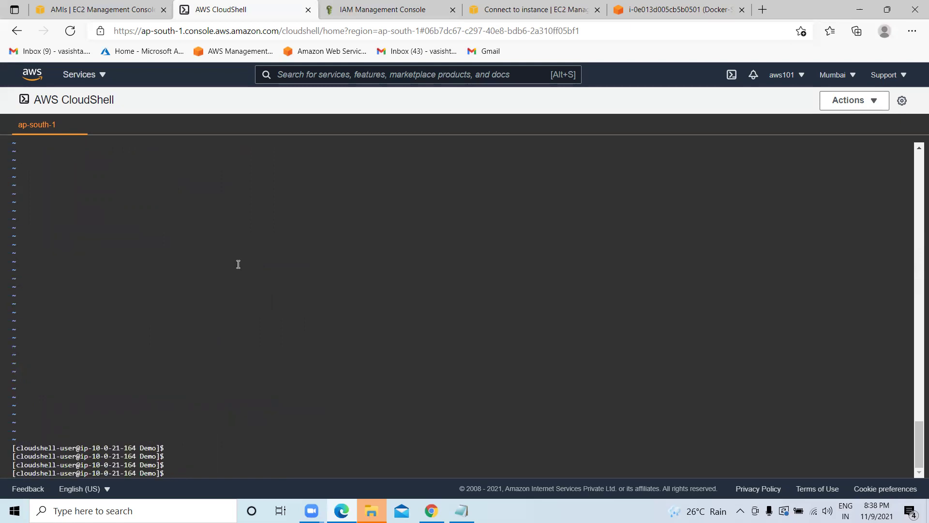
text(cd ..)
Return to the home folder and create a new TEST folder with mkdir.
key(Return)
key(Return)
key(Return)
key(Return)
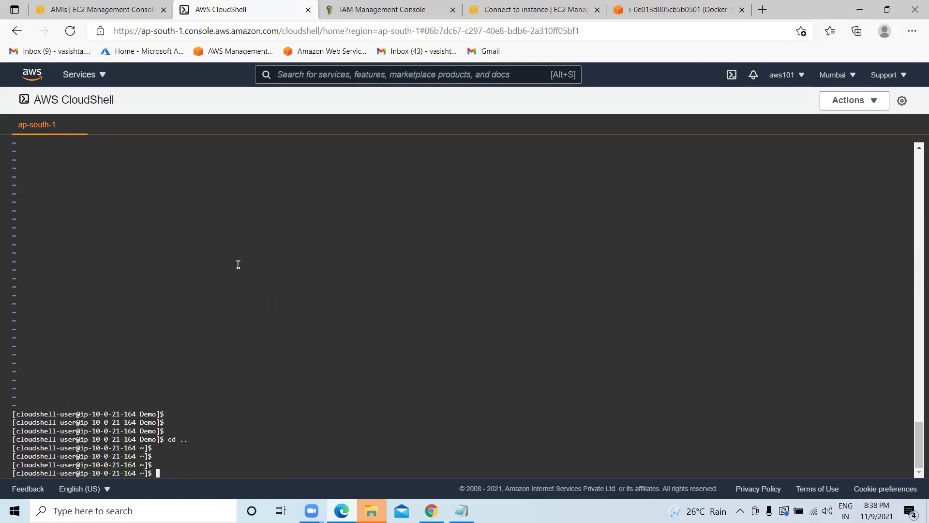
text(ls)
key(Return)
text(cd)
key(BackSpace)
text(m)
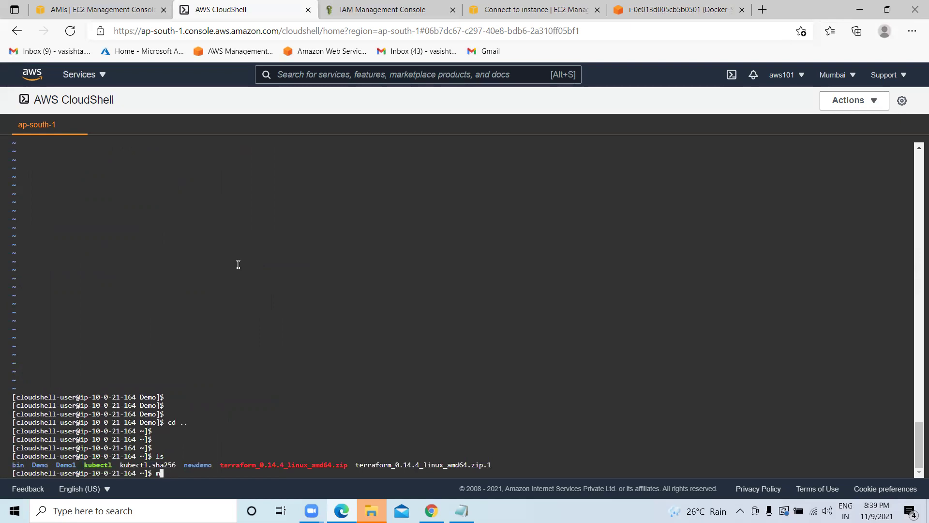
text(kdir TEST)
key(Return)
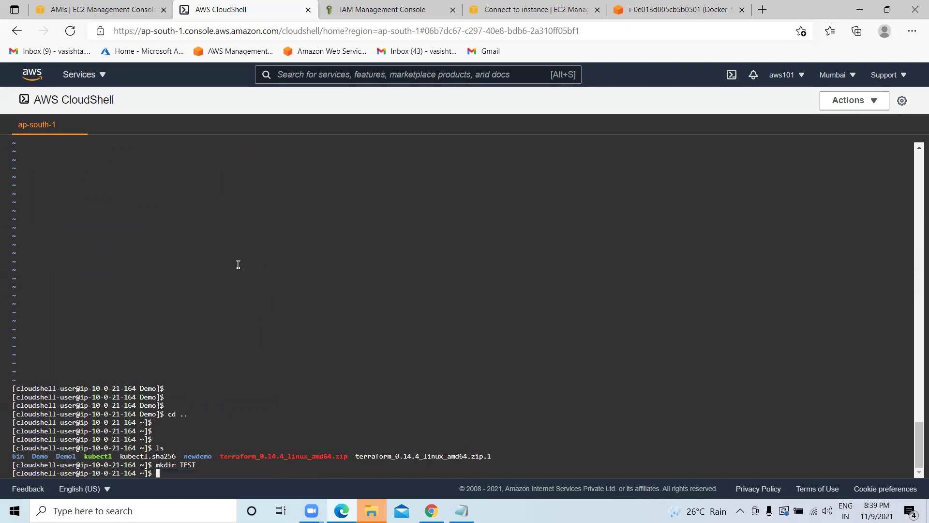
text(ls)
key(Return)
Move into TEST, clear the terminal, and bring up the EKS notes in Notepad.
text(cd )
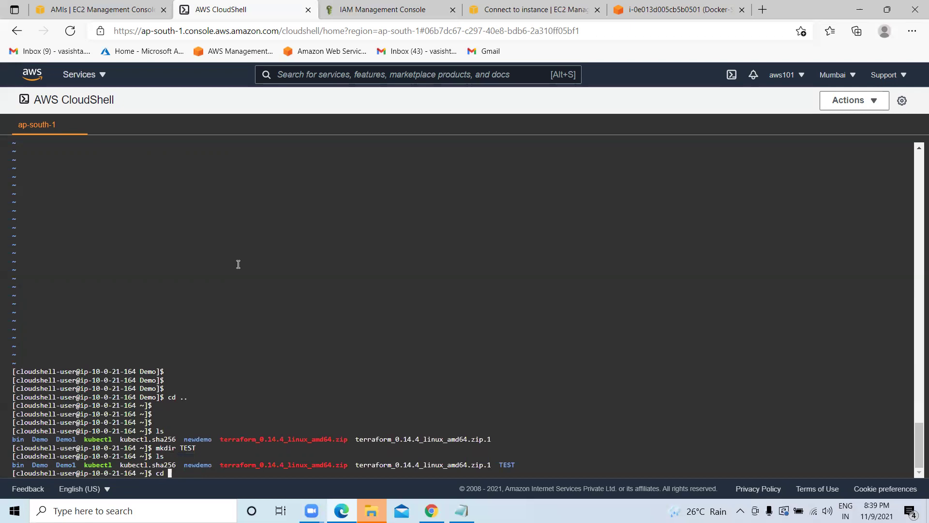
text(TEST)
key(Return)
text(ls)
key(Return)
text(clar)
key(Return)
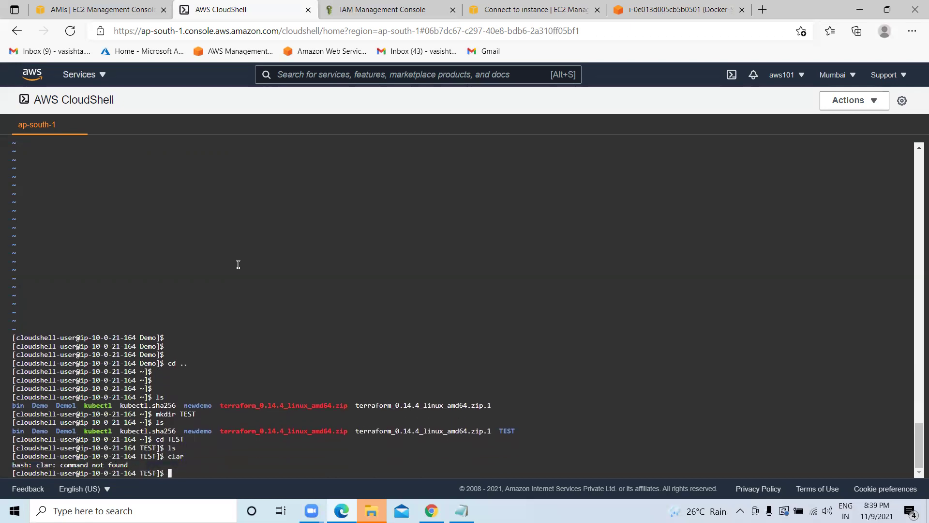
key(Return)
key(Return)
key(Return)
key(Return)
key(Return)
text(clear)
key(Return)
key(Return)
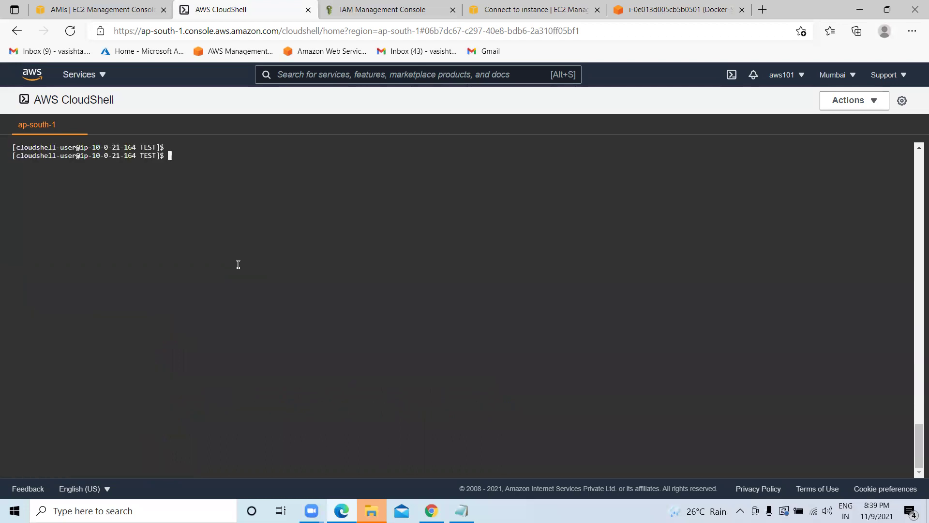
key(alt+Tab)
click(159, 269)
Replace the config's AMI ID with ami-0400783cc179f1163, removing the leading space.
drag(201, 170, 99, 170)
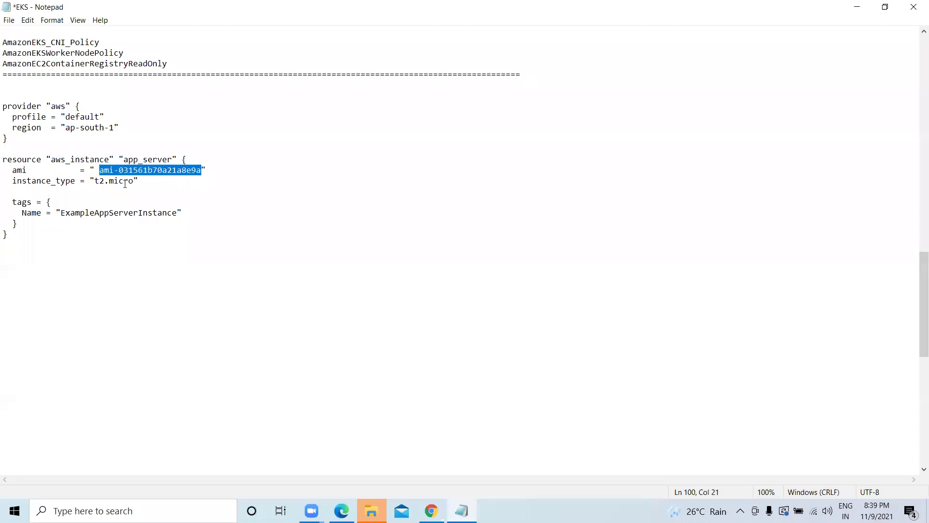
text(ami-0400783cc179f1163)
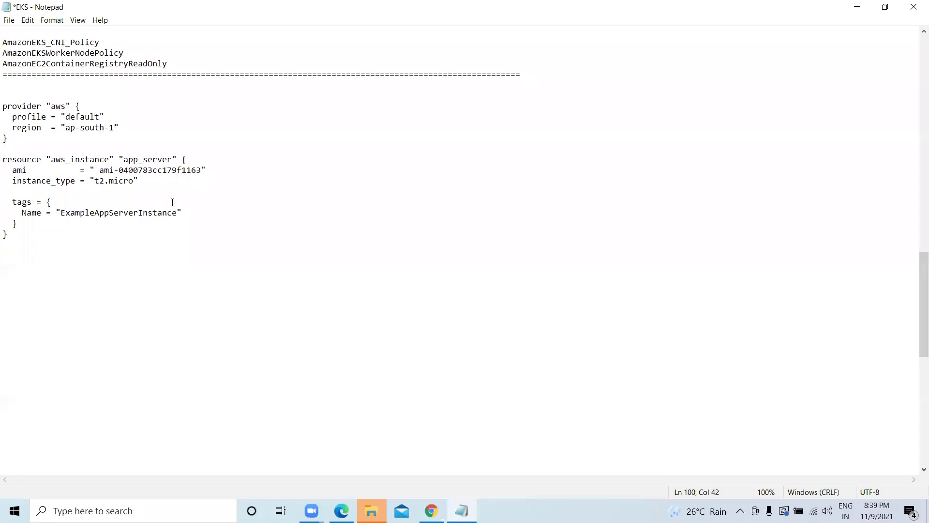
click(101, 171)
key(BackSpace)
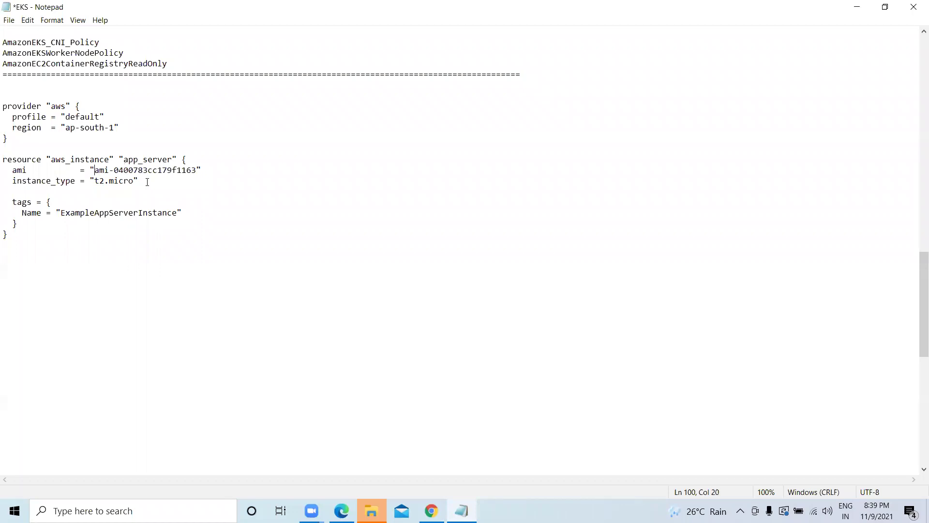
Copy the Terraform provider and instance blocks, then minimize Notepad back to CloudShell.
drag(40, 250, 5, 101)
right_click(25, 106)
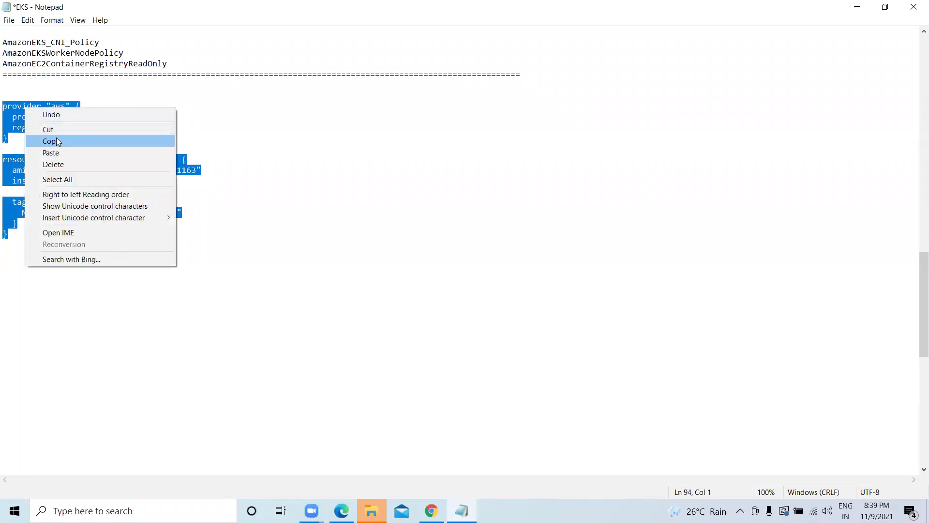
click(58, 141)
click(856, 7)
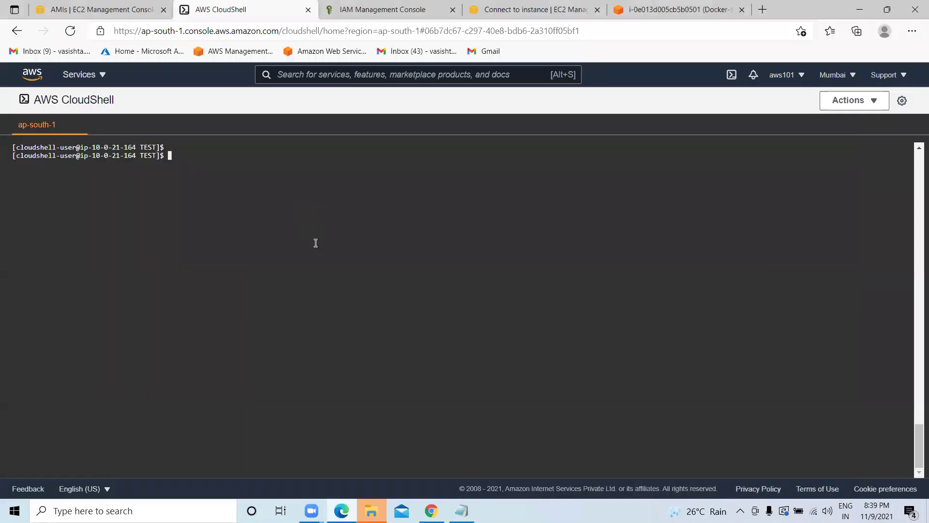
Paste the copied Terraform code into a new vm.tf opened with sudo vi.
text(sudo vi vm.tf)
key(Return)
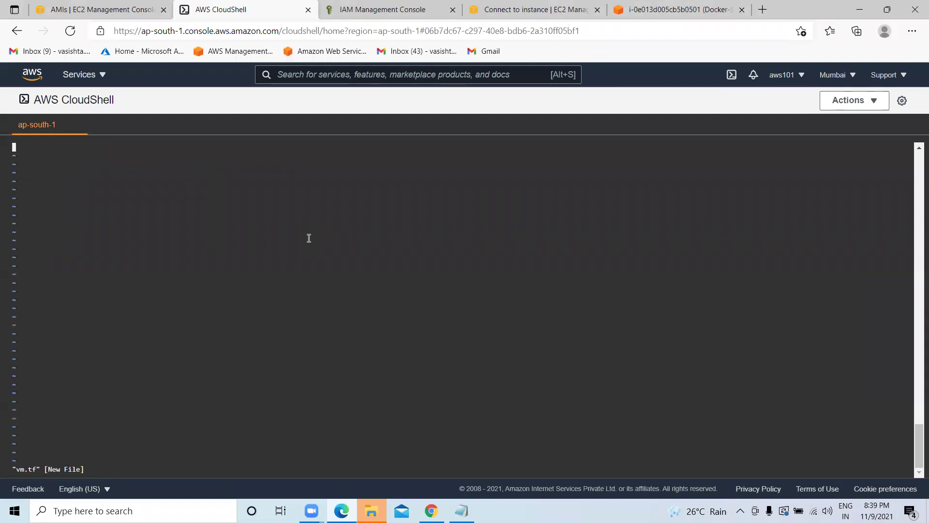
key(i)
key(ctrl+v)
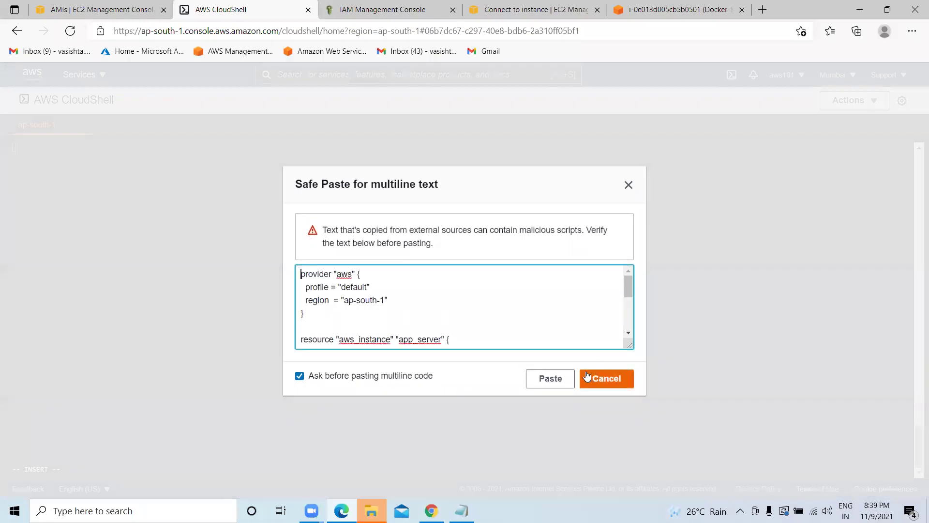
click(552, 378)
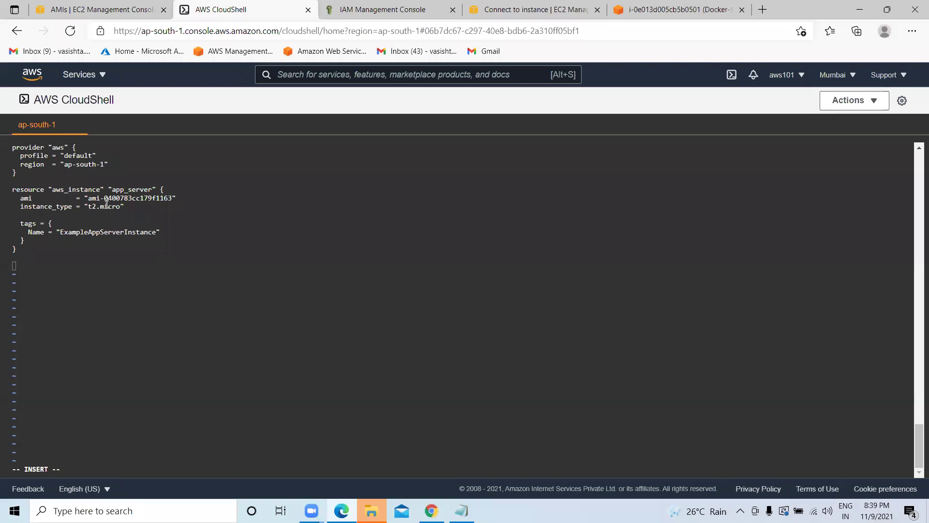
Save vm.tf with :wq! and clear the terminal.
click(259, 317)
key(Escape)
text(wq!)
key(Return)
key(Return)
key(Return)
key(Return)
text(clear)
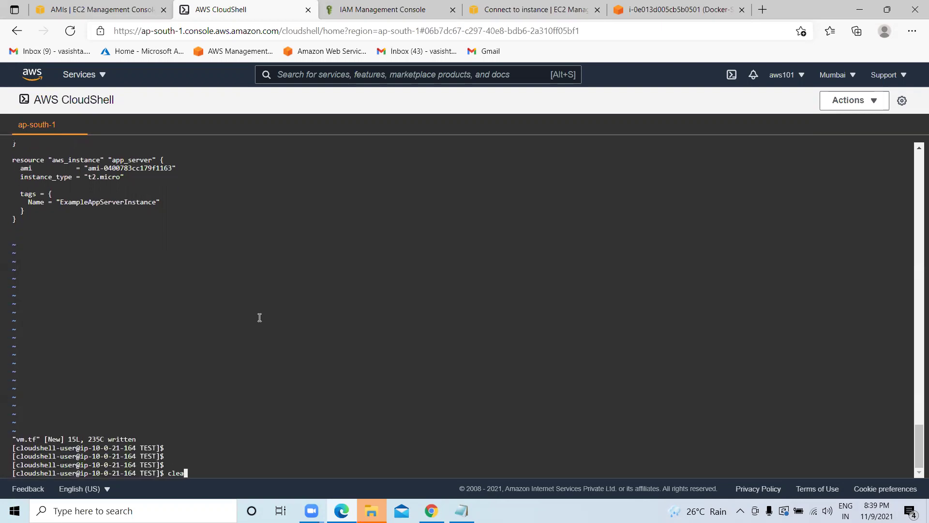
key(Return)
key(Return)
key(Return)
key(Return)
Run terraform init in TEST, which fails with no space left on device.
text(terra)
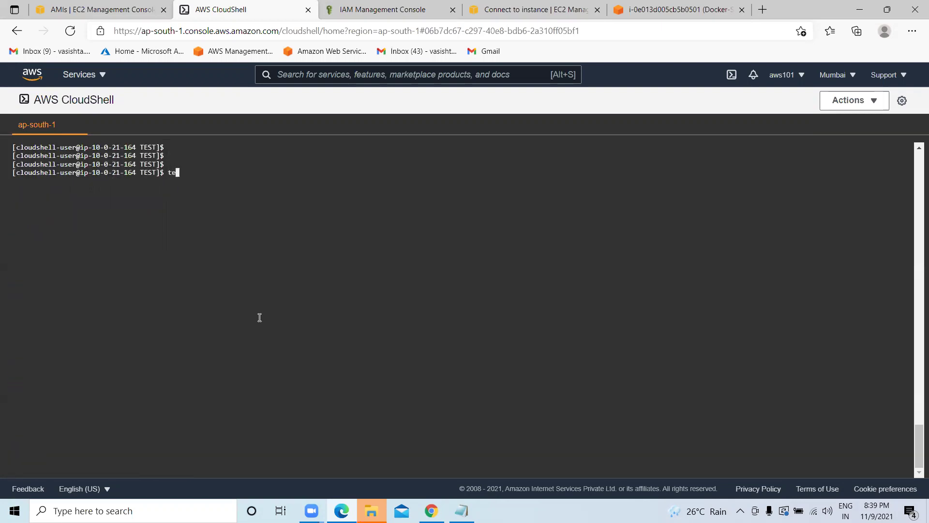
text(form init)
key(Return)
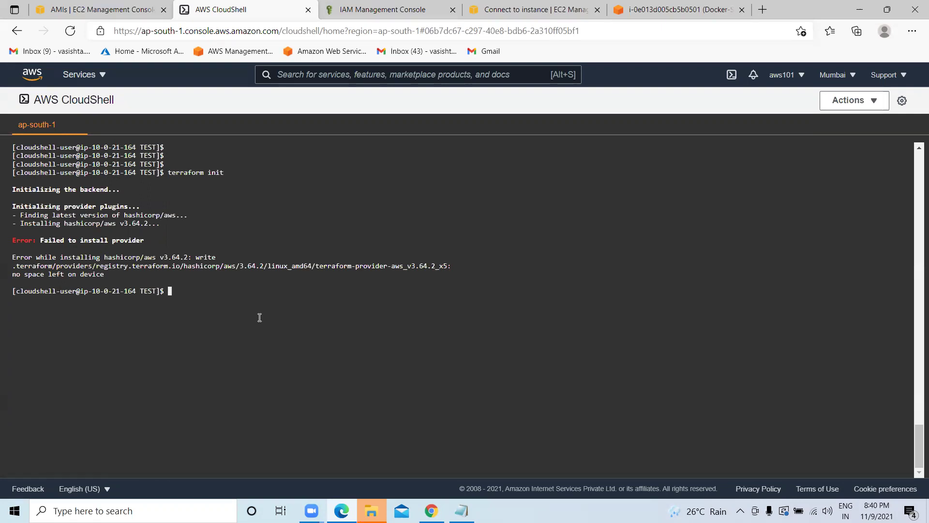
key(Return)
key(Return)
key(Return)
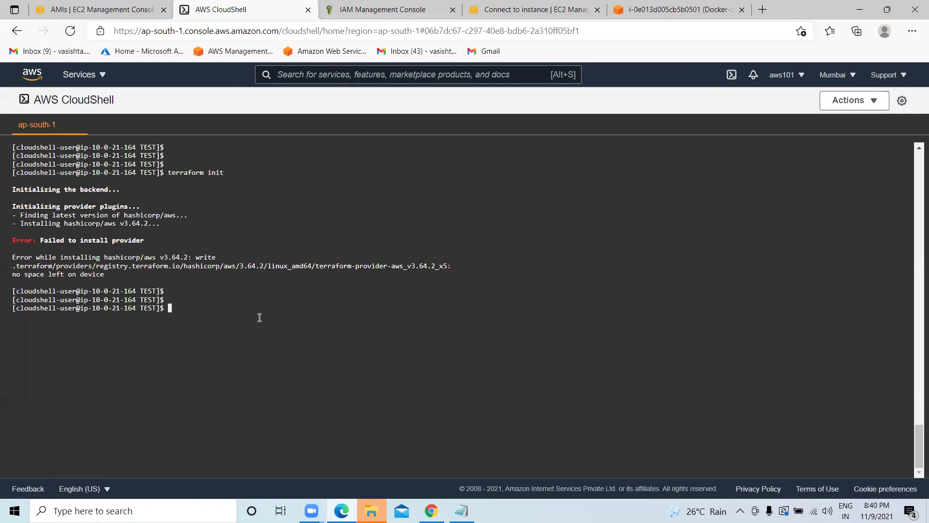
text(ls)
key(Return)
Go to the Demo folder and delete terraform.tfstate with sudo rm.
key(Return)
key(Return)
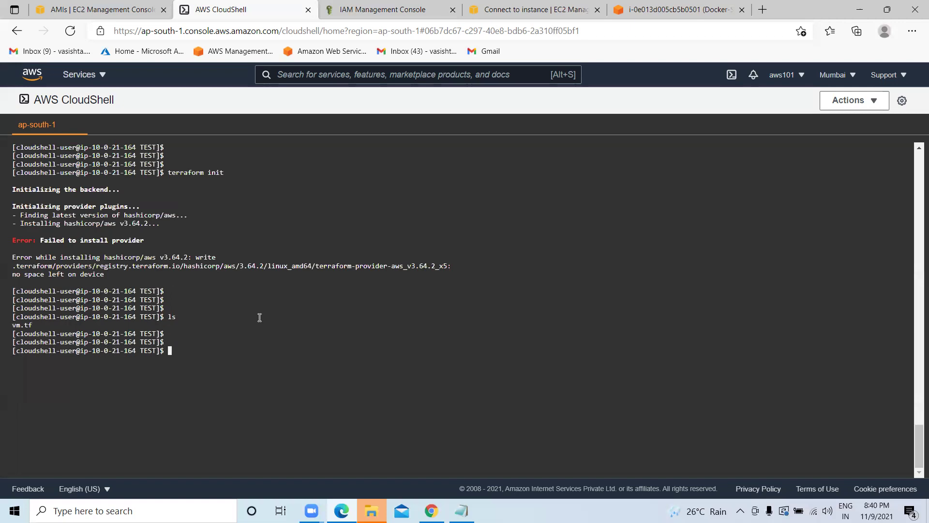
text(cd ..)
key(Return)
key(Return)
key(Return)
key(Return)
text(ls)
key(Return)
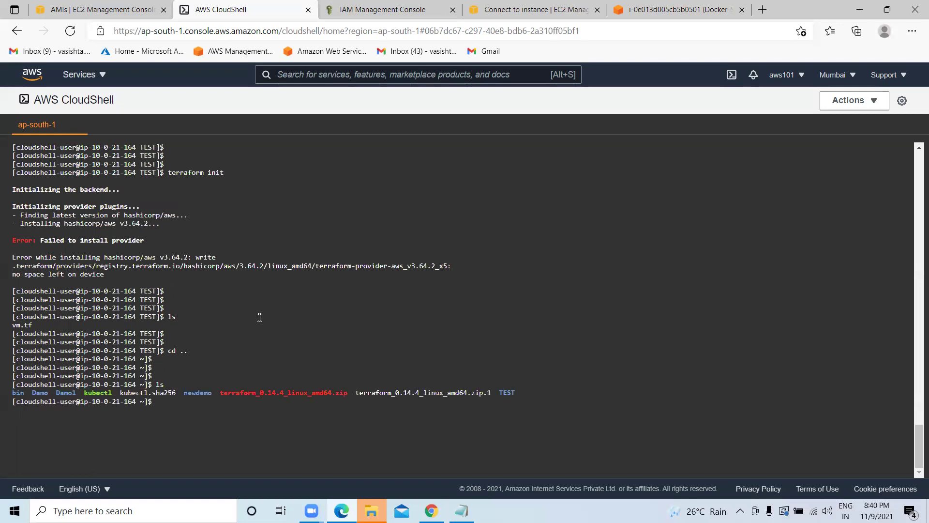
text(cd Demo)
key(Return)
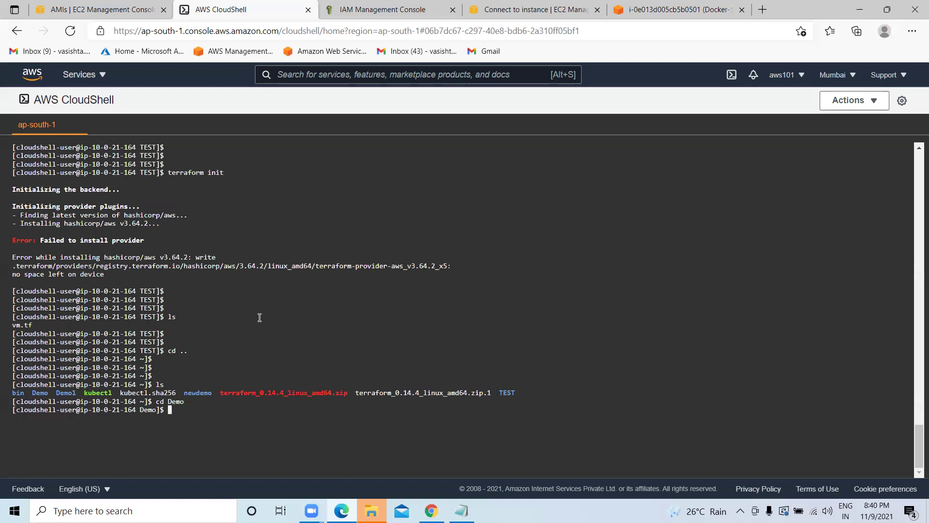
text(ls)
key(Return)
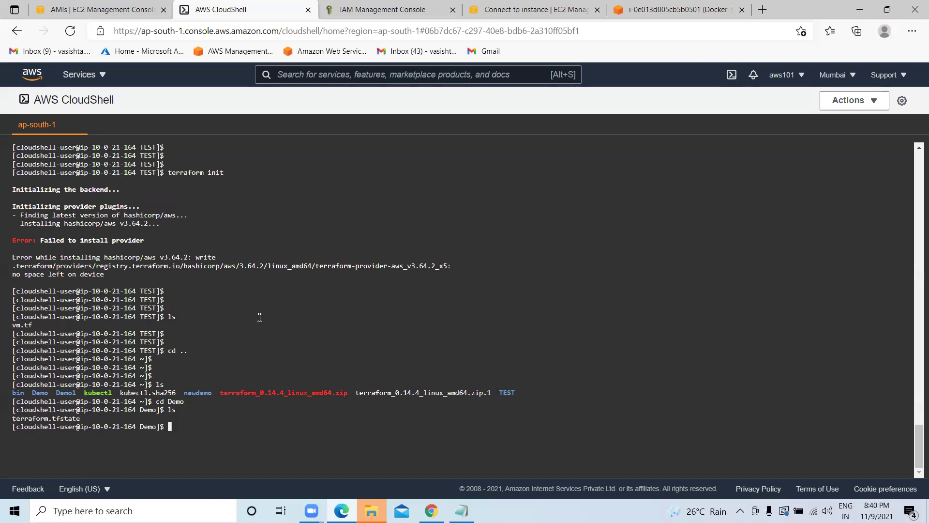
text(sudo rm )
text(terrafo)
text(m)
text(rm)
text(.t)
text(fsta)
text(te)
key(Return)
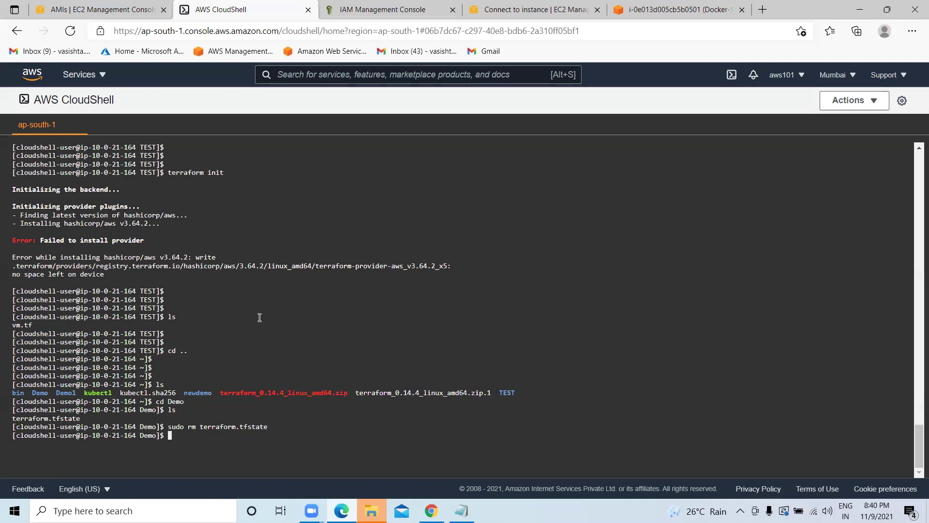
Return to the home directory and try removing Demo1 with sudo rmdir.
text(ls)
key(Return)
text(cd ..)
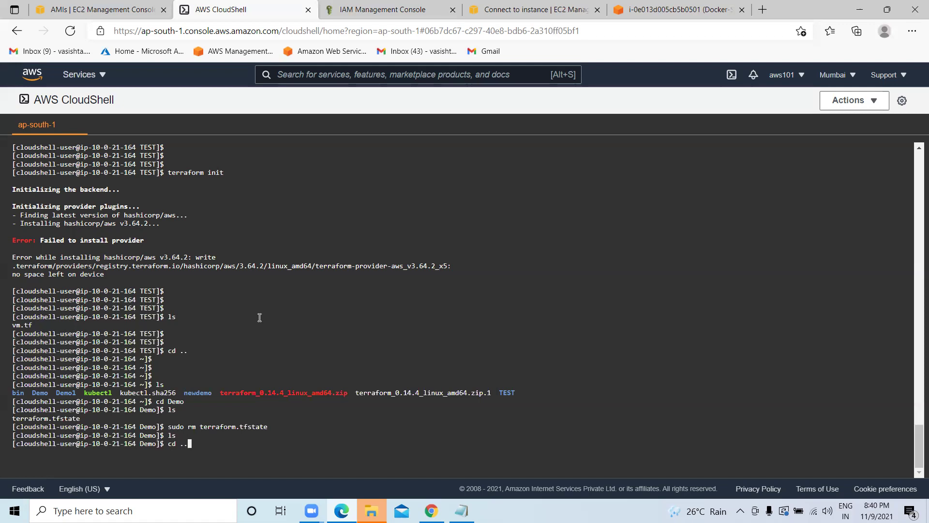
key(Return)
text(s)
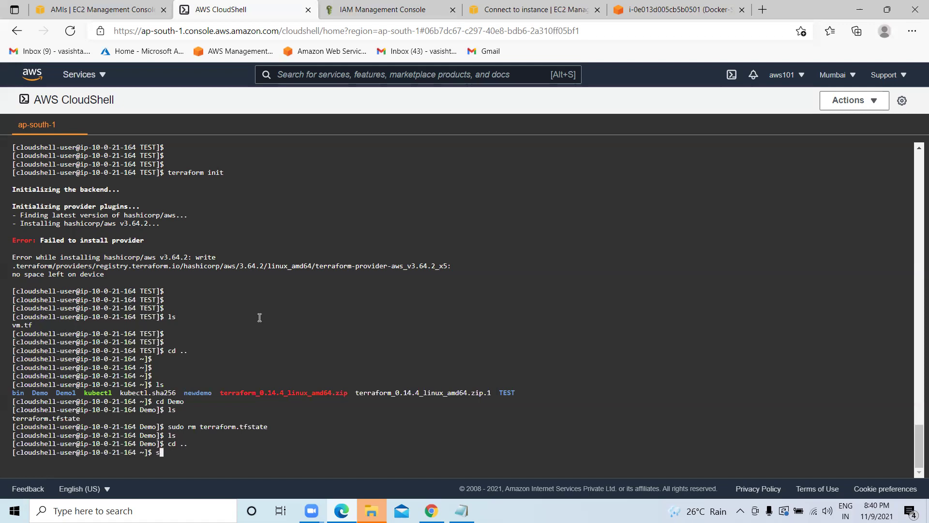
text(udo rmdir Demo1)
key(Return)
Clear the terminal and inspect the contents of the Demo1 folder, then go back home.
key(Return)
key(Return)
key(Return)
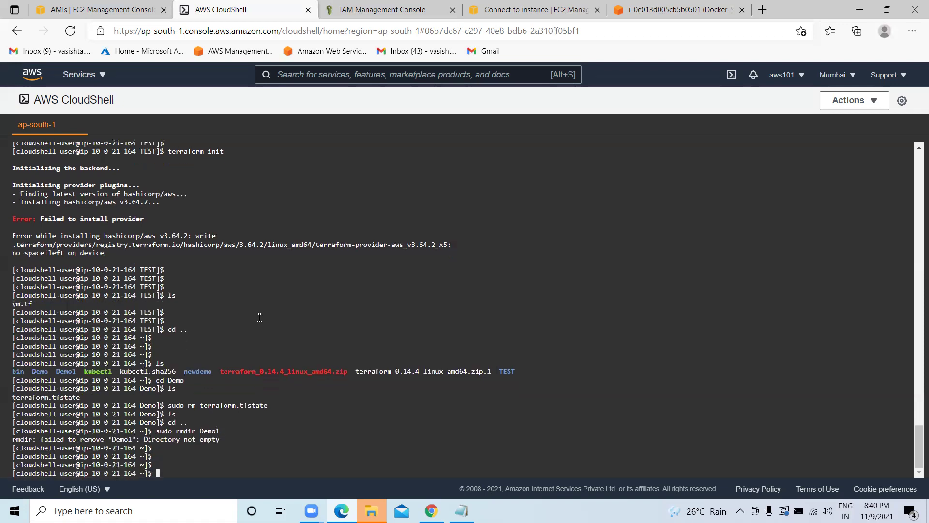
text(clear)
key(Return)
key(Return)
key(Return)
text(ls)
key(Return)
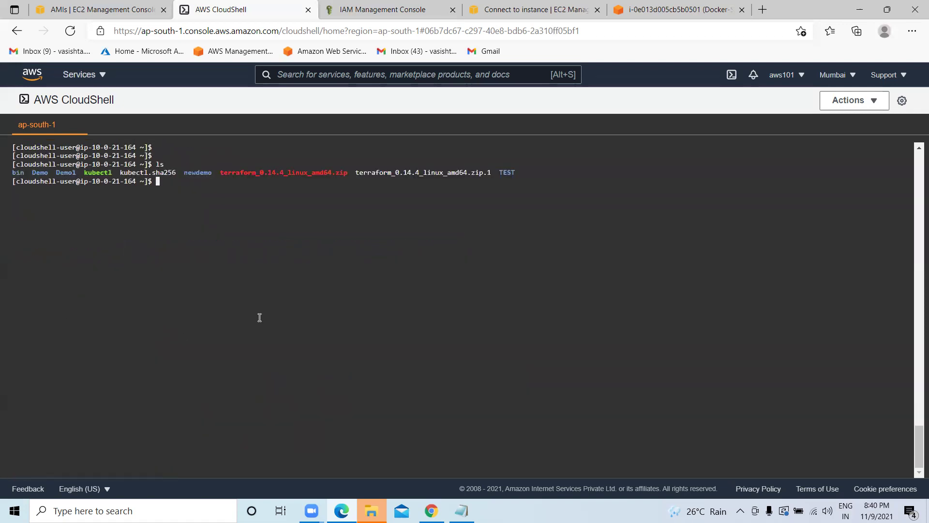
text(cd Demo1)
key(Return)
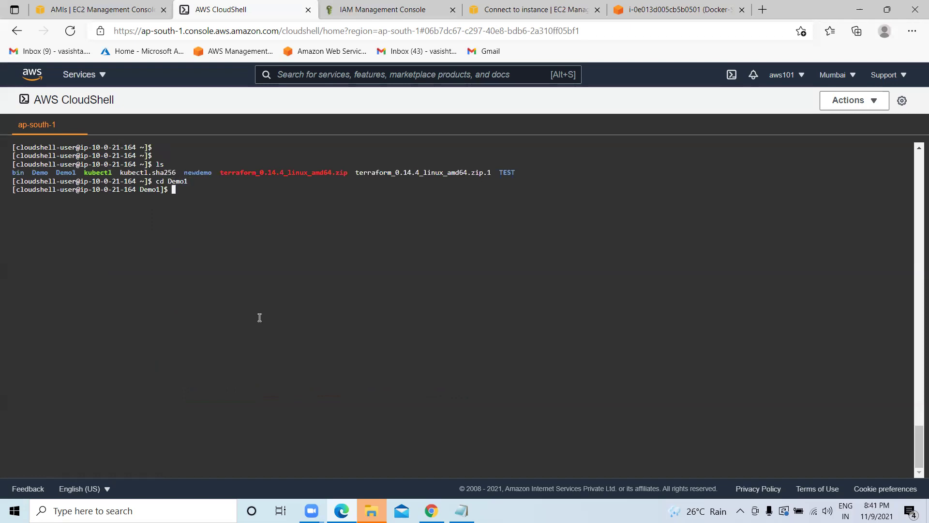
text(ls)
key(Return)
text(cd ..)
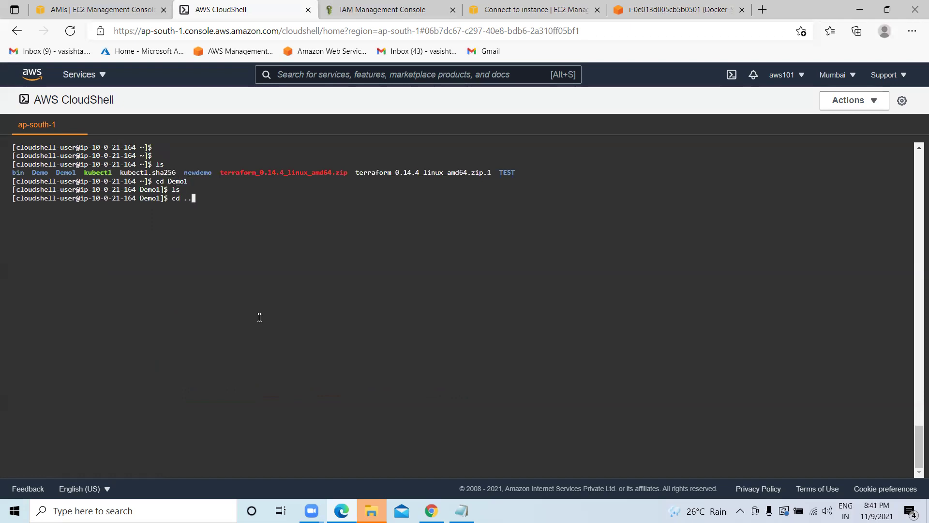
key(Return)
Retry sudo rmdir Demo1, which fails again because the directory isn't empty.
text(sudo r,)
key(BackSpace)
text(rm)
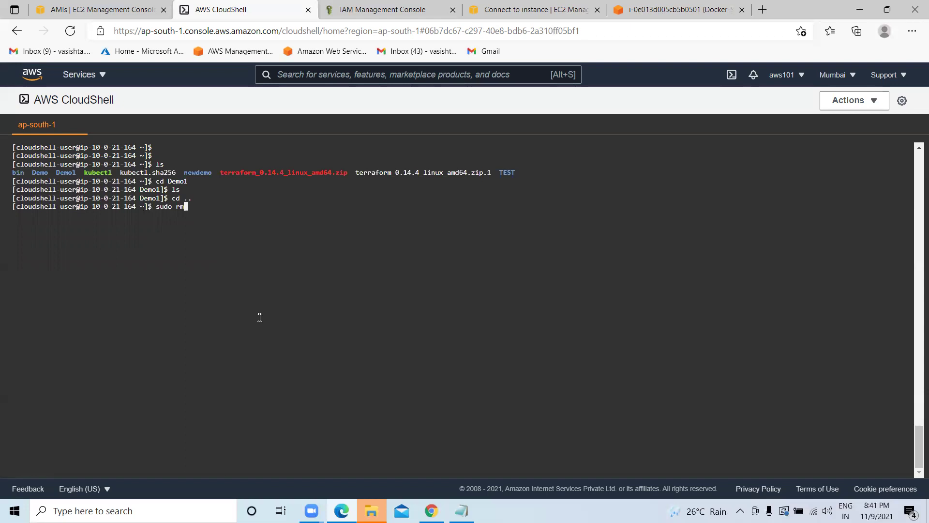
text(dirDem)
key(BackSpace)
key(BackSpace)
key(BackSpace)
text(Demo)
key(Return)
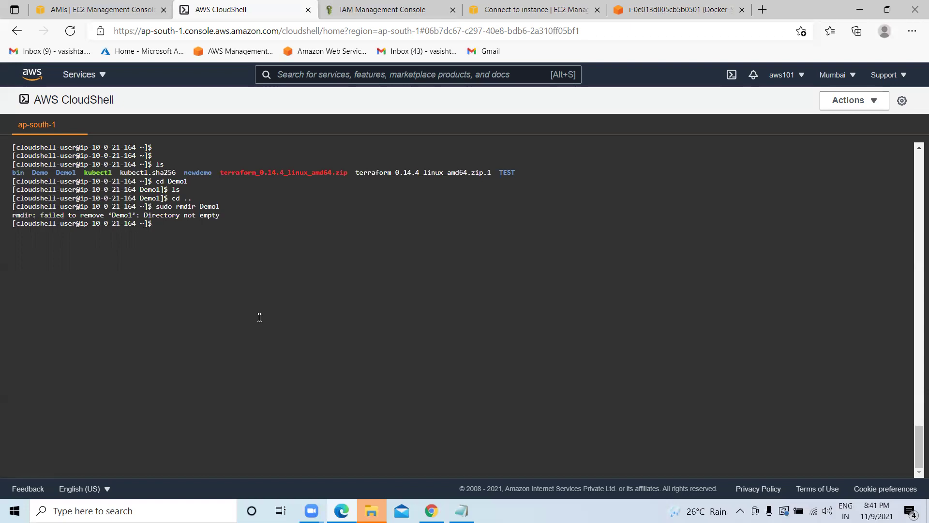
text(cd Test)
Enter TEST and rerun terraform init, which still fails for lack of space.
key(BackSpace)
key(BackSpace)
text(EST)
key(Return)
text(ls)
key(Return)
key(Return)
key(Return)
key(Return)
key(Return)
text(terraform init)
key(Return)
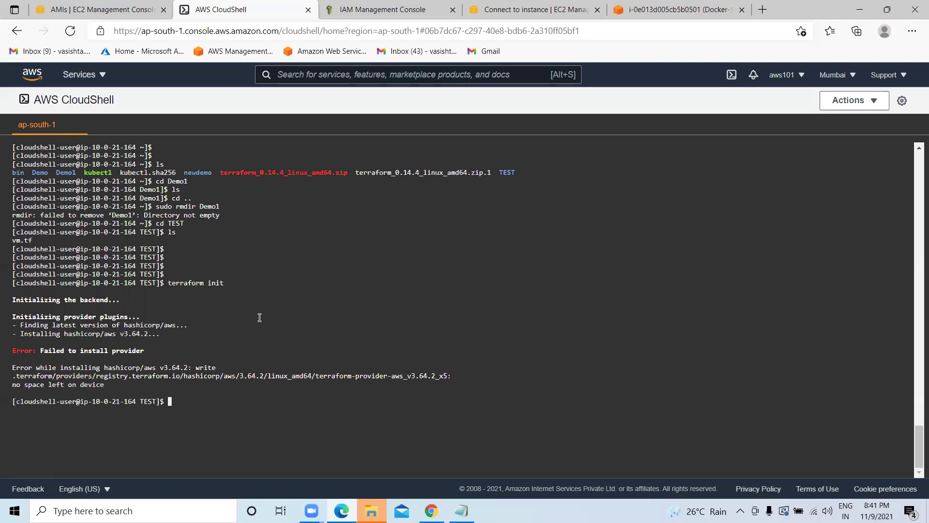
Back in the home directory, try removing the Demo folder with sudo rmdir Demo.
text(cd ..)
key(Return)
key(Return)
key(Return)
text(clear)
key(Return)
text(ls)
key(Return)
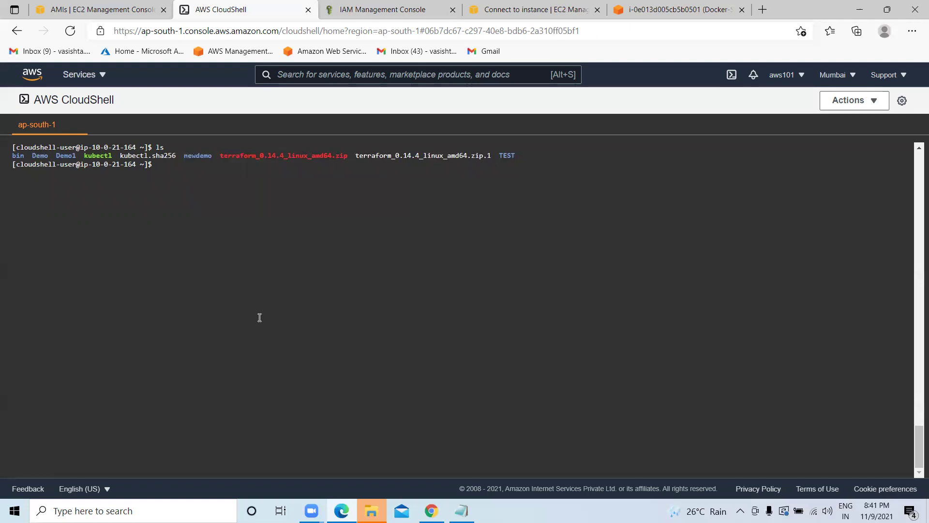
text(rm)
key(BackSpace)
key(BackSpace)
key(BackSpace)
text(sudo rmdir Demo)
key(Return)
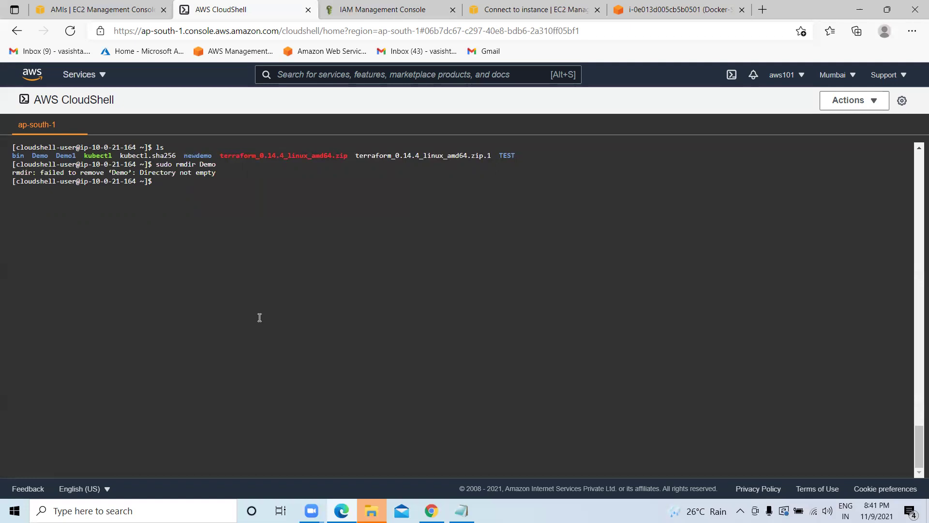
text(cd Demo)
Look inside the Demo folder, then return home and move into the newdemo folder.
key(Return)
text(ls)
key(Return)
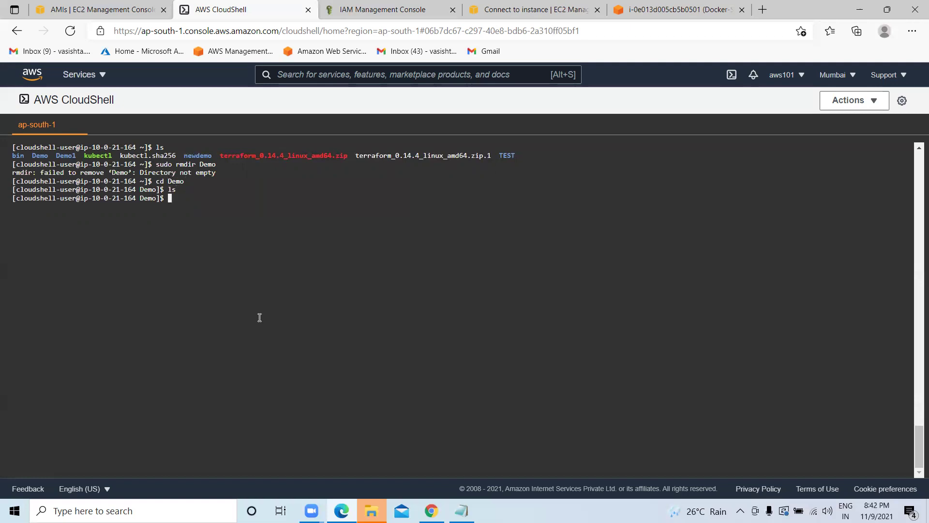
key(BackSpace)
text(cd ..)
key(Return)
key(Return)
key(Return)
key(Return)
text(cd )
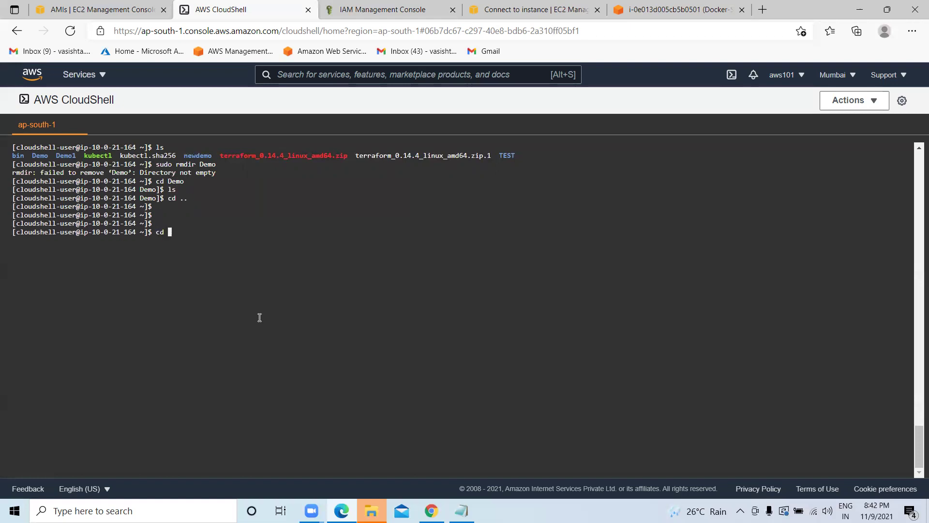
text(newdemo)
key(Return)
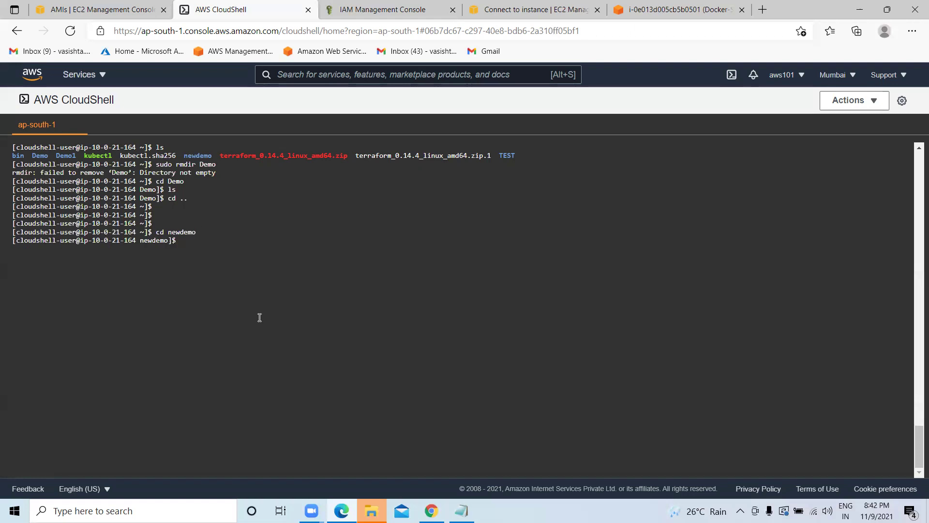
text(ls)
key(Return)
Delete test.tf from newdemo with sudo rm and confirm the folder is empty.
text(rm)
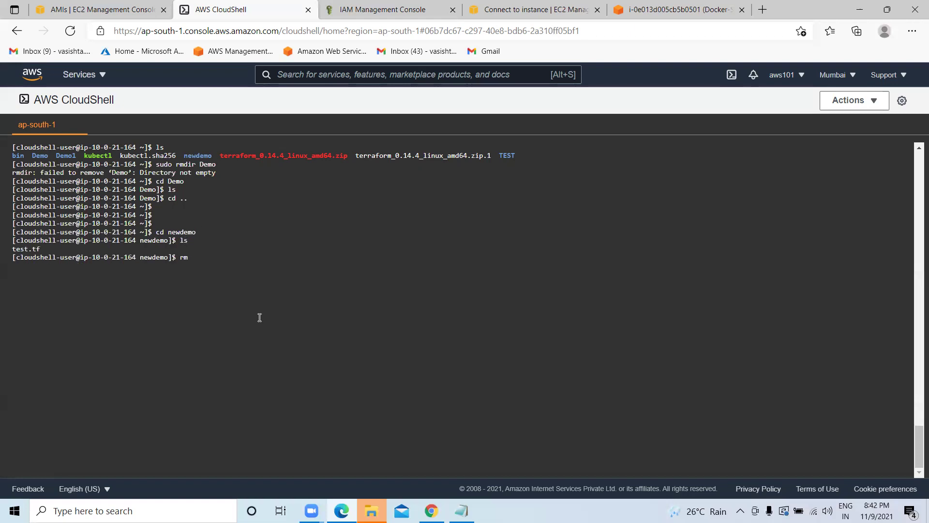
key(BackSpace)
key(BackSpace)
text(sudo rm test.tf)
key(Return)
text(ls)
key(Return)
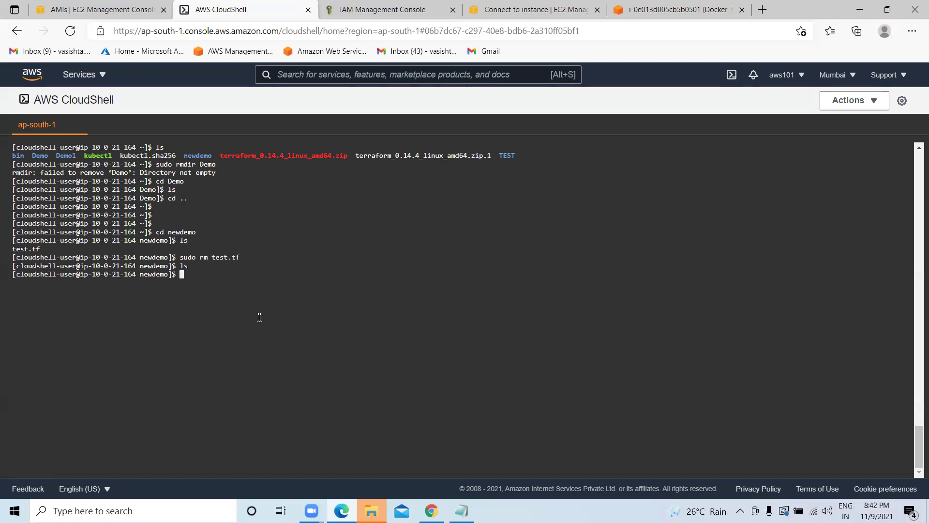
key(Return)
key(Return)
Back in the home folder, list its contents and try removing newdemo with sudo rmdir.
text(cd ..)
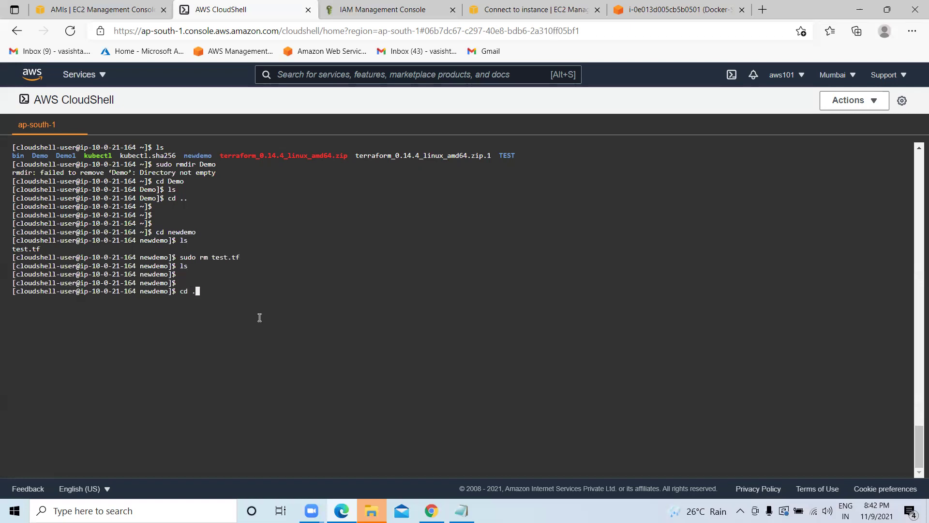
key(Return)
key(Return)
key(Return)
text(clear)
key(Return)
key(Return)
key(Return)
text(sudo)
key(BackSpace)
key(BackSpace)
key(BackSpace)
key(BackSpace)
key(BackSpace)
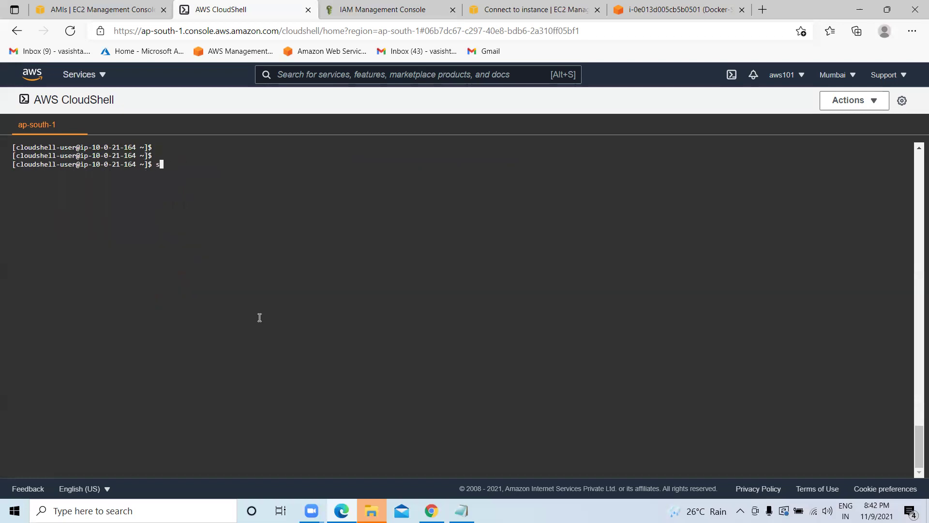
text(ls)
key(Return)
text(c)
key(BackSpace)
text(sudo)
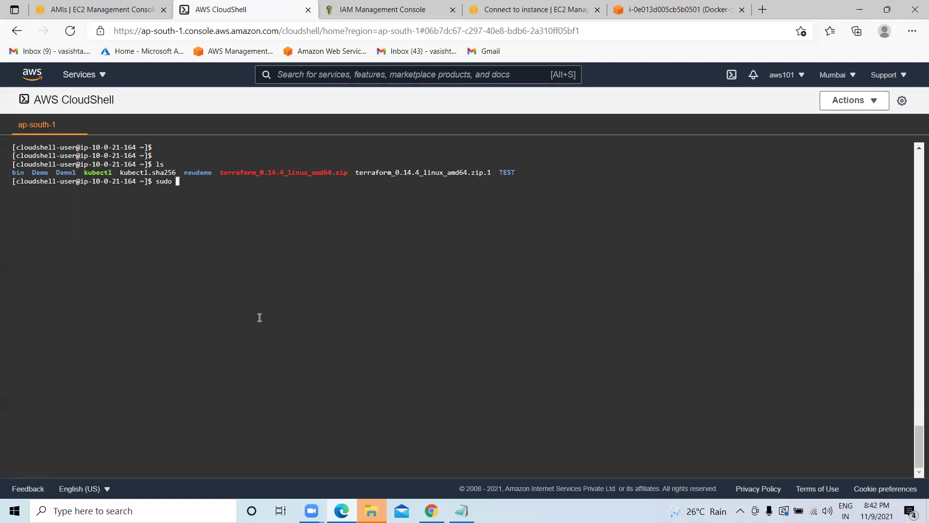
text( rmdir newdemo)
key(Return)
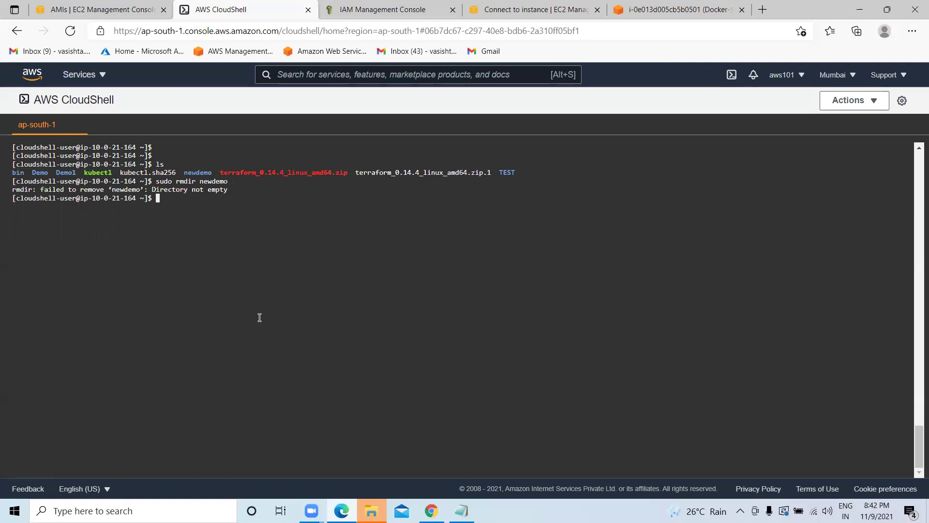
Delete terraform_0.14.4_linux_amd64.zip.1 from the home folder and confirm it is gone.
text(cd)
key(BackSpace)
key(BackSpace)
key(BackSpace)
text(sudo rm)
drag(492, 173, 357, 172)
key(ctrl+c)
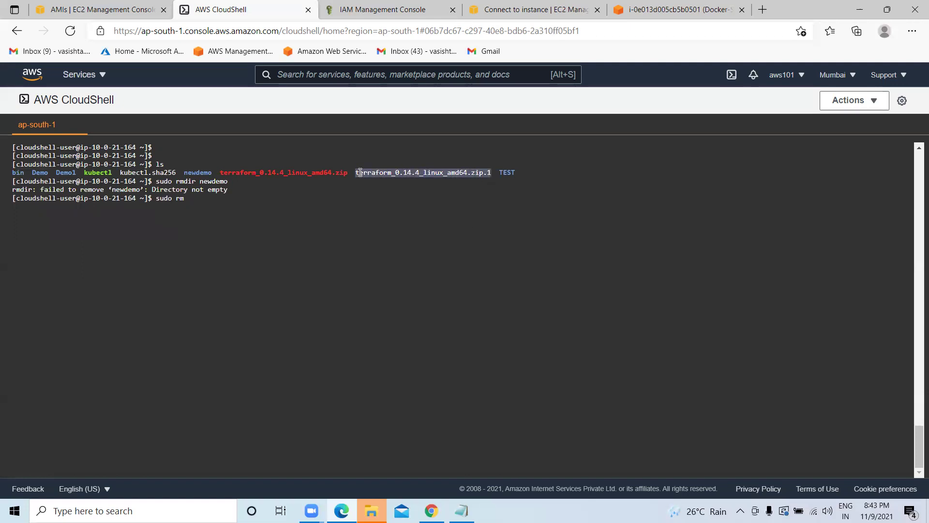
right_click(360, 173)
click(303, 194)
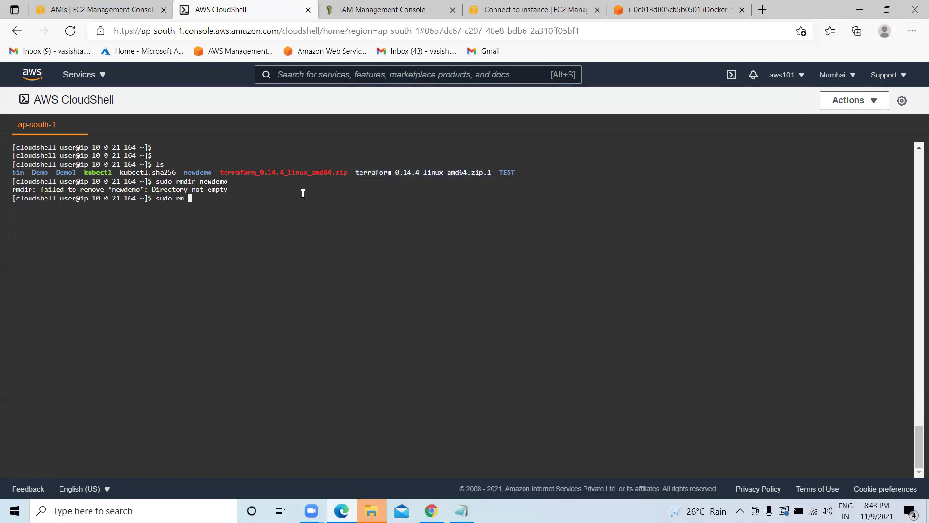
key(ctrl+v)
key(Return)
text(ls)
key(Return)
key(Return)
key(Return)
Delete kubectl.sha256 from the home folder with sudo rm.
text(cd)
key(BackSpace)
key(BackSpace)
key(BackSpace)
text(sudo r)
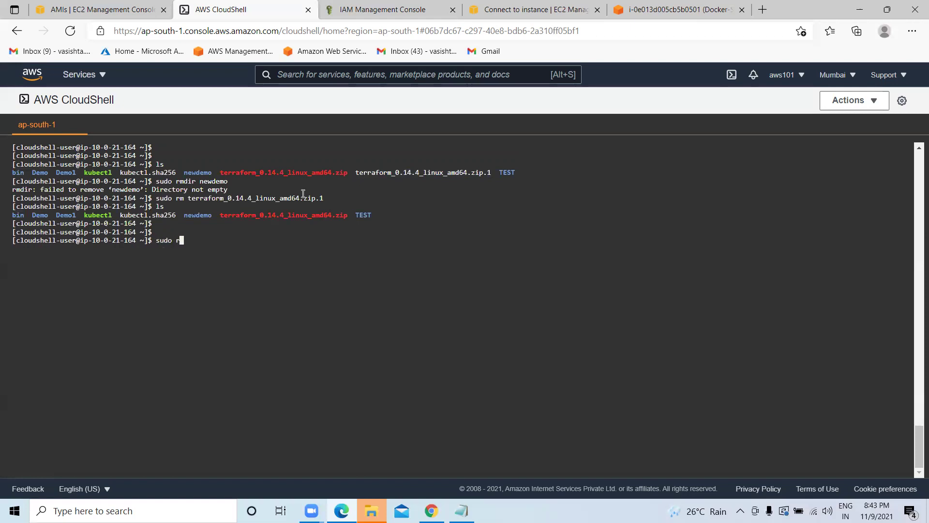
text(m)
drag(175, 172, 120, 172)
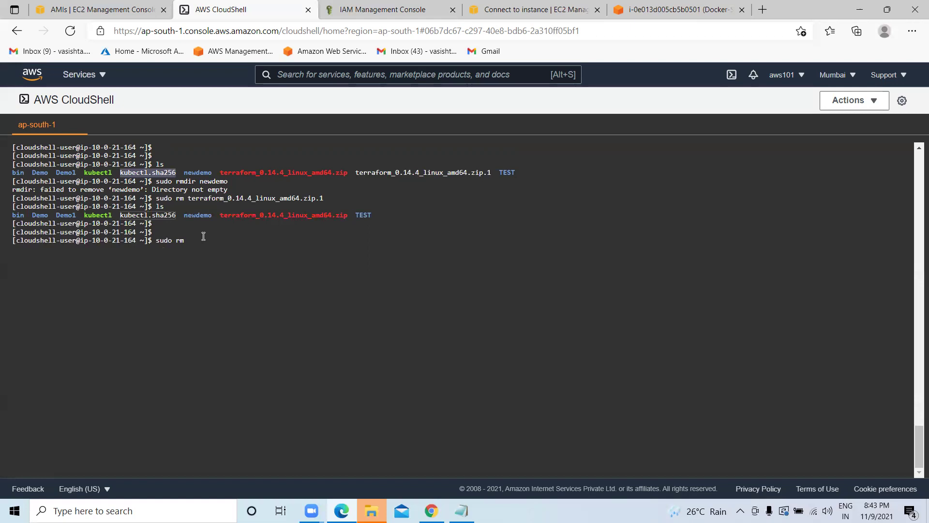
right_click(200, 230)
click(241, 179)
key(ctrl+v)
key(Return)
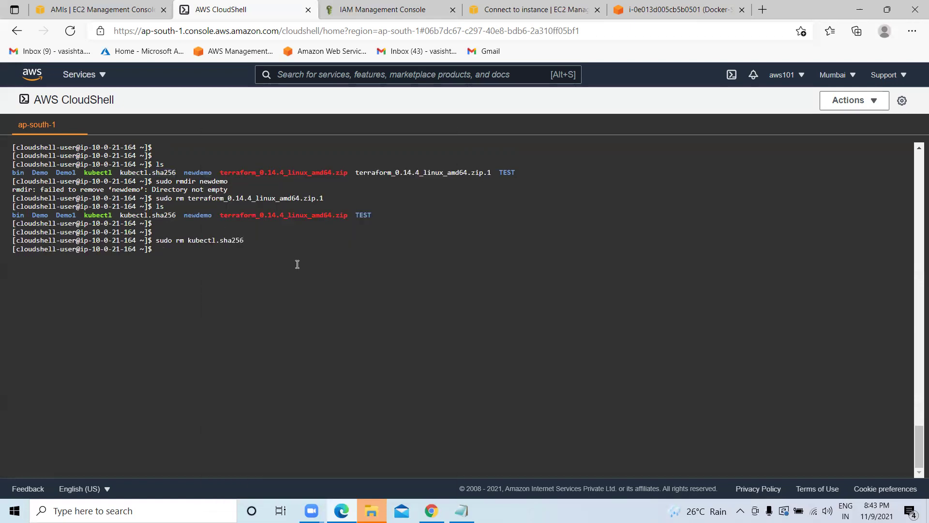
key(Return)
key(Return)
Clear the terminal, list the home folder and move into the TEST folder.
text(cla)
key(BackSpace)
key(BackSpace)
key(BackSpace)
text(clear)
key(Return)
key(Return)
key(Return)
text(ls)
key(Return)
text(cd TEST)
key(Return)
key(Return)
key(Return)
List the TEST folder and run terraform init there.
text(ls)
key(Return)
text(terrafr)
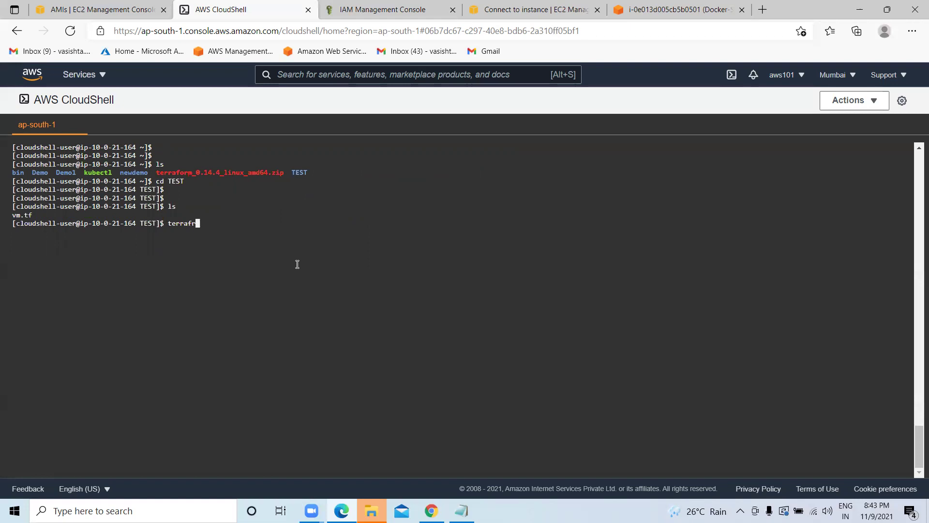
key(BackSpace)
text(orm init)
key(Return)
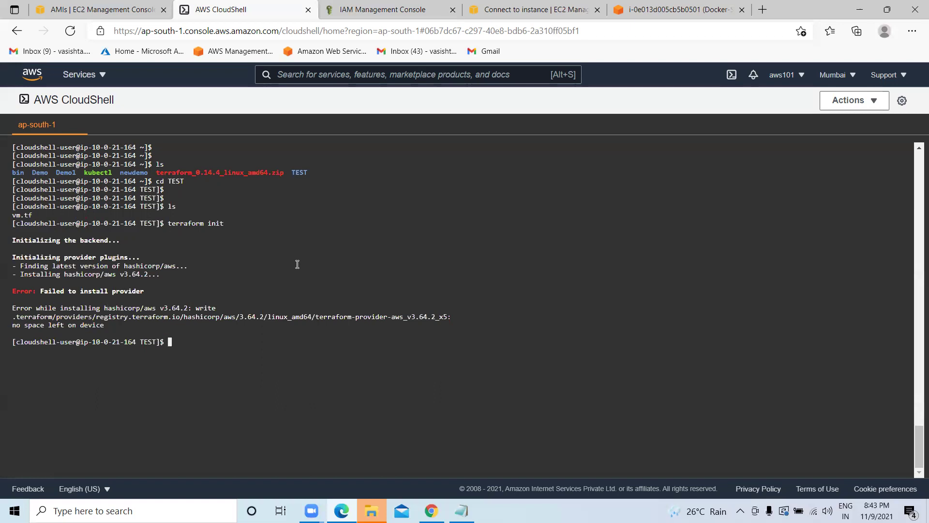
Return to the home folder, clear the terminal and list its contents.
text(udo)
key(BackSpace)
key(BackSpace)
key(BackSpace)
key(BackSpace)
text(cd ,,)
key(Return)
key(Return)
key(Return)
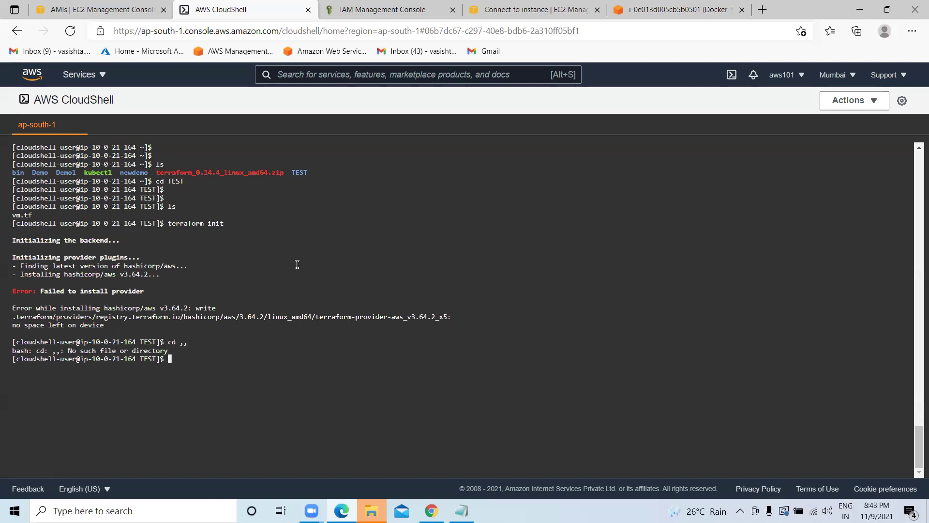
text(cd ,,)
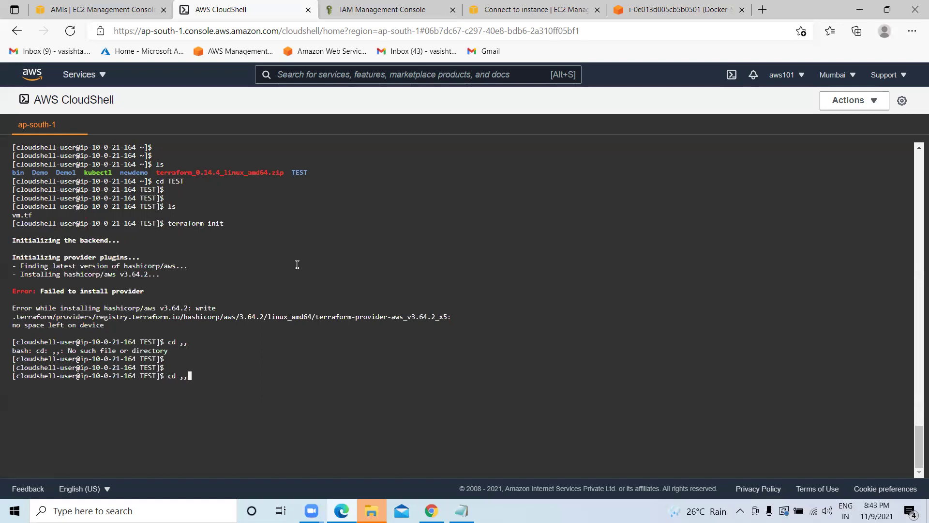
key(Return)
text(cd ..)
key(Return)
key(Return)
key(Return)
key(Return)
text(clear)
key(Return)
text(ls)
key(Return)
Delete terraform_0.14.4_linux_amd64.zip from the home folder and confirm the deletion.
text(sudo rm)
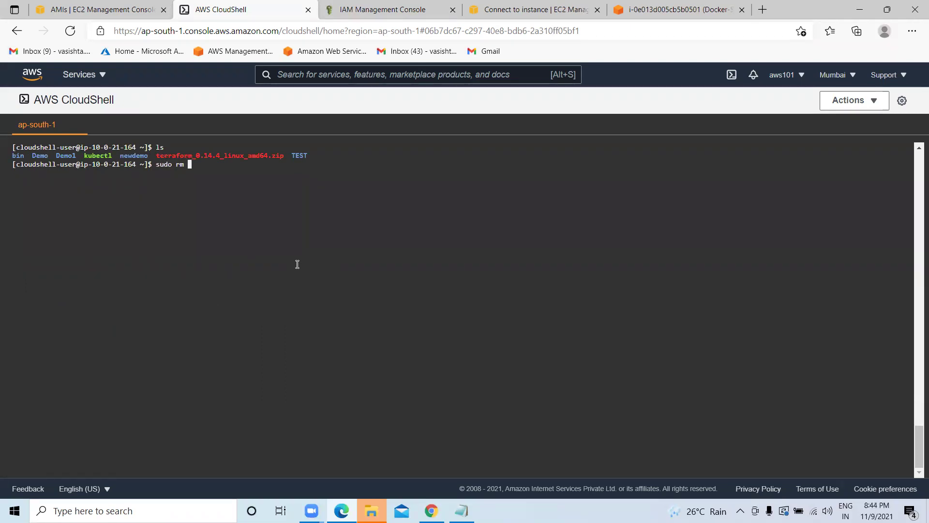
drag(285, 155, 156, 156)
right_click(168, 159)
click(203, 180)
key(ctrl+v)
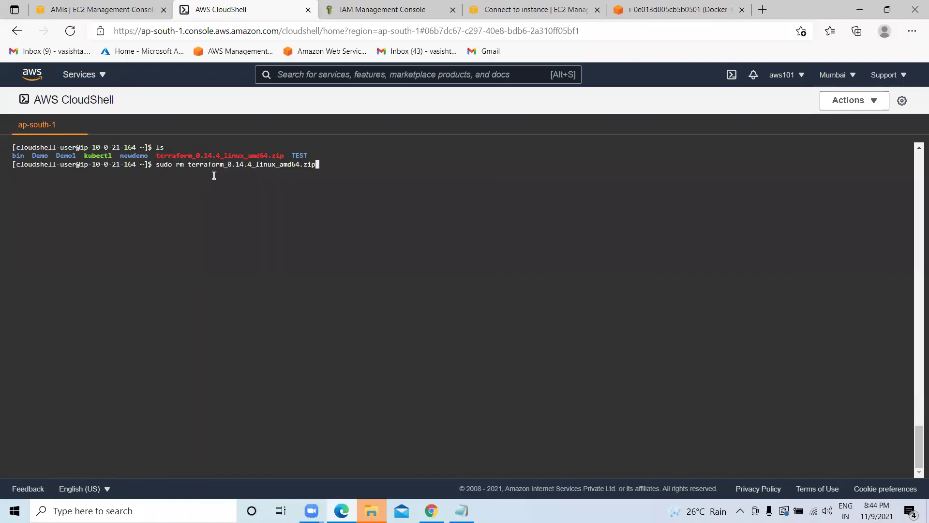
key(Return)
text(ls)
key(Return)
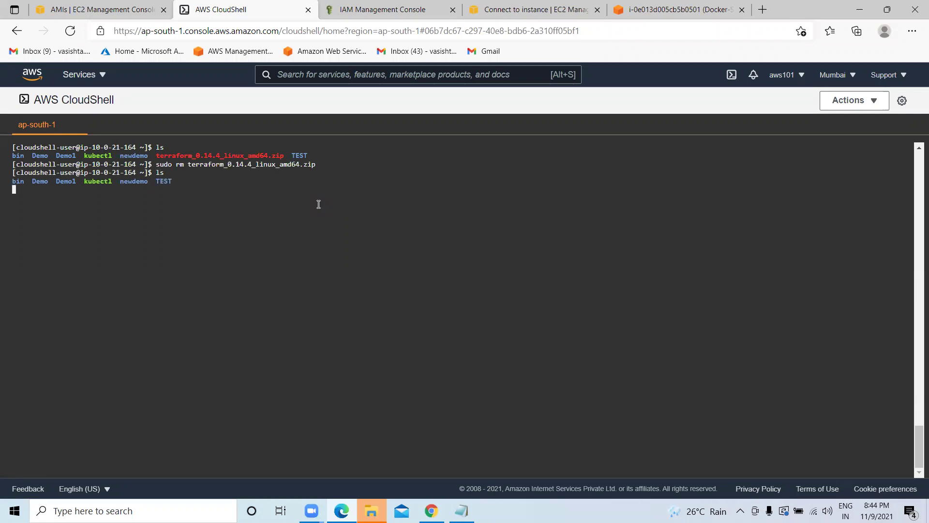
key(Return)
key(Return)
text(clear)
key(Return)
key(Return)
key(Return)
Rerun terraform init in TEST, which again fails with no space left on device.
text(cd TEST)
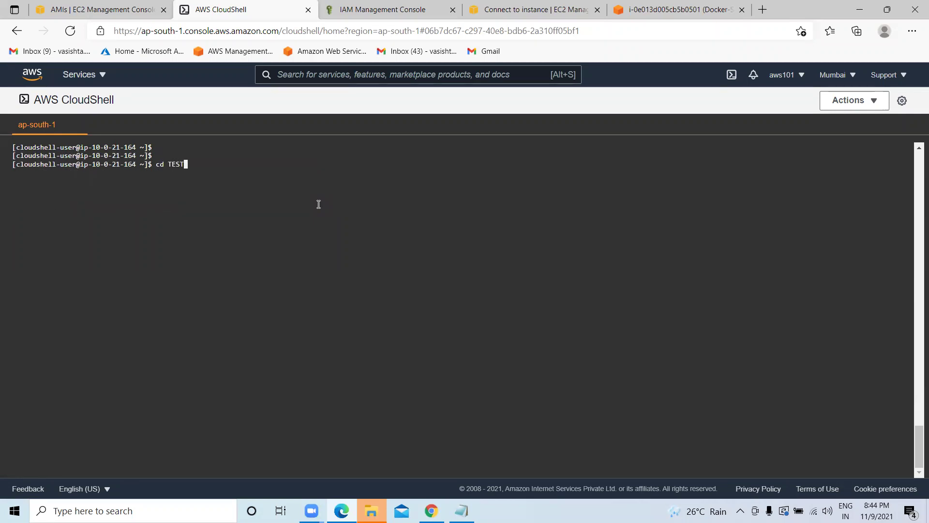
key(Return)
text(ls)
key(Return)
key(Return)
key(Return)
text(clear)
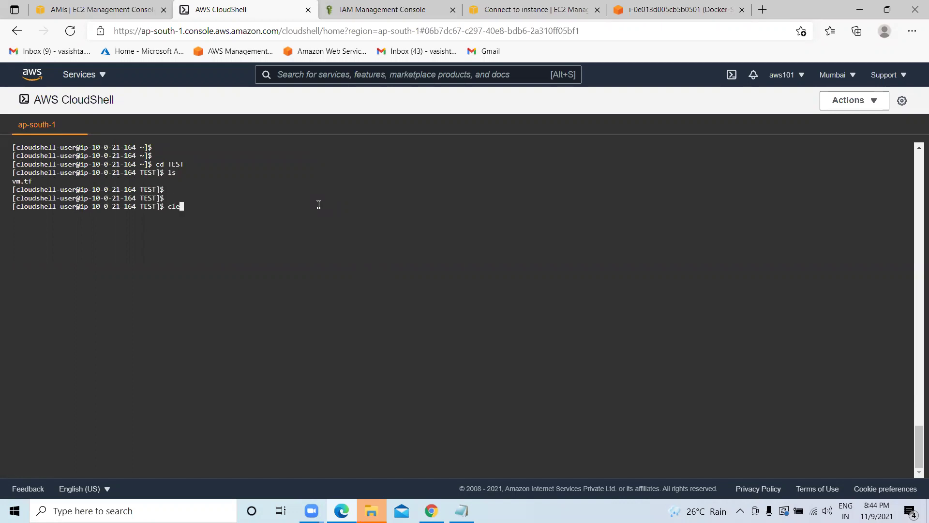
key(Return)
text(te)
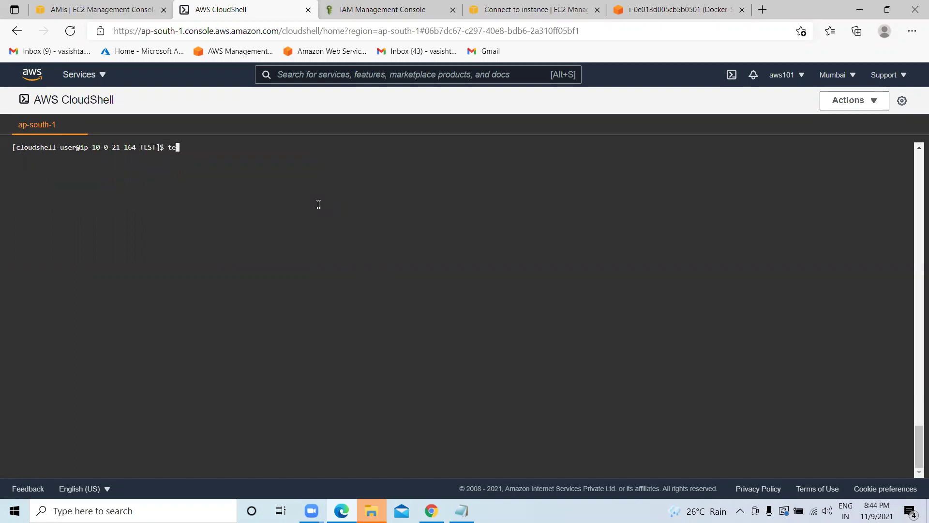
text(rraform init)
key(Return)
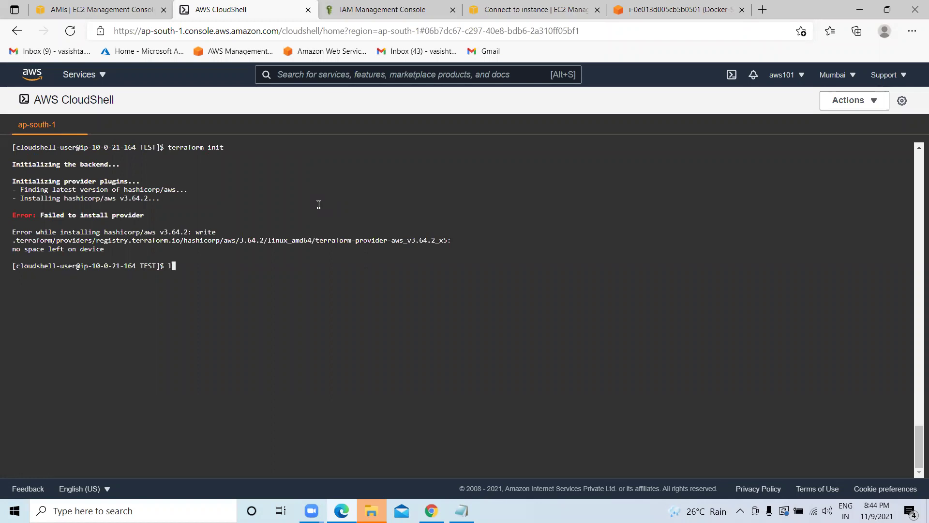
text(s)
key(Return)
text(r)
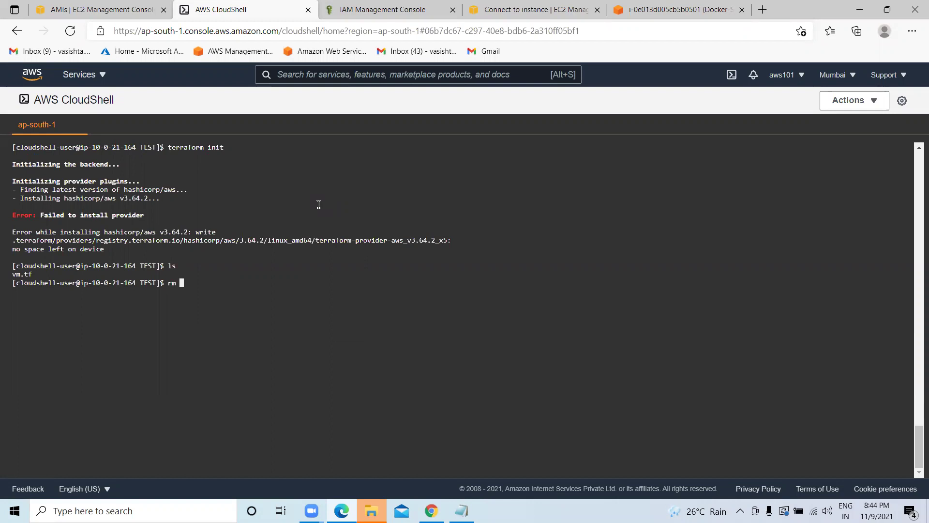
key(BackSpace)
Delete the old vm.tf from TEST and open a fresh vm.tf in vi.
text(sudo rm vm.tf)
key(Return)
text(clear)
key(Return)
key(Return)
key(Return)
key(Return)
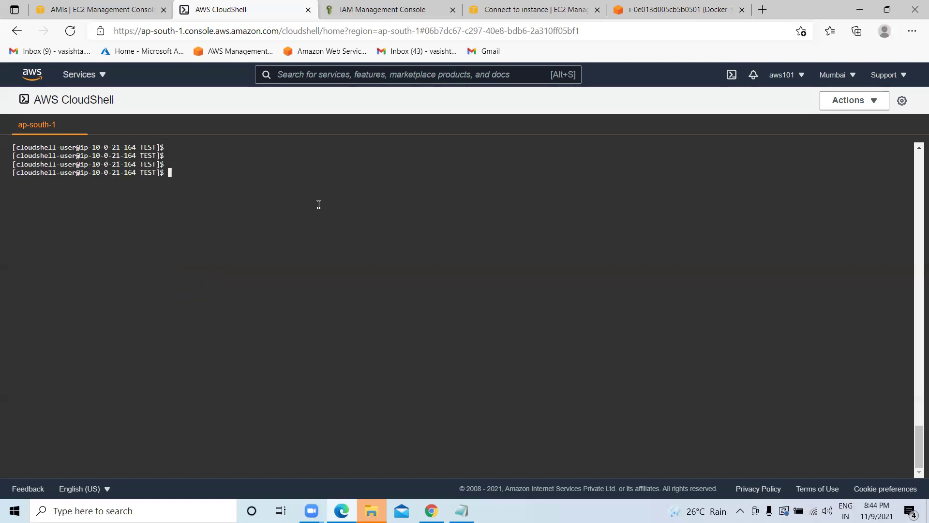
text(sjudo)
key(BackSpace)
key(BackSpace)
key(BackSpace)
key(BackSpace)
key(BackSpace)
text(sudo vm)
key(BackSpace)
key(BackSpace)
text(vi vm.tf)
key(Return)
Copy the provider and app_server code from Notepad and paste it into vm.tf via Safe Paste.
key(alt+Tab)
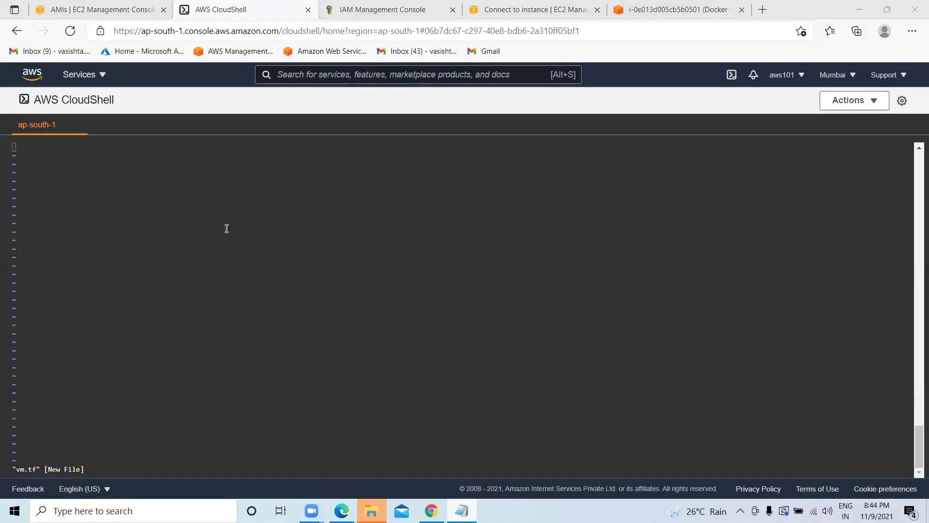
right_click(9, 108)
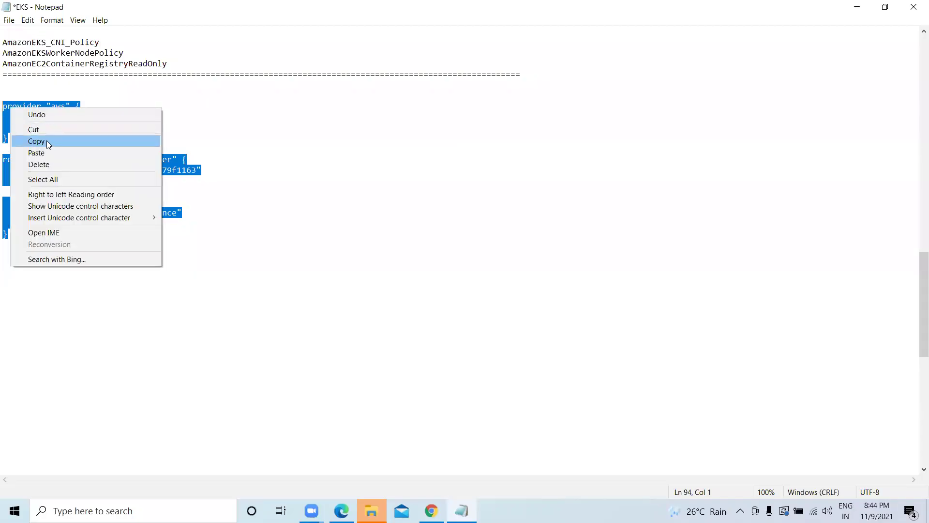
click(46, 140)
click(856, 7)
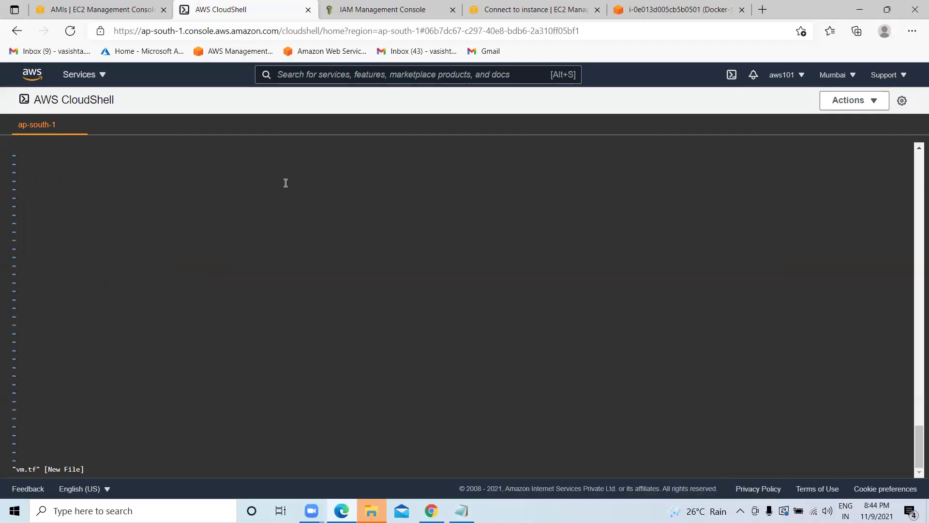
key(ctrl+v)
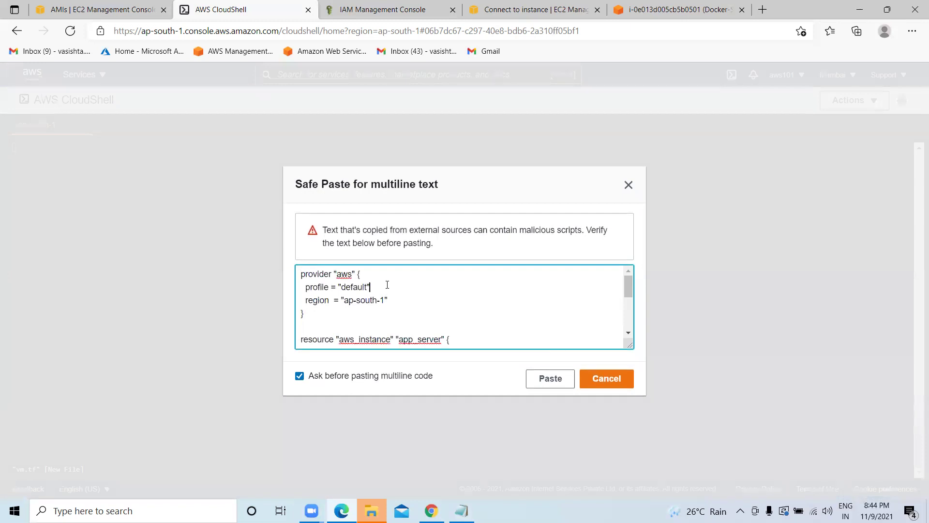
scroll(386, 288, down, 1)
scroll(388, 289, down, 1)
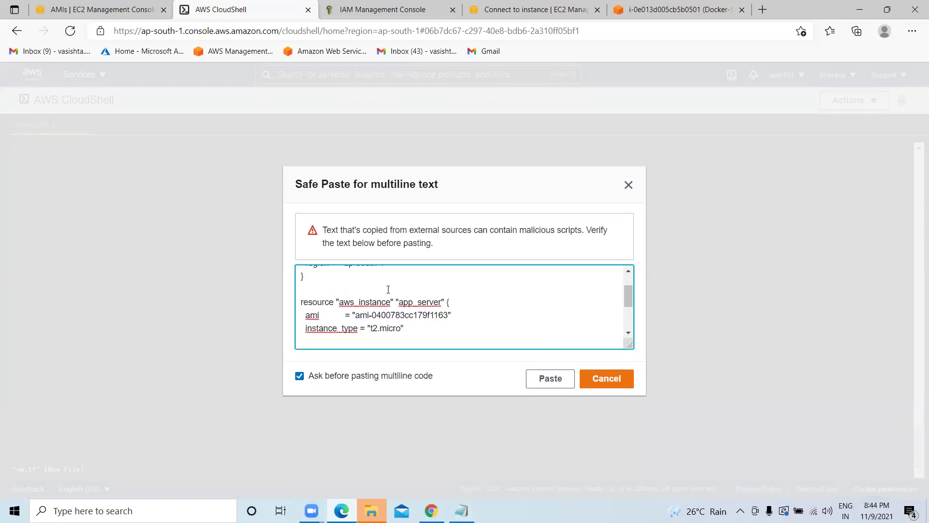
scroll(407, 304, down, 3)
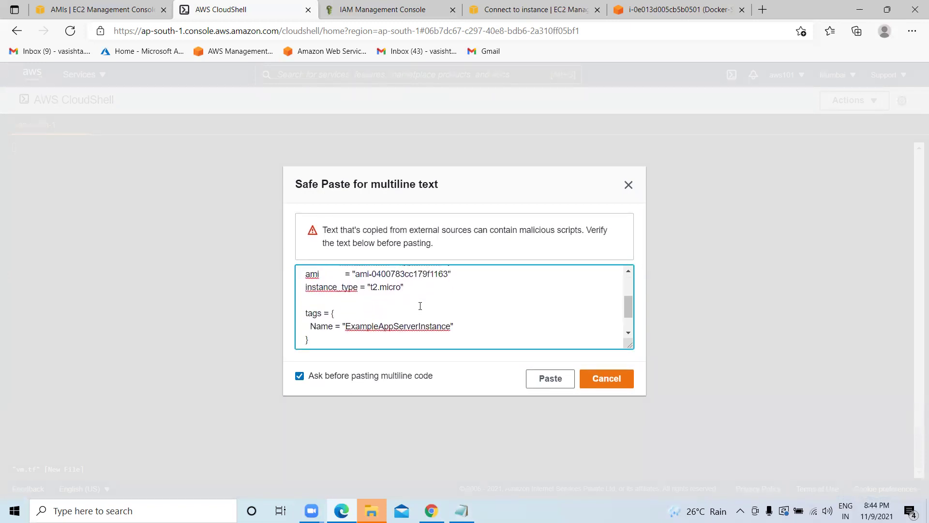
click(551, 379)
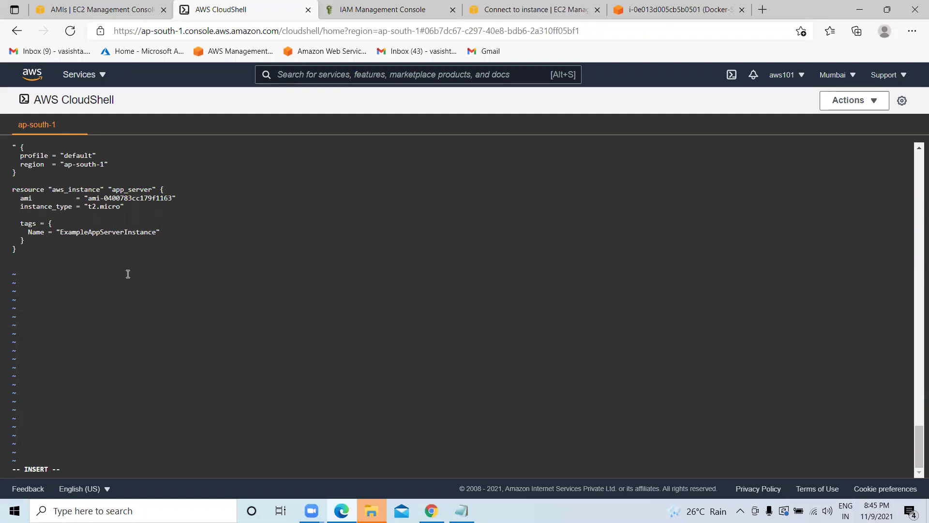
Save vm.tf with :wq and exit the vi editor.
scroll(131, 270, up, 1)
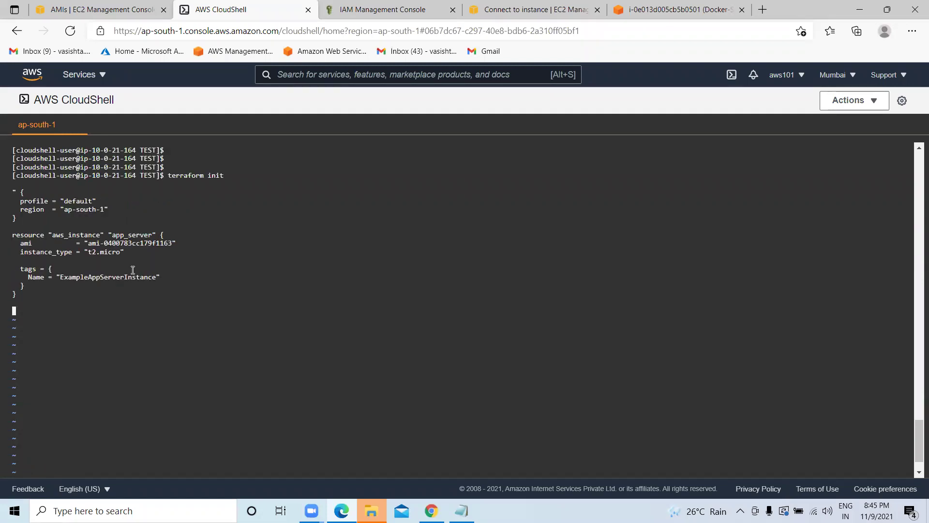
scroll(133, 269, up, 3)
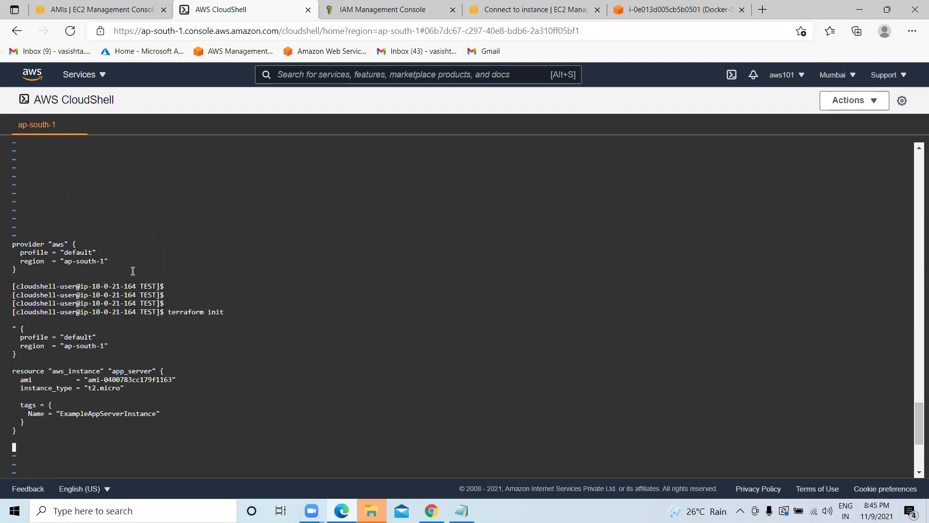
scroll(132, 269, down, 2)
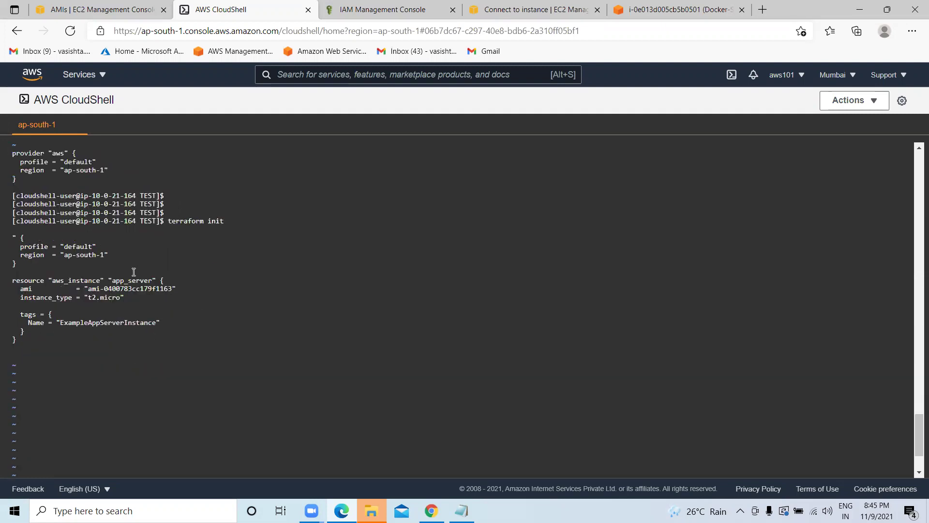
scroll(134, 272, down, 2)
key(Escape)
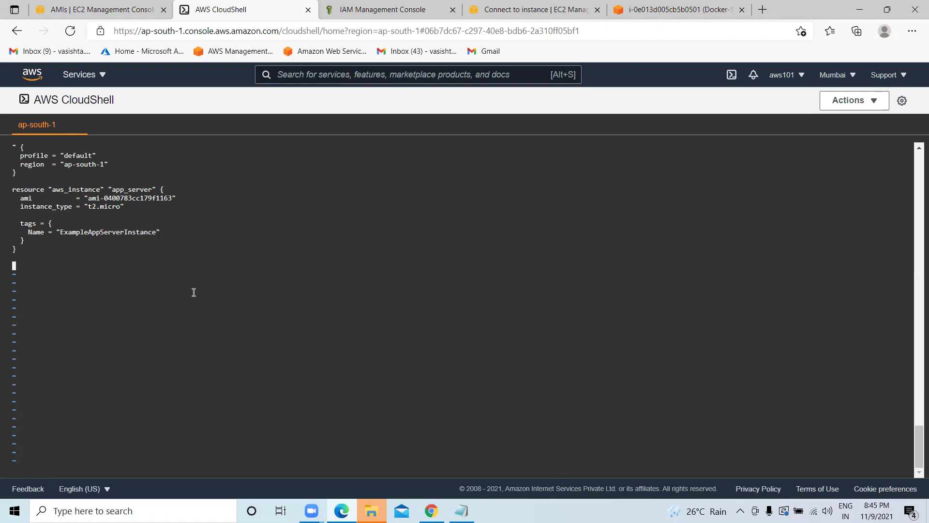
text(:wq)
key(Return)
Clear the terminal, list the TEST folder, and run terraform init.
text(clear)
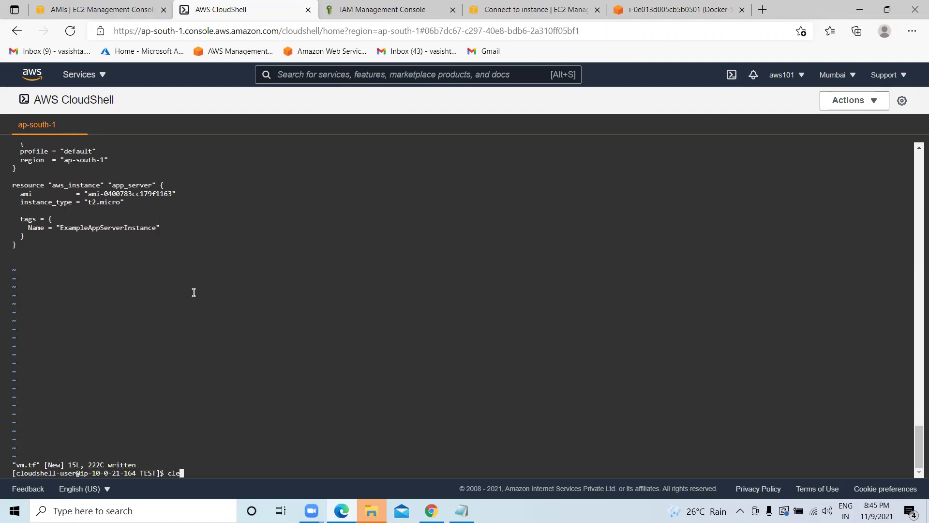
key(Return)
text(ls)
key(Return)
key(Return)
key(Return)
key(Return)
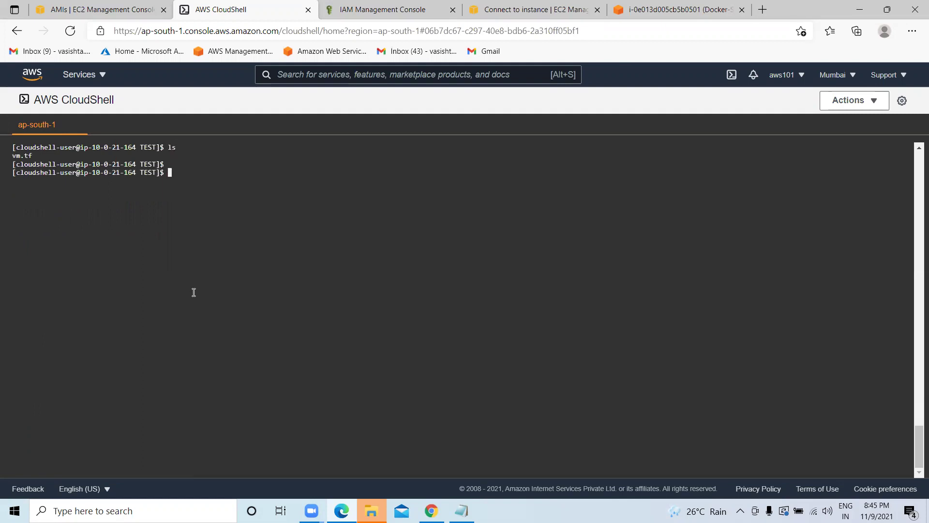
text(rr)
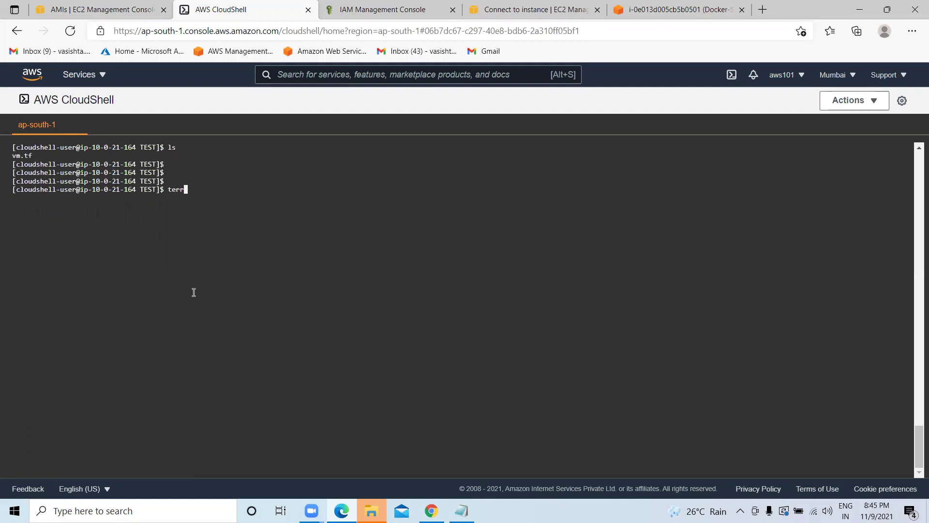
text(aform init)
key(Return)
After the failed init, delete vm.tf with sudo rm and confirm it is gone from the listing.
key(Return)
key(Return)
key(Return)
key(Return)
key(Return)
key(Return)
key(Return)
text(ls)
key(Return)
key(Return)
key(Return)
key(Return)
text(clear)
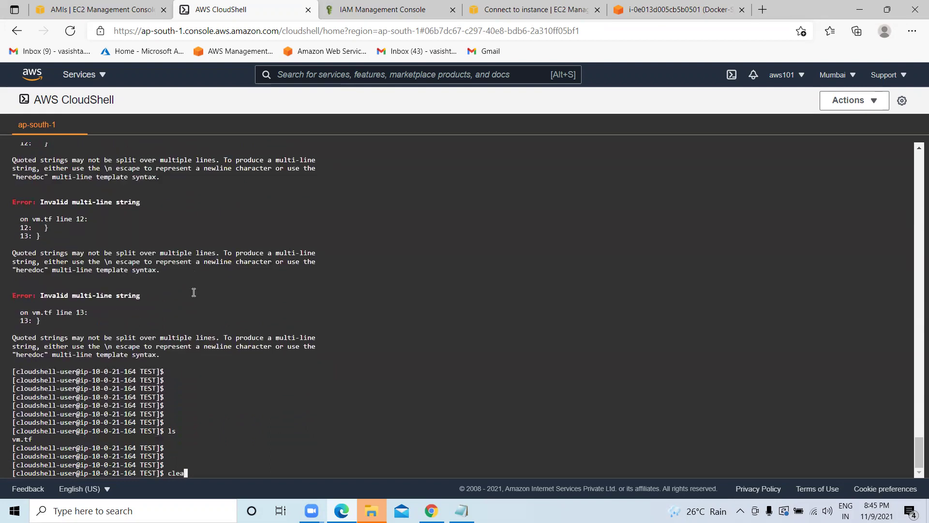
key(Return)
key(Return)
key(Return)
key(Return)
key(Return)
text(ls)
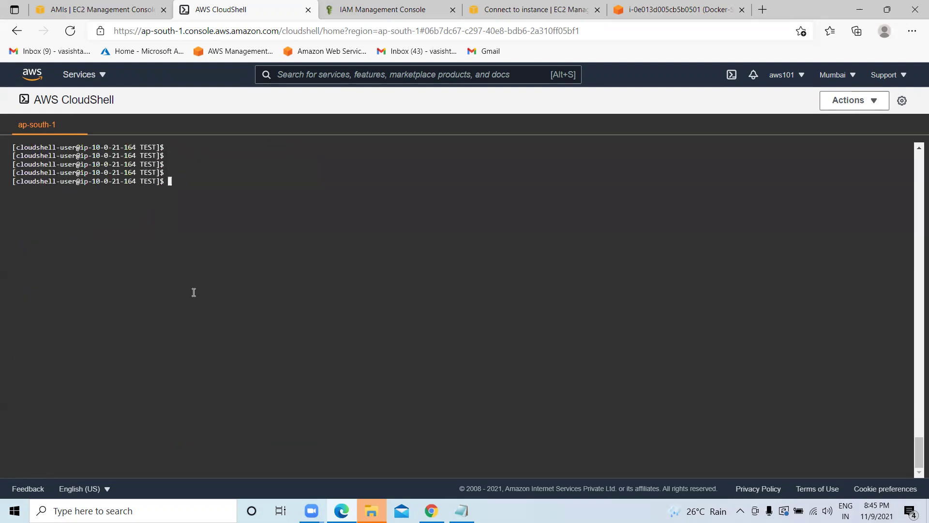
key(Return)
text(sudo rm vm)
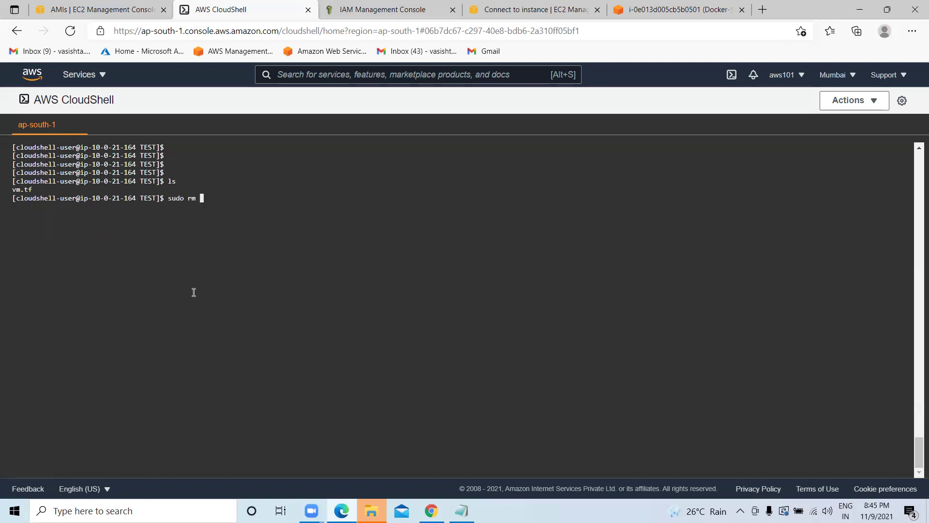
text(.tf)
key(Return)
text(clear)
key(Return)
key(Return)
key(Return)
key(Return)
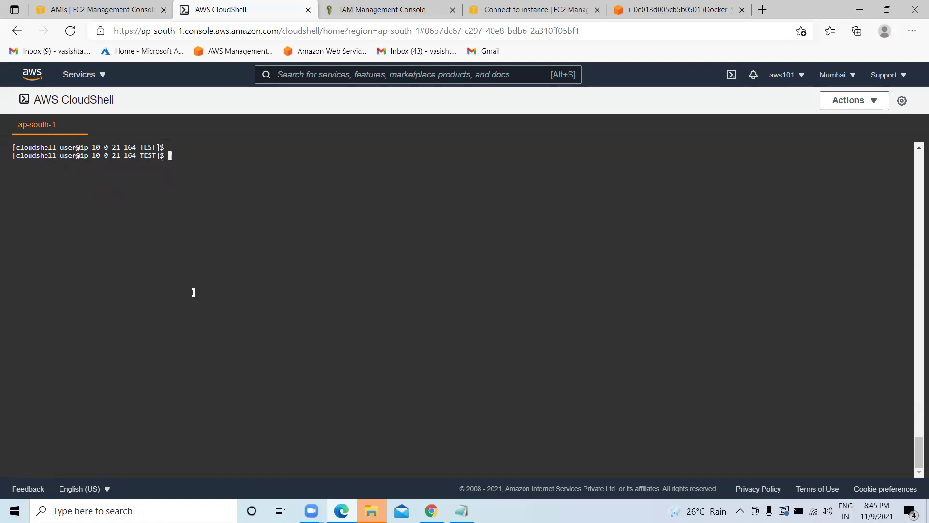
text(ls)
key(Return)
text(clear)
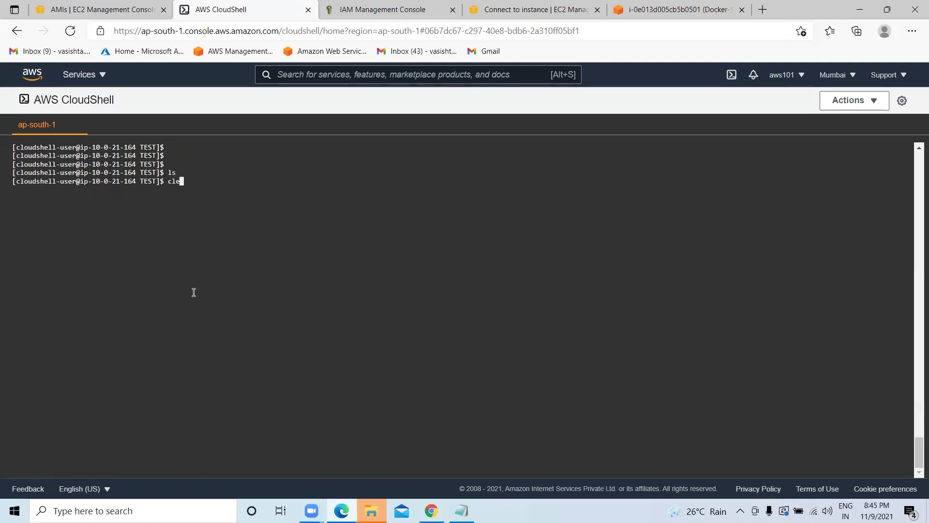
Create a new main.tf with sudo vi and enter insert mode.
key(Return)
key(Return)
key(Return)
text(sudo )
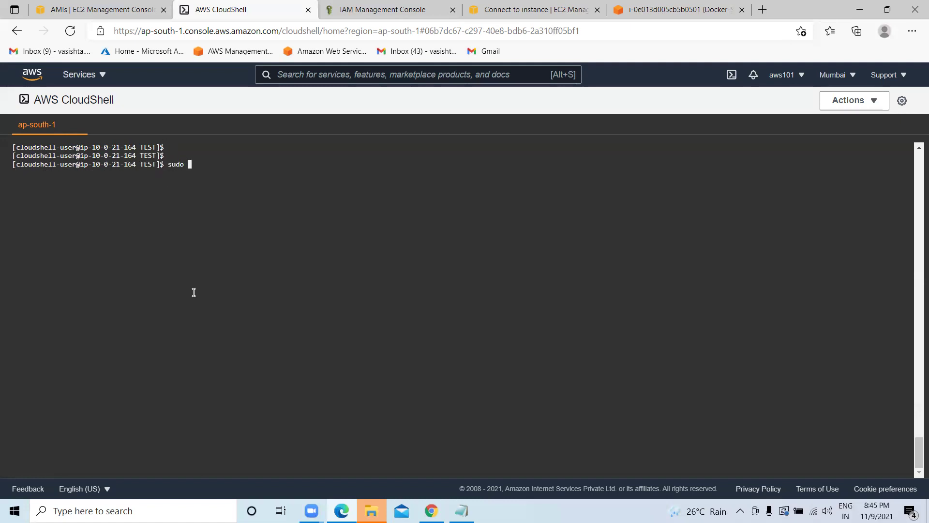
text(vi vm)
key(BackSpace)
key(BackSpace)
text(main.tf)
key(Return)
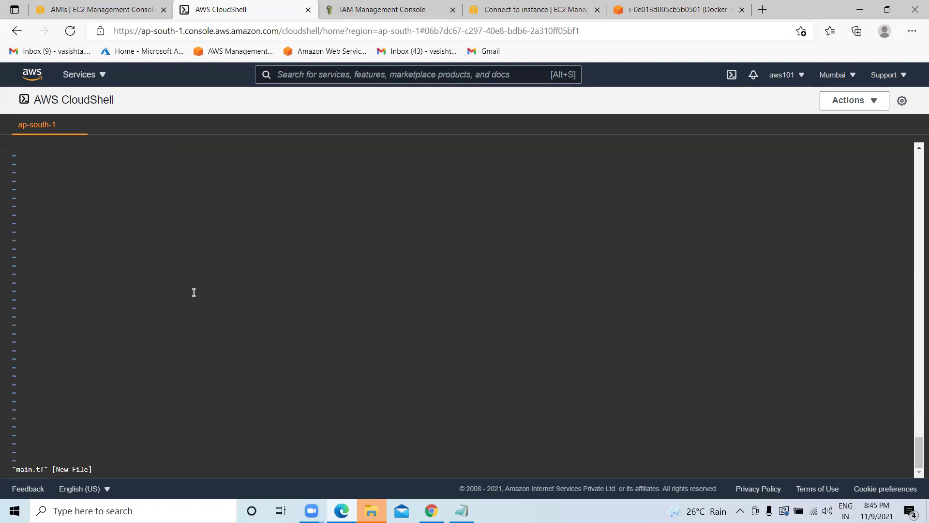
key(i)
click(462, 510)
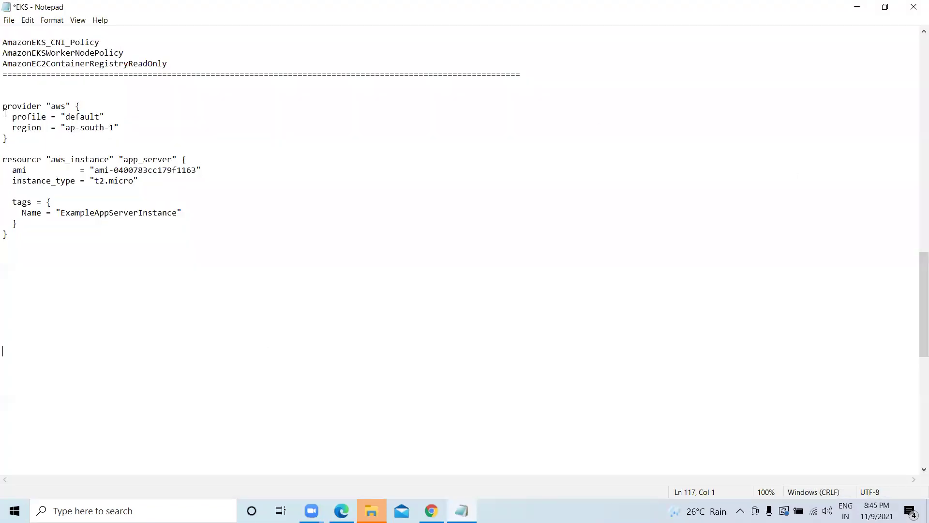
Copy the provider and app_server Terraform block from the Notepad notes and paste it into main.tf.
drag(5, 103, 53, 229)
right_click(19, 108)
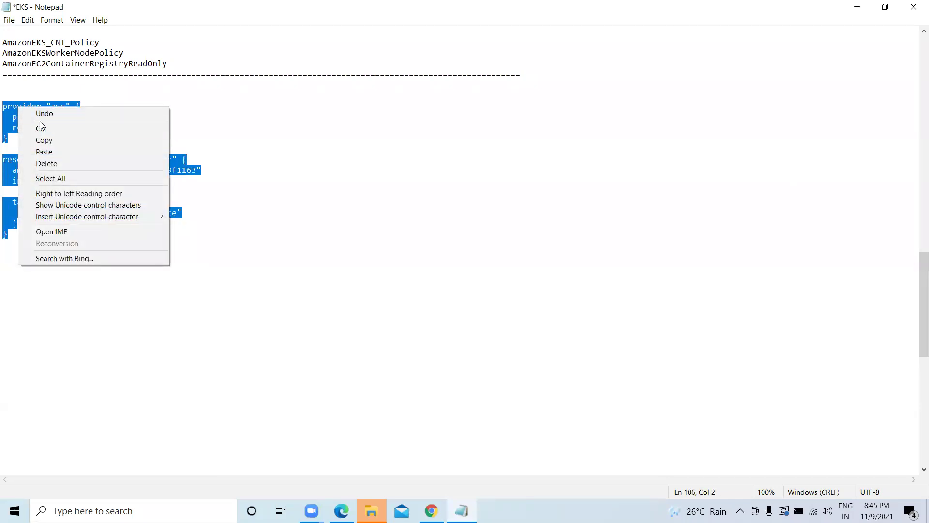
click(46, 140)
click(856, 7)
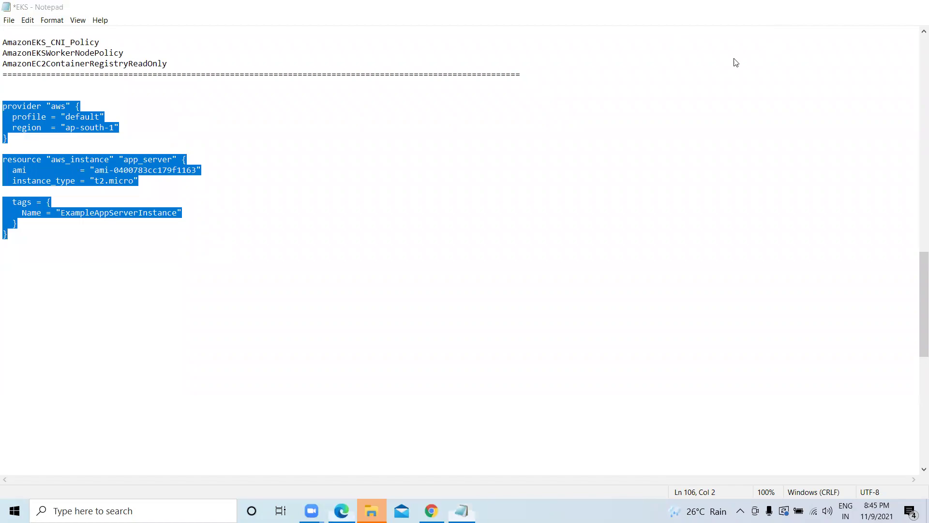
key(ctrl+v)
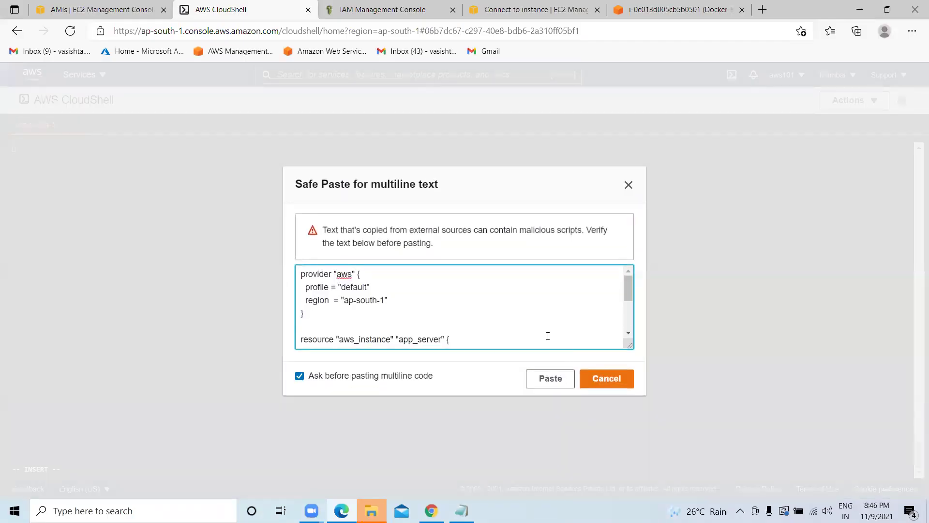
Confirm the safe paste of the Terraform code and save main.tf with :wq.
scroll(505, 324, down, 1)
scroll(505, 323, down, 1)
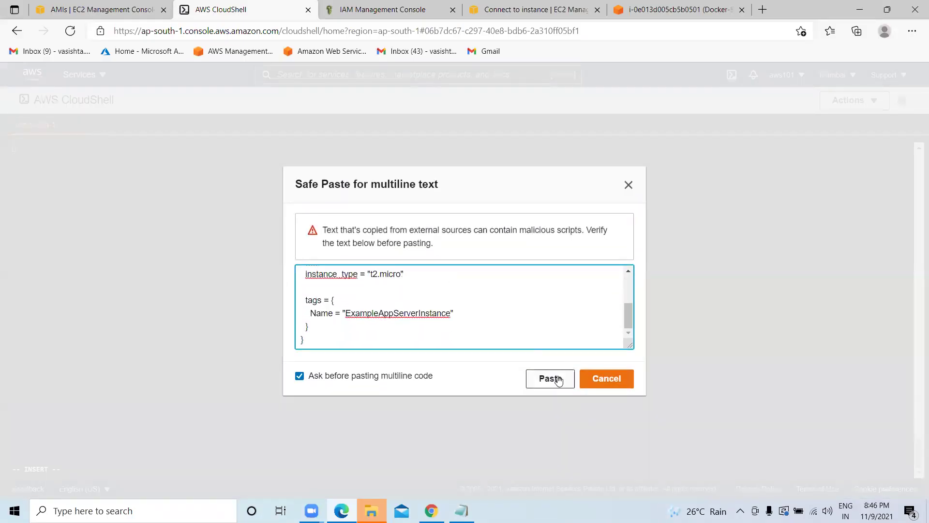
click(552, 379)
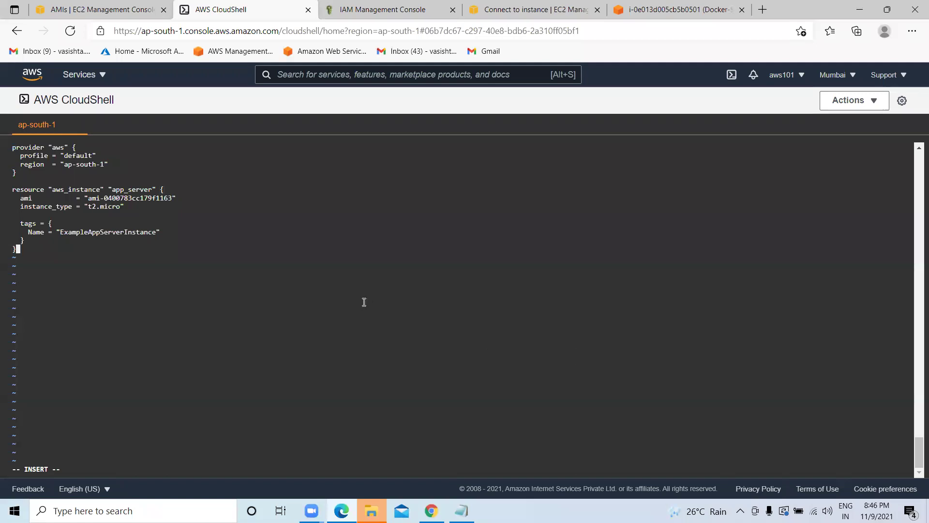
key(Escape)
text(:wq)
key(Return)
Run terraform init, which fails with 'no space left on device', then list the folder's files.
key(Return)
key(Return)
text(clear)
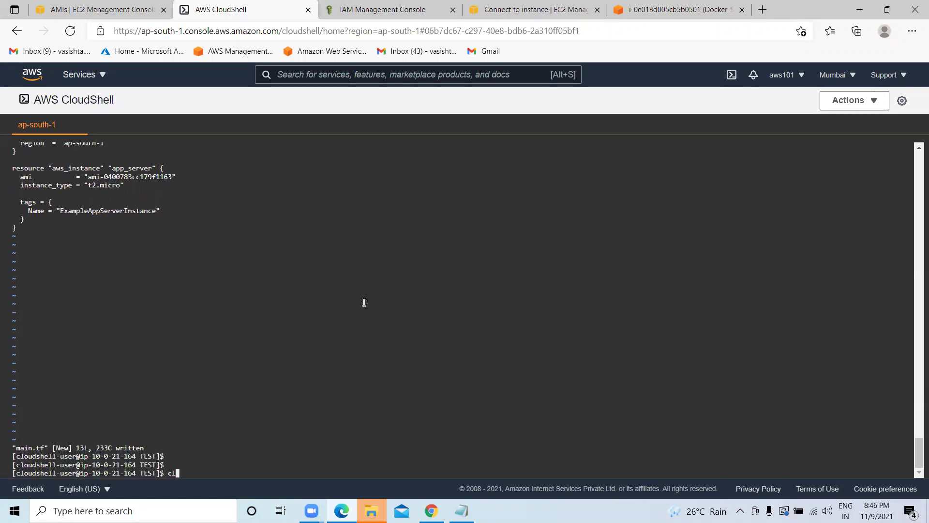
key(Return)
text(ls)
key(Return)
key(Return)
key(Return)
text(terra)
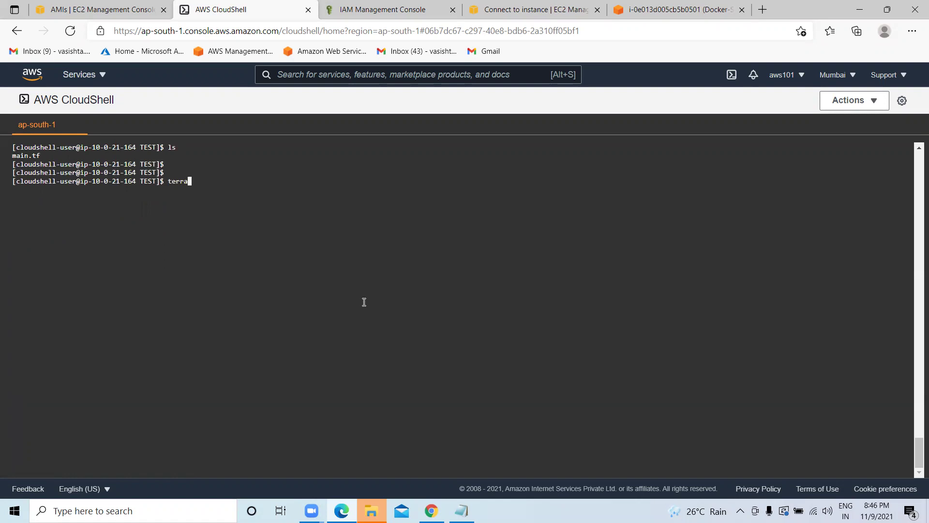
text(form init)
key(Return)
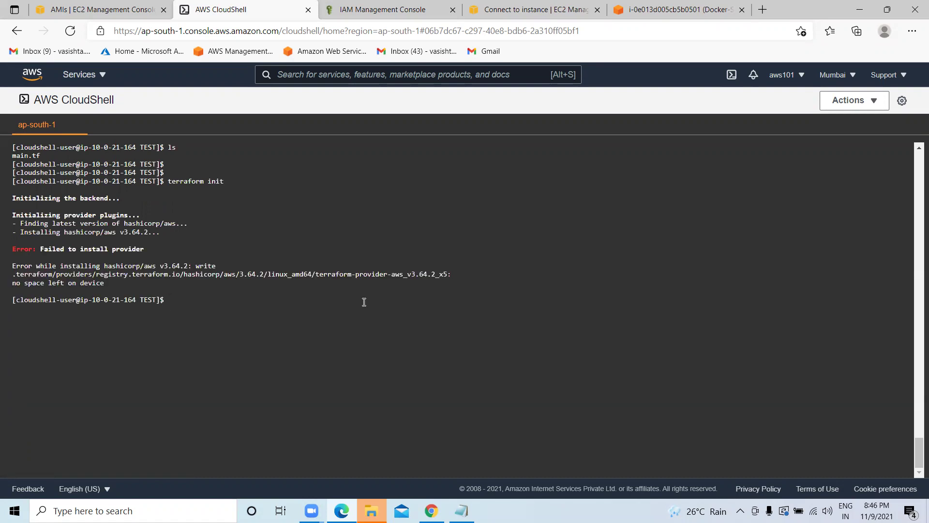
text(ls)
key(Return)
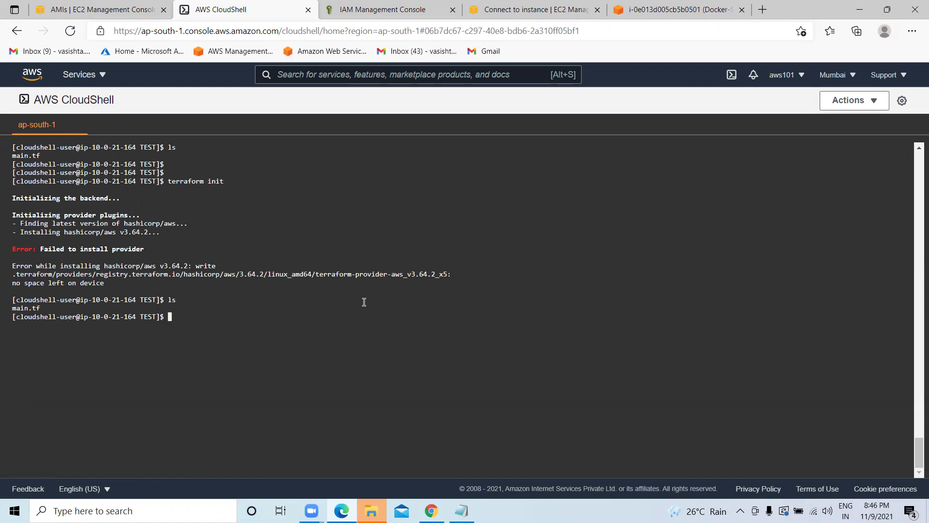
Delete main.tf from the TEST folder with sudo rm and confirm the folder is empty.
key(Return)
key(Return)
key(Return)
text(rm)
key(BackSpace)
key(BackSpace)
key(BackSpace)
text(sudo rm main.t)
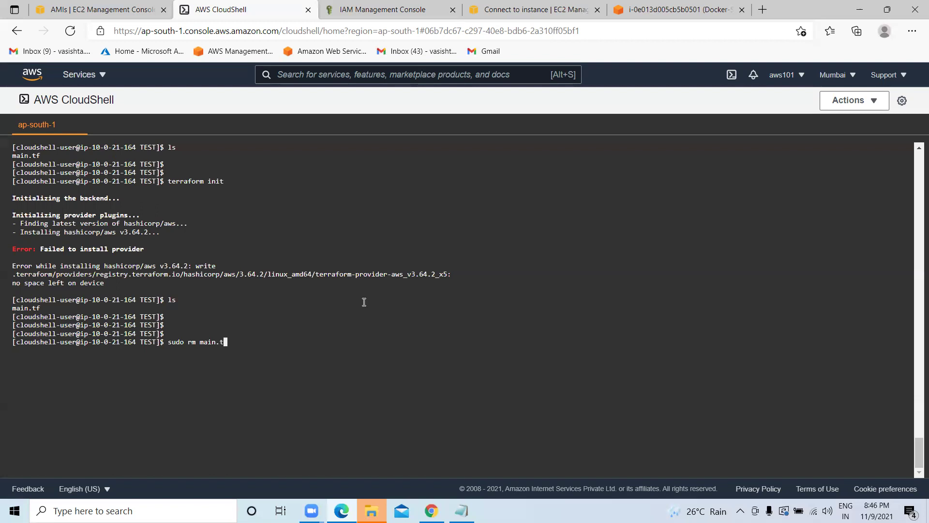
text(f)
key(Return)
text(clear)
key(Return)
key(Return)
key(Return)
text(ls)
key(Return)
key(Return)
key(Return)
Move up to the home folder with cd .. and list its contents.
text(cd ..)
key(Return)
key(Return)
key(Return)
text(ls)
key(Return)
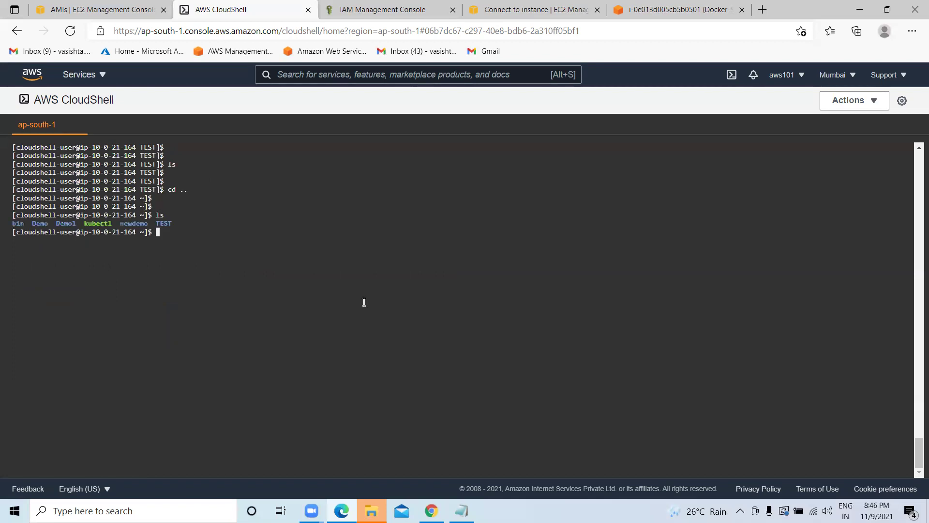
key(Return)
key(Return)
key(Return)
Enter the newdemo folder, confirm it is empty, and type sudo vi rm.tf.
text(cd)
key(BackSpace)
key(BackSpace)
text(cd )
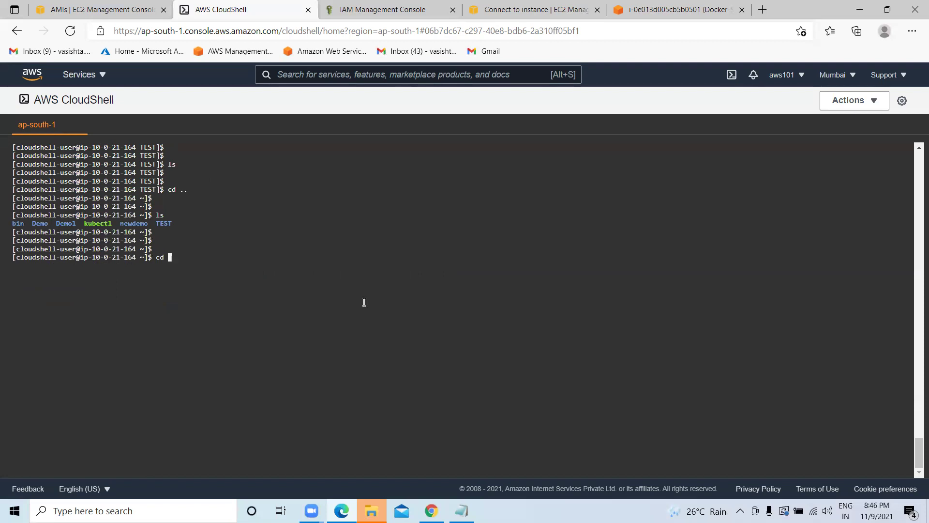
text(newdemo)
key(Return)
text(ls)
key(Return)
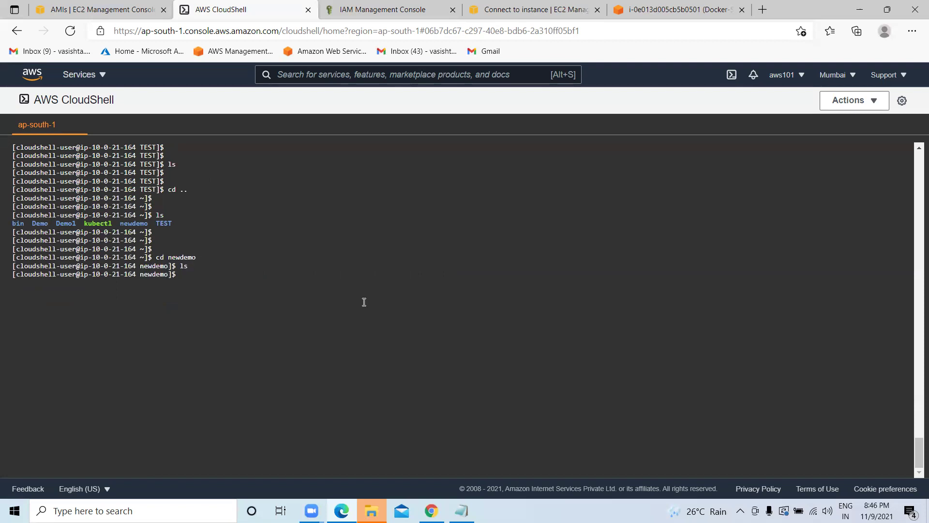
key(Return)
key(Return)
key(Return)
text(clear)
key(Return)
key(Return)
key(Return)
key(Return)
key(Return)
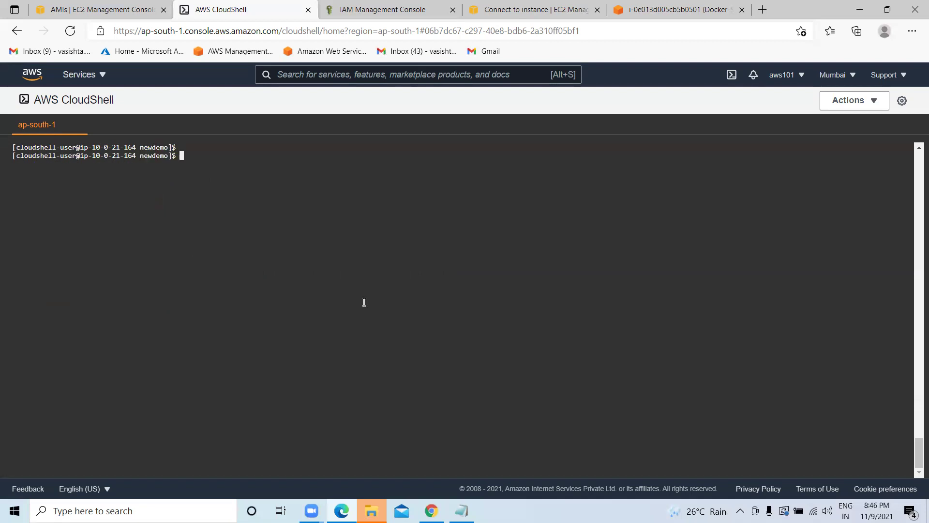
text(s)
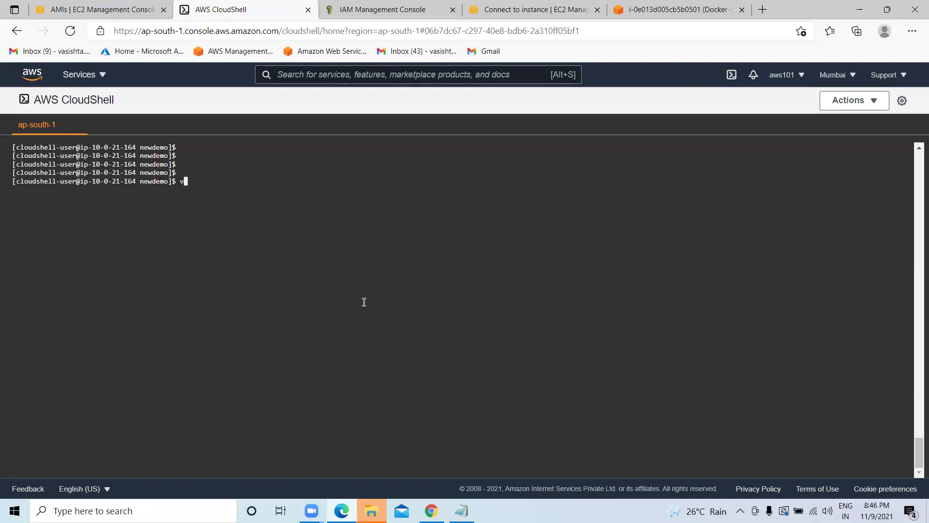
text(udo vi rm.tf)
Open rm.tf in vi, paste the Terraform EC2 configuration, and save it with :wq!
key(Return)
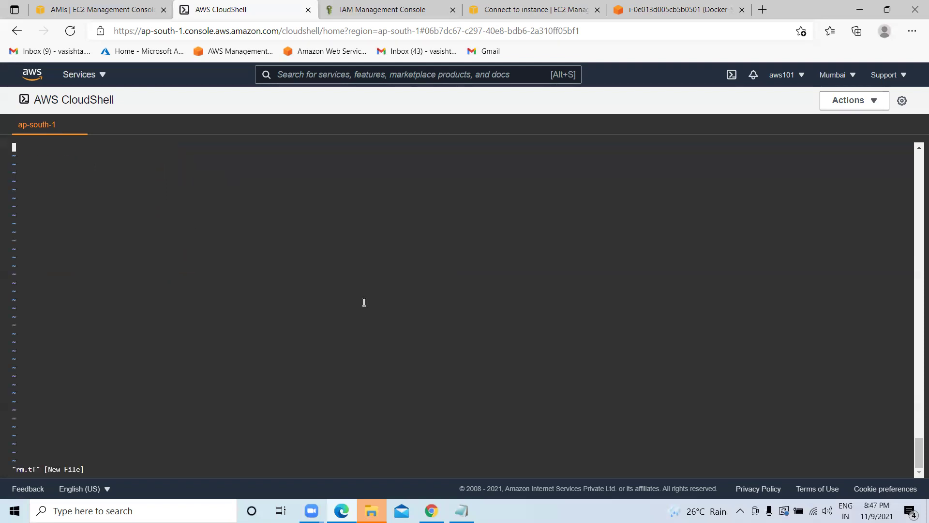
key(i)
key(ctrl+v)
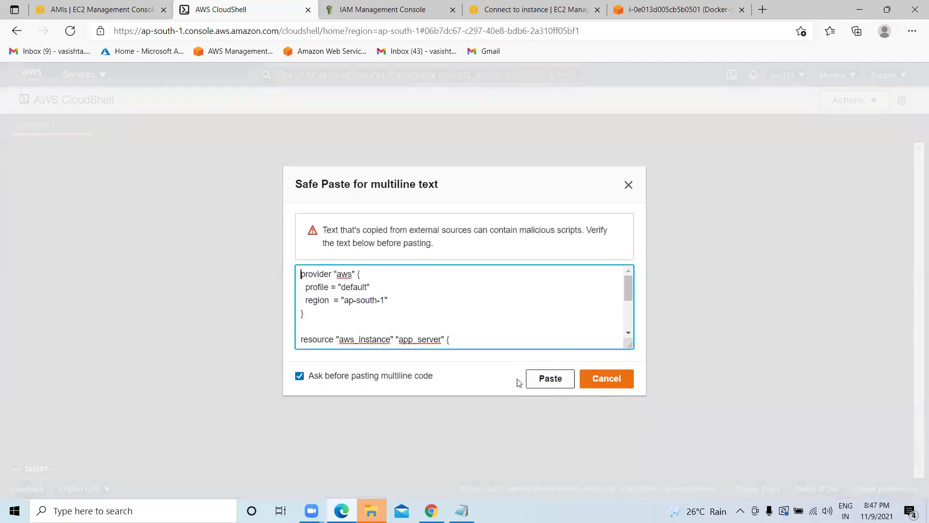
click(536, 383)
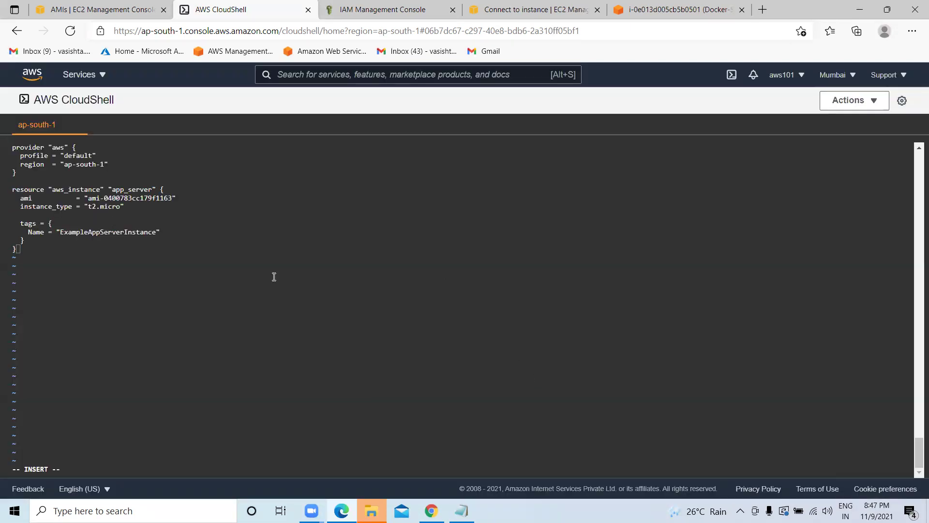
key(Escape)
text(:wq!)
key(Return)
List newdemo and run terraform init, which fails with no space left on device; then clear the terminal.
key(Return)
key(Return)
text(clear)
key(Return)
key(Return)
key(Return)
key(Return)
key(Return)
key(Return)
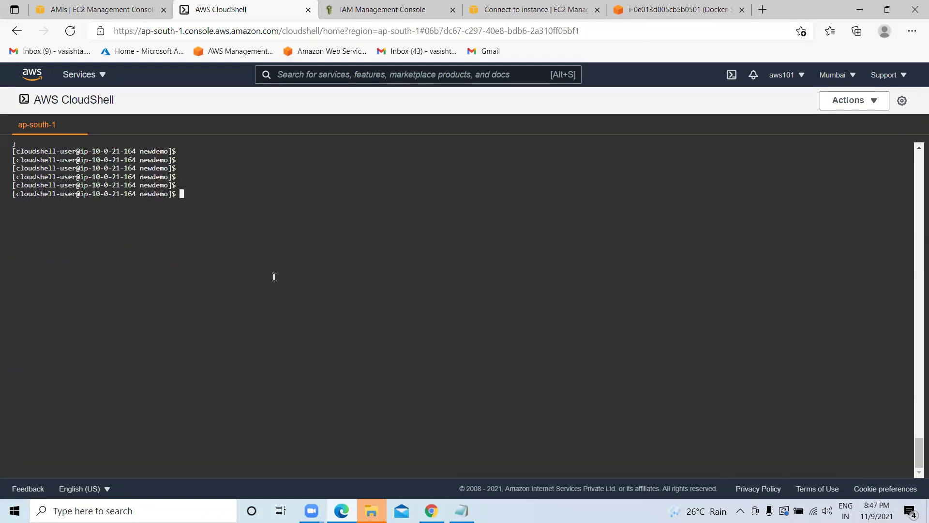
text(ls)
key(Return)
text(te)
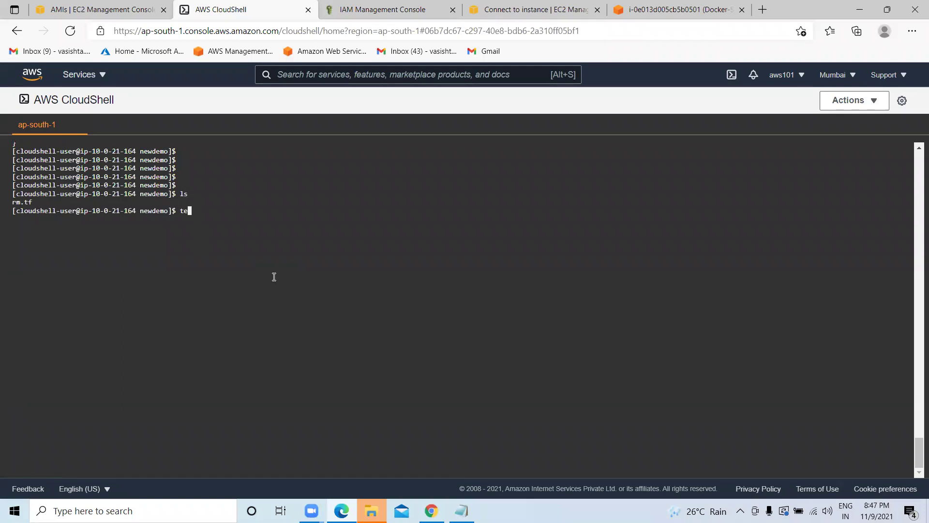
text(rraform init)
key(Return)
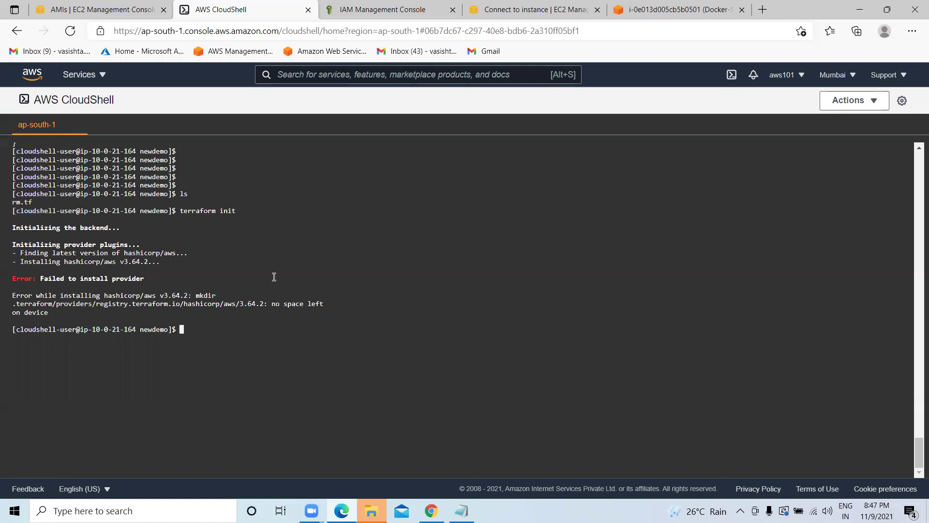
text(clear)
key(Return)
key(Return)
key(Return)
key(Return)
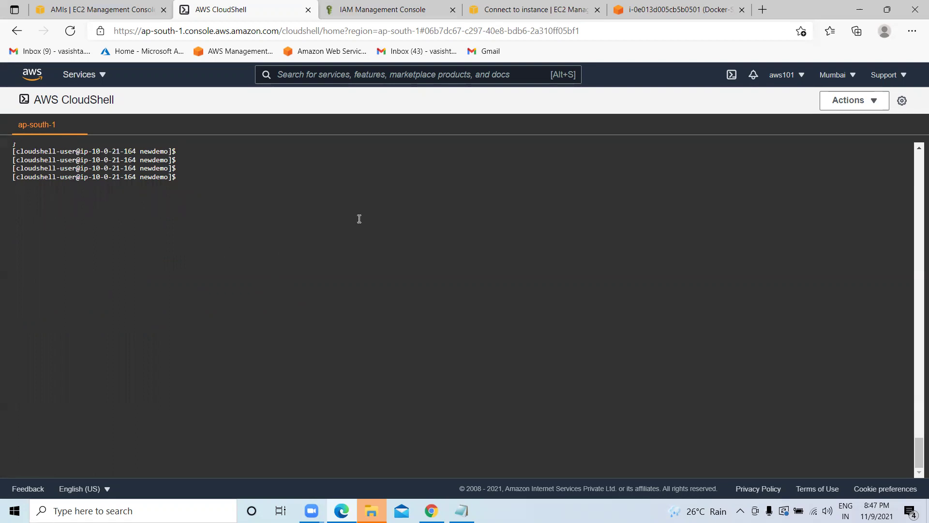
Select and copy the whole Terraform provider and resource block in the EKS notes.
click(462, 511)
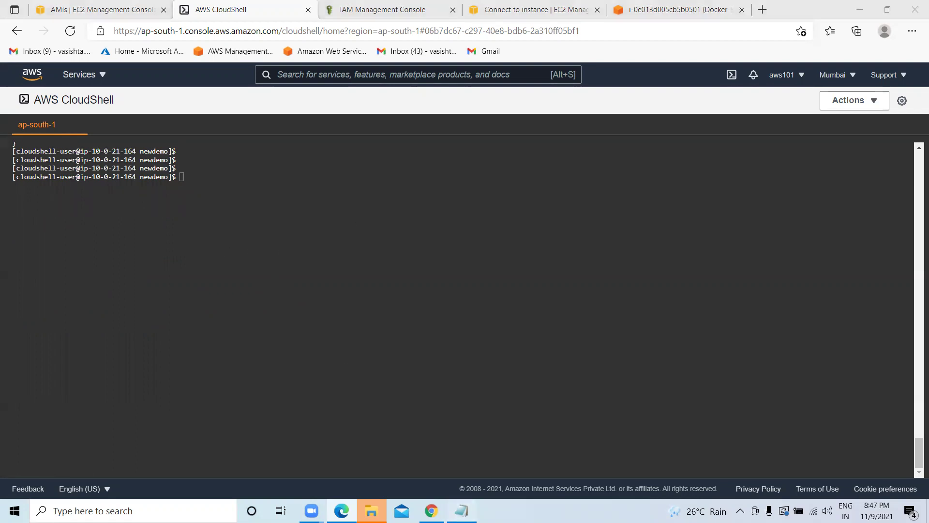
click(201, 318)
drag(2, 245, 5, 103)
right_click(11, 103)
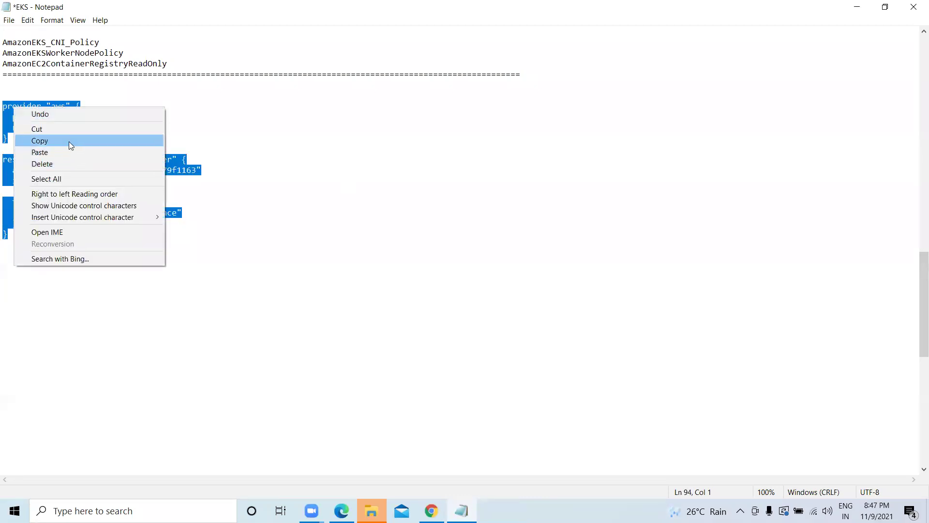
click(68, 140)
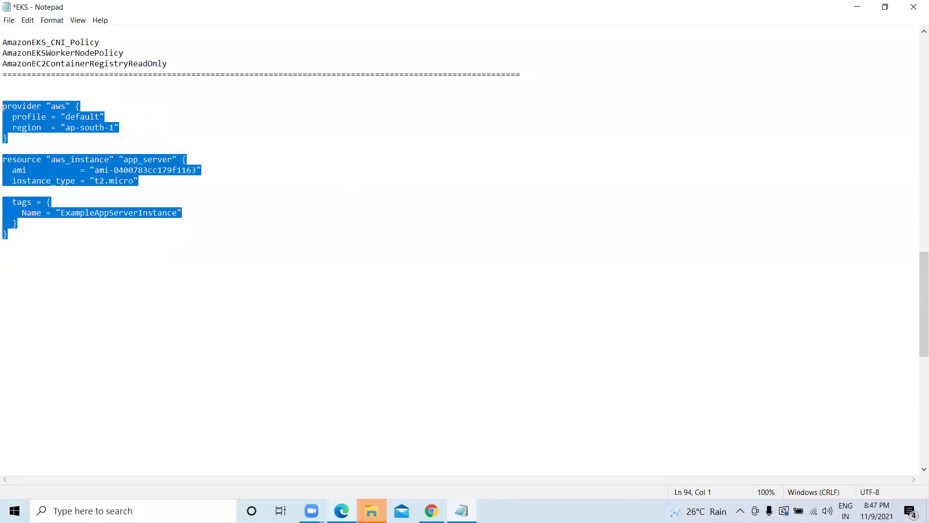
Minimize File Explorer so the EKS notes are back on screen.
mouse_move(312, 511)
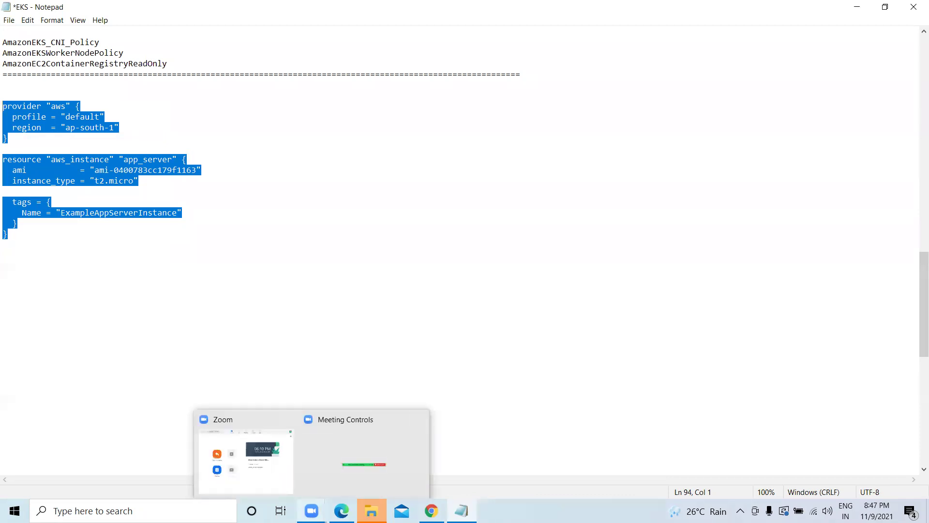
click(390, 467)
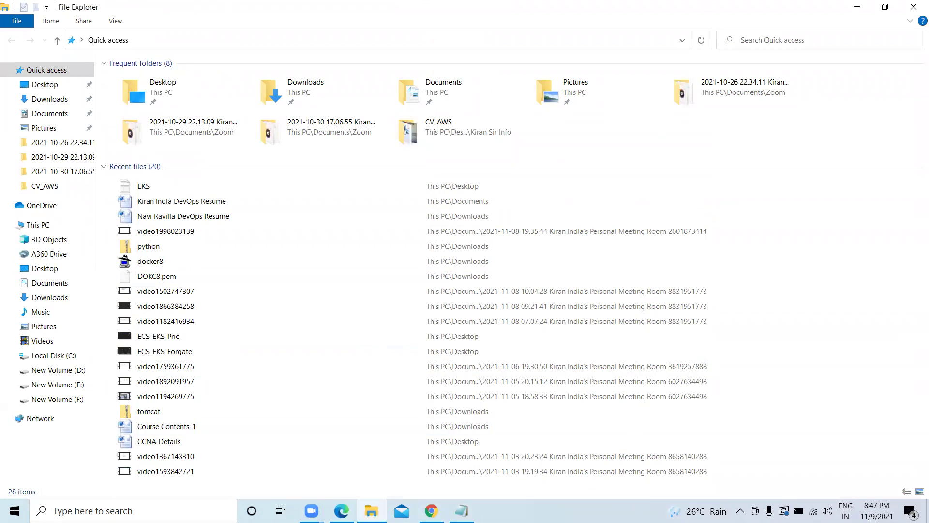
click(857, 7)
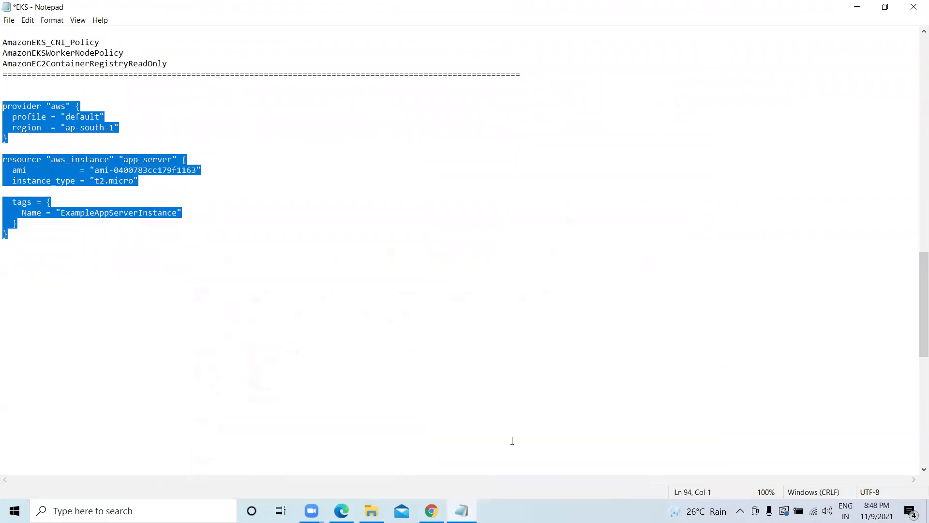
click(559, 501)
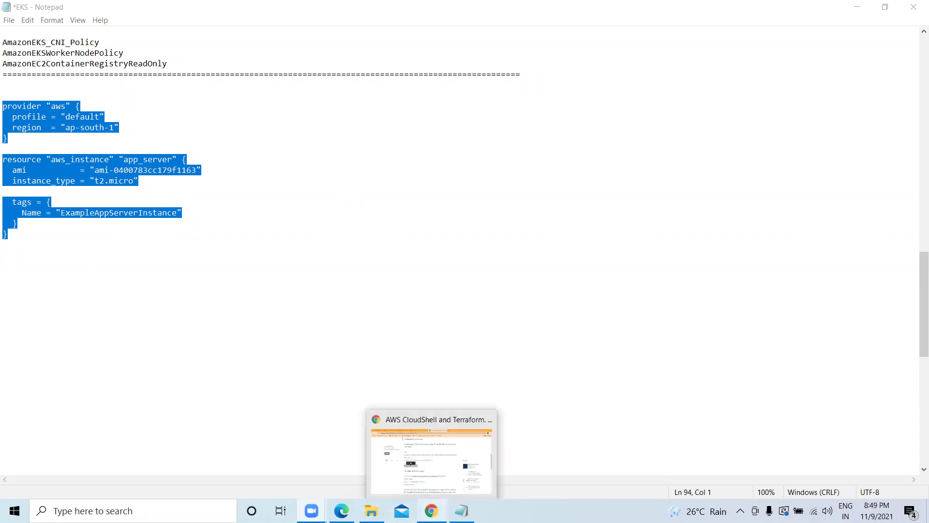
Switch back to the AWS CloudShell window via the Edge preview thumbnail.
mouse_move(337, 506)
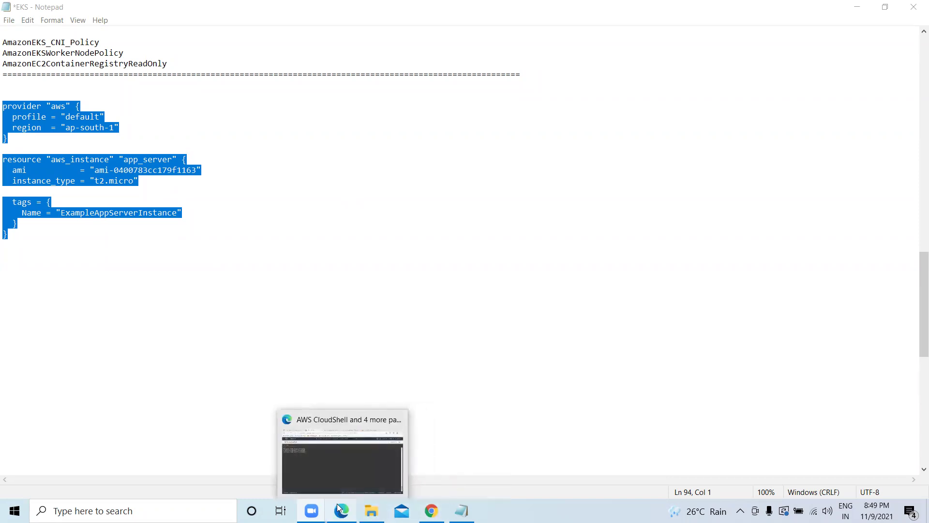
click(343, 459)
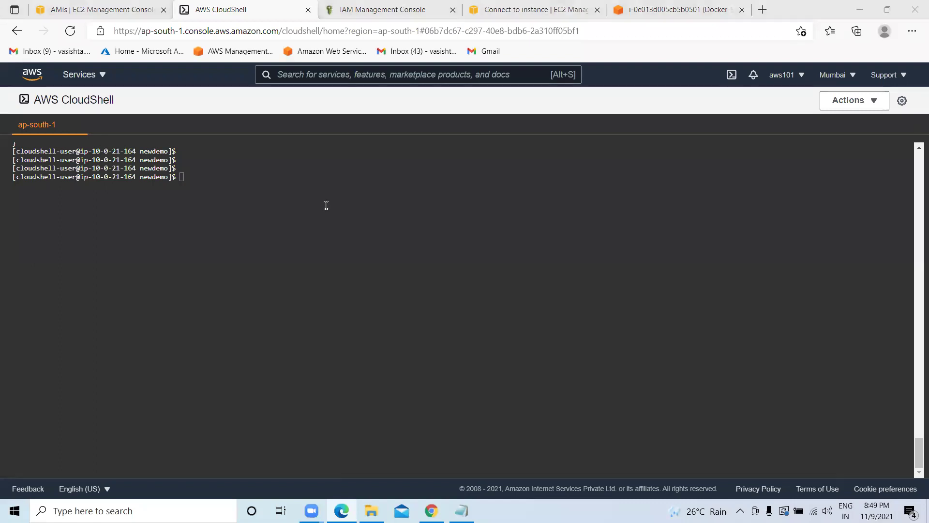
List the newdemo folder and create a new main.tf with sudo vi.
click(229, 206)
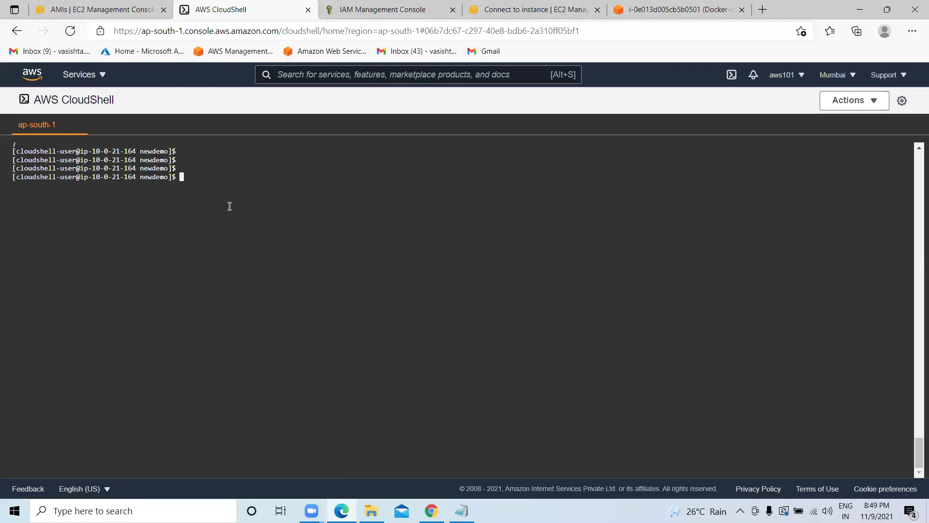
text(ls)
key(Return)
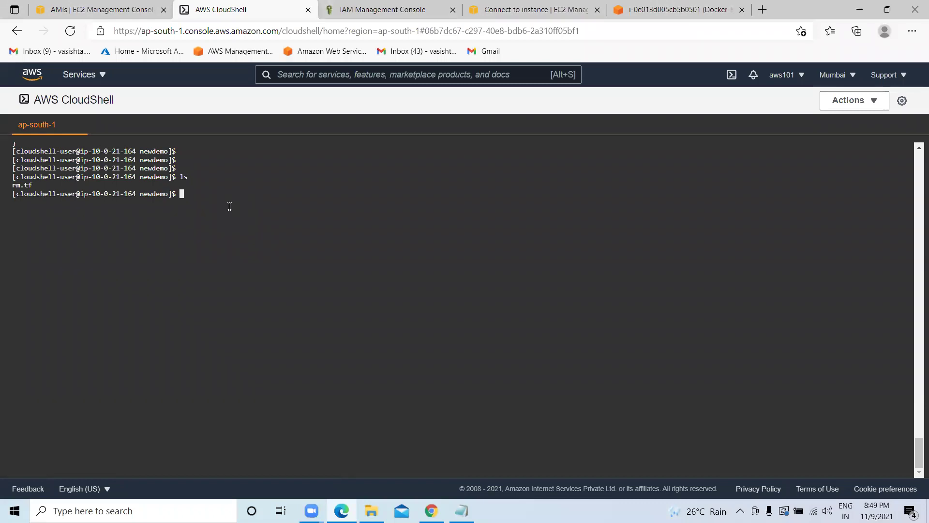
text(v)
key(BackSpace)
text(sudo vi main.tf)
key(Return)
Paste the Terraform EC2 configuration into main.tf, save it with :wq, and clear the terminal.
key(i)
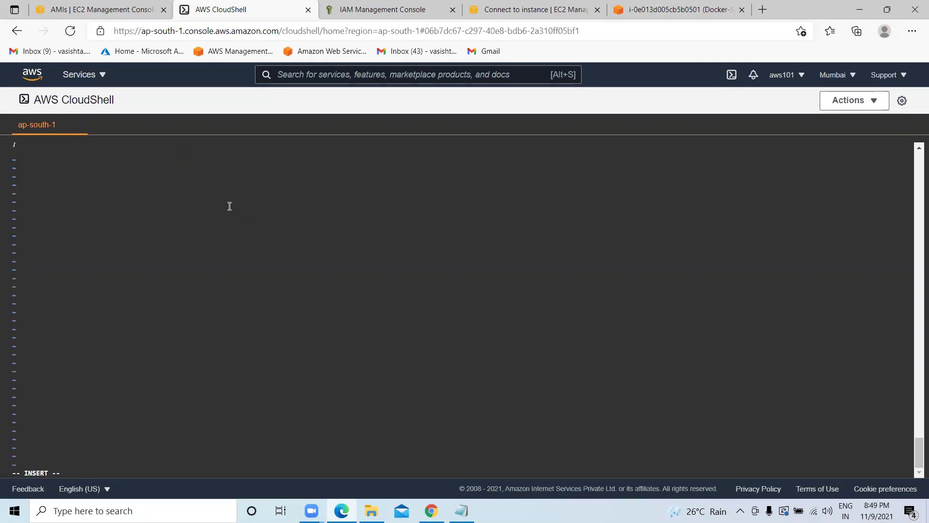
key(ctrl+v)
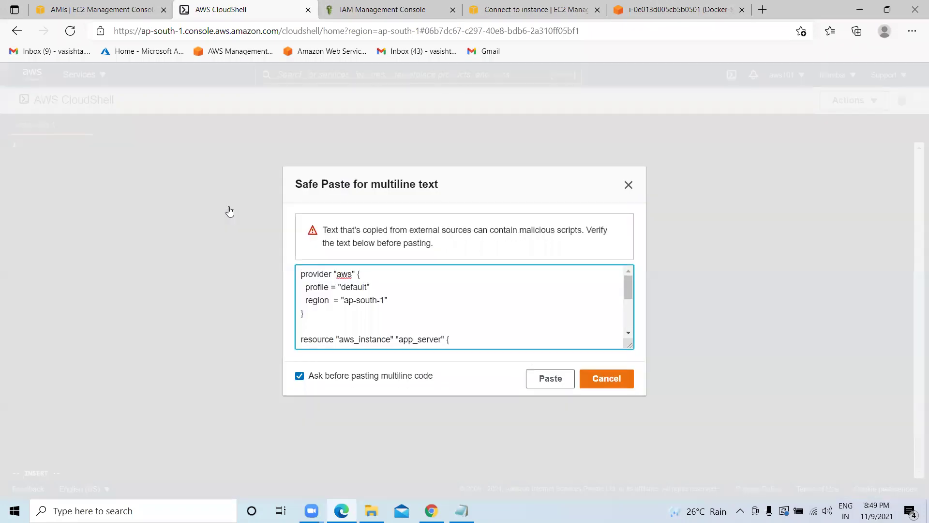
click(551, 382)
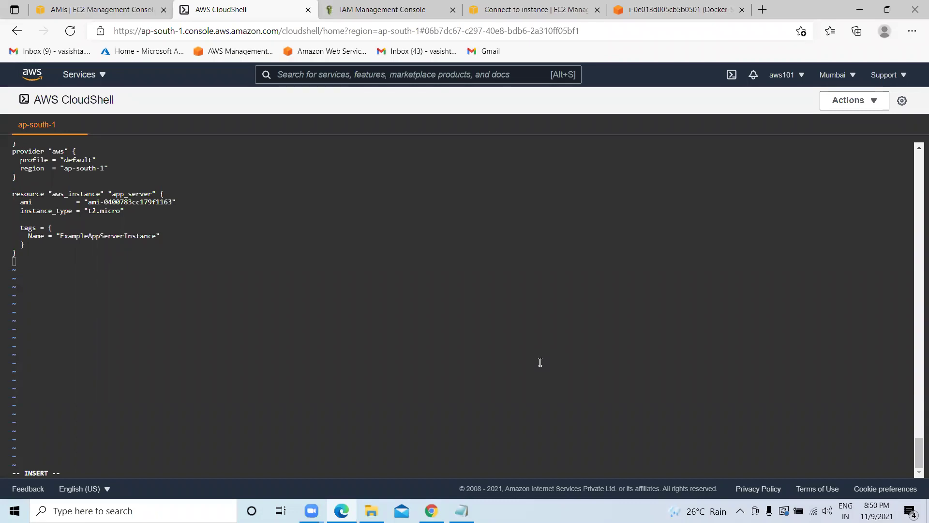
key(Escape)
text(:wq)
key(Return)
key(Return)
key(Return)
text(clear)
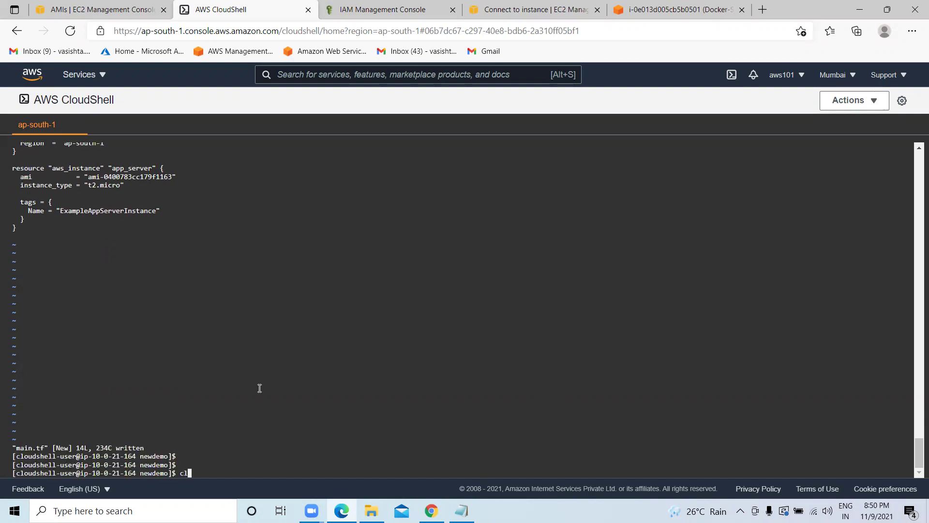
key(Return)
key(Return)
key(Return)
key(Return)
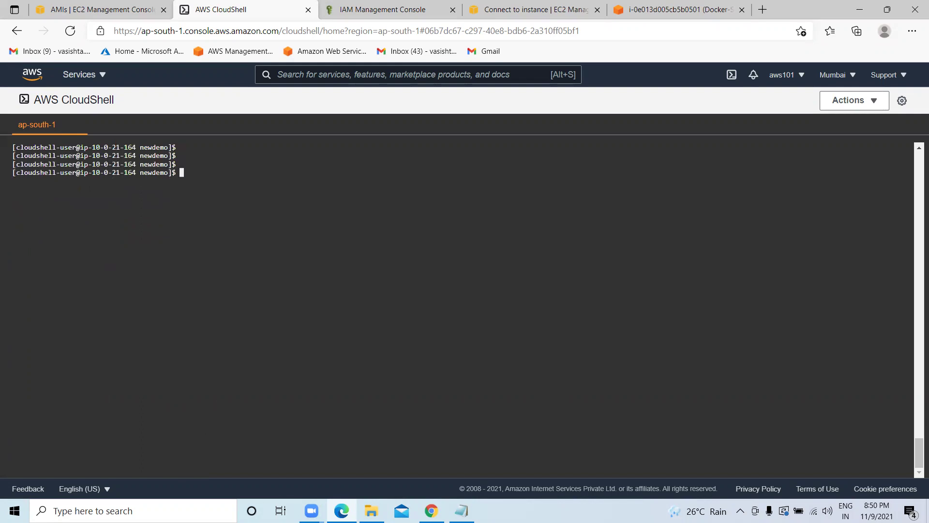